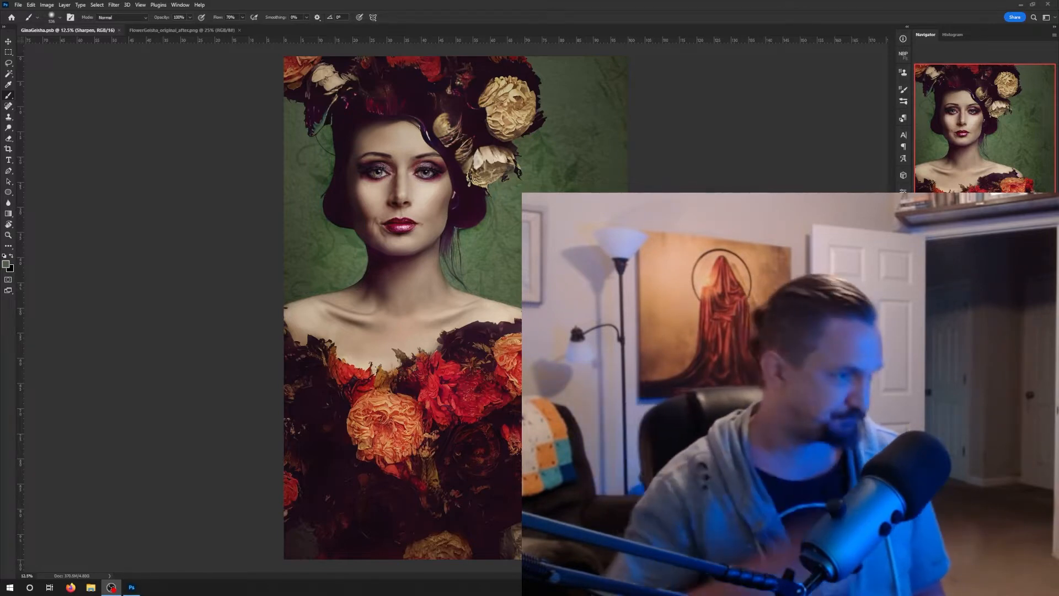
Compare the GinaGeisha portrait with the FlowerGeisha original and the cut-out photo of the model in the other documents.
{"action": "left_click", "coordinate": [172, 30]}
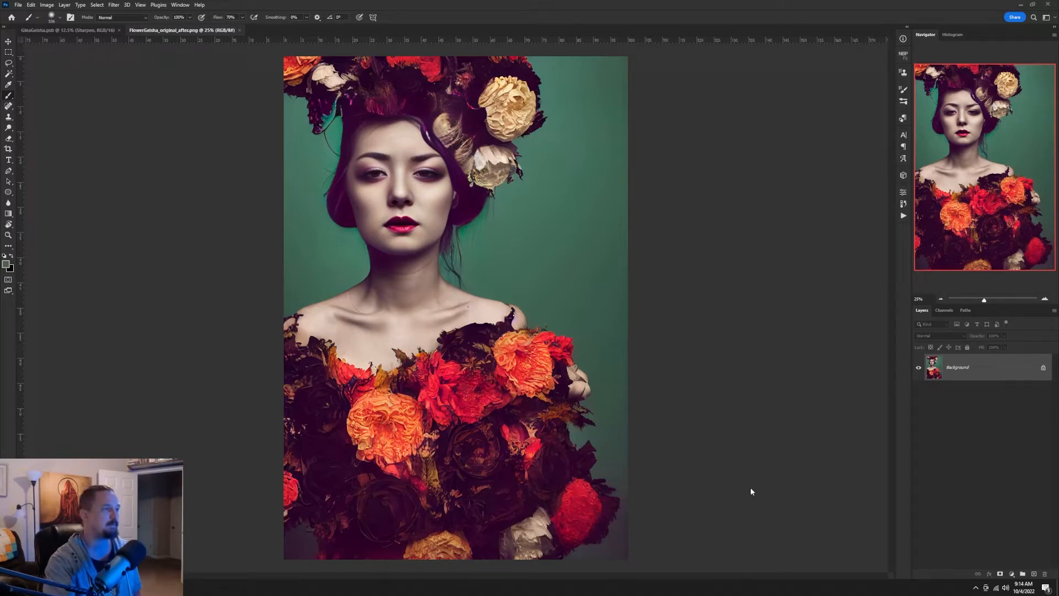
{"action": "left_click", "coordinate": [76, 30]}
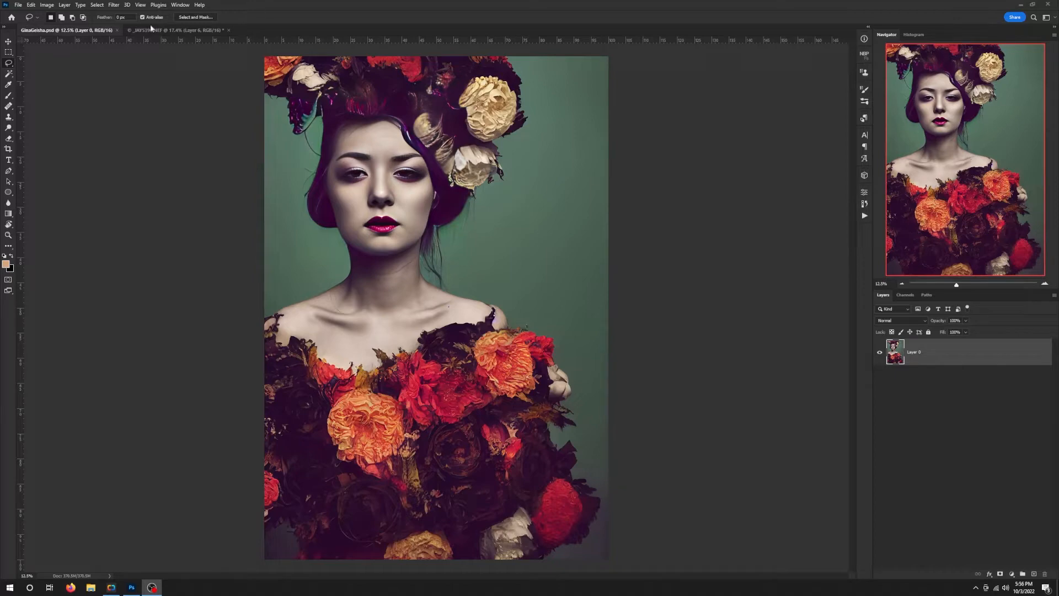
{"action": "left_click", "coordinate": [168, 32]}
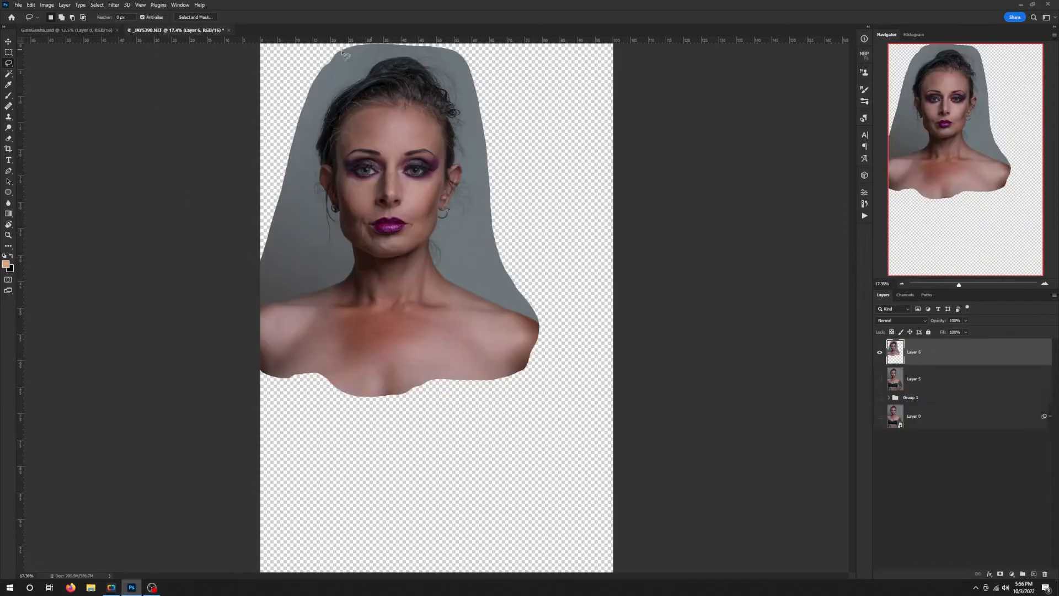
{"action": "left_click", "coordinate": [91, 33]}
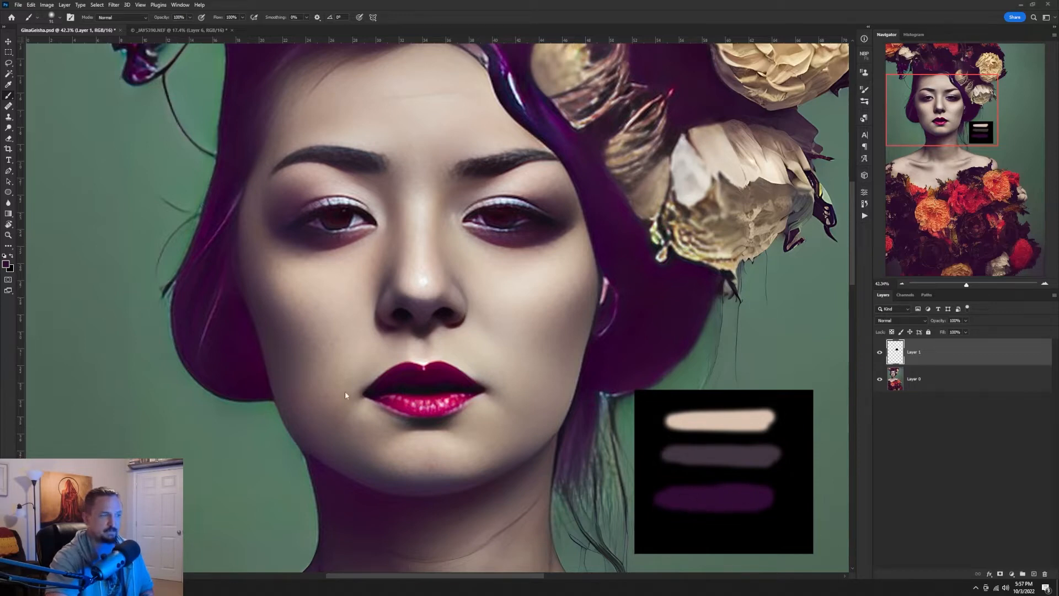
Paint a fourth dark purple colour swatch below the three existing ones on the black square of Layer 1.
{"action": "key", "text": "ctrl+z"}
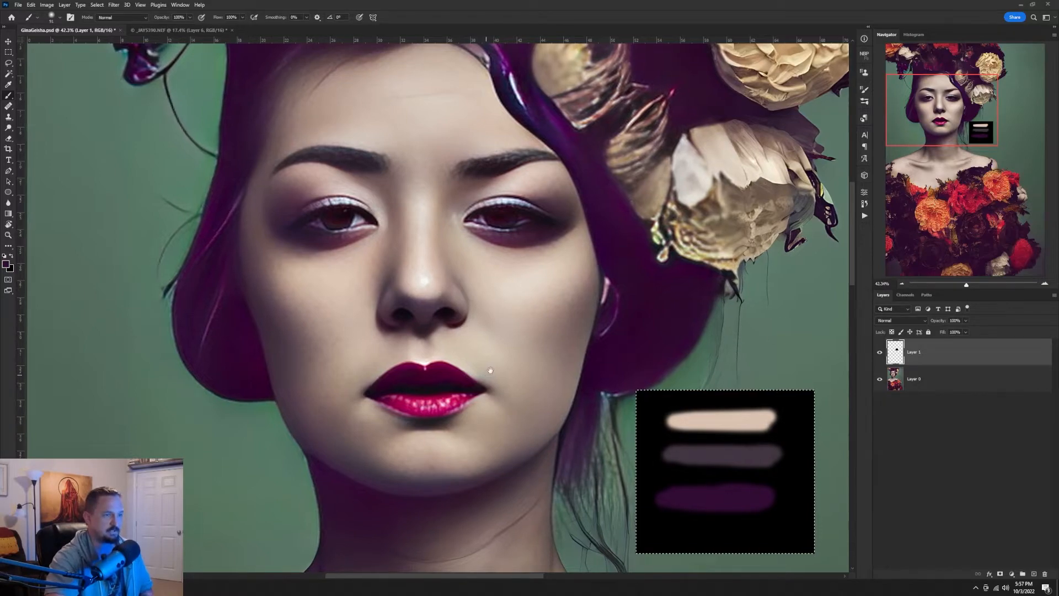
{"action": "left_click_drag", "start_coordinate": [485, 369], "coordinate": [528, 197]}
{"action": "left_click_drag", "start_coordinate": [461, 449], "coordinate": [466, 198]}
{"action": "mouse_move", "coordinate": [598, 544]}
{"action": "left_mouse_down"}
{"action": "mouse_move", "coordinate": [541, 413]}
{"action": "mouse_move", "coordinate": [301, 227]}
{"action": "left_mouse_up"}
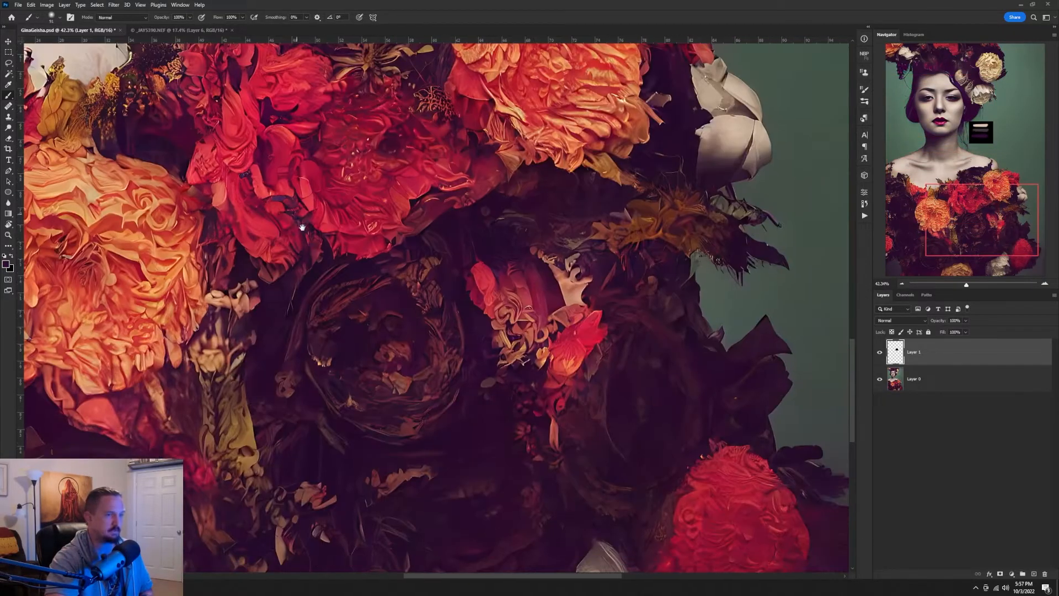
{"action": "left_click_drag", "start_coordinate": [540, 312], "coordinate": [413, 309]}
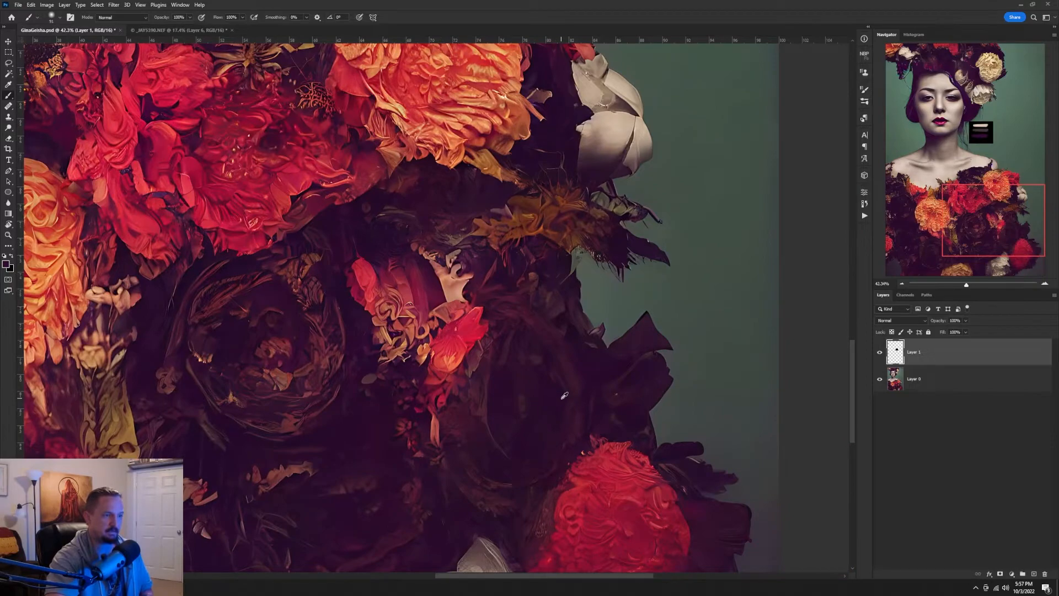
{"action": "left_click_drag", "start_coordinate": [585, 245], "coordinate": [565, 557]}
{"action": "left_click_drag", "start_coordinate": [562, 280], "coordinate": [548, 534]}
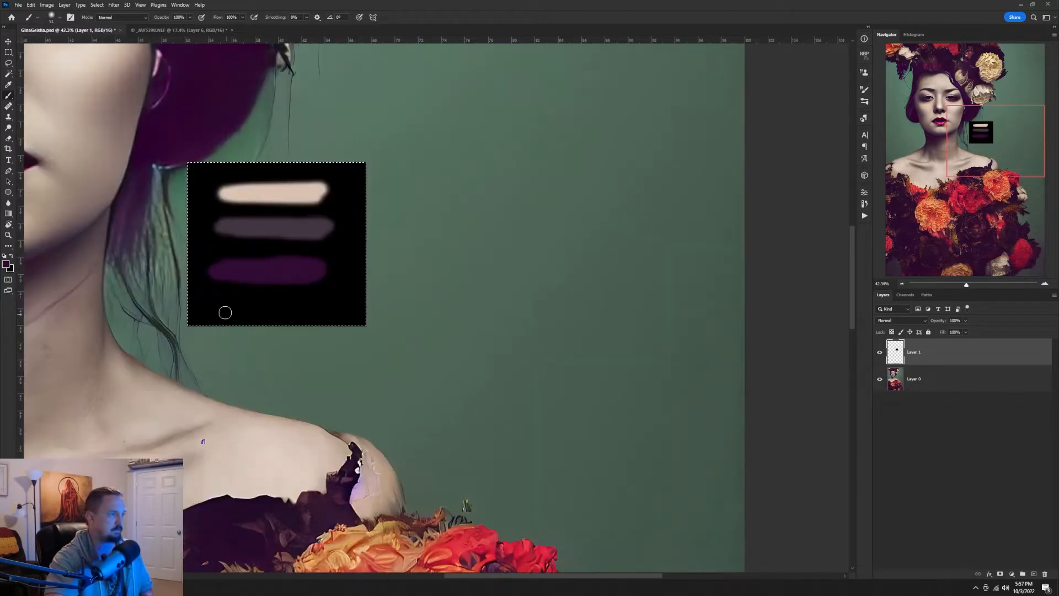
{"action": "left_click_drag", "start_coordinate": [225, 307], "coordinate": [312, 305]}
{"action": "mouse_move", "coordinate": [215, 305]}
{"action": "left_mouse_down"}
{"action": "mouse_move", "coordinate": [294, 302]}
{"action": "mouse_move", "coordinate": [215, 301]}
{"action": "left_mouse_up"}
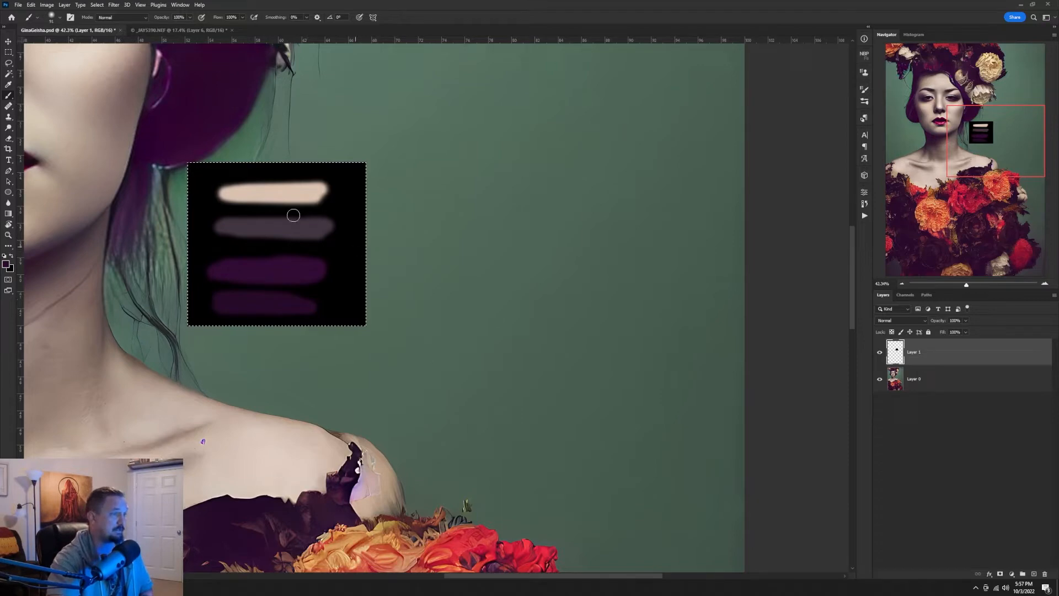
Check the face colours of the portrait against the cut-out photo of the model, and return to GinaGeisha.psd.
{"action": "left_click_drag", "start_coordinate": [293, 213], "coordinate": [559, 313]}
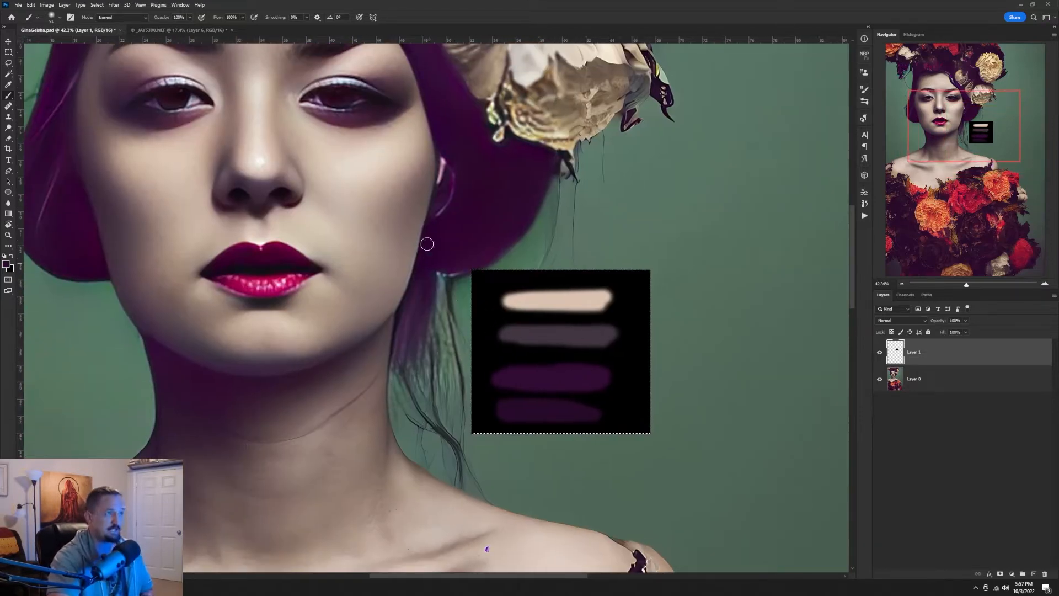
{"action": "key", "text": "ctrl+Tab"}
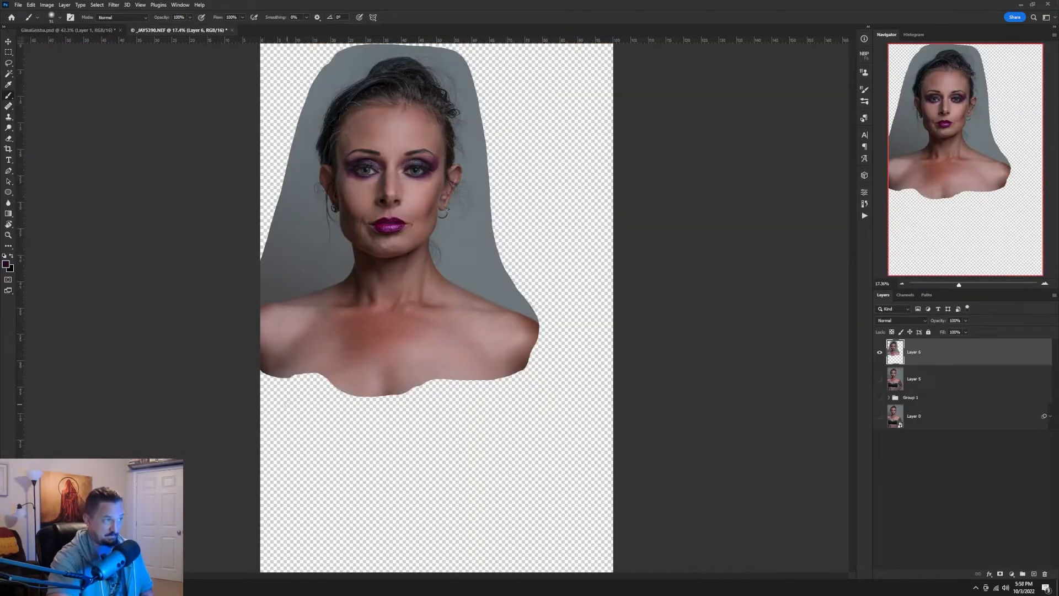
{"action": "left_click", "coordinate": [93, 32]}
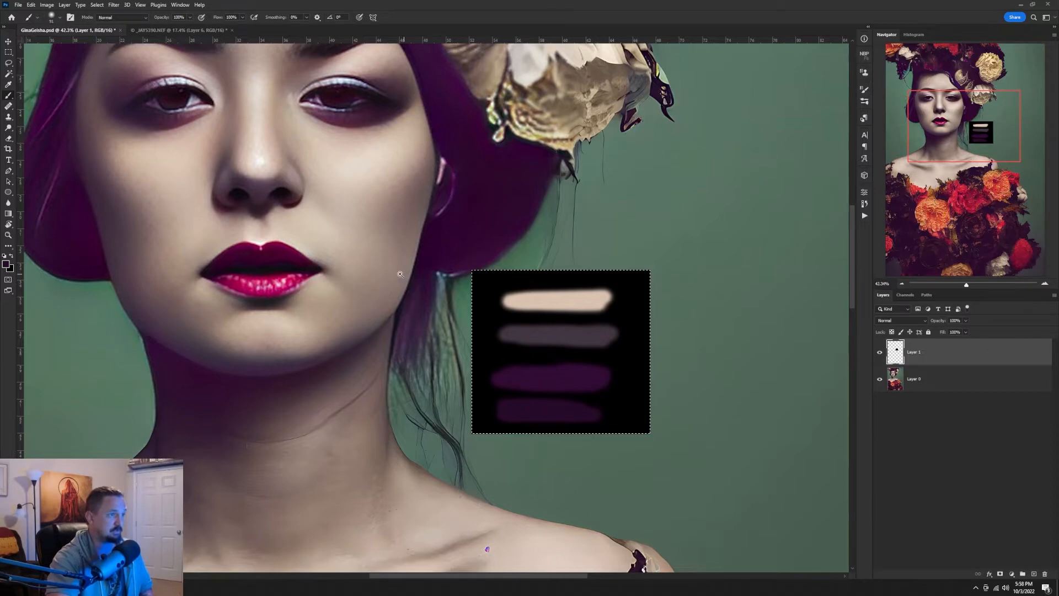
Delete the swatch layer, Layer 1, and clear the square selection.
{"action": "key", "text": "ctrl+0"}
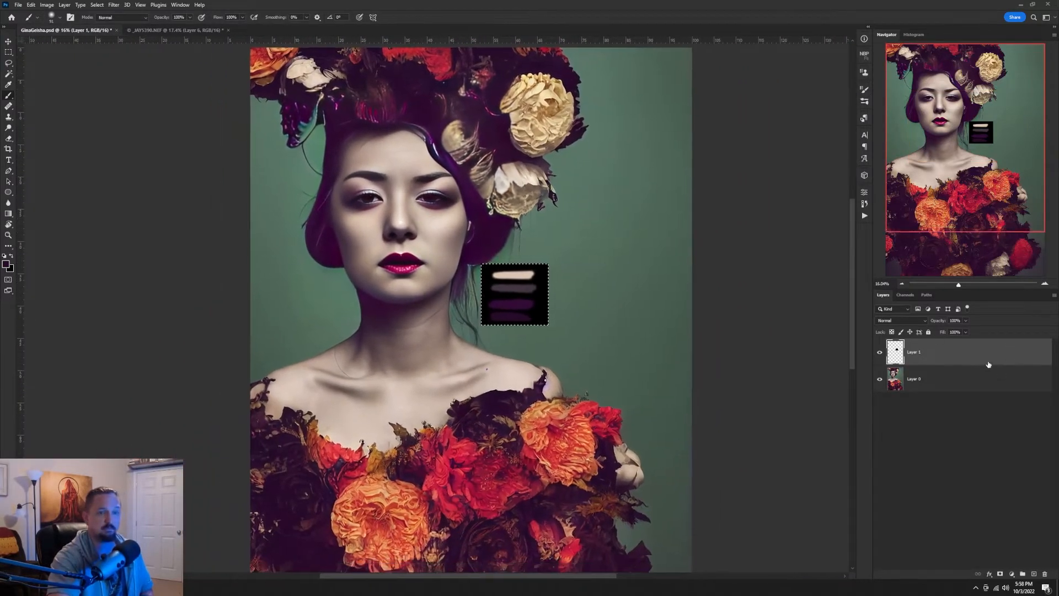
{"action": "left_click_drag", "start_coordinate": [988, 364], "coordinate": [1044, 574]}
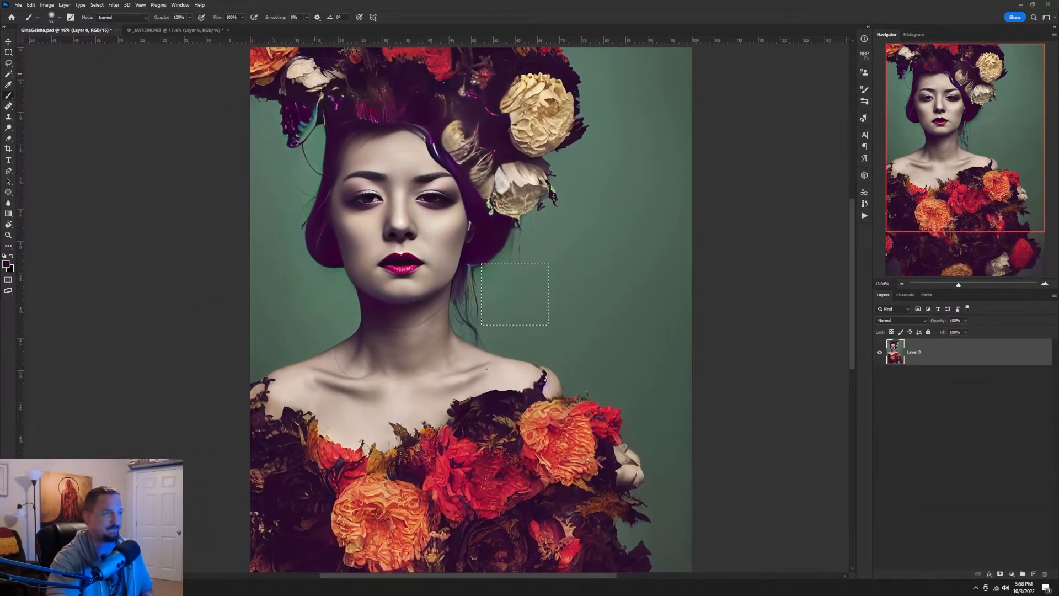
{"action": "key", "text": "ctrl+d"}
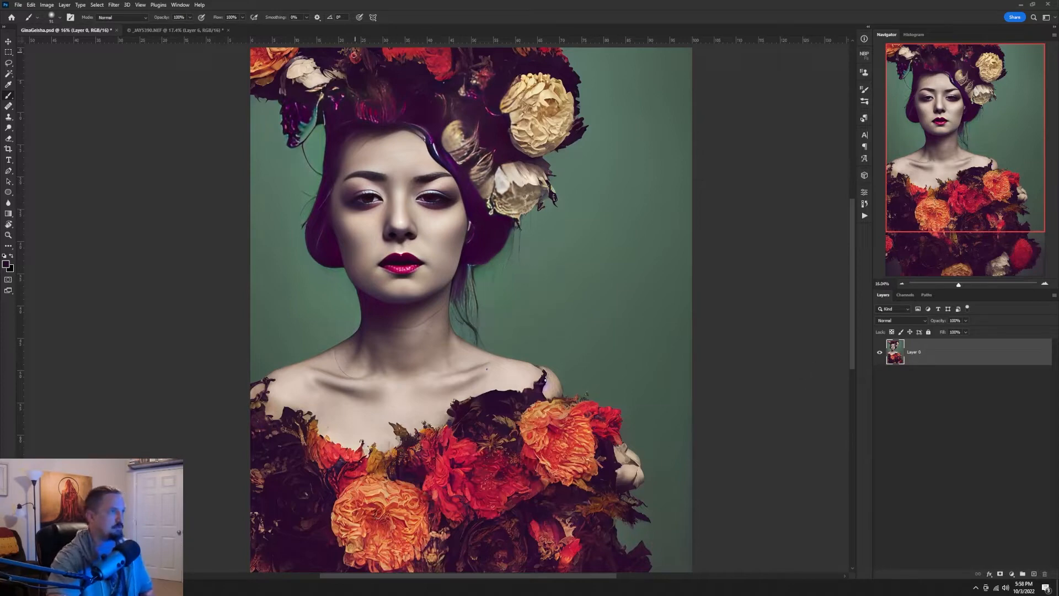
Compare the model's pose and lighting in the cut-out photo with the full GinaGeisha portrait.
{"action": "left_click", "coordinate": [174, 30]}
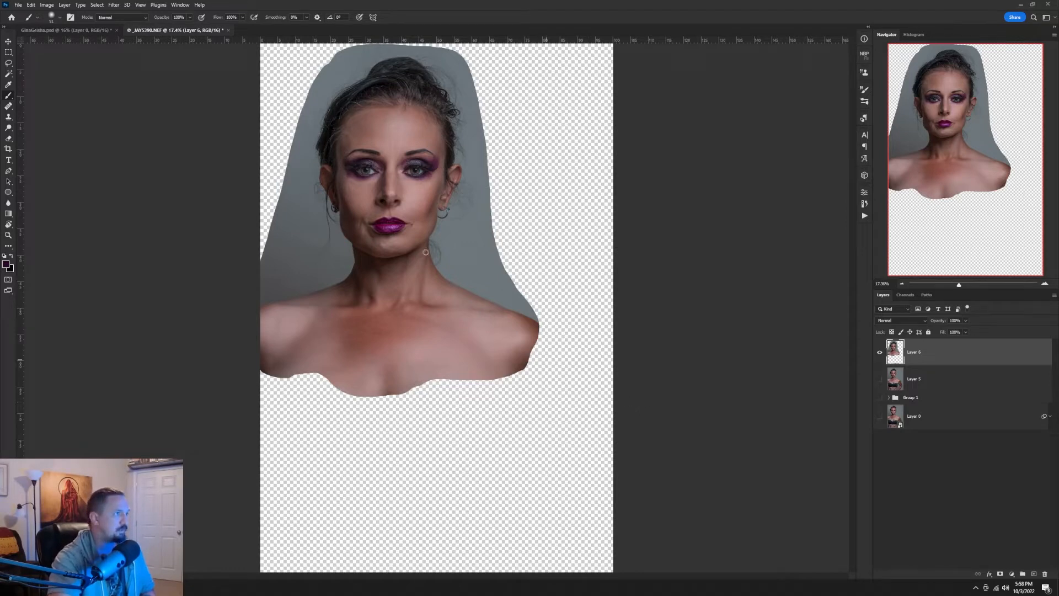
{"action": "left_click", "coordinate": [61, 30]}
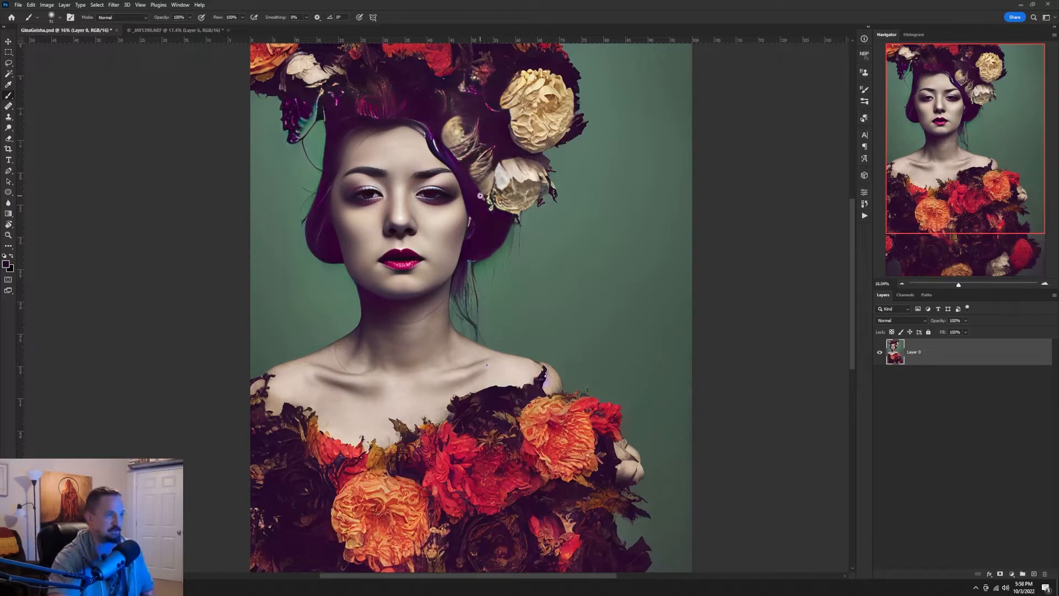
{"action": "scroll", "coordinate": [485, 196], "scroll_direction": "up", "scroll_amount": 1}
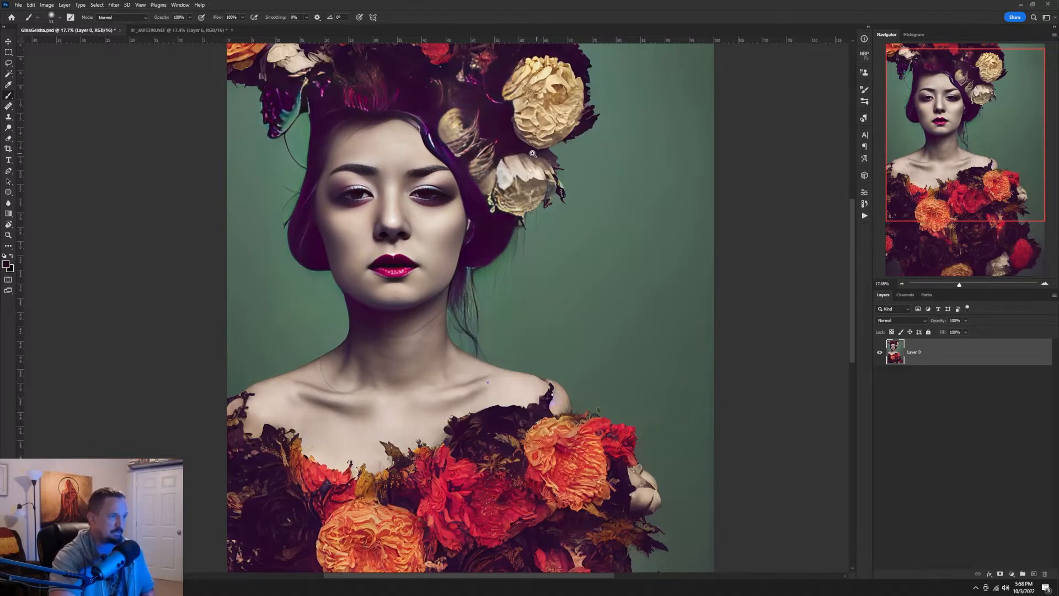
{"action": "key", "text": "ctrl+0"}
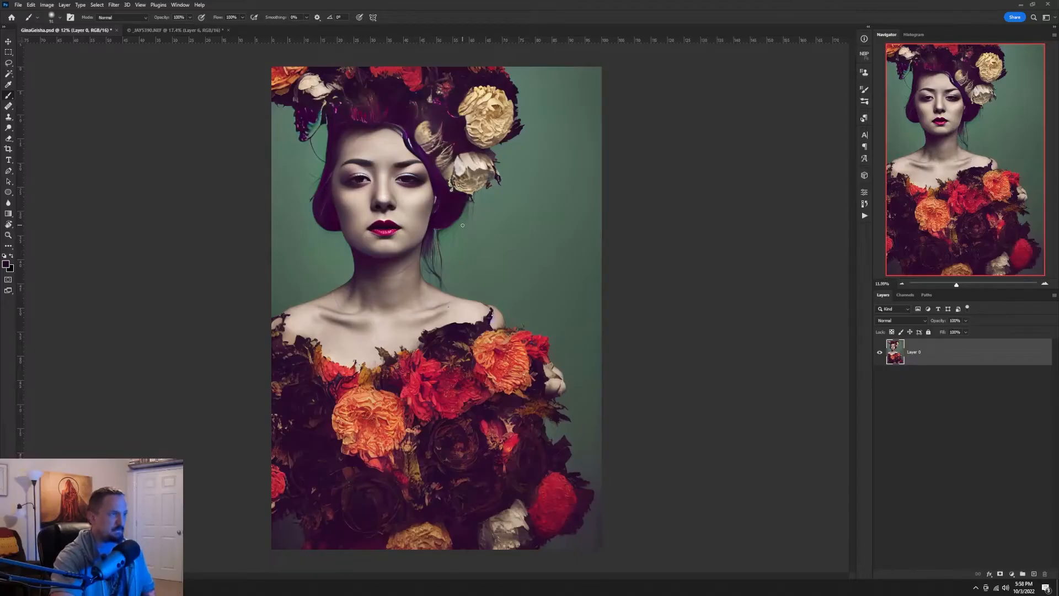
Add a new empty layer above the portrait and set the Brush colour to bright red.
{"action": "left_click_drag", "start_coordinate": [405, 198], "coordinate": [532, 313]}
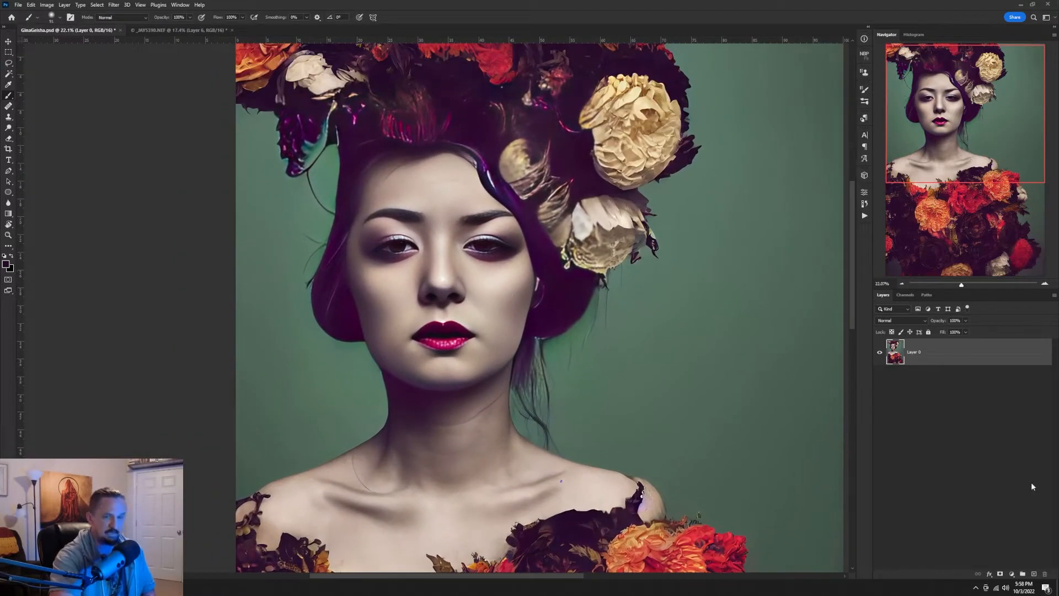
{"action": "left_click", "coordinate": [1035, 574]}
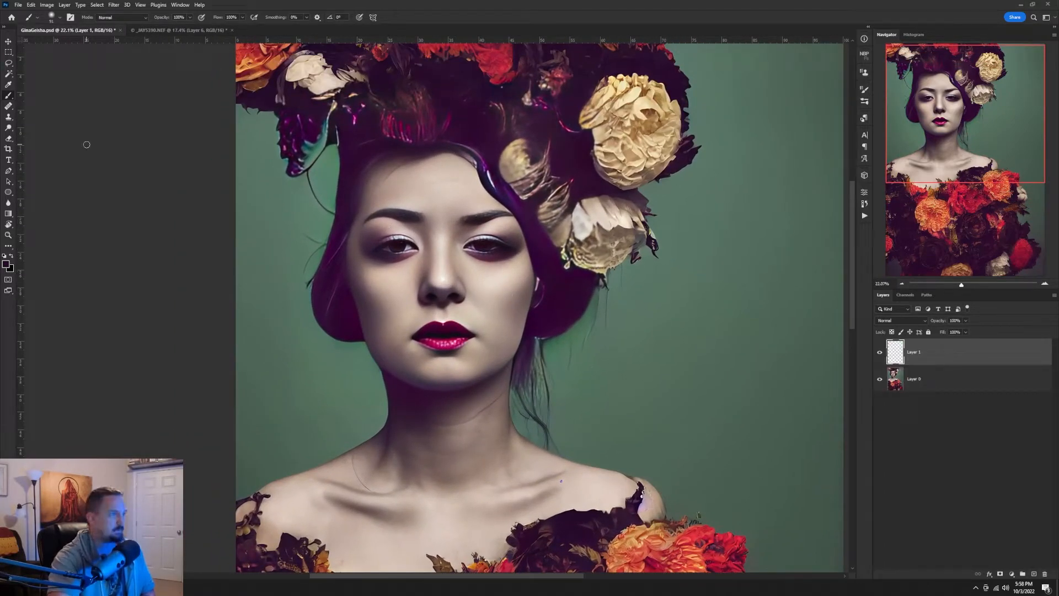
{"action": "right_click", "coordinate": [280, 161], "text": "alt"}
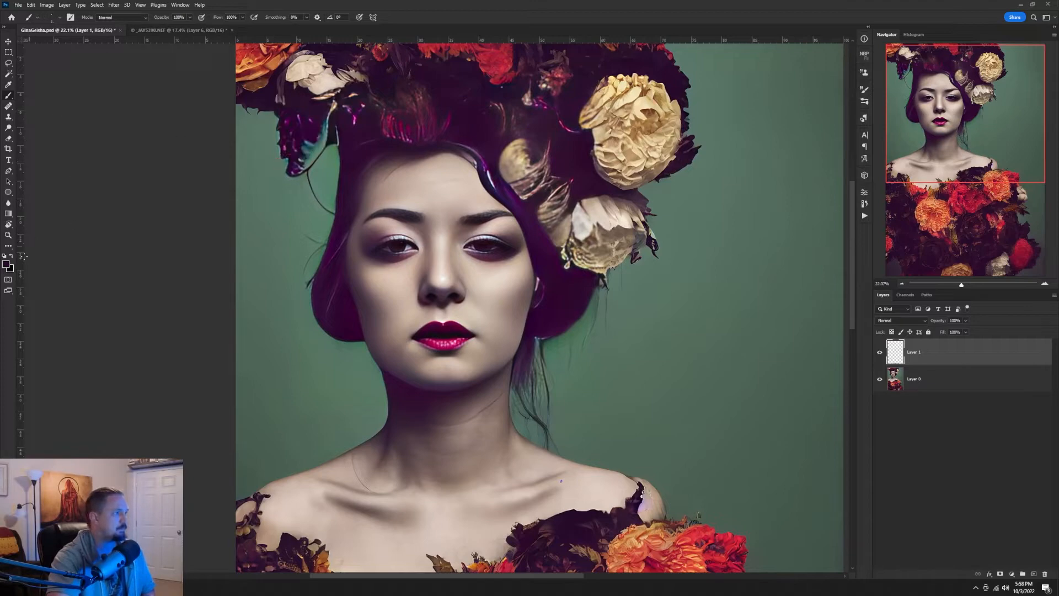
{"action": "left_click", "coordinate": [7, 265]}
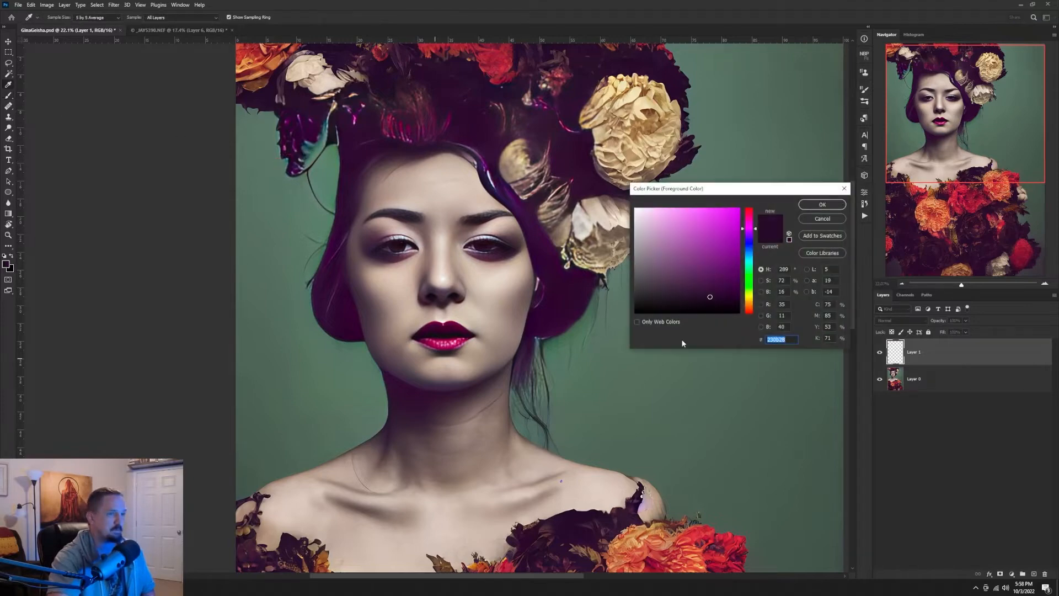
{"action": "left_click", "coordinate": [749, 210]}
{"action": "left_click_drag", "start_coordinate": [733, 215], "coordinate": [756, 192]}
{"action": "left_click", "coordinate": [822, 204]}
{"action": "key", "text": "b"}
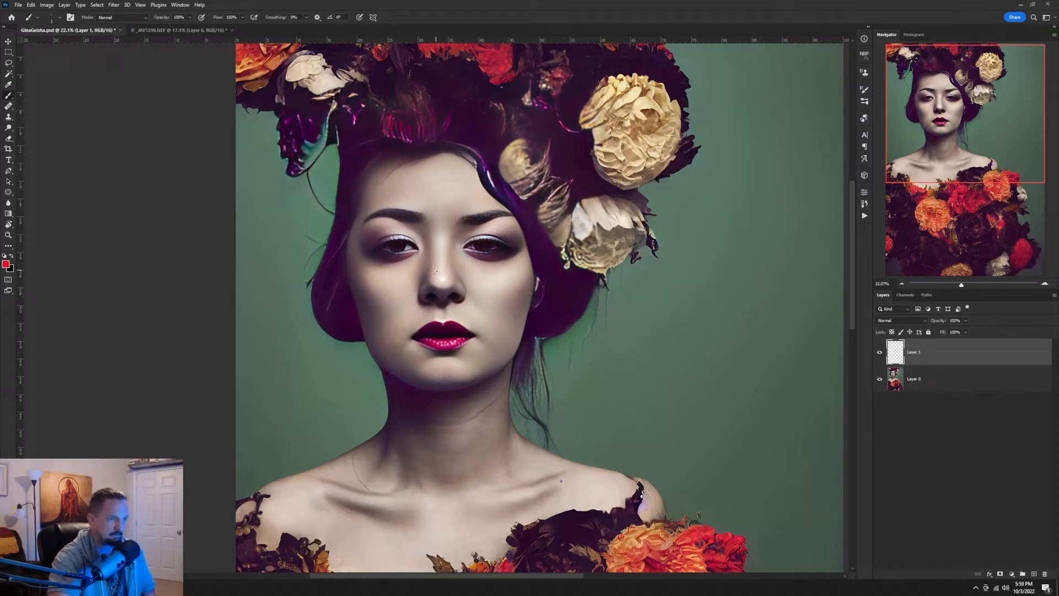
Circle the nose in red on Layer 1 to mark the area, and undo the marks.
{"action": "mouse_move", "coordinate": [440, 316]}
{"action": "left_mouse_down"}
{"action": "mouse_move", "coordinate": [475, 306]}
{"action": "mouse_move", "coordinate": [476, 277]}
{"action": "mouse_move", "coordinate": [422, 261]}
{"action": "mouse_move", "coordinate": [407, 297]}
{"action": "mouse_move", "coordinate": [445, 324]}
{"action": "left_mouse_up"}
{"action": "left_click", "coordinate": [442, 316], "text": "ctrl"}
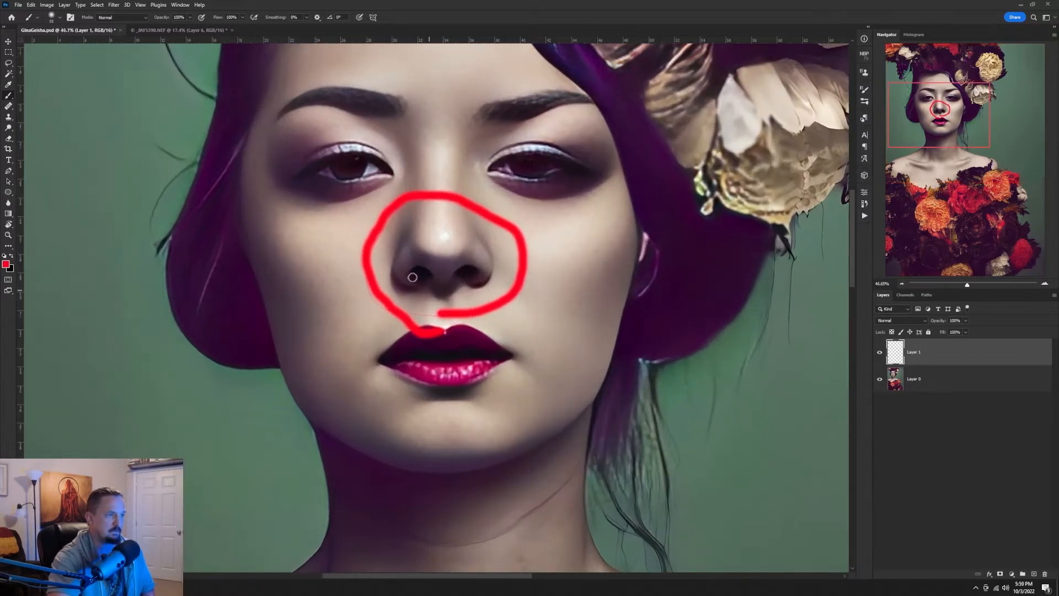
{"action": "mouse_move", "coordinate": [392, 260]}
{"action": "left_mouse_down"}
{"action": "mouse_move", "coordinate": [398, 293]}
{"action": "mouse_move", "coordinate": [438, 303]}
{"action": "mouse_move", "coordinate": [483, 294]}
{"action": "mouse_move", "coordinate": [481, 245]}
{"action": "left_mouse_up"}
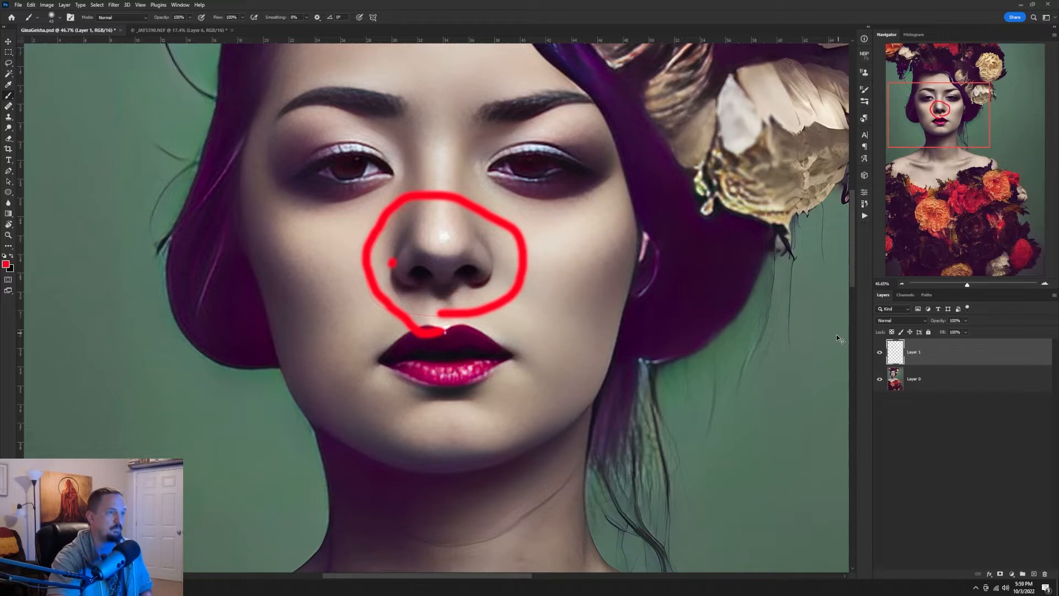
{"action": "key", "text": "ctrl+z"}
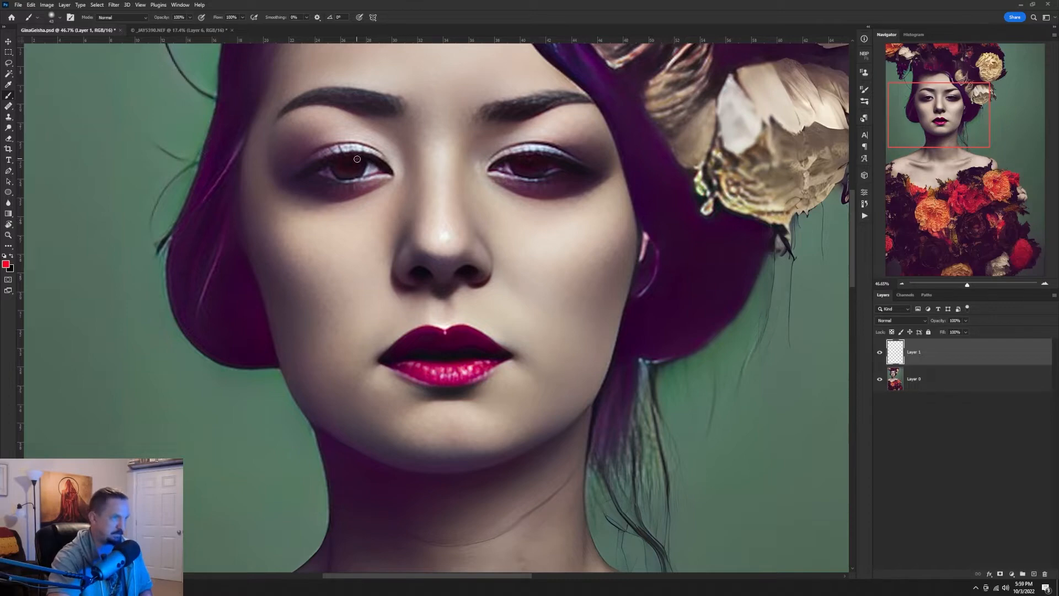
Mark the eyes with small red brush strokes on Layer 1, and undo them.
{"action": "left_click_drag", "start_coordinate": [348, 158], "coordinate": [362, 137]}
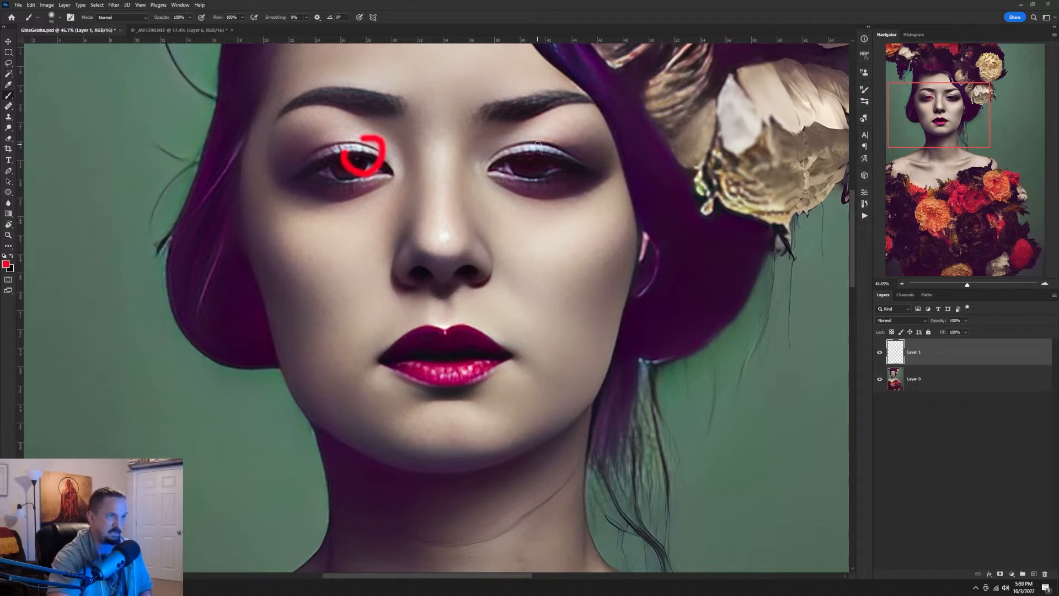
{"action": "left_click_drag", "start_coordinate": [538, 144], "coordinate": [545, 148]}
{"action": "key", "text": "ctrl+z"}
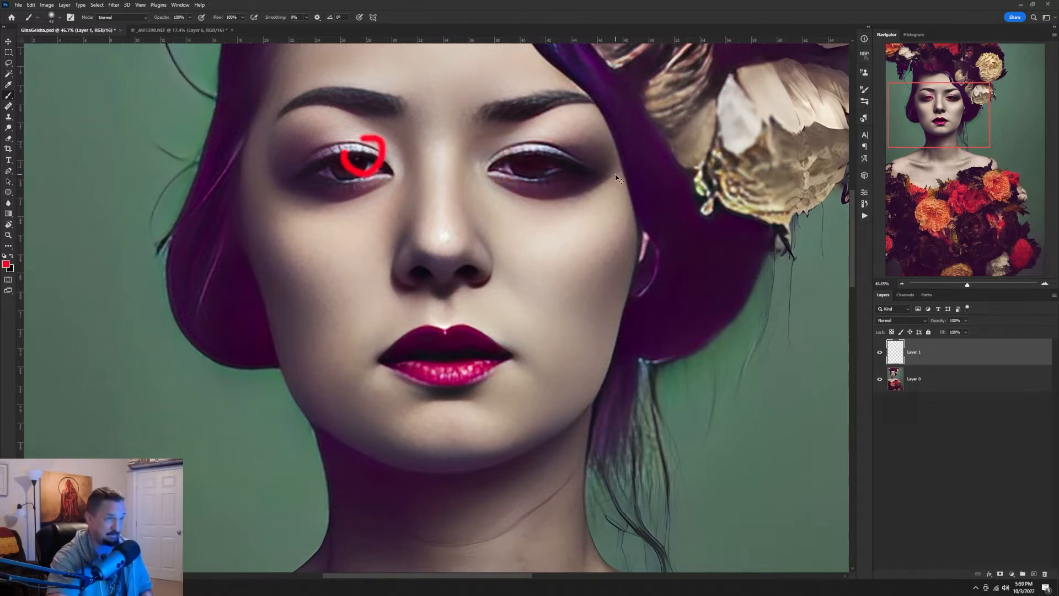
{"action": "key", "text": "ctrl+z"}
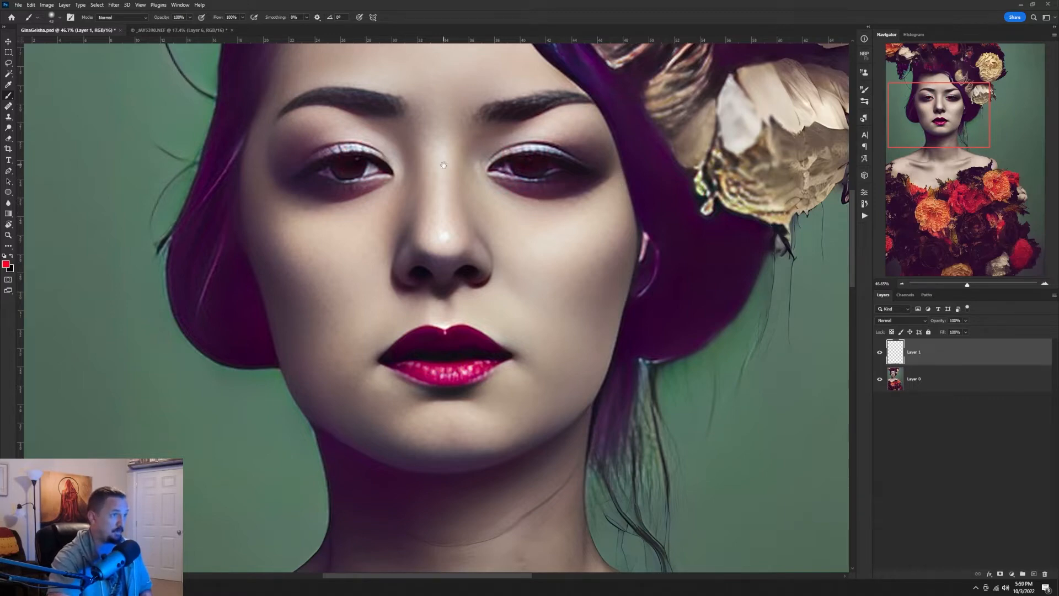
Draw red circles around both irises once more, and undo both circles.
{"action": "left_click_drag", "start_coordinate": [444, 164], "coordinate": [453, 260]}
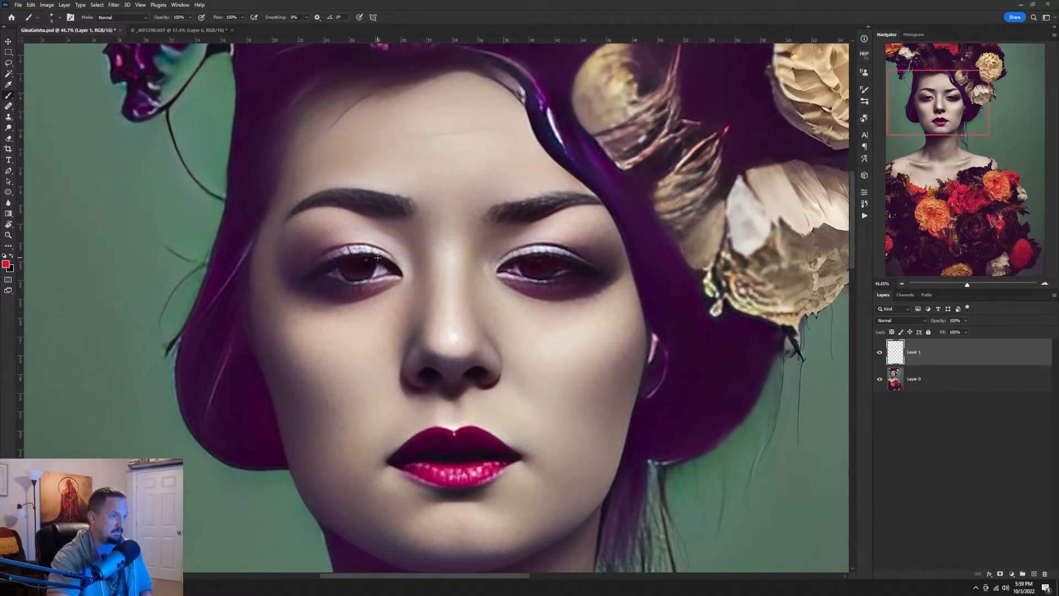
{"action": "mouse_move", "coordinate": [378, 258]}
{"action": "left_mouse_down"}
{"action": "mouse_move", "coordinate": [354, 260]}
{"action": "mouse_move", "coordinate": [363, 290]}
{"action": "mouse_move", "coordinate": [379, 239]}
{"action": "left_mouse_up"}
{"action": "mouse_move", "coordinate": [538, 245]}
{"action": "left_mouse_down"}
{"action": "mouse_move", "coordinate": [555, 268]}
{"action": "mouse_move", "coordinate": [542, 243]}
{"action": "left_mouse_up"}
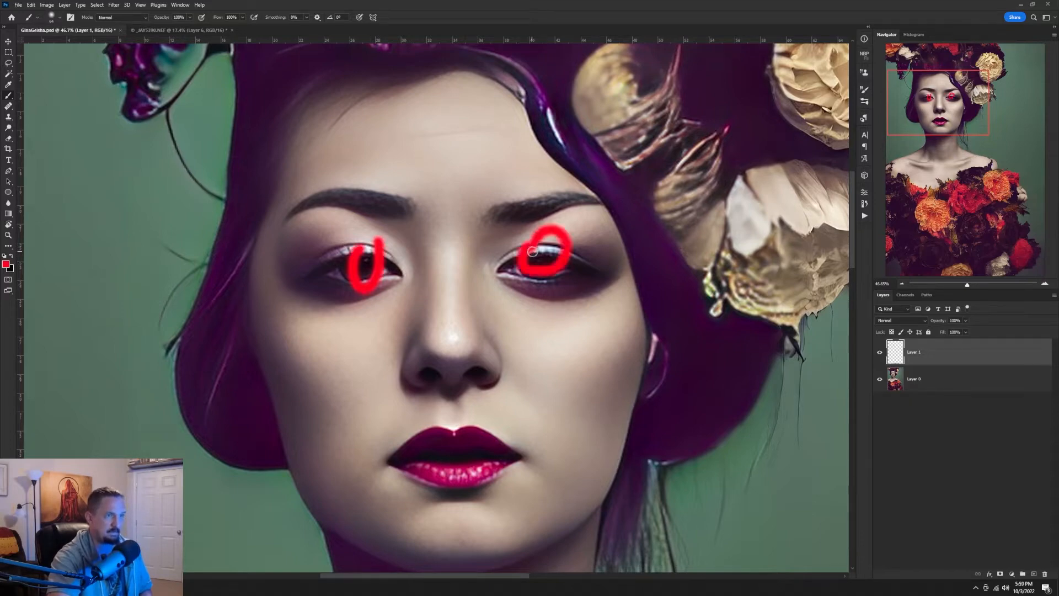
{"action": "key", "text": "ctrl+z"}
{"action": "key", "text": "ctrl+z"}
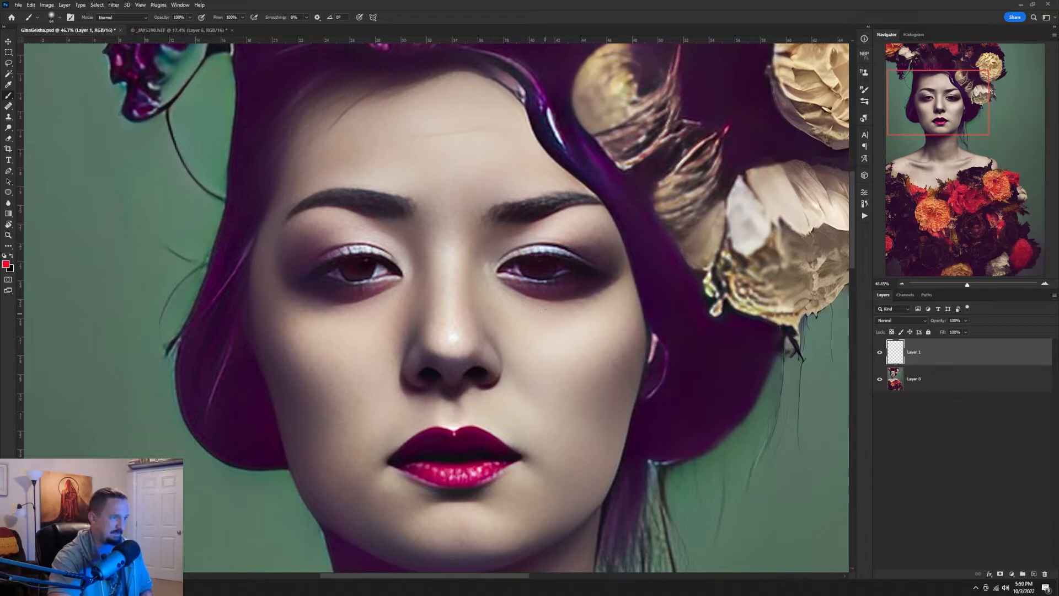
{"action": "scroll", "coordinate": [541, 336], "scroll_direction": "down", "scroll_amount": 6}
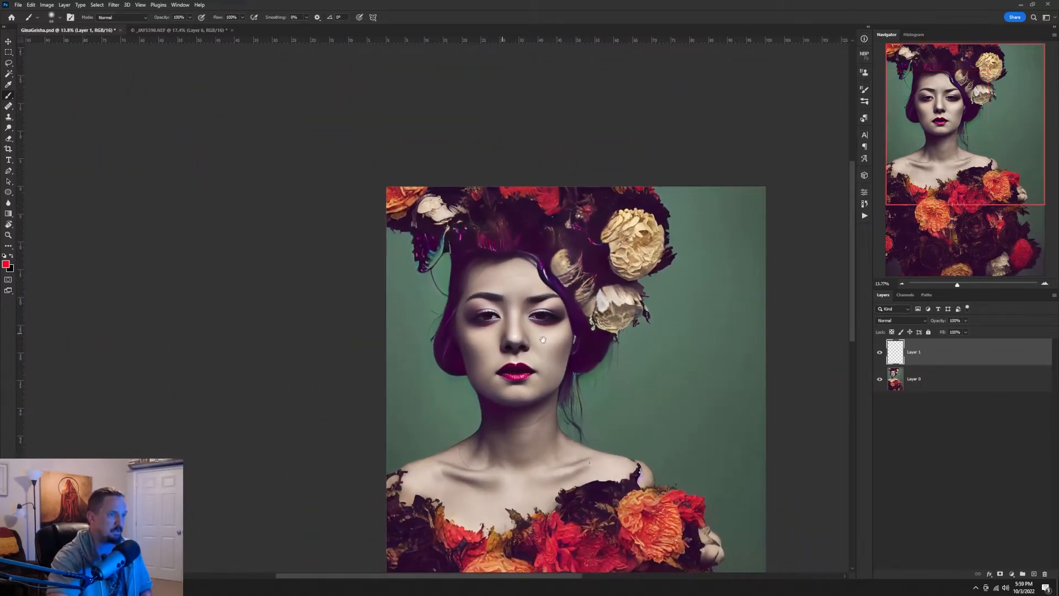
{"action": "left_click_drag", "start_coordinate": [569, 336], "coordinate": [468, 232]}
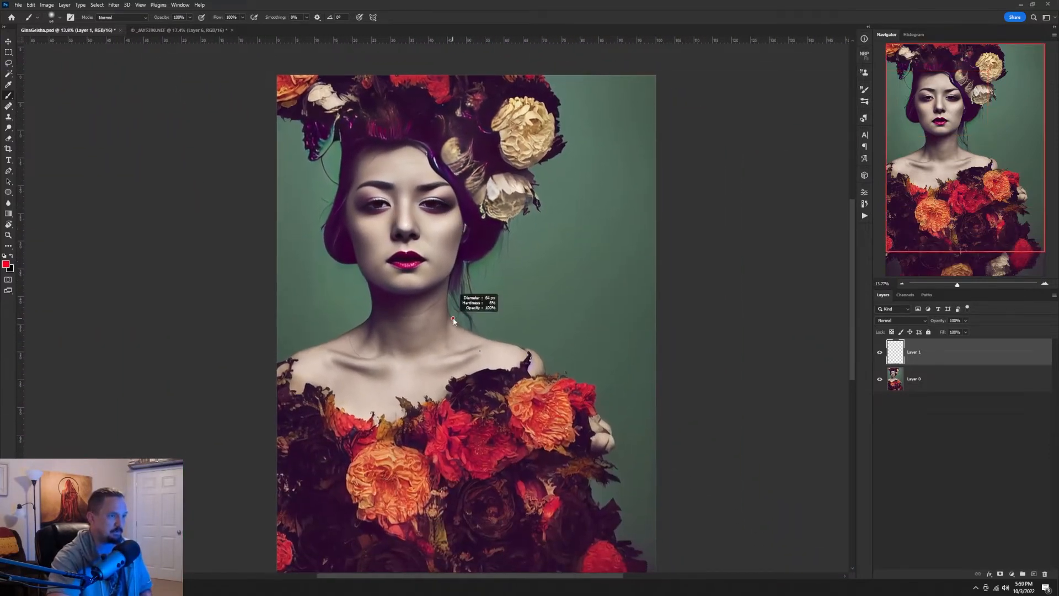
Switch to set.a.light 3D and examine how the light blocker, camera and softbox are arranged around the model from several angles.
{"action": "scroll", "coordinate": [422, 234], "scroll_direction": "up", "scroll_amount": 3}
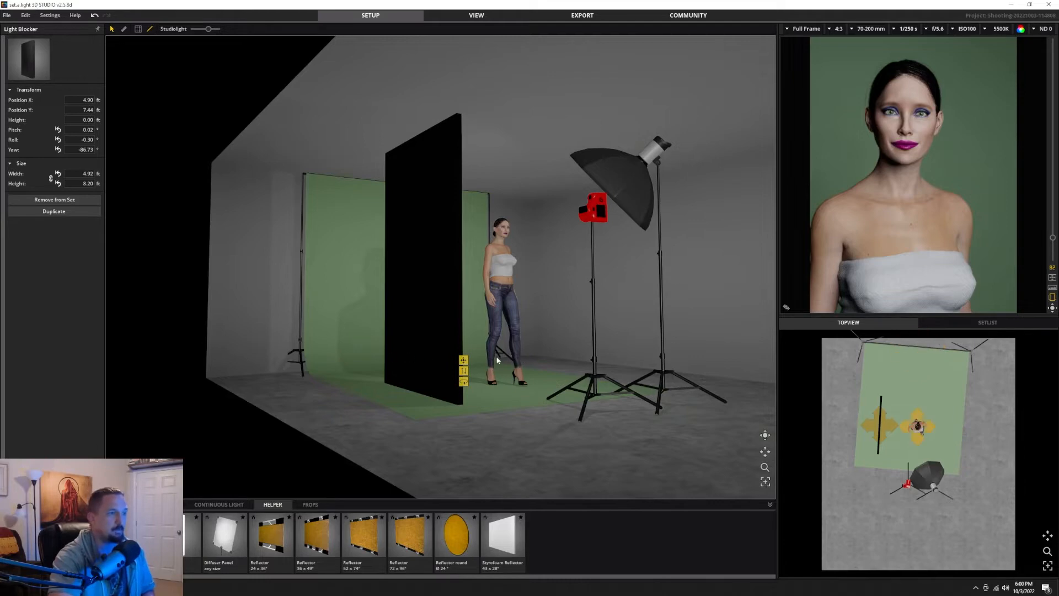
{"action": "left_click_drag", "start_coordinate": [572, 436], "coordinate": [590, 425]}
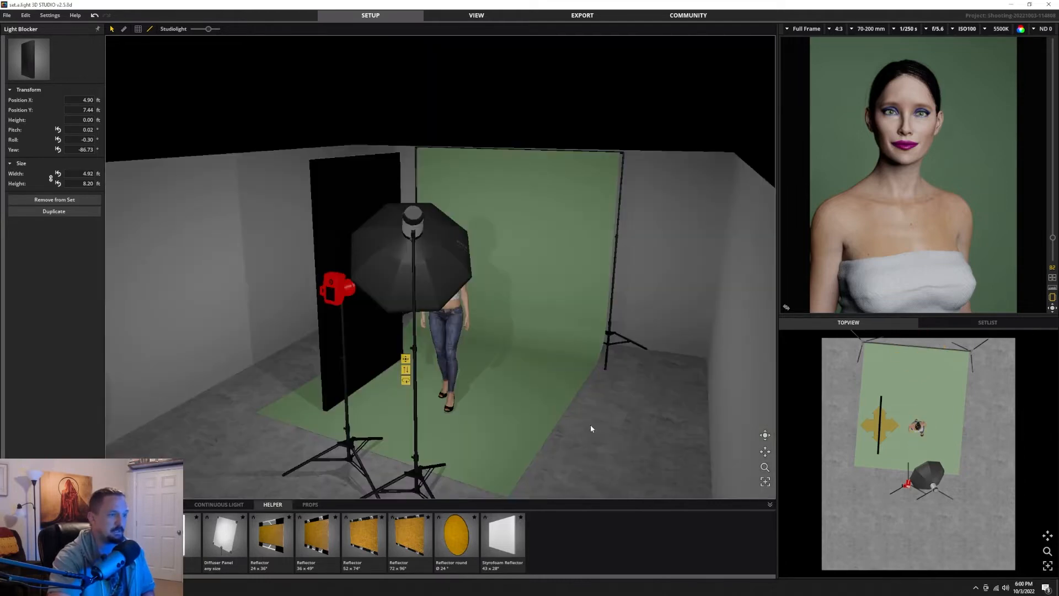
{"action": "left_click", "coordinate": [591, 425]}
{"action": "left_click_drag", "start_coordinate": [525, 385], "coordinate": [570, 383]}
{"action": "left_click", "coordinate": [554, 425]}
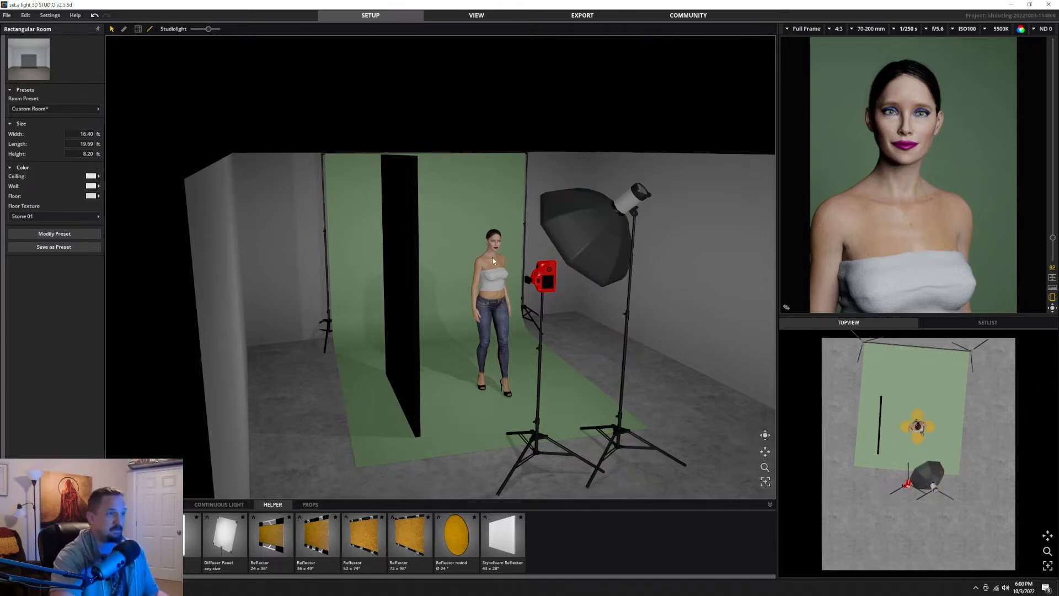
{"action": "left_click_drag", "start_coordinate": [493, 257], "coordinate": [414, 252]}
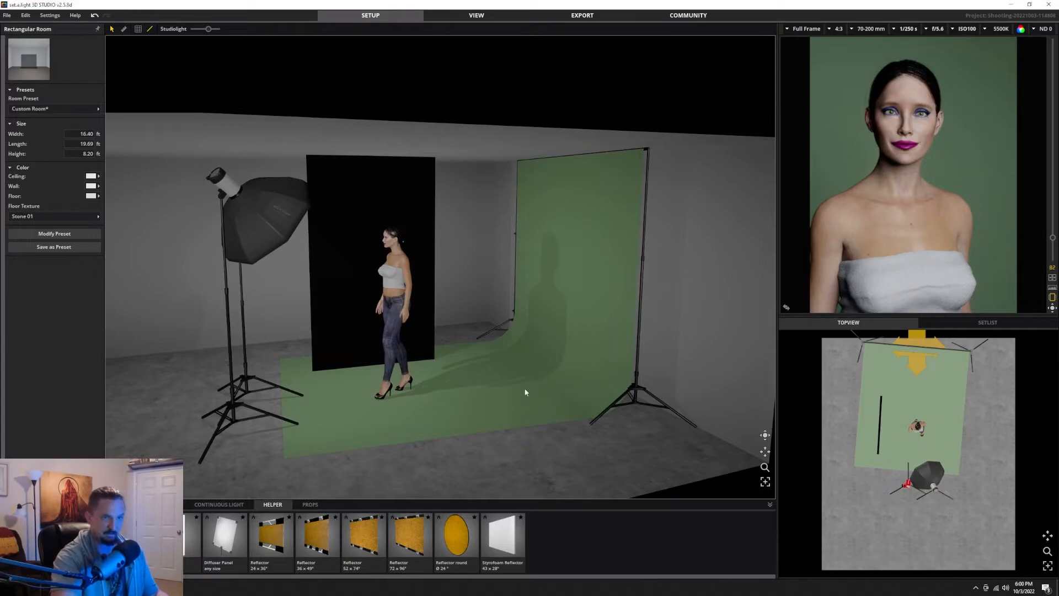
{"action": "left_click_drag", "start_coordinate": [463, 379], "coordinate": [518, 353]}
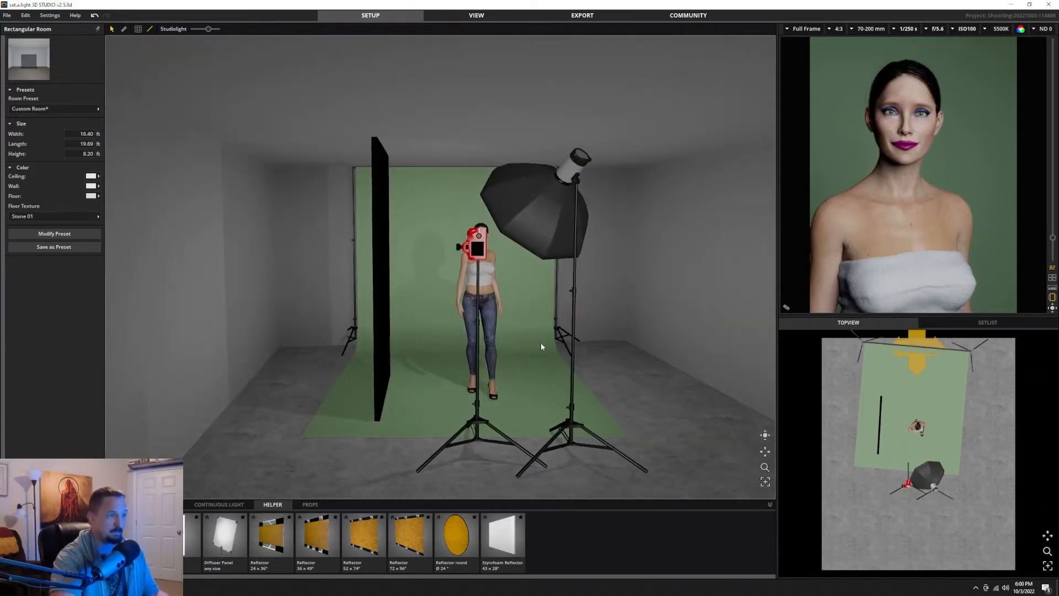
Inspect the camera and Octaform softbox settings and examine their placement relative to the model from the front, side and above.
{"action": "left_click", "coordinate": [458, 243]}
{"action": "left_click", "coordinate": [474, 246]}
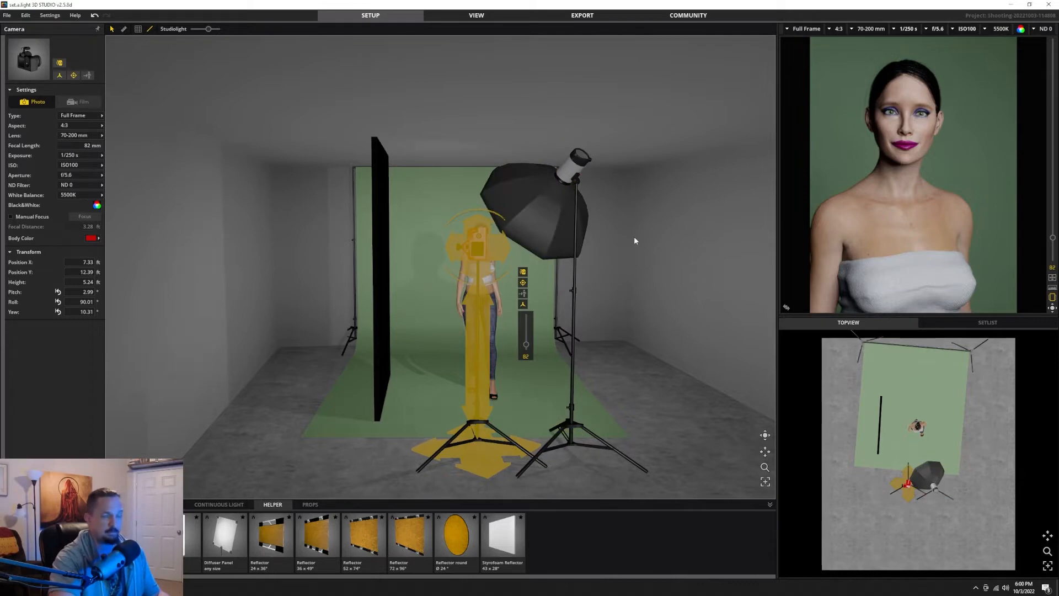
{"action": "left_click", "coordinate": [552, 217]}
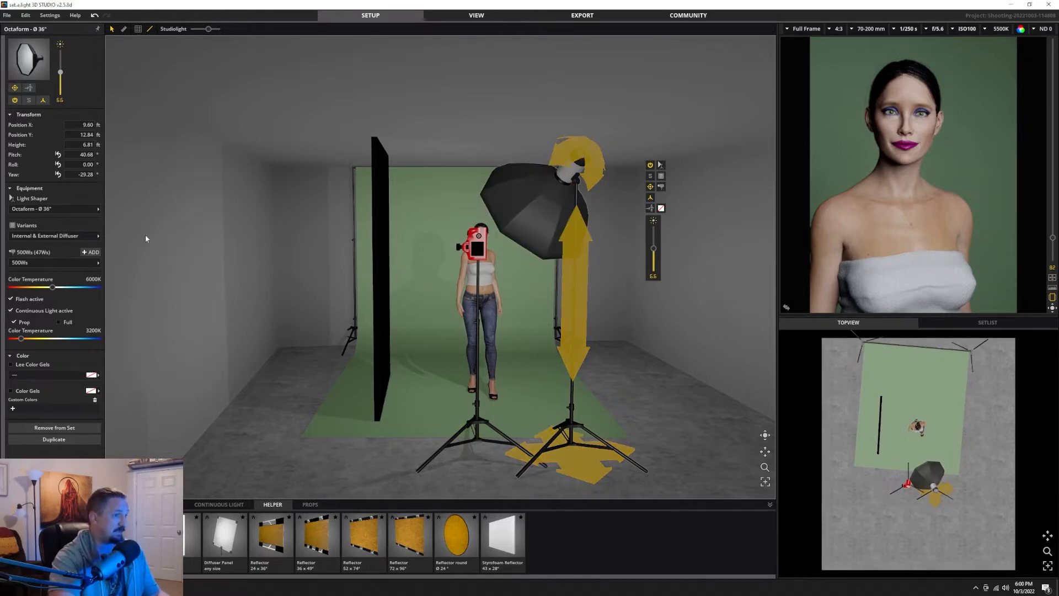
{"action": "left_click", "coordinate": [468, 452]}
{"action": "left_click_drag", "start_coordinate": [468, 452], "coordinate": [350, 428]}
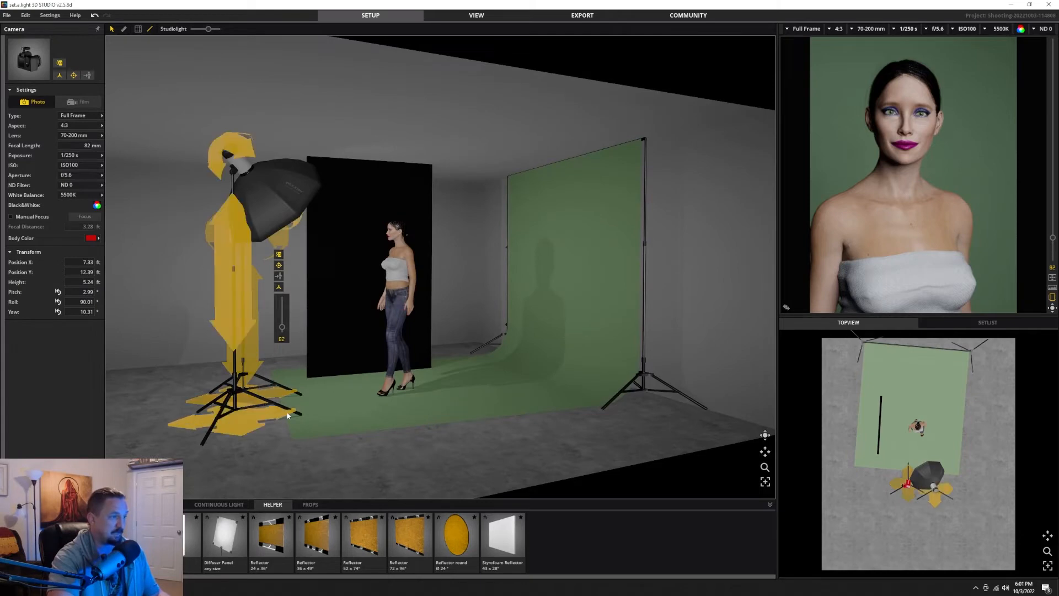
{"action": "left_click_drag", "start_coordinate": [263, 407], "coordinate": [376, 395]}
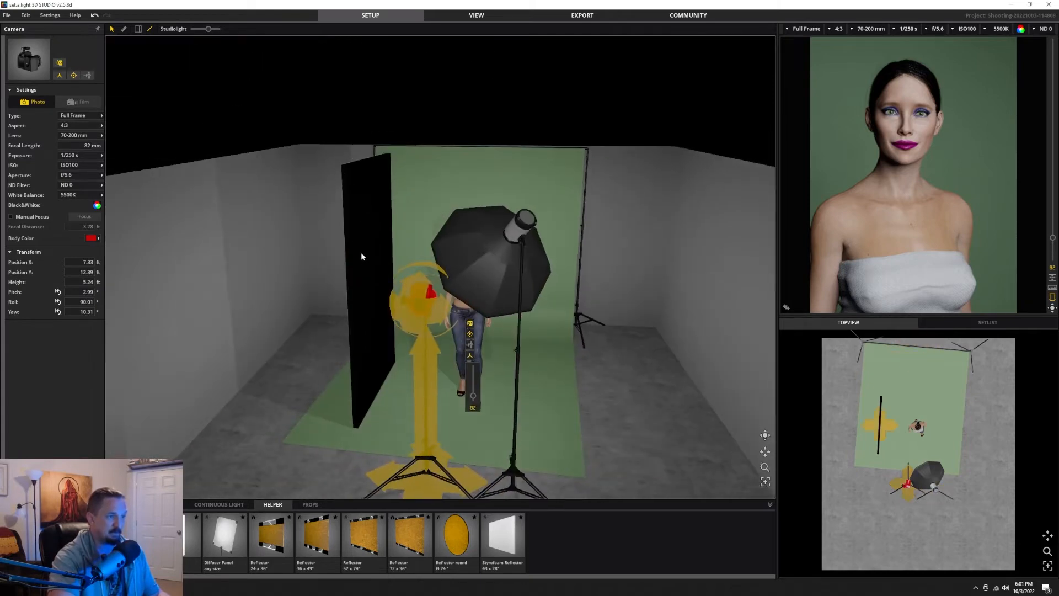
{"action": "left_click_drag", "start_coordinate": [362, 255], "coordinate": [555, 367]}
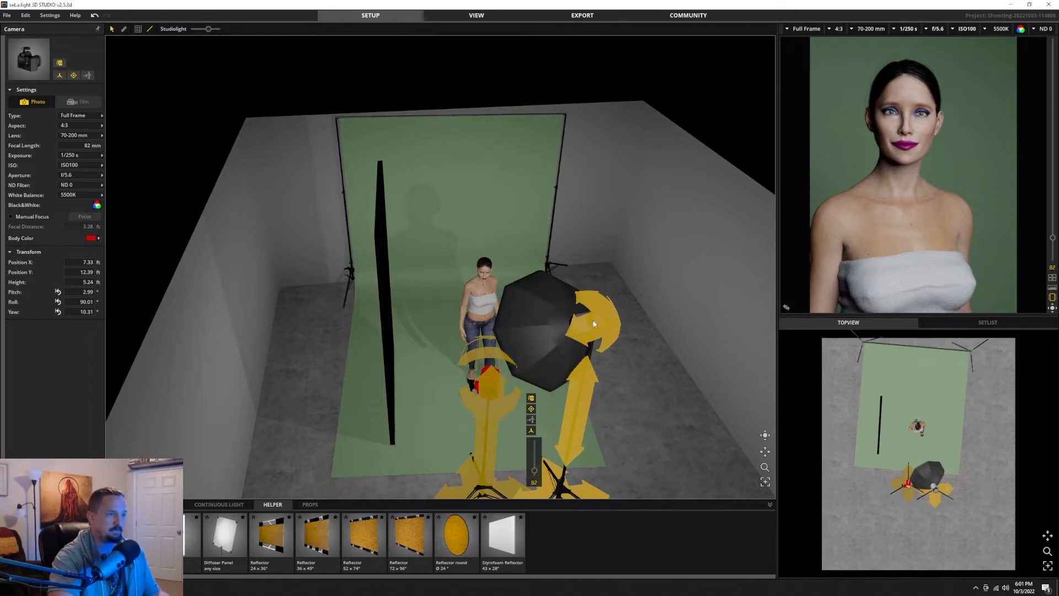
{"action": "left_click_drag", "start_coordinate": [600, 365], "coordinate": [587, 338]}
{"action": "scroll", "coordinate": [607, 336], "scroll_direction": "up", "scroll_amount": 4}
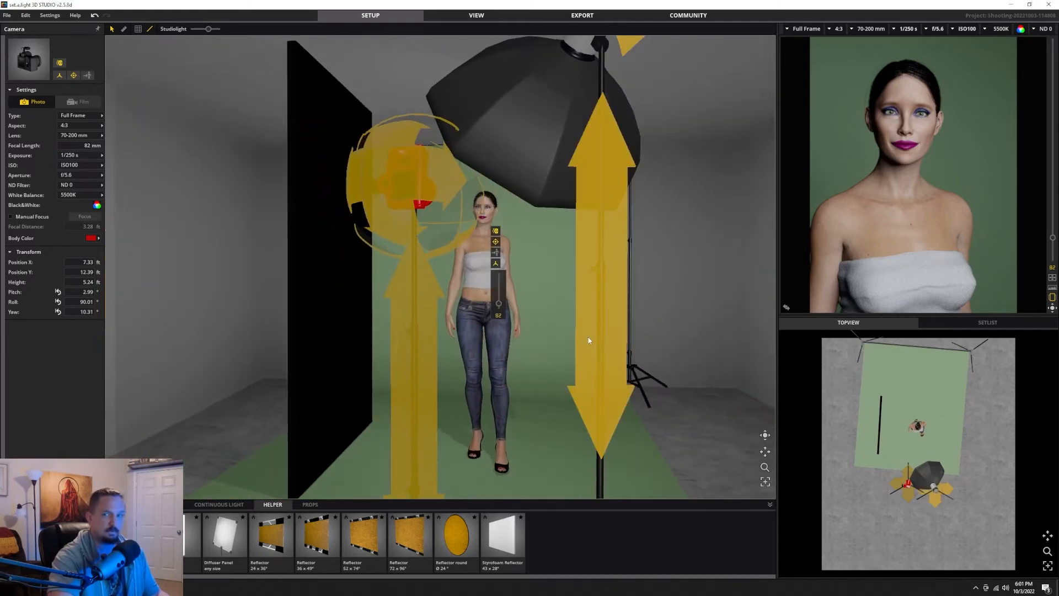
{"action": "scroll", "coordinate": [587, 338], "scroll_direction": "down", "scroll_amount": 3}
{"action": "left_click_drag", "start_coordinate": [512, 226], "coordinate": [570, 207]}
{"action": "left_click_drag", "start_coordinate": [630, 163], "coordinate": [571, 214]}
Rotate the Octaform softbox through several directions to test the light on the model's face, ending at about 33° pitch and -24° yaw.
{"action": "left_click", "coordinate": [526, 216]}
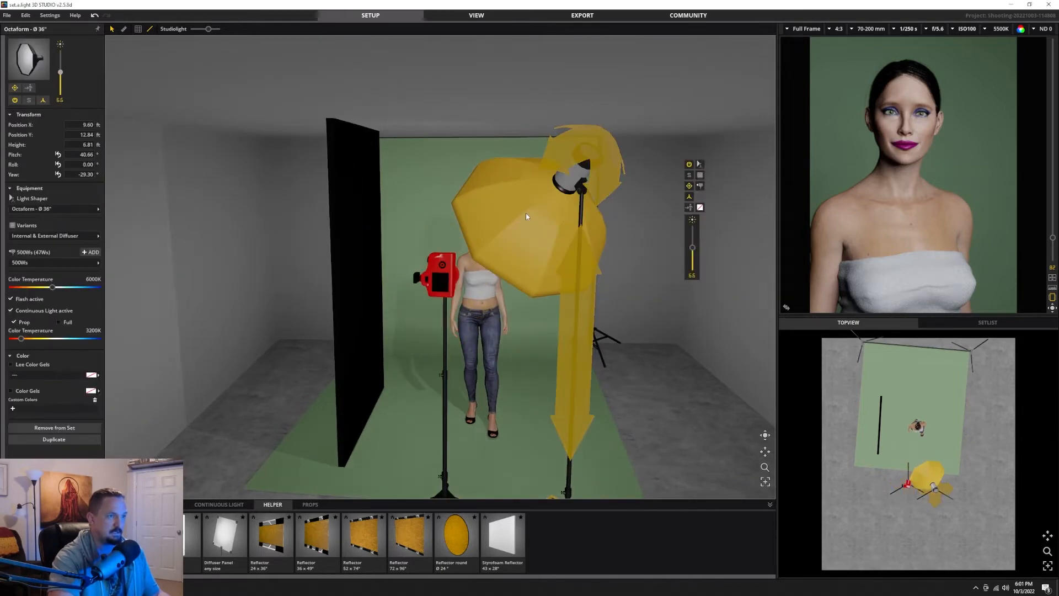
{"action": "left_click_drag", "start_coordinate": [585, 152], "coordinate": [648, 149]}
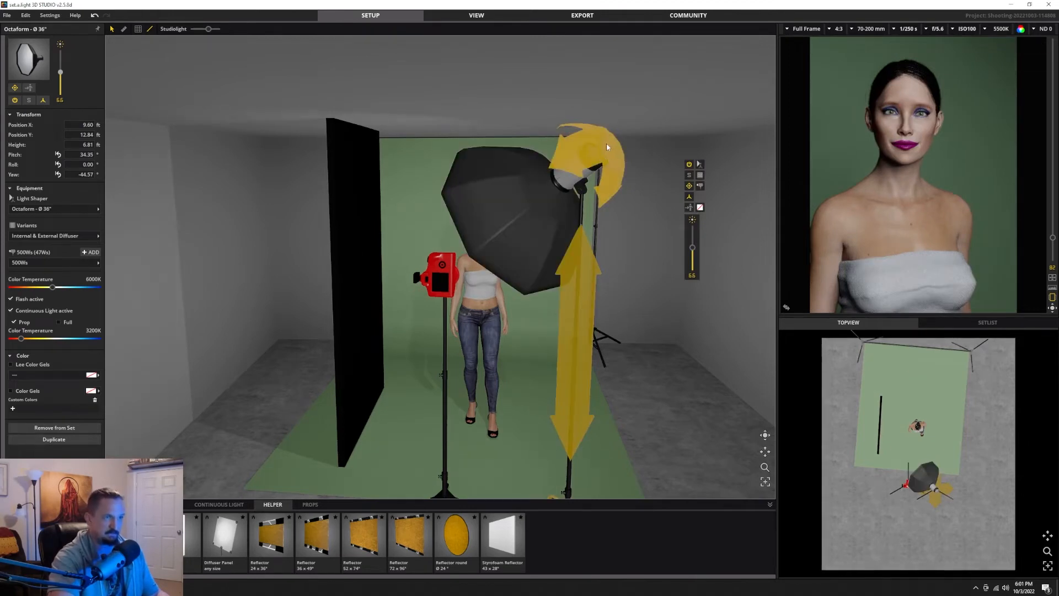
{"action": "left_click_drag", "start_coordinate": [607, 143], "coordinate": [538, 182]}
{"action": "key", "text": "alt+Tab"}
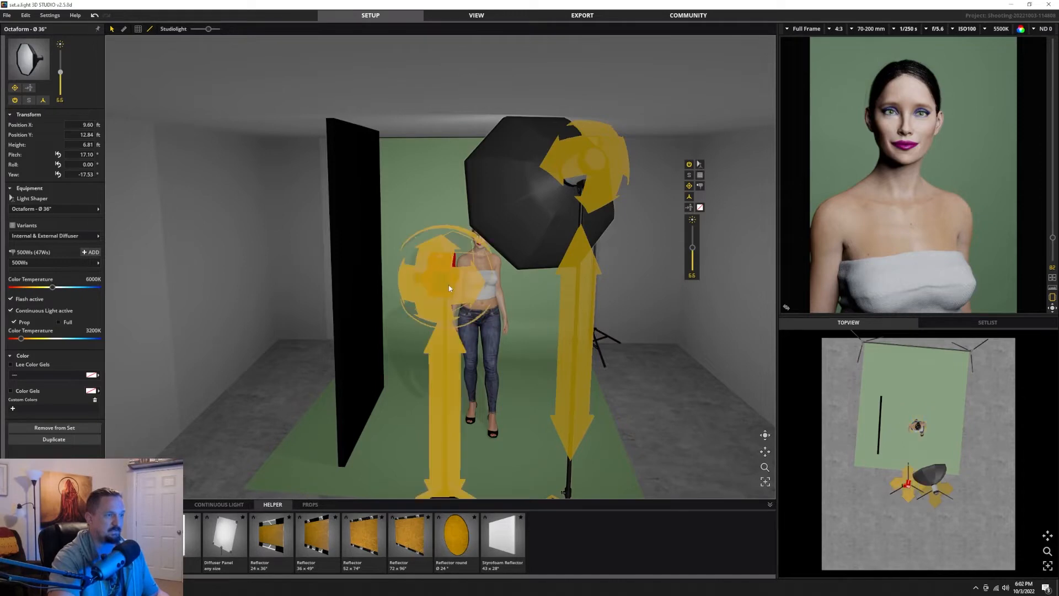
{"action": "left_click_drag", "start_coordinate": [594, 159], "coordinate": [617, 104]}
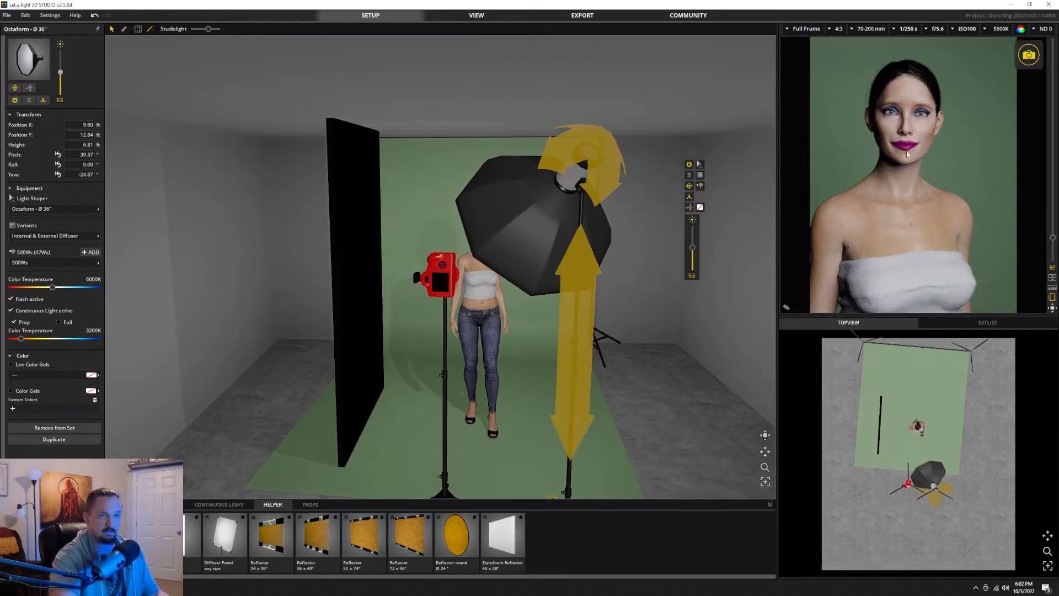
{"action": "mouse_move", "coordinate": [614, 167]}
{"action": "left_mouse_down"}
{"action": "mouse_move", "coordinate": [608, 151]}
{"action": "mouse_move", "coordinate": [619, 149]}
{"action": "mouse_move", "coordinate": [610, 152]}
{"action": "left_mouse_up"}
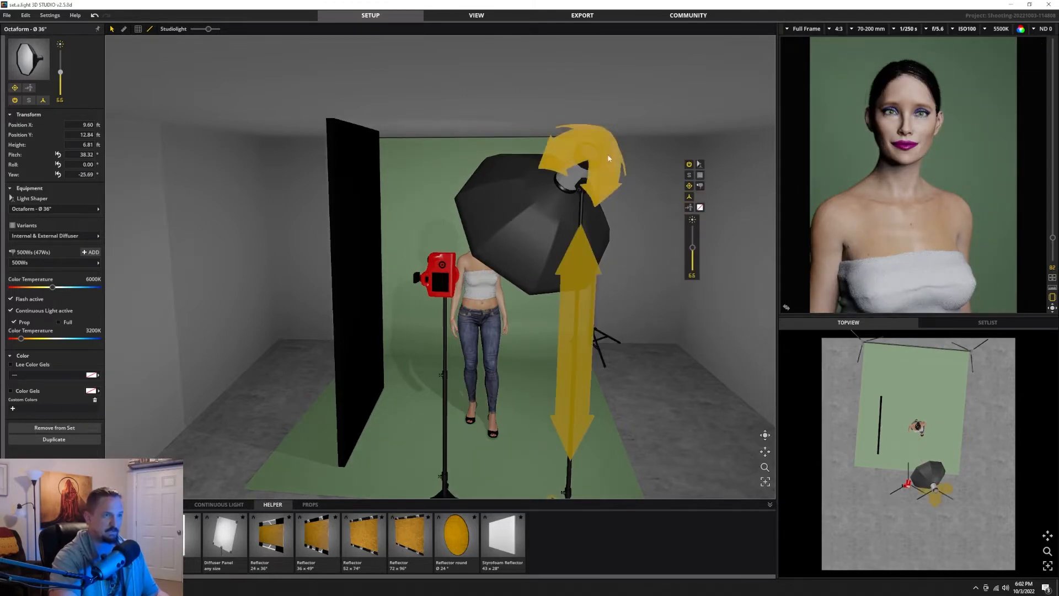
{"action": "left_click_drag", "start_coordinate": [608, 158], "coordinate": [605, 173]}
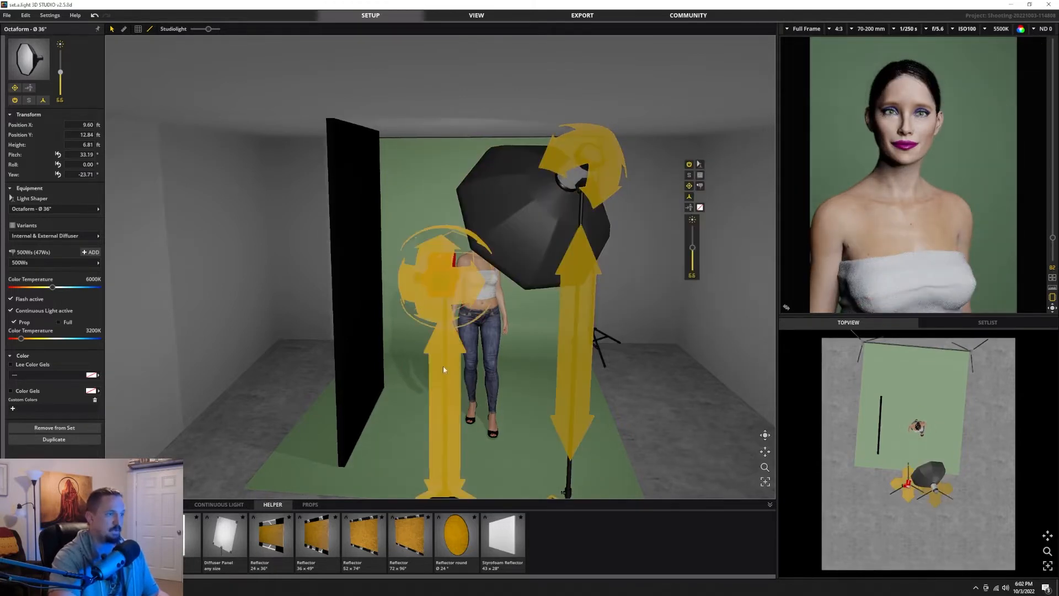
{"action": "left_click", "coordinate": [444, 426]}
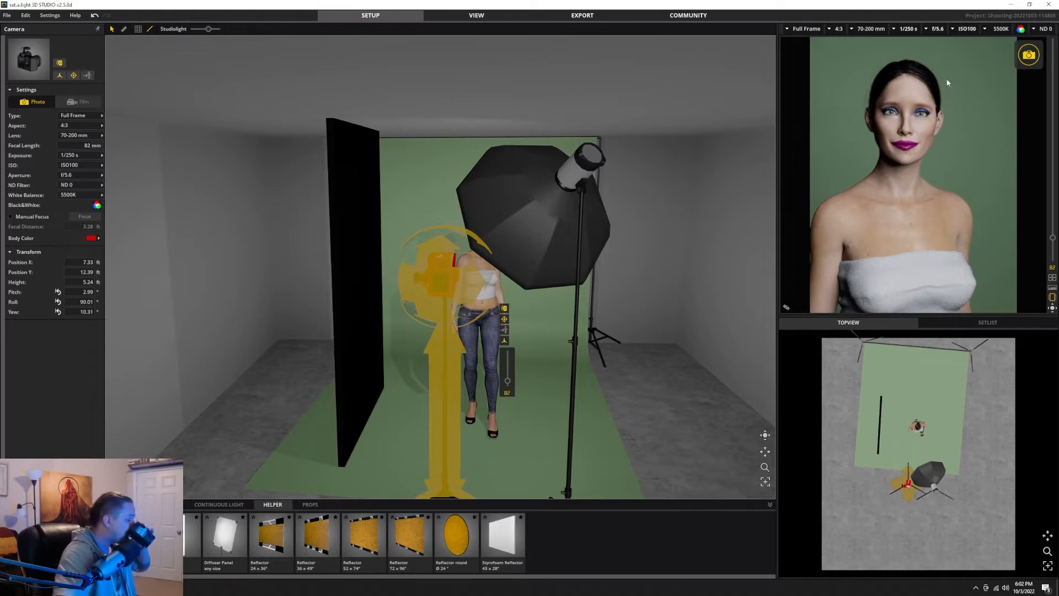
Close the lighting project, discard its unsaved changes, and return to Photoshop.
{"action": "left_click", "coordinate": [1050, 6]}
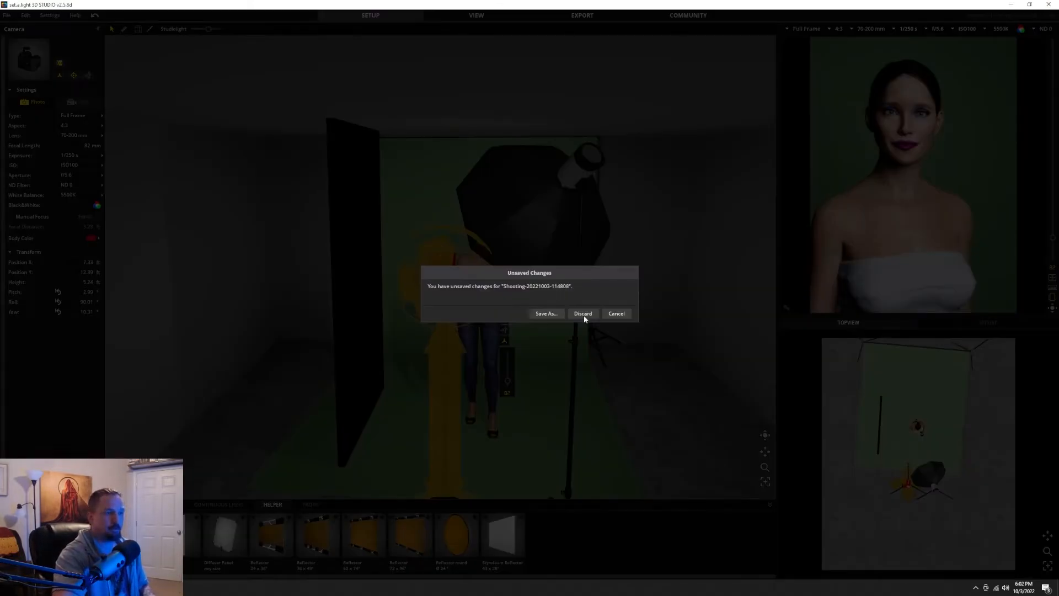
{"action": "left_click", "coordinate": [583, 313]}
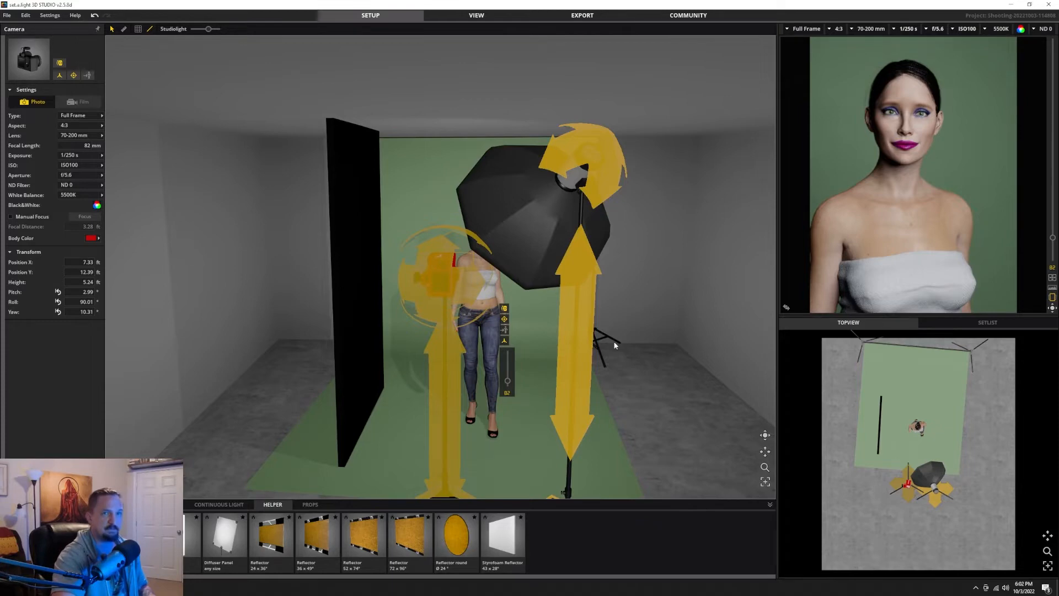
{"action": "left_click", "coordinate": [1047, 5]}
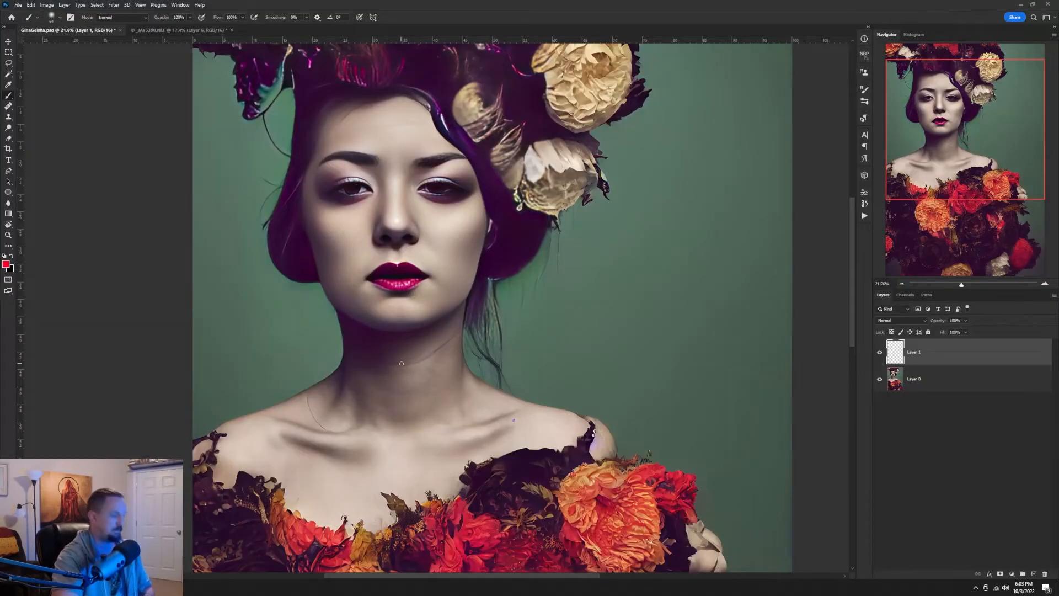
Mark the eyes, cheeks and the shadow under the jaw in red on Layer 1, and undo the marks.
{"action": "scroll", "coordinate": [401, 363], "scroll_direction": "down", "scroll_amount": 2}
{"action": "scroll", "coordinate": [448, 357], "scroll_direction": "up", "scroll_amount": 1}
{"action": "scroll", "coordinate": [448, 357], "scroll_direction": "down", "scroll_amount": 3}
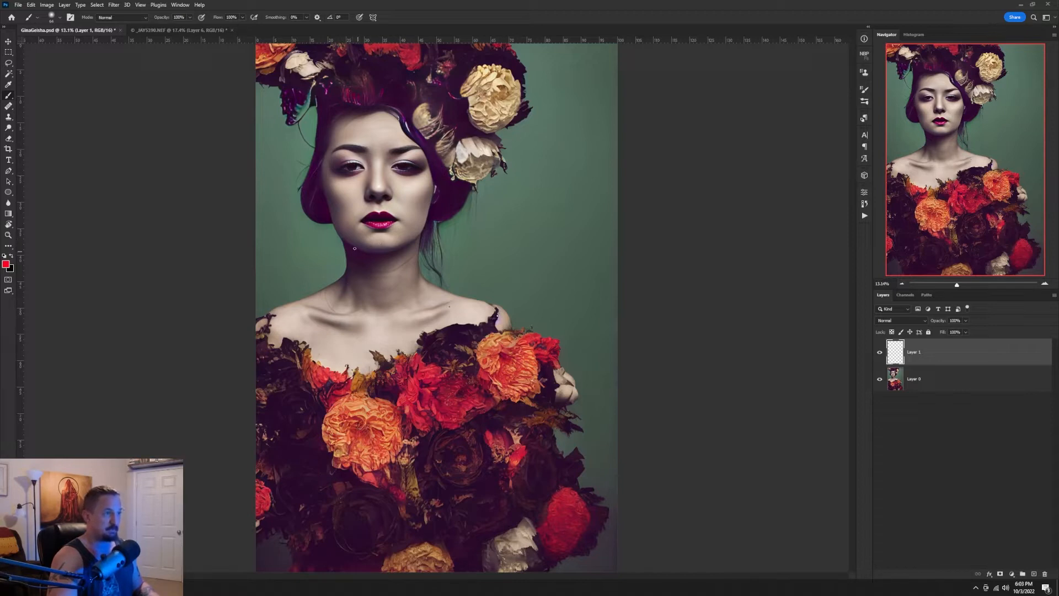
{"action": "mouse_move", "coordinate": [342, 241]}
{"action": "left_mouse_down"}
{"action": "mouse_move", "coordinate": [343, 280]}
{"action": "mouse_move", "coordinate": [403, 241]}
{"action": "mouse_move", "coordinate": [343, 240]}
{"action": "left_mouse_up"}
{"action": "mouse_move", "coordinate": [326, 162]}
{"action": "left_mouse_down"}
{"action": "mouse_move", "coordinate": [330, 188]}
{"action": "mouse_move", "coordinate": [353, 191]}
{"action": "mouse_move", "coordinate": [356, 146]}
{"action": "mouse_move", "coordinate": [412, 173]}
{"action": "mouse_move", "coordinate": [425, 159]}
{"action": "mouse_move", "coordinate": [407, 201]}
{"action": "left_mouse_up"}
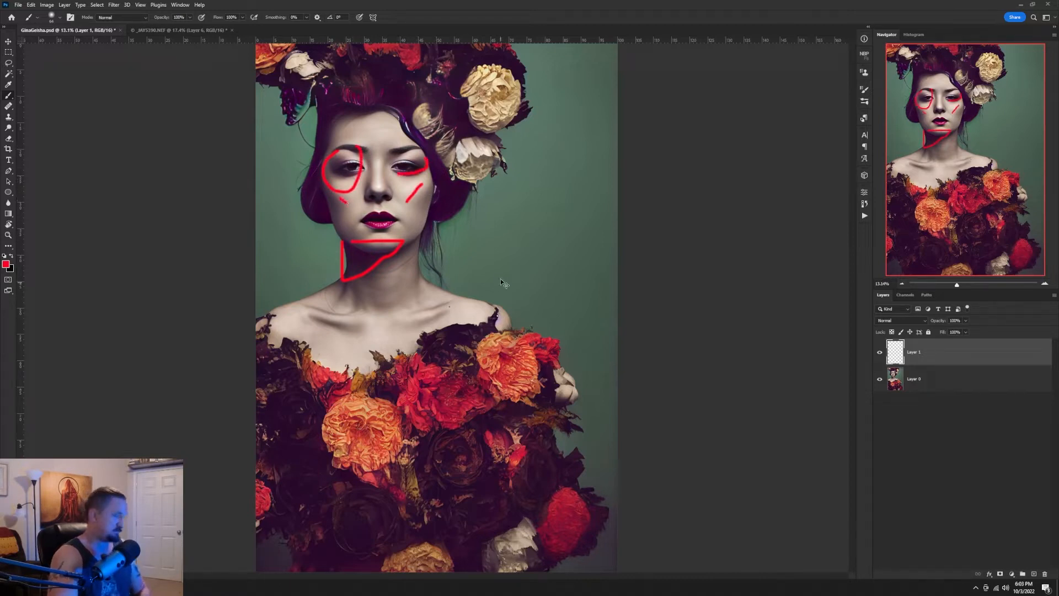
{"action": "key", "text": "ctrl+z"}
{"action": "key", "text": "ctrl+z"}
{"action": "key", "text": "ctrl+z"}
{"action": "key", "text": "ctrl+z"}
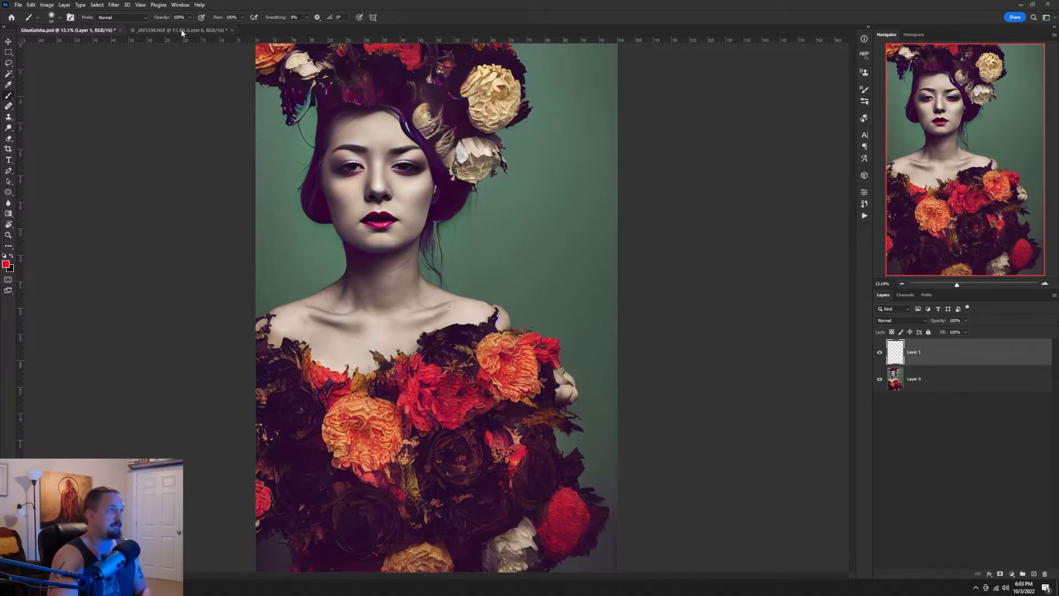
Check the model's cut-out photo against the portrait, and delete the empty Layer 1 from GinaGeisha.psd.
{"action": "left_click", "coordinate": [182, 31]}
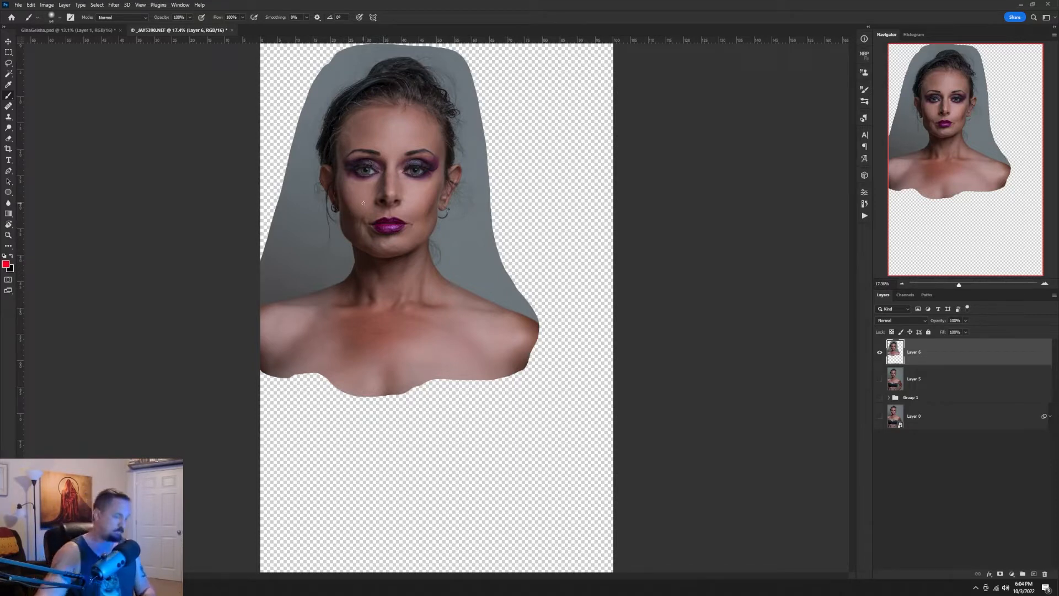
{"action": "left_click", "coordinate": [91, 31]}
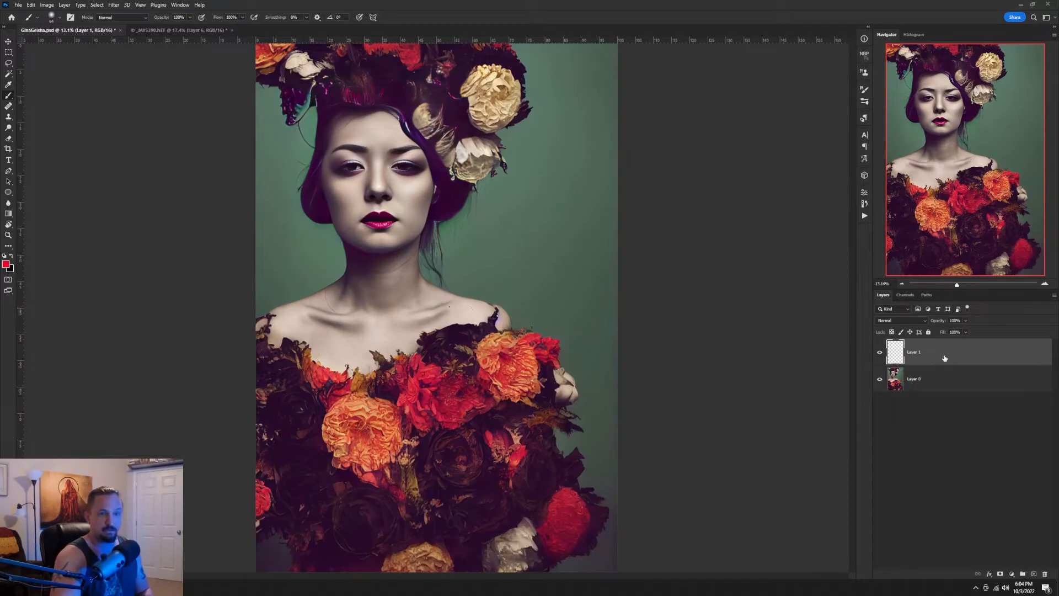
{"action": "left_click_drag", "start_coordinate": [944, 356], "coordinate": [1044, 574]}
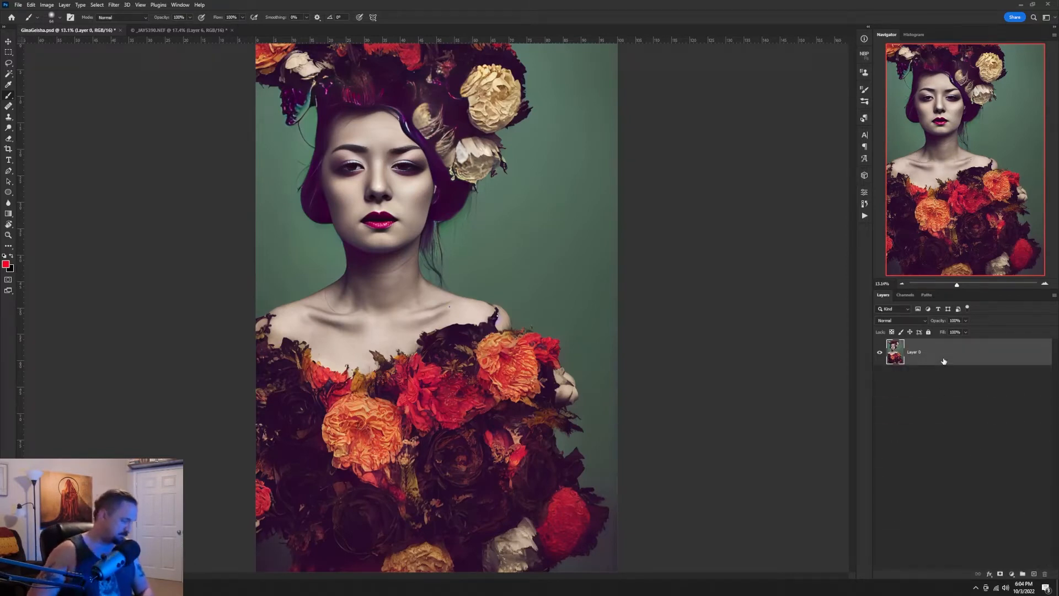
Put Layer 0 in a group named Original and collapse the group.
{"action": "key", "text": "ctrl+g"}
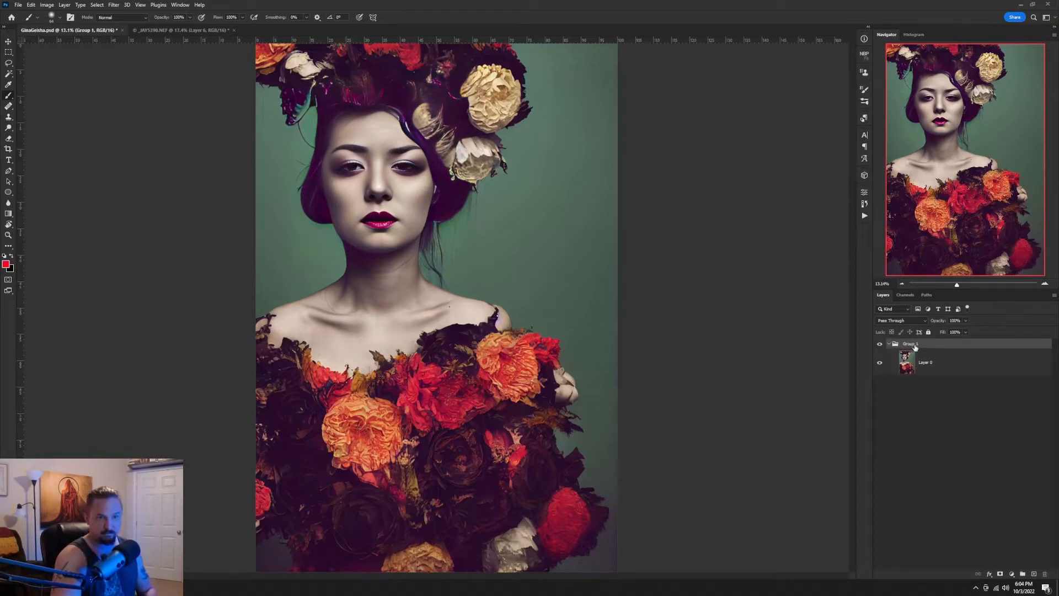
{"action": "double_click", "coordinate": [911, 344]}
{"action": "type", "text": "Orig"}
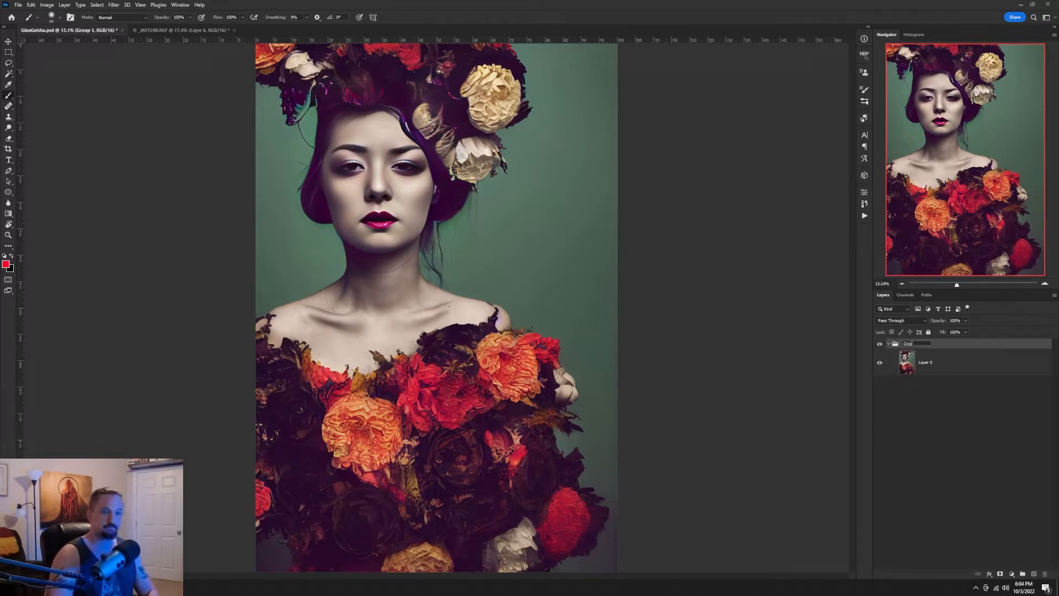
{"action": "type", "text": "inal"}
{"action": "key", "text": "Return"}
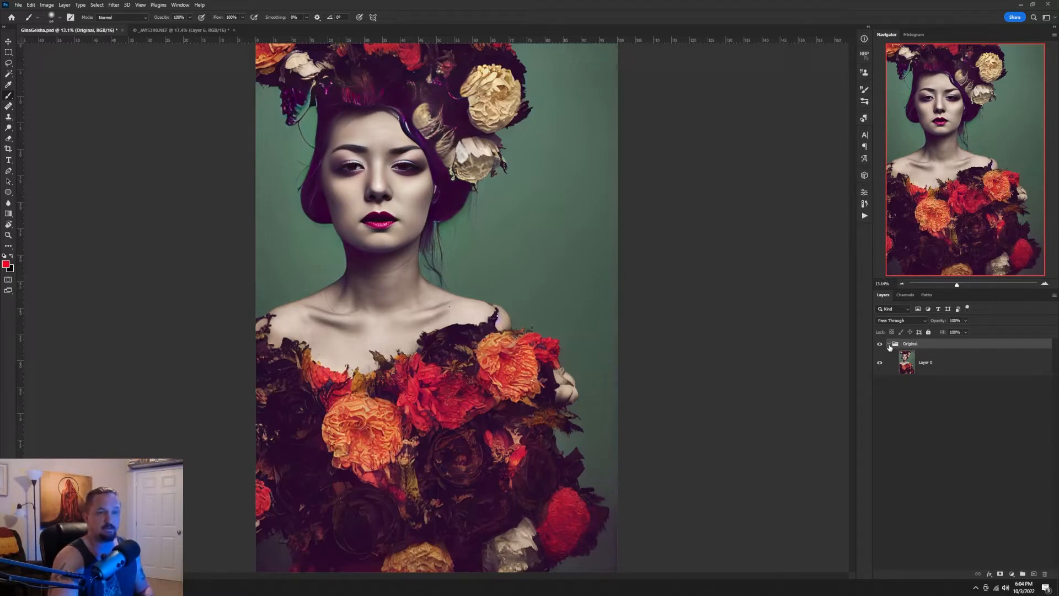
{"action": "left_click", "coordinate": [889, 344]}
Copy the model's cut-out on Layer 6 from the photo document into GinaGeisha.psd with the Move tool.
{"action": "left_click", "coordinate": [180, 29]}
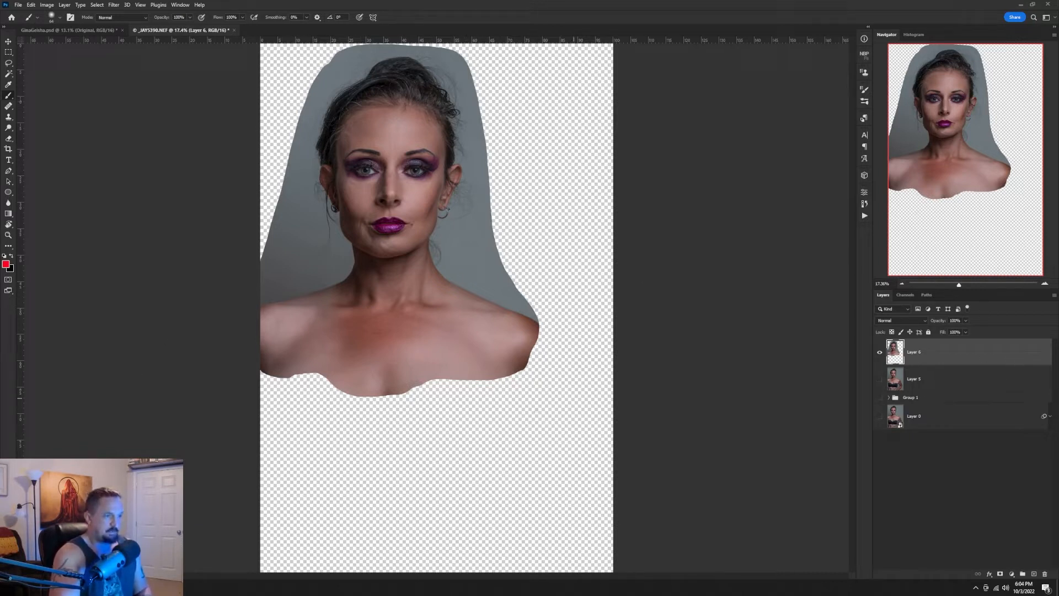
{"action": "left_click", "coordinate": [9, 42]}
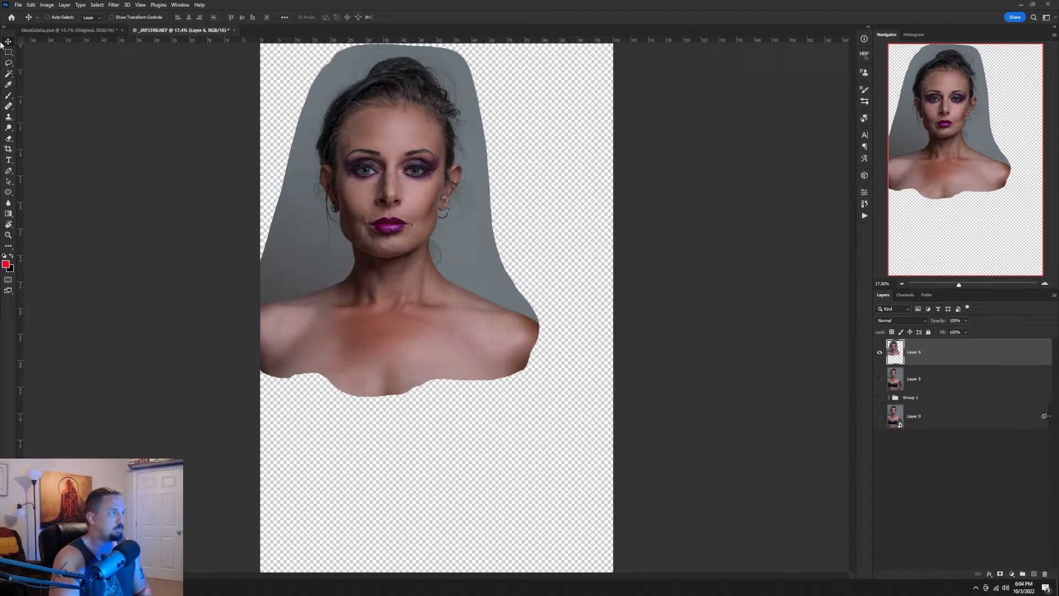
{"action": "left_click_drag", "start_coordinate": [939, 355], "coordinate": [458, 276]}
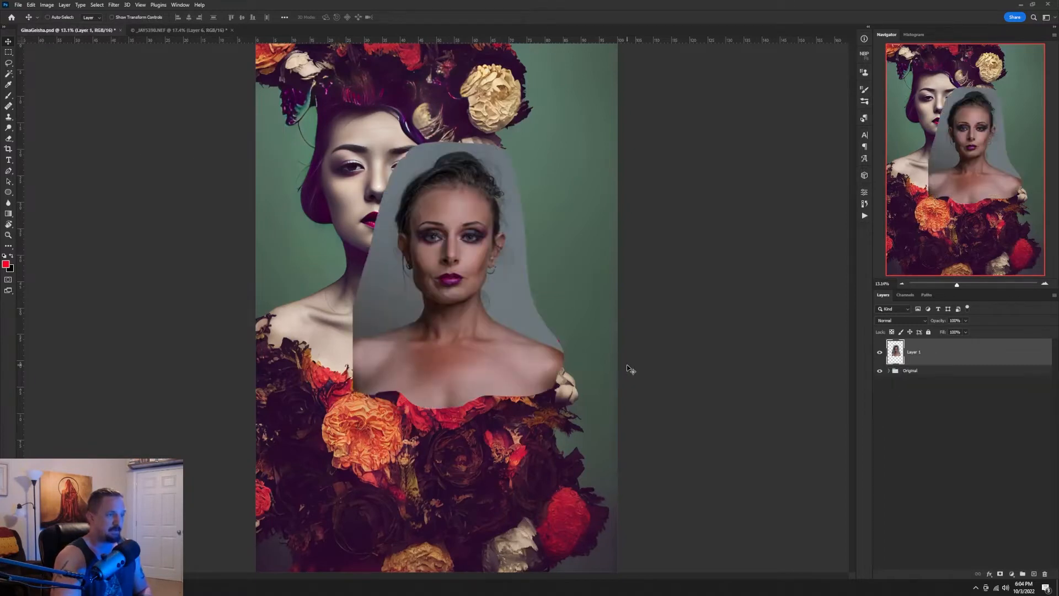
Move the model's cut-out beside the geisha's face and lower its layer opacity to 57%.
{"action": "left_click_drag", "start_coordinate": [488, 316], "coordinate": [558, 262]}
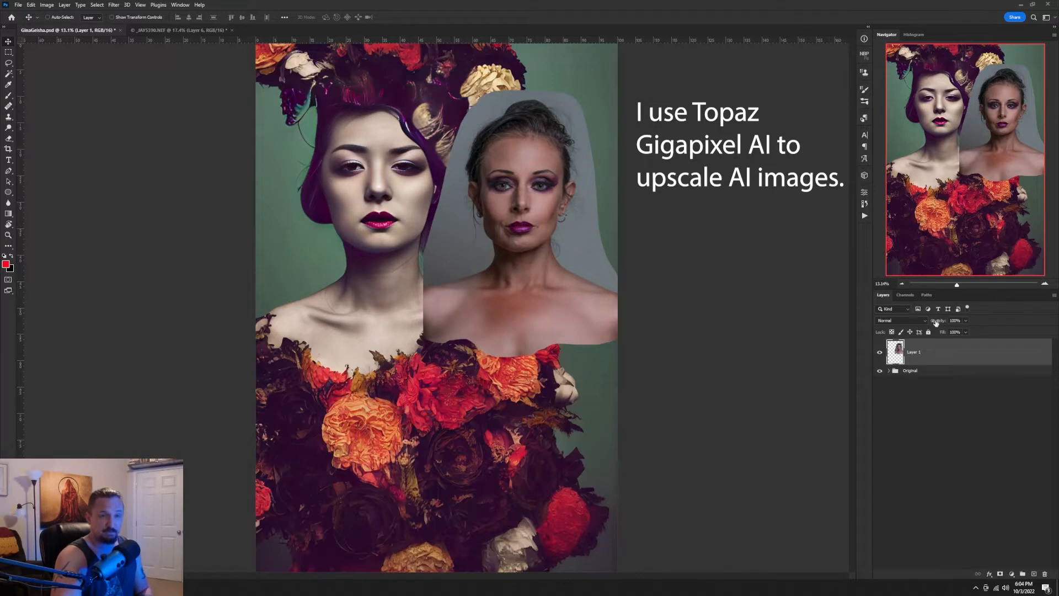
{"action": "left_click_drag", "start_coordinate": [938, 323], "coordinate": [928, 323]}
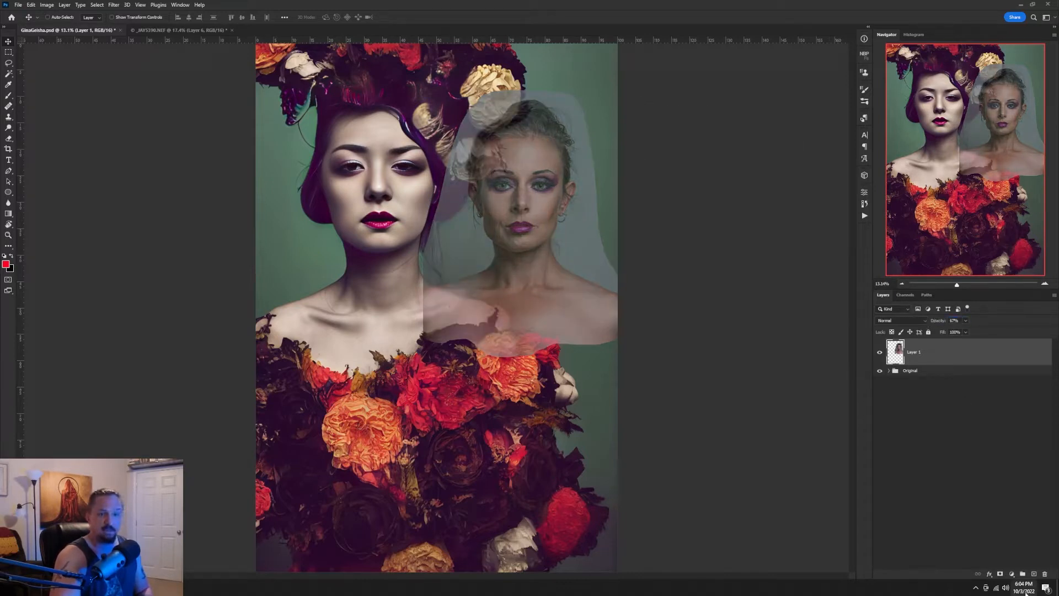
Add a Hue/Saturation adjustment with saturation -100 above the model's cut-out and clip it to that layer.
{"action": "left_click", "coordinate": [1013, 575]}
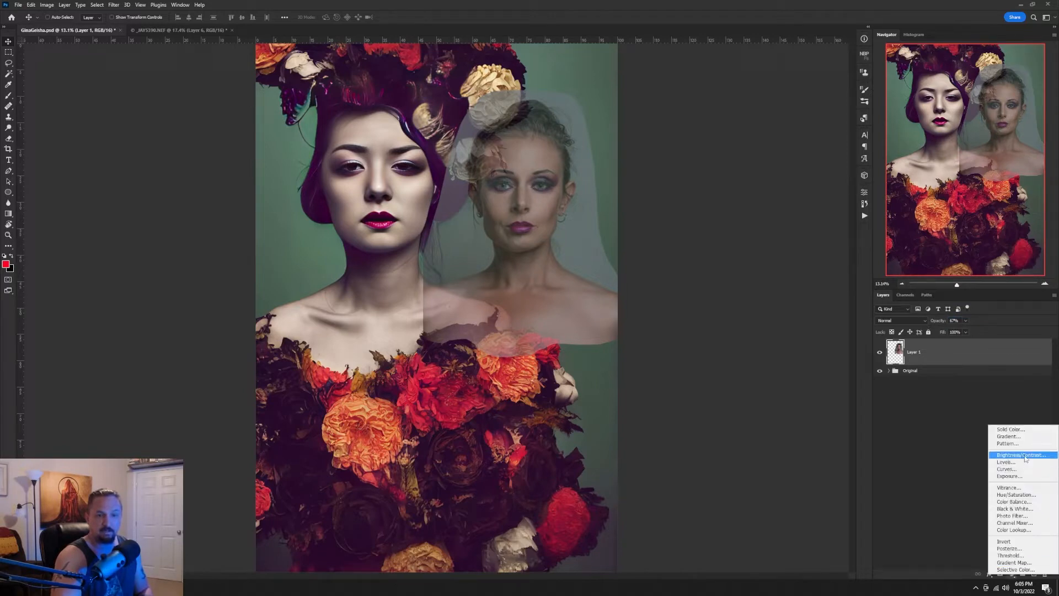
{"action": "left_click", "coordinate": [1027, 495]}
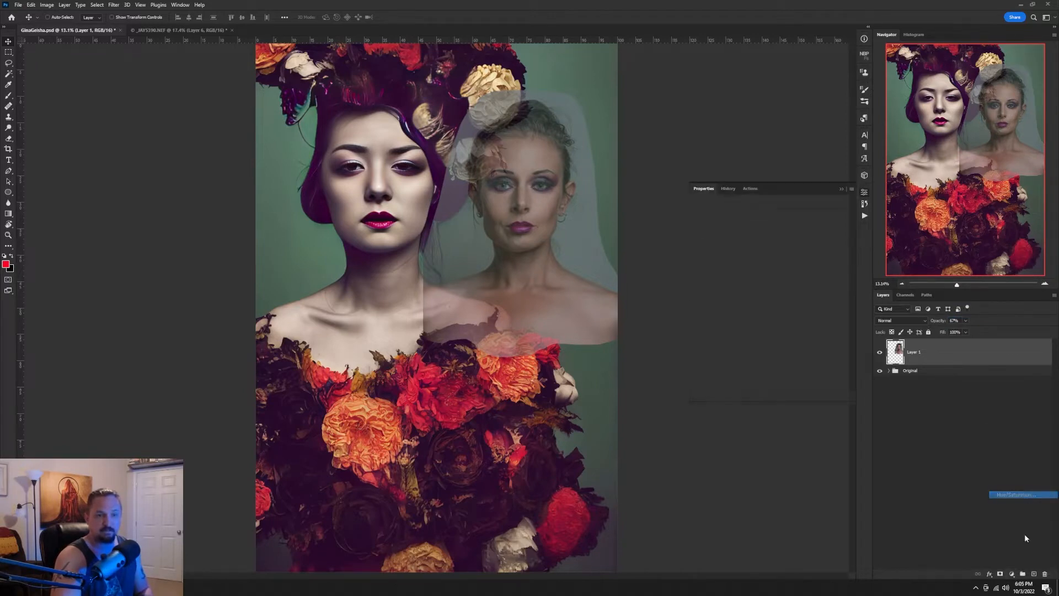
{"action": "left_click_drag", "start_coordinate": [770, 265], "coordinate": [591, 263]}
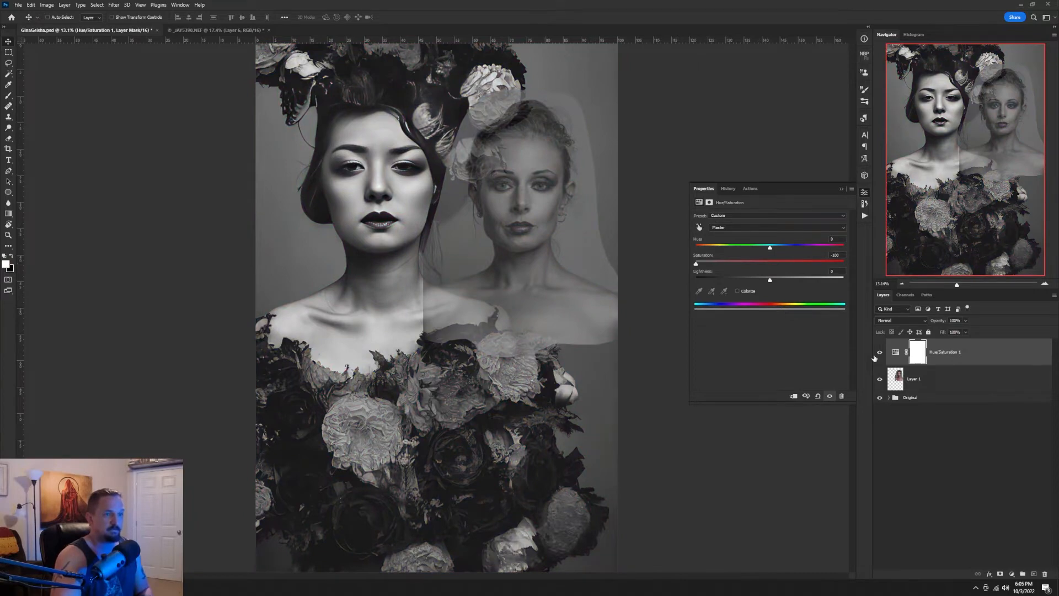
{"action": "left_click", "coordinate": [794, 397]}
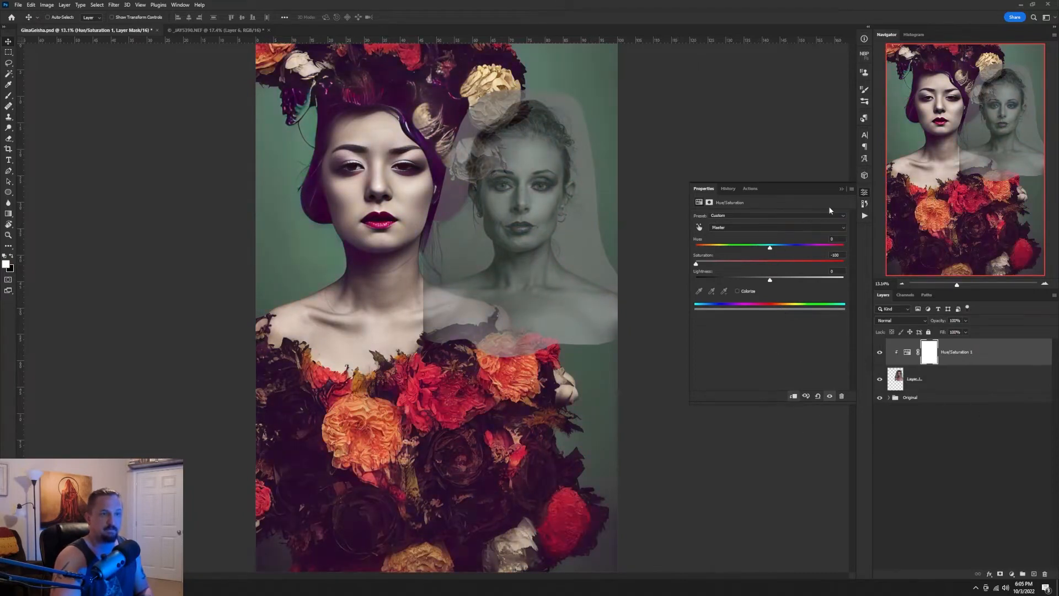
{"action": "left_click", "coordinate": [843, 189]}
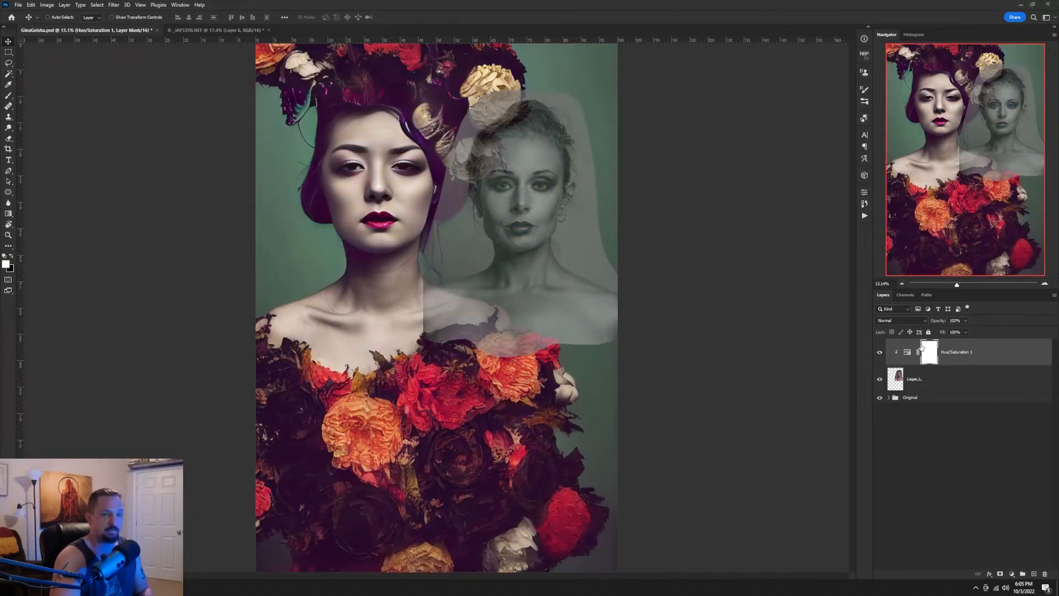
Review the clipped Hue/Saturation adjustment's settings and its relation to the model's cut-out layer.
{"action": "left_click", "coordinate": [945, 386]}
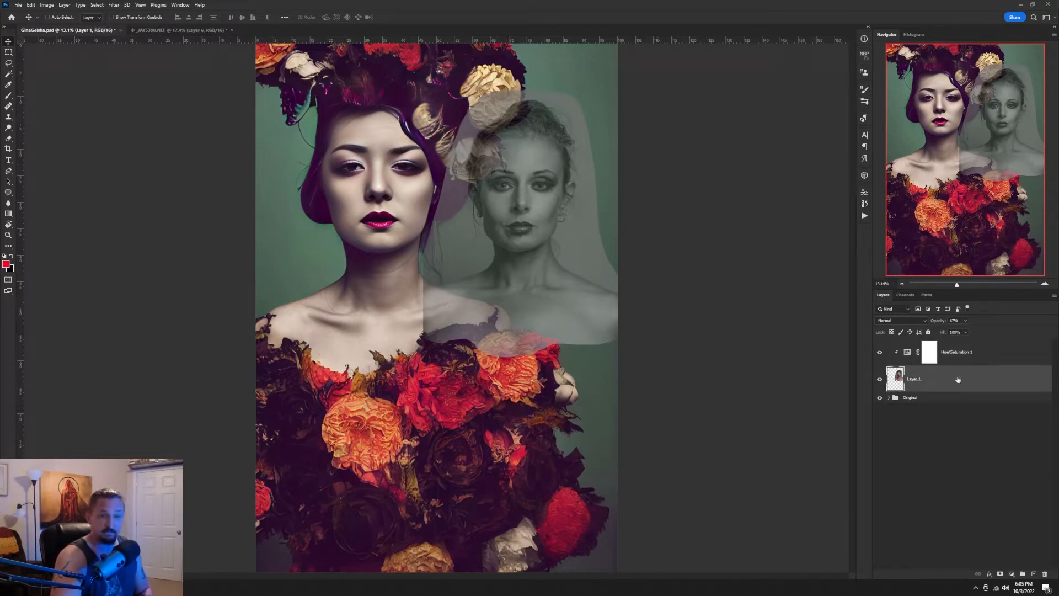
{"action": "left_click", "coordinate": [986, 356]}
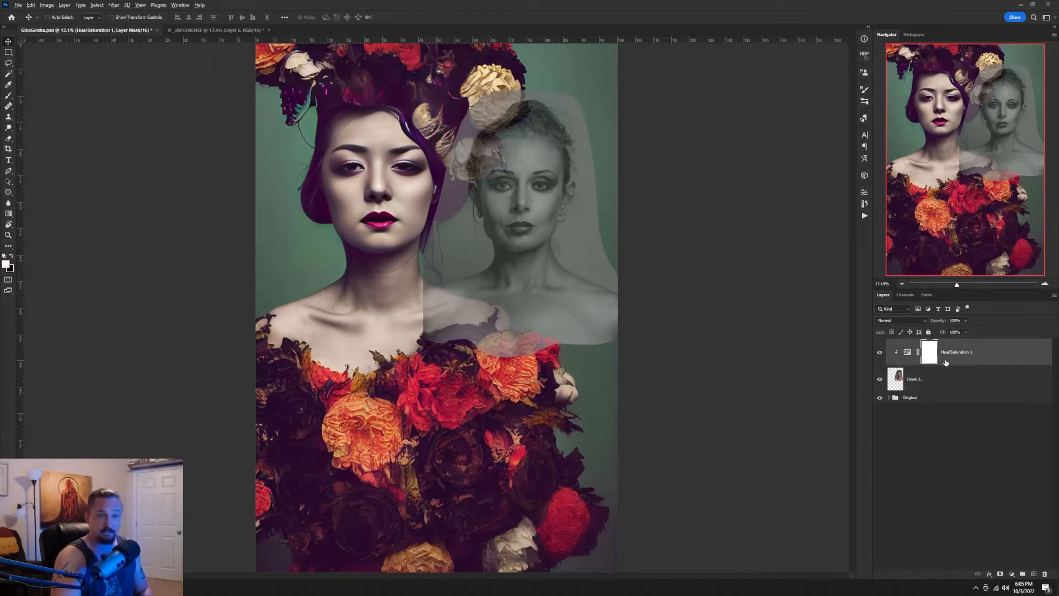
{"action": "left_click_drag", "start_coordinate": [950, 365], "coordinate": [950, 363]}
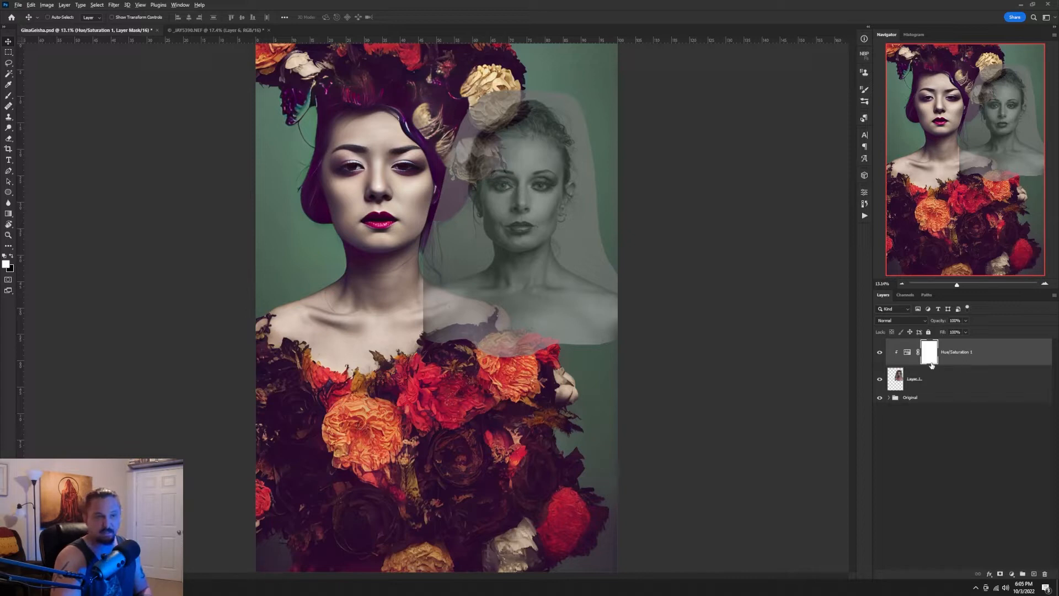
{"action": "double_click", "coordinate": [908, 353]}
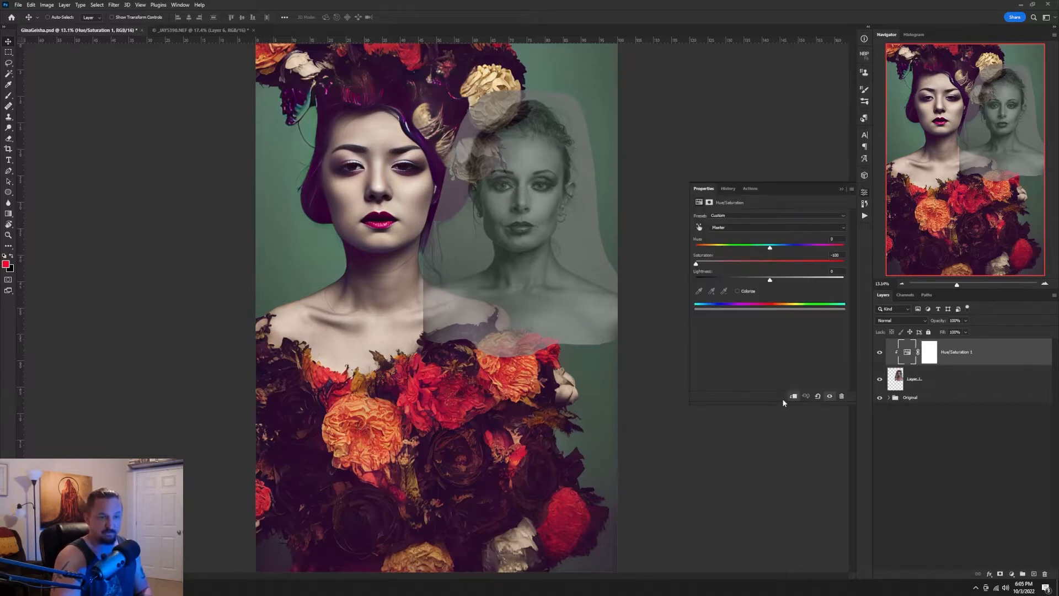
{"action": "left_click", "coordinate": [842, 189]}
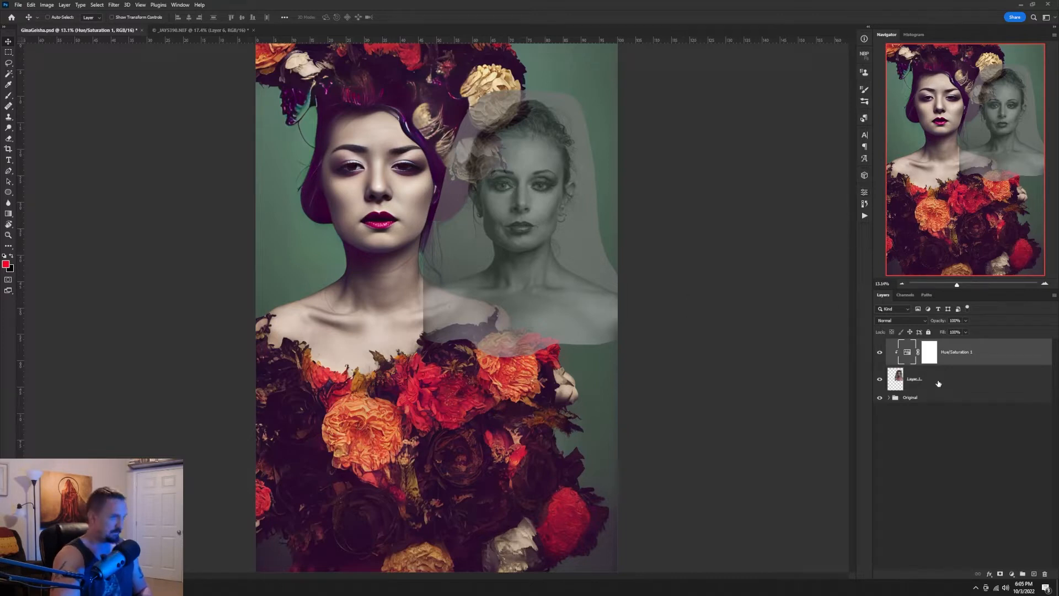
Move the desaturated cut-out on Layer 1 over the geisha's face.
{"action": "left_click", "coordinate": [939, 381]}
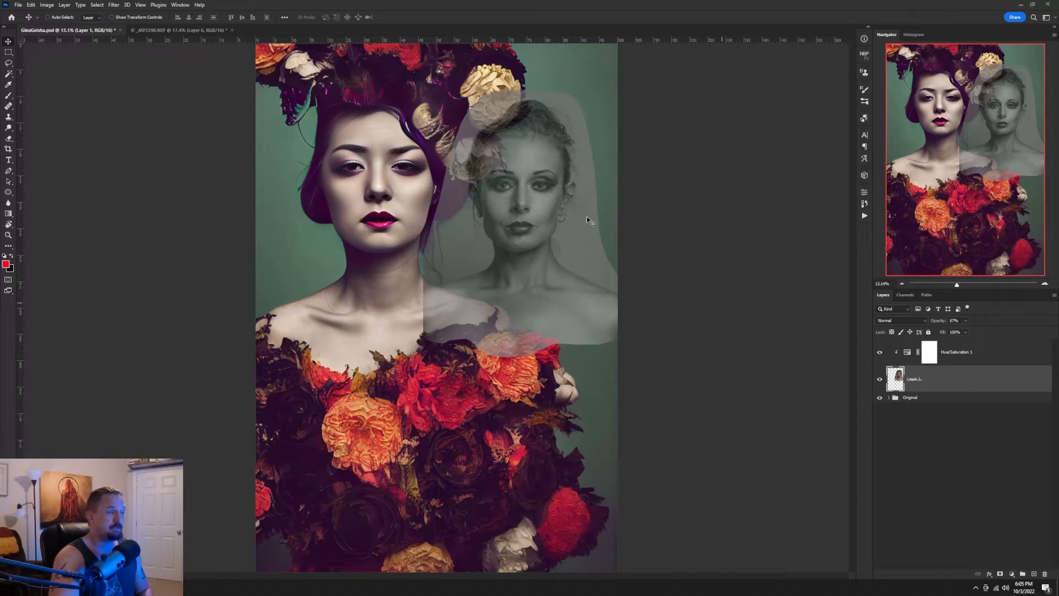
{"action": "left_click_drag", "start_coordinate": [515, 191], "coordinate": [559, 191]}
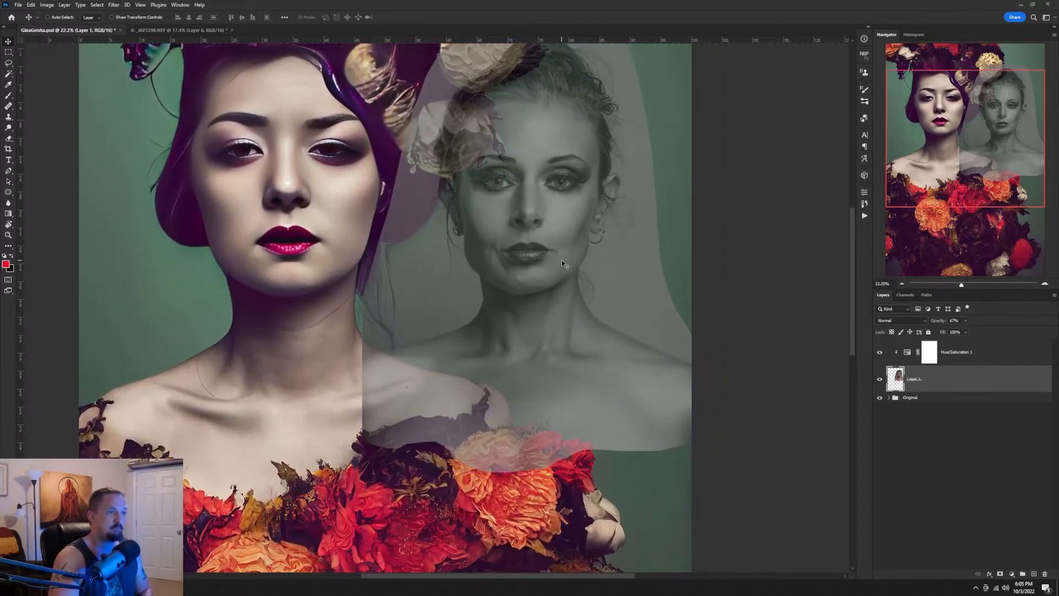
{"action": "left_click_drag", "start_coordinate": [561, 260], "coordinate": [314, 229]}
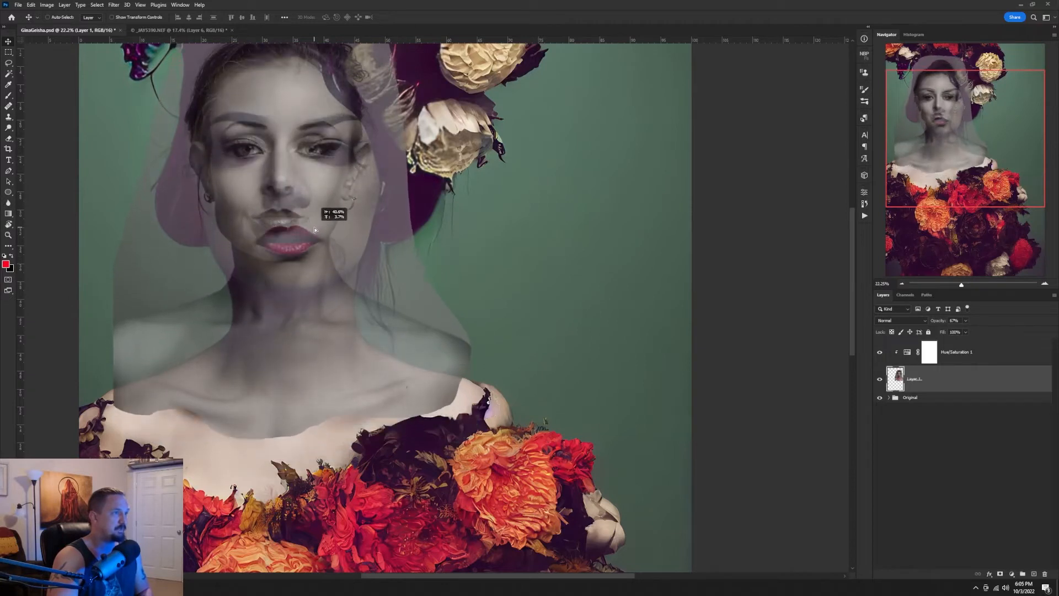
{"action": "left_click_drag", "start_coordinate": [379, 276], "coordinate": [620, 374]}
Enlarge the cut-out proportionally to about 133% with Free Transform so its facial features match the size of the geisha's.
{"action": "key", "text": "ctrl"}
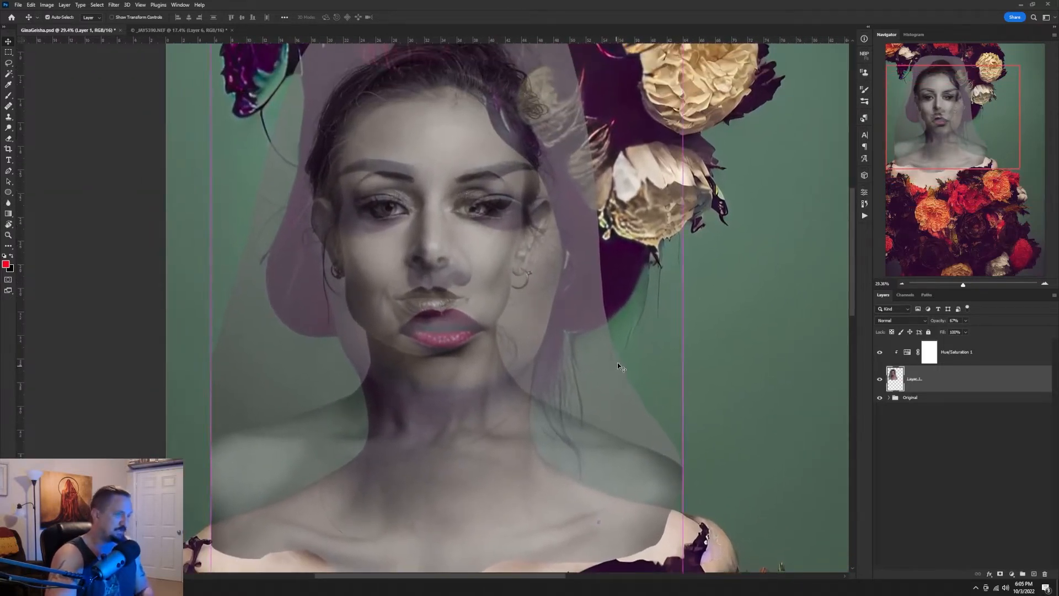
{"action": "key", "text": "ctrl+t"}
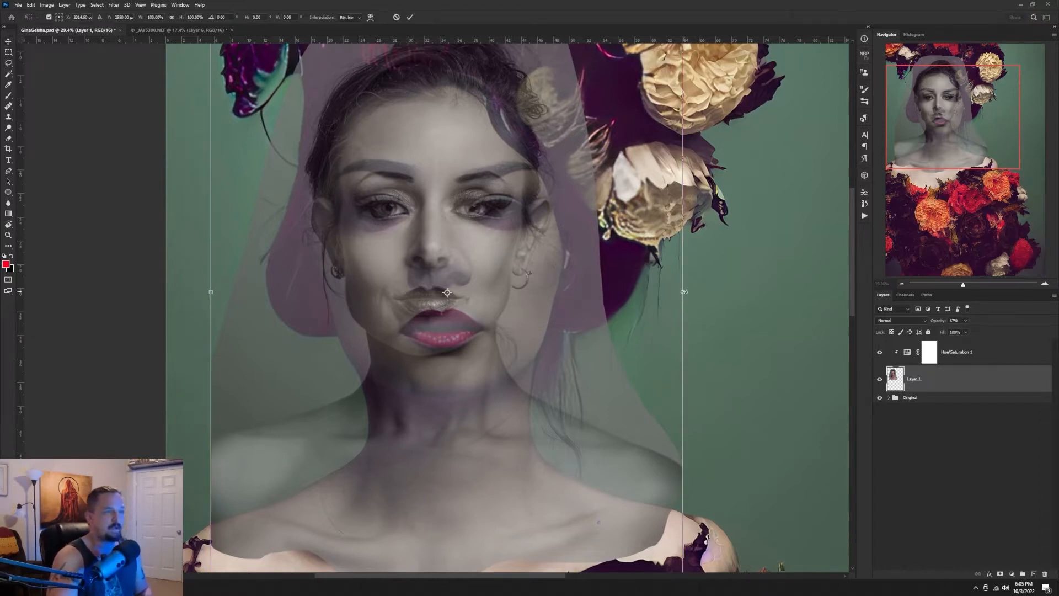
{"action": "left_click_drag", "start_coordinate": [685, 292], "coordinate": [563, 314]}
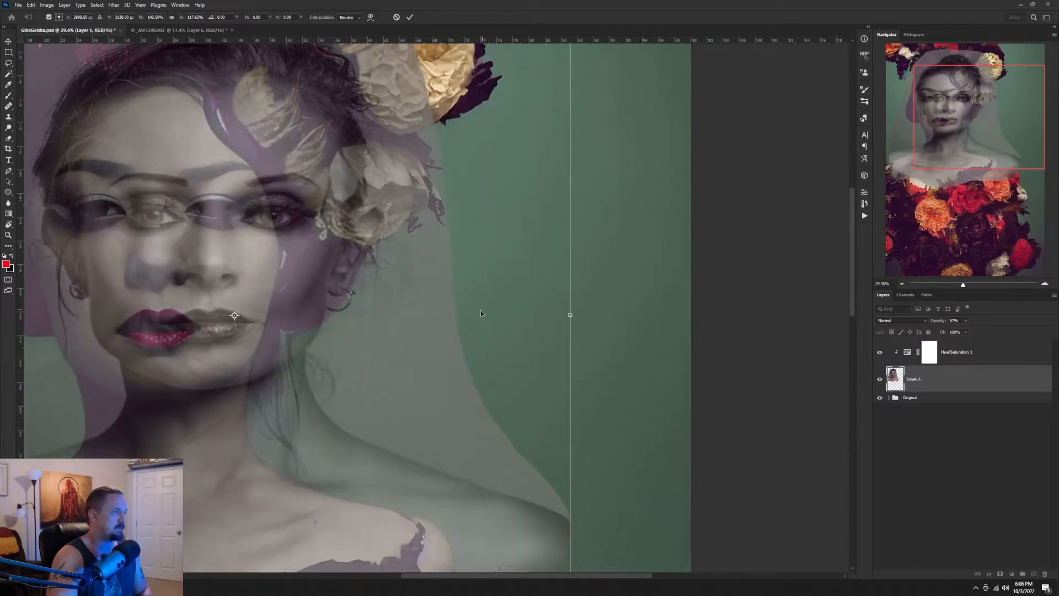
{"action": "left_click_drag", "start_coordinate": [481, 310], "coordinate": [426, 302]}
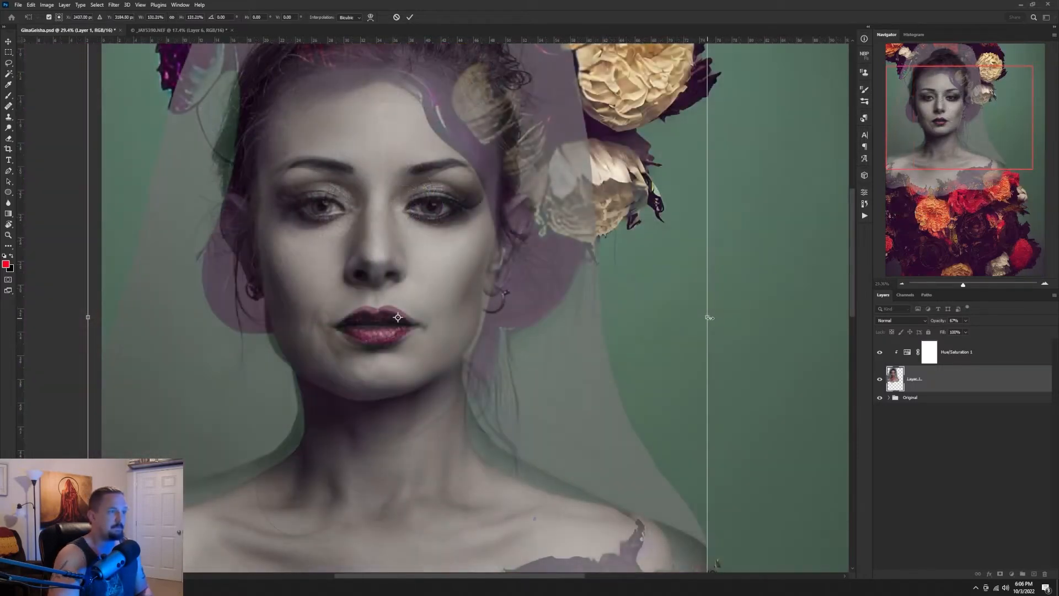
{"action": "left_click_drag", "start_coordinate": [710, 318], "coordinate": [664, 317]}
{"action": "left_click_drag", "start_coordinate": [475, 223], "coordinate": [499, 223]}
Align the enlarged cut-out with the geisha's eyes, nose and lips, check it at 100% opacity, and apply the transform.
{"action": "left_click_drag", "start_coordinate": [466, 292], "coordinate": [586, 309]}
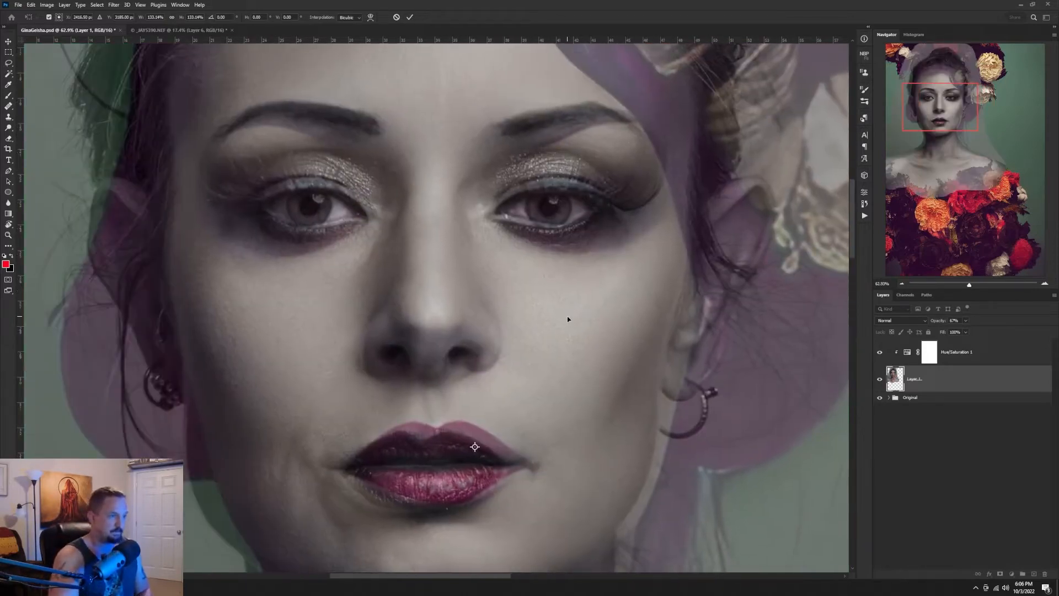
{"action": "left_click_drag", "start_coordinate": [568, 316], "coordinate": [579, 315]}
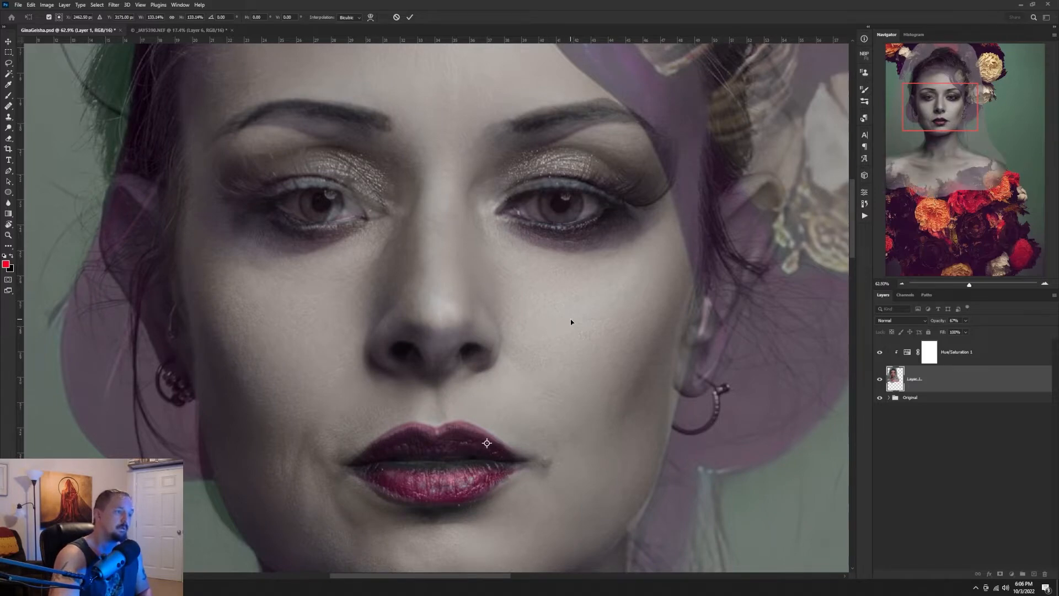
{"action": "left_click_drag", "start_coordinate": [570, 319], "coordinate": [570, 322]}
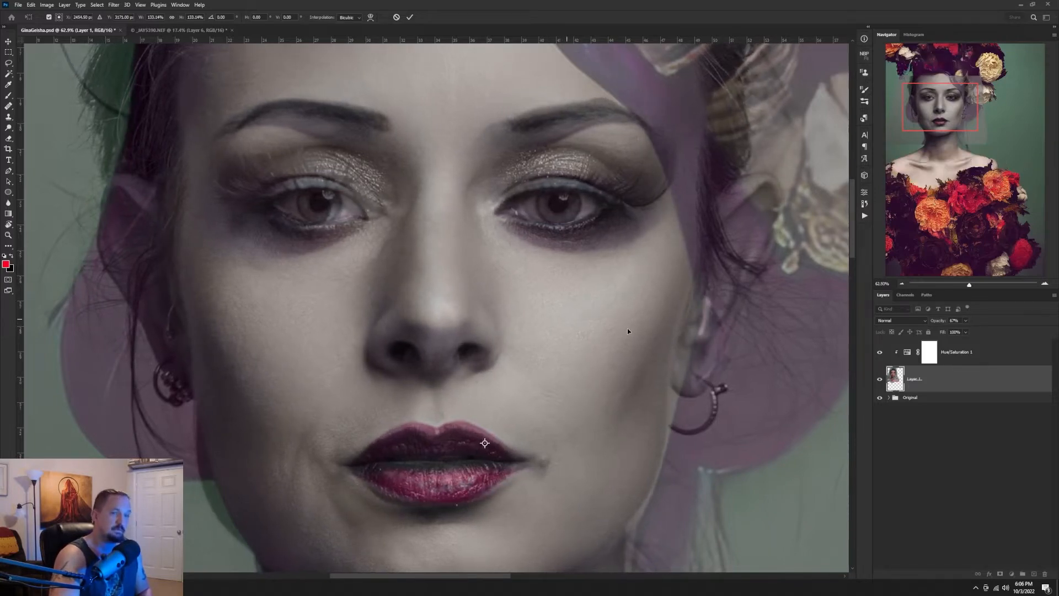
{"action": "left_click_drag", "start_coordinate": [936, 320], "coordinate": [997, 326]}
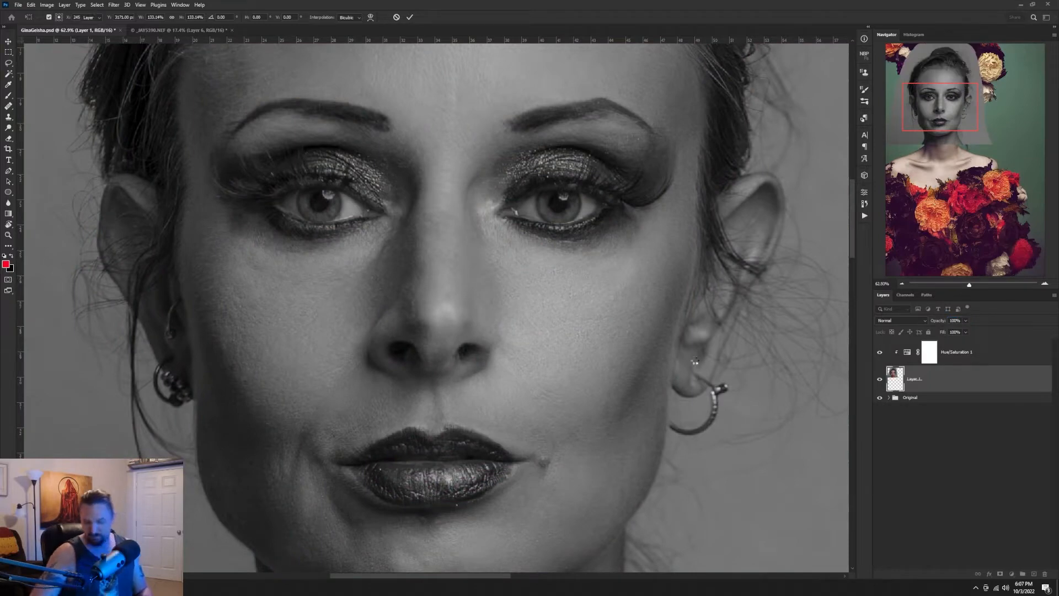
{"action": "key", "text": "Return"}
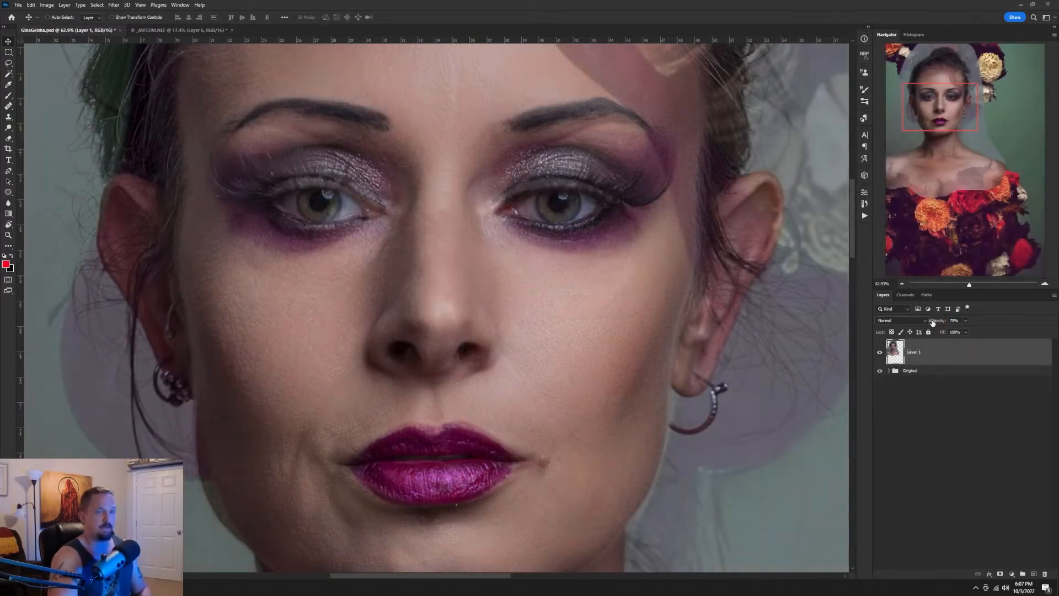
Expand the Original group to reveal Layer 0, and set Layer 1's opacity to 100%.
{"action": "key", "text": "ctrl+0"}
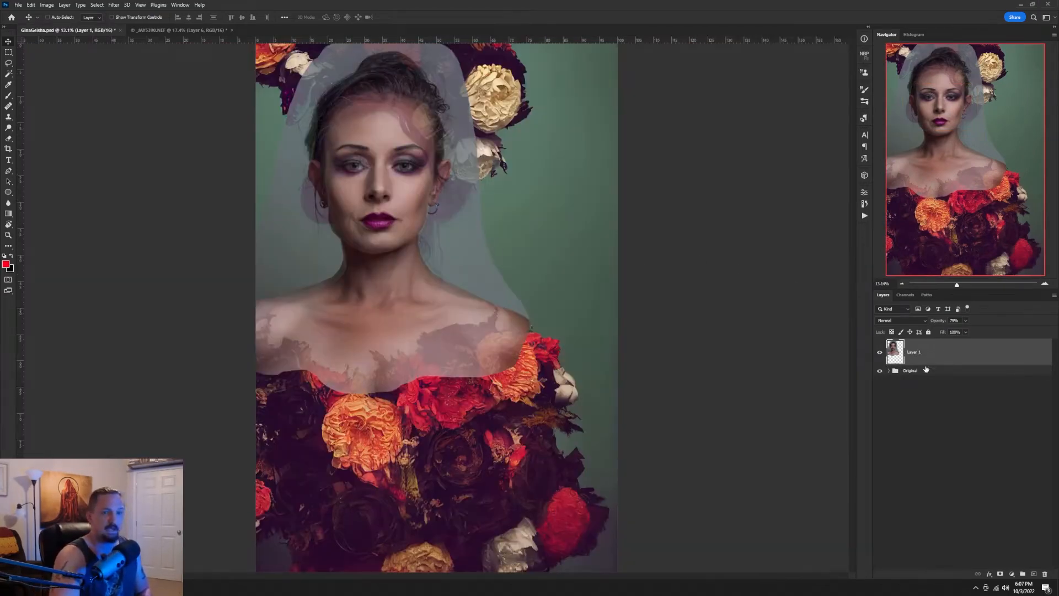
{"action": "left_click", "coordinate": [889, 372]}
{"action": "left_click", "coordinate": [924, 392]}
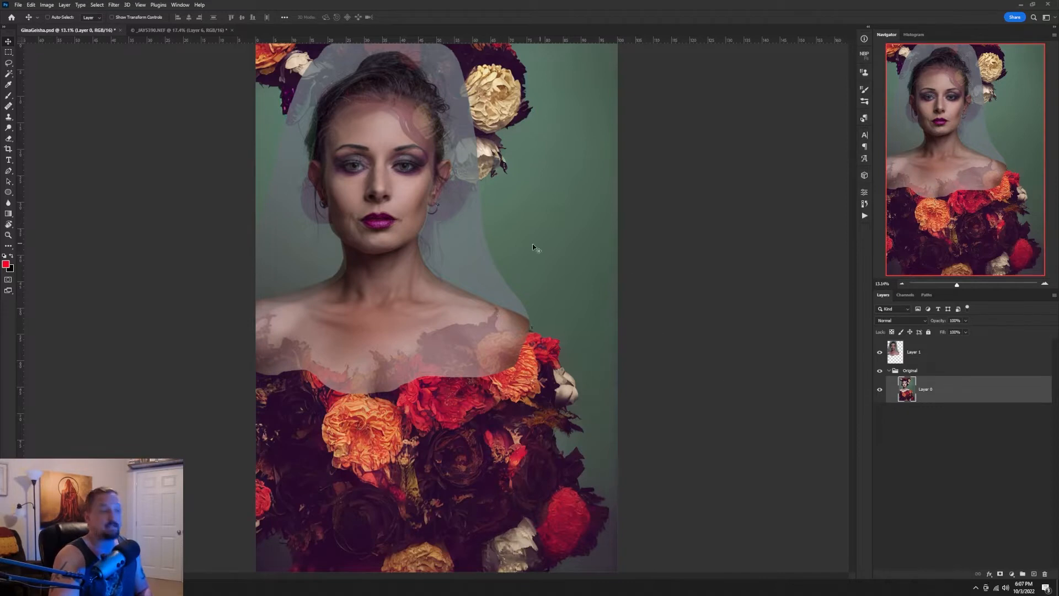
{"action": "left_click_drag", "start_coordinate": [520, 206], "coordinate": [657, 260]}
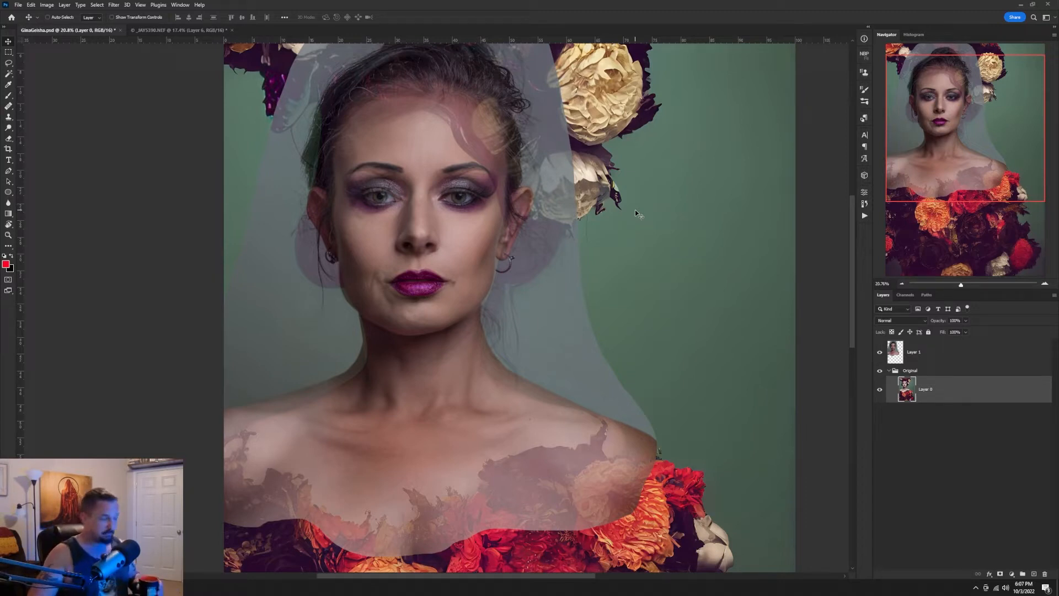
{"action": "left_click", "coordinate": [936, 347]}
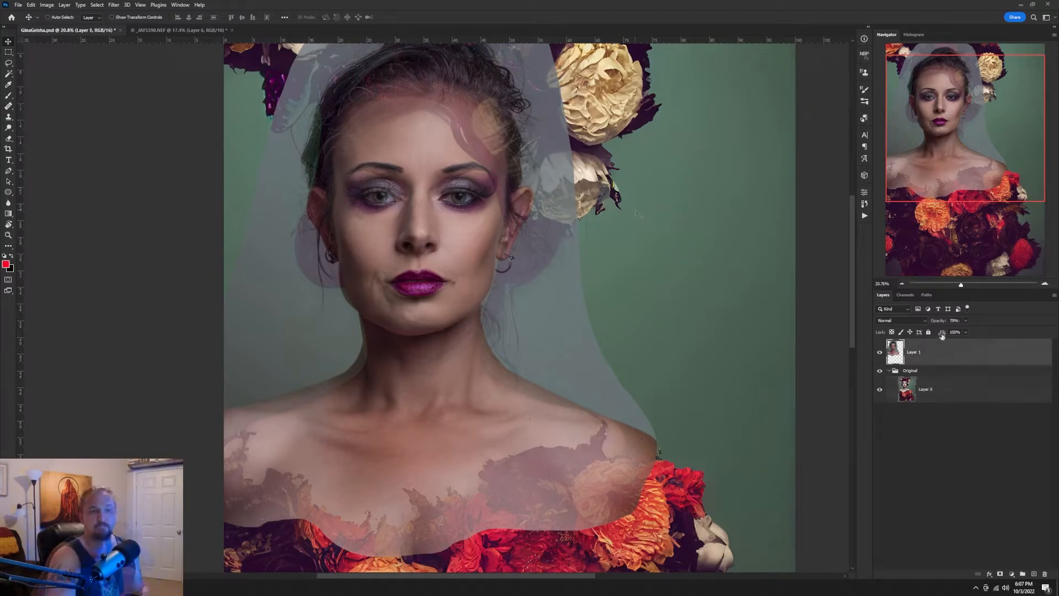
{"action": "left_click_drag", "start_coordinate": [937, 320], "coordinate": [996, 334]}
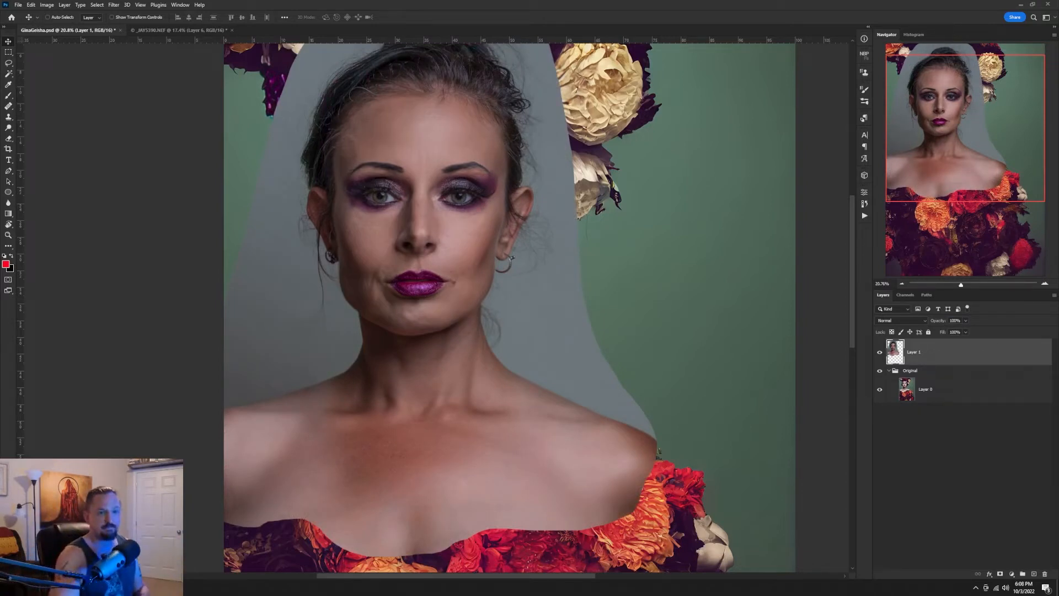
Convert Layer 0 in the Original group to a Smart Object.
{"action": "left_click", "coordinate": [976, 393]}
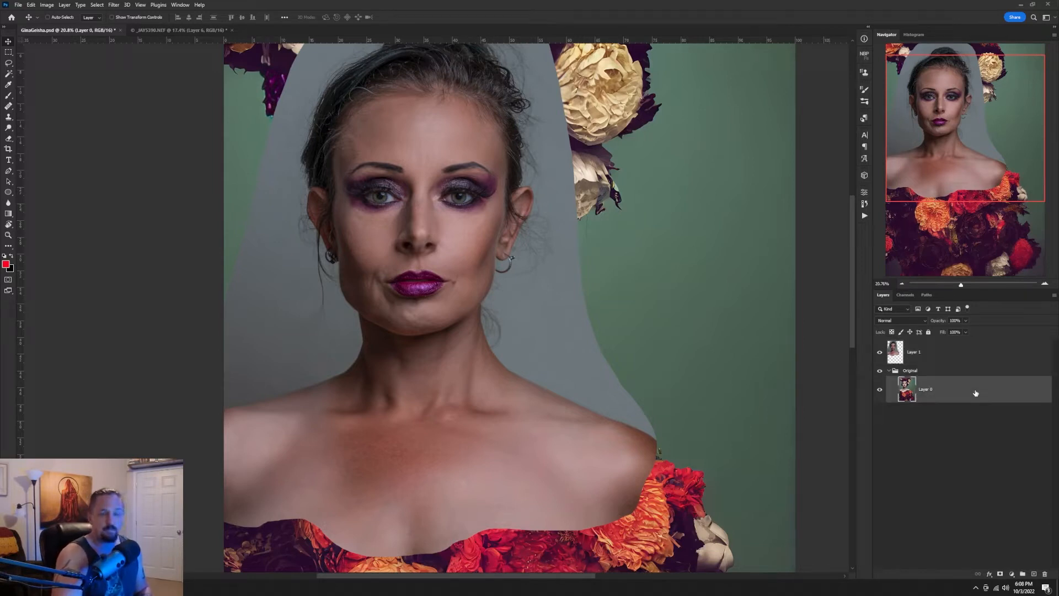
{"action": "right_click", "coordinate": [976, 393]}
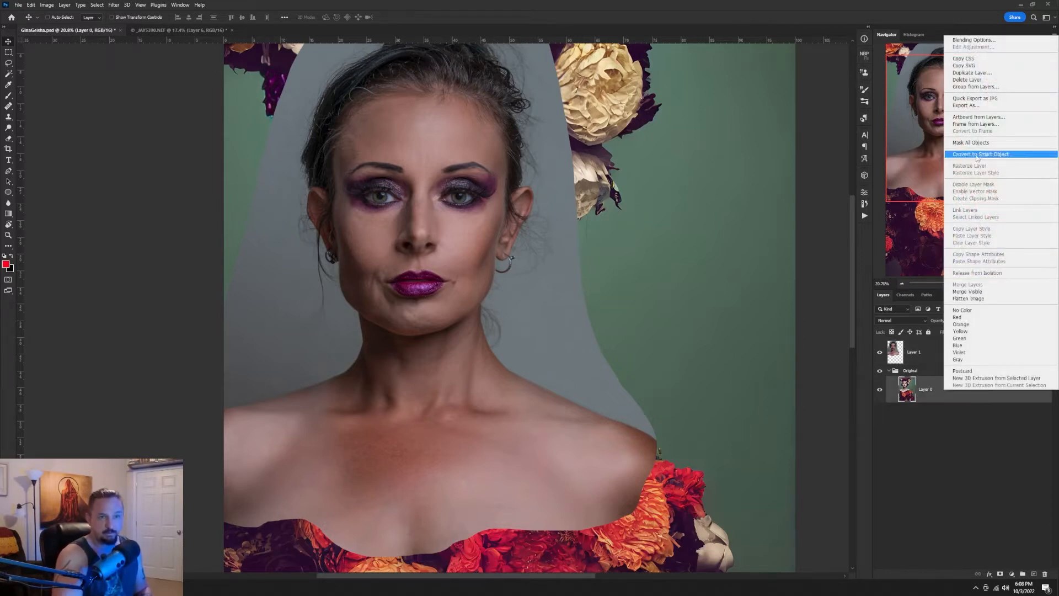
{"action": "left_click", "coordinate": [977, 154]}
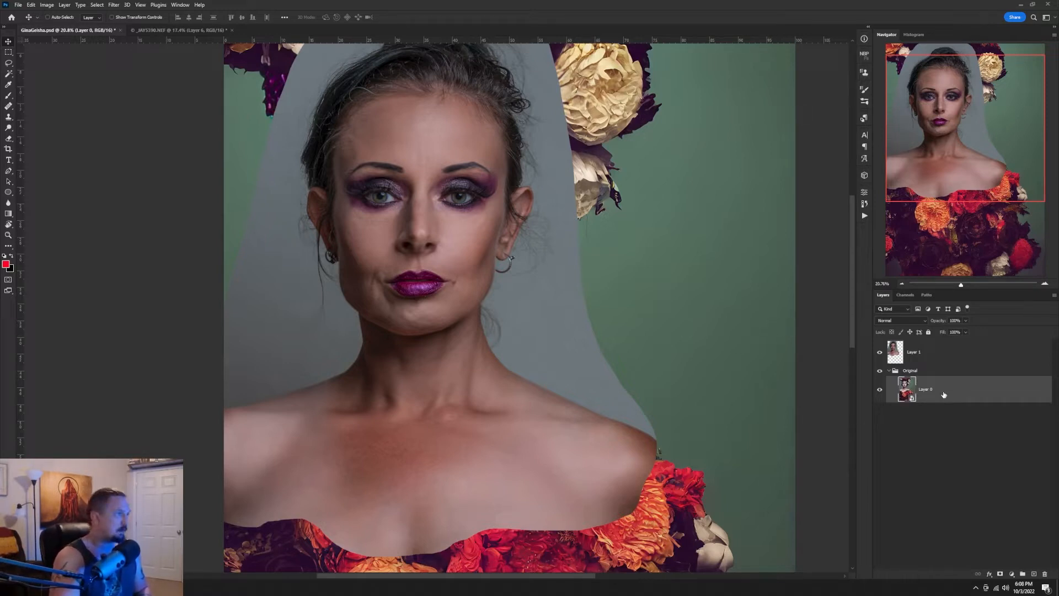
Open the Liquify filter on Layer 0 and show all layers as a blended backdrop around the shoulder beside the flowers.
{"action": "left_click", "coordinate": [113, 6]}
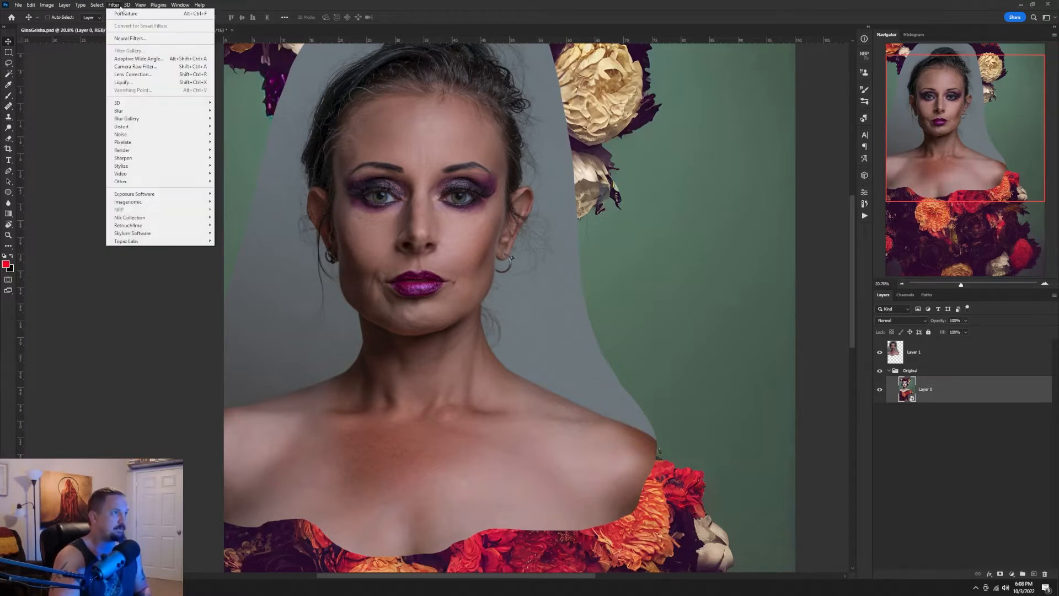
{"action": "left_click", "coordinate": [127, 81]}
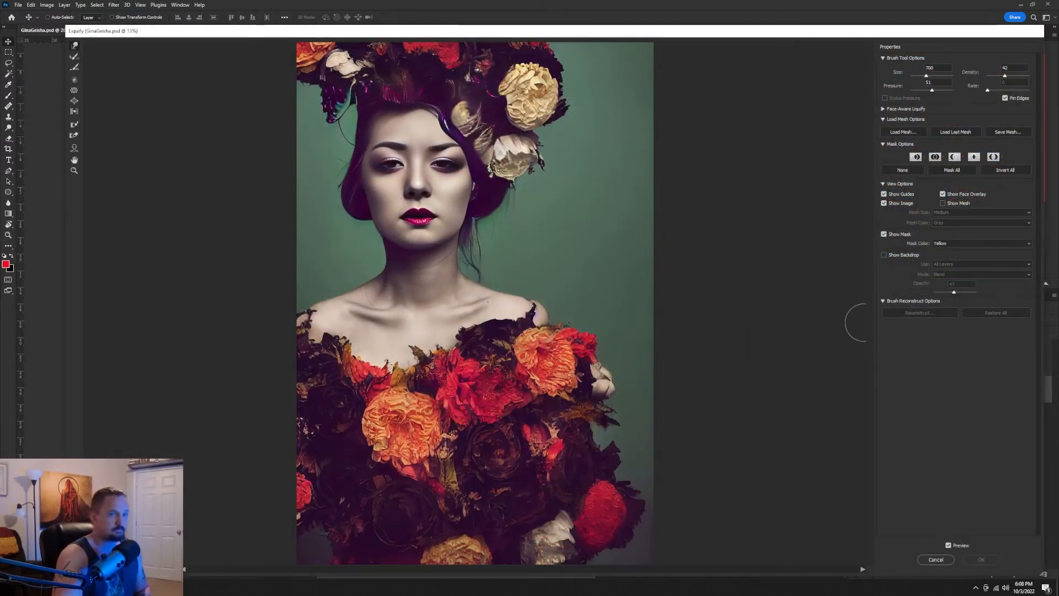
{"action": "left_click", "coordinate": [884, 254]}
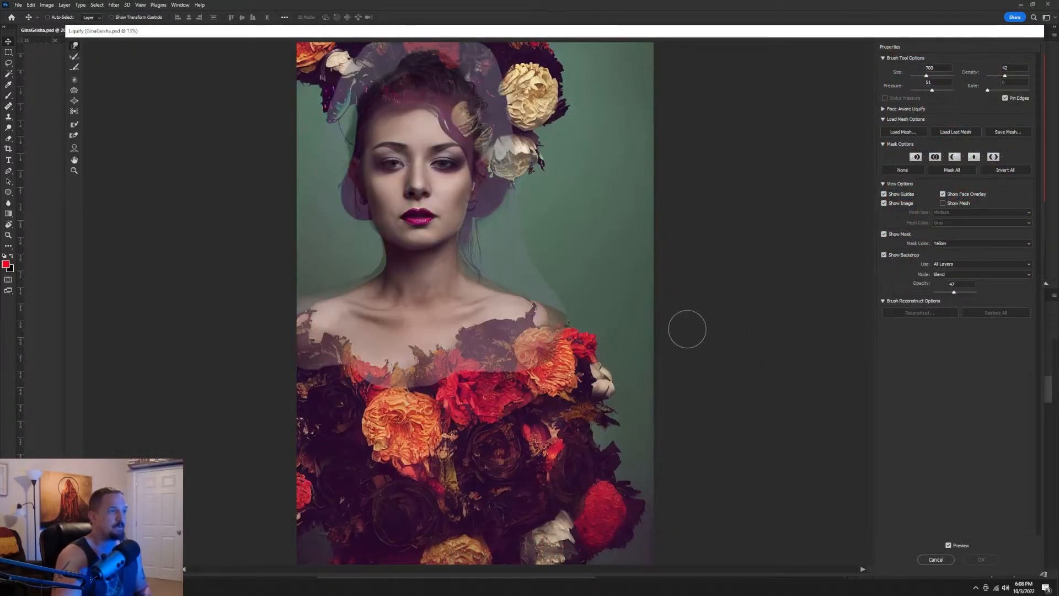
{"action": "left_click", "coordinate": [667, 312], "text": "ctrl"}
{"action": "left_click", "coordinate": [668, 313], "text": "ctrl"}
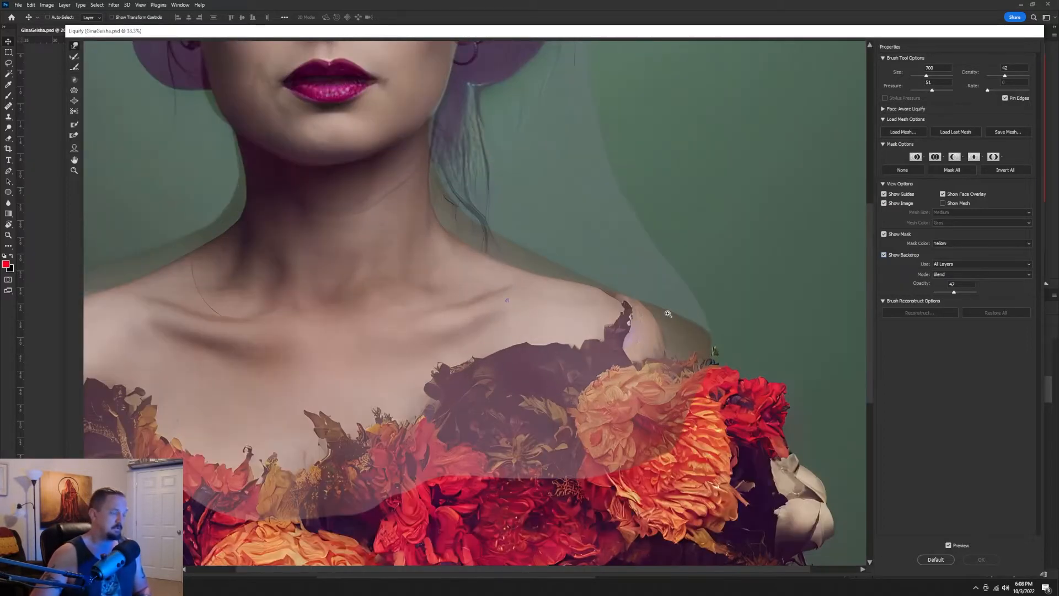
{"action": "left_click", "coordinate": [668, 313], "text": "ctrl"}
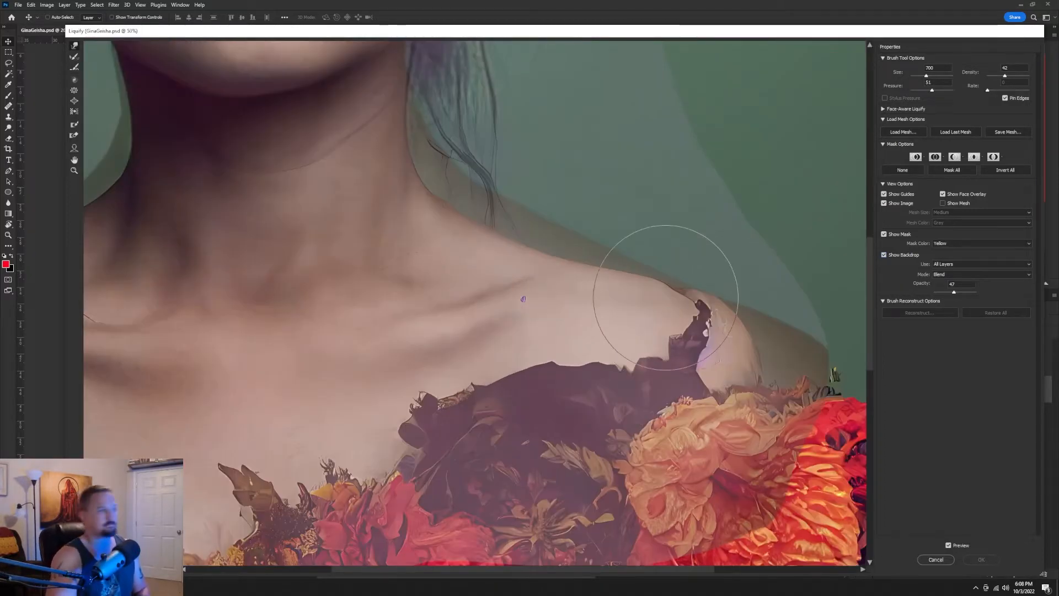
Compare the portrait with and without the backdrop, and set the backdrop opacity to 57 over the face.
{"action": "left_click", "coordinate": [885, 255]}
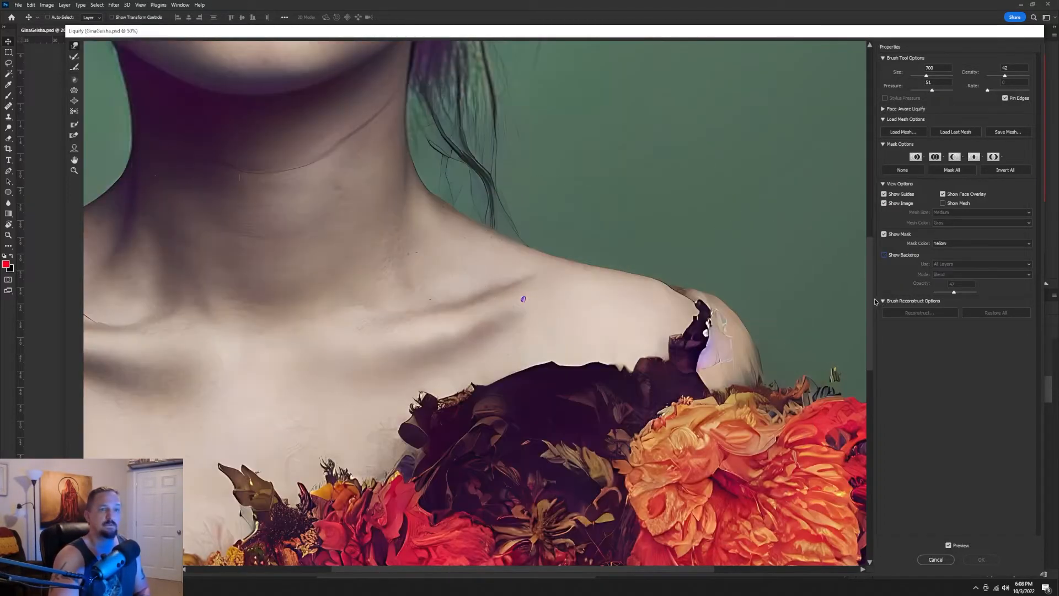
{"action": "left_click", "coordinate": [884, 255]}
{"action": "left_click_drag", "start_coordinate": [869, 309], "coordinate": [868, 265]}
{"action": "scroll", "coordinate": [869, 264], "scroll_direction": "up", "scroll_amount": 8}
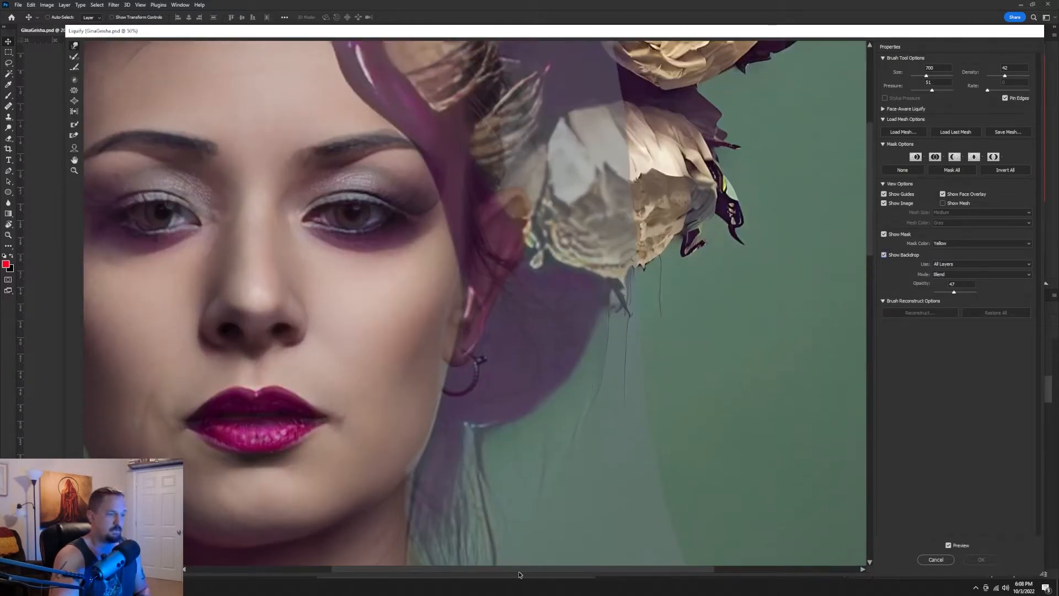
{"action": "left_click_drag", "start_coordinate": [518, 574], "coordinate": [456, 565]}
{"action": "left_click_drag", "start_coordinate": [433, 560], "coordinate": [341, 561]}
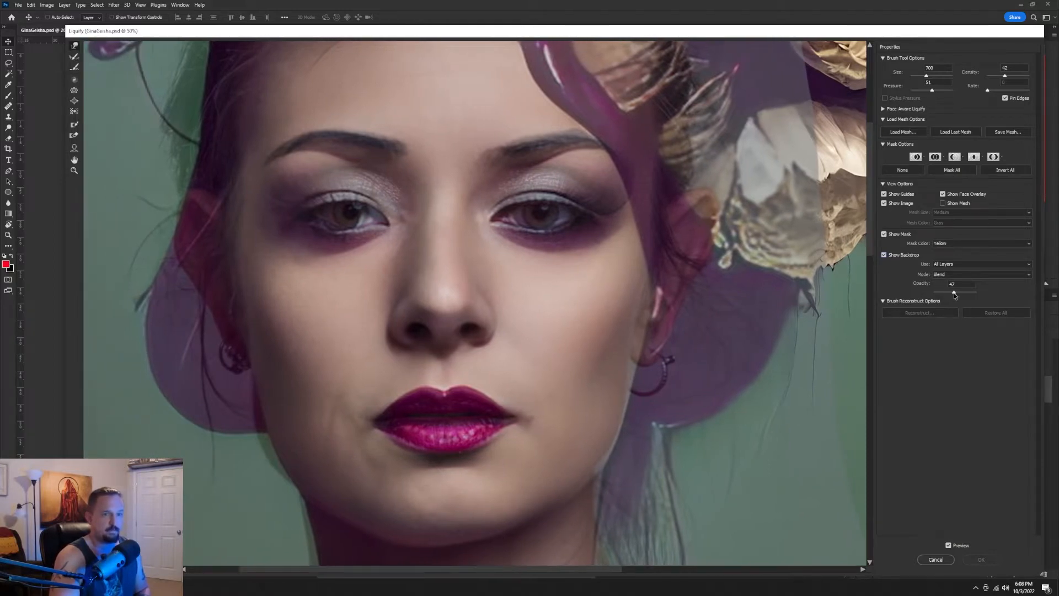
{"action": "left_click_drag", "start_coordinate": [955, 295], "coordinate": [957, 295]}
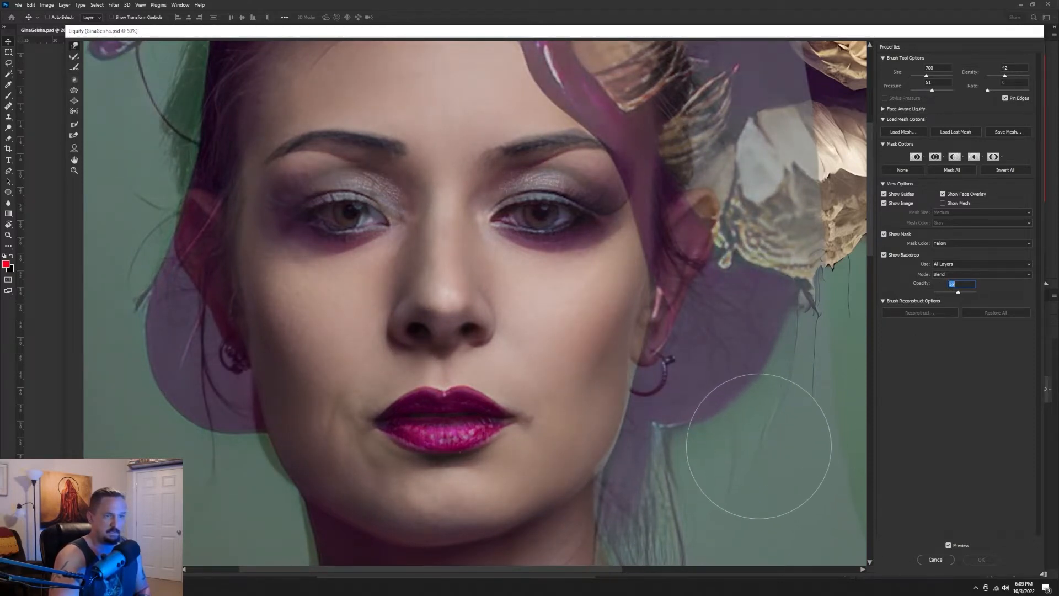
Warp the geisha's image-left eye at its inner corner to match the photo, reducing the brush size to 392 and 200.
{"action": "left_click_drag", "start_coordinate": [755, 427], "coordinate": [724, 426]}
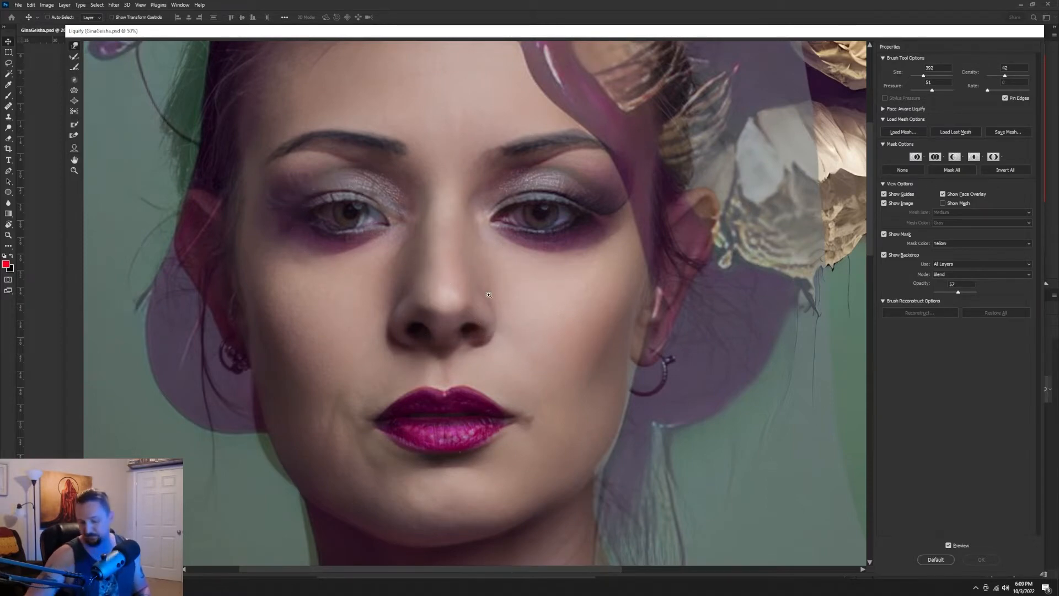
{"action": "key", "text": "ctrl+plus"}
{"action": "key", "text": "ctrl+plus"}
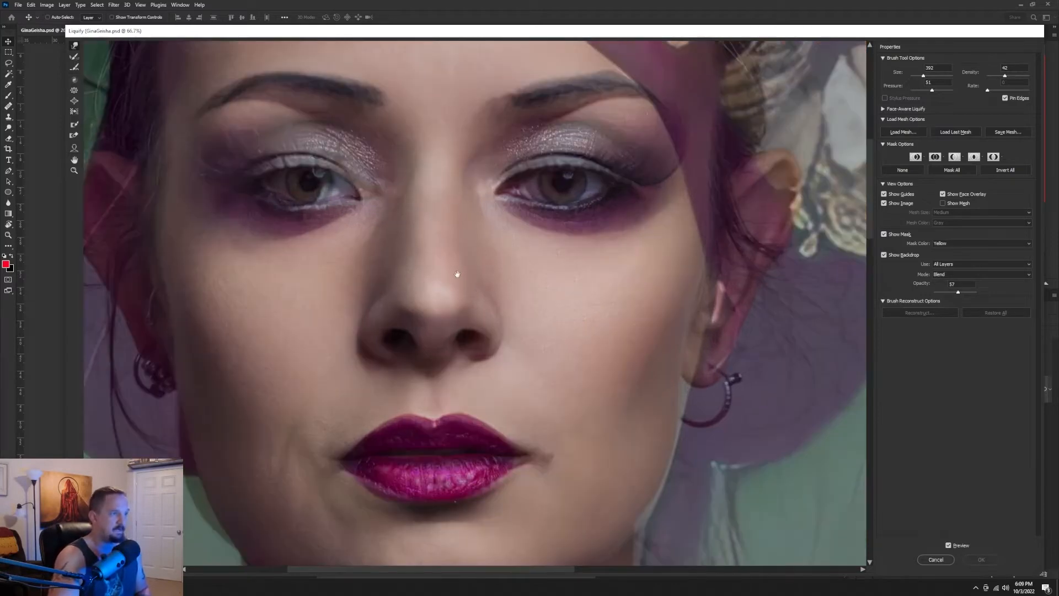
{"action": "mouse_move", "coordinate": [473, 279]}
{"action": "left_mouse_down"}
{"action": "mouse_move", "coordinate": [541, 348]}
{"action": "mouse_move", "coordinate": [466, 277]}
{"action": "mouse_move", "coordinate": [473, 258]}
{"action": "mouse_move", "coordinate": [447, 258]}
{"action": "mouse_move", "coordinate": [441, 275]}
{"action": "left_mouse_up"}
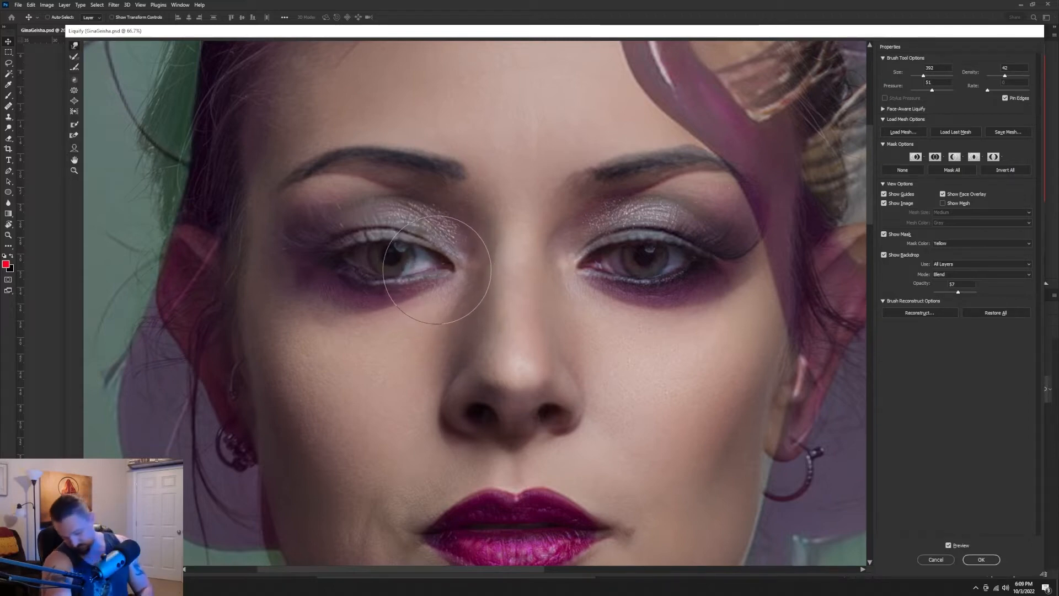
{"action": "key", "text": "bracketleft"}
{"action": "key", "text": "bracketleft"}
{"action": "key", "text": "bracketleft"}
{"action": "key", "text": "bracketleft"}
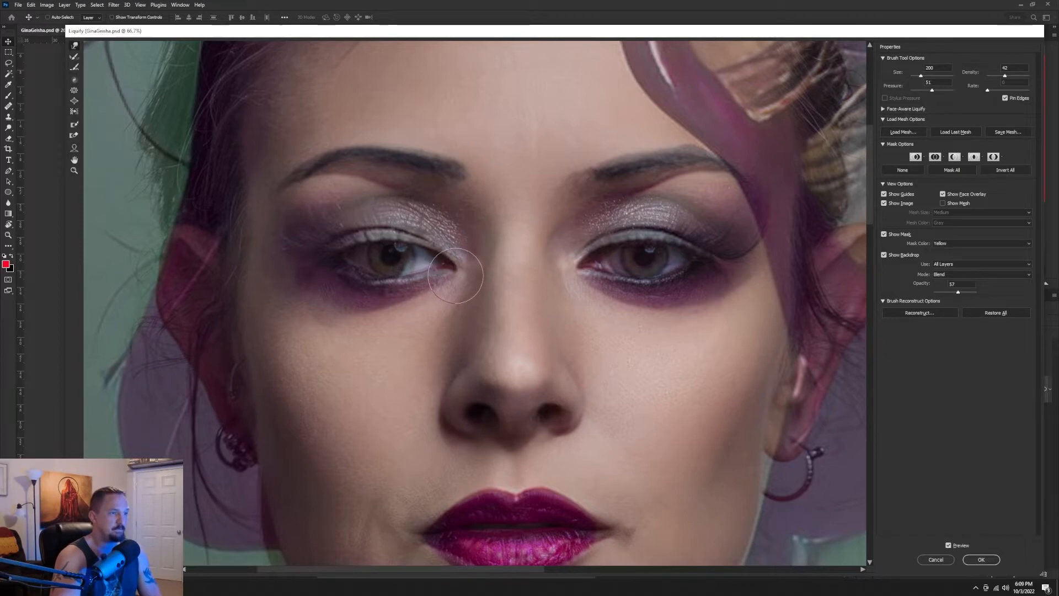
Warp the outer part of the image-left eye downward to fit the photo, using brush size 300.
{"action": "key", "text": "bracketright"}
{"action": "key", "text": "bracketright"}
{"action": "key", "text": "bracketright"}
{"action": "key", "text": "bracketright"}
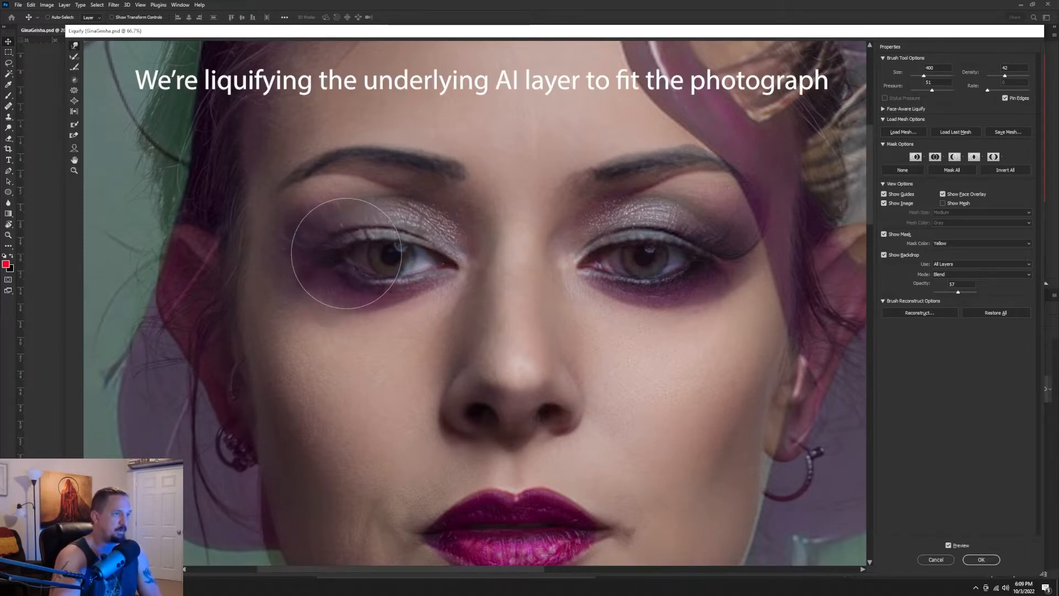
{"action": "key", "text": "bracketleft"}
{"action": "key", "text": "bracketleft"}
{"action": "mouse_move", "coordinate": [347, 238]}
{"action": "left_mouse_down"}
{"action": "mouse_move", "coordinate": [366, 236]}
{"action": "mouse_move", "coordinate": [340, 236]}
{"action": "mouse_move", "coordinate": [334, 261]}
{"action": "mouse_move", "coordinate": [352, 258]}
{"action": "left_mouse_up"}
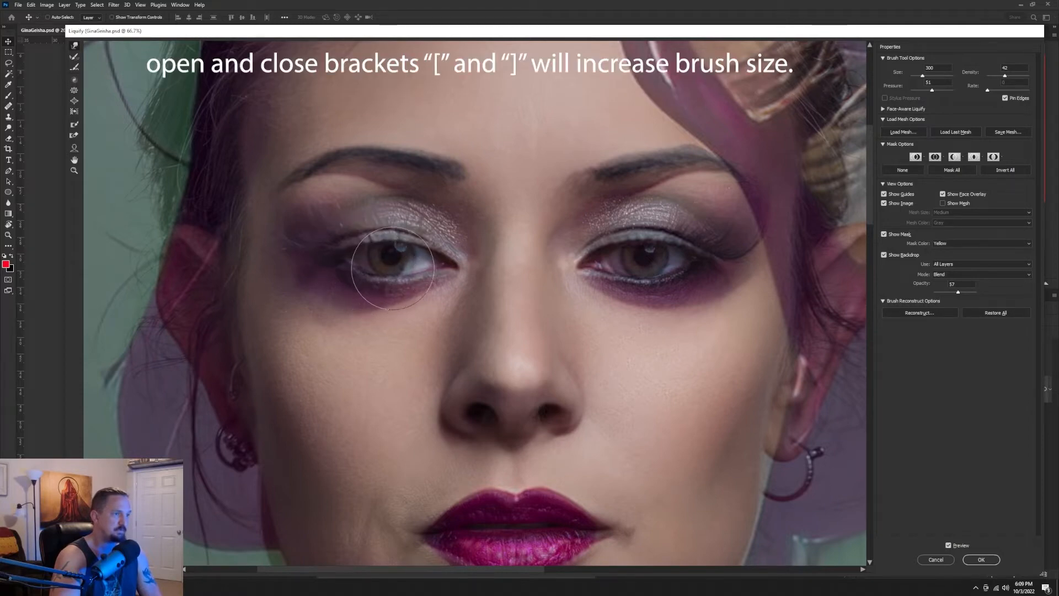
Fit the geisha's eyebrows to the photo's brows, adjusting the brush size between 200 and 300.
{"action": "key", "text": "bracketleft"}
{"action": "key", "text": "bracketleft"}
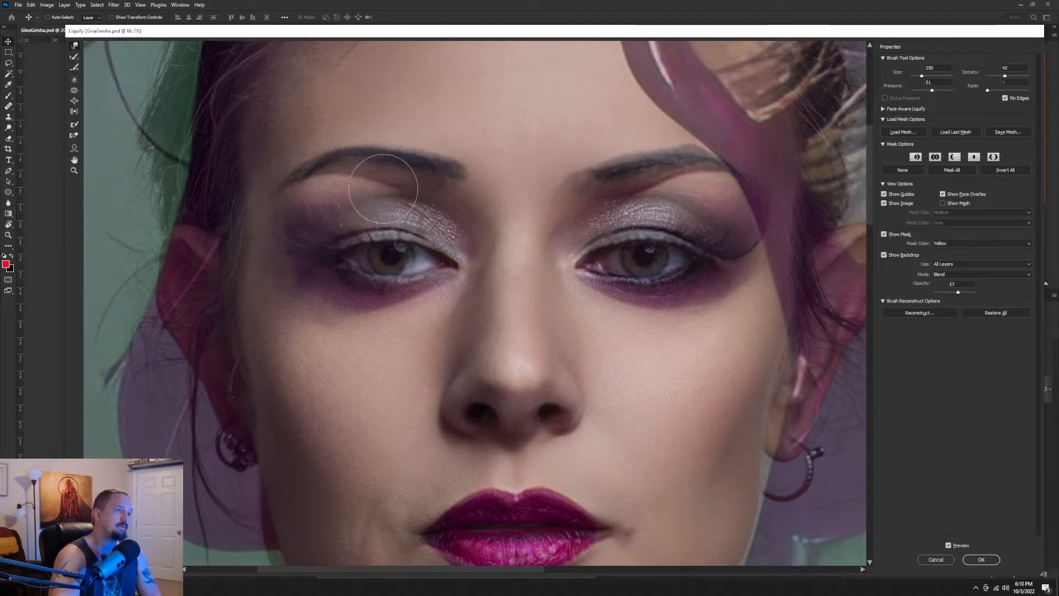
{"action": "key", "text": "bracketright"}
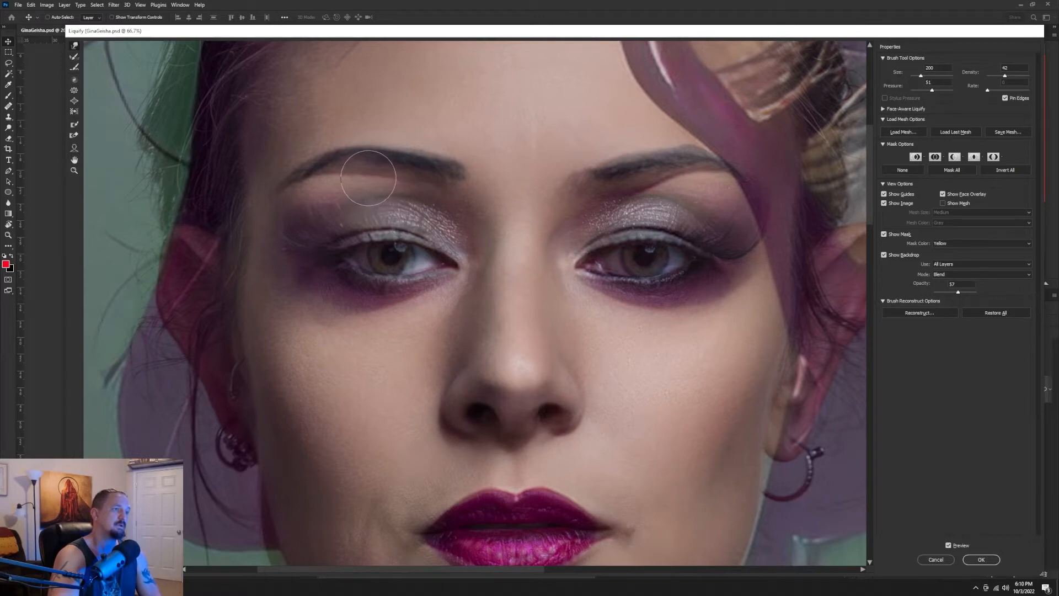
{"action": "key", "text": "bracketright"}
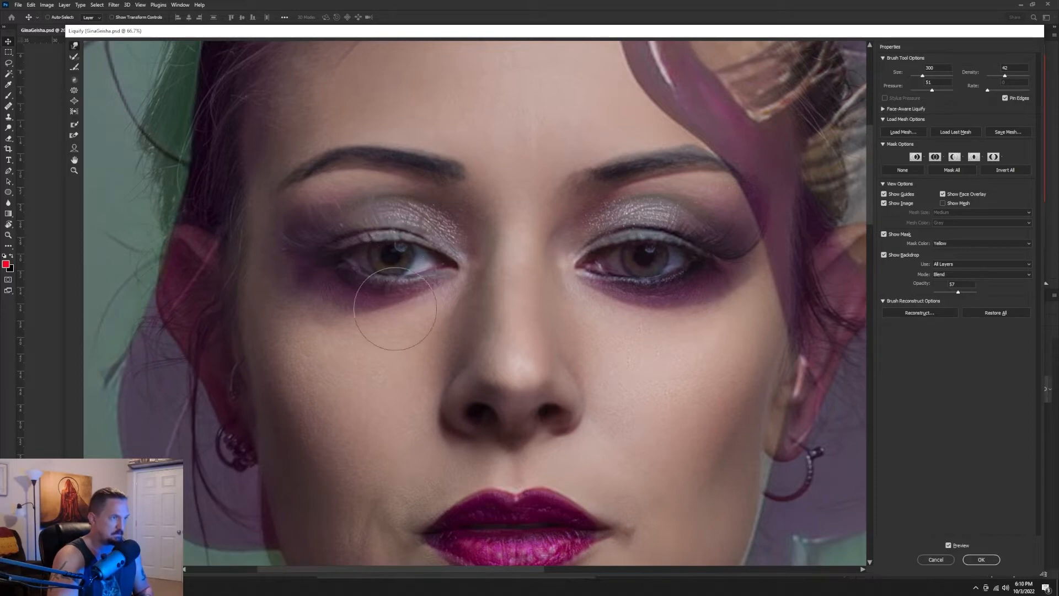
Enlarge the brush to 500 and warp the geisha's jawline and cheek edges on both sides to the model's face.
{"action": "scroll", "coordinate": [395, 309], "scroll_direction": "down", "scroll_amount": 5}
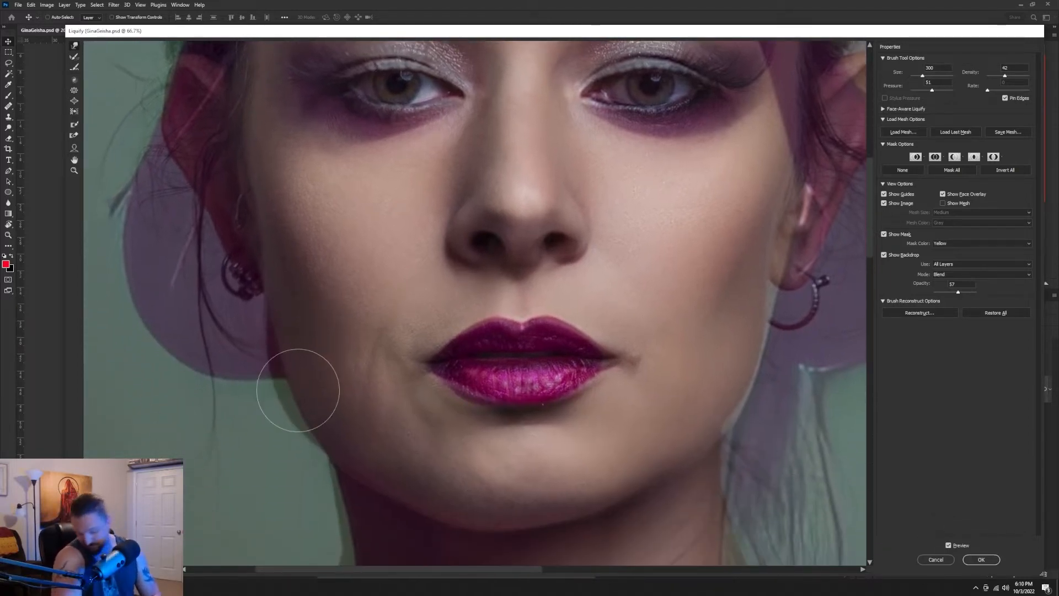
{"action": "key", "text": "bracketright"}
{"action": "key", "text": "bracketright"}
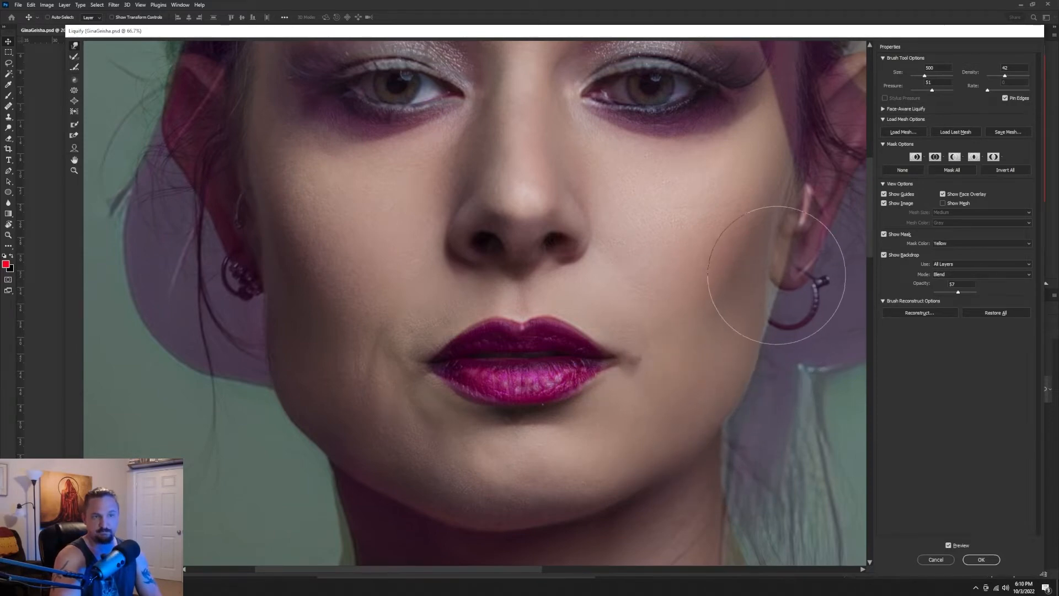
{"action": "left_click_drag", "start_coordinate": [776, 274], "coordinate": [767, 250]}
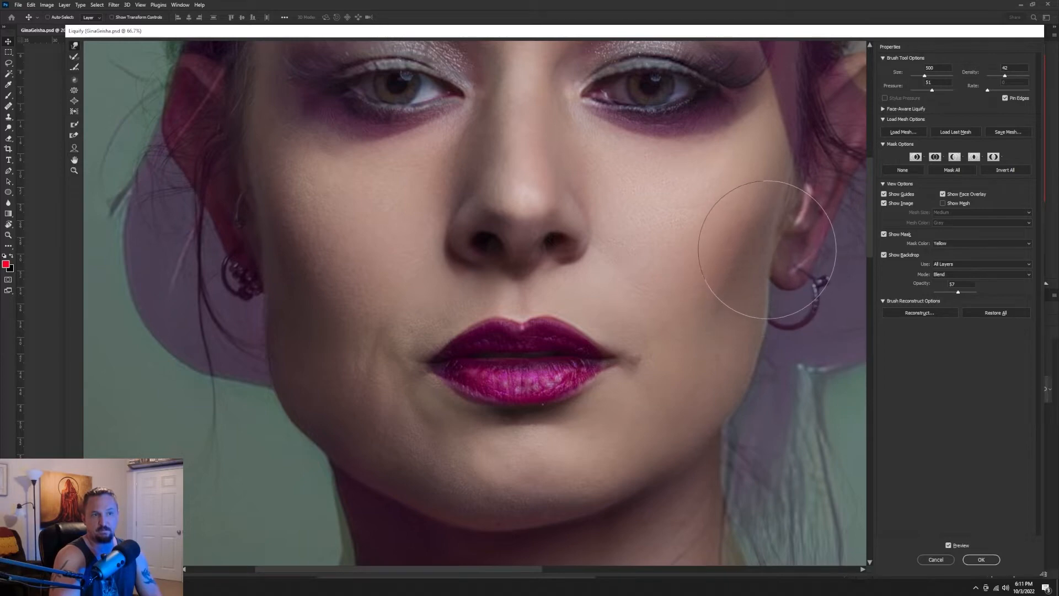
{"action": "left_click_drag", "start_coordinate": [791, 211], "coordinate": [785, 204]}
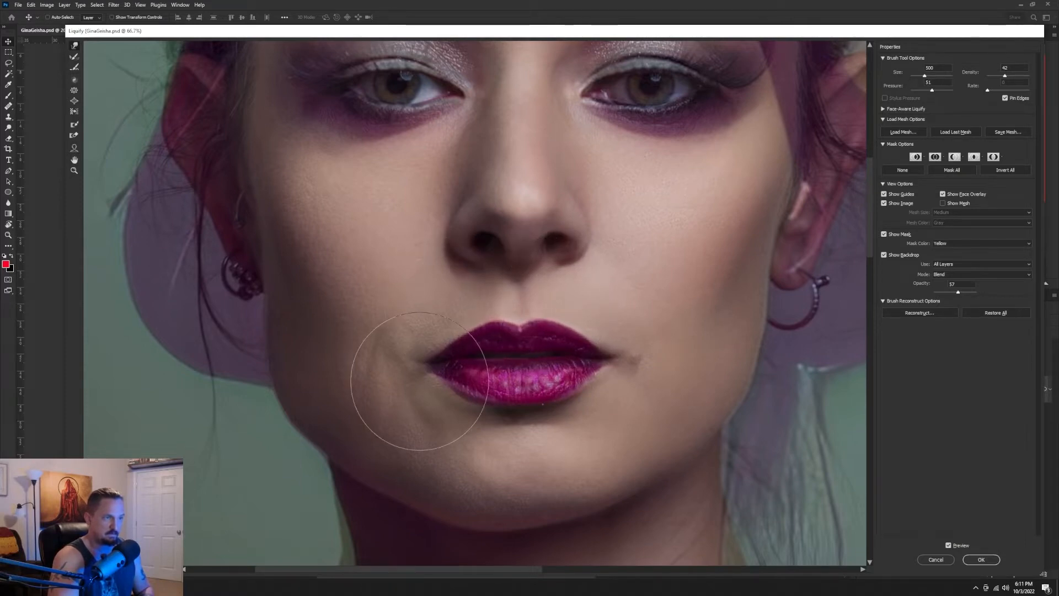
Shape the corners of the geisha's lips to the model's mouth with brush sizes 200 and 300.
{"action": "key", "text": "bracketleft"}
{"action": "key", "text": "bracketleft"}
{"action": "key", "text": "bracketleft"}
{"action": "key", "text": "bracketleft"}
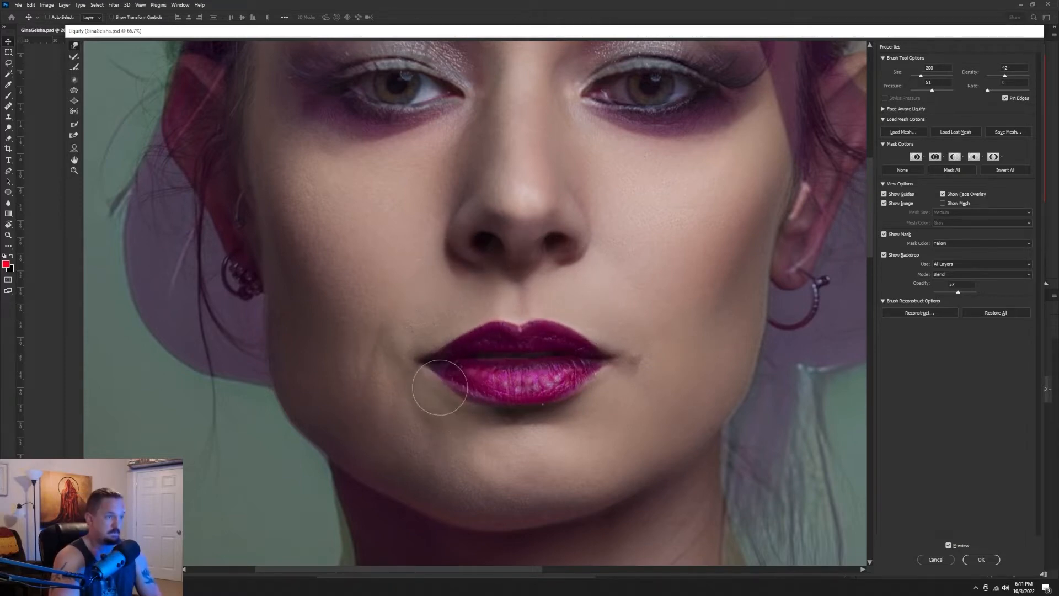
{"action": "key", "text": "bracketright"}
{"action": "key", "text": "bracketright"}
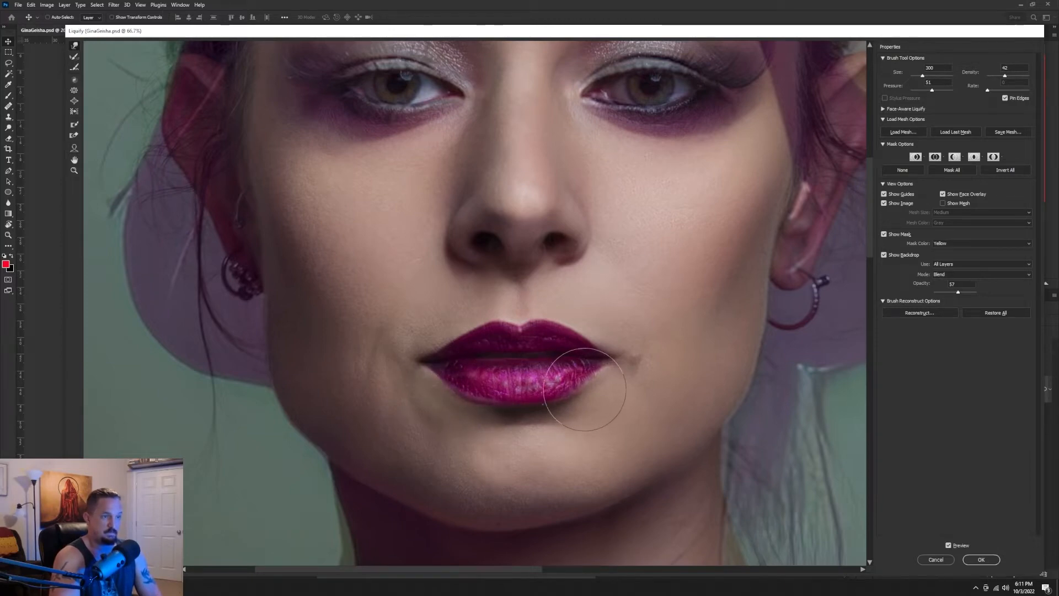
Push the image-left side of the geisha's neck into line with the model's neck, using brush size 300.
{"action": "scroll", "coordinate": [505, 353], "scroll_direction": "down", "scroll_amount": 5}
{"action": "left_click_drag", "start_coordinate": [502, 371], "coordinate": [492, 369]}
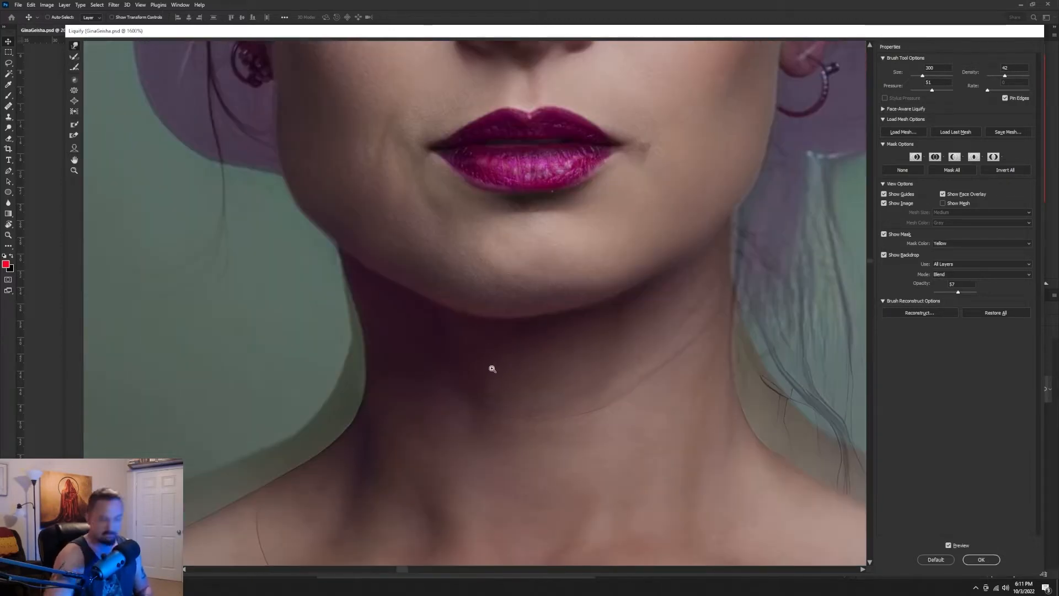
{"action": "key", "text": "ctrl+minus"}
{"action": "key", "text": "ctrl+minus"}
{"action": "key", "text": "ctrl+minus"}
{"action": "key", "text": "ctrl+minus"}
{"action": "key", "text": "ctrl+minus"}
{"action": "key", "text": "ctrl+minus"}
{"action": "key", "text": "ctrl+minus"}
{"action": "key", "text": "ctrl+minus"}
{"action": "key", "text": "ctrl+minus"}
{"action": "key", "text": "ctrl+minus"}
{"action": "key", "text": "ctrl+minus"}
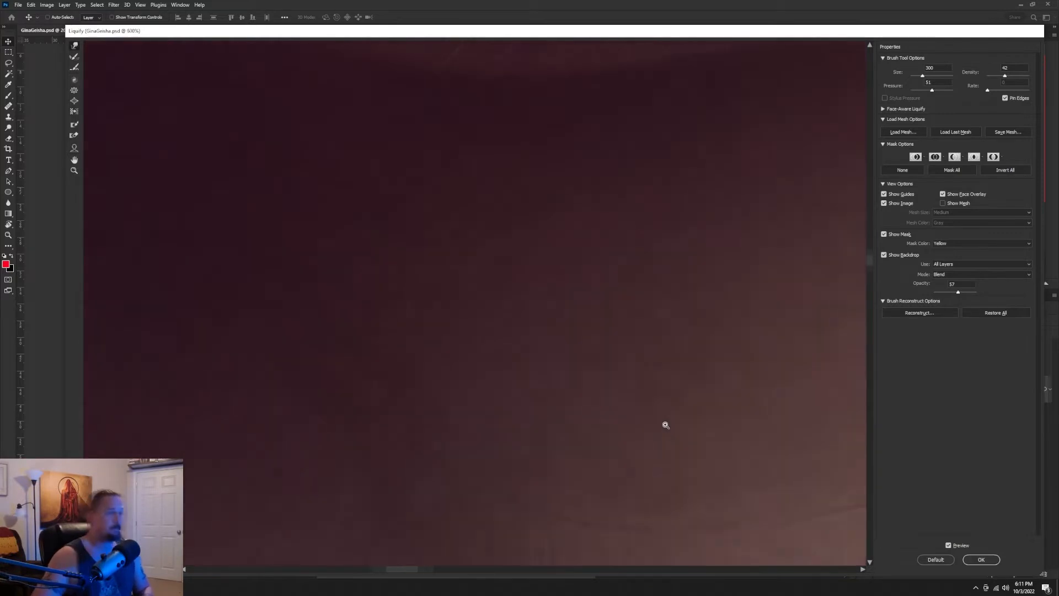
{"action": "key", "text": "ctrl+minus"}
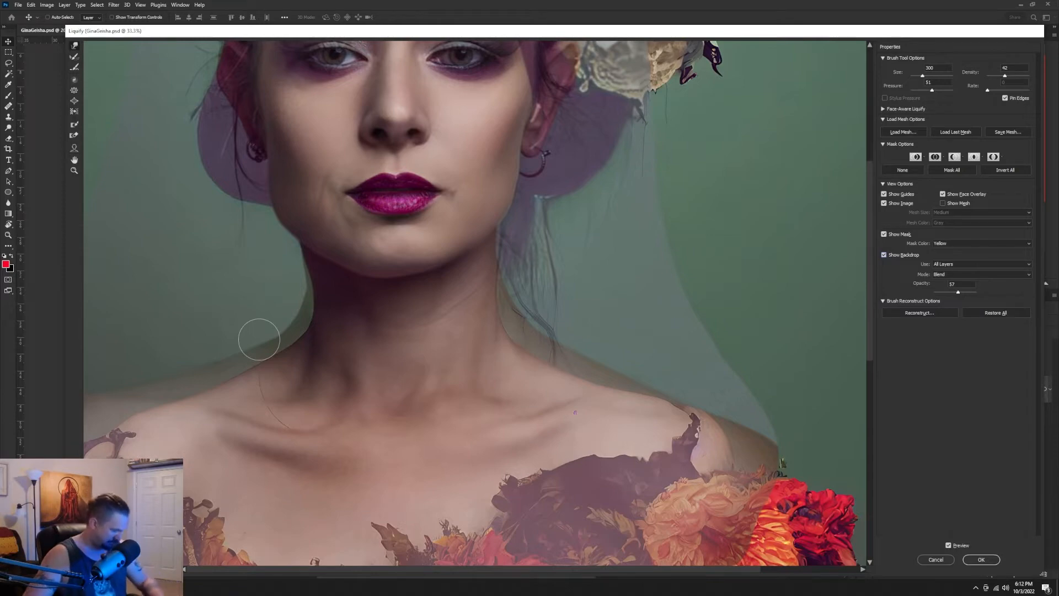
{"action": "left_click_drag", "start_coordinate": [259, 339], "coordinate": [306, 342]}
{"action": "mouse_move", "coordinate": [289, 302]}
{"action": "left_mouse_down"}
{"action": "mouse_move", "coordinate": [298, 309]}
{"action": "mouse_move", "coordinate": [277, 326]}
{"action": "mouse_move", "coordinate": [281, 306]}
{"action": "left_mouse_up"}
Enlarge the brush and warp the image-left shoulder line to follow the model's shoulder.
{"action": "key", "text": "bracketright"}
{"action": "key", "text": "bracketright"}
{"action": "key", "text": "bracketright"}
{"action": "left_click_drag", "start_coordinate": [248, 395], "coordinate": [243, 374]}
{"action": "key", "text": "bracketright"}
{"action": "mouse_move", "coordinate": [165, 439]}
{"action": "left_mouse_down"}
{"action": "mouse_move", "coordinate": [105, 436]}
{"action": "mouse_move", "coordinate": [98, 403]}
{"action": "left_mouse_up"}
{"action": "left_click_drag", "start_coordinate": [177, 419], "coordinate": [167, 398]}
Warp the image-right neck and shoulder to the model's outline with brush size 1200, and apply the Liquify filter.
{"action": "mouse_move", "coordinate": [491, 359]}
{"action": "left_mouse_down"}
{"action": "mouse_move", "coordinate": [529, 382]}
{"action": "mouse_move", "coordinate": [521, 352]}
{"action": "mouse_move", "coordinate": [563, 401]}
{"action": "mouse_move", "coordinate": [630, 419]}
{"action": "mouse_move", "coordinate": [746, 479]}
{"action": "mouse_move", "coordinate": [706, 483]}
{"action": "mouse_move", "coordinate": [747, 445]}
{"action": "left_mouse_up"}
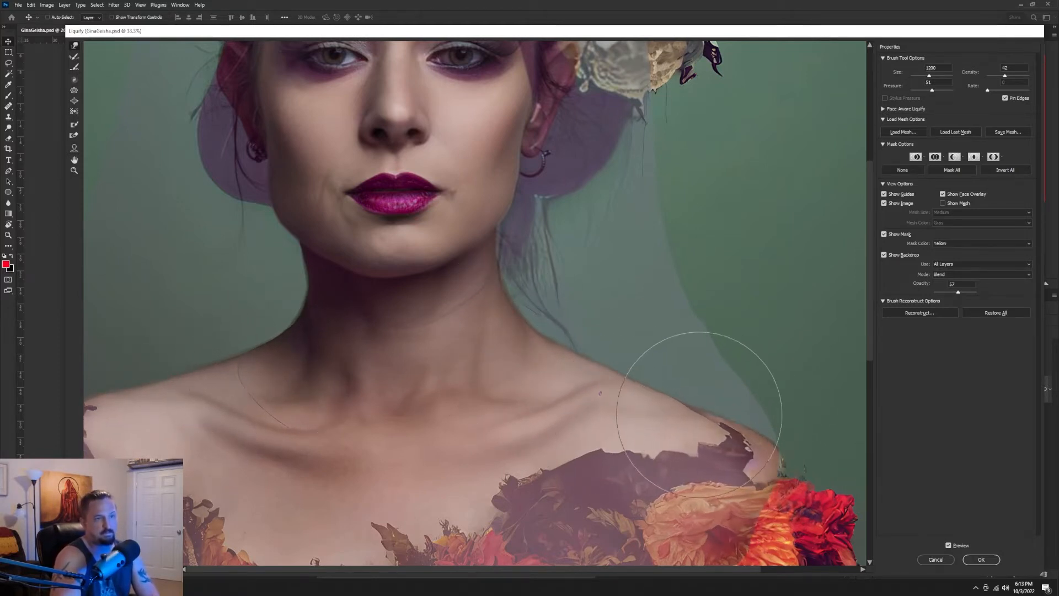
{"action": "scroll", "coordinate": [759, 429], "scroll_direction": "up", "scroll_amount": 5}
{"action": "key", "text": "Return"}
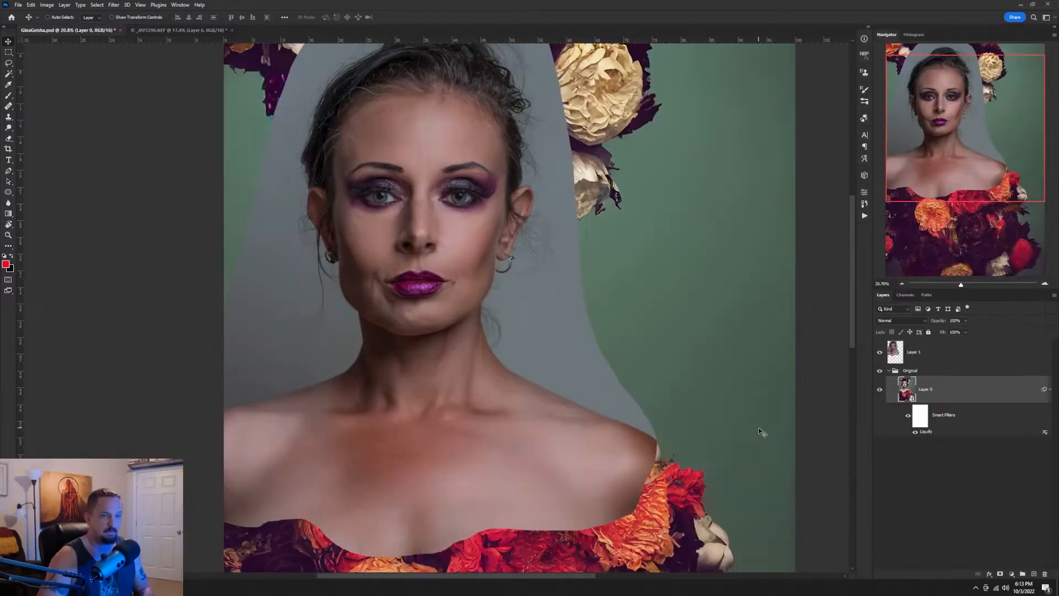
Toggle Layer 1's visibility to compare the model's photo with the liquified geisha portrait.
{"action": "left_click", "coordinate": [884, 357]}
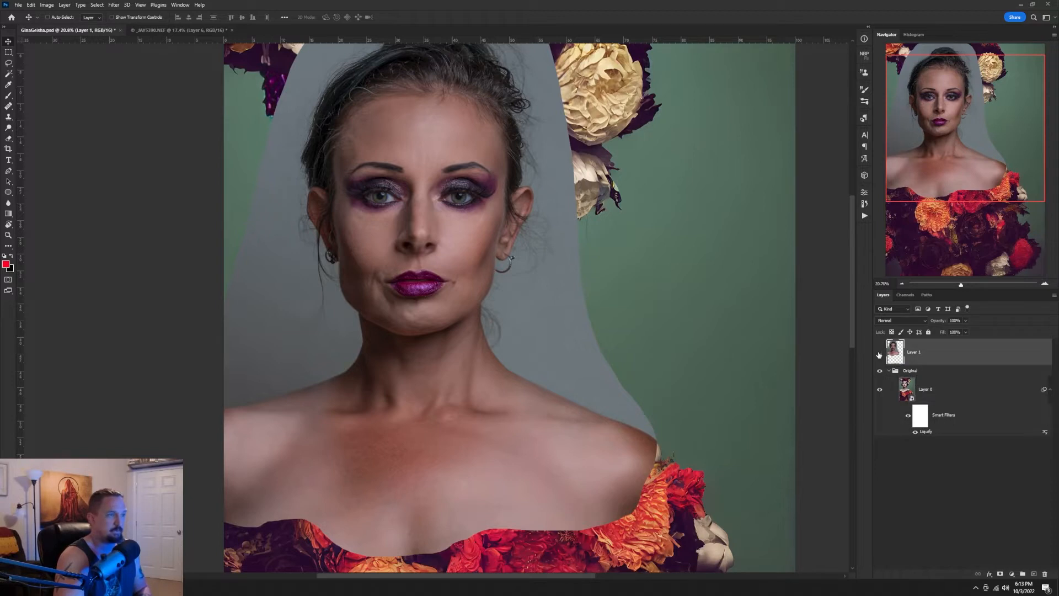
{"action": "left_click", "coordinate": [879, 354]}
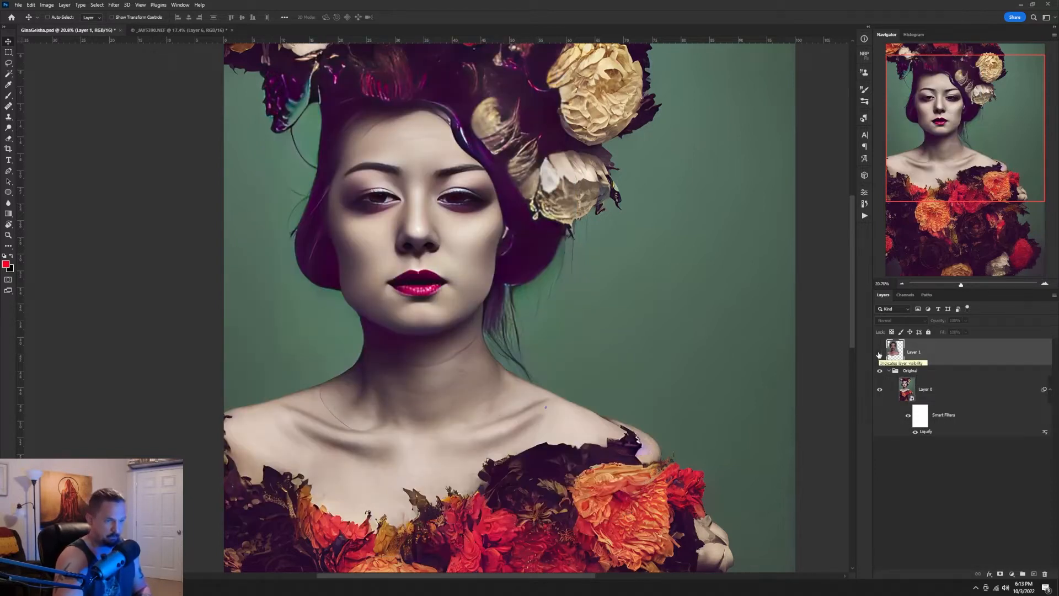
{"action": "left_click", "coordinate": [879, 355]}
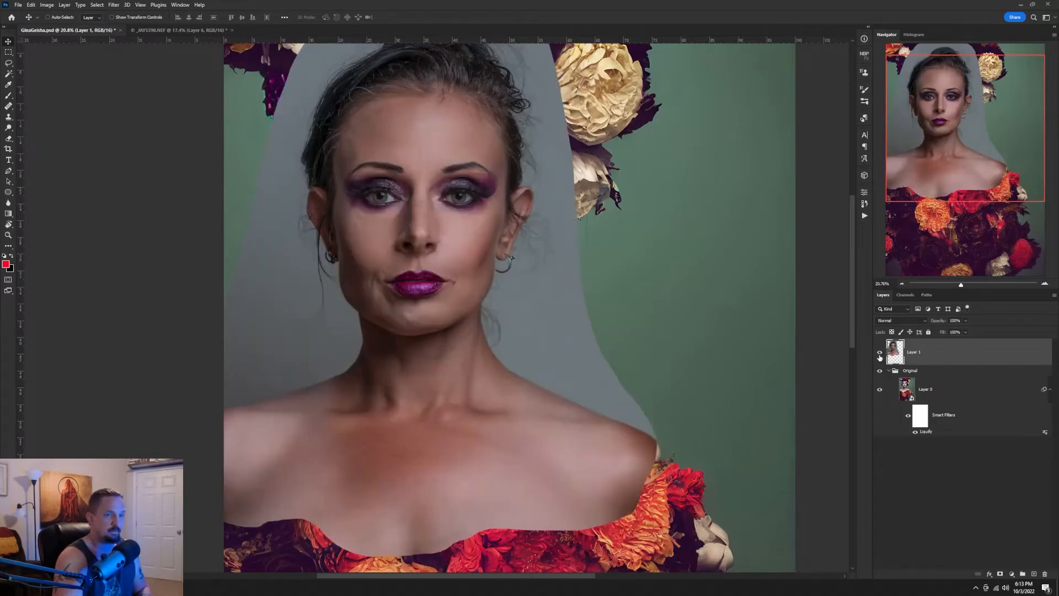
{"action": "left_click", "coordinate": [880, 353]}
{"action": "left_click", "coordinate": [880, 354]}
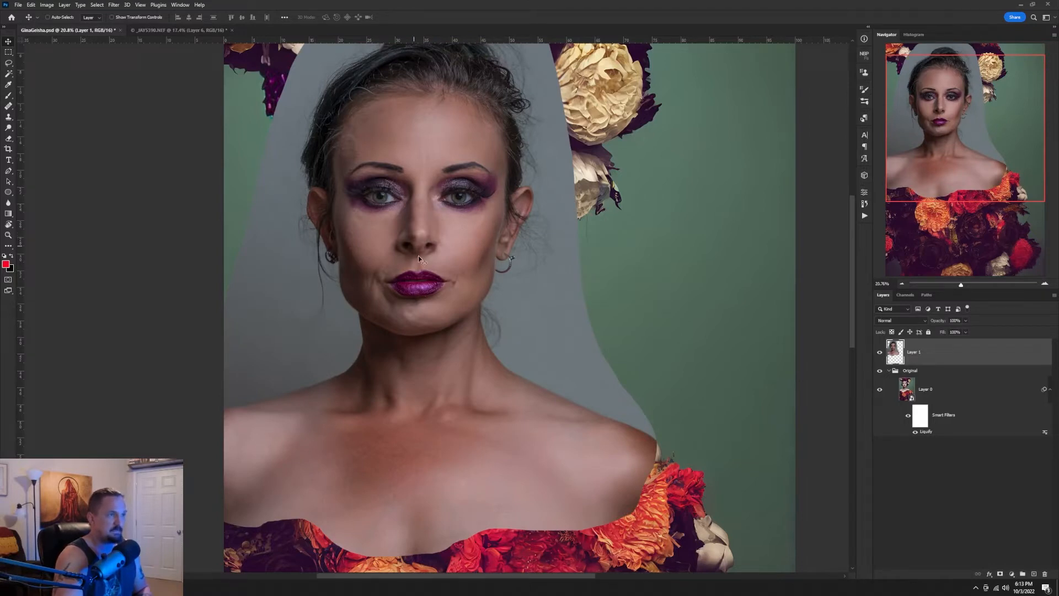
Hide Layer 1, and select Layer 0 with its smart filter list collapsed.
{"action": "left_click", "coordinate": [880, 353]}
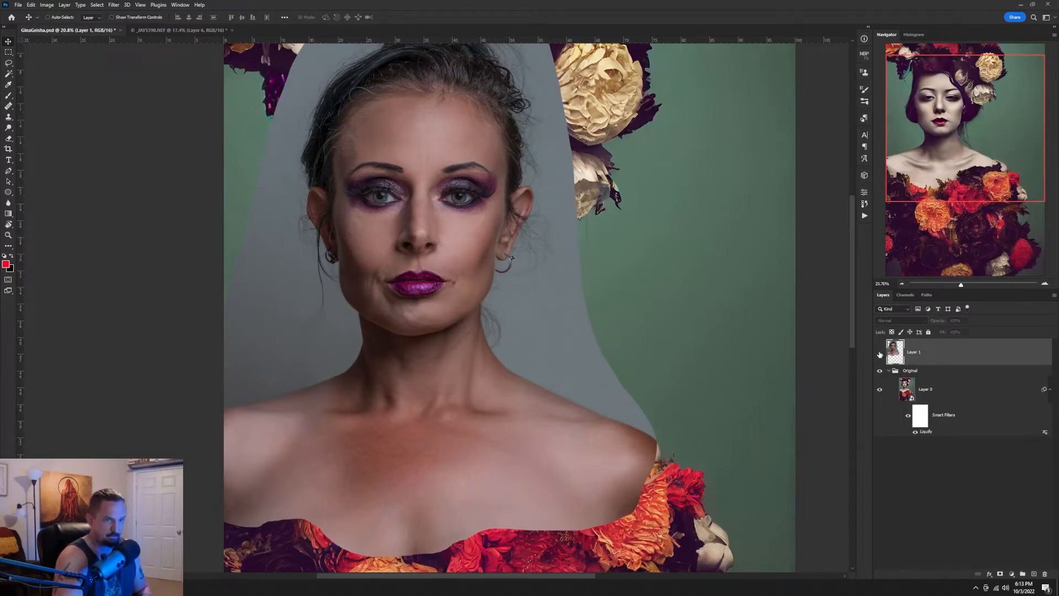
{"action": "left_click", "coordinate": [1050, 389]}
{"action": "left_click", "coordinate": [918, 391]}
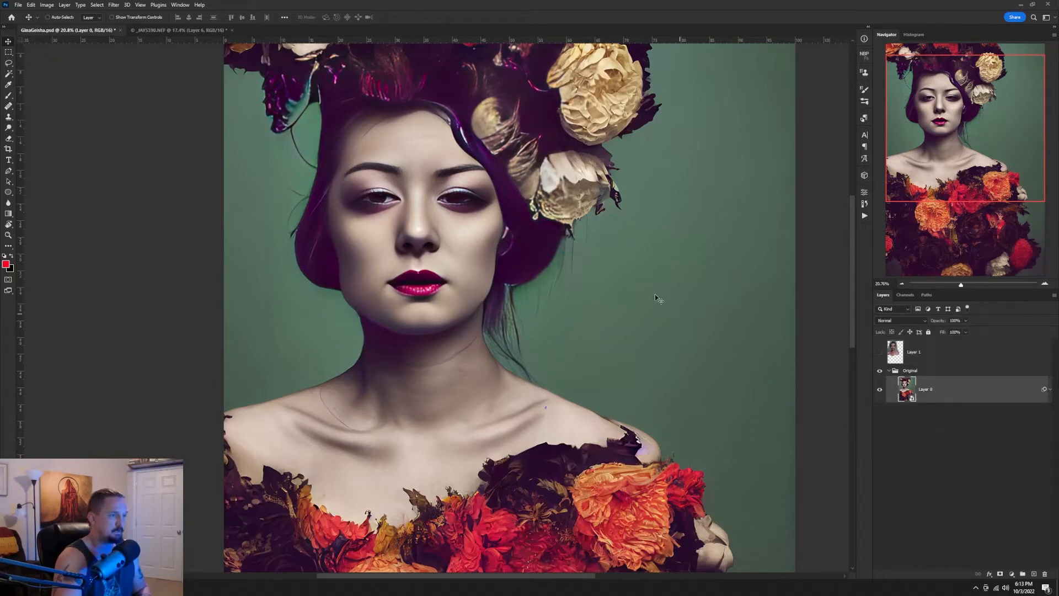
Lasso the geisha's face, neck and collarbones on Layer 0, copy the selection to a new layer, and check the cut-out alone.
{"action": "left_click", "coordinate": [8, 64]}
{"action": "mouse_move", "coordinate": [335, 83]}
{"action": "left_mouse_down"}
{"action": "mouse_move", "coordinate": [285, 106]}
{"action": "mouse_move", "coordinate": [266, 161]}
{"action": "mouse_move", "coordinate": [248, 380]}
{"action": "mouse_move", "coordinate": [402, 415]}
{"action": "mouse_move", "coordinate": [476, 410]}
{"action": "mouse_move", "coordinate": [550, 303]}
{"action": "mouse_move", "coordinate": [515, 172]}
{"action": "mouse_move", "coordinate": [484, 120]}
{"action": "mouse_move", "coordinate": [408, 81]}
{"action": "mouse_move", "coordinate": [336, 83]}
{"action": "mouse_move", "coordinate": [316, 151]}
{"action": "mouse_move", "coordinate": [316, 251]}
{"action": "mouse_move", "coordinate": [341, 335]}
{"action": "mouse_move", "coordinate": [370, 350]}
{"action": "mouse_move", "coordinate": [441, 349]}
{"action": "mouse_move", "coordinate": [494, 334]}
{"action": "mouse_move", "coordinate": [516, 286]}
{"action": "mouse_move", "coordinate": [525, 220]}
{"action": "mouse_move", "coordinate": [517, 157]}
{"action": "mouse_move", "coordinate": [458, 102]}
{"action": "mouse_move", "coordinate": [348, 103]}
{"action": "mouse_move", "coordinate": [318, 220]}
{"action": "mouse_move", "coordinate": [303, 391]}
{"action": "mouse_move", "coordinate": [274, 408]}
{"action": "left_mouse_up"}
{"action": "left_click", "coordinate": [364, 96]}
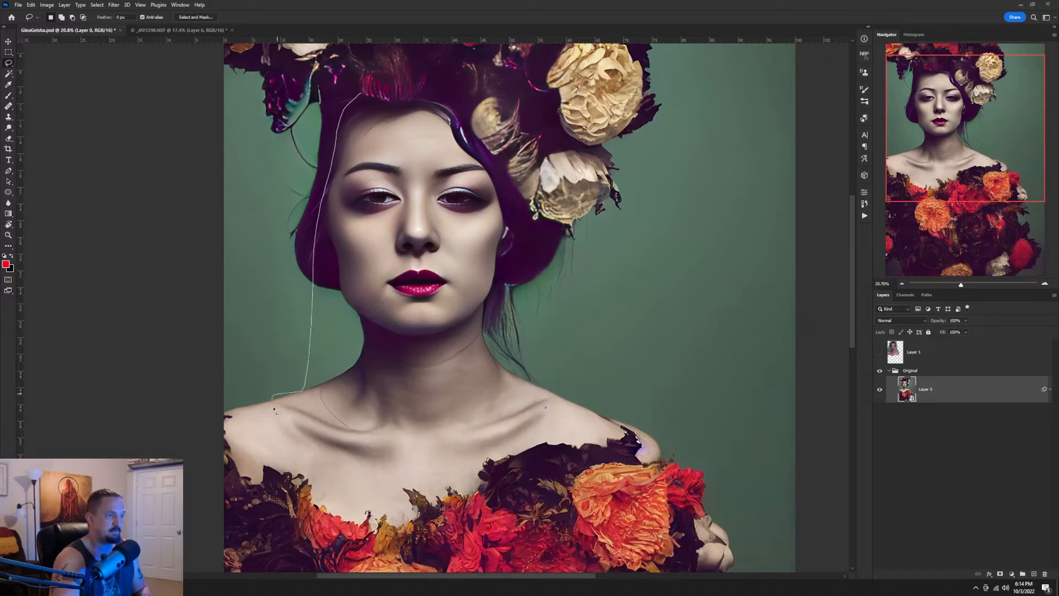
{"action": "mouse_move", "coordinate": [310, 443]}
{"action": "left_mouse_down"}
{"action": "mouse_move", "coordinate": [513, 444]}
{"action": "mouse_move", "coordinate": [547, 349]}
{"action": "mouse_move", "coordinate": [519, 270]}
{"action": "mouse_move", "coordinate": [510, 157]}
{"action": "mouse_move", "coordinate": [403, 86]}
{"action": "mouse_move", "coordinate": [361, 94]}
{"action": "left_mouse_up"}
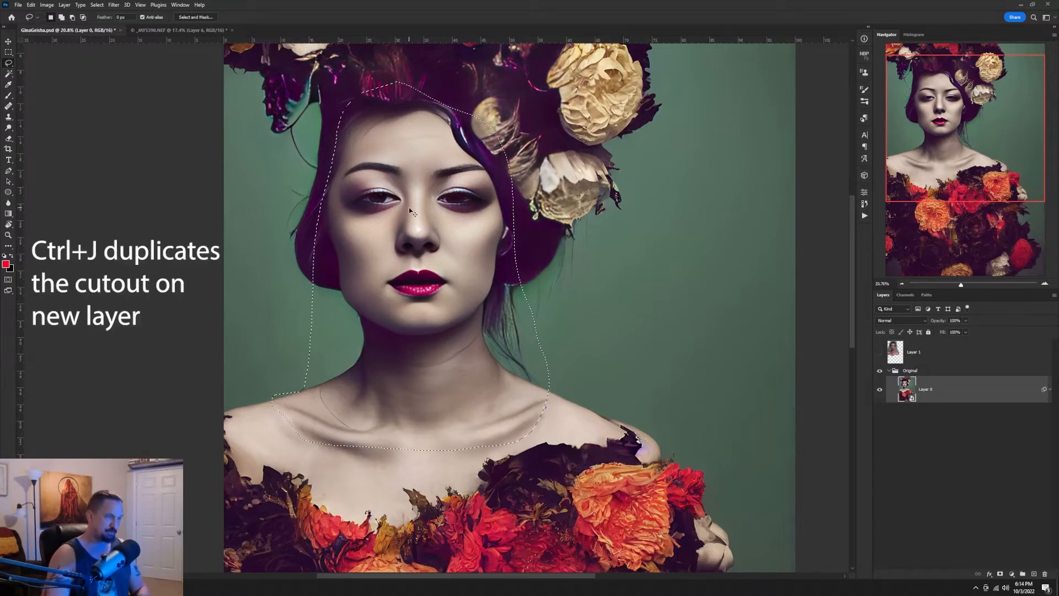
{"action": "key", "text": "ctrl+j"}
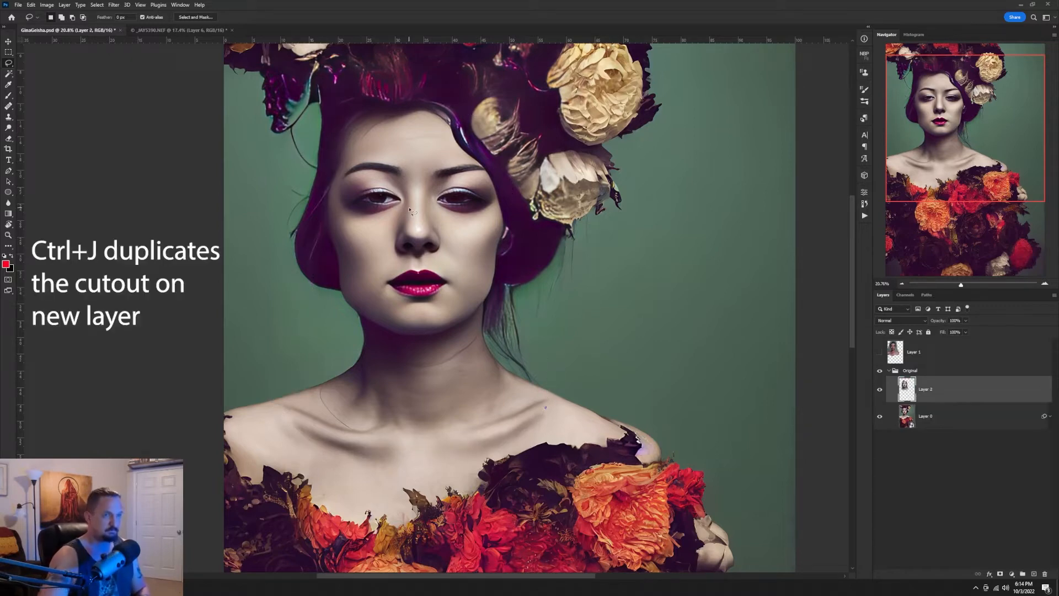
{"action": "left_click", "coordinate": [881, 417]}
{"action": "left_click", "coordinate": [881, 417]}
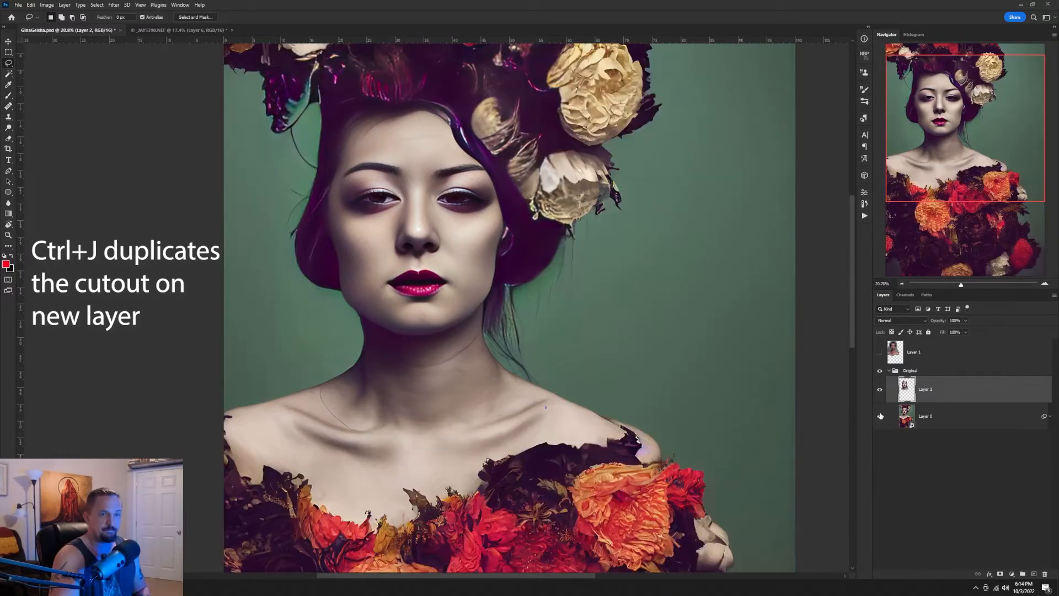
{"action": "key", "text": "v"}
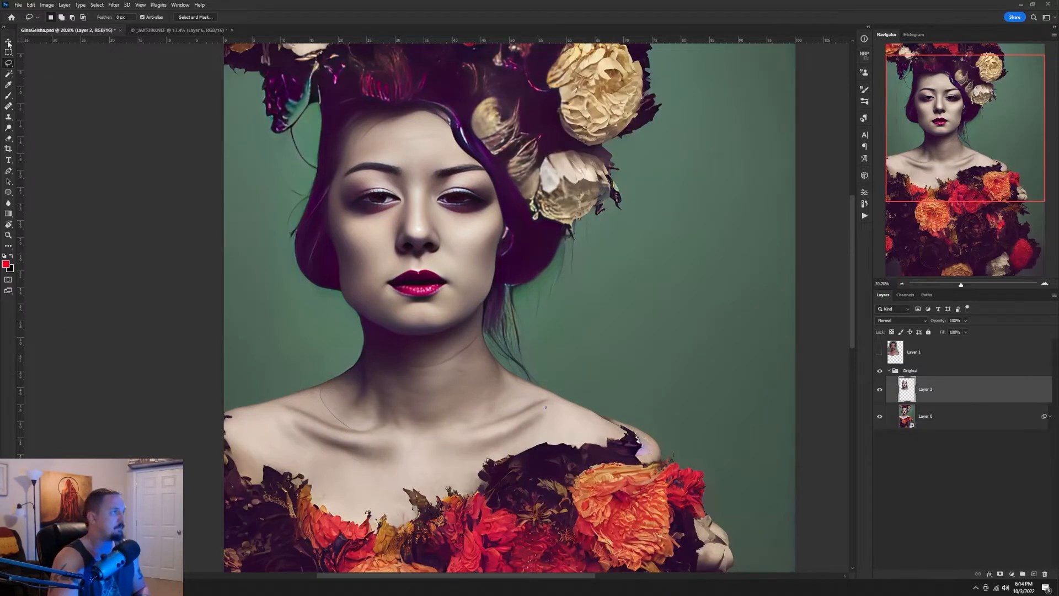
Move the geisha face cut-out beside the model's face with Layer 1 shown, and collapse the Original group.
{"action": "left_click_drag", "start_coordinate": [456, 253], "coordinate": [722, 236]}
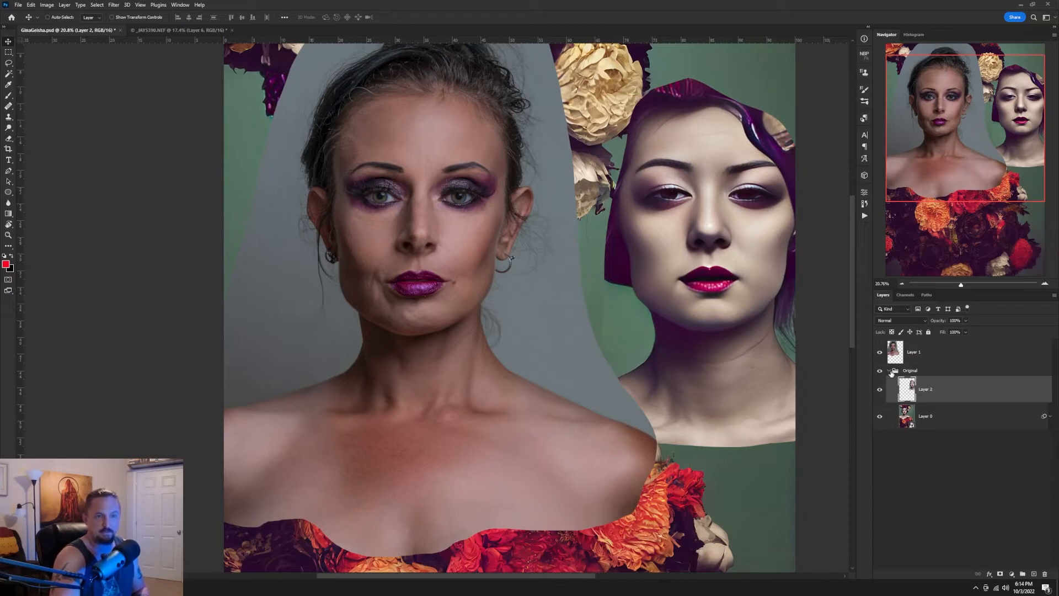
{"action": "left_click", "coordinate": [890, 371]}
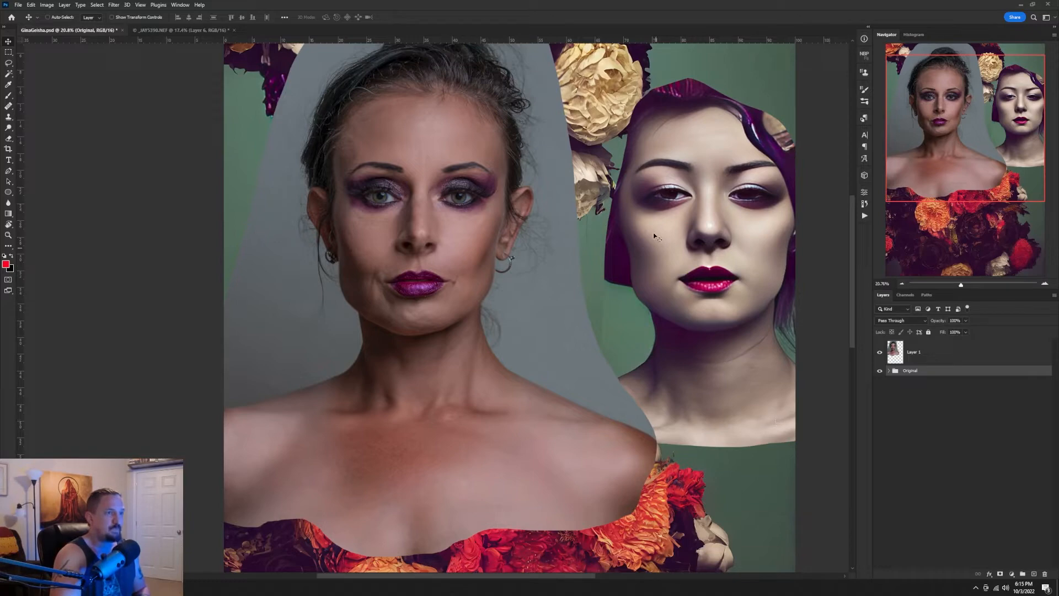
Add a new layer above Layer 1 and fill a rectangle over the model's image-right chest with black at 100% opacity.
{"action": "left_click", "coordinate": [951, 358]}
{"action": "left_click", "coordinate": [1034, 575]}
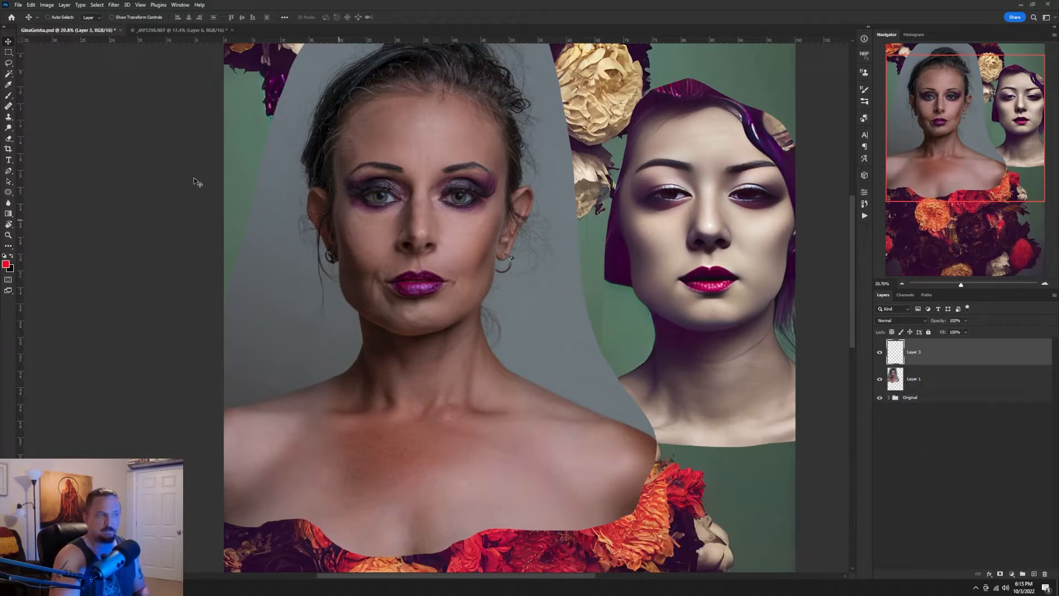
{"action": "left_click", "coordinate": [9, 53]}
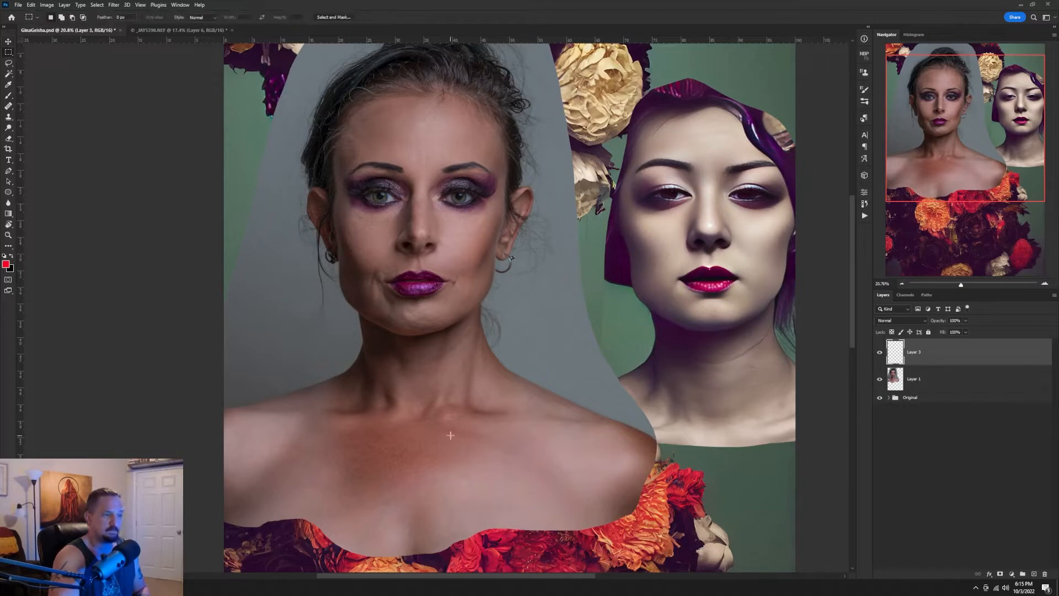
{"action": "left_click_drag", "start_coordinate": [451, 437], "coordinate": [664, 550]}
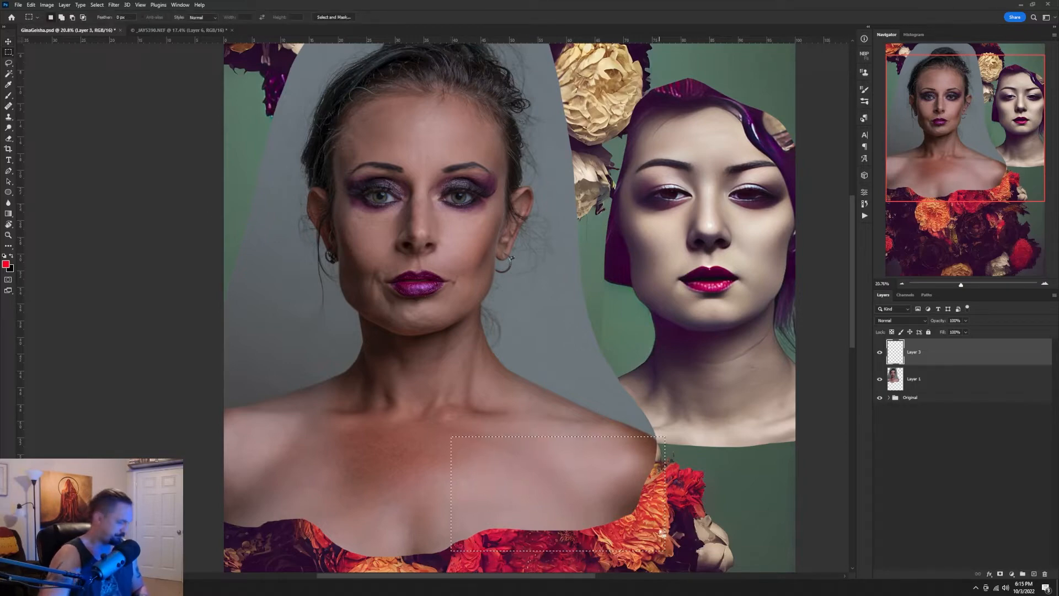
{"action": "key", "text": "shift+F5"}
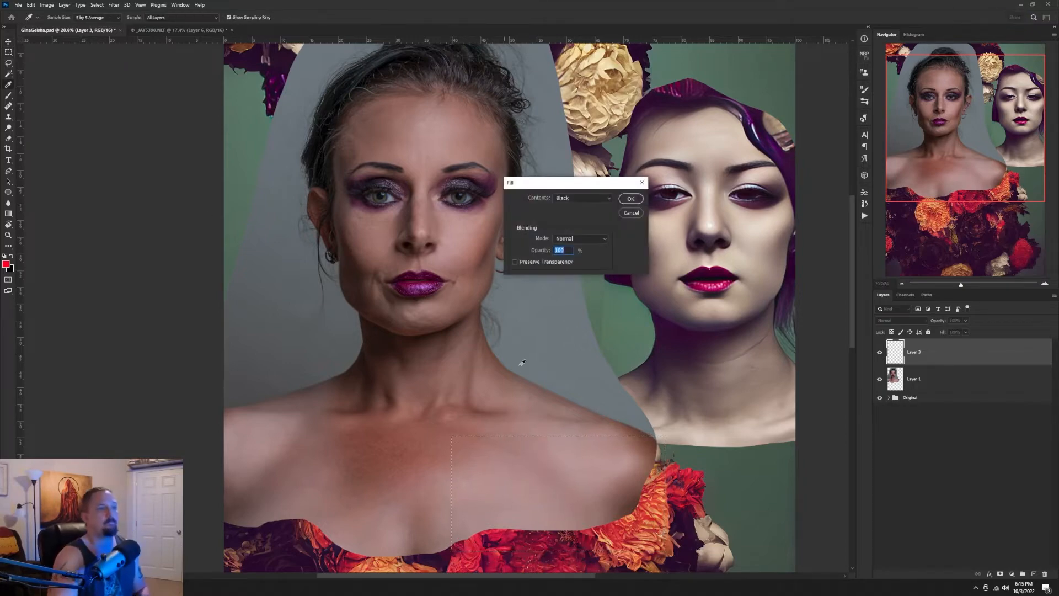
{"action": "left_click", "coordinate": [631, 198]}
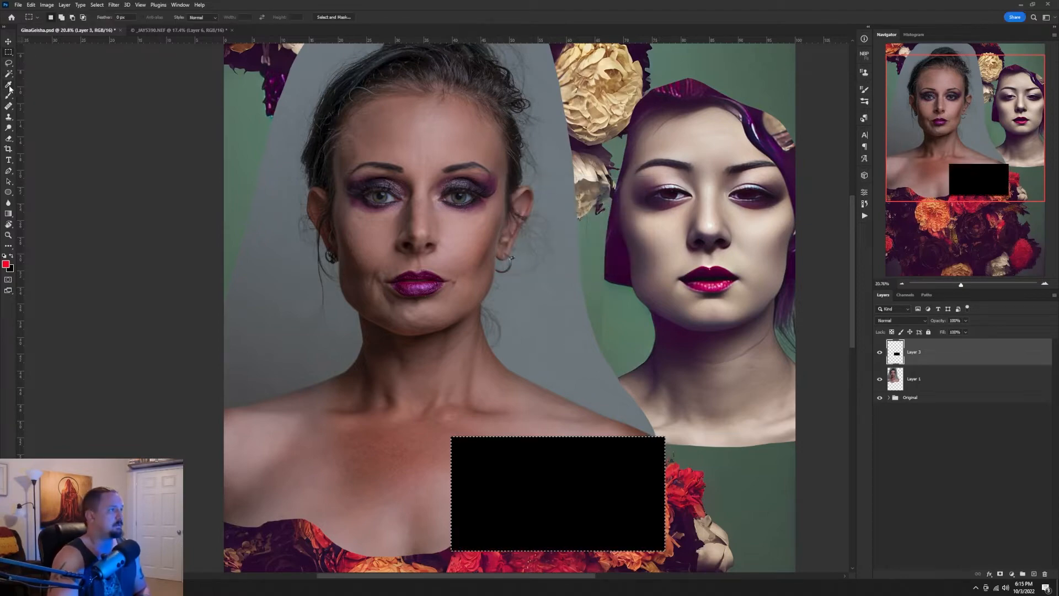
Sample the cheek highlights of the model and the geisha, and paint them as brush swatches at opposite ends of the black rectangle.
{"action": "left_click", "coordinate": [8, 95]}
{"action": "left_click_drag", "start_coordinate": [420, 203], "coordinate": [427, 394]}
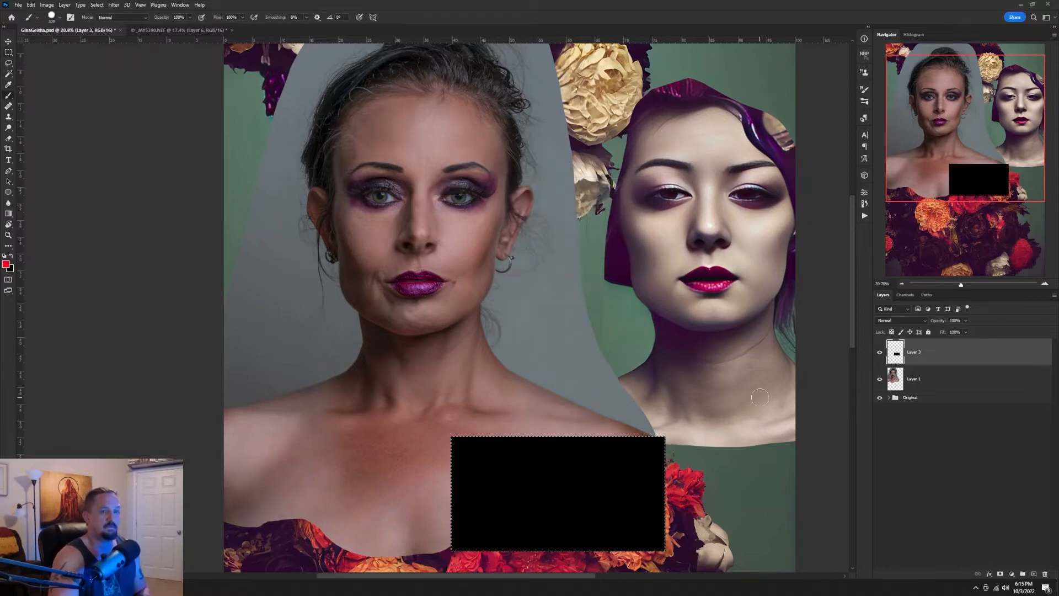
{"action": "left_click", "coordinate": [373, 225], "text": "alt"}
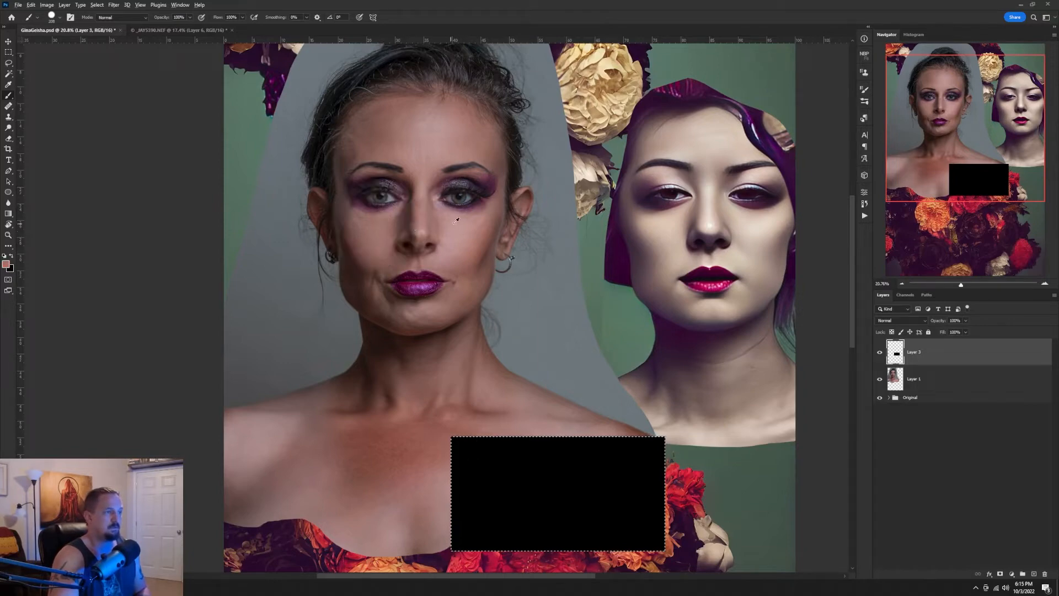
{"action": "mouse_move", "coordinate": [474, 463]}
{"action": "left_mouse_down"}
{"action": "mouse_move", "coordinate": [477, 510]}
{"action": "mouse_move", "coordinate": [475, 466]}
{"action": "left_mouse_up"}
{"action": "left_click", "coordinate": [760, 224], "text": "alt"}
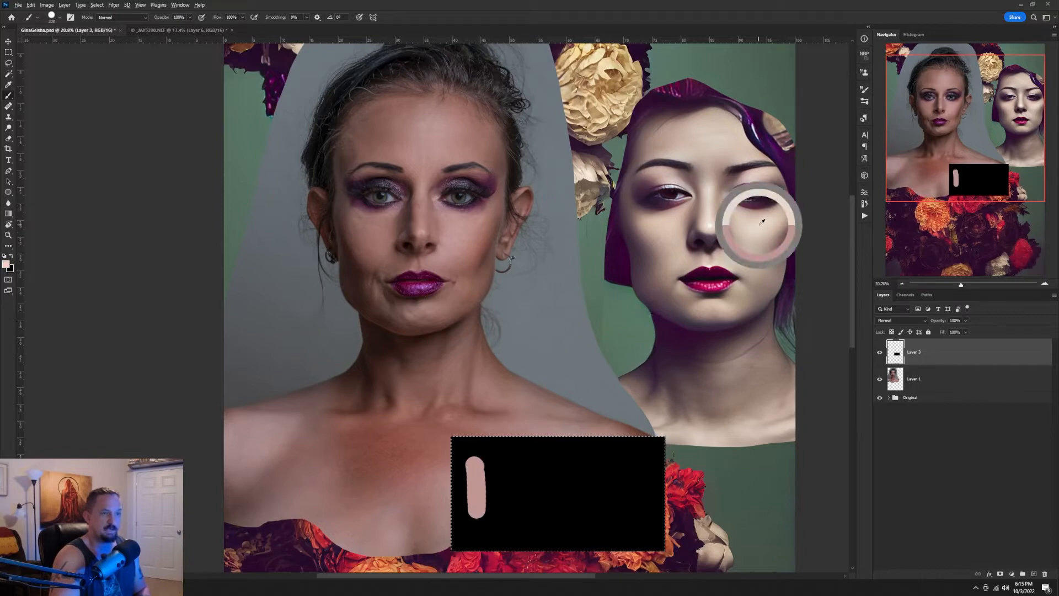
{"action": "left_click_drag", "start_coordinate": [640, 462], "coordinate": [641, 524]}
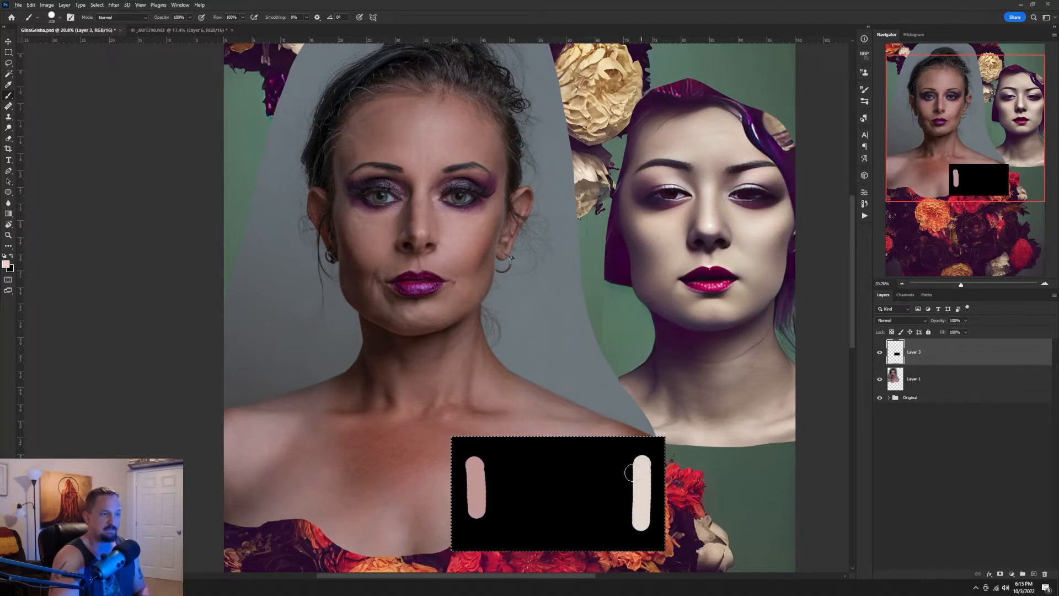
Sample both women's facial shadows and darkest hair tones, and paint them as swatches inward from the highlight strokes.
{"action": "left_click", "coordinate": [350, 268], "text": "alt"}
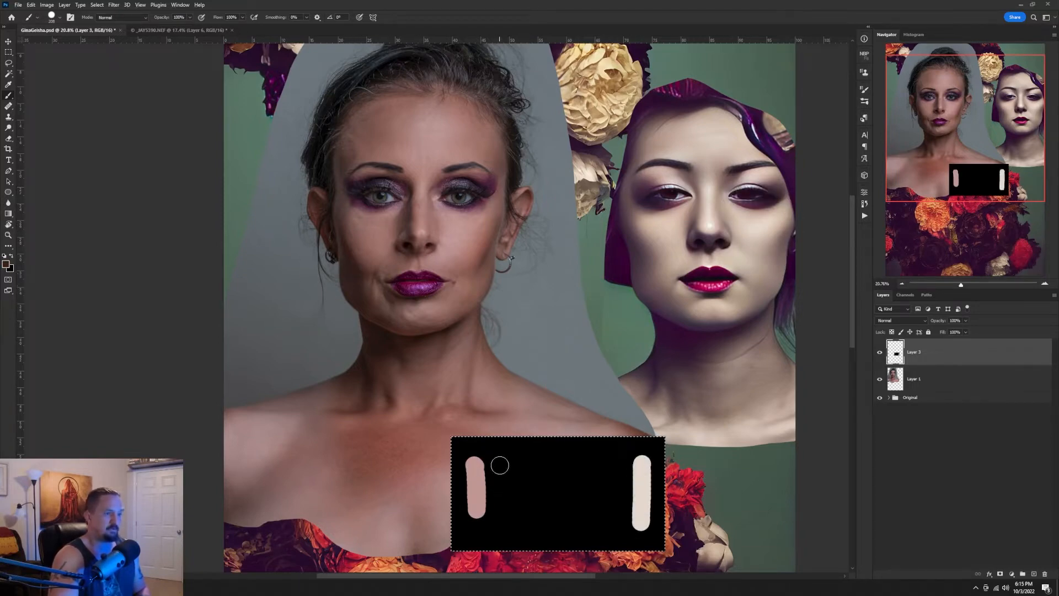
{"action": "left_click_drag", "start_coordinate": [500, 461], "coordinate": [501, 518]}
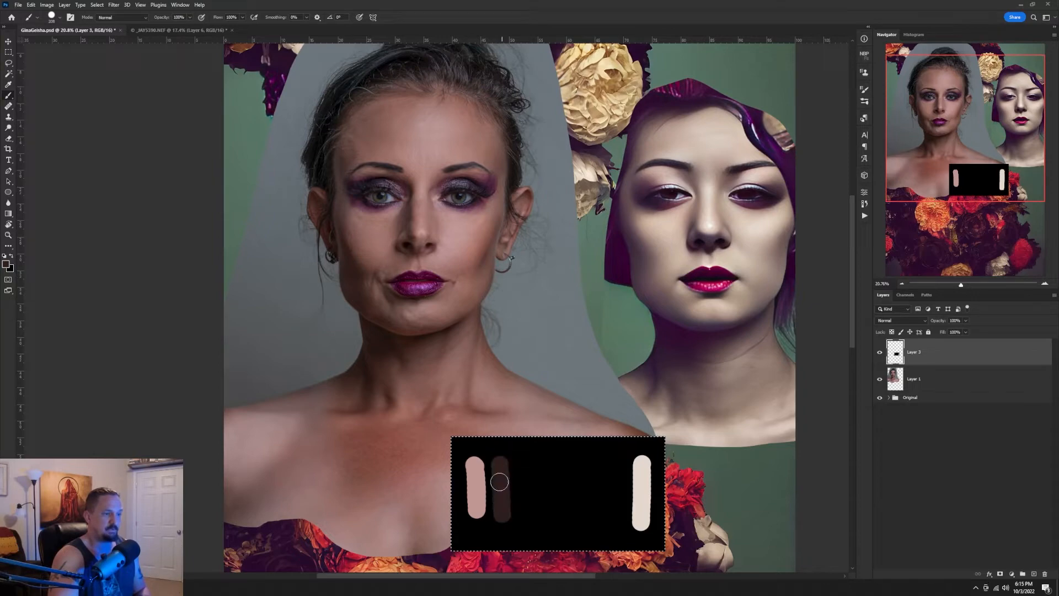
{"action": "left_click", "coordinate": [645, 261], "text": "alt"}
{"action": "left_click_drag", "start_coordinate": [617, 463], "coordinate": [620, 518]}
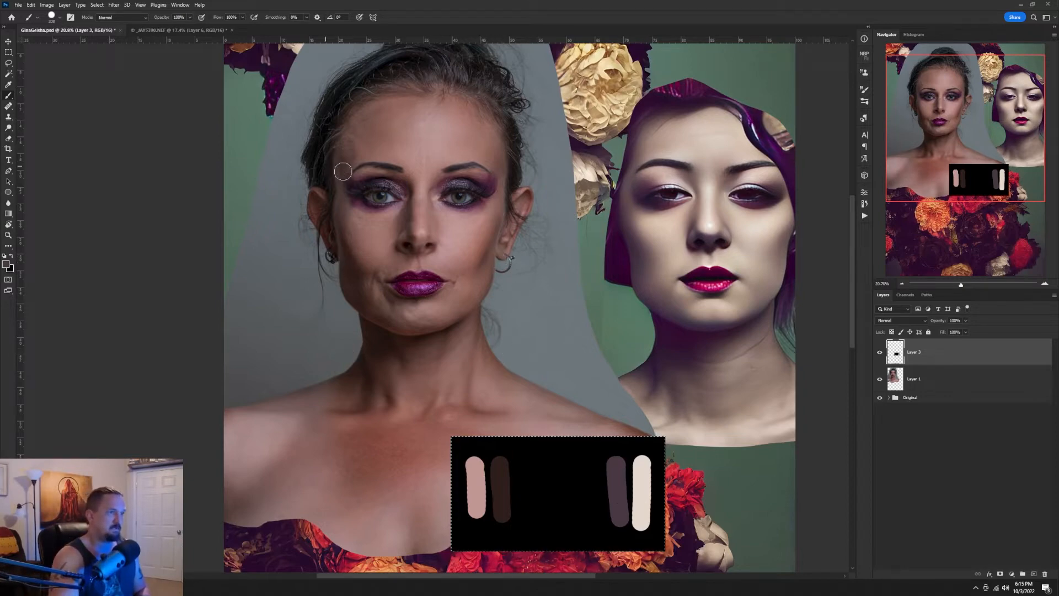
{"action": "left_click", "coordinate": [318, 148], "text": "alt"}
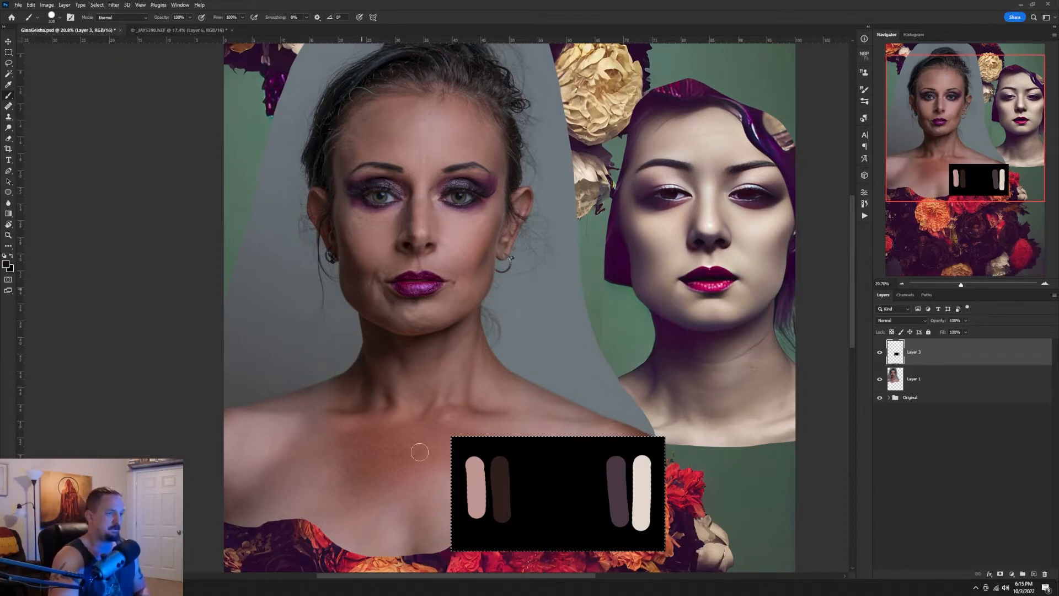
{"action": "left_click_drag", "start_coordinate": [531, 470], "coordinate": [533, 516]}
{"action": "left_click", "coordinate": [633, 242], "text": "alt"}
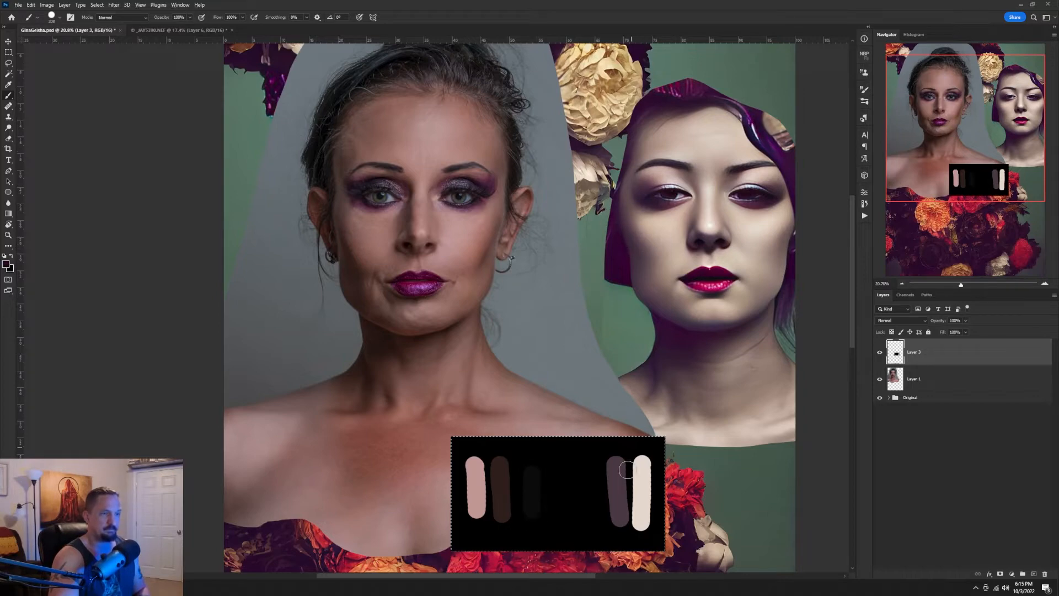
{"action": "left_click_drag", "start_coordinate": [584, 470], "coordinate": [585, 546]}
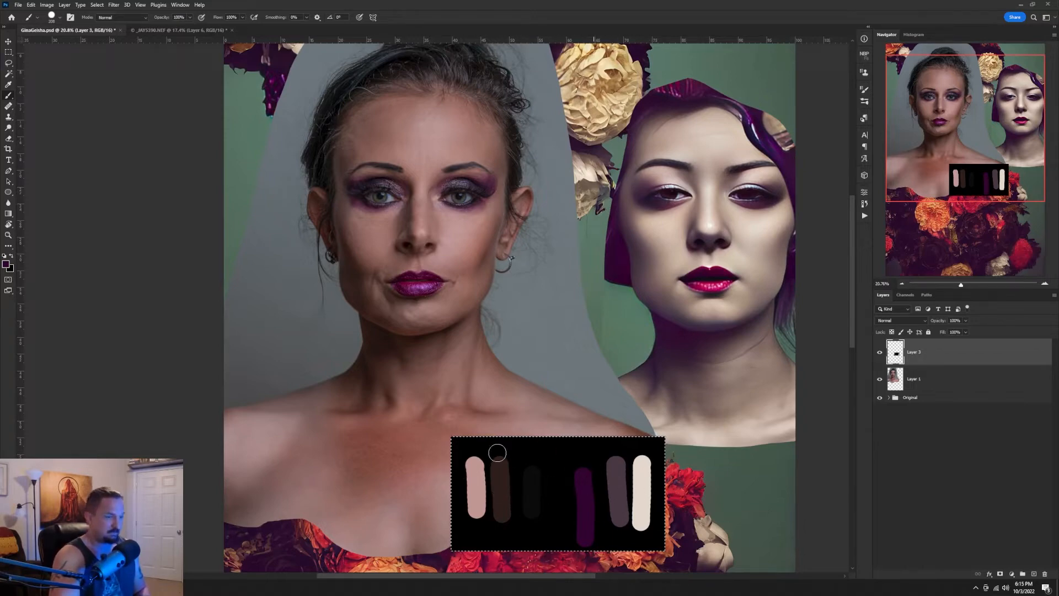
Delete the swatch layer and clear the rectangular selection.
{"action": "left_click_drag", "start_coordinate": [1046, 362], "coordinate": [1045, 573]}
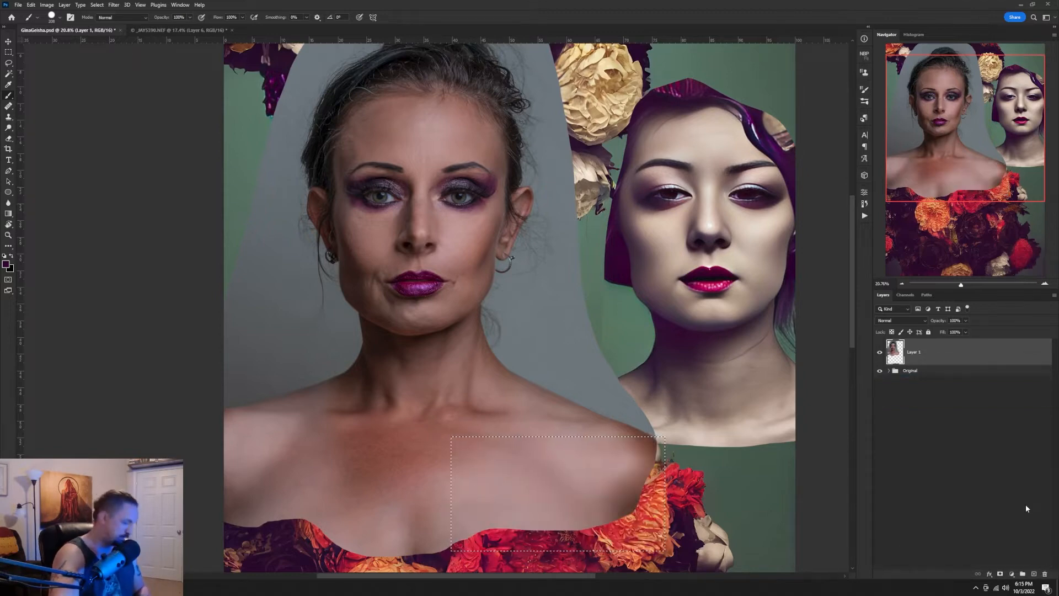
{"action": "key", "text": "ctrl+d"}
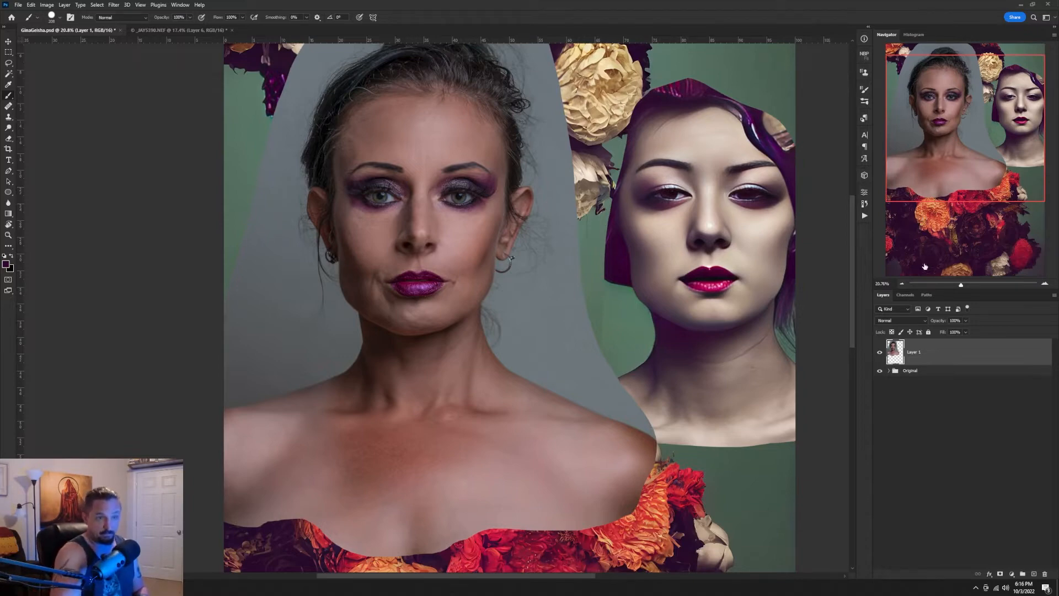
Try a Soft Light Color Overlay on Layer 1, sampling the geisha's pale cheek and dark purple hair as its colour.
{"action": "double_click", "coordinate": [982, 353]}
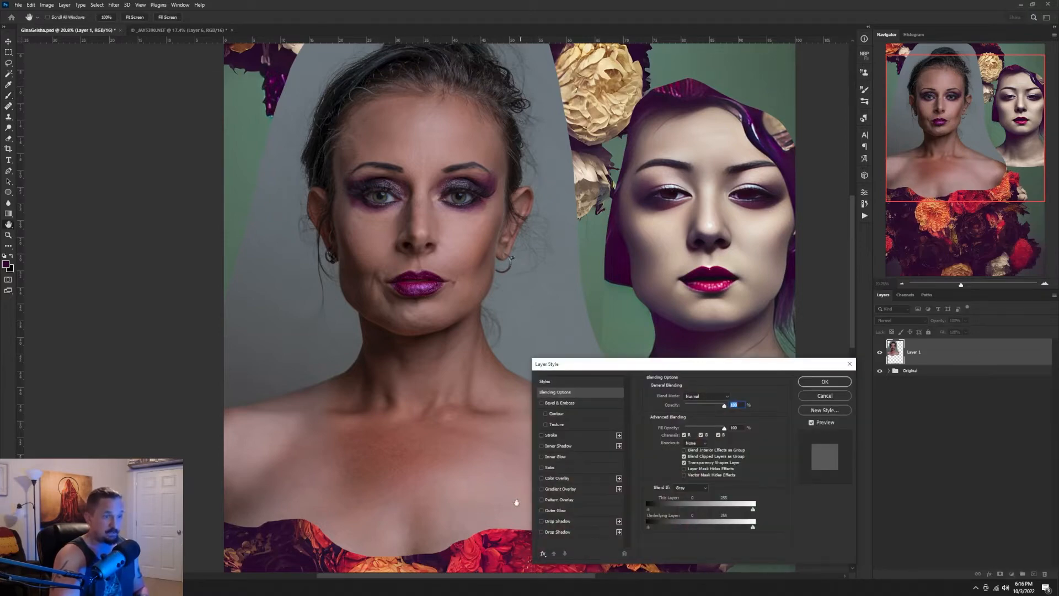
{"action": "left_click", "coordinate": [554, 479]}
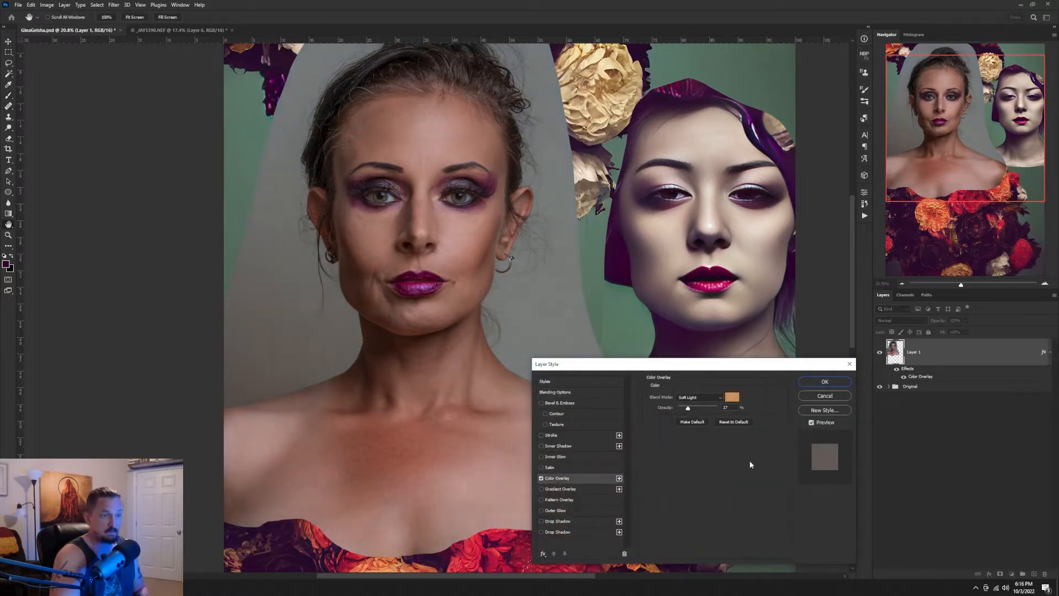
{"action": "left_click", "coordinate": [732, 398]}
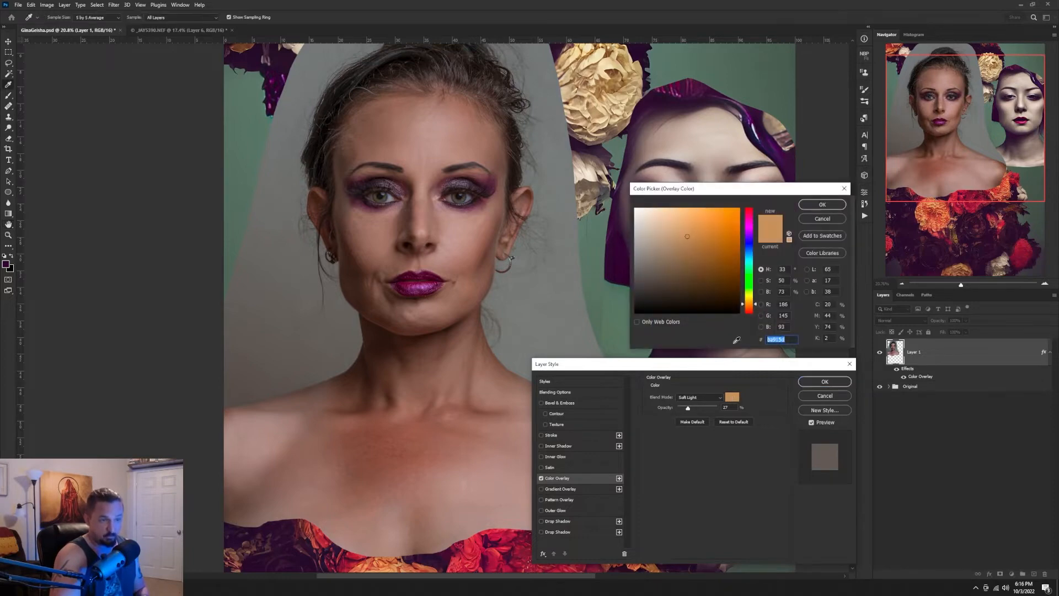
{"action": "left_click_drag", "start_coordinate": [749, 190], "coordinate": [252, 195]}
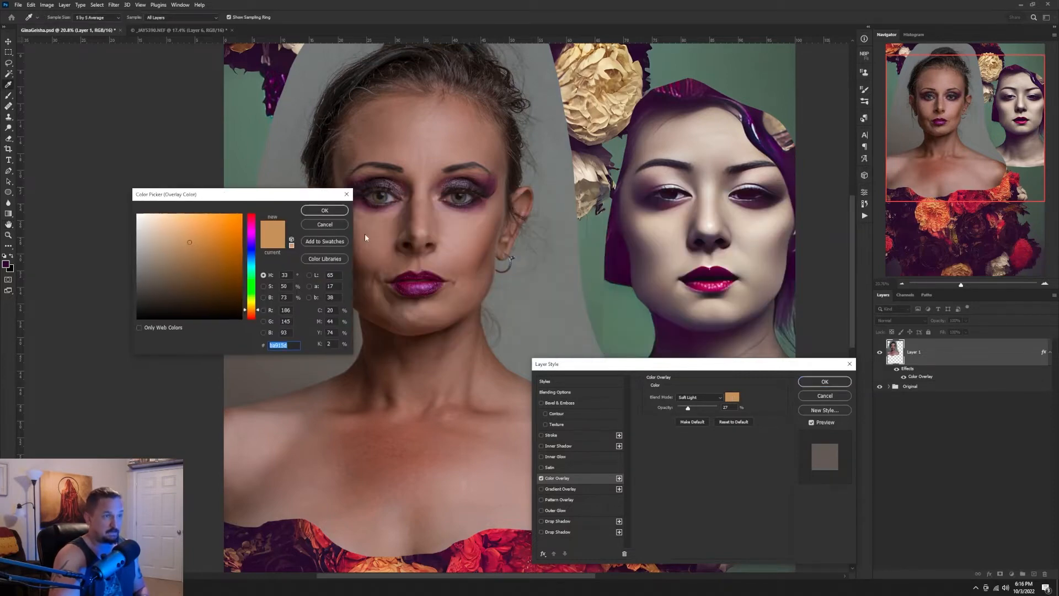
{"action": "left_click", "coordinate": [666, 223]}
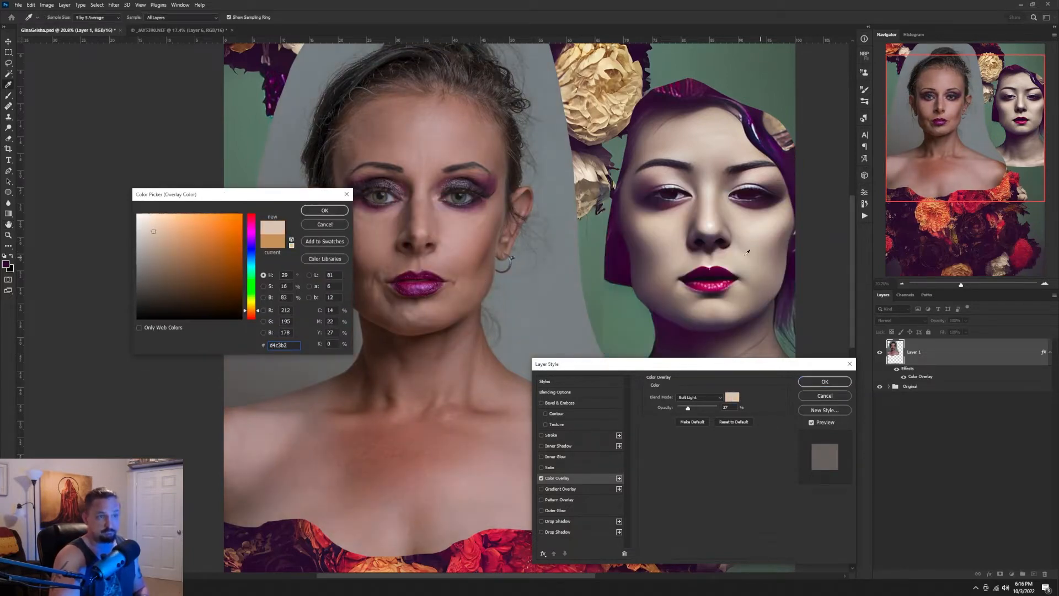
{"action": "left_click", "coordinate": [624, 262]}
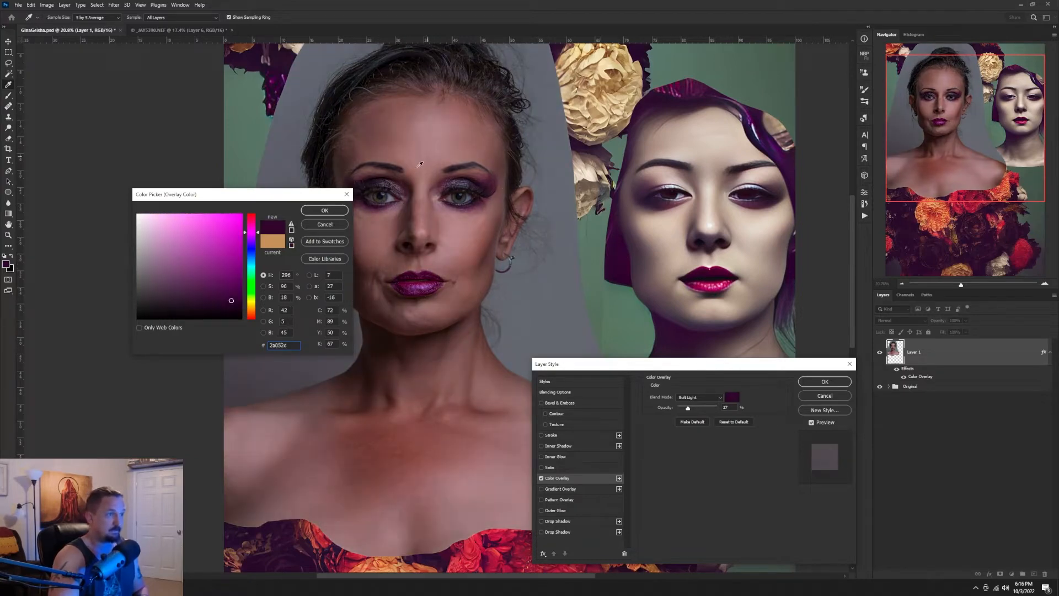
Try the geisha's pale cheek tone d6c5b5 as the overlay colour with a higher opacity, and discard the layer style.
{"action": "left_click_drag", "start_coordinate": [307, 199], "coordinate": [225, 229]}
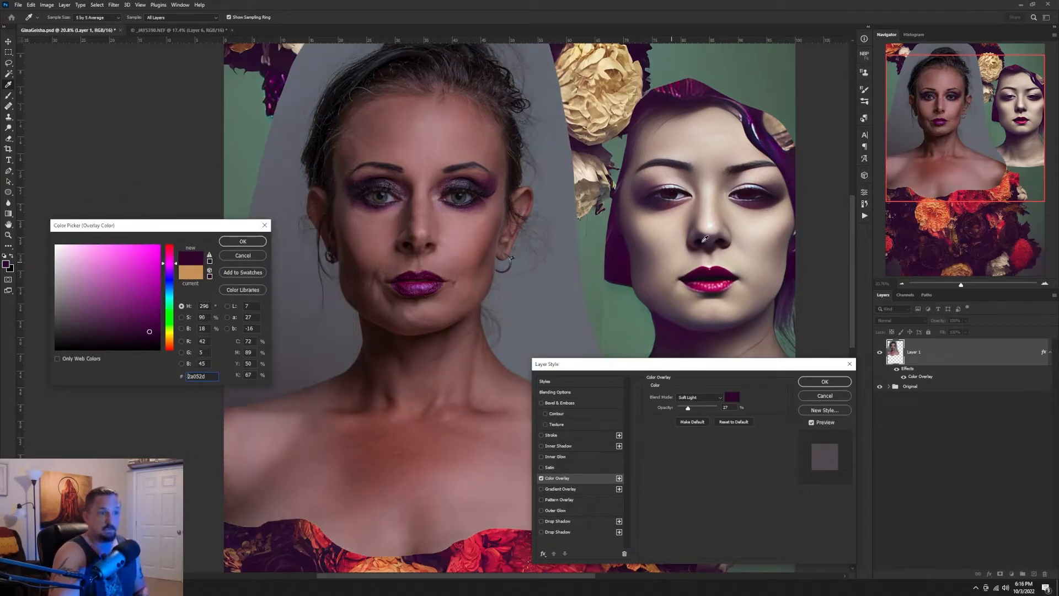
{"action": "left_click", "coordinate": [667, 219]}
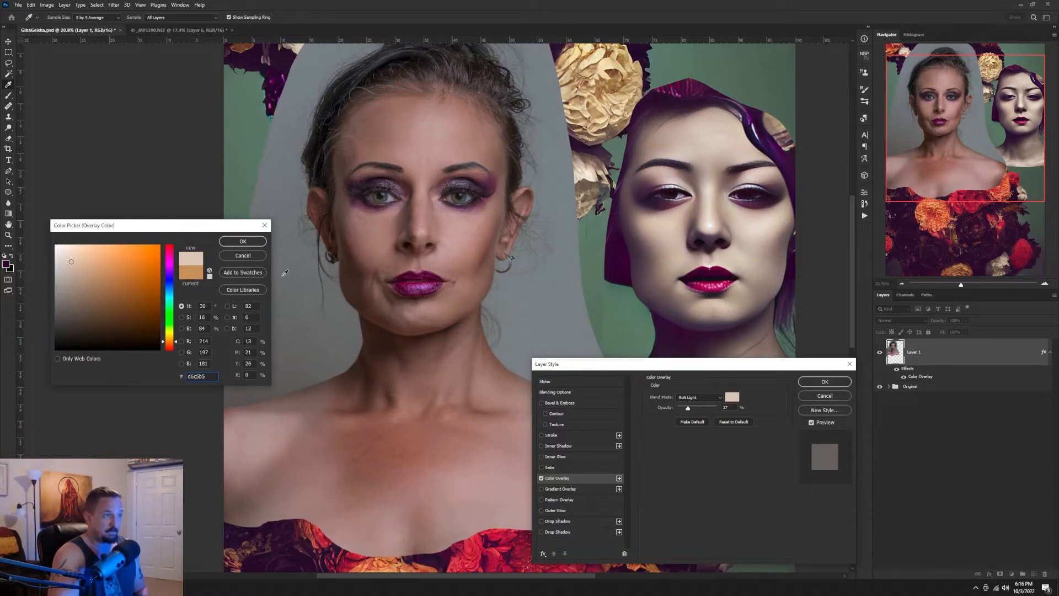
{"action": "left_click", "coordinate": [249, 242]}
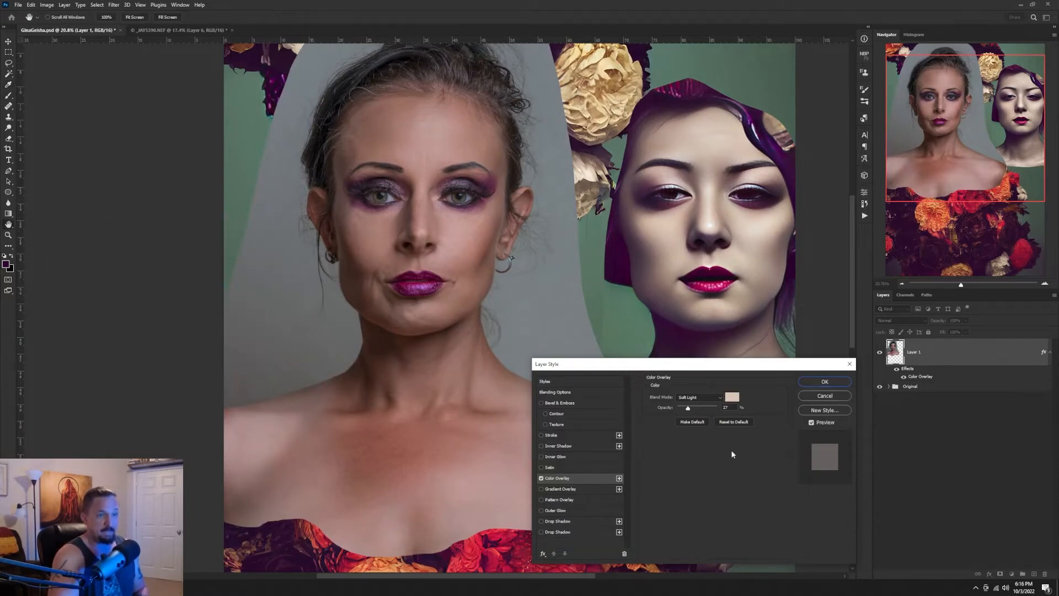
{"action": "left_click_drag", "start_coordinate": [689, 408], "coordinate": [707, 409]}
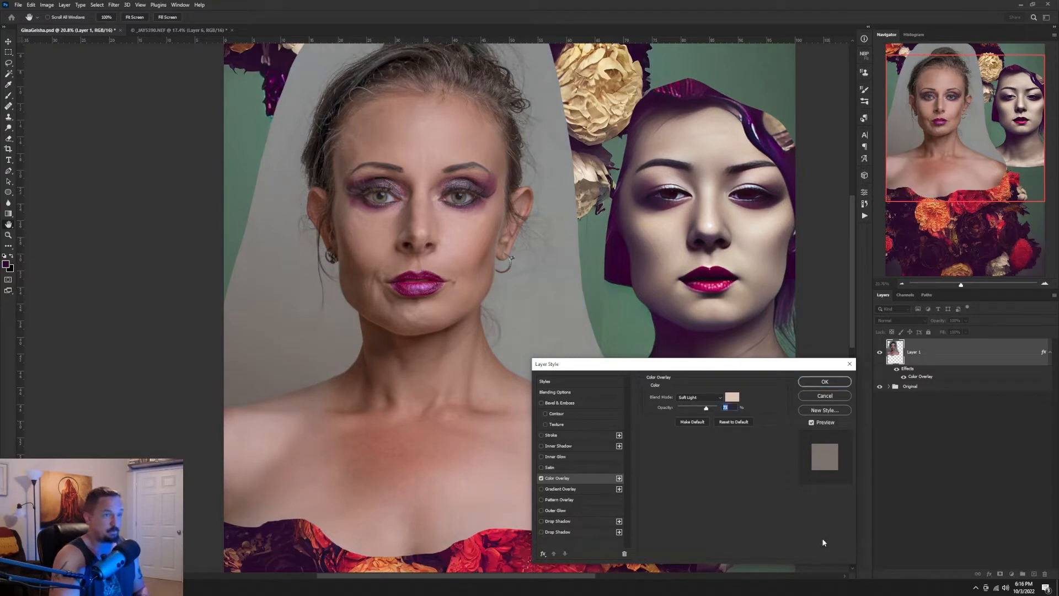
{"action": "left_click", "coordinate": [825, 396]}
{"action": "key", "text": "b"}
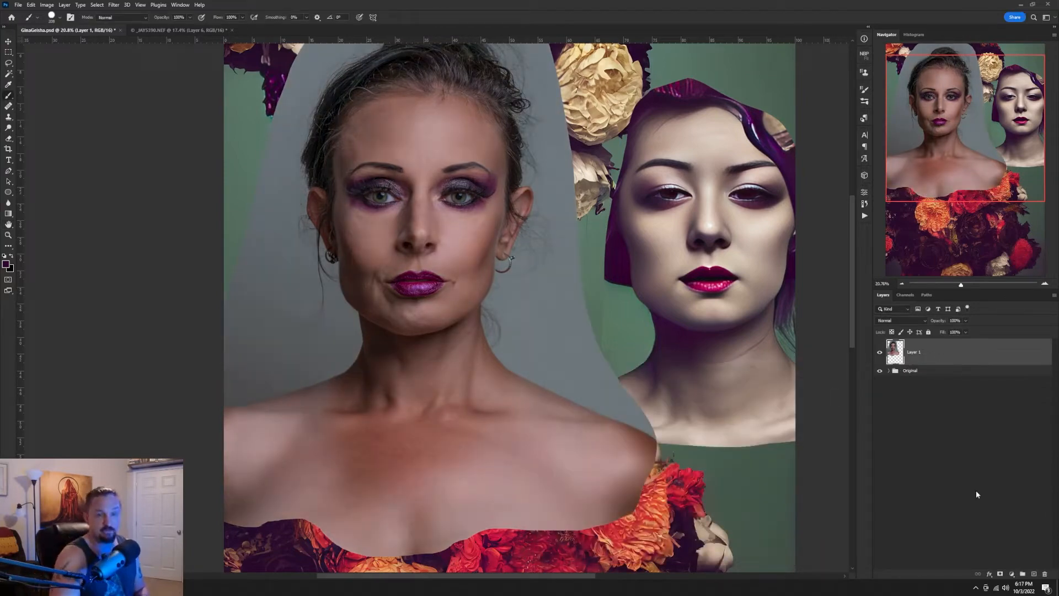
Add a Curves adjustment layer above the model's photo and clip it to Layer 1.
{"action": "left_click", "coordinate": [1011, 576]}
{"action": "left_click", "coordinate": [976, 556]}
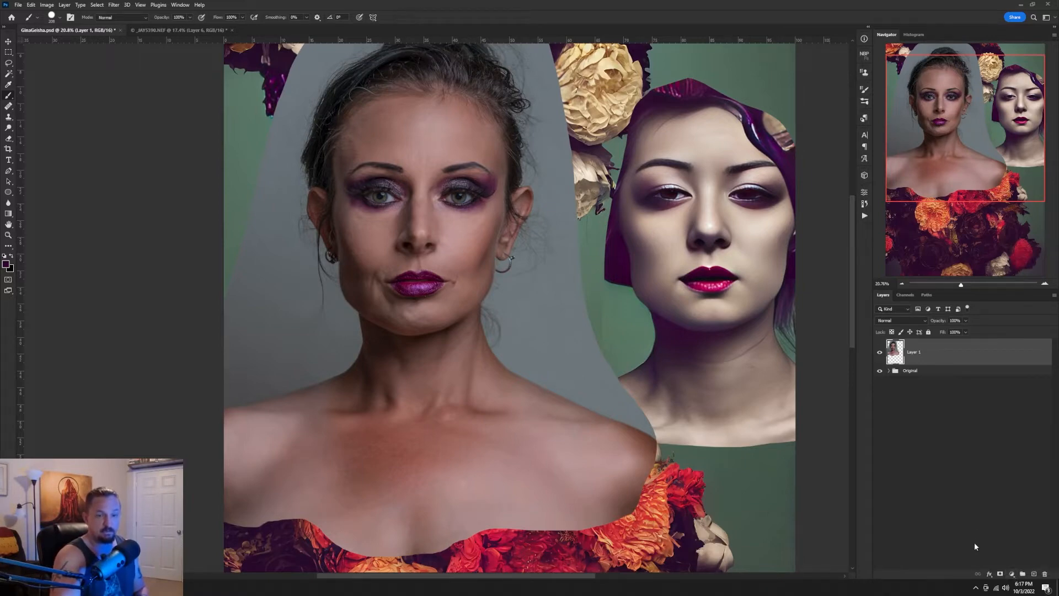
{"action": "left_click", "coordinate": [1013, 576]}
{"action": "left_click", "coordinate": [1007, 469]}
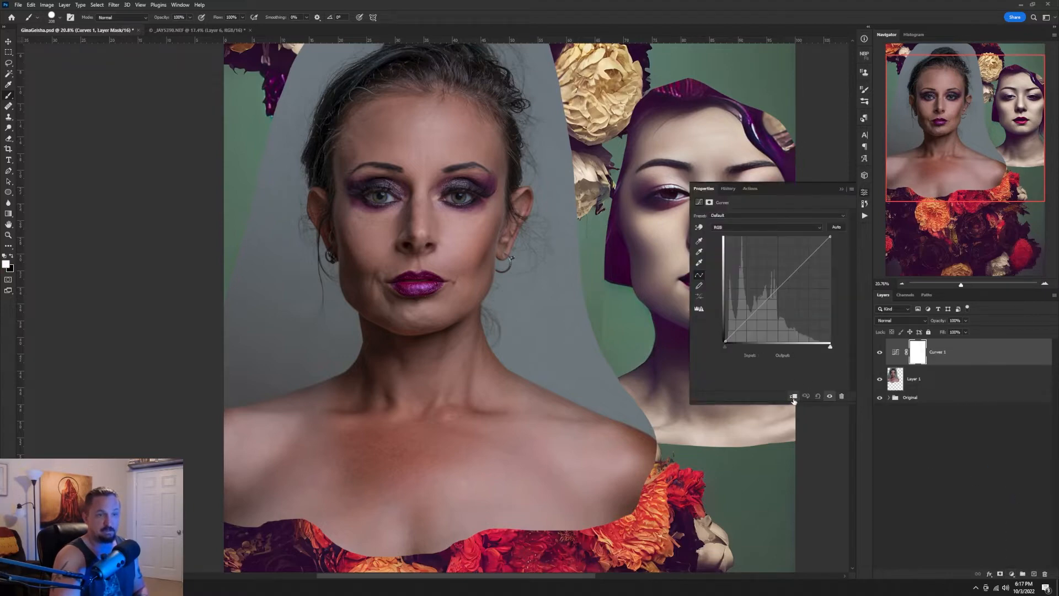
{"action": "left_click", "coordinate": [793, 397]}
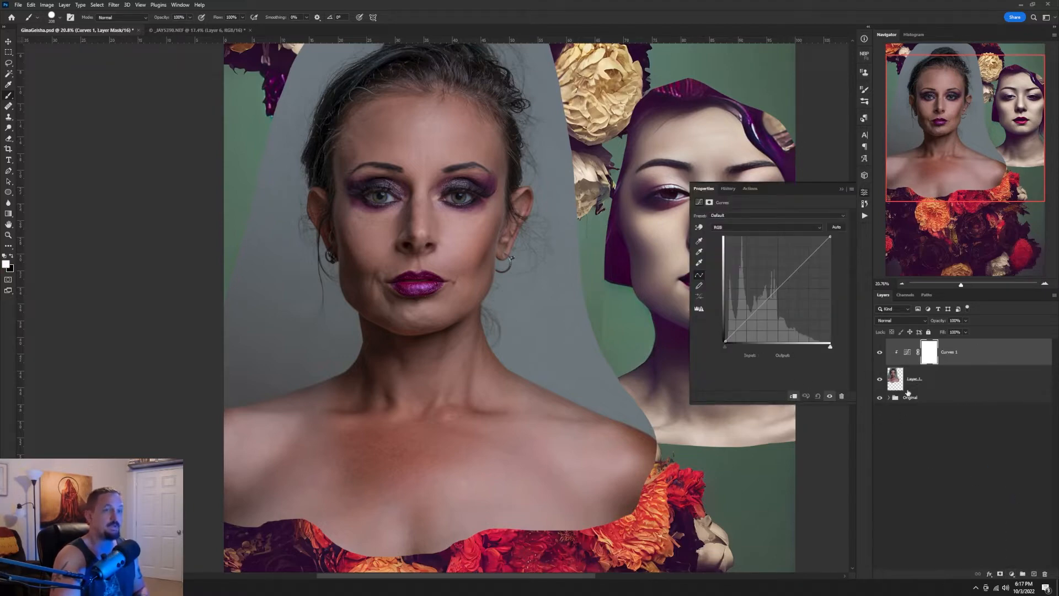
Try Curves auto colour correction with Snap Neutral Midtones off and a dark purple shadow target, 2a0d2e, sampled from the geisha's hair.
{"action": "left_click", "coordinate": [907, 353]}
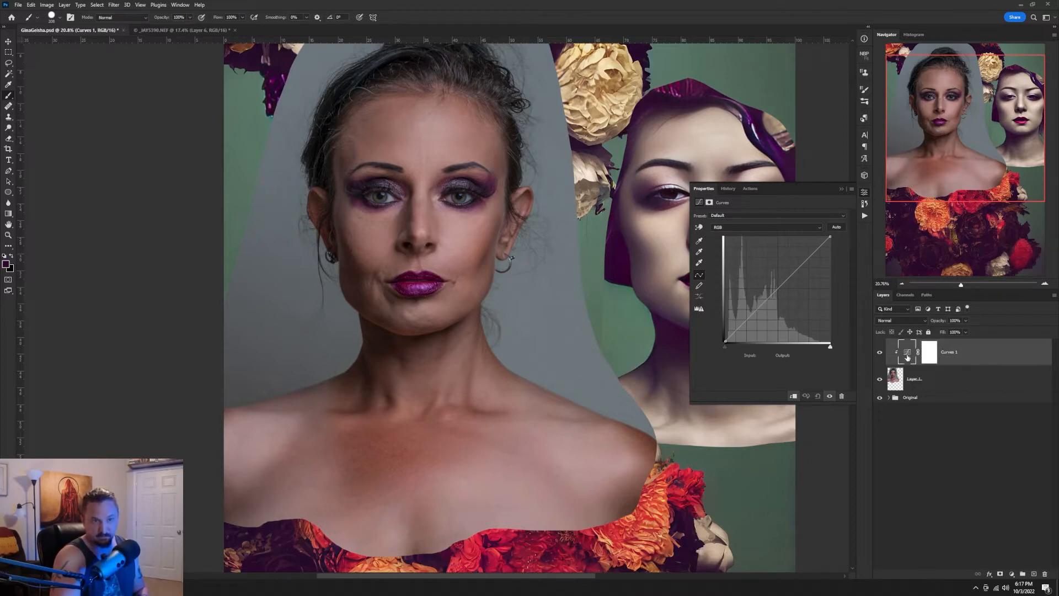
{"action": "left_click", "coordinate": [838, 229], "text": "alt"}
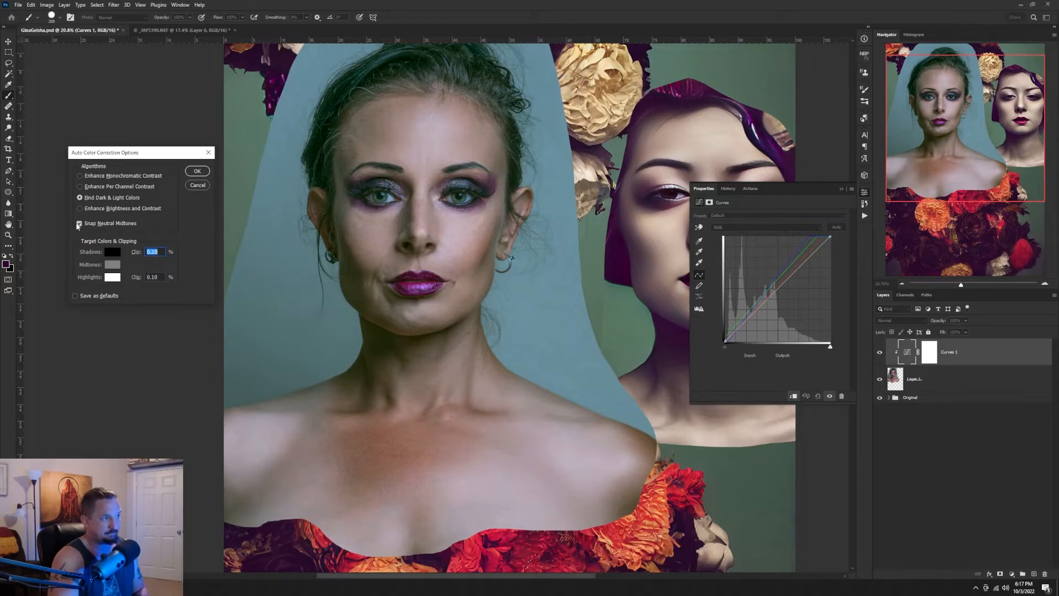
{"action": "left_click", "coordinate": [78, 223]}
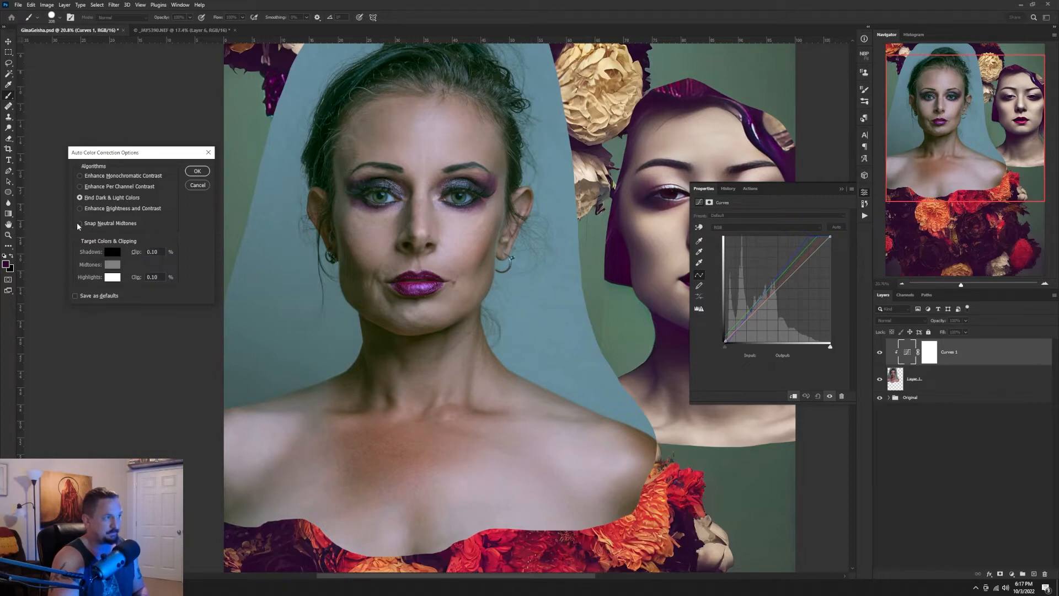
{"action": "left_click", "coordinate": [113, 252]}
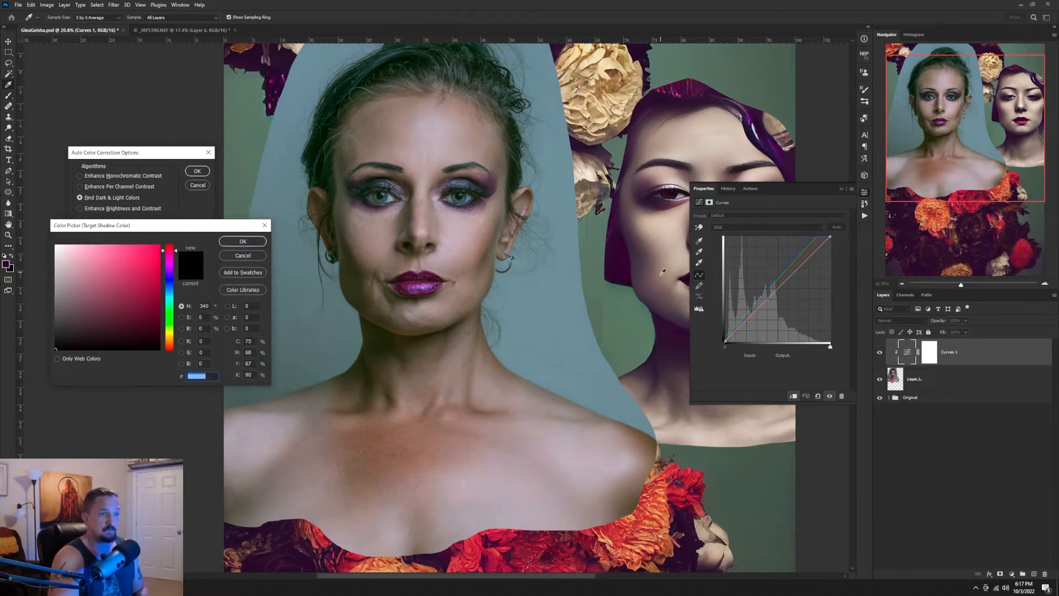
{"action": "left_click", "coordinate": [640, 263]}
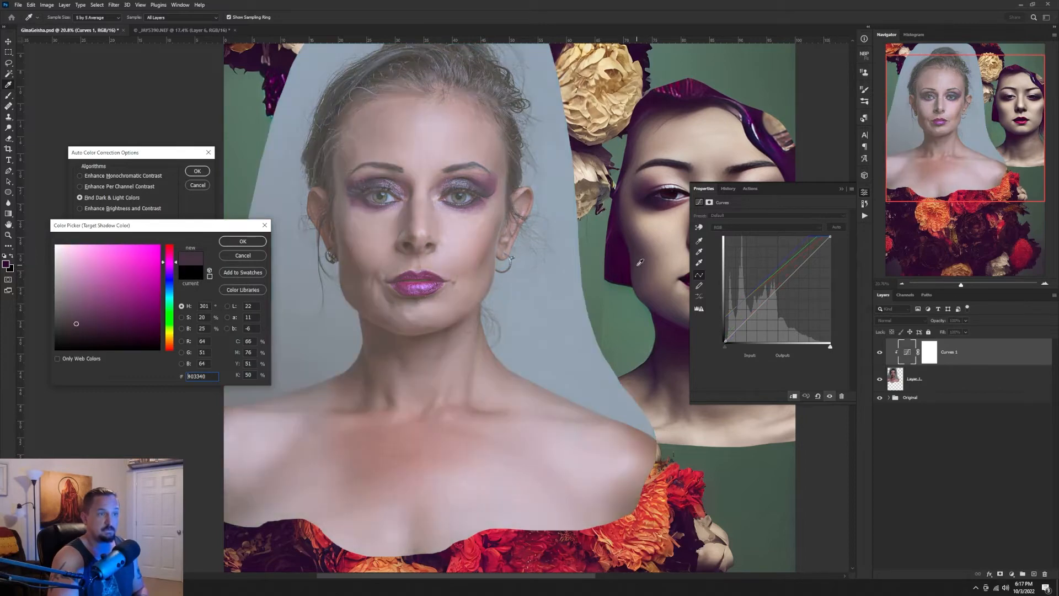
{"action": "left_click", "coordinate": [626, 262]}
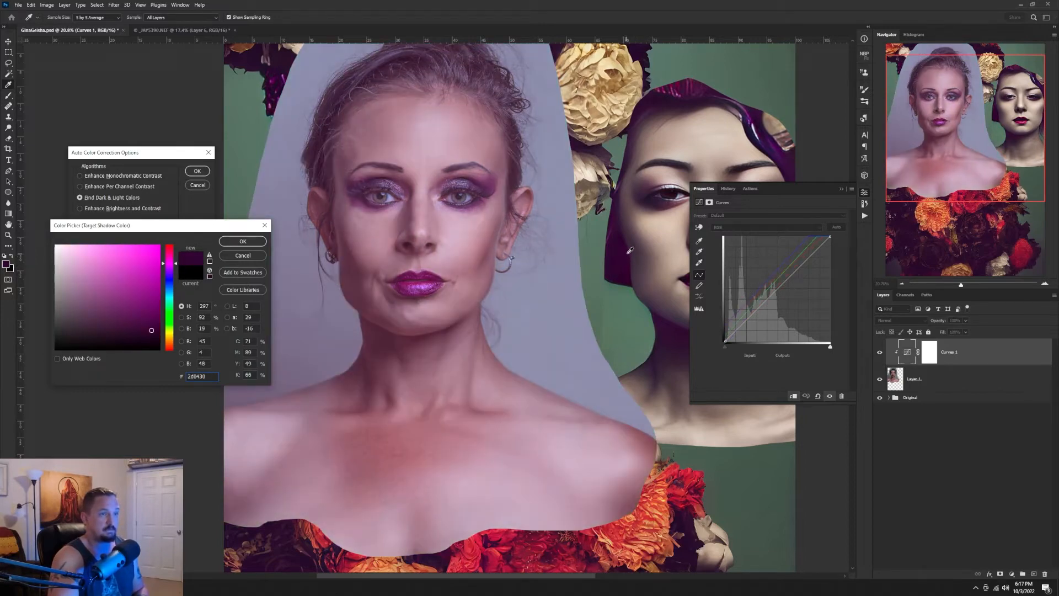
{"action": "left_click", "coordinate": [629, 251]}
{"action": "left_click", "coordinate": [628, 243]}
{"action": "left_click", "coordinate": [629, 249]}
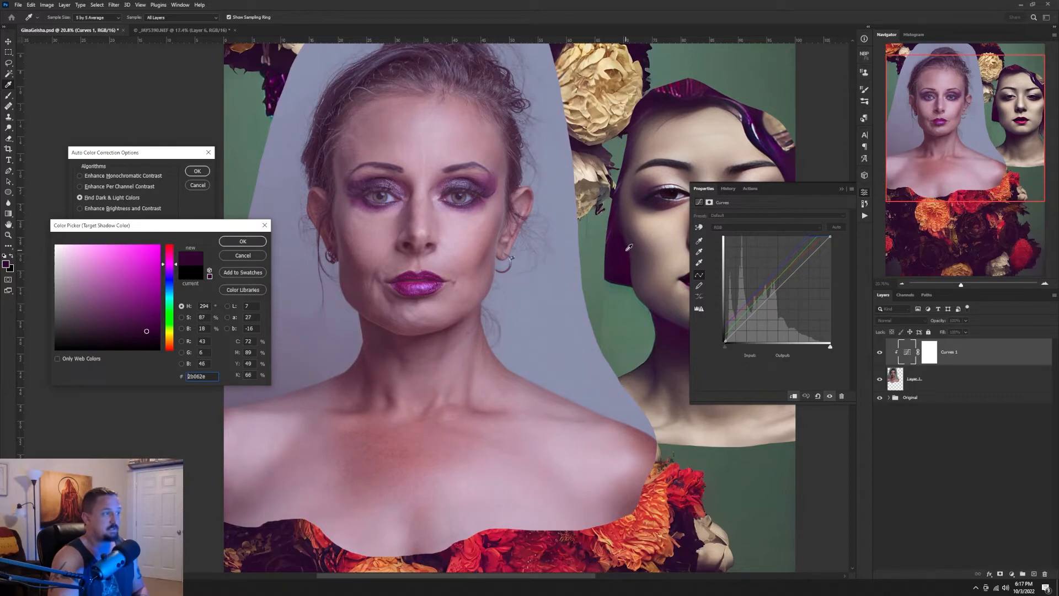
{"action": "left_click", "coordinate": [674, 327]}
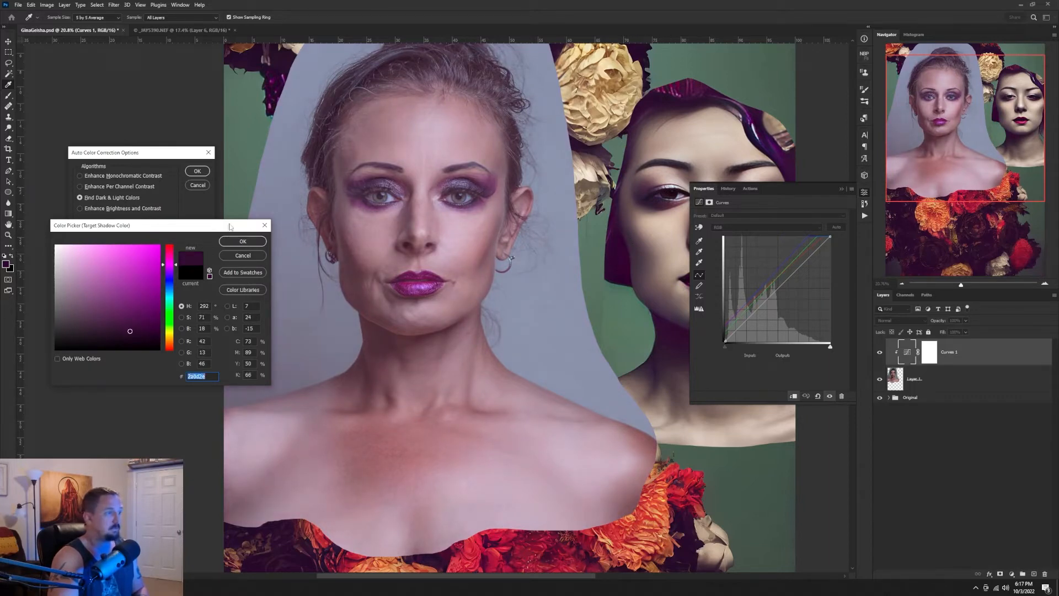
{"action": "left_click", "coordinate": [241, 244]}
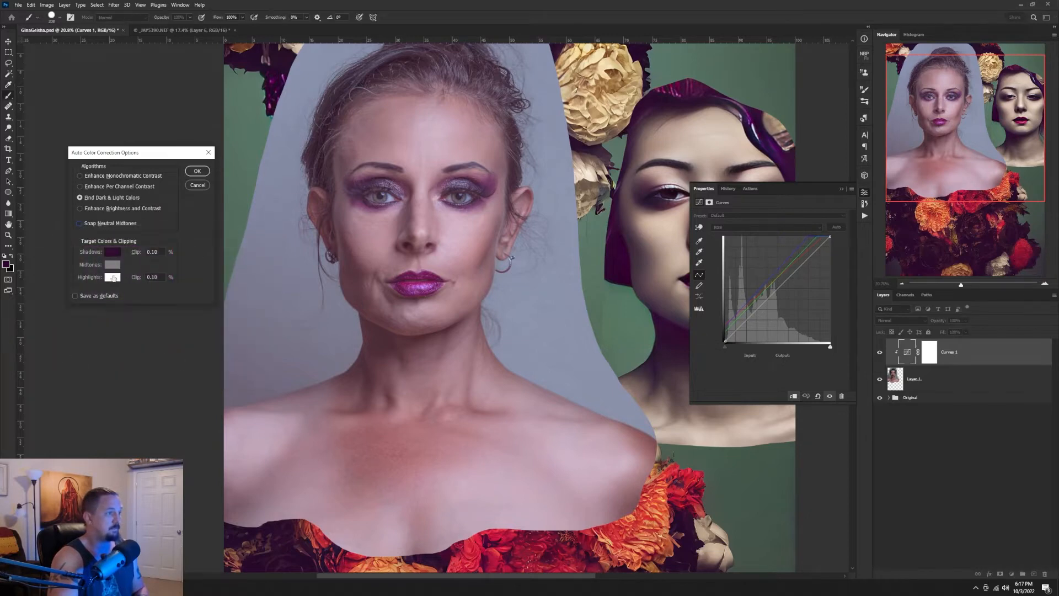
Try target colours sampled from the geisha's skin: d5c5b4 for highlights and 958375 for midtones.
{"action": "left_click", "coordinate": [113, 277]}
{"action": "left_click", "coordinate": [668, 225]}
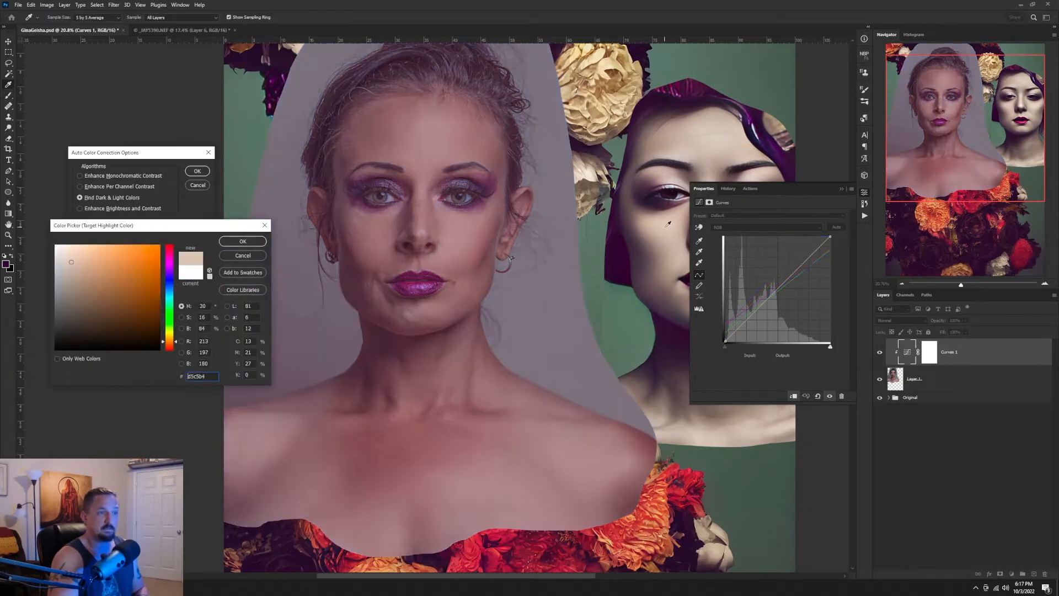
{"action": "left_click", "coordinate": [243, 241]}
{"action": "left_click", "coordinate": [113, 265]}
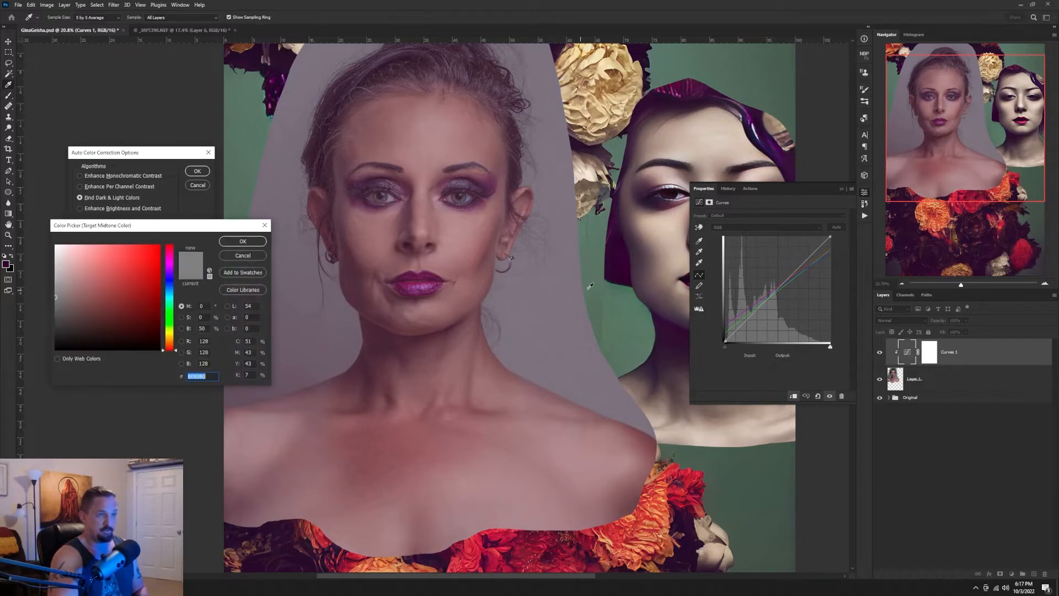
{"action": "left_click", "coordinate": [669, 279]}
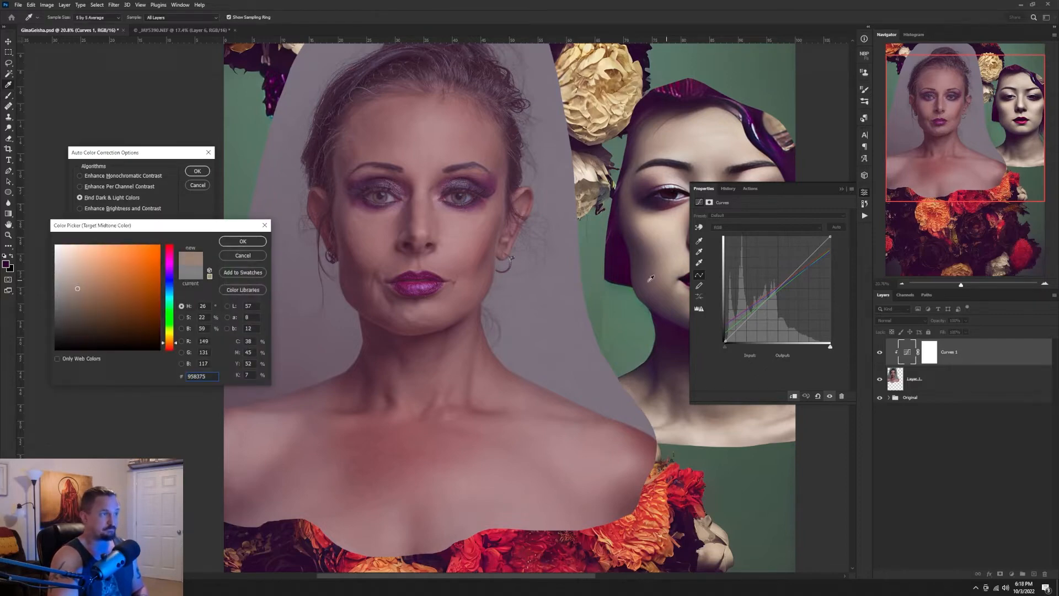
{"action": "left_click", "coordinate": [243, 241]}
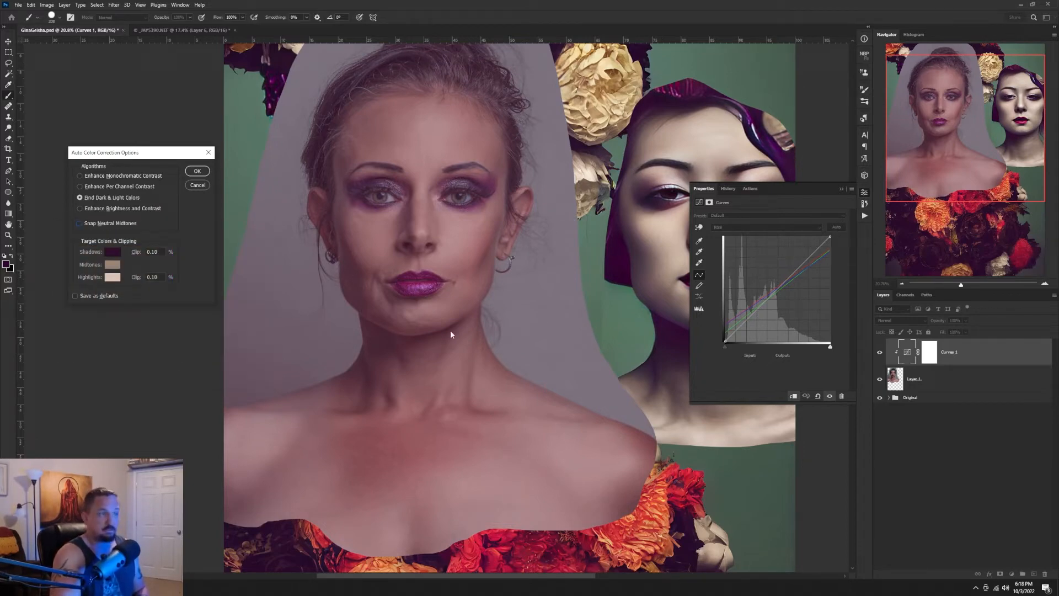
Discard the auto colour correction and delete the Curves adjustment layer.
{"action": "left_click", "coordinate": [199, 187]}
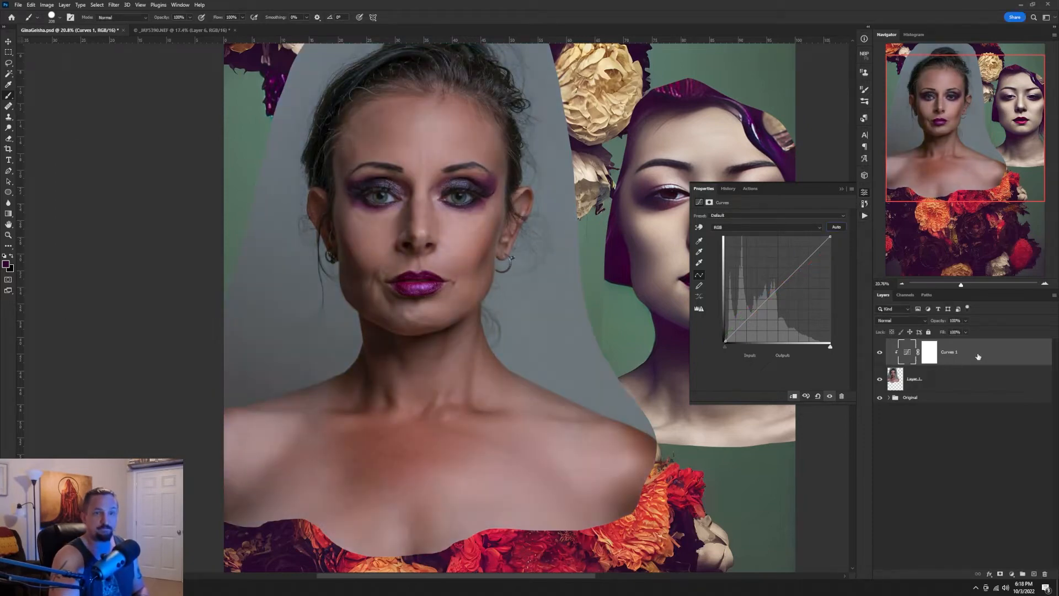
{"action": "left_click_drag", "start_coordinate": [978, 357], "coordinate": [1044, 575]}
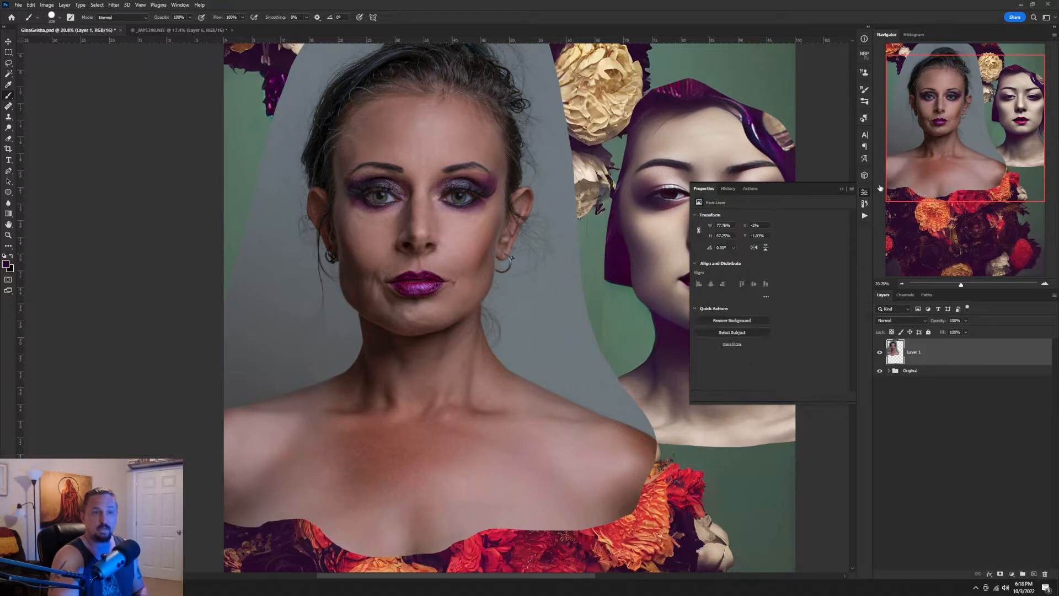
{"action": "left_click", "coordinate": [842, 189]}
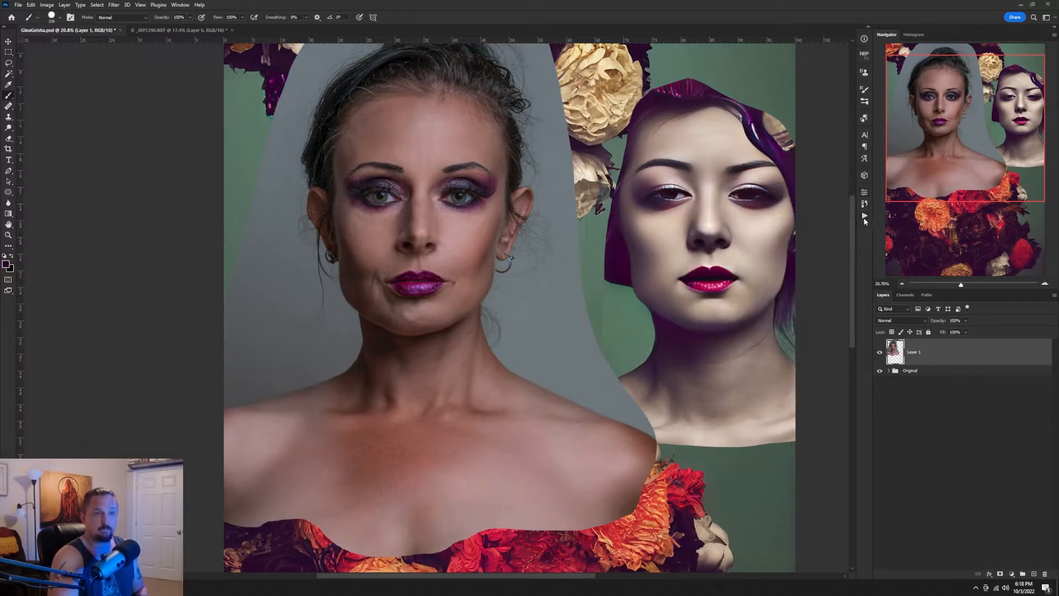
Run the Full Check action and make its layer group visible with all the layers inside it hidden.
{"action": "left_click", "coordinate": [865, 217]}
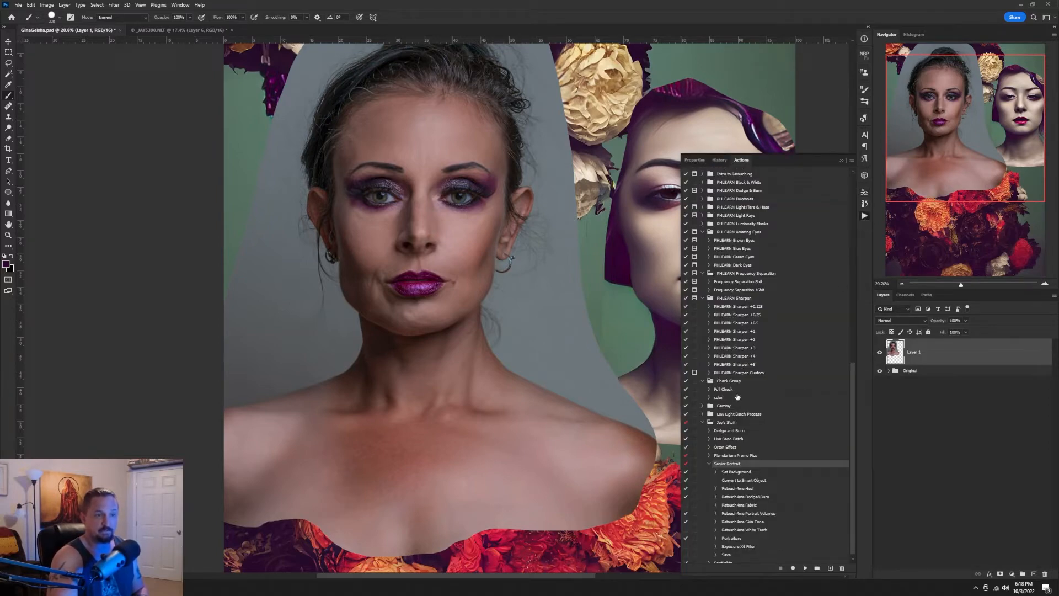
{"action": "left_click", "coordinate": [731, 390]}
{"action": "left_click", "coordinate": [805, 569]}
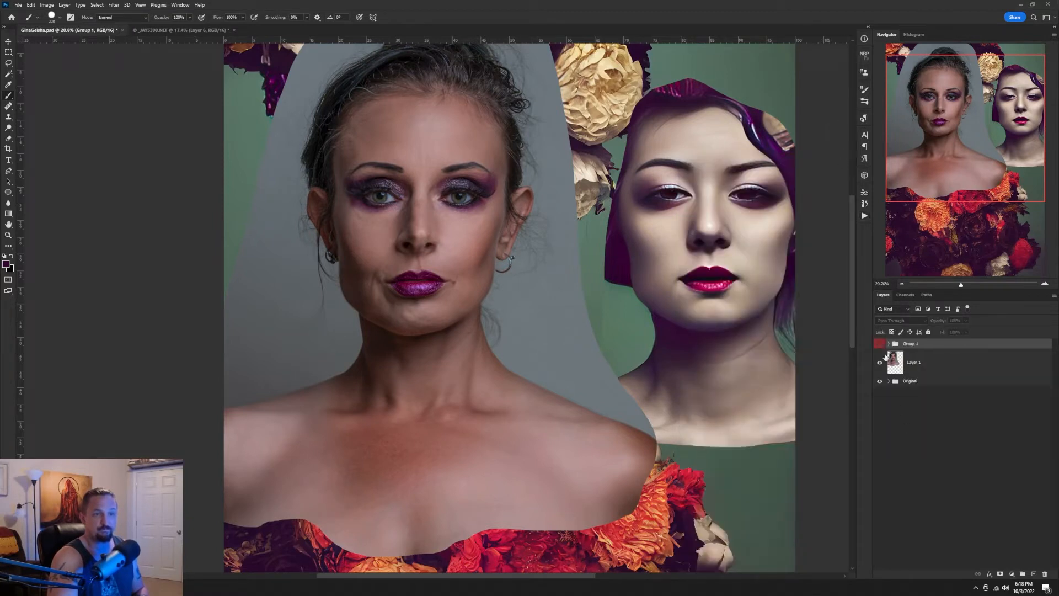
{"action": "left_click", "coordinate": [889, 344]}
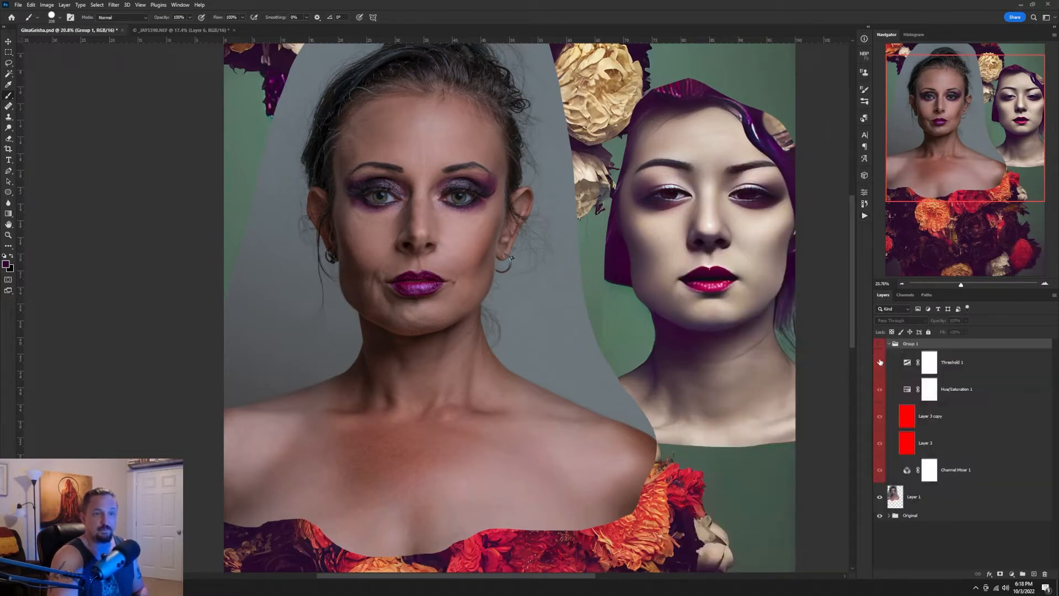
{"action": "left_click", "coordinate": [879, 343]}
{"action": "left_click_drag", "start_coordinate": [880, 362], "coordinate": [882, 470]}
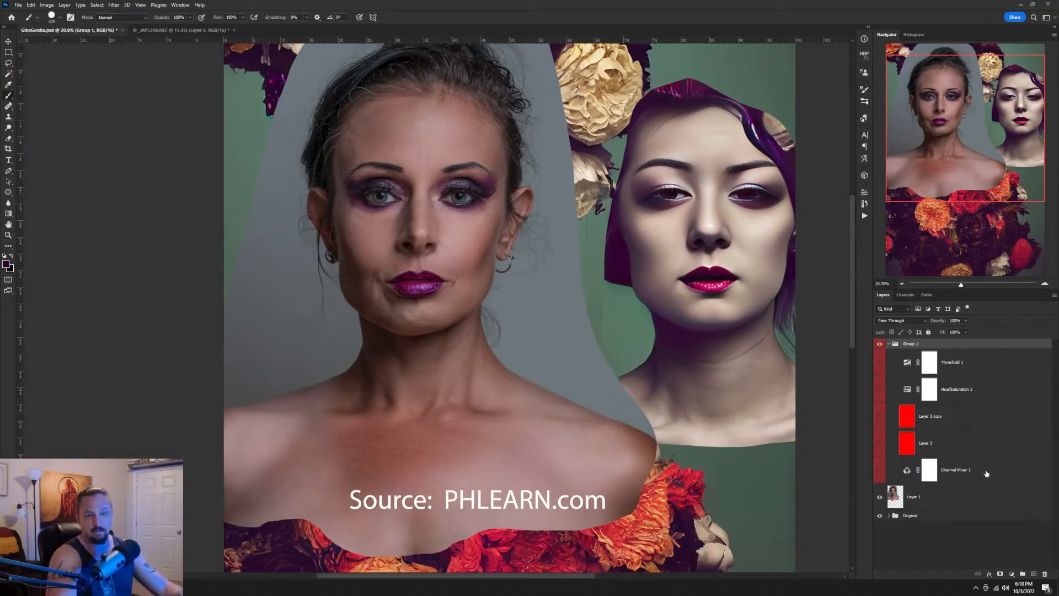
Preview the Channel Mixer, red Hue and red Luminosity check layers one at a time, hiding each again.
{"action": "left_click", "coordinate": [892, 472]}
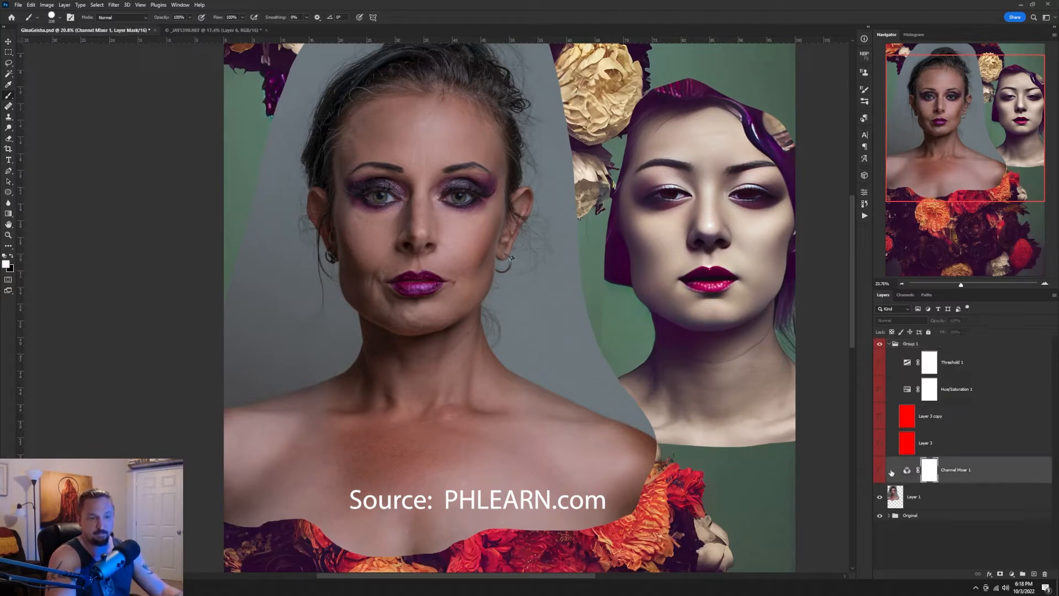
{"action": "left_click", "coordinate": [880, 471]}
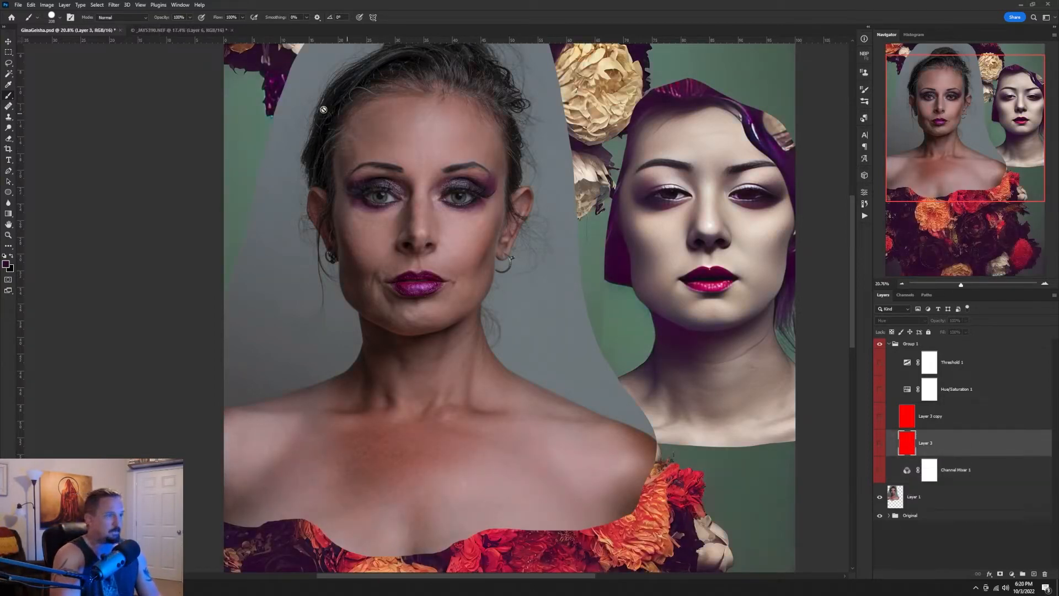
{"action": "left_click", "coordinate": [880, 443]}
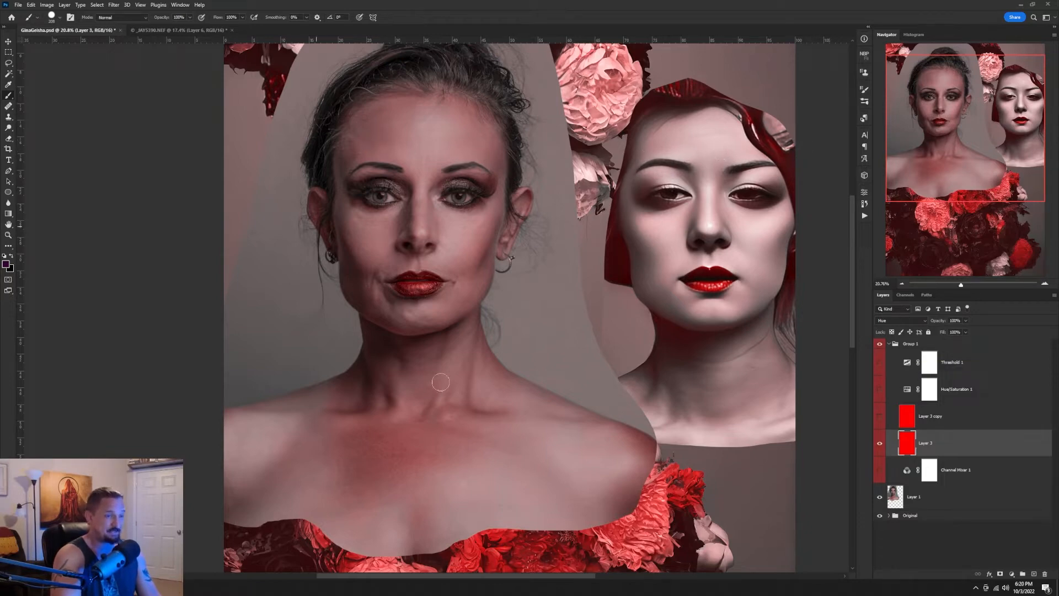
{"action": "left_click", "coordinate": [881, 445]}
{"action": "left_click", "coordinate": [952, 423]}
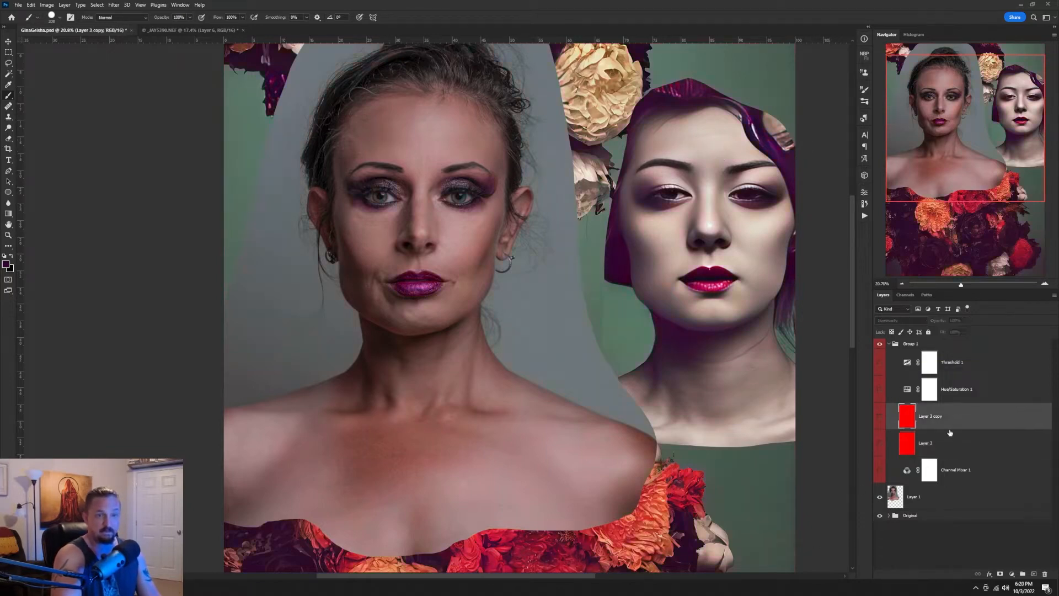
{"action": "left_click", "coordinate": [880, 417]}
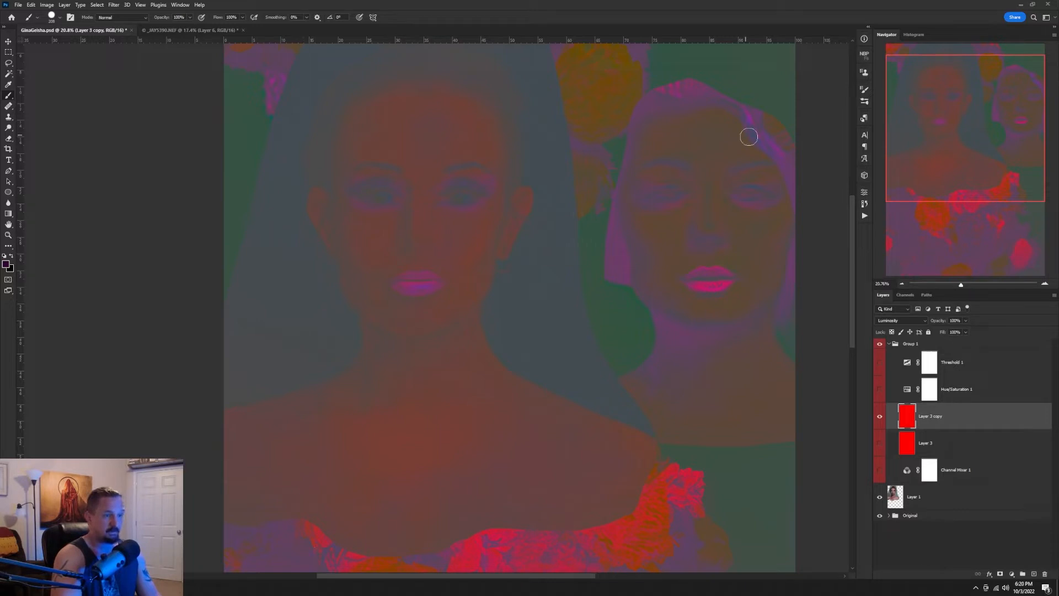
{"action": "left_click", "coordinate": [880, 417]}
Preview the Hue/Saturation check layer combined with the red Hue and Luminosity layers, and hide them all again.
{"action": "left_click", "coordinate": [880, 389]}
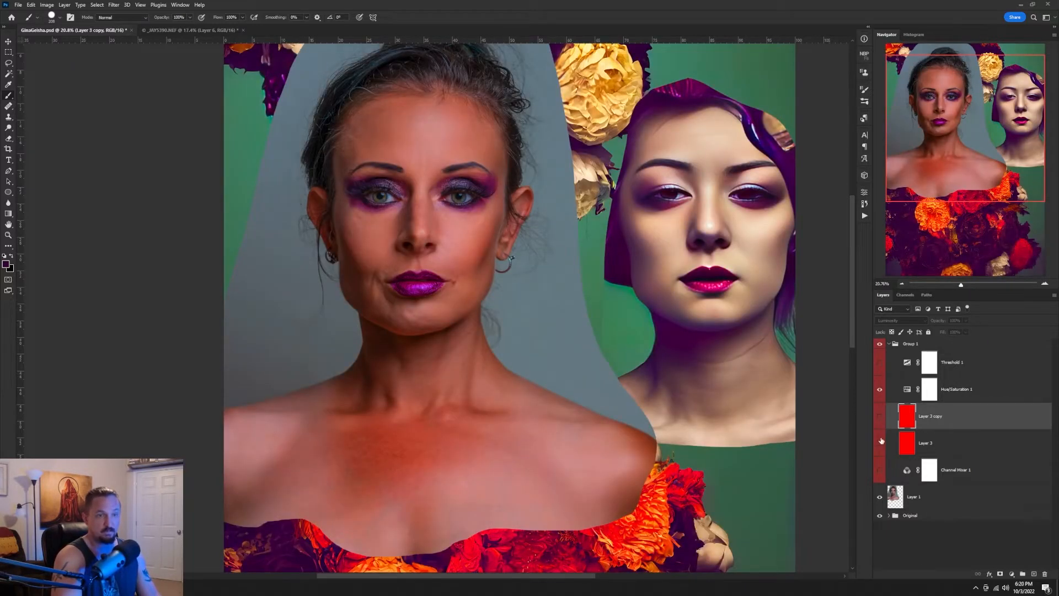
{"action": "left_click", "coordinate": [880, 444]}
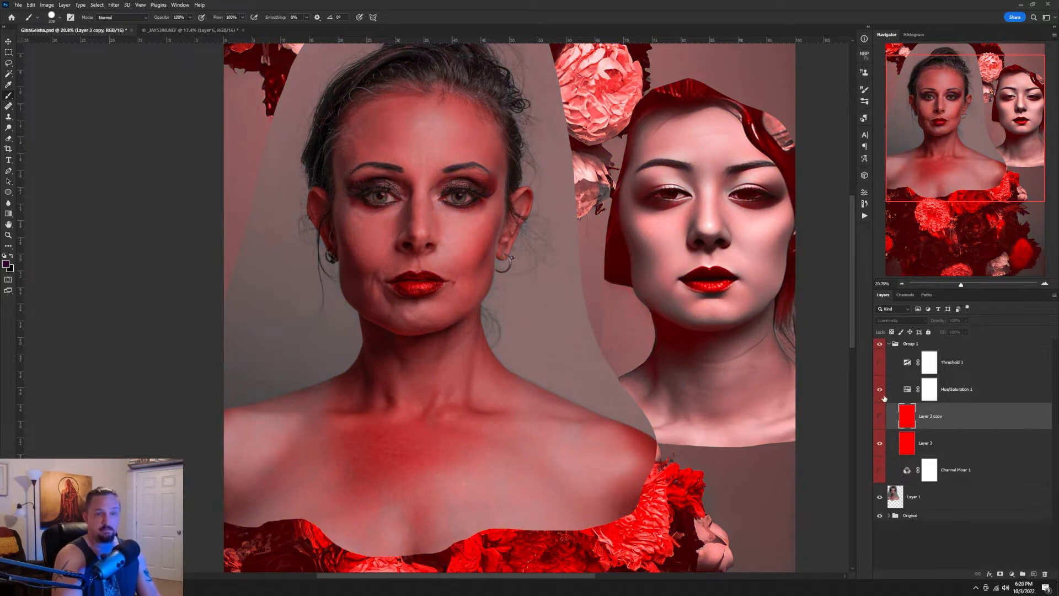
{"action": "left_click", "coordinate": [880, 444]}
{"action": "left_click", "coordinate": [880, 389]}
{"action": "left_click", "coordinate": [880, 416]}
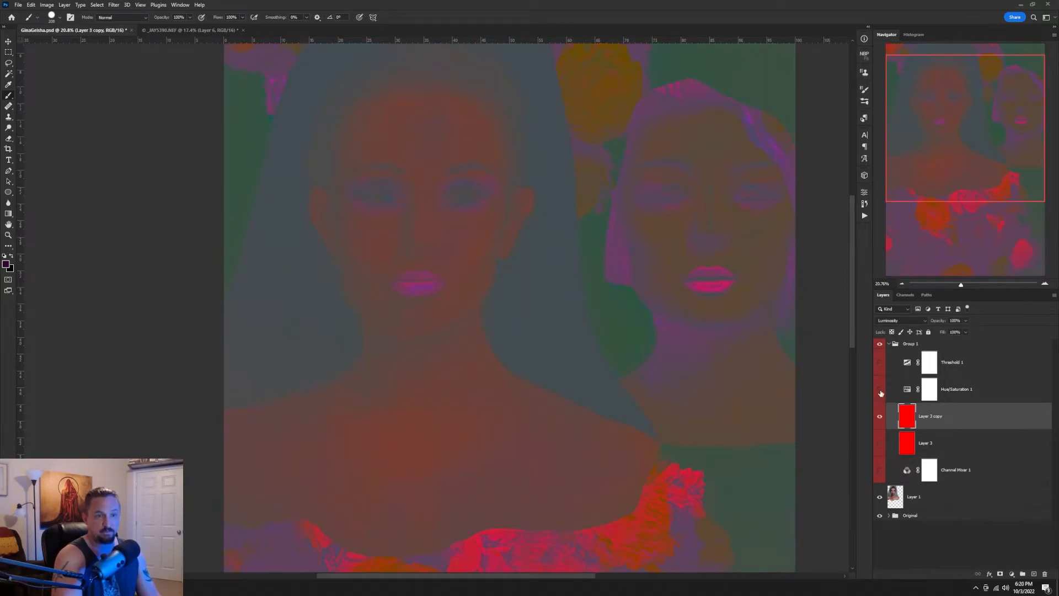
{"action": "left_click", "coordinate": [880, 390]}
{"action": "left_click", "coordinate": [880, 390]}
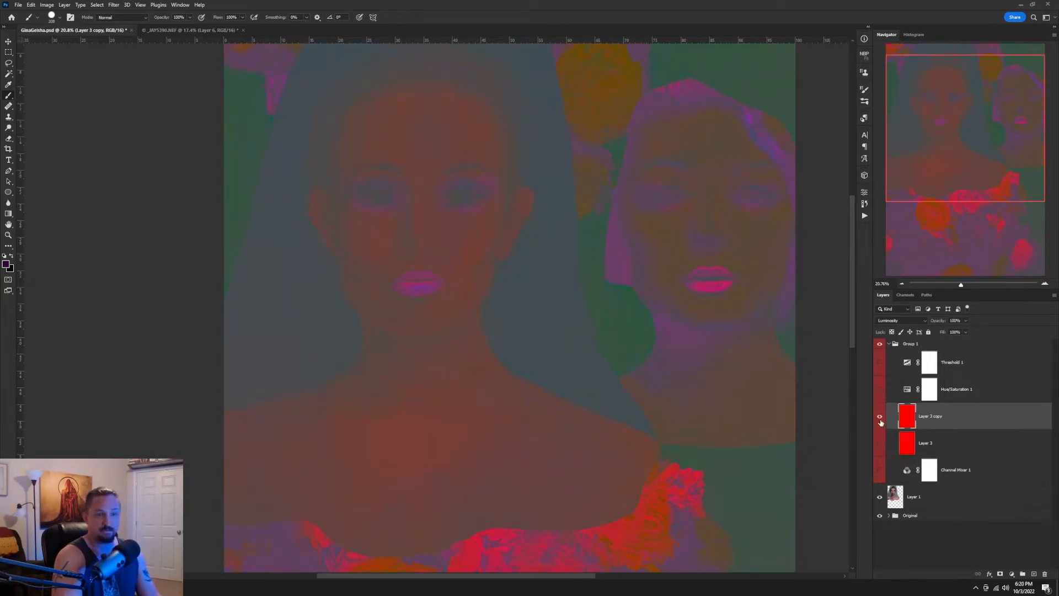
{"action": "left_click", "coordinate": [880, 417]}
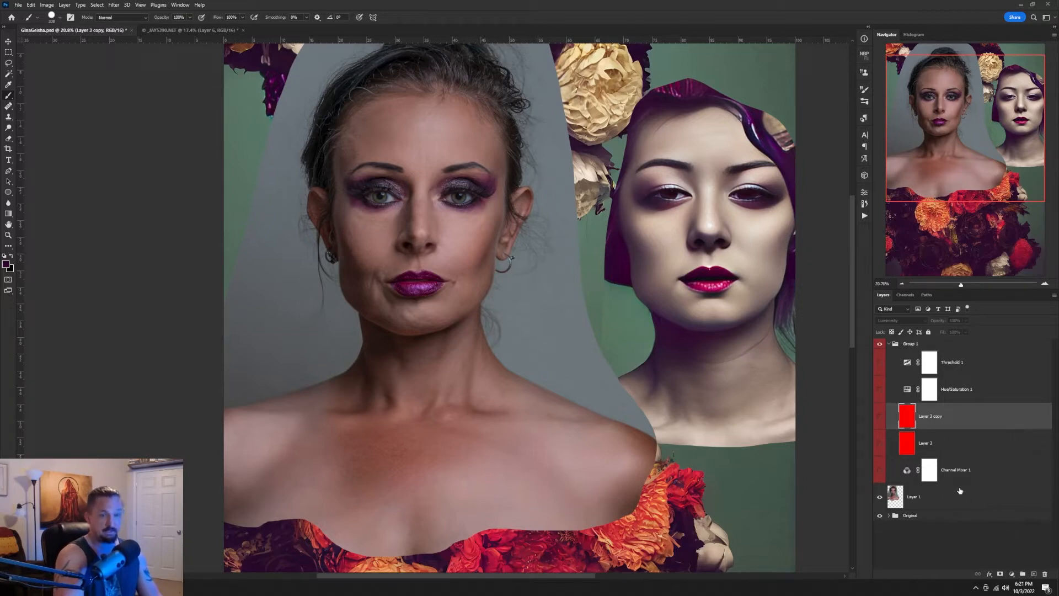
Turn on the Channel Mixer check layer and add a Curves adjustment layer directly above Layer 1.
{"action": "left_click", "coordinate": [1000, 476]}
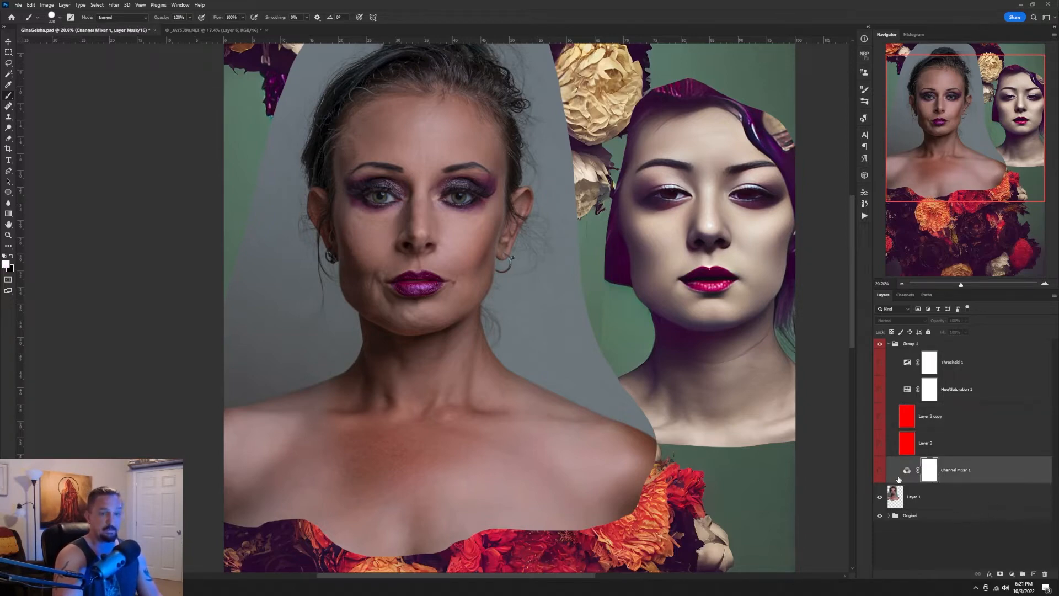
{"action": "left_click", "coordinate": [880, 471]}
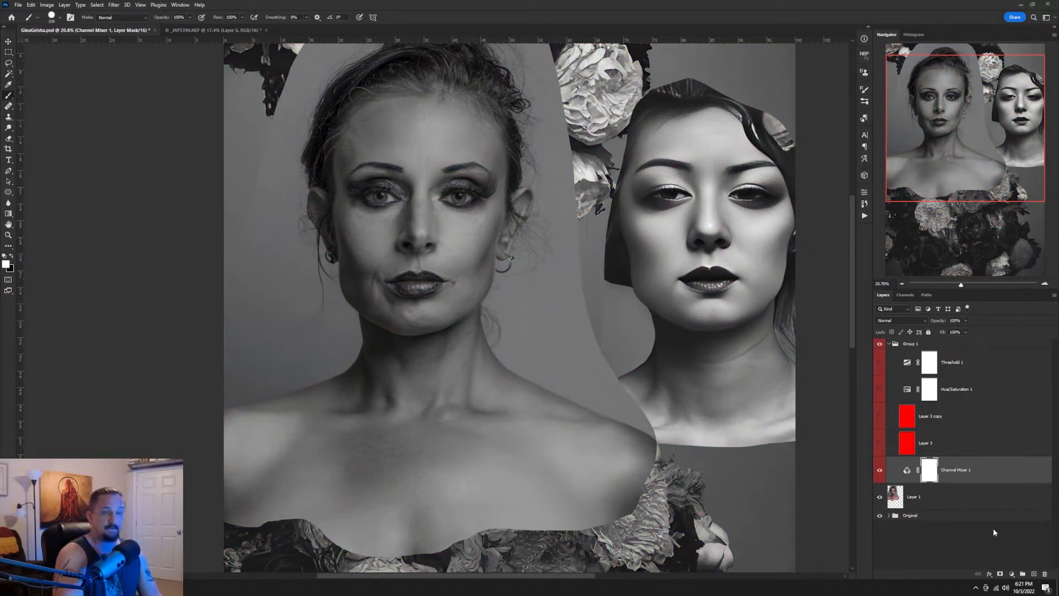
{"action": "left_click", "coordinate": [951, 504]}
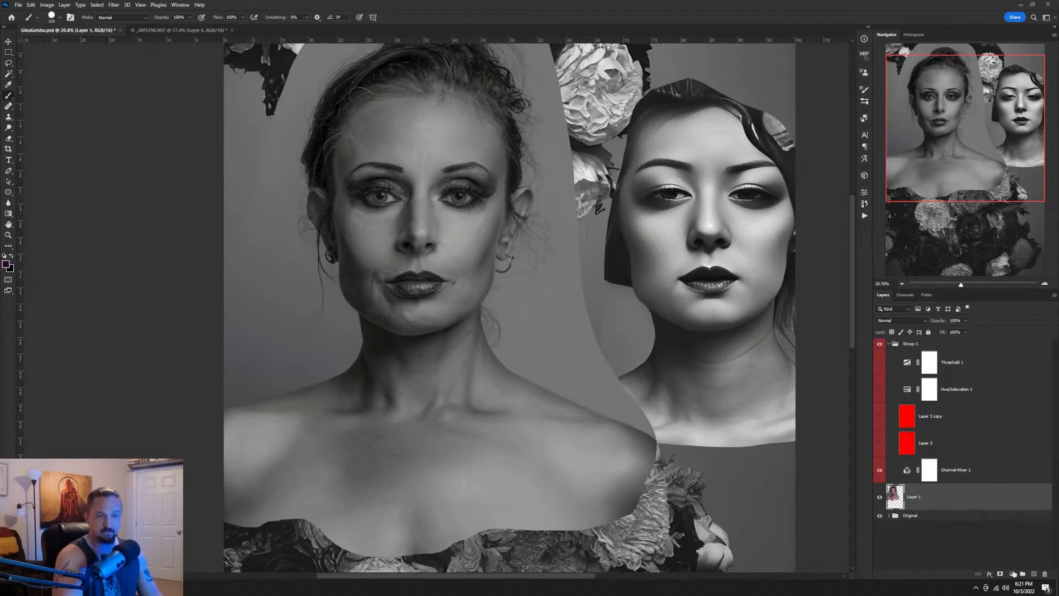
{"action": "left_click", "coordinate": [1014, 574]}
{"action": "left_click", "coordinate": [1018, 510]}
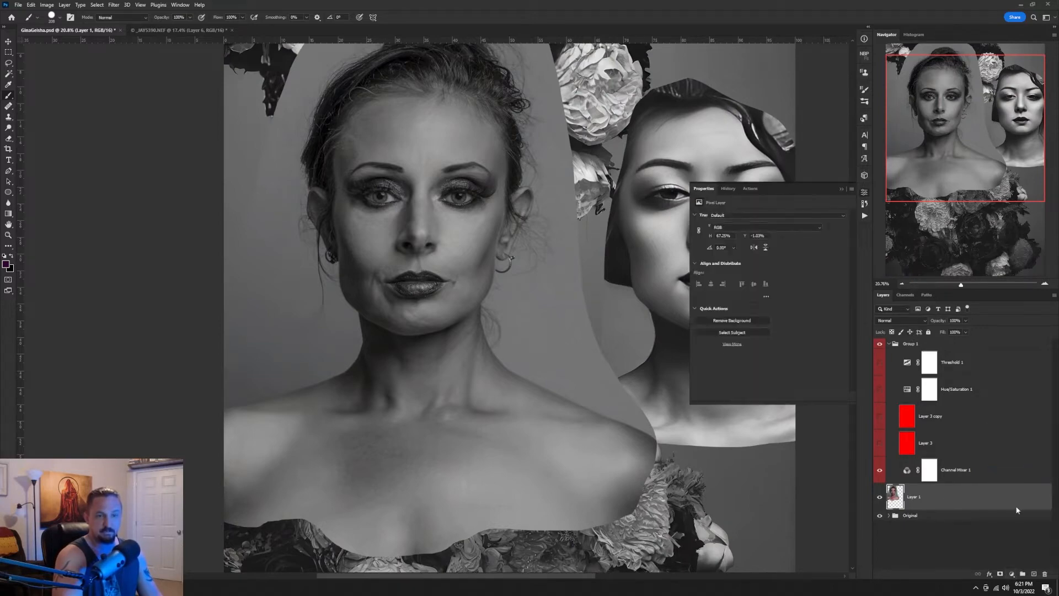
{"action": "left_click", "coordinate": [949, 527]}
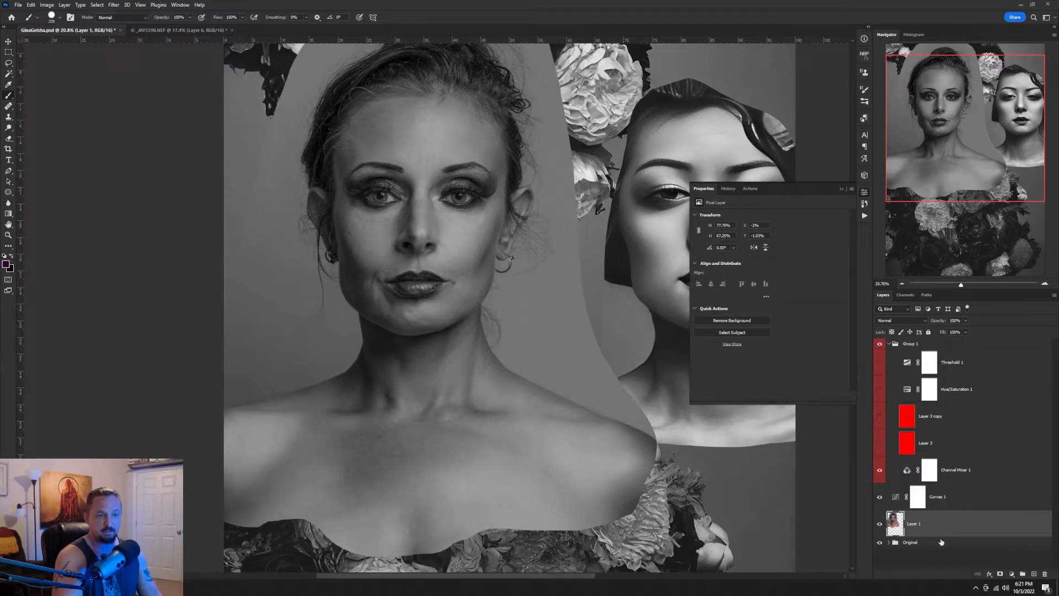
Clip the Curves adjustment to Layer 1 and hide the Channel Mixer check layer to return to the colour view.
{"action": "left_click", "coordinate": [946, 499]}
{"action": "left_click", "coordinate": [794, 397]}
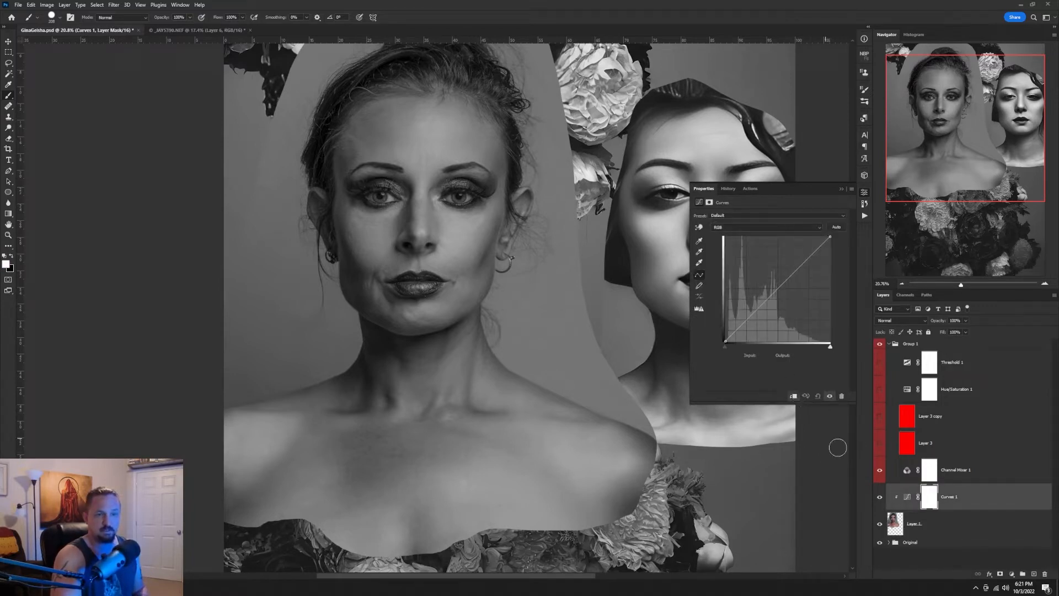
{"action": "left_click", "coordinate": [840, 189]}
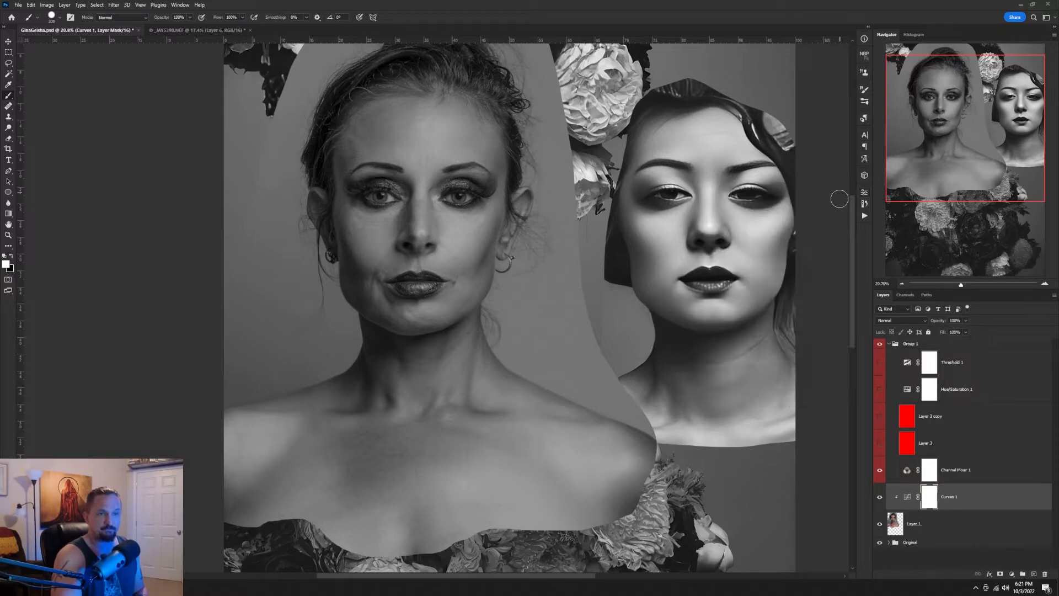
{"action": "left_click", "coordinate": [880, 470]}
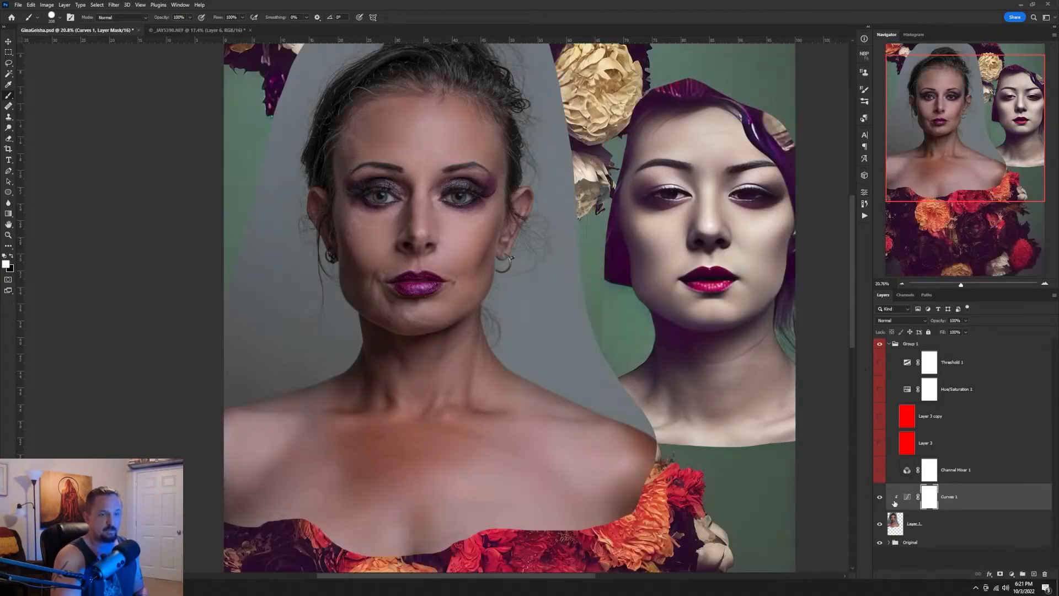
Examine the red, green and blue channels one at a time, comparing the model's tones with the geisha's.
{"action": "left_click", "coordinate": [905, 296]}
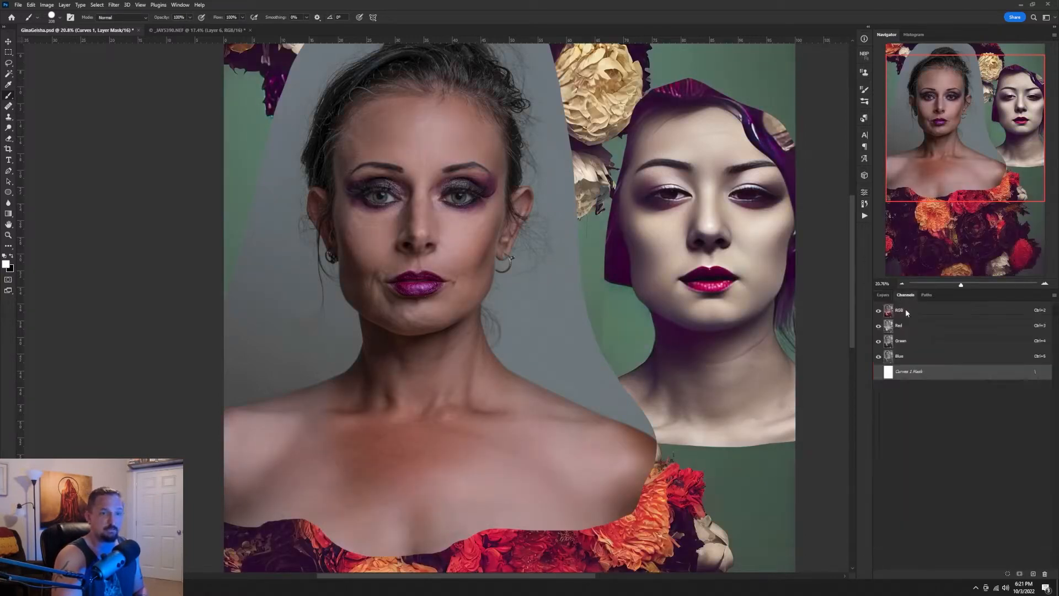
{"action": "left_click", "coordinate": [922, 312]}
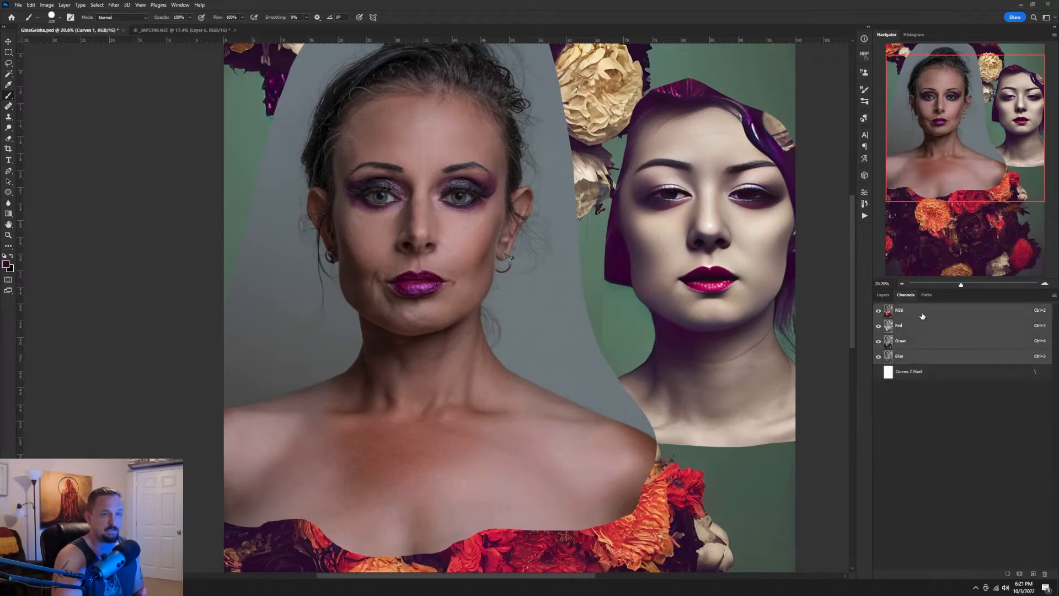
{"action": "left_click", "coordinate": [923, 330]}
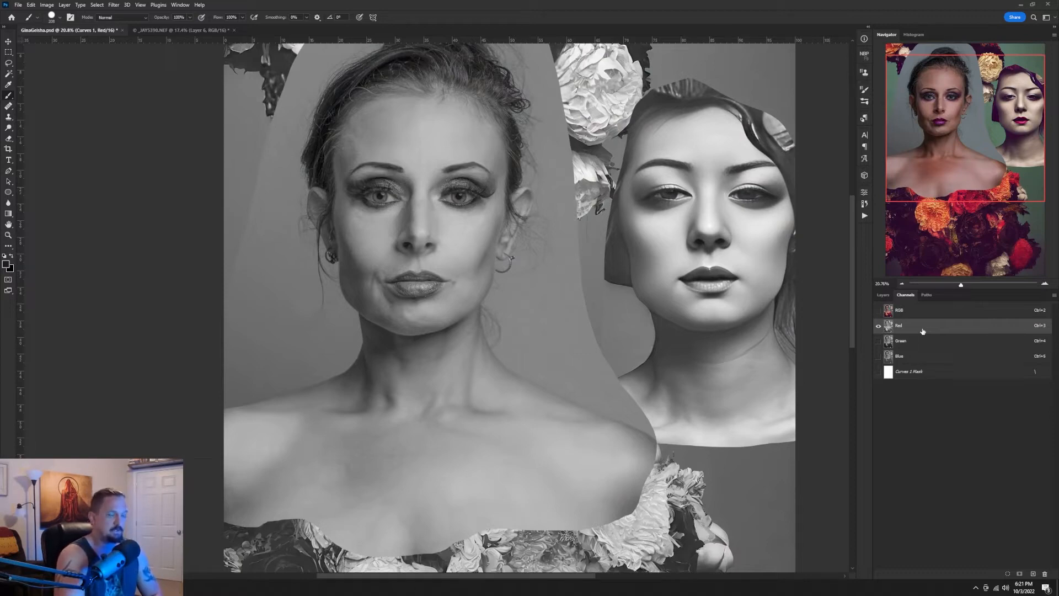
{"action": "left_click", "coordinate": [925, 344]}
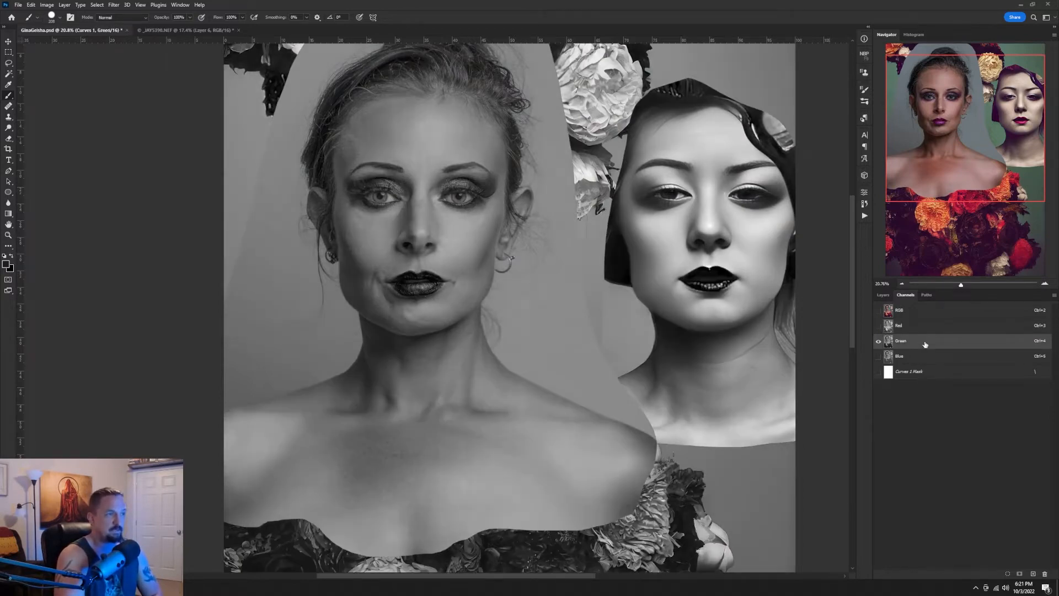
{"action": "left_click", "coordinate": [920, 358]}
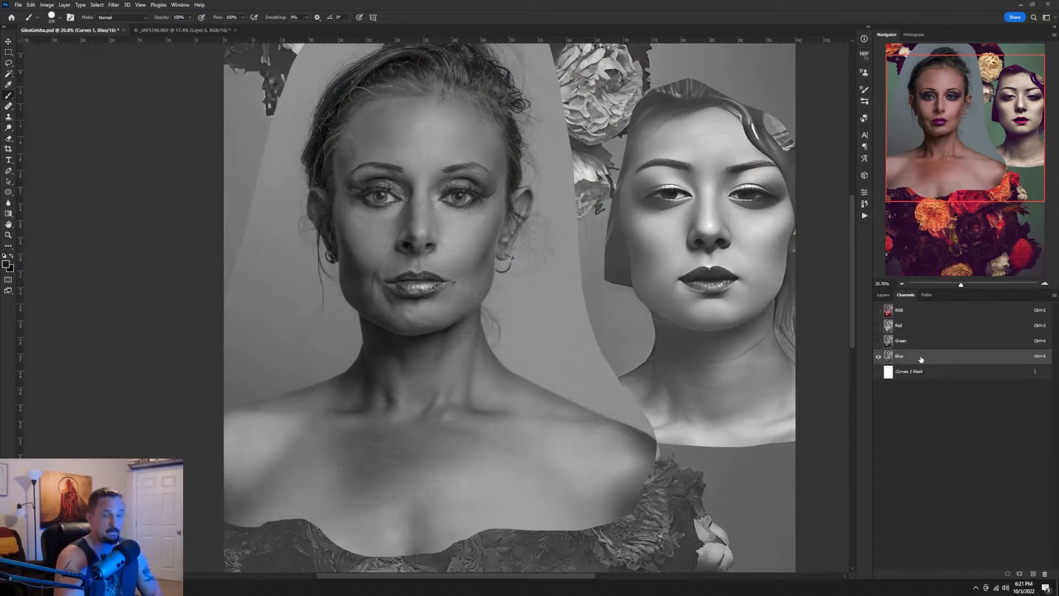
{"action": "left_click", "coordinate": [921, 327]}
{"action": "left_click", "coordinate": [927, 343]}
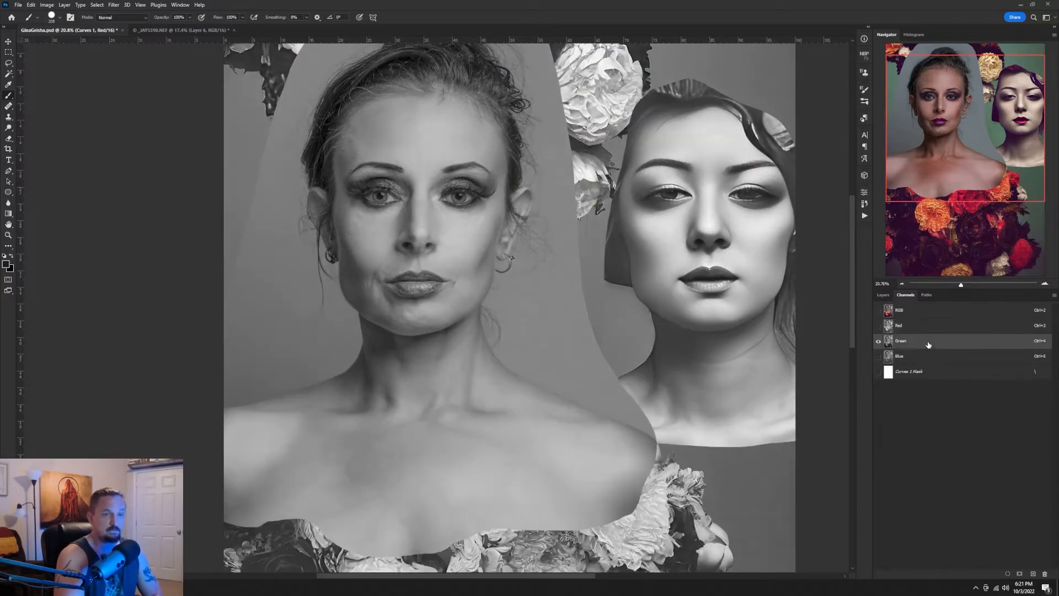
{"action": "left_click", "coordinate": [931, 358]}
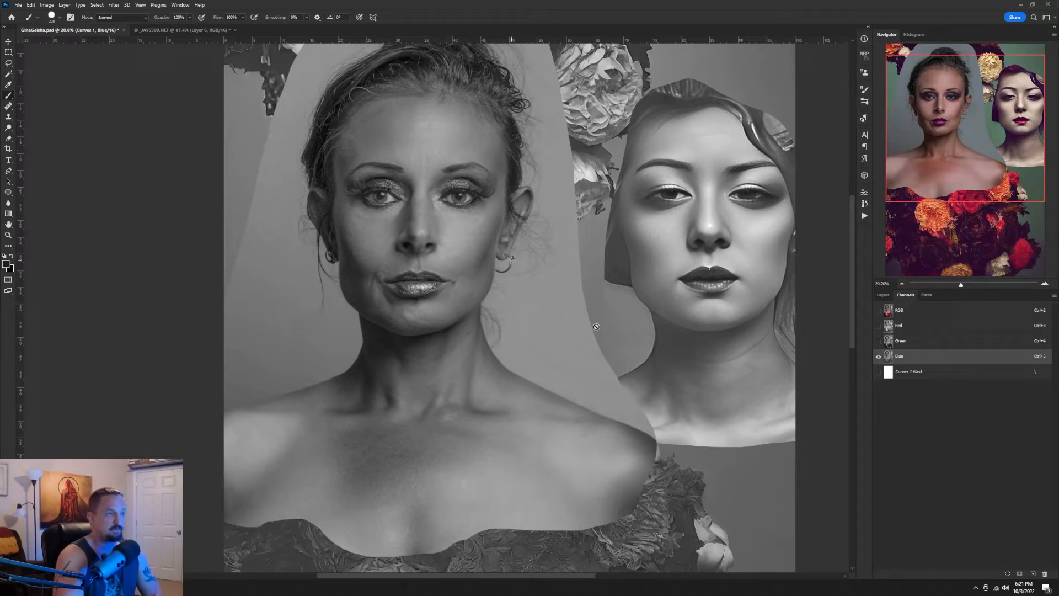
Show only the red channel and open the Curves 1 settings beside the canvas, with the Red curve and on-image adjustment active.
{"action": "left_click", "coordinate": [900, 326]}
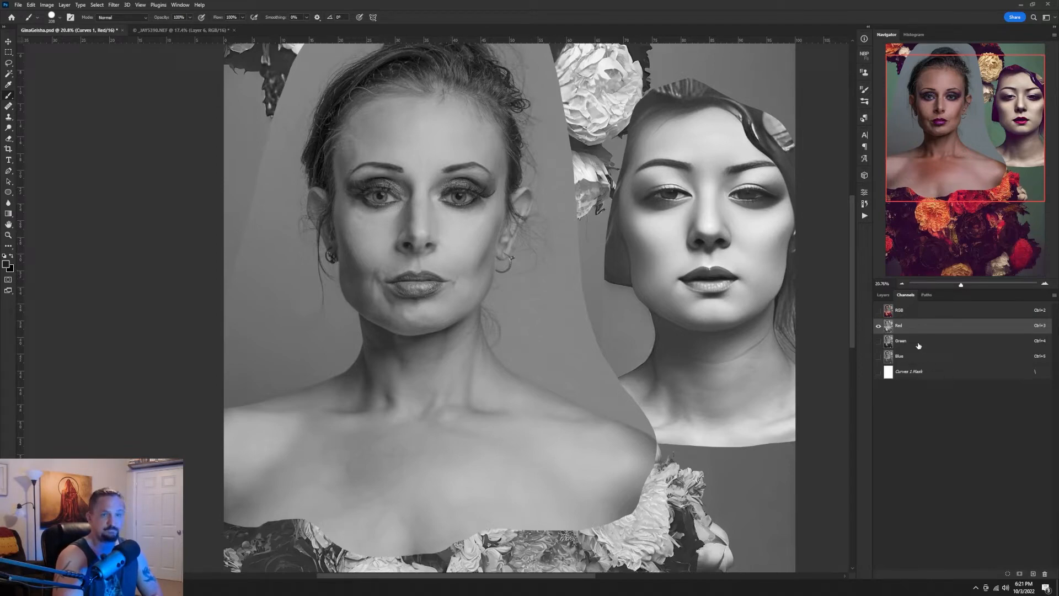
{"action": "left_click", "coordinate": [883, 295]}
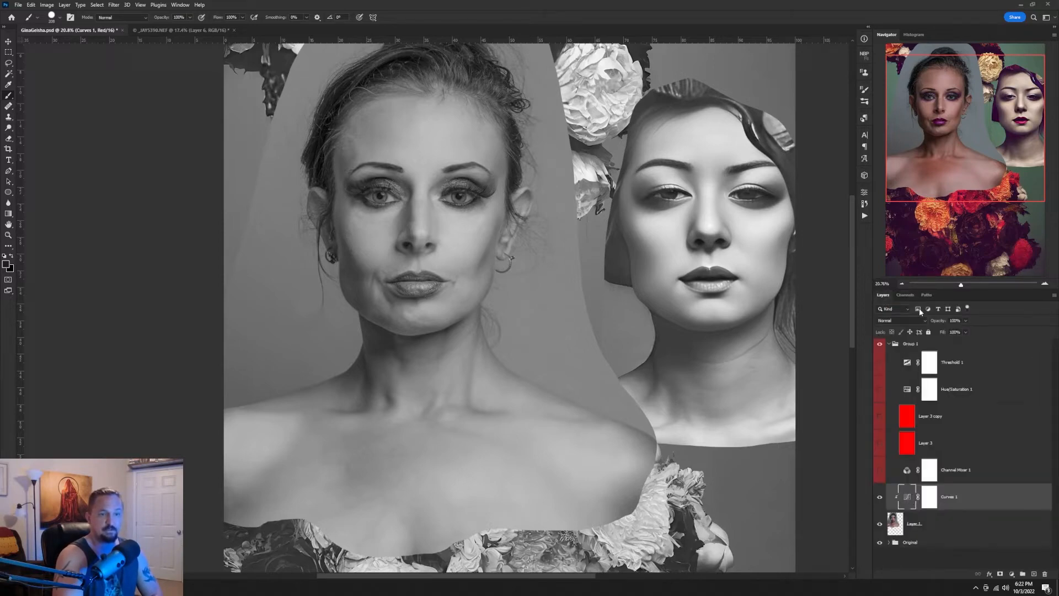
{"action": "left_click", "coordinate": [905, 295]}
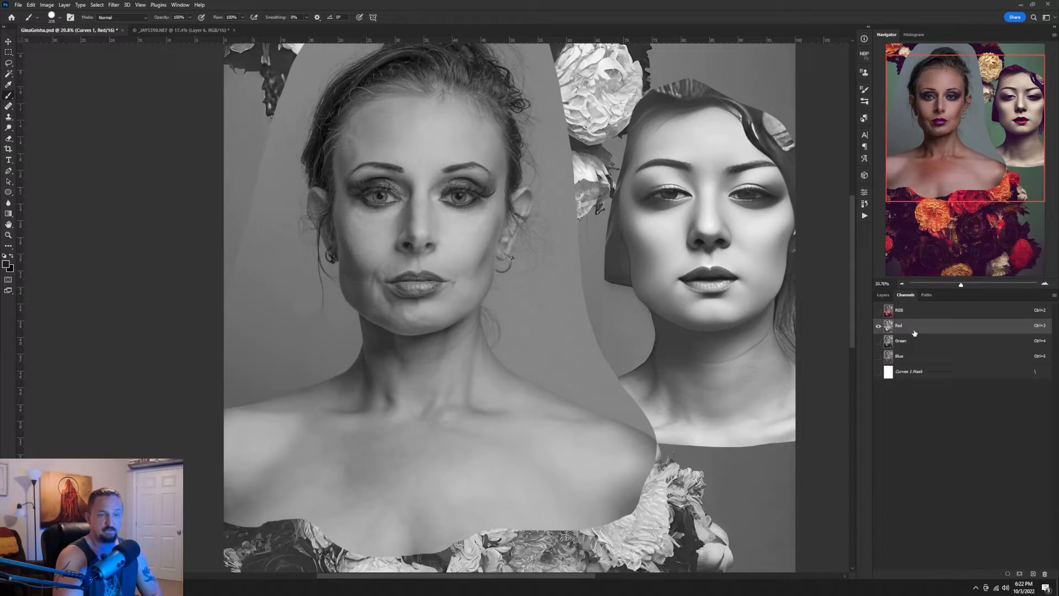
{"action": "left_click", "coordinate": [884, 295]}
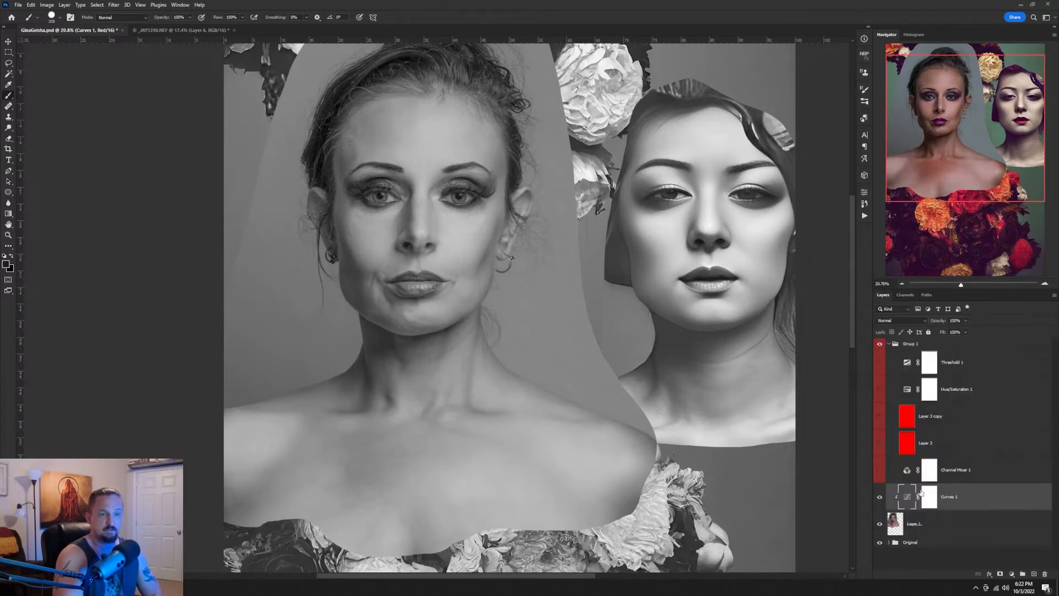
{"action": "double_click", "coordinate": [908, 498]}
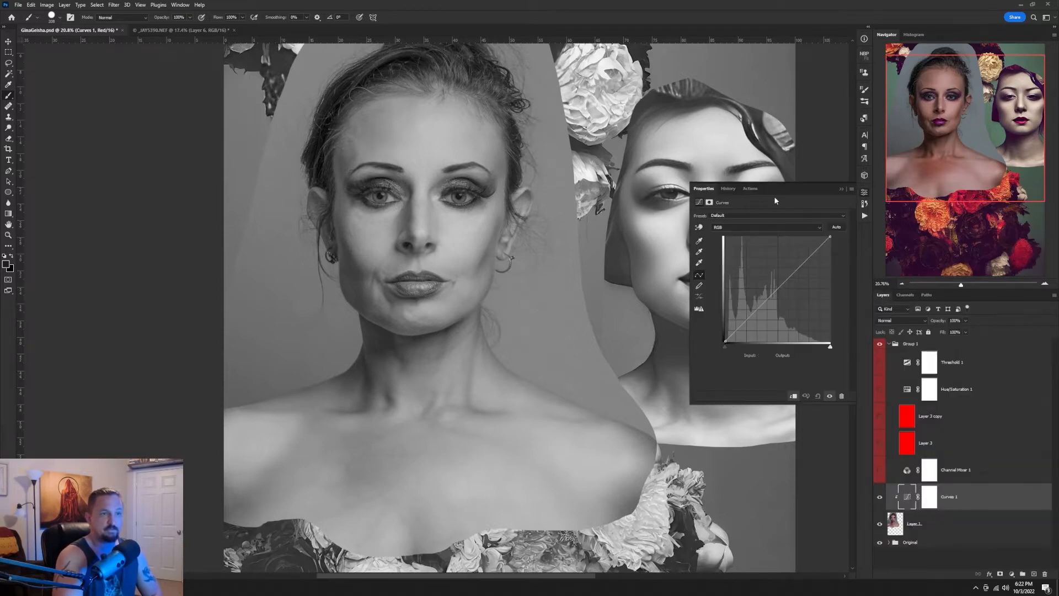
{"action": "left_click_drag", "start_coordinate": [767, 191], "coordinate": [122, 274]}
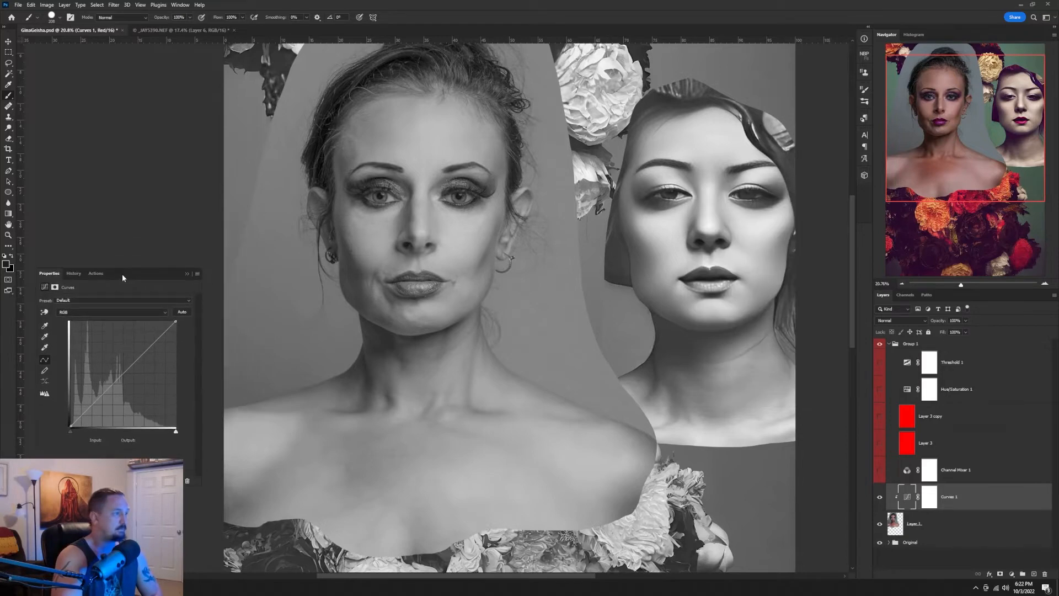
{"action": "left_click", "coordinate": [117, 313]}
{"action": "left_click", "coordinate": [110, 326]}
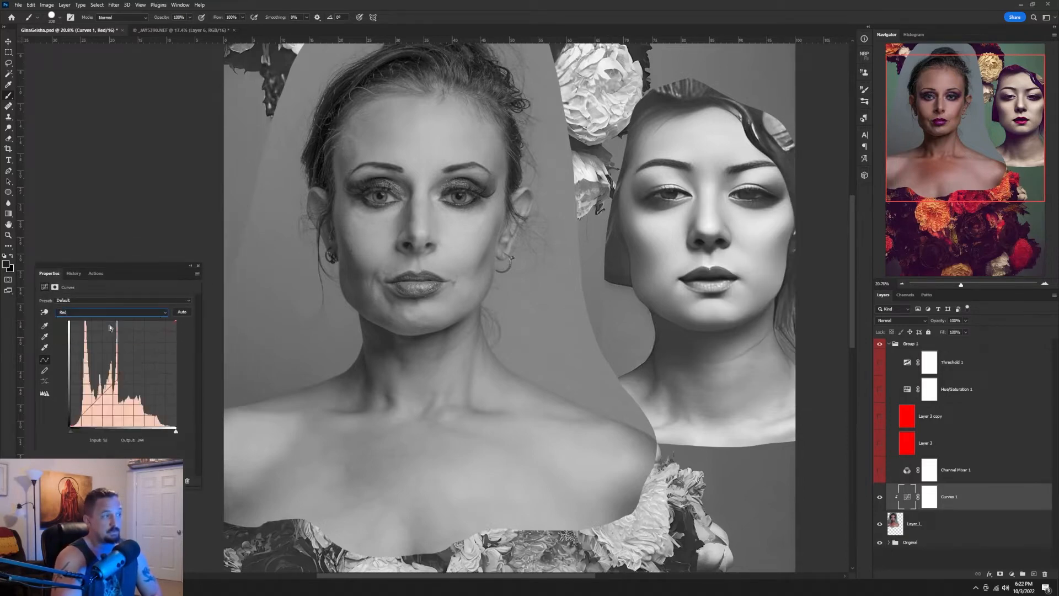
{"action": "left_click", "coordinate": [45, 313]}
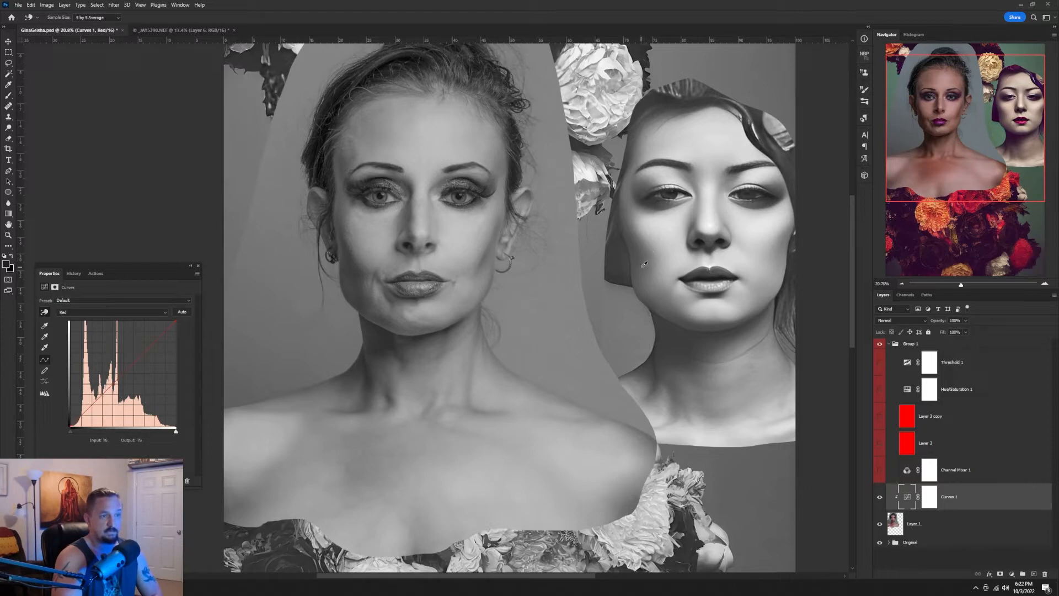
Lift the Red curve at the model's cheek shadow, input 42 to about 51, and fine-tune it at the highlight under her eye.
{"action": "left_click", "coordinate": [353, 277]}
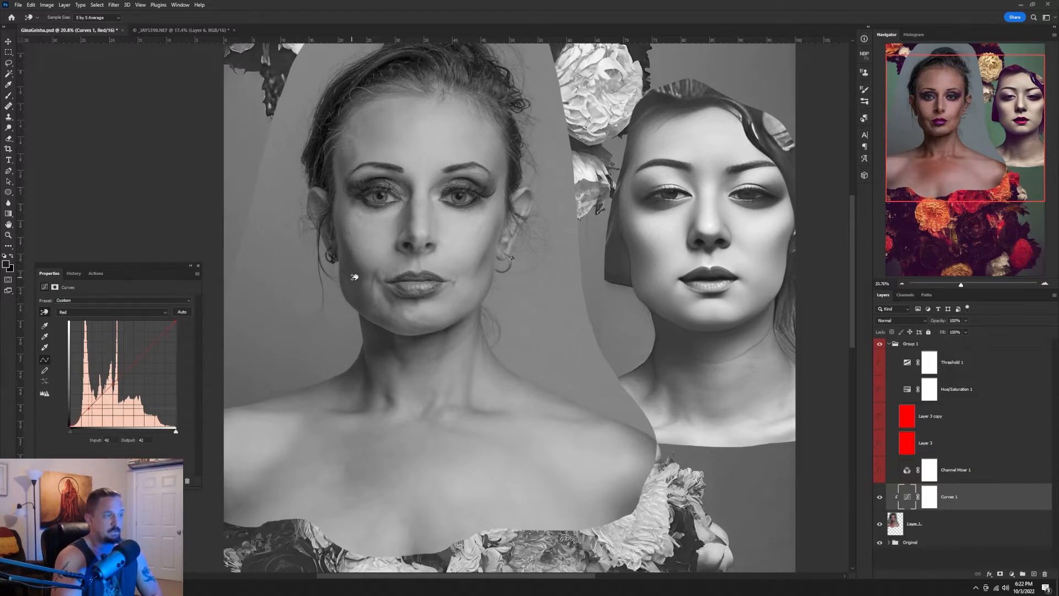
{"action": "left_click_drag", "start_coordinate": [353, 276], "coordinate": [353, 273]}
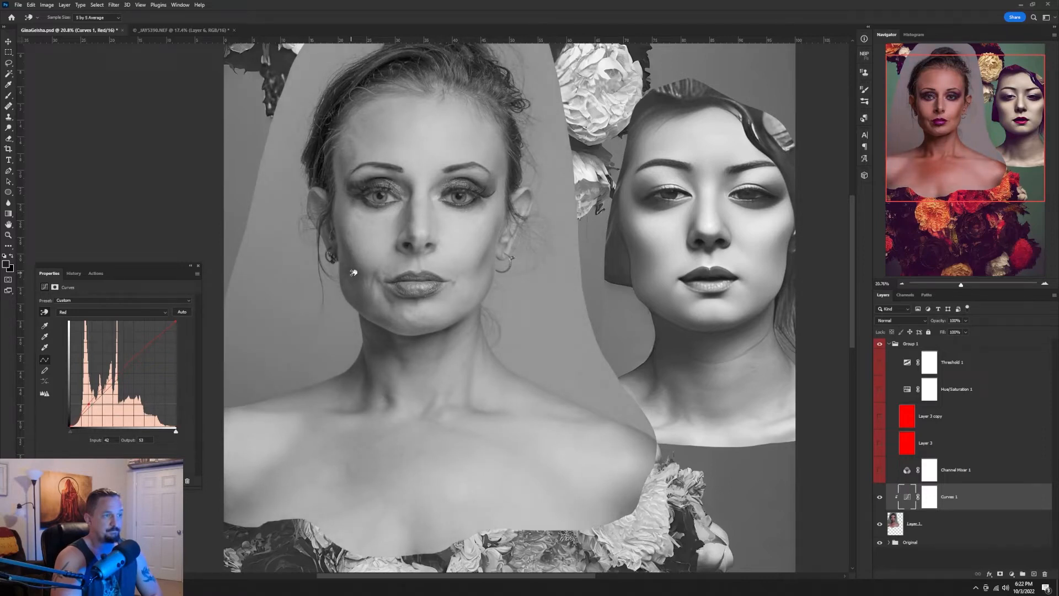
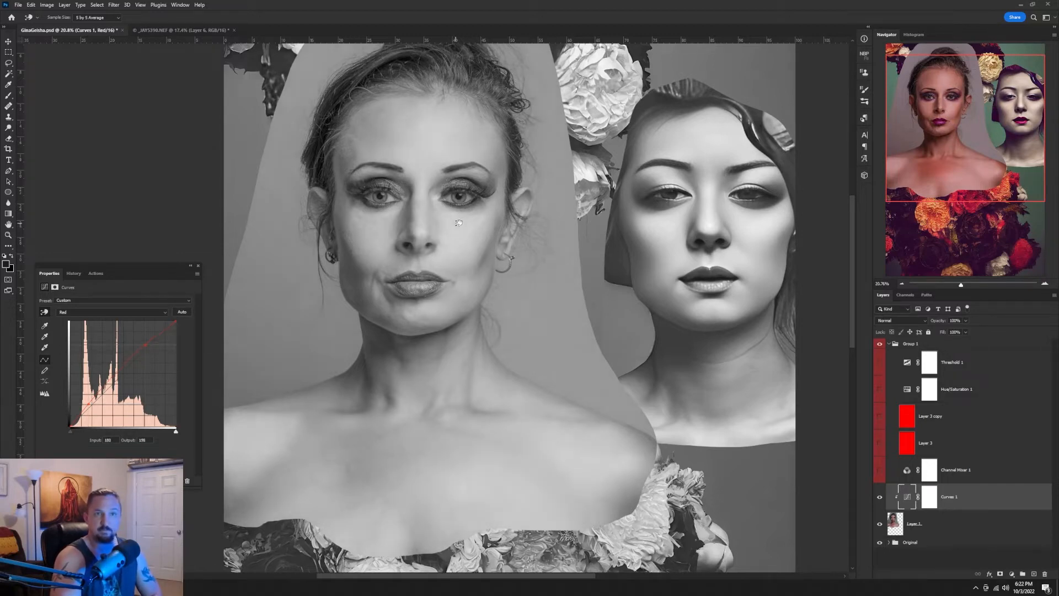
{"action": "left_click_drag", "start_coordinate": [458, 223], "coordinate": [459, 225]}
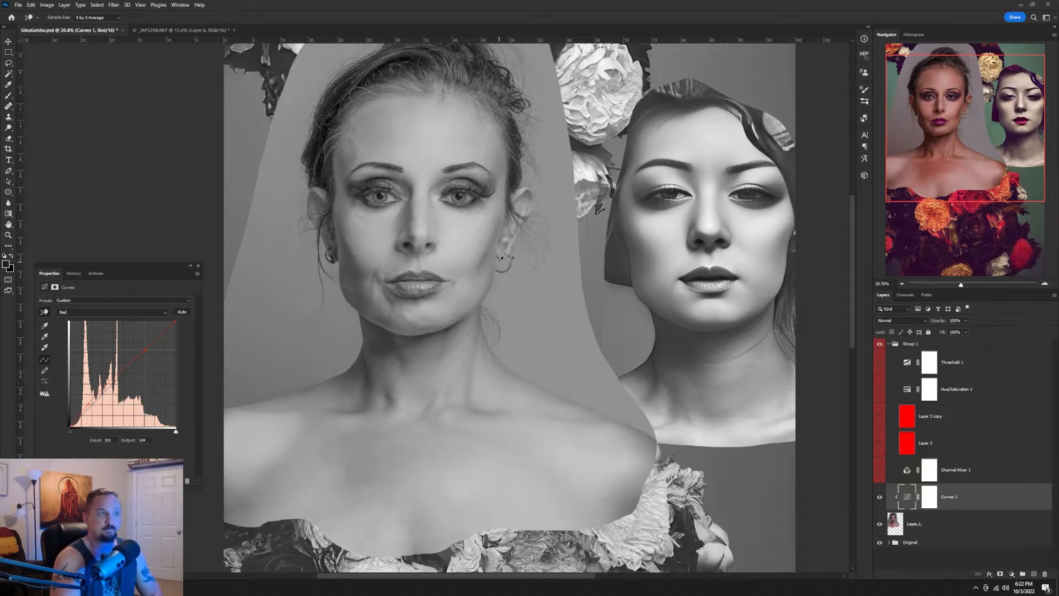
{"action": "left_click_drag", "start_coordinate": [352, 256], "coordinate": [350, 256]}
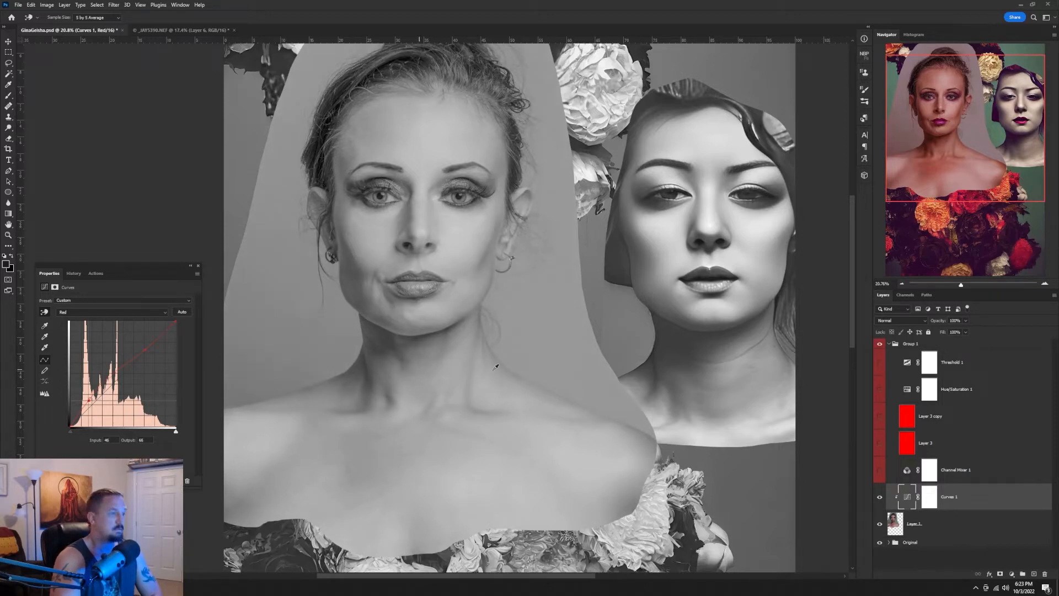
With only the green channel shown, raise the Green curve at the model's cheek shadow and at her cheek highlight, input 141 to output 175.
{"action": "left_click", "coordinate": [904, 296]}
{"action": "left_click", "coordinate": [918, 342]}
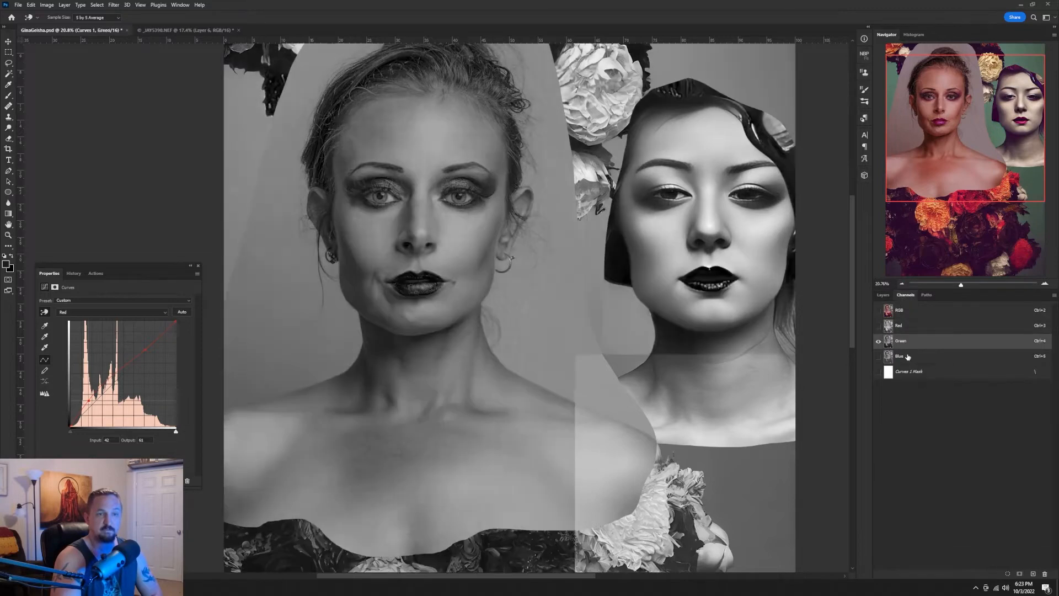
{"action": "left_click", "coordinate": [879, 295]}
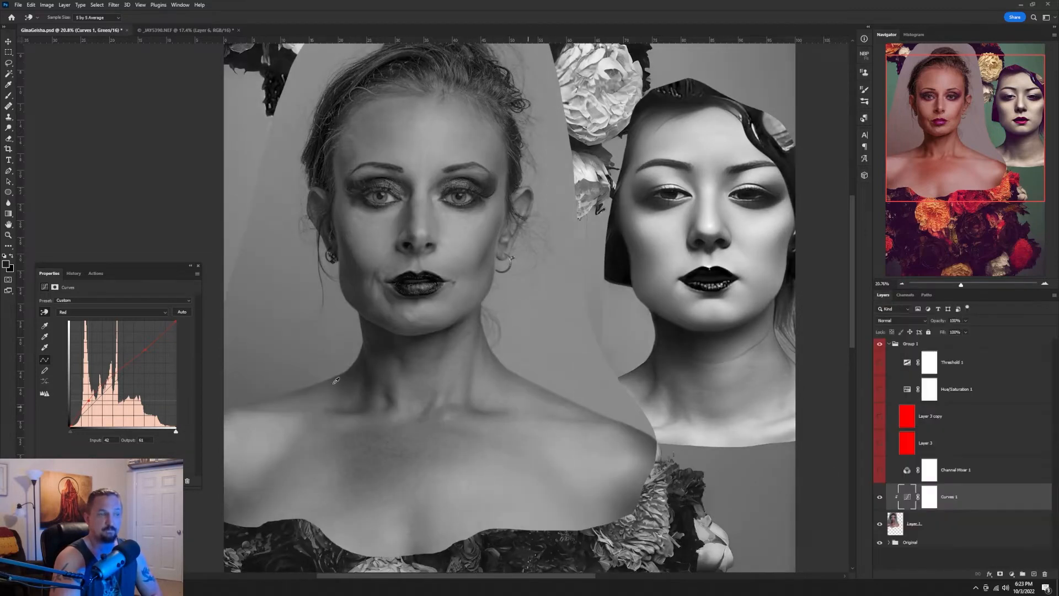
{"action": "left_click", "coordinate": [80, 312]}
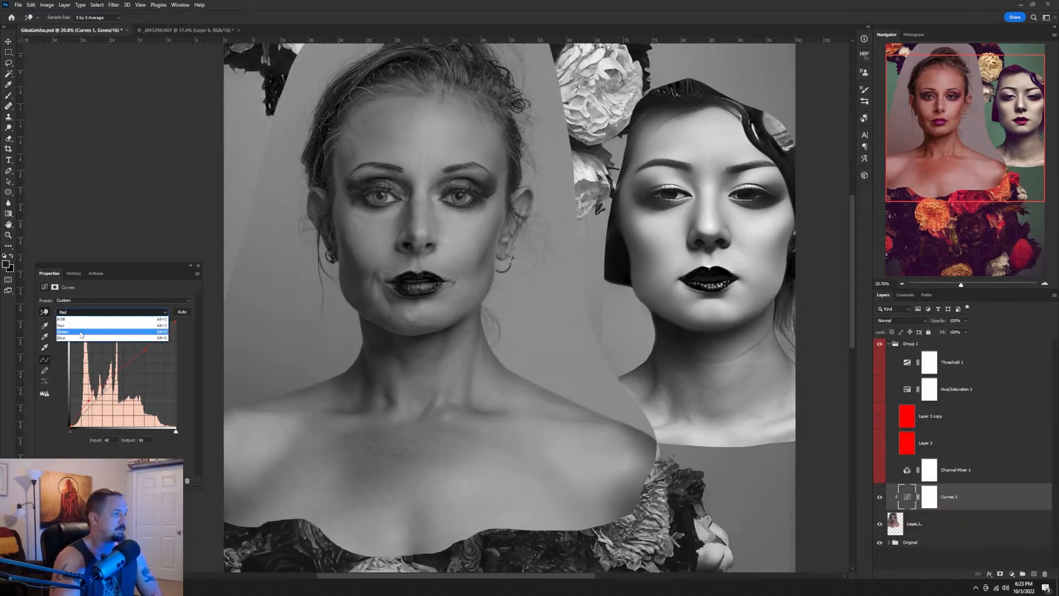
{"action": "left_click", "coordinate": [82, 330]}
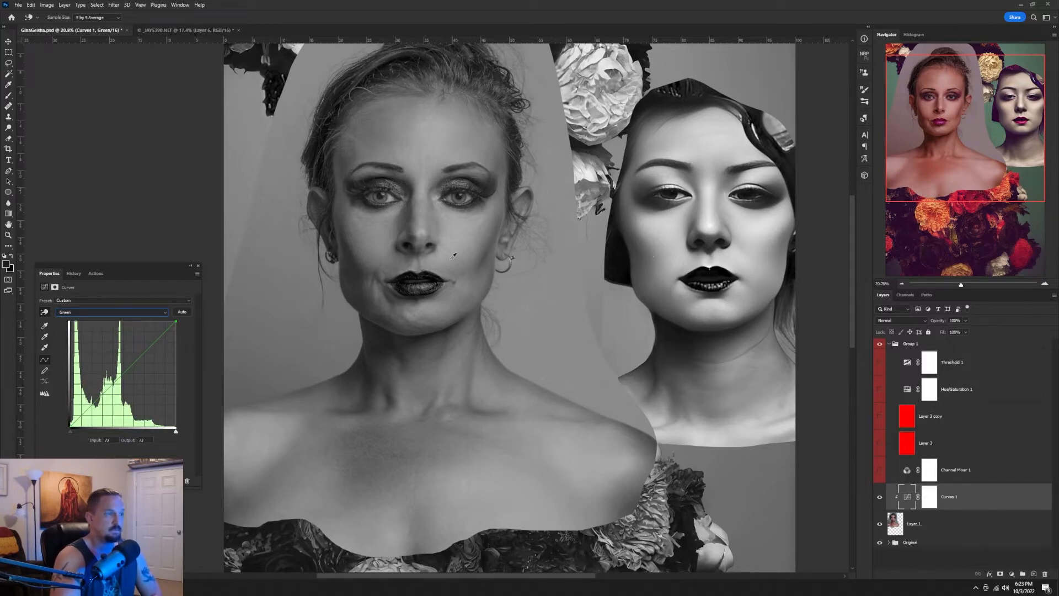
{"action": "left_click_drag", "start_coordinate": [356, 275], "coordinate": [353, 277]}
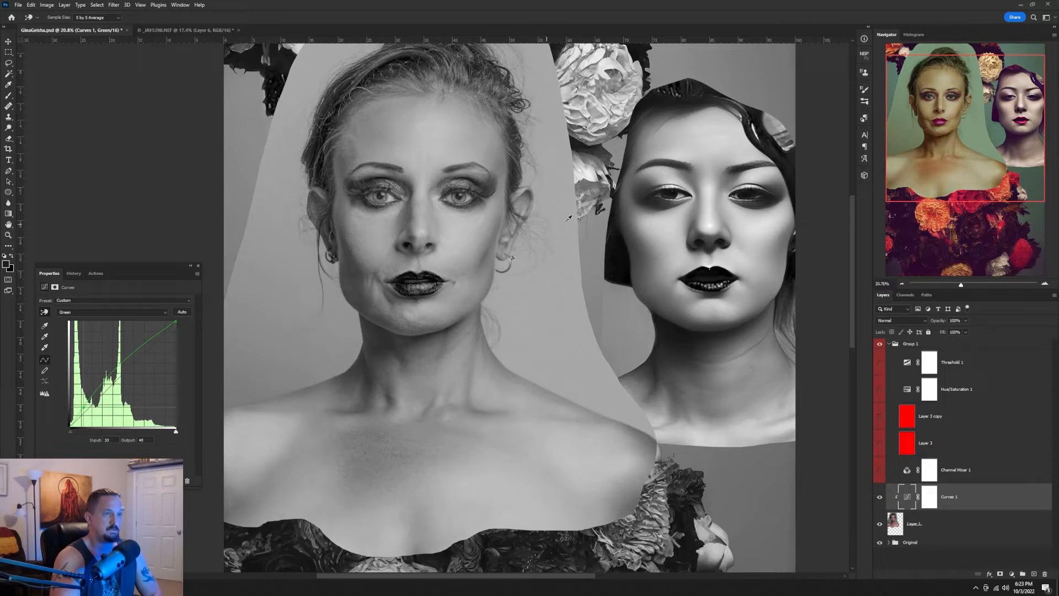
{"action": "left_click", "coordinate": [475, 227]}
{"action": "left_click_drag", "start_coordinate": [475, 226], "coordinate": [475, 225]}
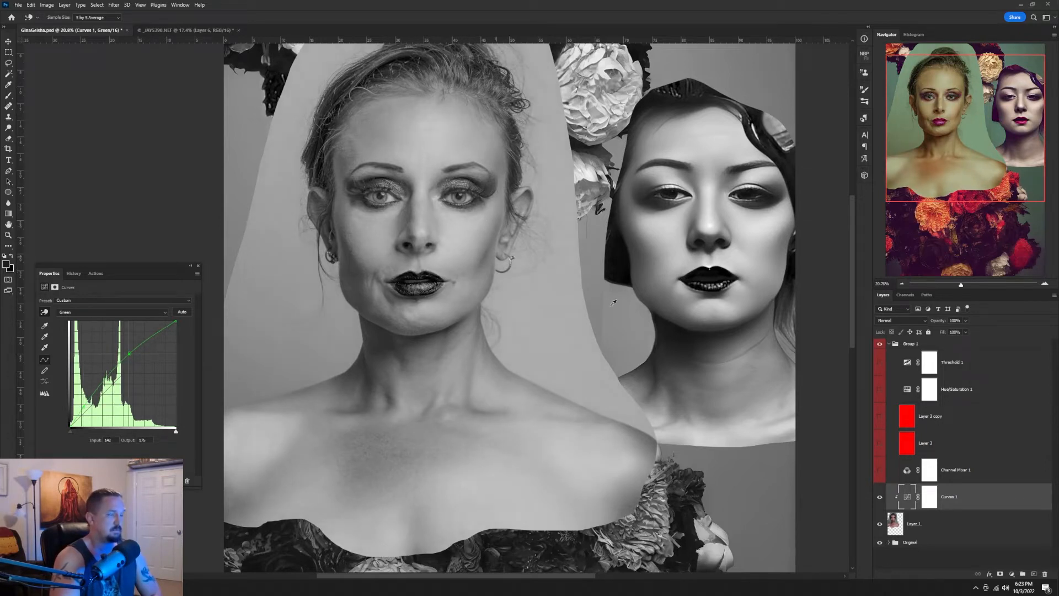
With only the blue channel shown, raise the Blue curve at the model's cheek highlight and shadow, and return Curves to RGB.
{"action": "left_click", "coordinate": [905, 295]}
{"action": "left_click", "coordinate": [904, 355]}
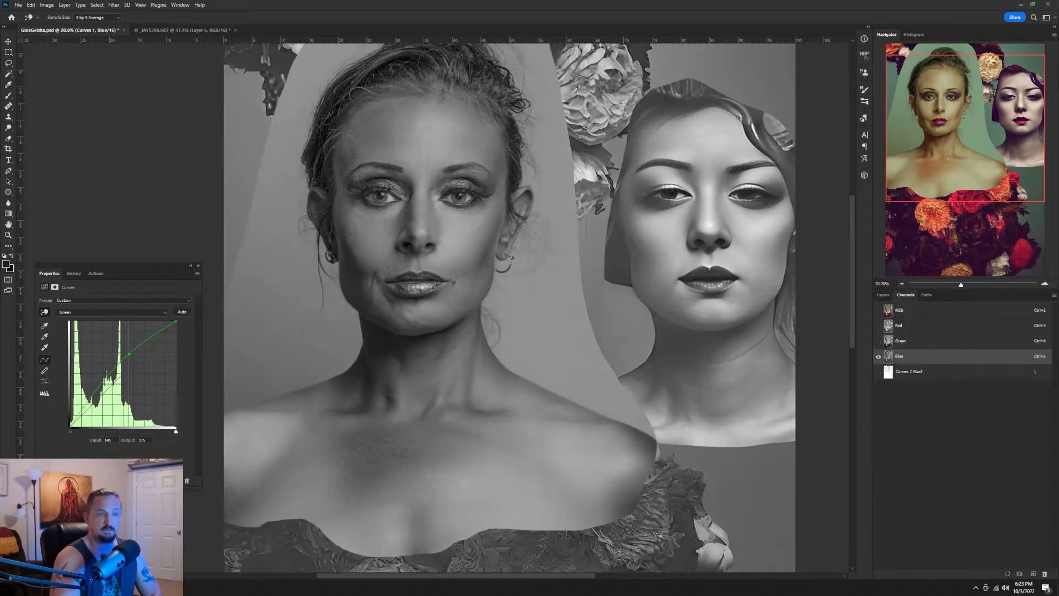
{"action": "left_click", "coordinate": [92, 312]}
{"action": "left_click", "coordinate": [93, 339]}
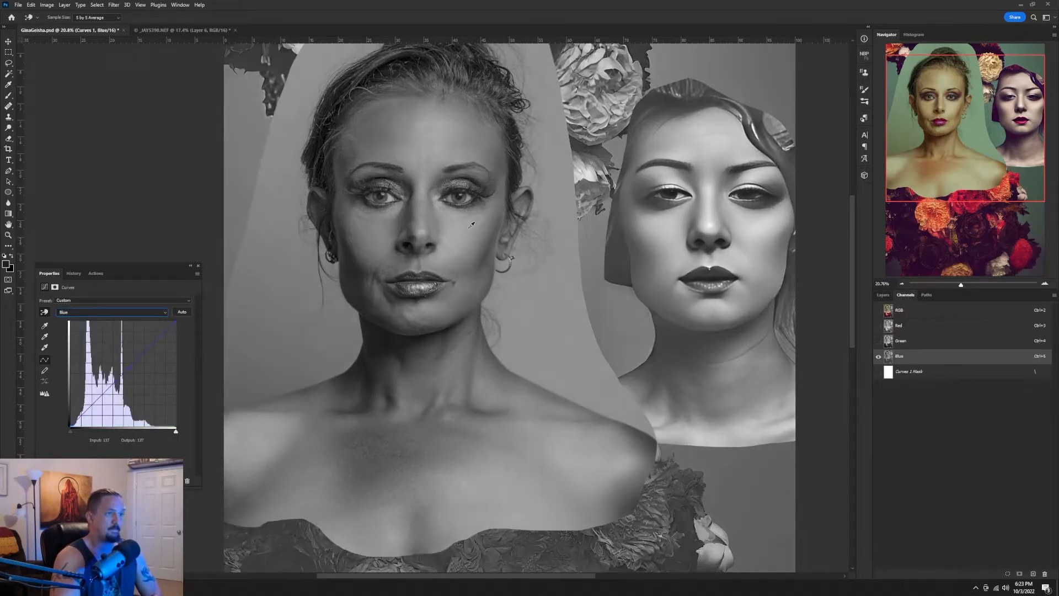
{"action": "left_click_drag", "start_coordinate": [472, 225], "coordinate": [471, 213]}
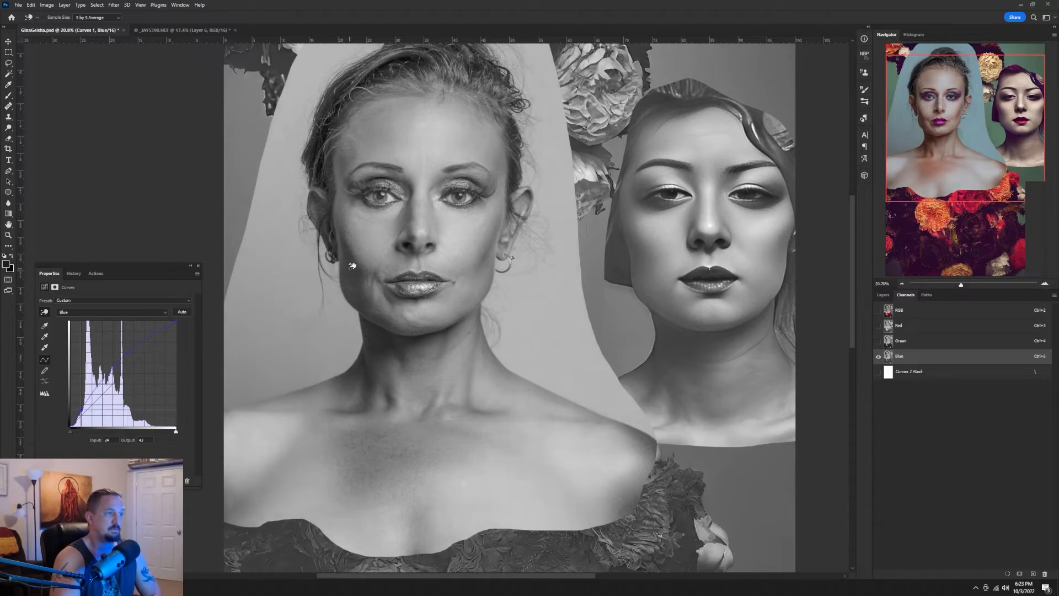
{"action": "left_click_drag", "start_coordinate": [352, 268], "coordinate": [353, 272]}
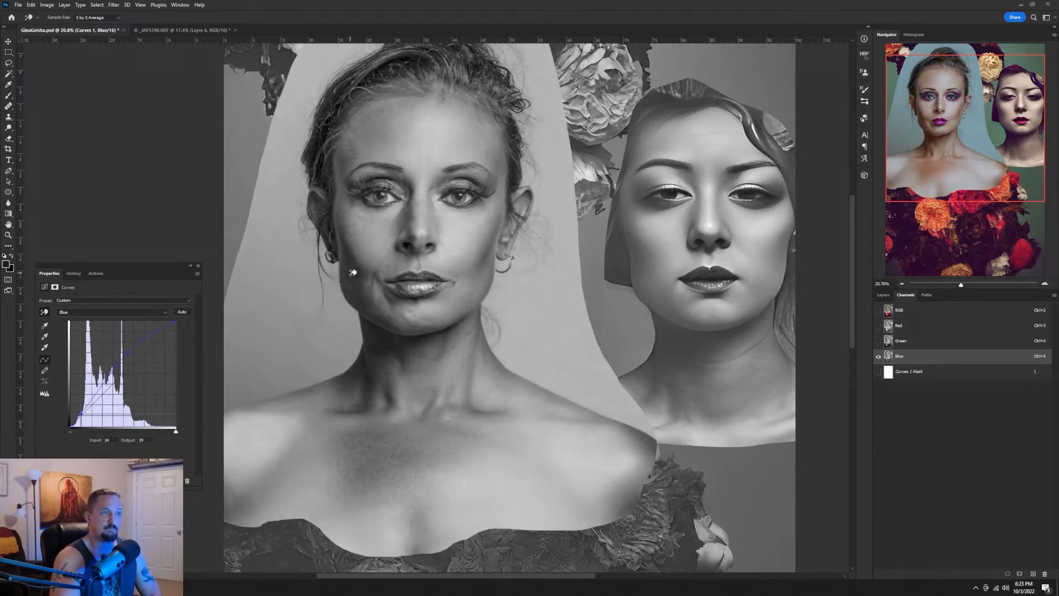
{"action": "left_click", "coordinate": [76, 313]}
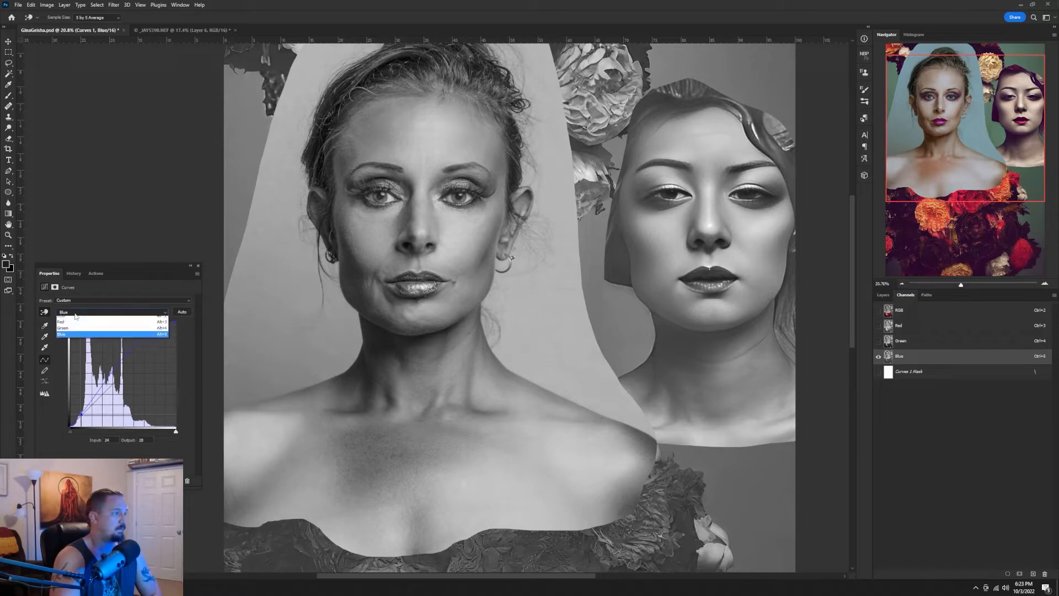
{"action": "left_click", "coordinate": [76, 316]}
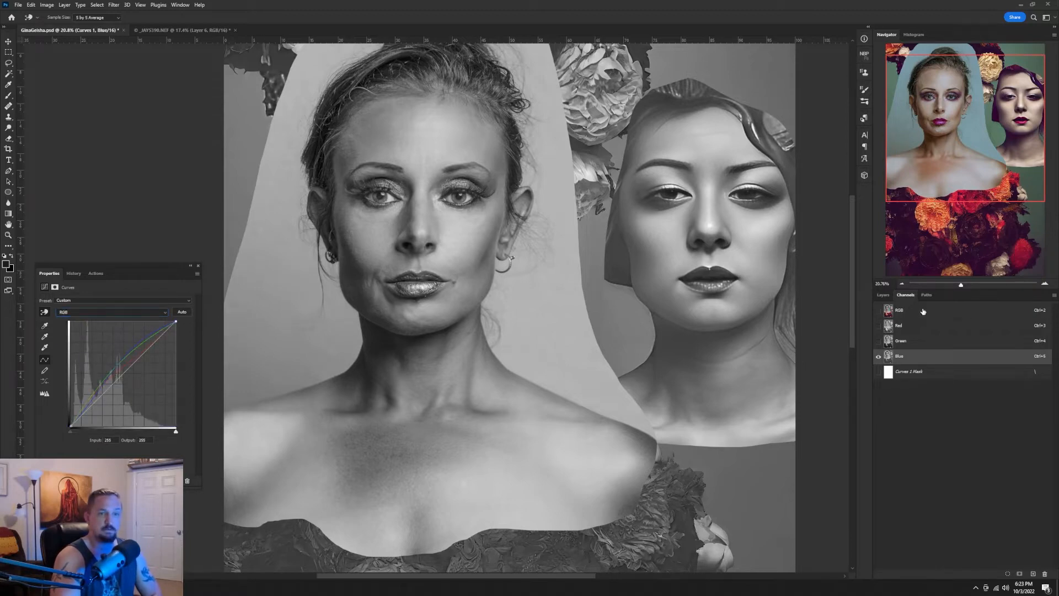
Show all colour channels together and raise the midtones of the Curves 1 RGB curve, input 112 to output about 127.
{"action": "left_click", "coordinate": [923, 312]}
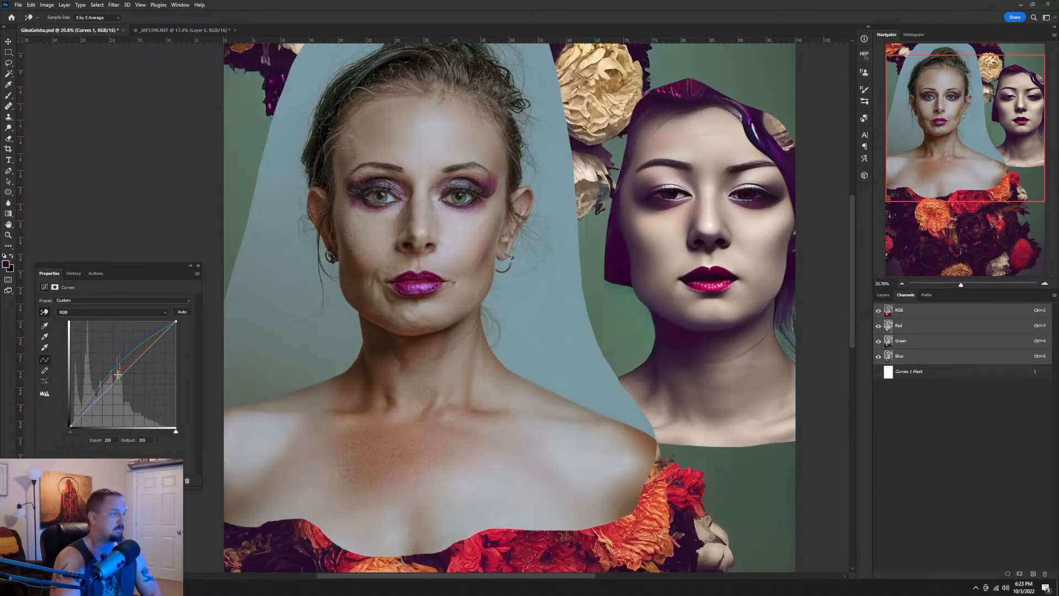
{"action": "left_click_drag", "start_coordinate": [117, 374], "coordinate": [117, 373]}
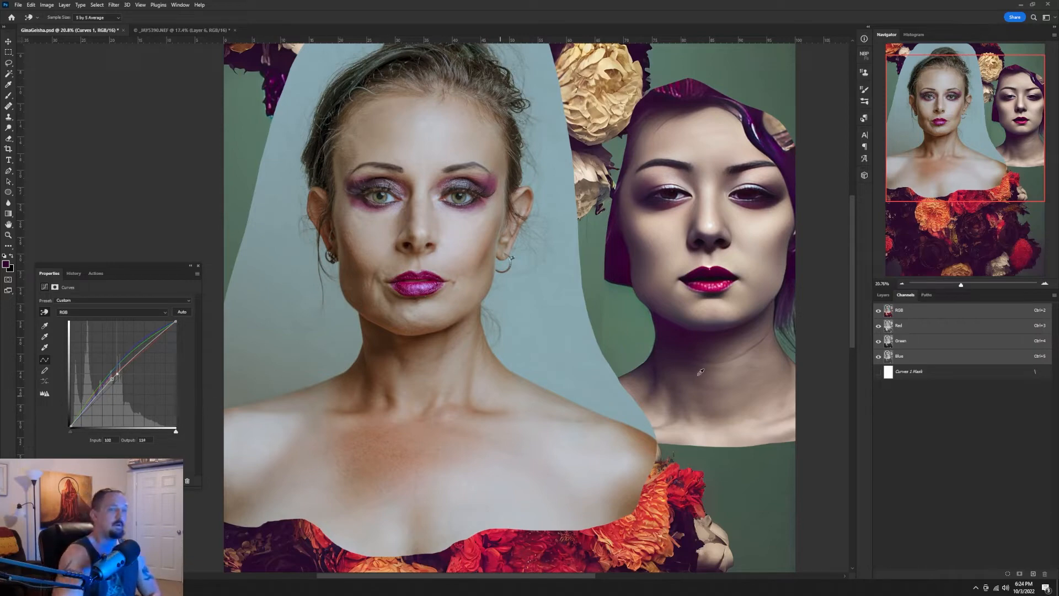
Add a second Curves adjustment directly above Curves 1 and clip it to the model's layer.
{"action": "left_click", "coordinate": [890, 294]}
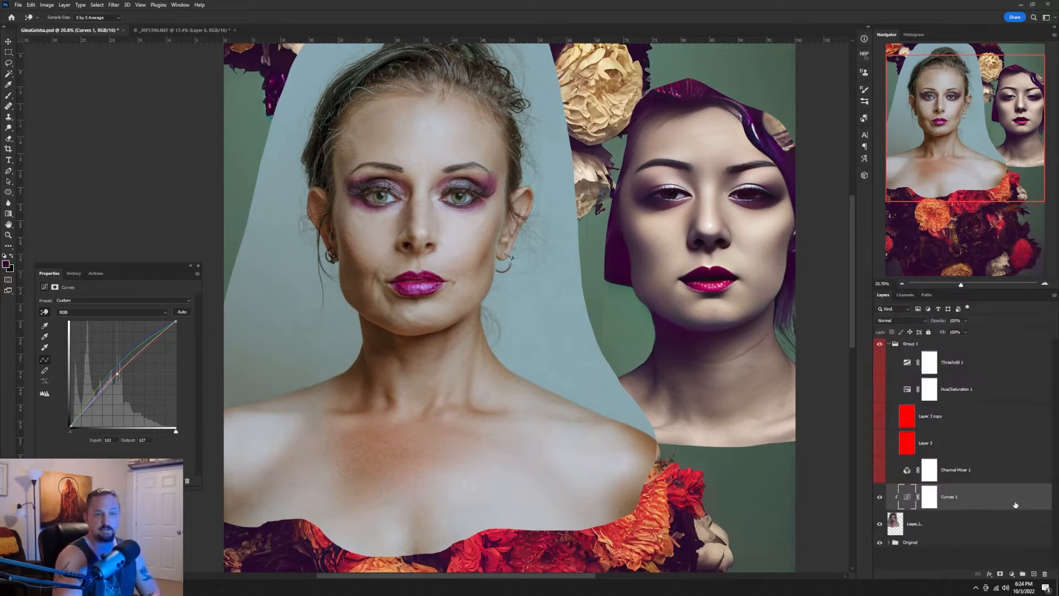
{"action": "left_click", "coordinate": [1013, 575]}
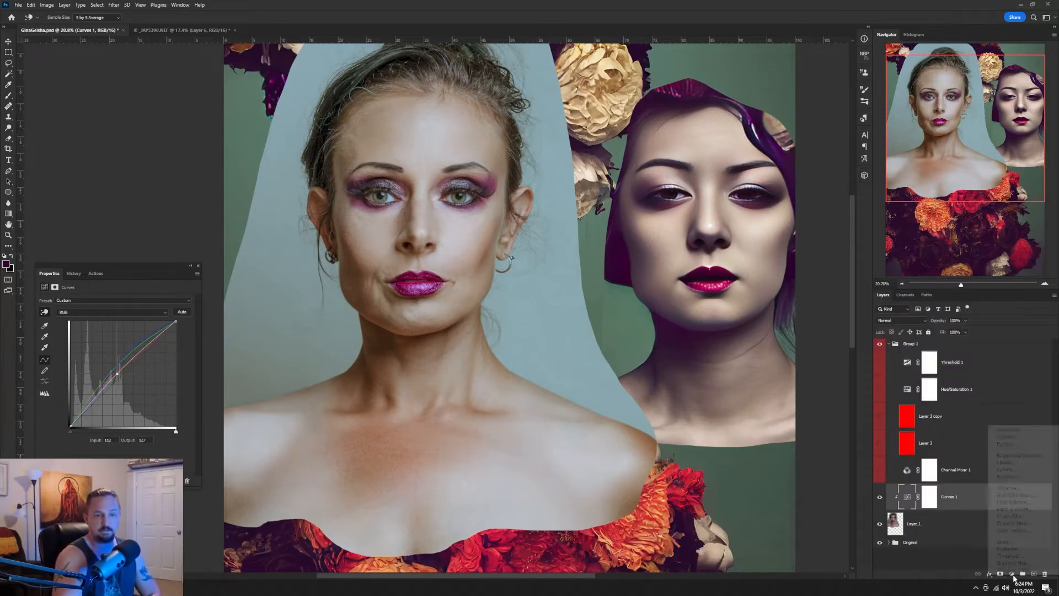
{"action": "left_click", "coordinate": [1006, 469]}
{"action": "left_click", "coordinate": [133, 481]}
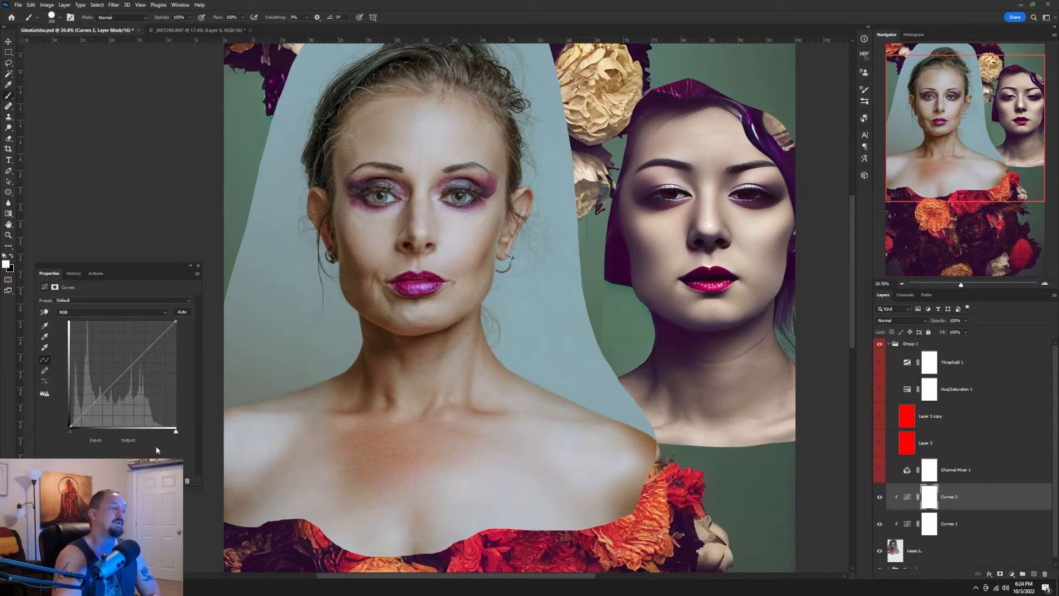
Lower the midtones of the Green curve in Curves 2 to output about 117.
{"action": "left_click", "coordinate": [91, 313]}
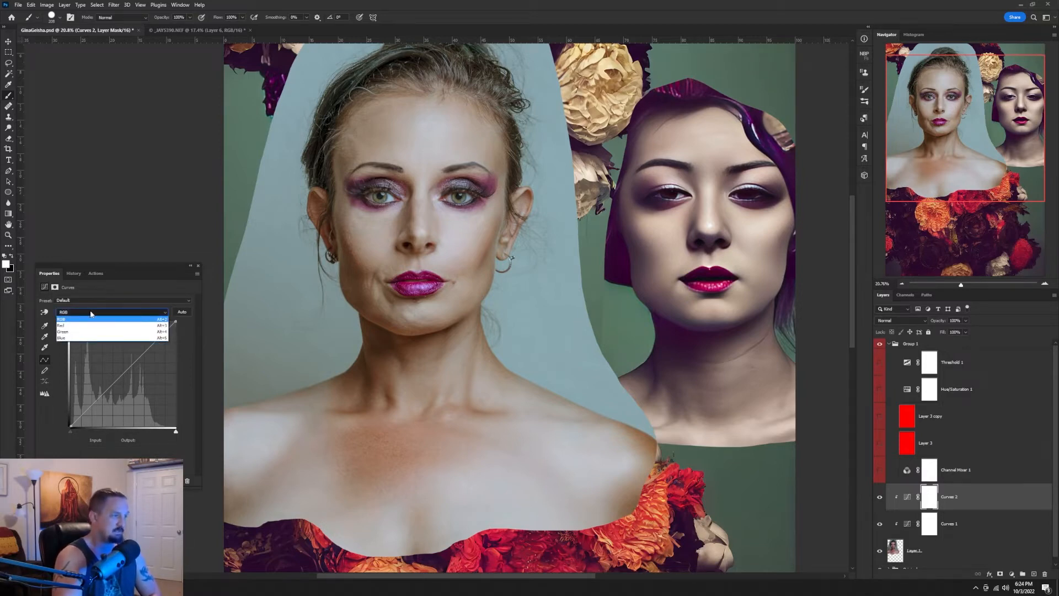
{"action": "left_click", "coordinate": [69, 331]}
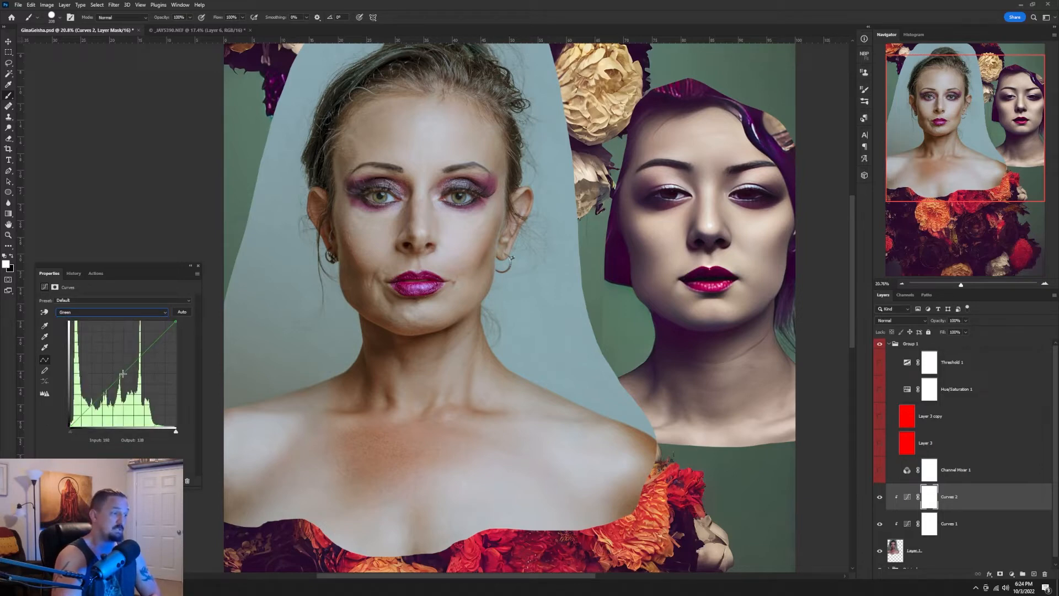
{"action": "left_click", "coordinate": [120, 375]}
{"action": "left_click_drag", "start_coordinate": [120, 374], "coordinate": [126, 378]}
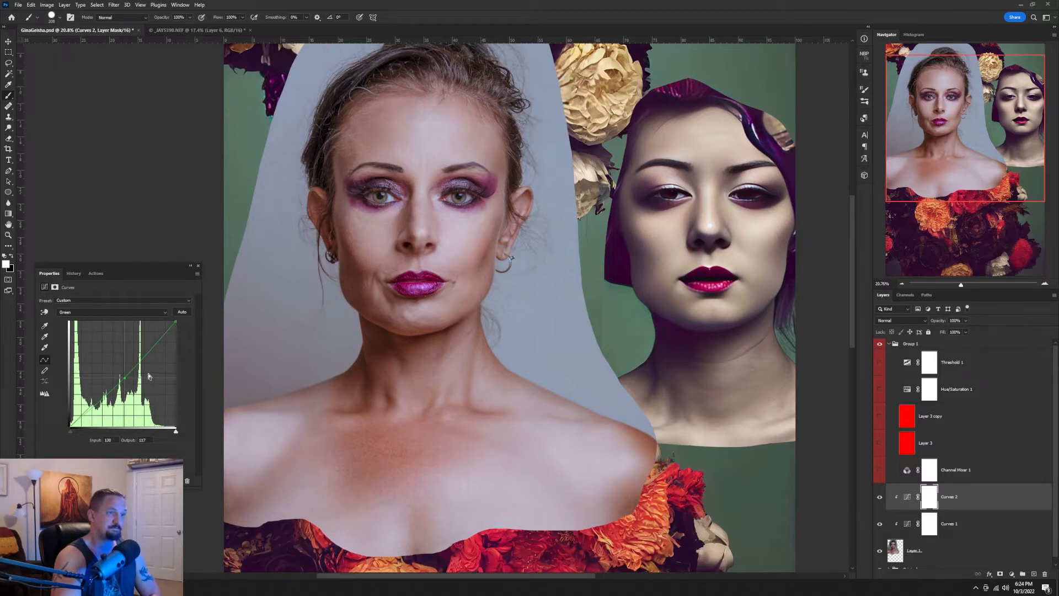
In Curves 2, lower the Blue curve's midtones to about 118 and raise the RGB curve's midtones to about 139.
{"action": "left_click", "coordinate": [109, 311]}
{"action": "left_click", "coordinate": [102, 337]}
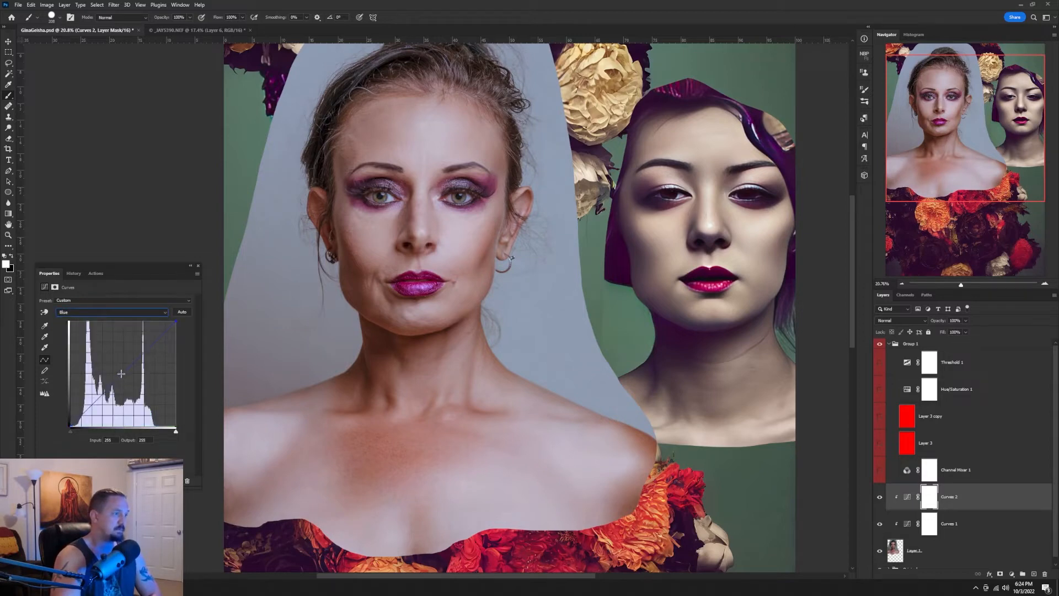
{"action": "left_click_drag", "start_coordinate": [121, 374], "coordinate": [125, 377]}
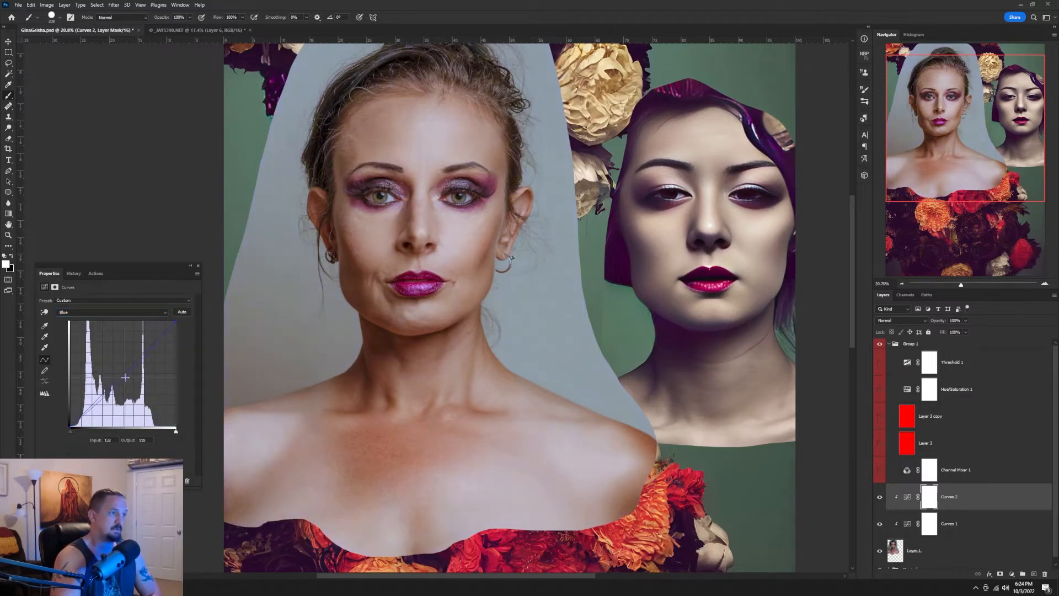
{"action": "left_click", "coordinate": [114, 312]}
{"action": "left_click", "coordinate": [111, 314]}
{"action": "left_click_drag", "start_coordinate": [120, 373], "coordinate": [118, 368]}
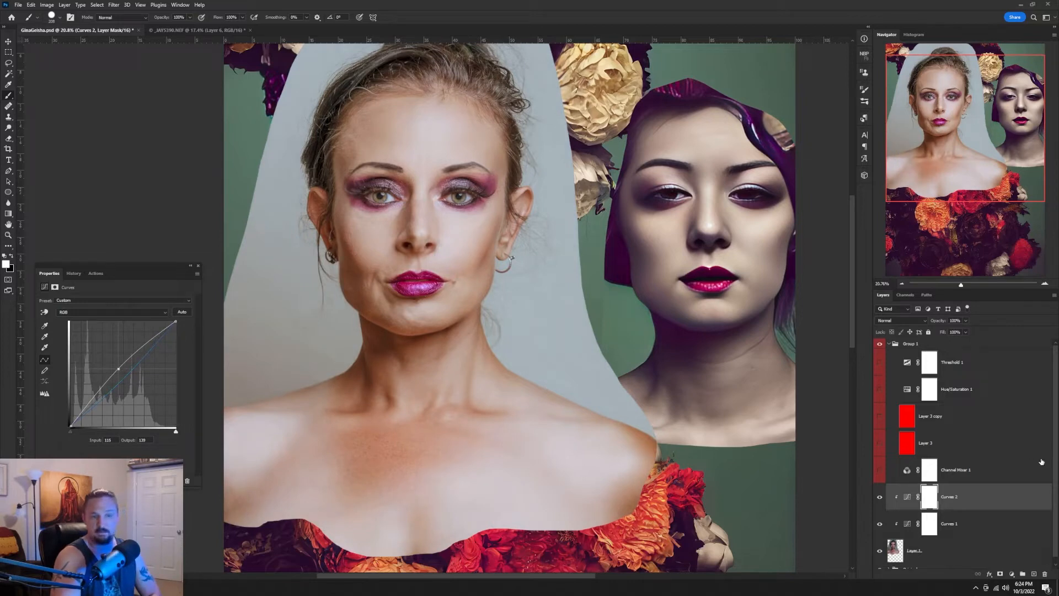
Turn on the Channel Mixer 1 check layer and view only the red channel.
{"action": "left_click", "coordinate": [880, 470]}
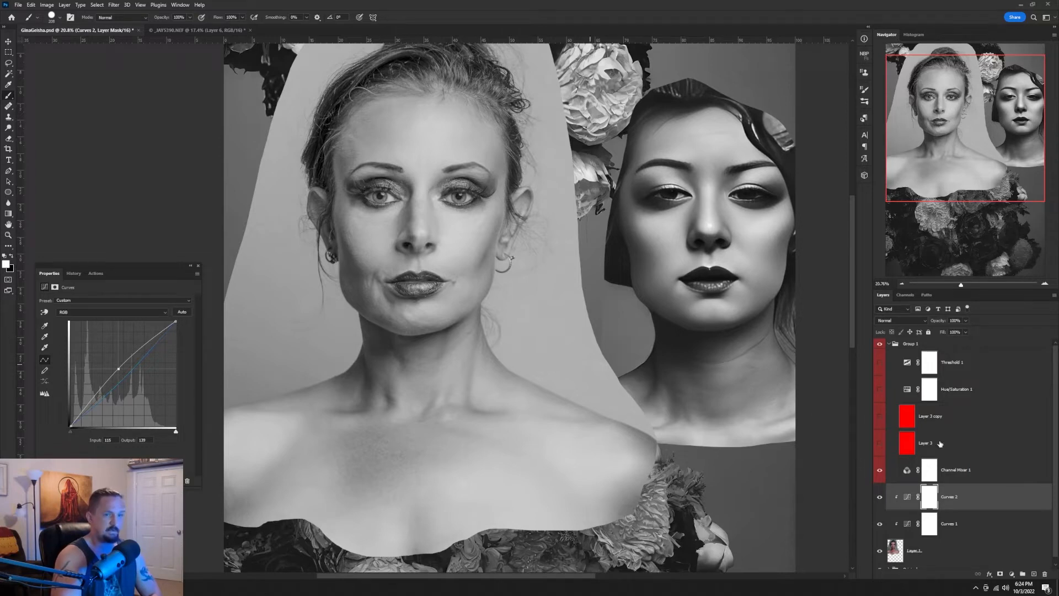
{"action": "left_click", "coordinate": [908, 296]}
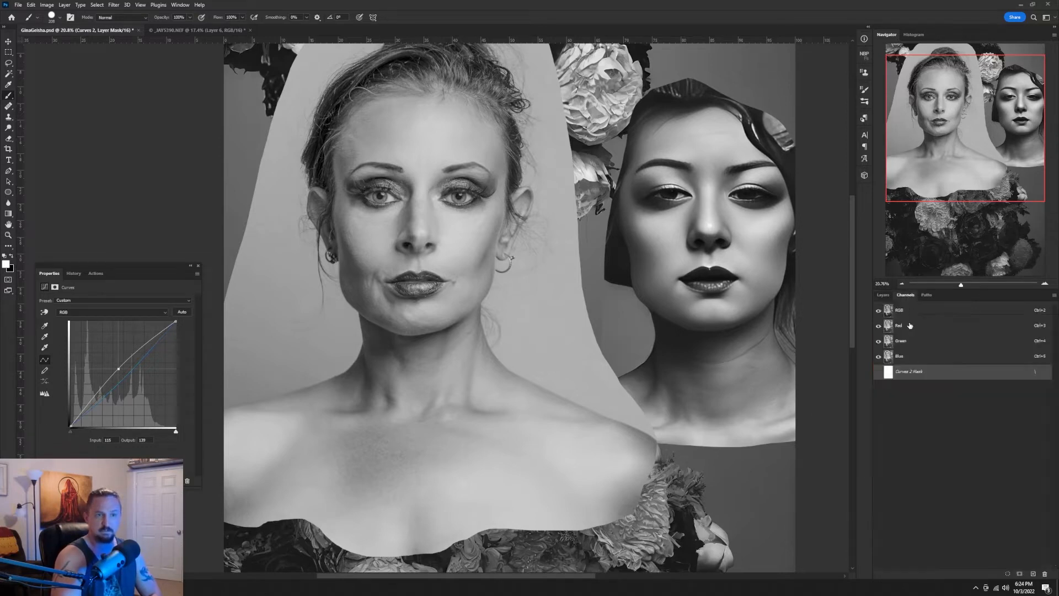
{"action": "left_click", "coordinate": [910, 326]}
{"action": "left_click", "coordinate": [917, 314]}
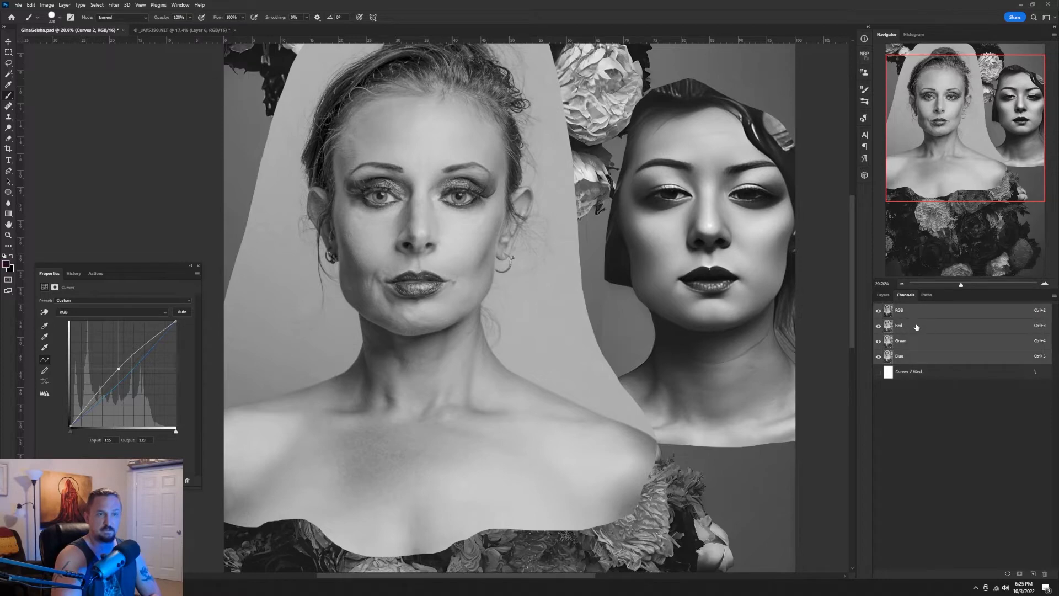
{"action": "left_click", "coordinate": [917, 326]}
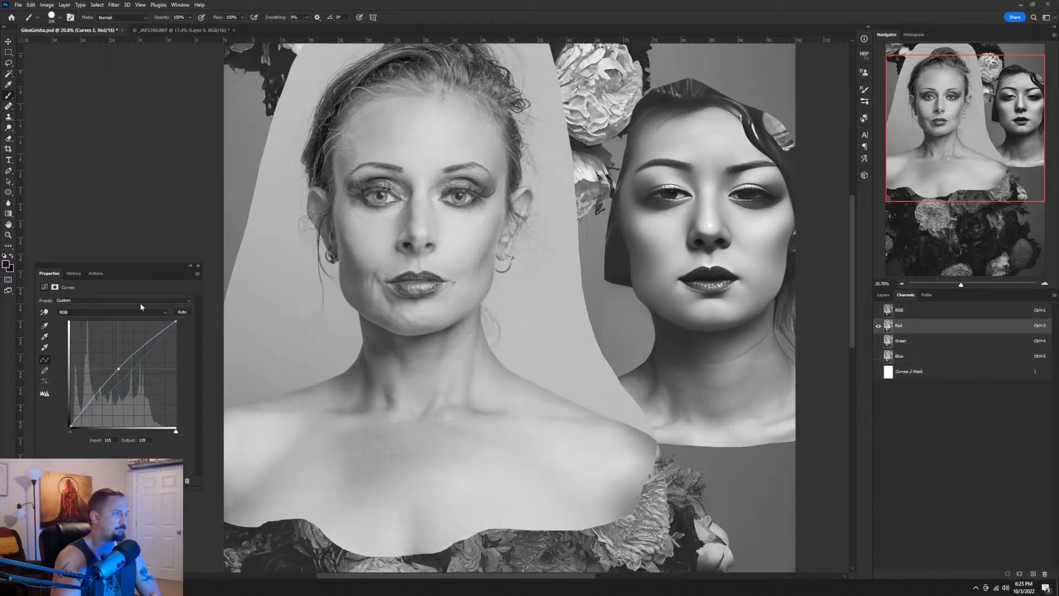
Add a third Curves adjustment above Curves 2 and clip it to the layers below.
{"action": "left_click", "coordinate": [884, 295]}
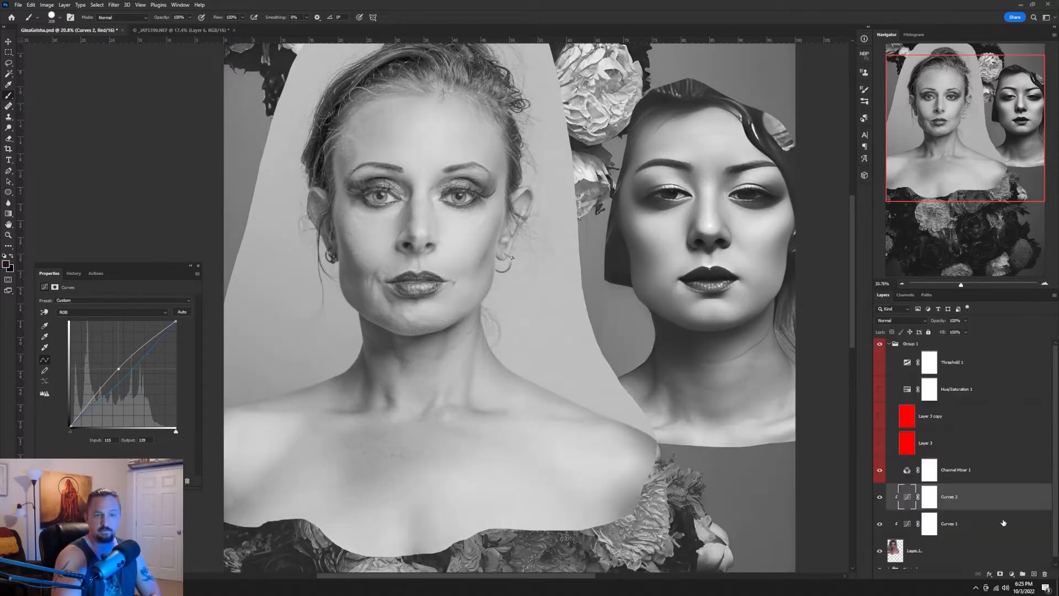
{"action": "left_click", "coordinate": [1009, 574]}
{"action": "left_click", "coordinate": [1007, 467]}
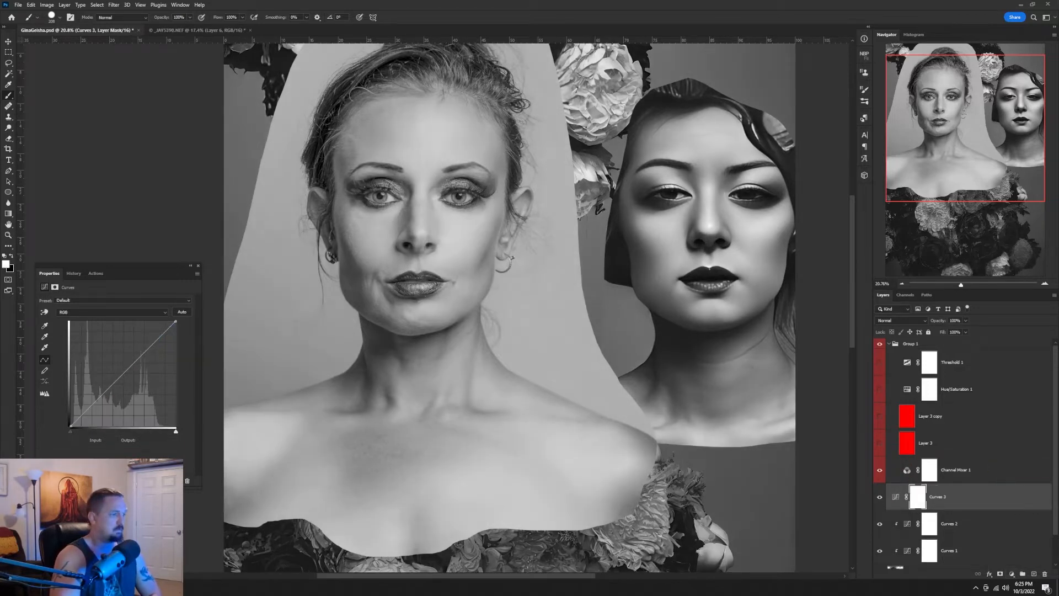
{"action": "key", "text": "ctrl+alt+g"}
With only the red channel shown, lower the Curves 3 Red curve at the model's neck shadow to output about 43.
{"action": "left_click", "coordinate": [905, 295]}
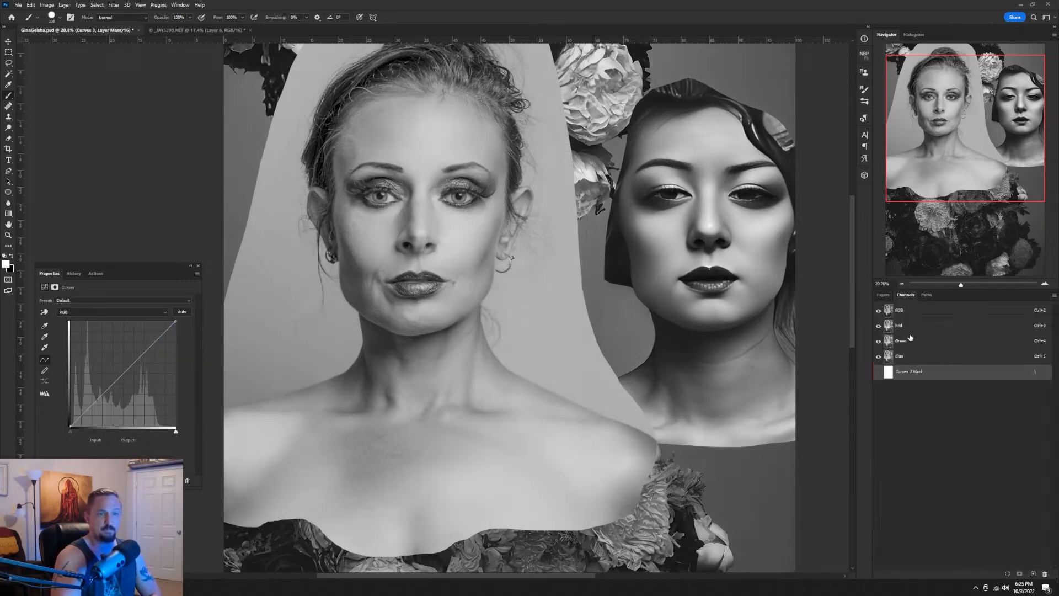
{"action": "left_click", "coordinate": [912, 312]}
{"action": "left_click", "coordinate": [916, 325]}
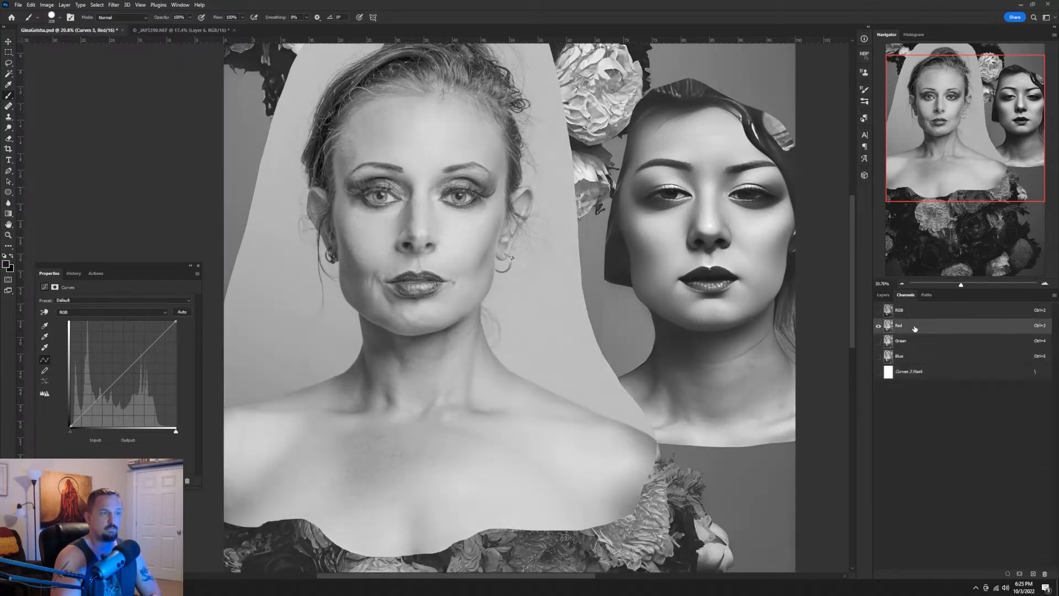
{"action": "left_click", "coordinate": [97, 313]}
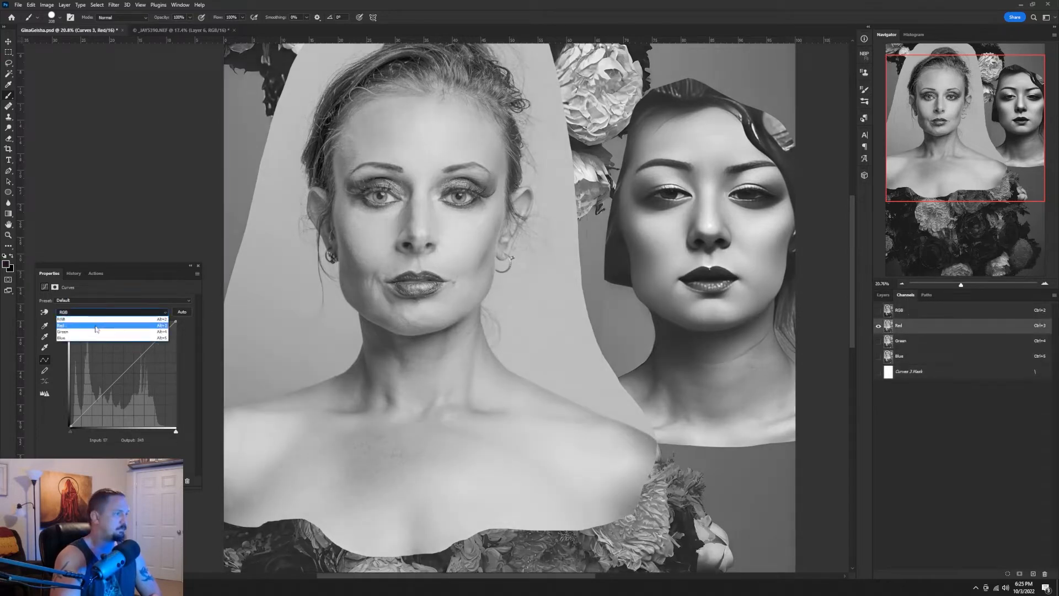
{"action": "left_click", "coordinate": [97, 323]}
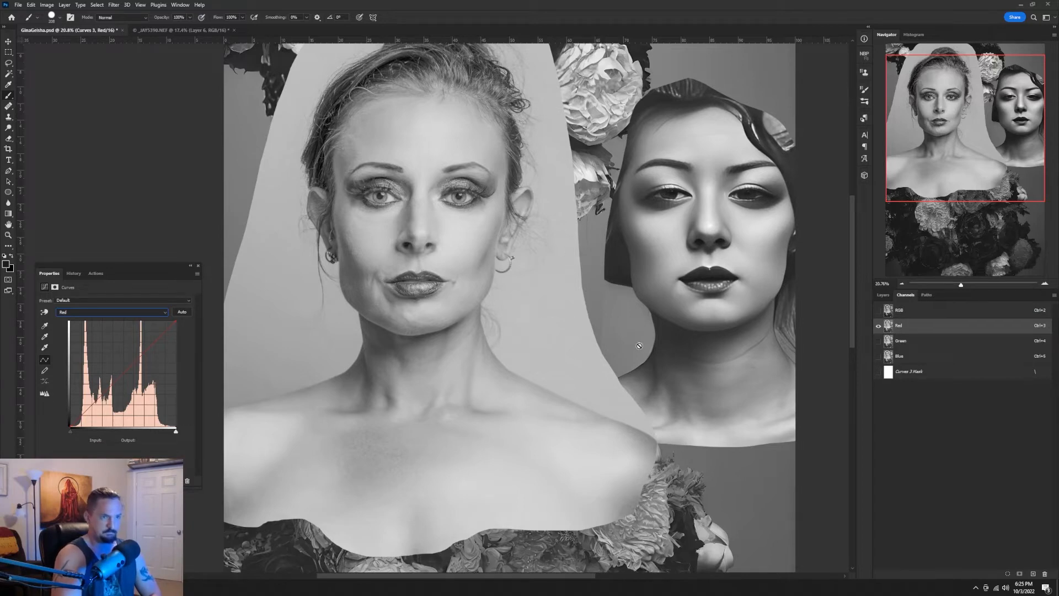
{"action": "left_click", "coordinate": [44, 311]}
{"action": "left_click_drag", "start_coordinate": [382, 335], "coordinate": [381, 348]}
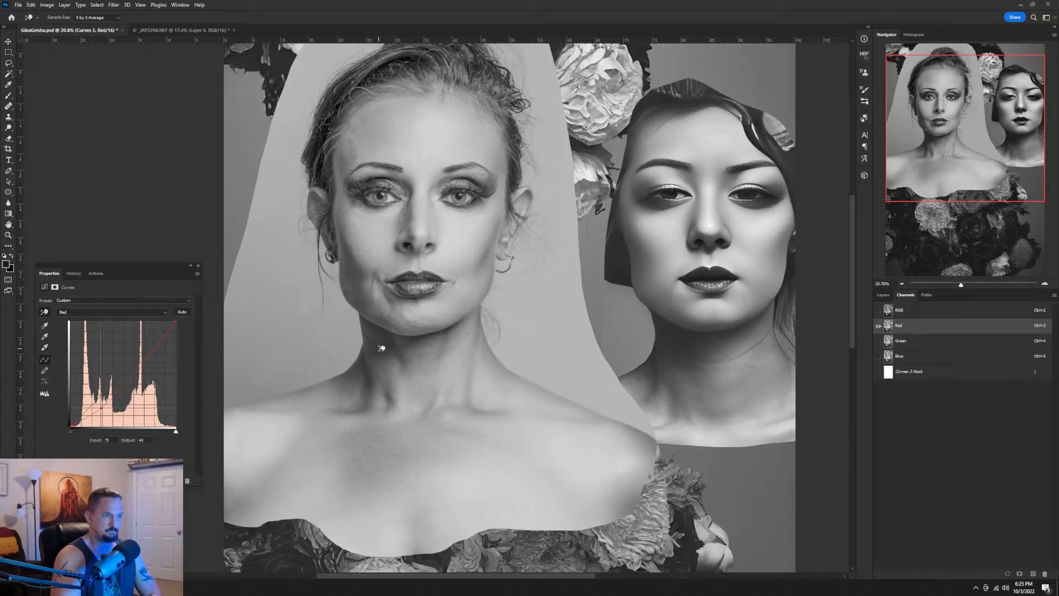
Hide the Channel Mixer 1 check layer and compare the full-colour composite with the red channel alone.
{"action": "left_click", "coordinate": [914, 310]}
{"action": "left_click", "coordinate": [914, 326]}
{"action": "left_click", "coordinate": [884, 295]}
{"action": "left_click", "coordinate": [880, 471]}
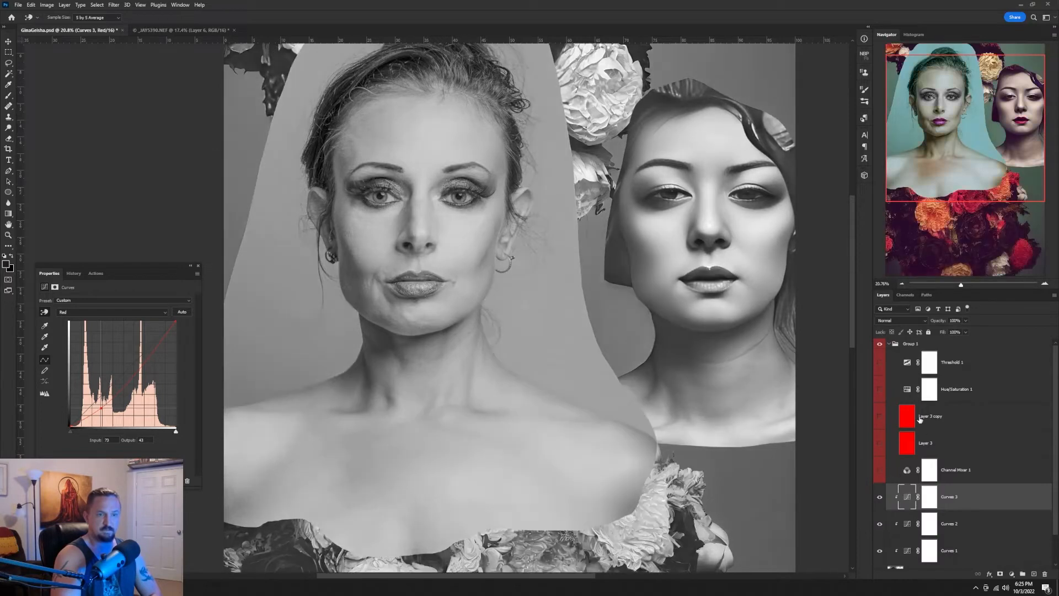
{"action": "left_click", "coordinate": [909, 295]}
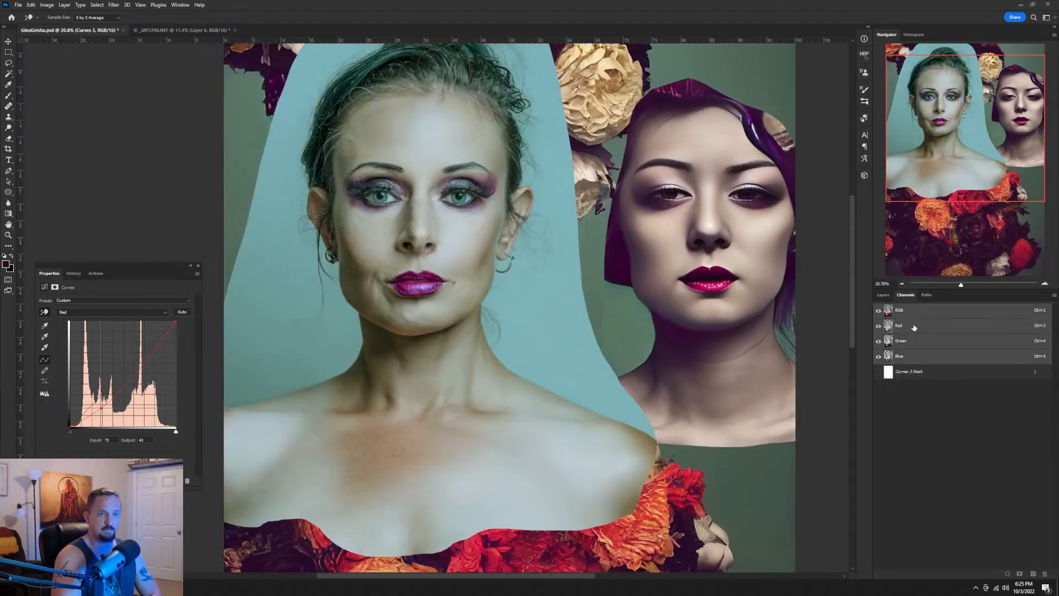
{"action": "left_click", "coordinate": [914, 328]}
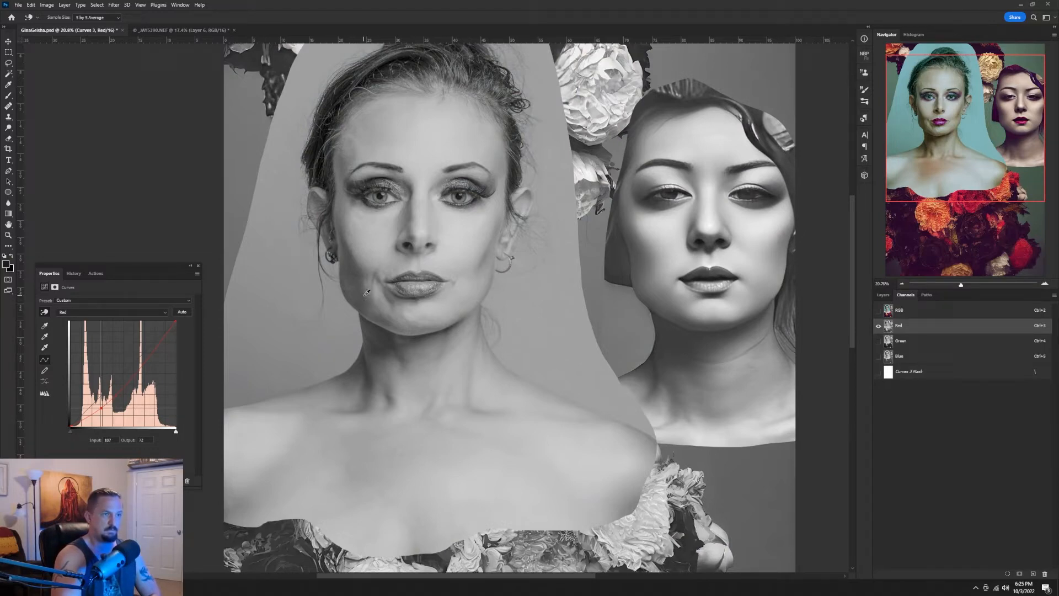
Recheck the full-colour view, and compare the neck shadows of both faces in the red channel.
{"action": "left_click", "coordinate": [883, 295]}
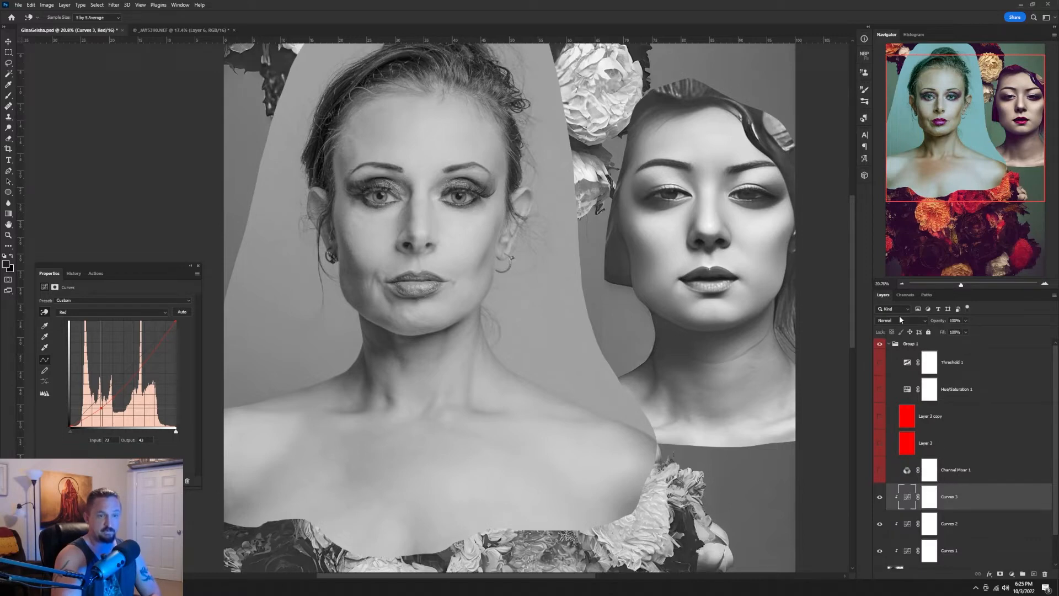
{"action": "left_click", "coordinate": [908, 295]}
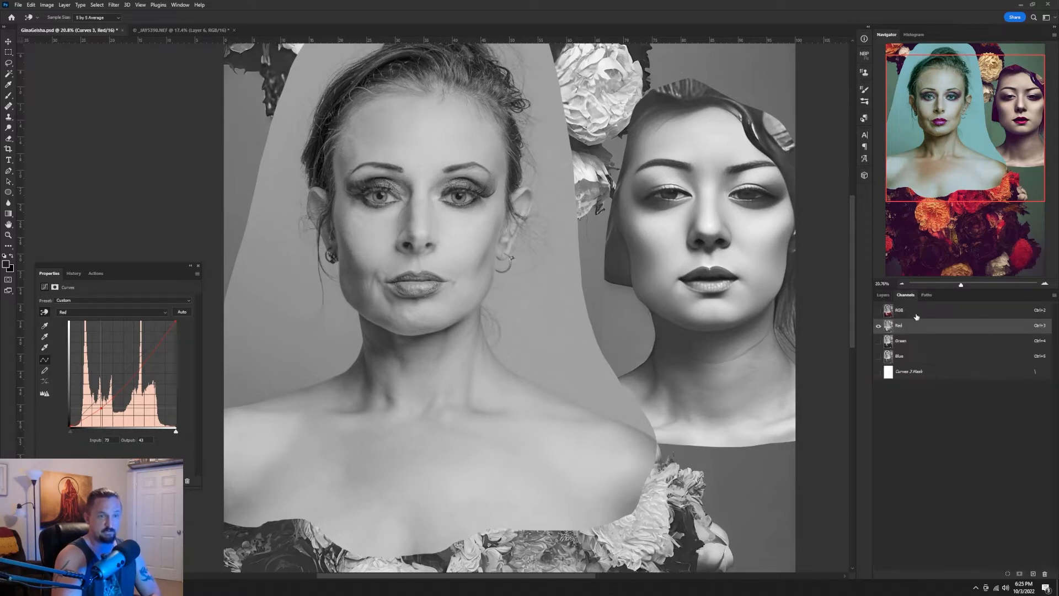
{"action": "left_click", "coordinate": [916, 314]}
{"action": "left_click", "coordinate": [917, 327]}
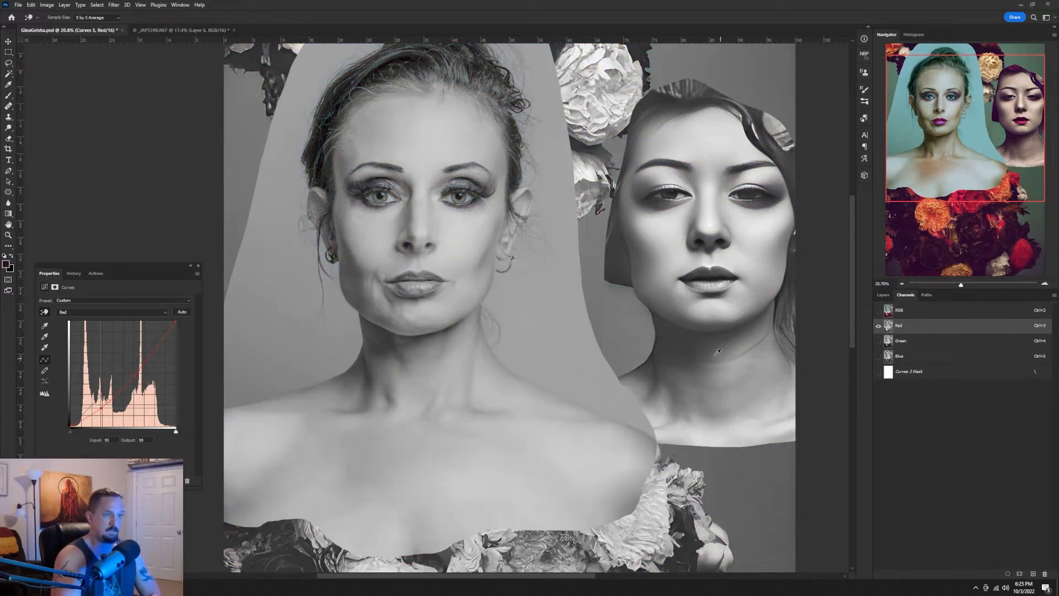
With only the green channel shown, lower the Green curve at the model's neck shadow, input 39 to output 27.
{"action": "left_click", "coordinate": [923, 341]}
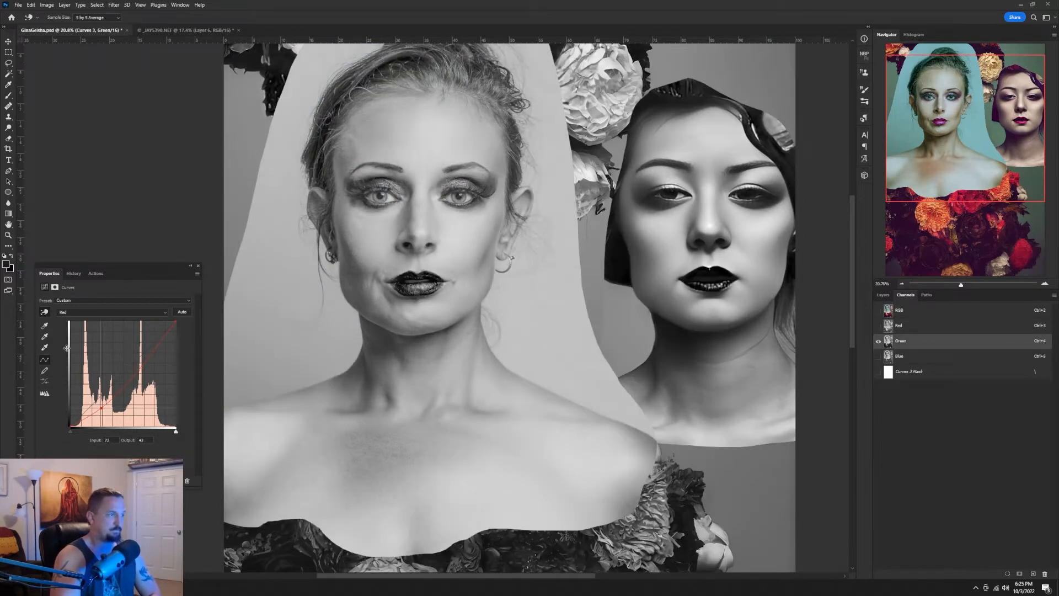
{"action": "left_click", "coordinate": [84, 312]}
{"action": "left_click", "coordinate": [84, 331]}
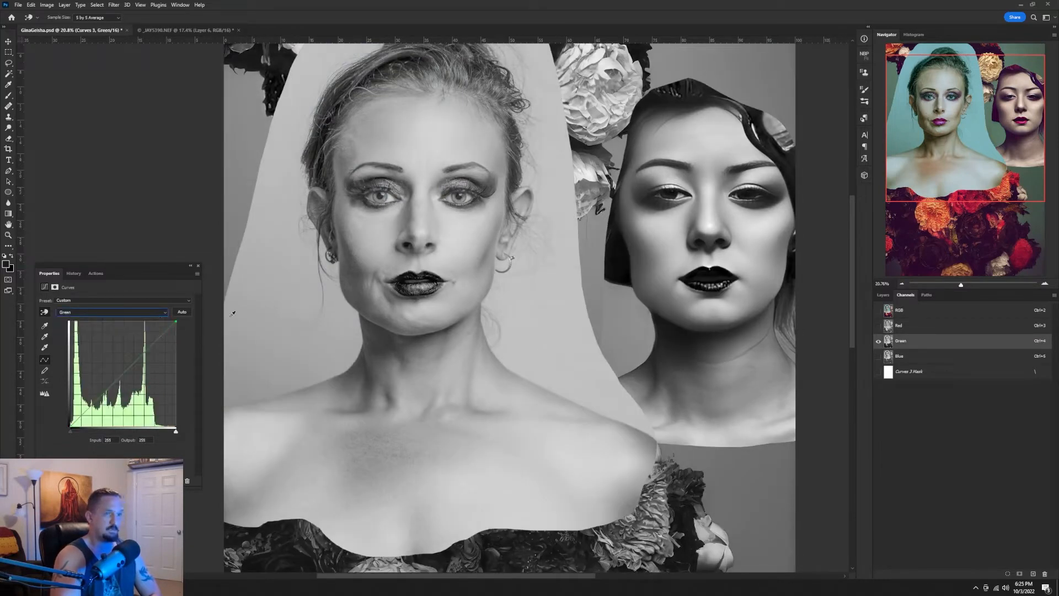
{"action": "left_click", "coordinate": [341, 288]}
{"action": "left_click_drag", "start_coordinate": [383, 340], "coordinate": [383, 347]}
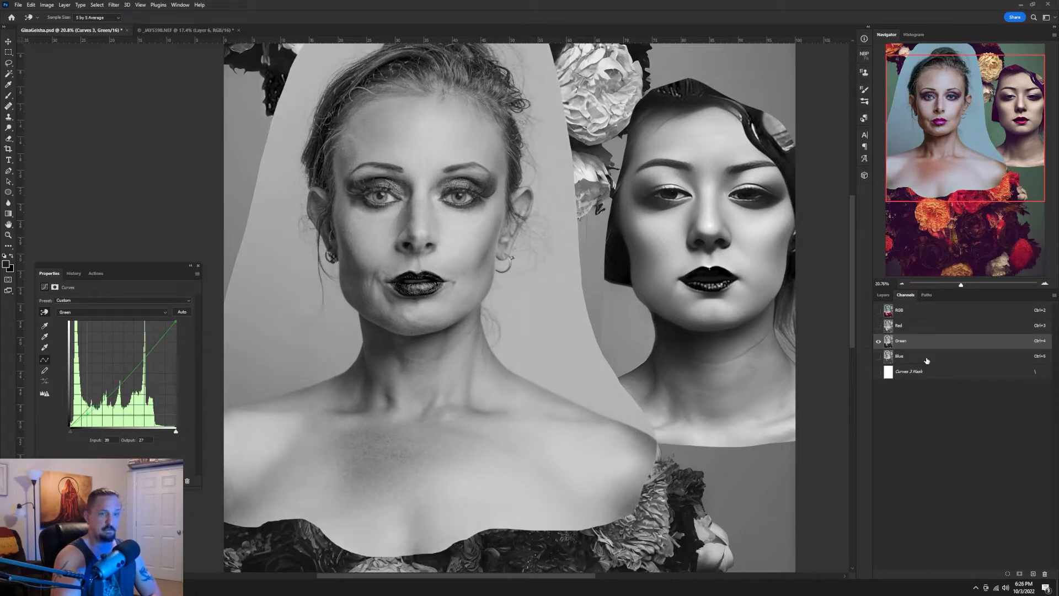
With only the blue channel shown, adjust the Curves 3 Blue curve at the model's neck shadow and jaw shadow.
{"action": "key", "text": "ctrl+5"}
{"action": "left_click", "coordinate": [111, 312]}
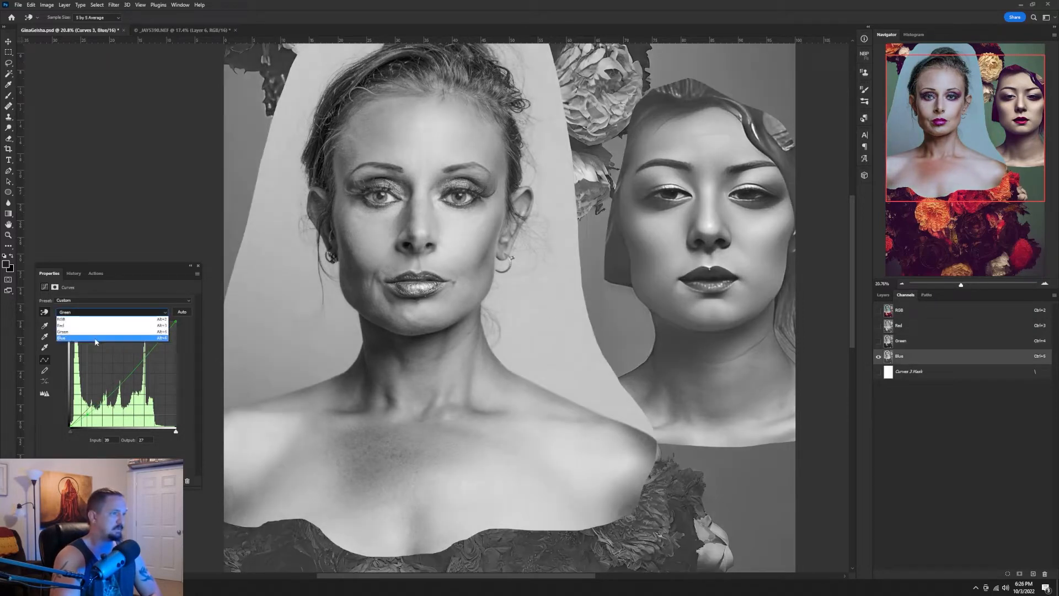
{"action": "left_click", "coordinate": [110, 339]}
{"action": "left_click_drag", "start_coordinate": [385, 339], "coordinate": [383, 337]}
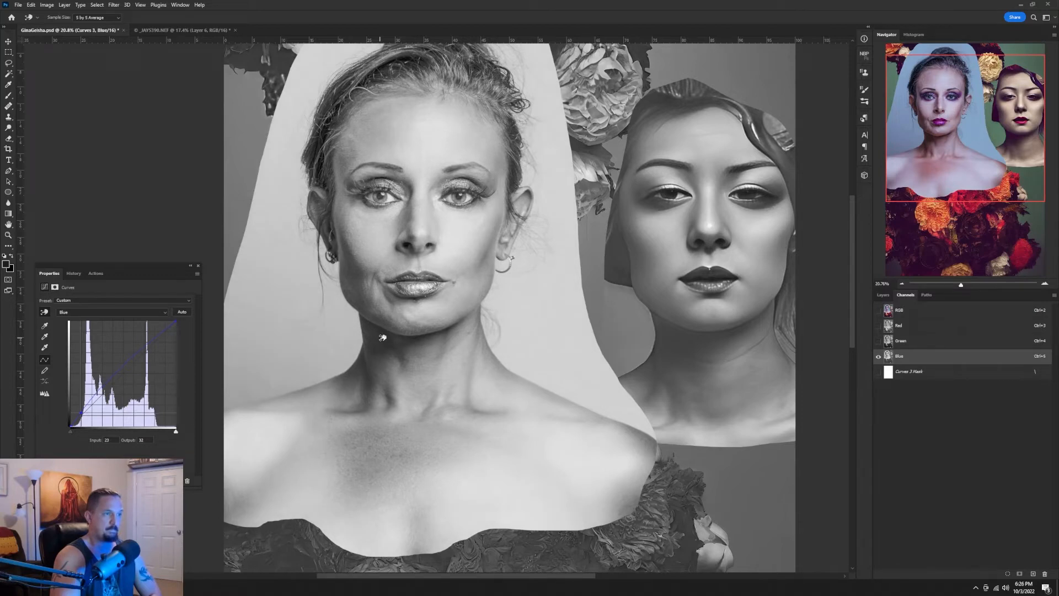
{"action": "left_click_drag", "start_coordinate": [382, 337], "coordinate": [382, 340]}
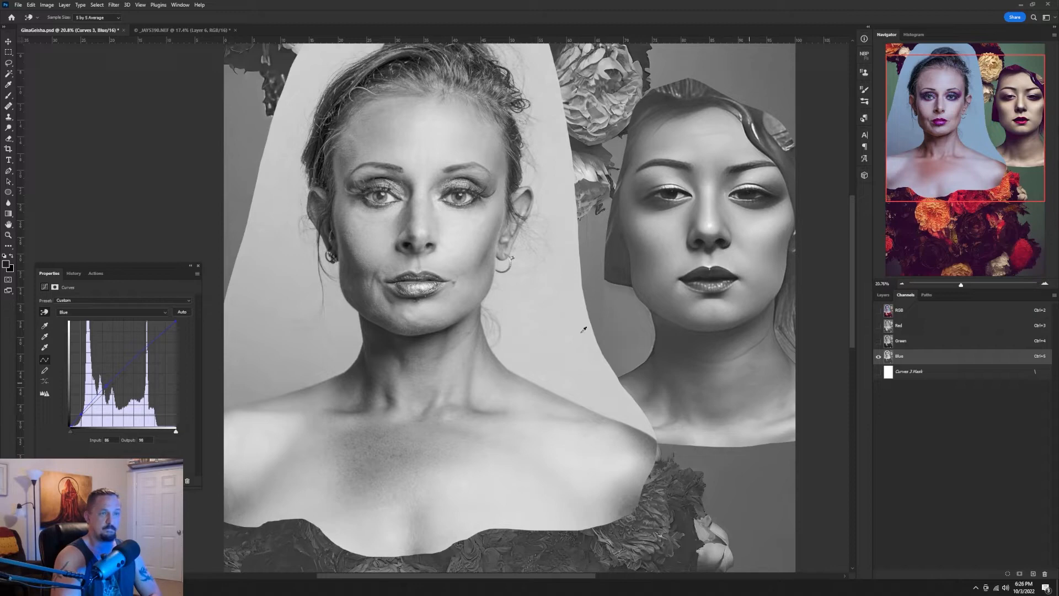
{"action": "left_click_drag", "start_coordinate": [352, 276], "coordinate": [355, 275]}
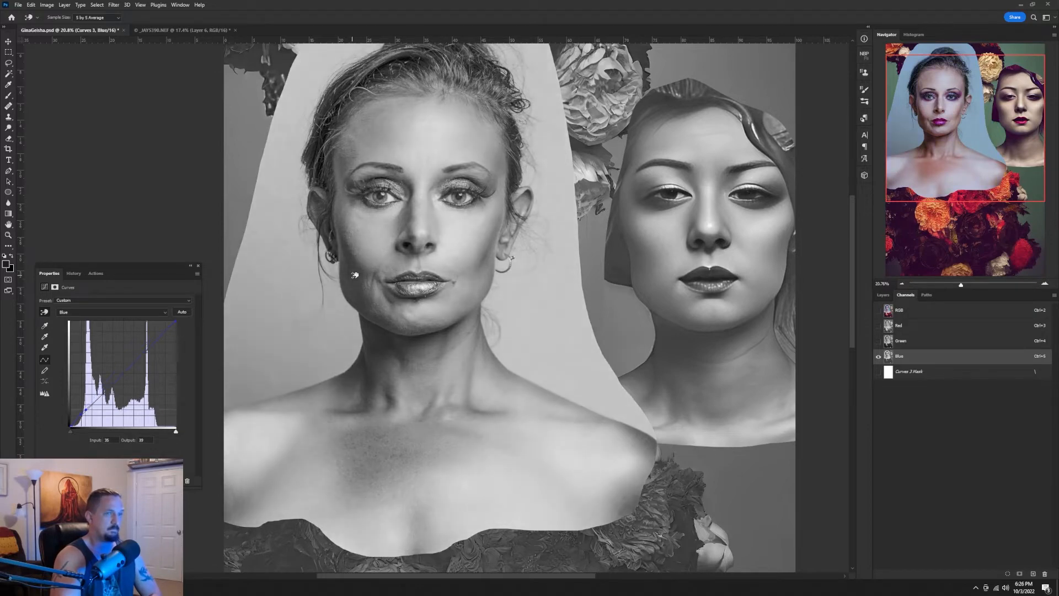
Return to the full-colour view, add a clipped Curves adjustment above Curves 3 and lower the midtones of its Blue curve.
{"action": "left_click", "coordinate": [917, 312]}
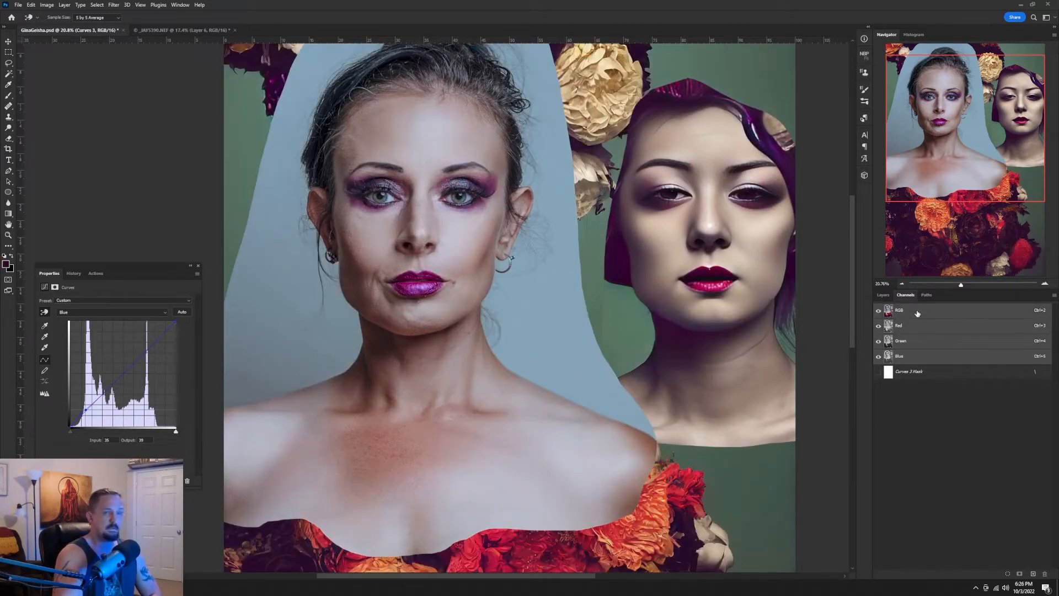
{"action": "left_click", "coordinate": [884, 296]}
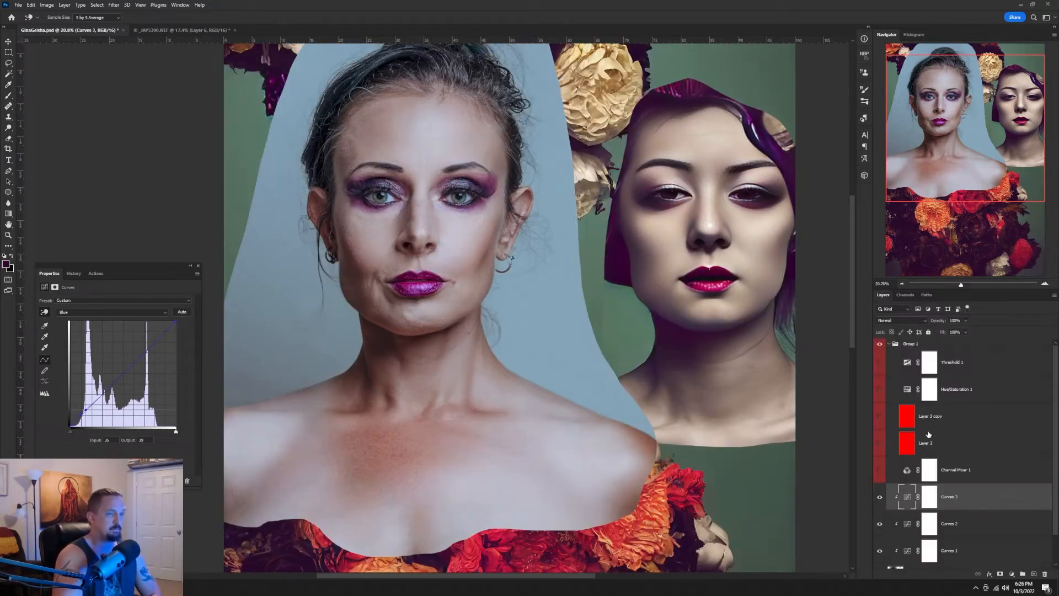
{"action": "left_click", "coordinate": [1012, 574]}
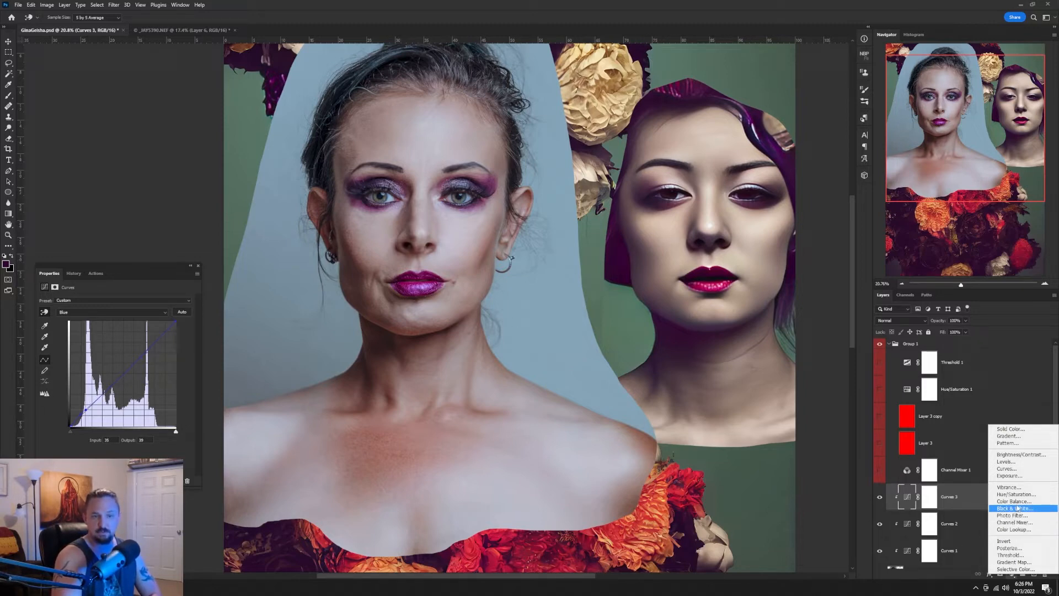
{"action": "left_click", "coordinate": [1015, 469]}
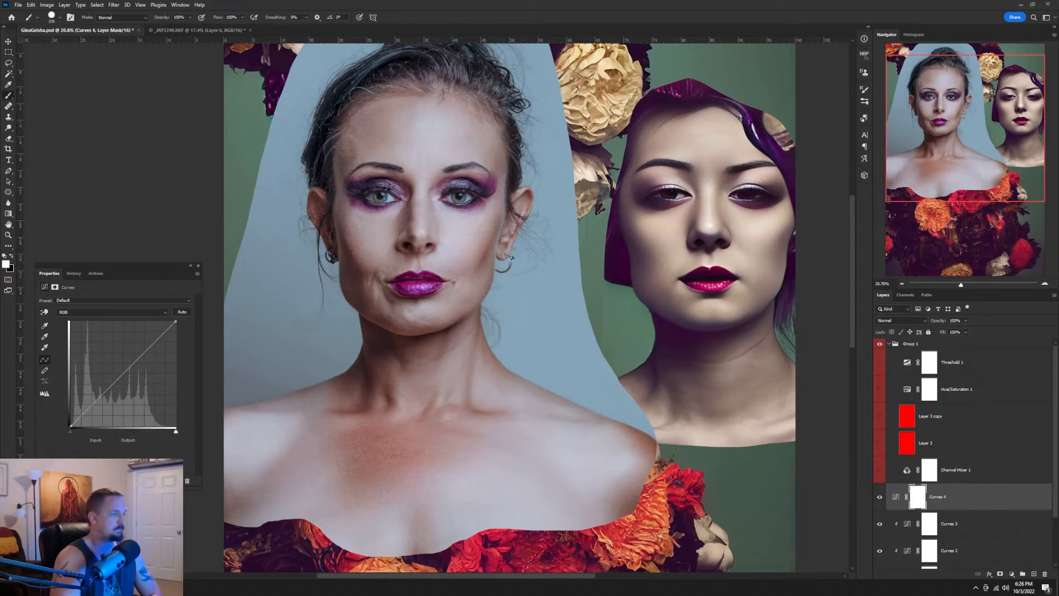
{"action": "left_click", "coordinate": [108, 311]}
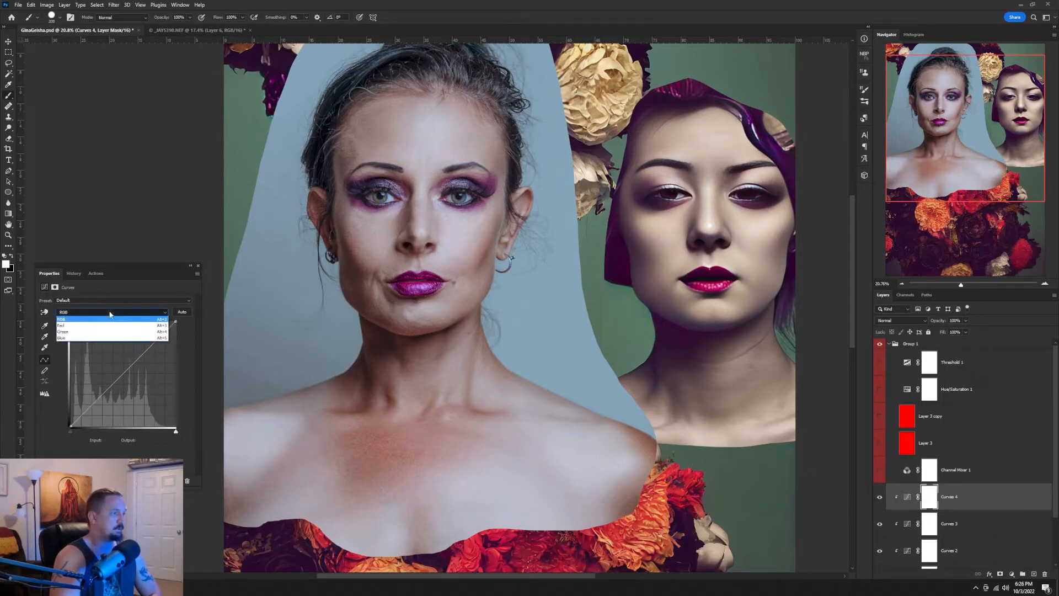
{"action": "left_click", "coordinate": [108, 338]}
{"action": "left_click", "coordinate": [126, 374]}
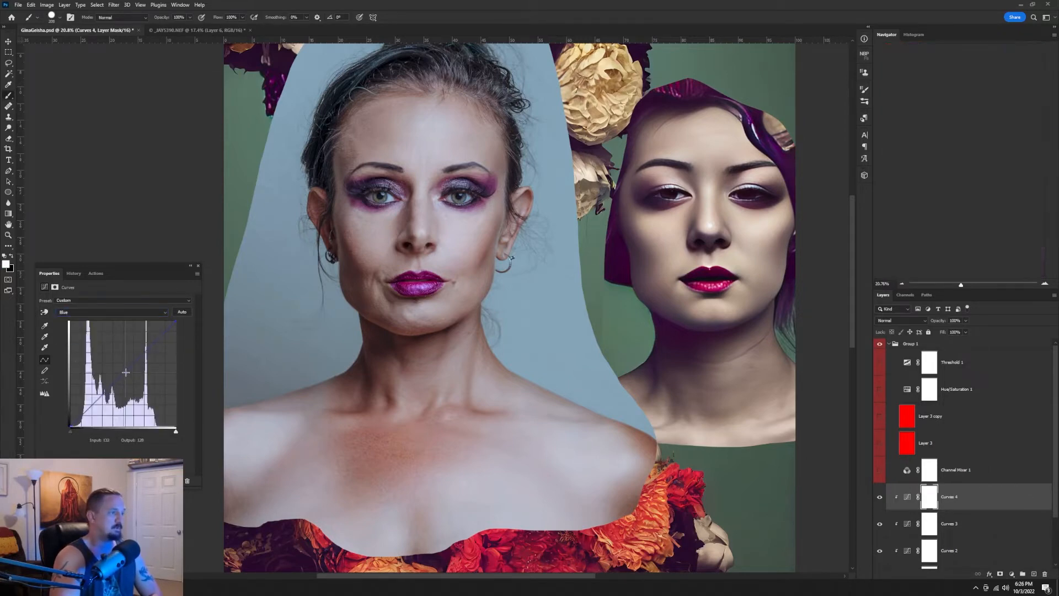
{"action": "left_click_drag", "start_coordinate": [126, 374], "coordinate": [127, 375]}
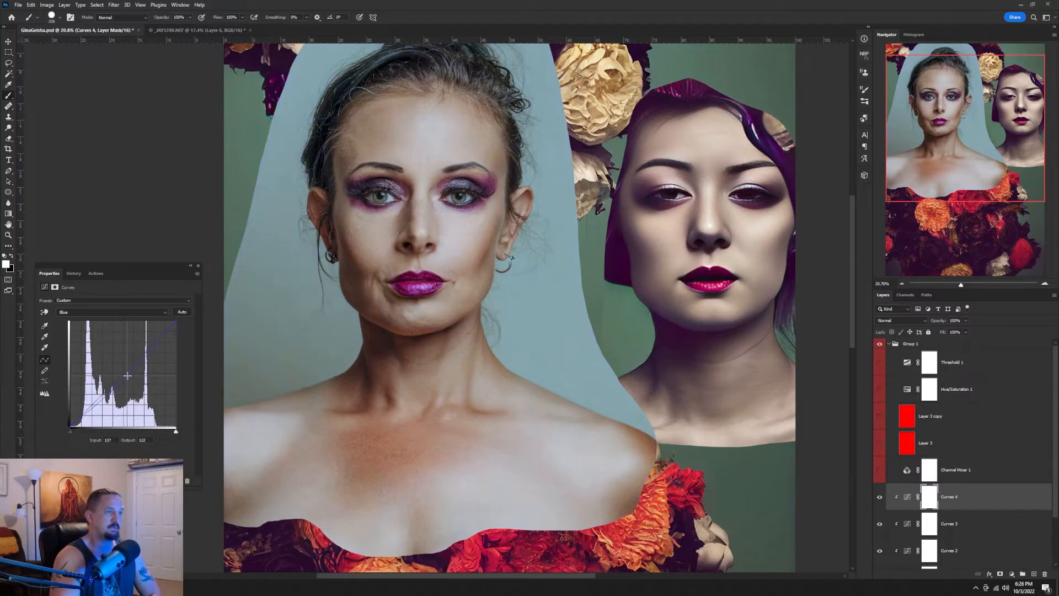
Raise the midtones of the composite RGB curve in Curves 4 to brighten the model.
{"action": "left_click", "coordinate": [96, 313]}
{"action": "left_click", "coordinate": [99, 320]}
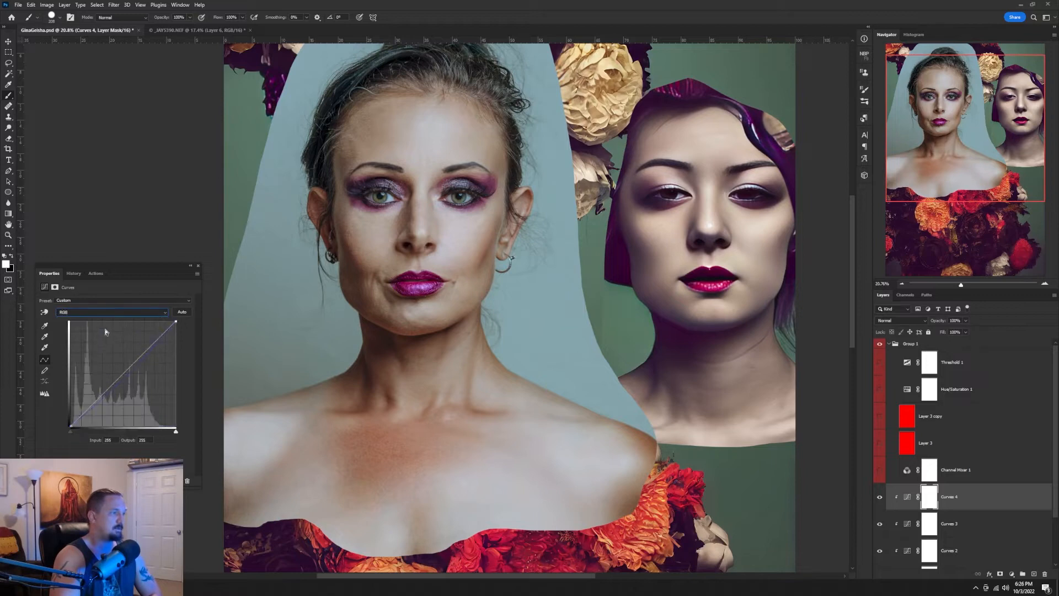
{"action": "left_click_drag", "start_coordinate": [120, 376], "coordinate": [120, 368]}
Lower the Curves 4 Blue curve slightly at the bright skin of the model's cheek, using on-image adjustment.
{"action": "left_click", "coordinate": [110, 312]}
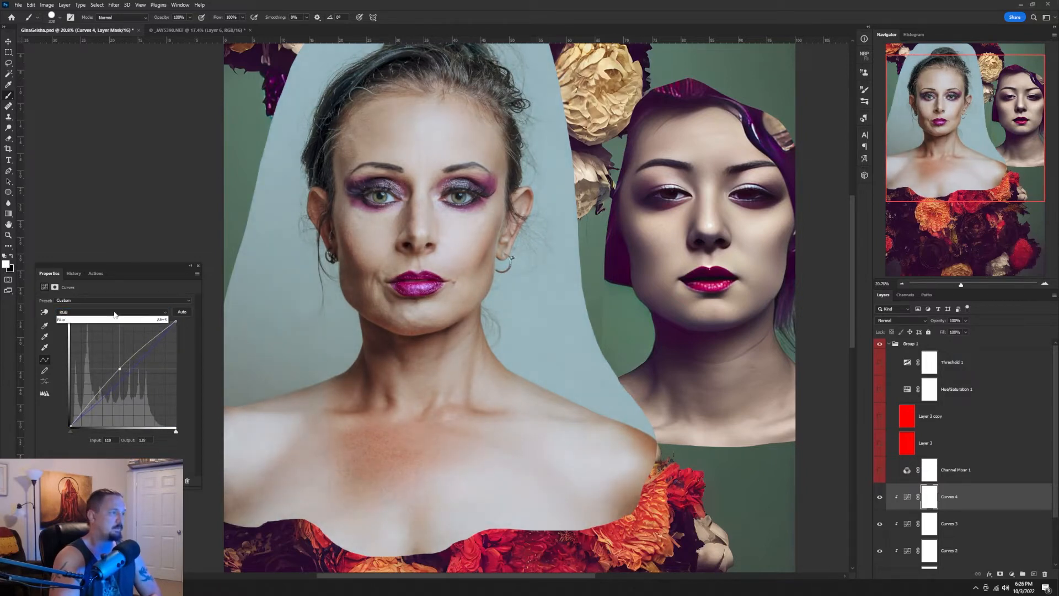
{"action": "left_click", "coordinate": [109, 337]}
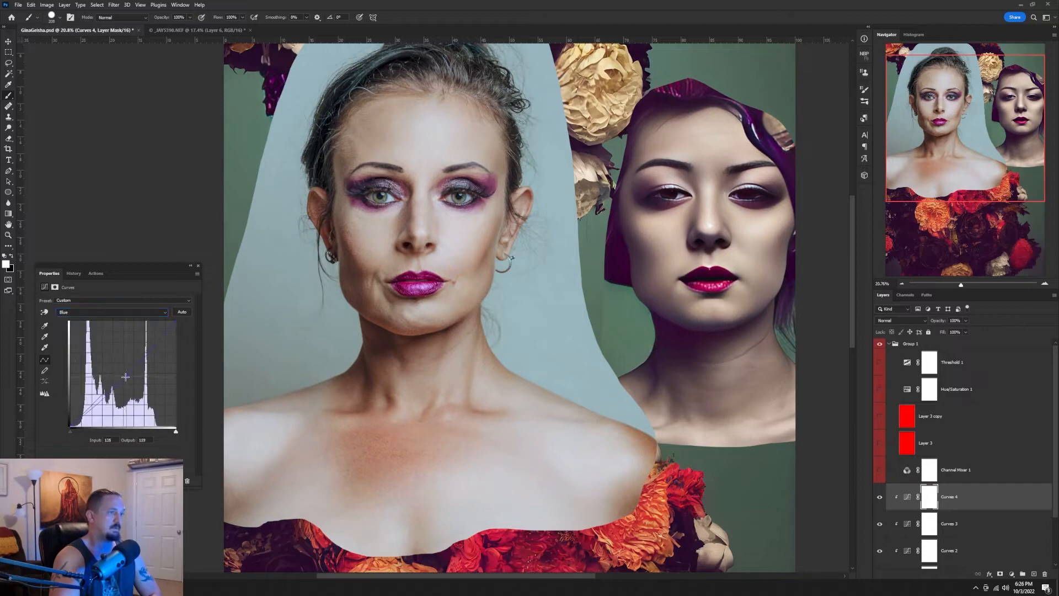
{"action": "left_click", "coordinate": [46, 312]}
{"action": "left_click", "coordinate": [461, 225]}
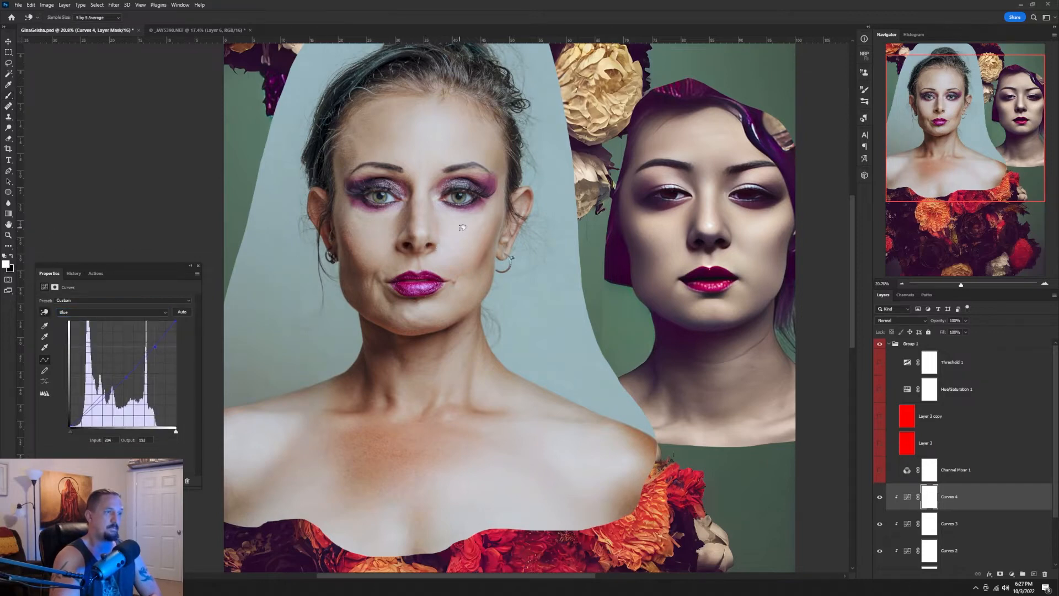
{"action": "left_click_drag", "start_coordinate": [463, 227], "coordinate": [462, 230]}
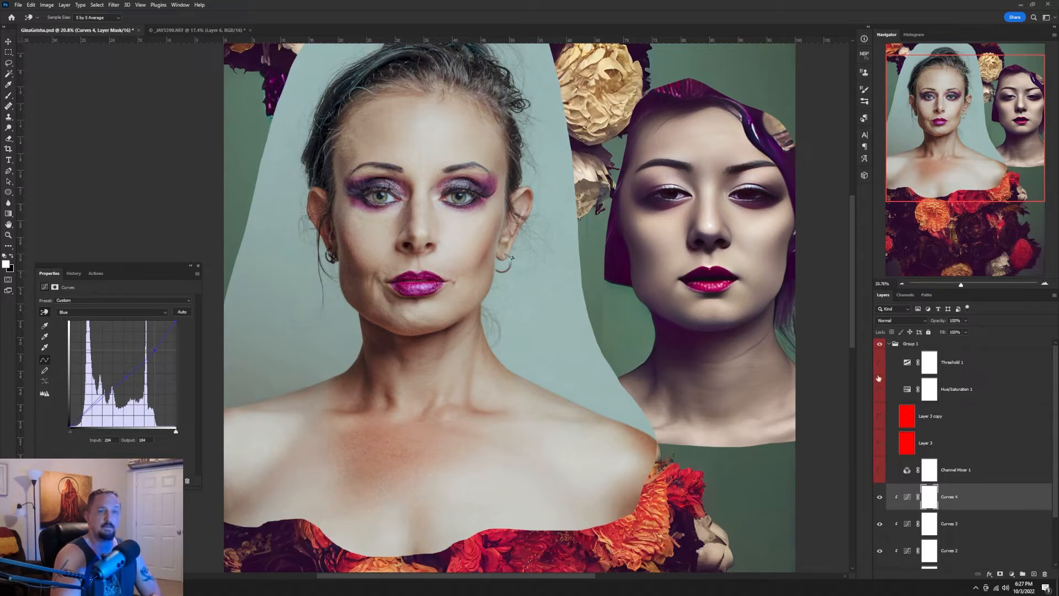
Compare both faces in the red, green and blue channels one at a time, and recheck the full-colour composite.
{"action": "left_click", "coordinate": [907, 296]}
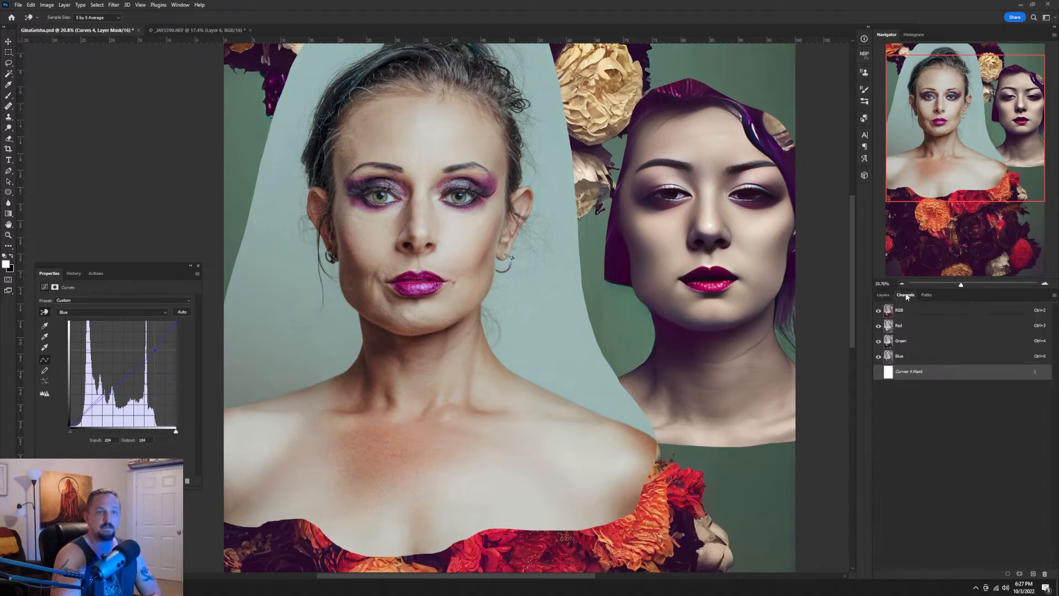
{"action": "left_click", "coordinate": [912, 326]}
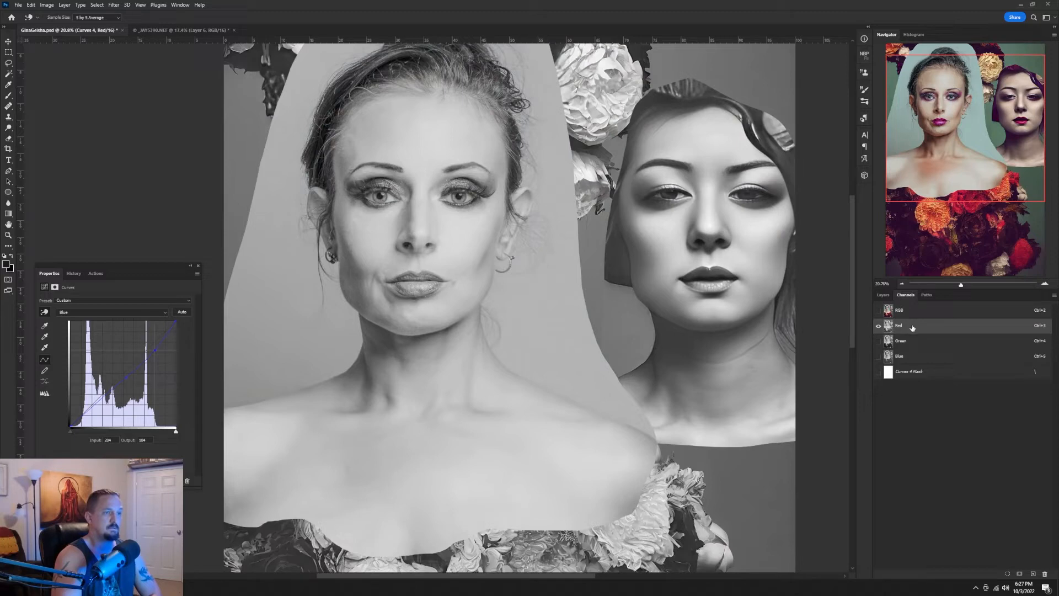
{"action": "left_click", "coordinate": [919, 345]}
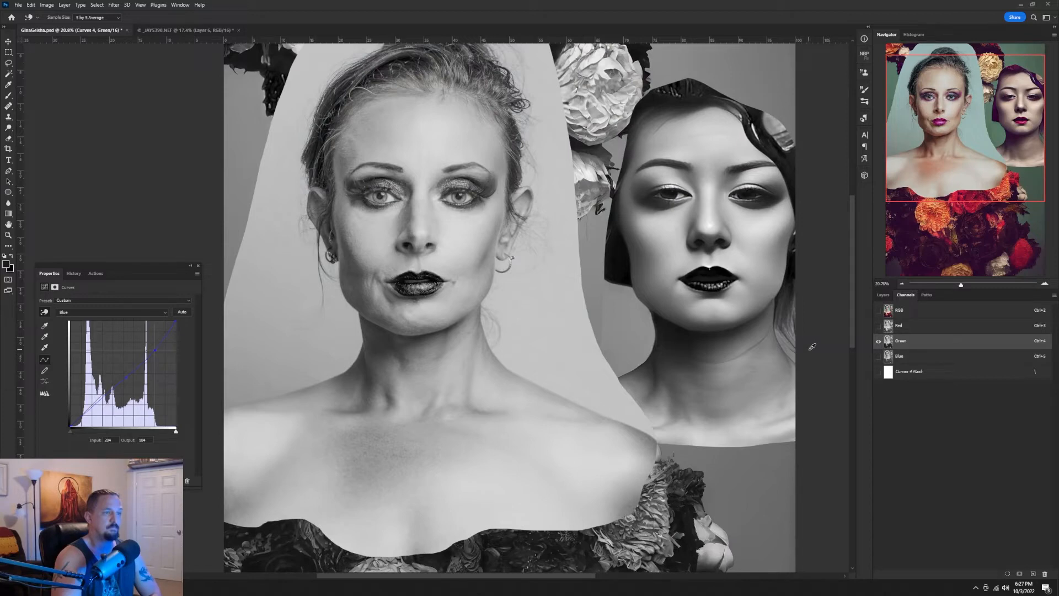
{"action": "left_click", "coordinate": [926, 359]}
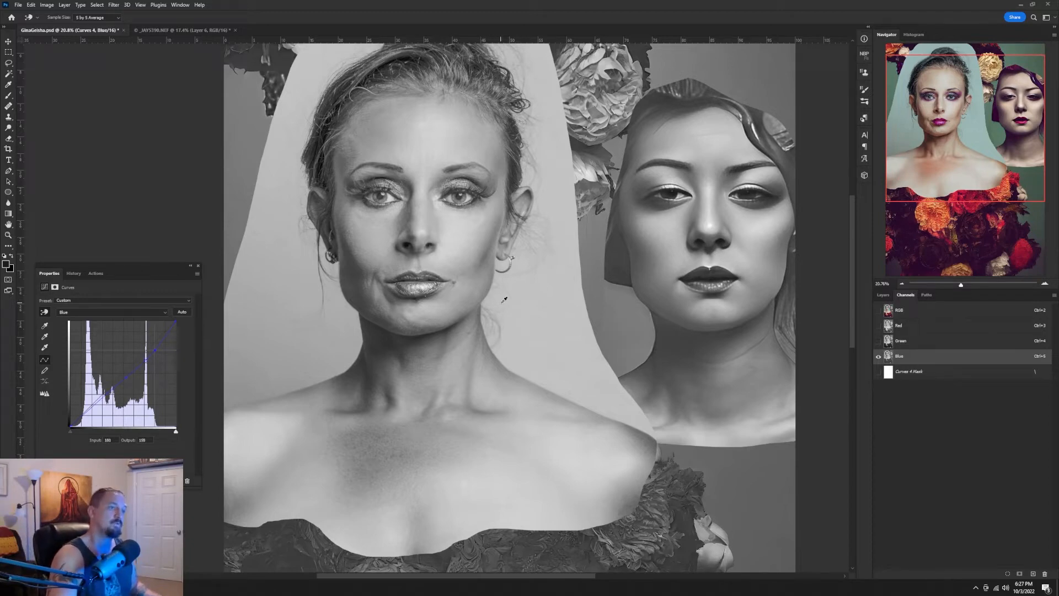
{"action": "left_click", "coordinate": [884, 295]}
{"action": "left_click", "coordinate": [904, 296]}
{"action": "left_click", "coordinate": [908, 312]}
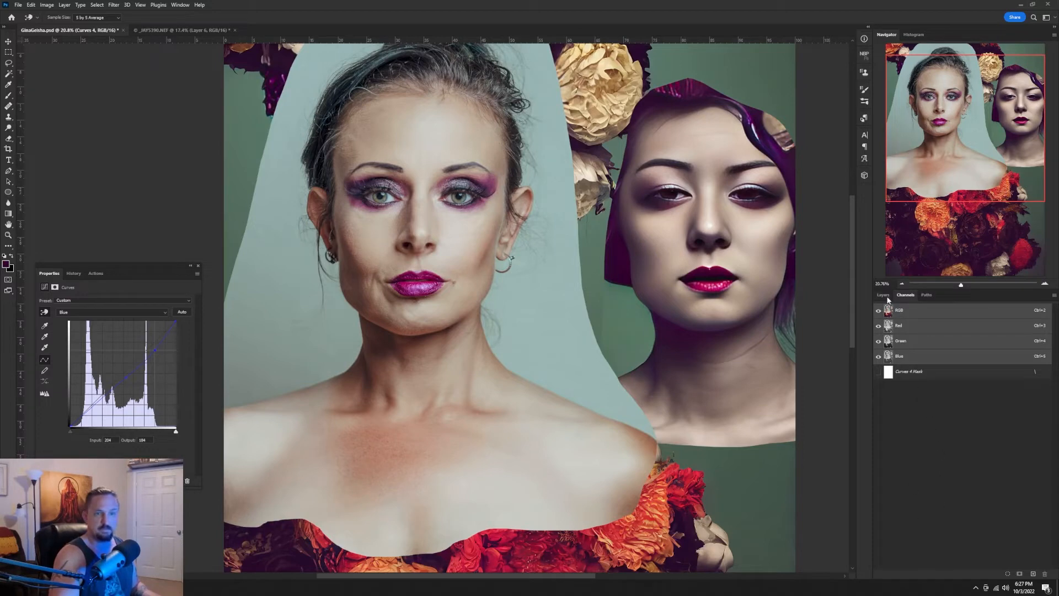
{"action": "left_click", "coordinate": [884, 295]}
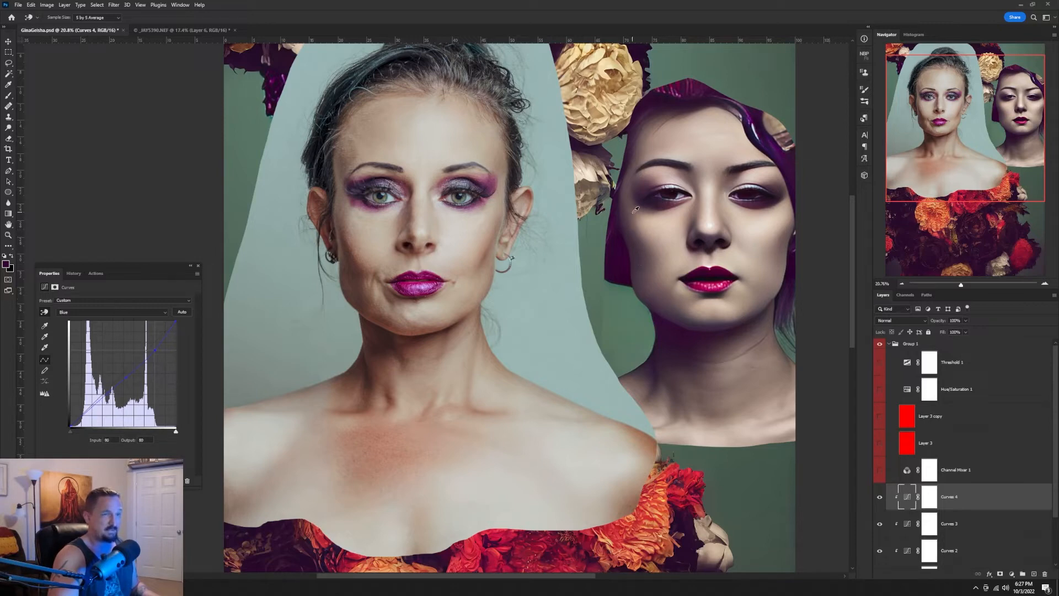
Add a clipped Curves adjustment above Curves 4 and lower its Green curve at input 134 to output 125.
{"action": "left_click", "coordinate": [1012, 574]}
{"action": "left_click", "coordinate": [1007, 468]}
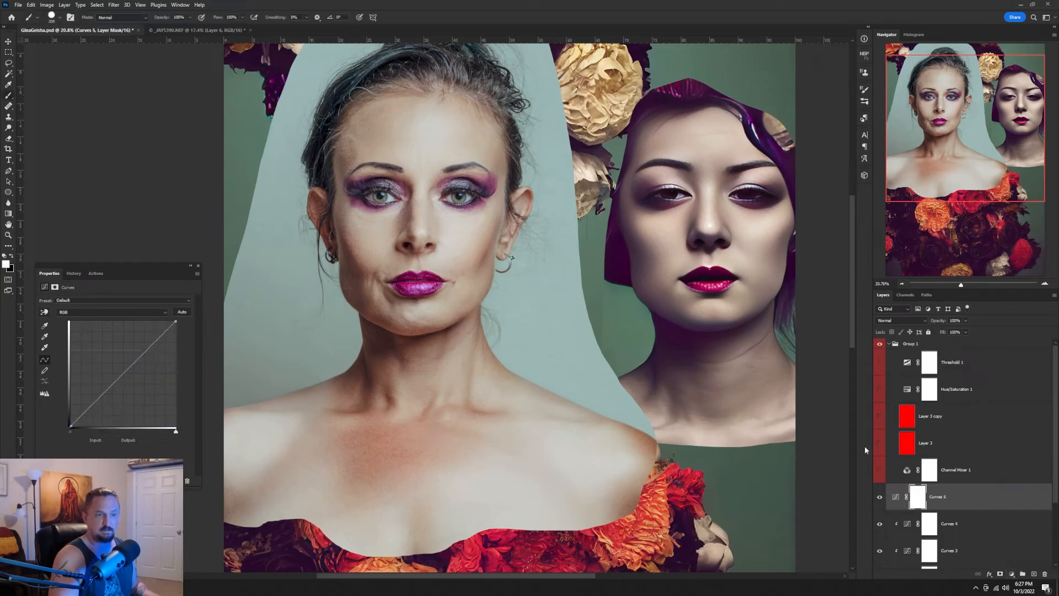
{"action": "key", "text": "b"}
{"action": "key", "text": "ctrl+alt+g"}
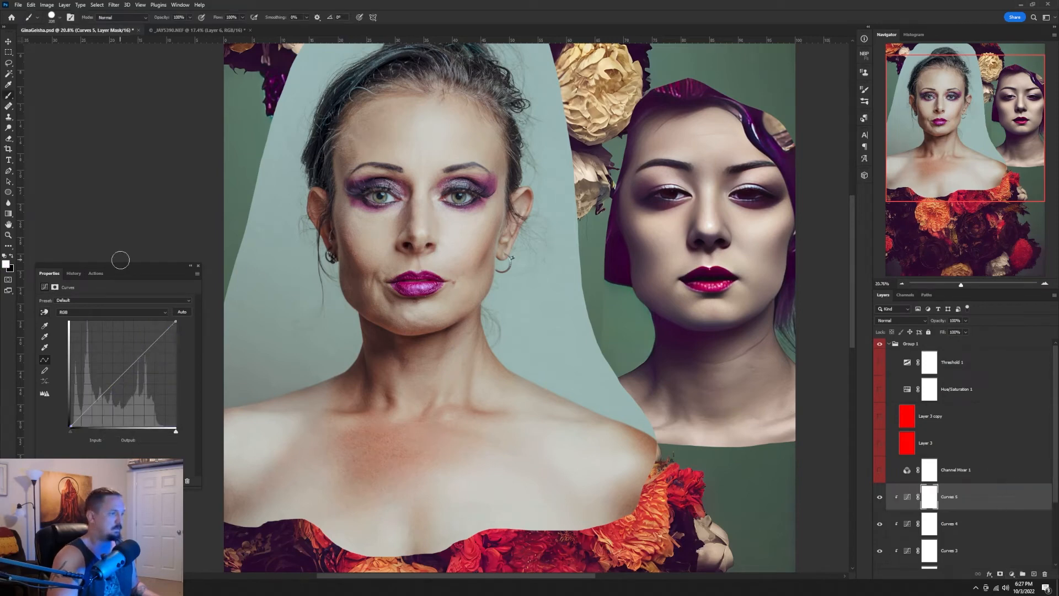
{"action": "left_click", "coordinate": [104, 311]}
{"action": "left_click", "coordinate": [80, 331]}
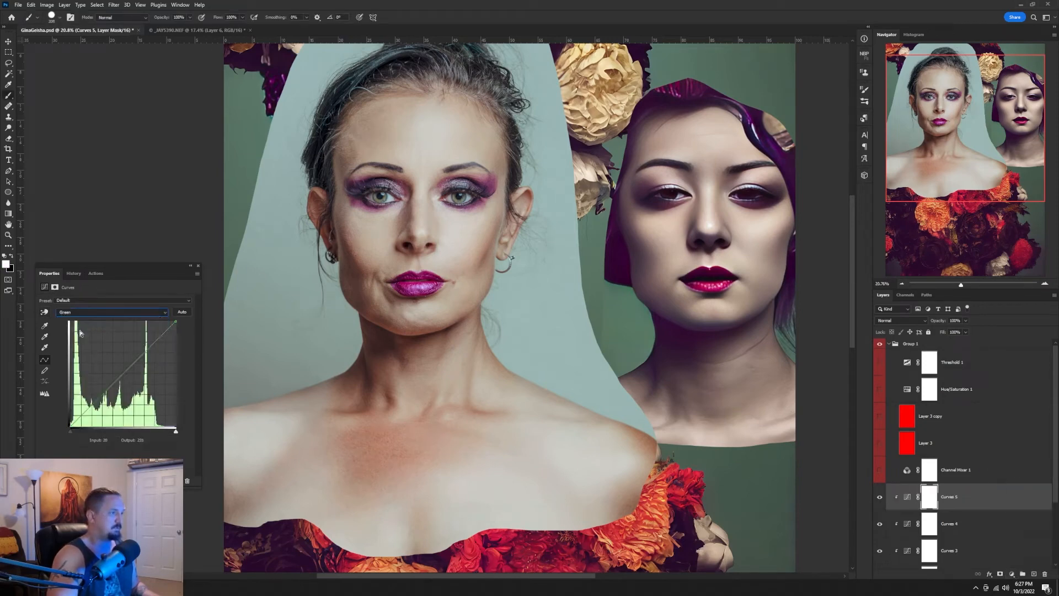
{"action": "left_click", "coordinate": [126, 375]}
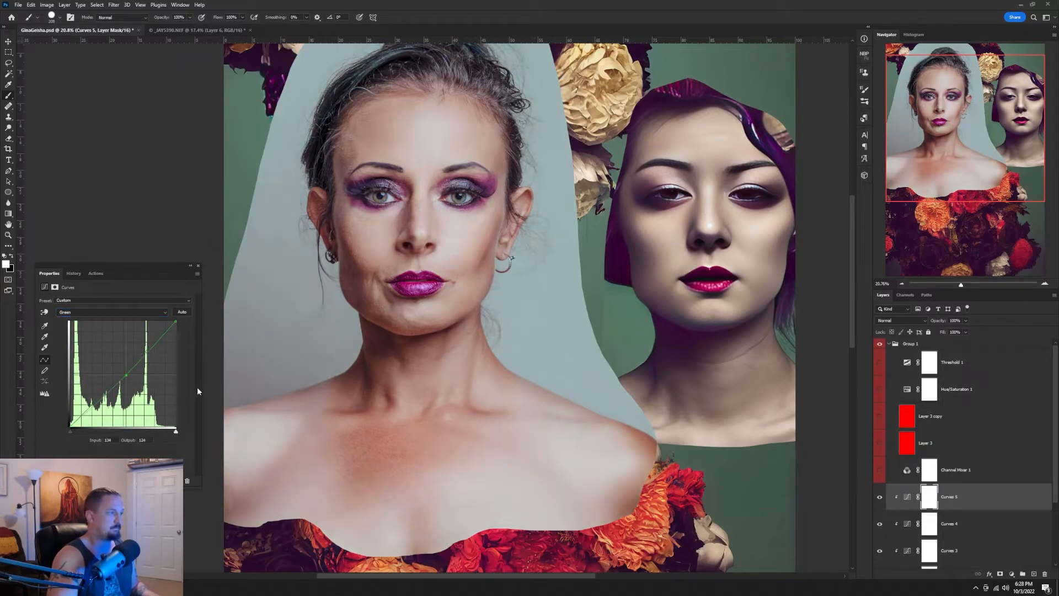
{"action": "key", "text": "Up"}
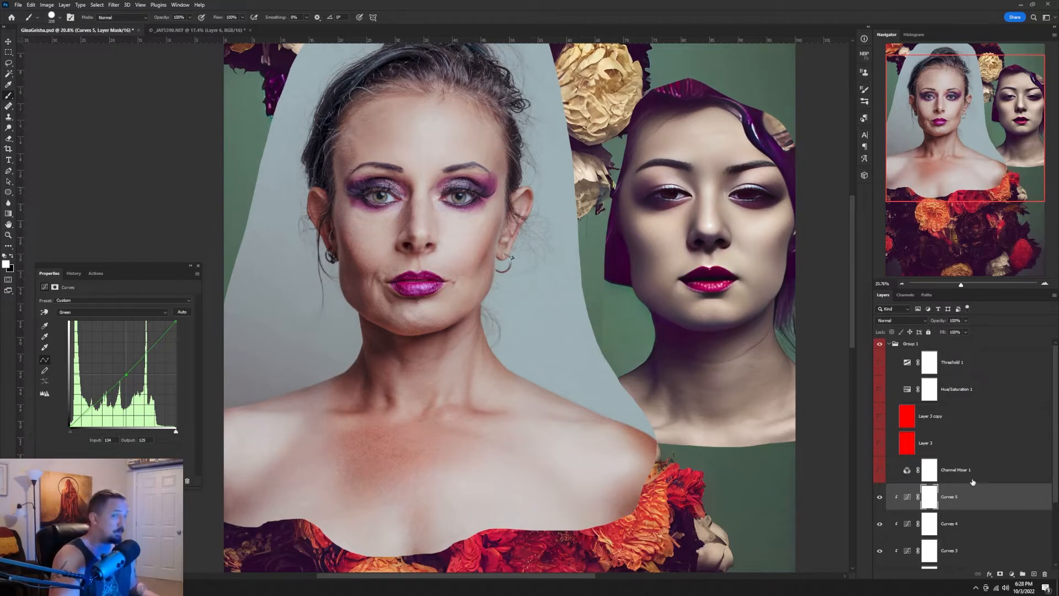
Show the Hue-mode red check layer, Layer 3, to compare the skin saturation, with Curves 5 selected.
{"action": "left_click", "coordinate": [880, 444]}
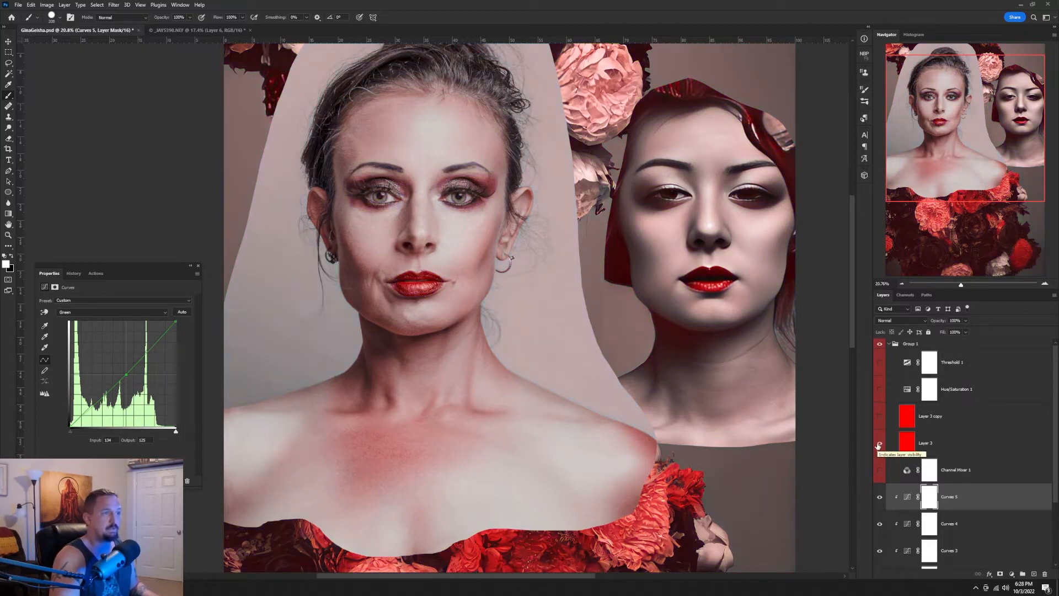
{"action": "left_click", "coordinate": [963, 446]}
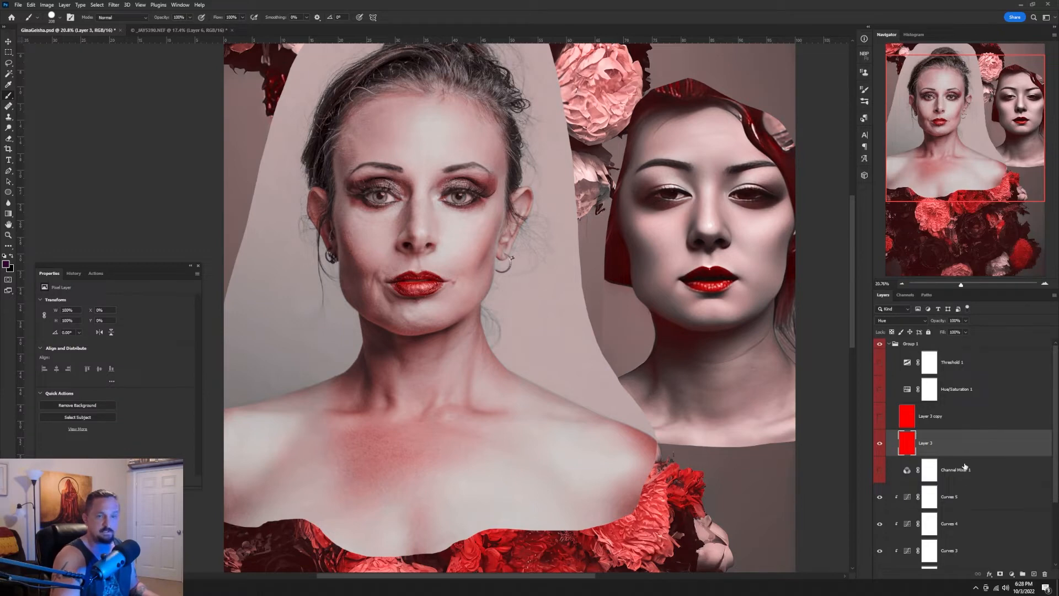
{"action": "left_click", "coordinate": [977, 501]}
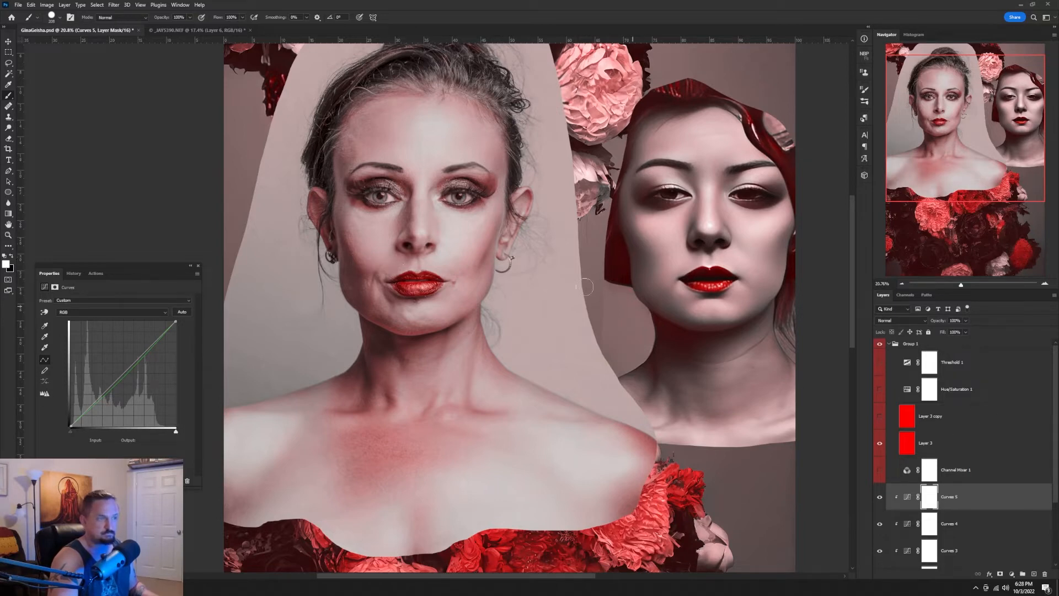
Add a clipped Hue/Saturation adjustment above Curves 5 and set its Saturation to -16.
{"action": "left_click", "coordinate": [1012, 575]}
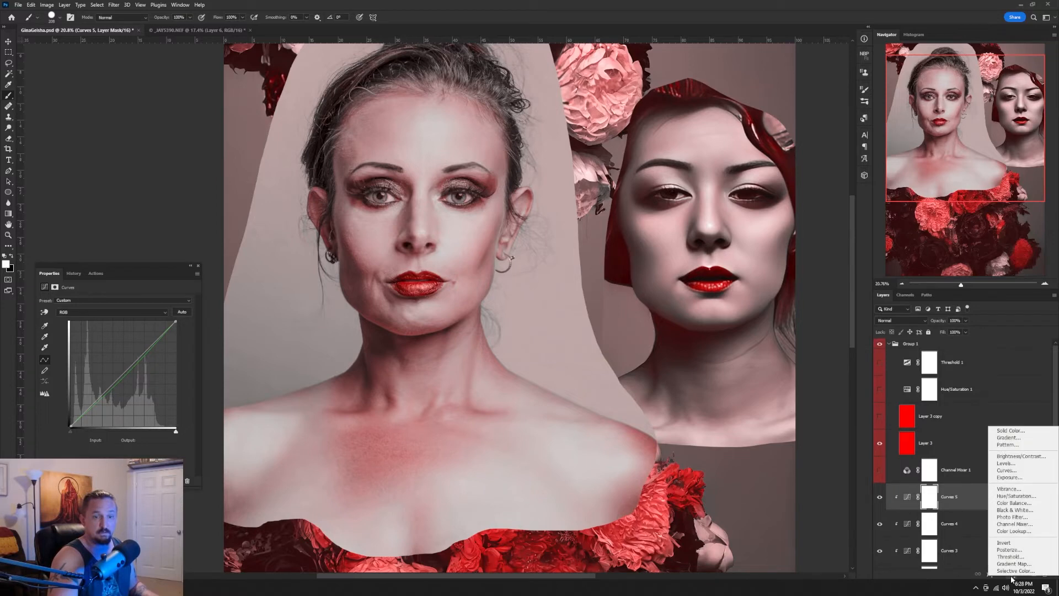
{"action": "left_click", "coordinate": [1017, 496]}
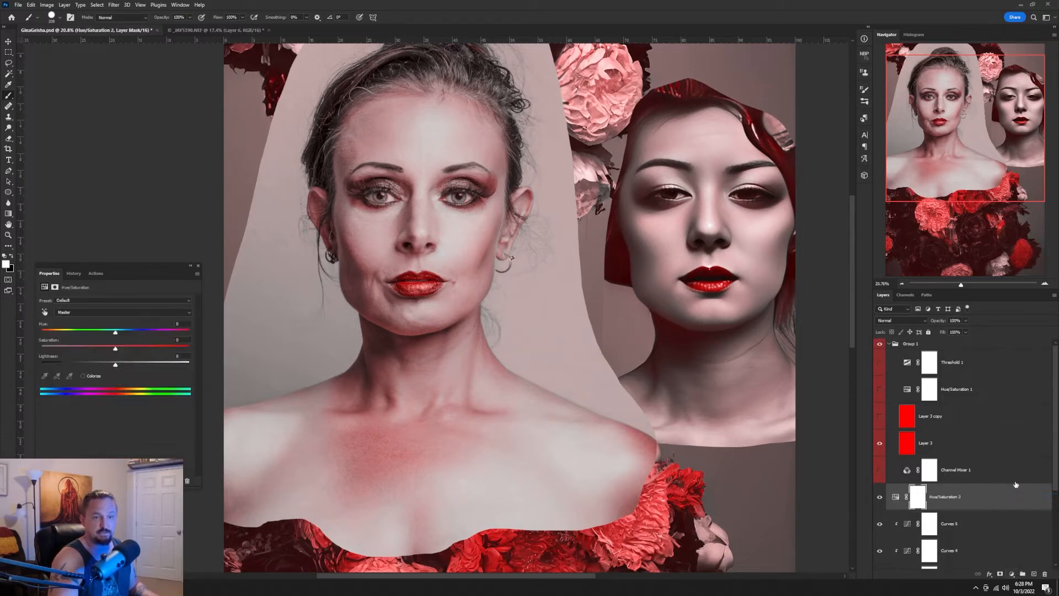
{"action": "key", "text": "ctrl+alt+g"}
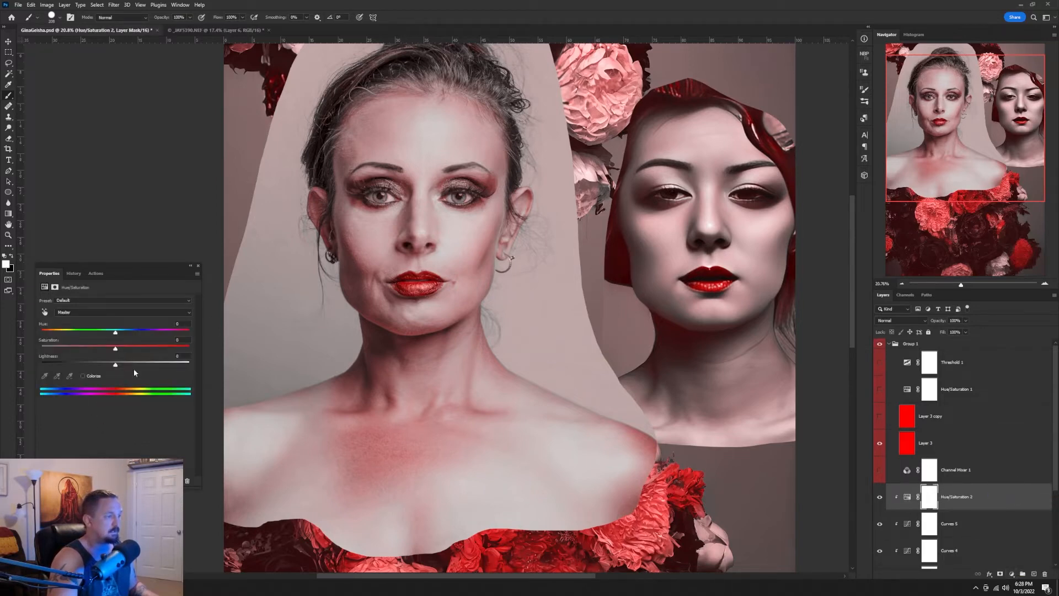
{"action": "left_click_drag", "start_coordinate": [116, 349], "coordinate": [113, 352]}
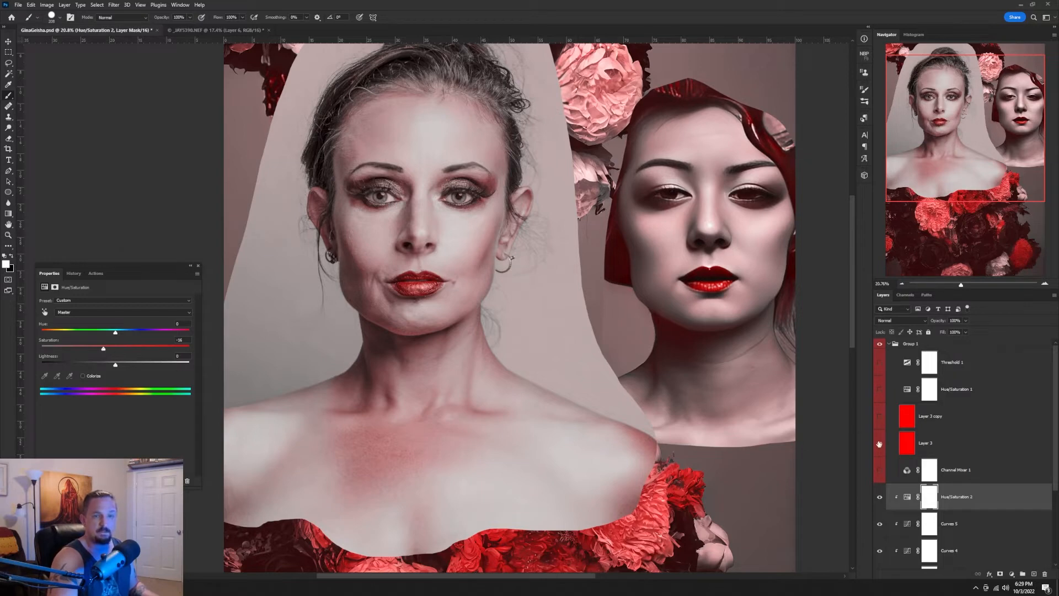
Swap the Layer 3 check for Layer 3 copy, shift the model's Hue in the positive direction, and hide the check.
{"action": "left_click", "coordinate": [880, 416]}
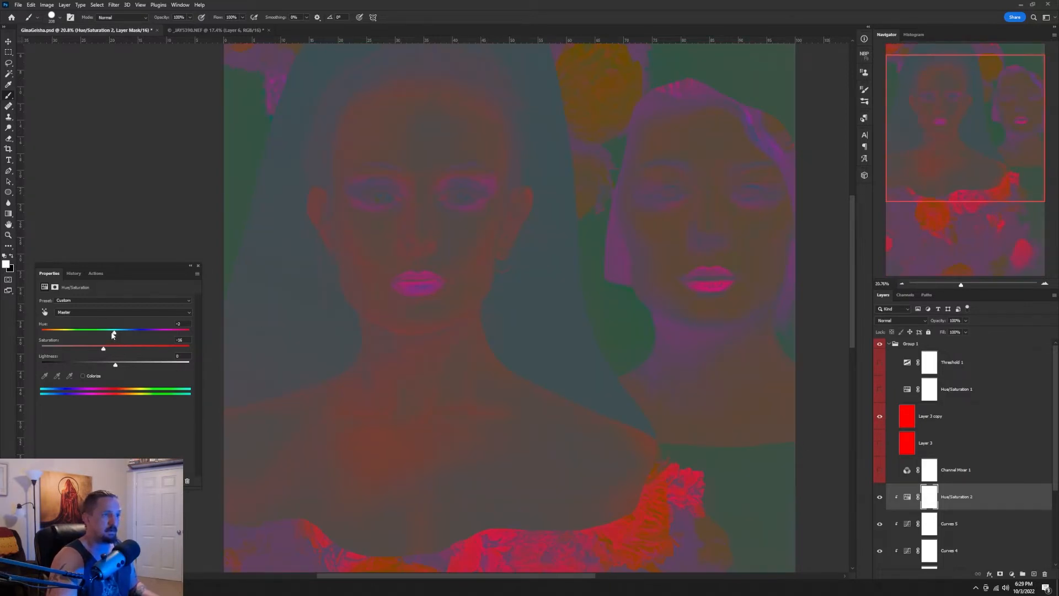
{"action": "mouse_move", "coordinate": [113, 334]}
{"action": "left_mouse_down"}
{"action": "mouse_move", "coordinate": [100, 334]}
{"action": "mouse_move", "coordinate": [121, 335]}
{"action": "left_mouse_up"}
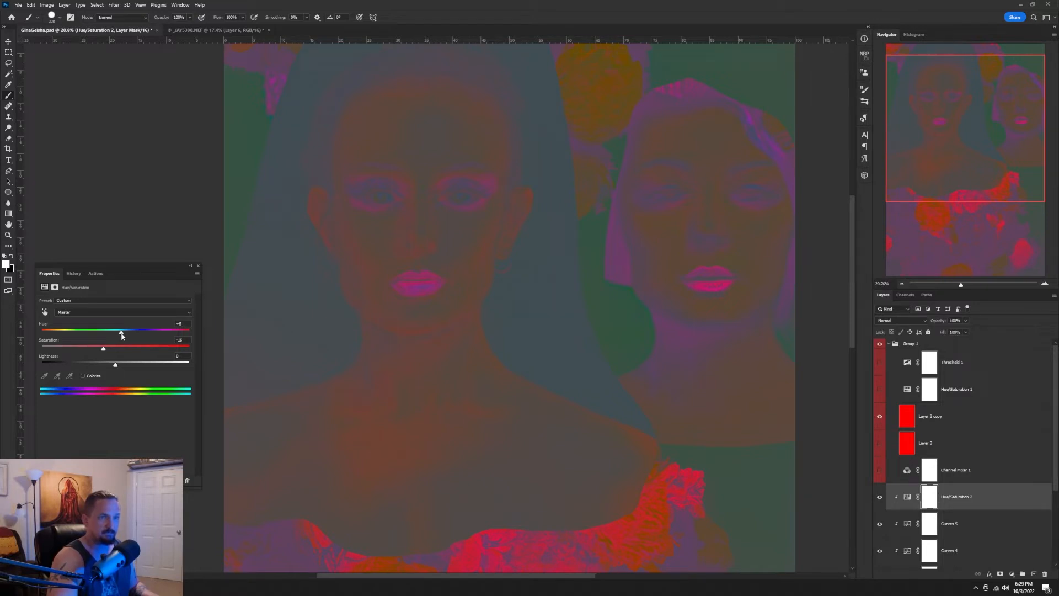
{"action": "left_click", "coordinate": [879, 416]}
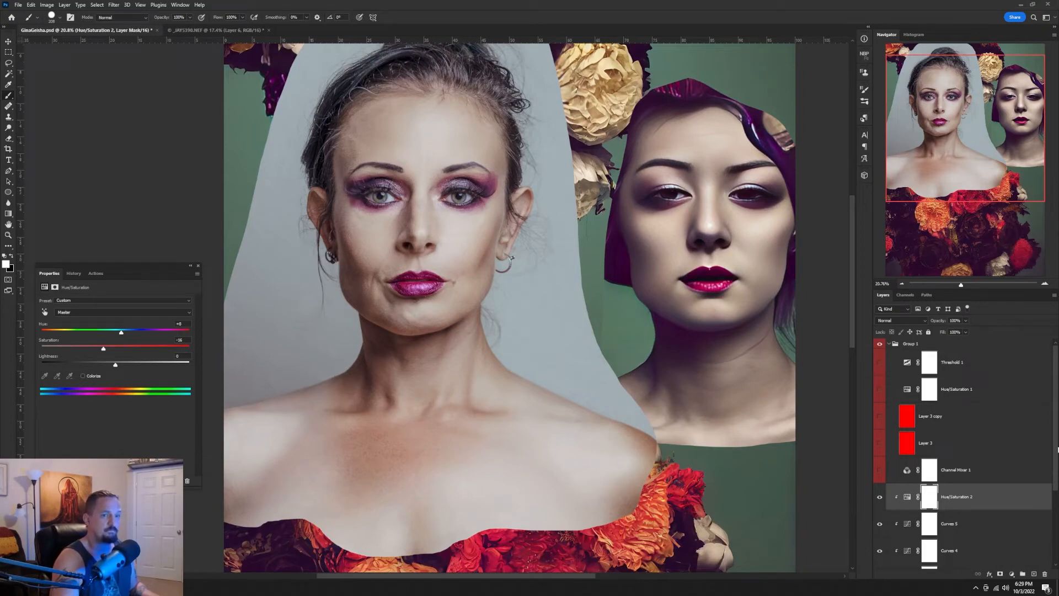
Show the Layer 3 copy hue check, compare the two women's skin hues, and boost the check with Hue/Saturation 1.
{"action": "left_click", "coordinate": [880, 417]}
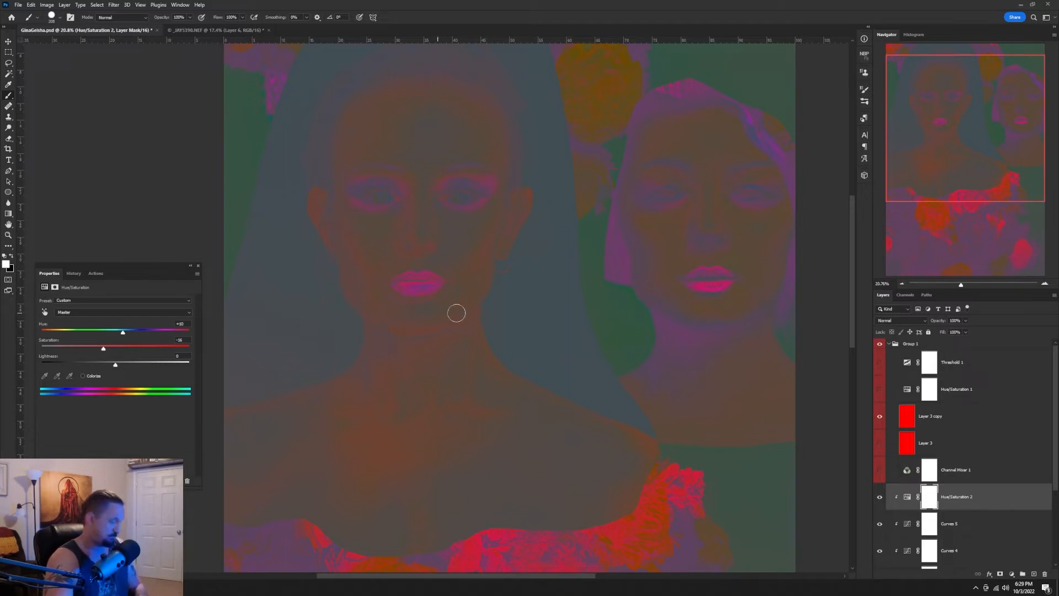
{"action": "key", "text": "ctrl+plus"}
{"action": "scroll", "coordinate": [467, 313], "scroll_direction": "up", "scroll_amount": 3}
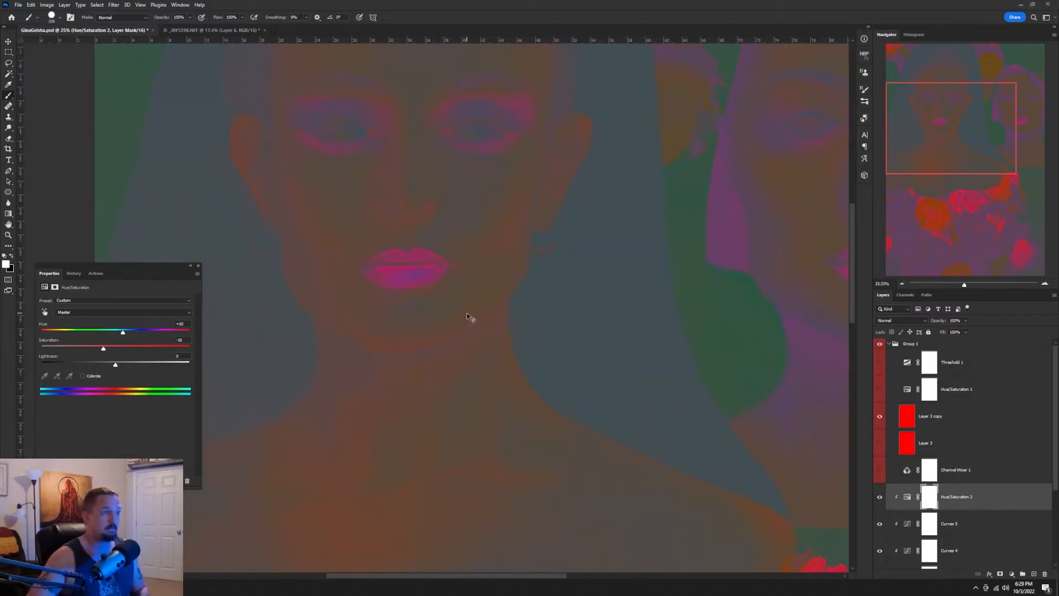
{"action": "left_click_drag", "start_coordinate": [509, 176], "coordinate": [458, 230]}
{"action": "left_click", "coordinate": [198, 266]}
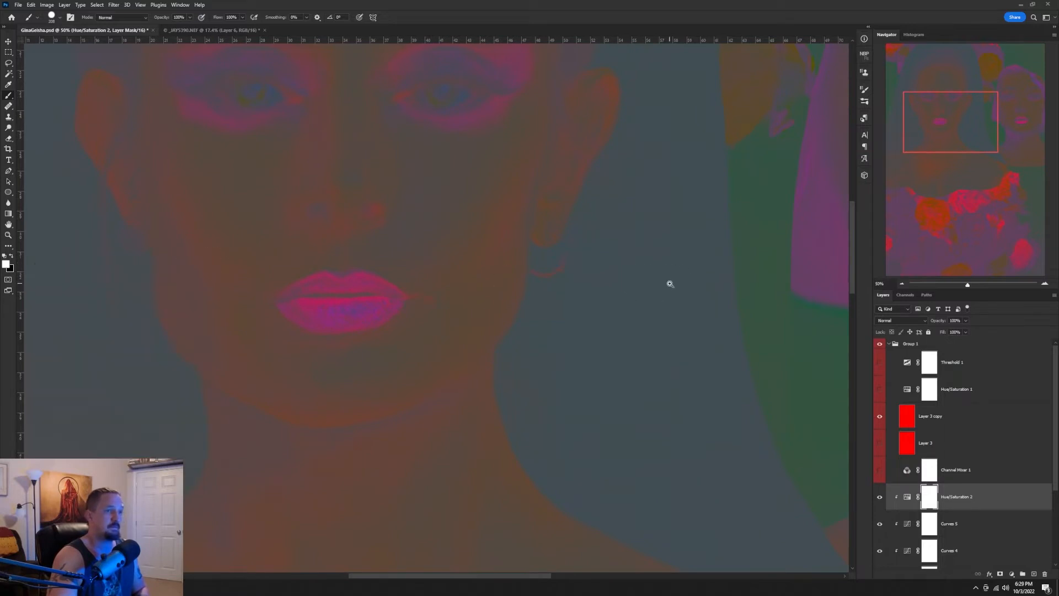
{"action": "scroll", "coordinate": [664, 283], "scroll_direction": "down", "scroll_amount": 2}
{"action": "left_click_drag", "start_coordinate": [656, 281], "coordinate": [516, 296]}
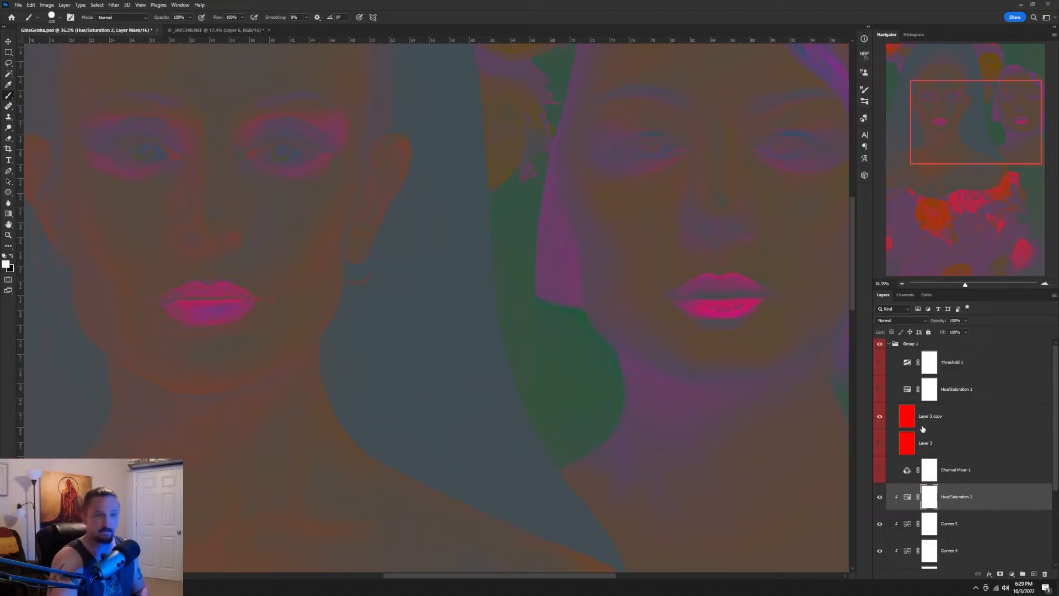
{"action": "left_click", "coordinate": [881, 389]}
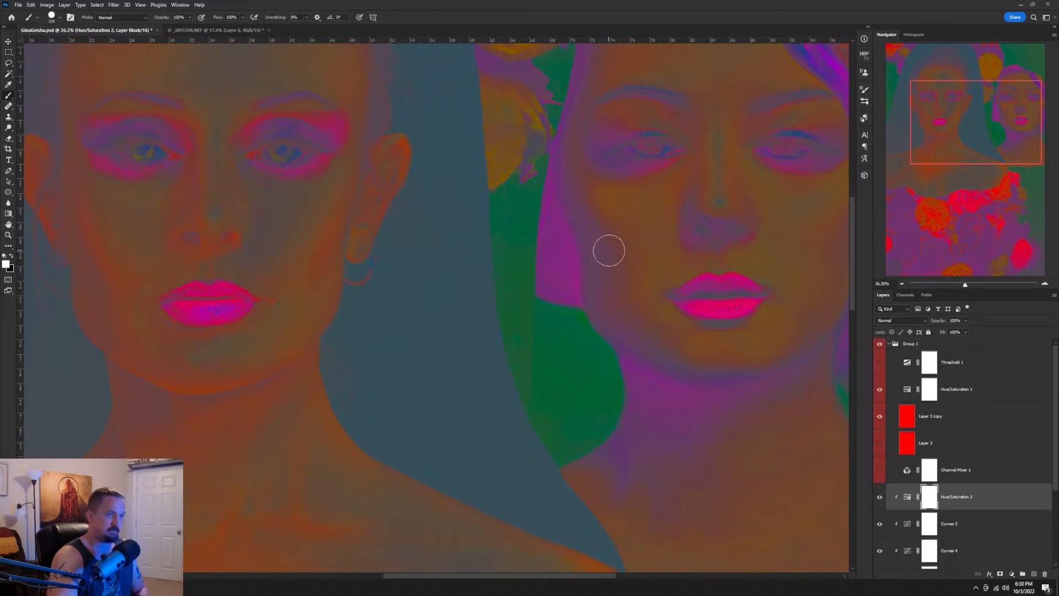
Reopen the Hue/Saturation 2 adjustment, try hue shifts in both directions, and set the model's Hue to +11.
{"action": "double_click", "coordinate": [907, 498]}
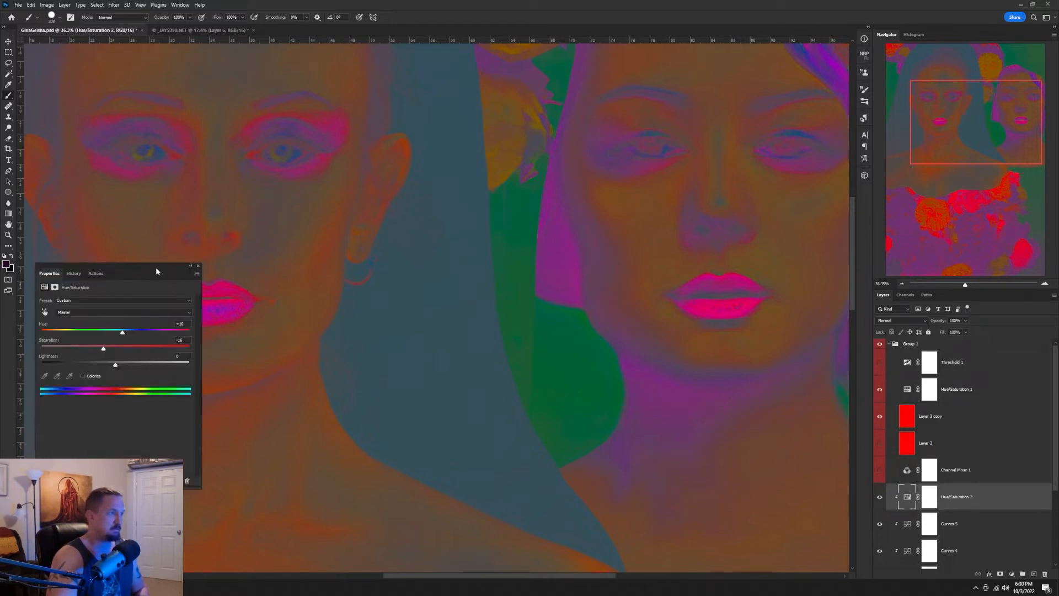
{"action": "left_click_drag", "start_coordinate": [156, 270], "coordinate": [487, 297]}
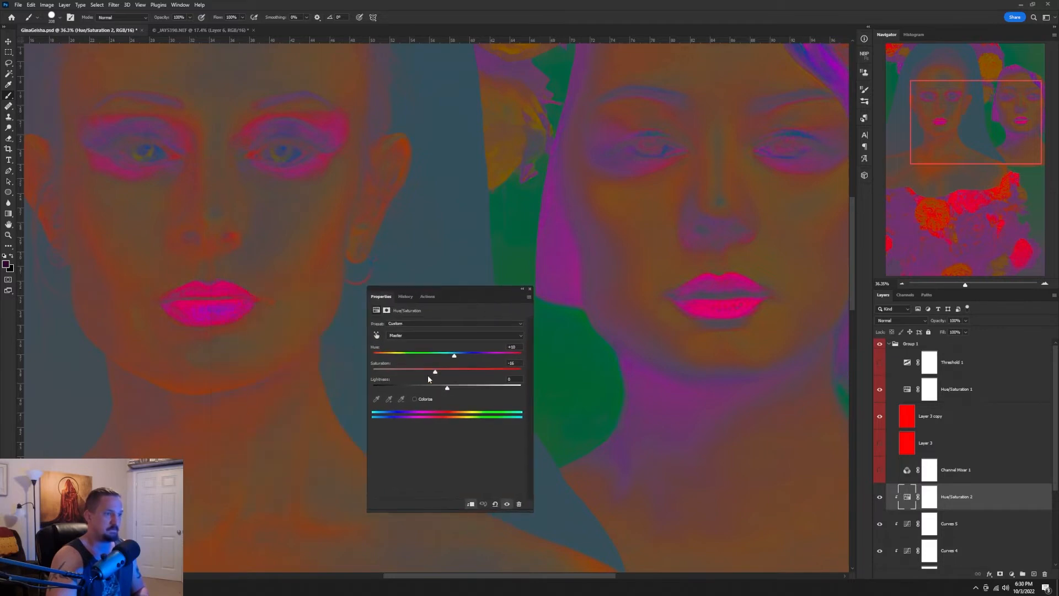
{"action": "mouse_move", "coordinate": [440, 360]}
{"action": "left_mouse_down"}
{"action": "mouse_move", "coordinate": [423, 360]}
{"action": "mouse_move", "coordinate": [448, 358]}
{"action": "left_mouse_up"}
{"action": "left_click", "coordinate": [511, 346]}
{"action": "key", "text": "shift+Down"}
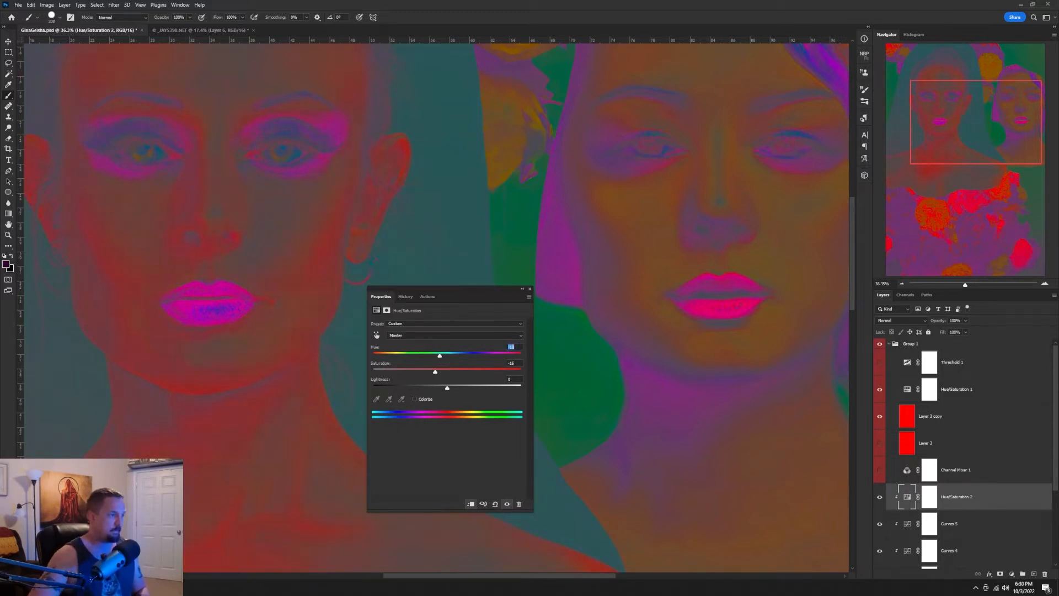
{"action": "key", "text": "shift+Down"}
{"action": "key", "text": "shift+Down"}
{"action": "key", "text": "shift+Up"}
{"action": "key", "text": "shift+Up"}
{"action": "key", "text": "shift+Up"}
{"action": "key", "text": "shift+Up"}
{"action": "key", "text": "shift+Up"}
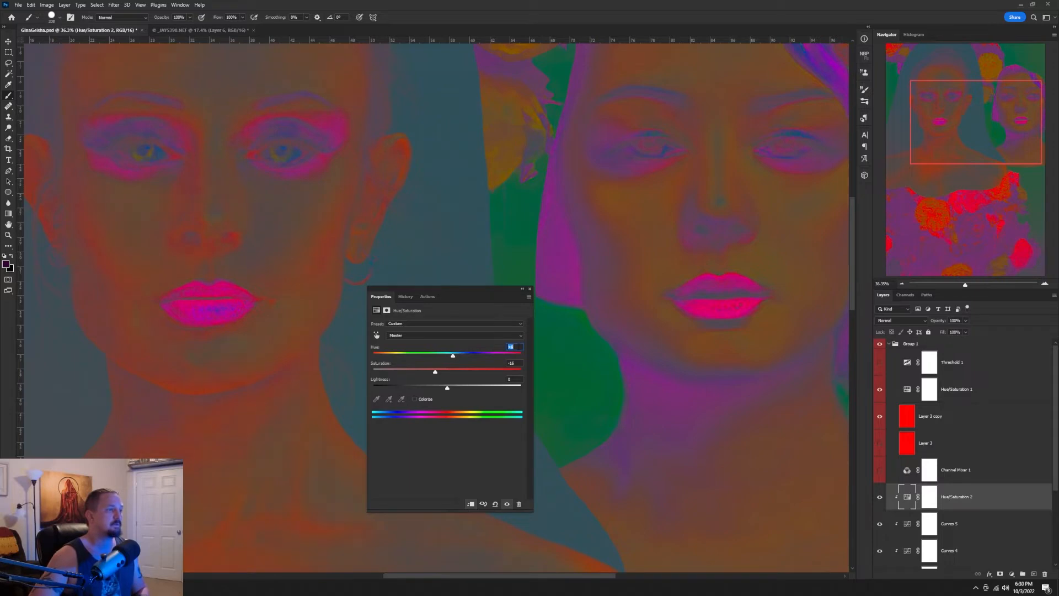
{"action": "key", "text": "Up"}
Compare the image without the check group, hide its Layer 3 copy and Hue/Saturation 1 checks, and show the Threshold 1 check.
{"action": "left_click", "coordinate": [880, 344]}
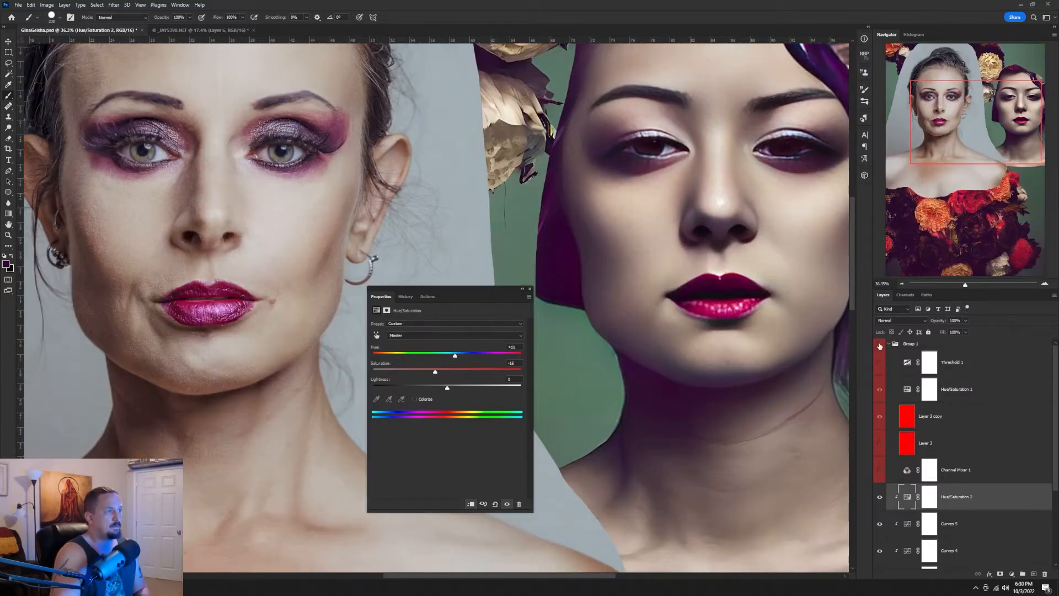
{"action": "left_click", "coordinate": [880, 343]}
{"action": "left_click", "coordinate": [880, 416]}
{"action": "left_click", "coordinate": [880, 443]}
{"action": "left_click", "coordinate": [880, 444]}
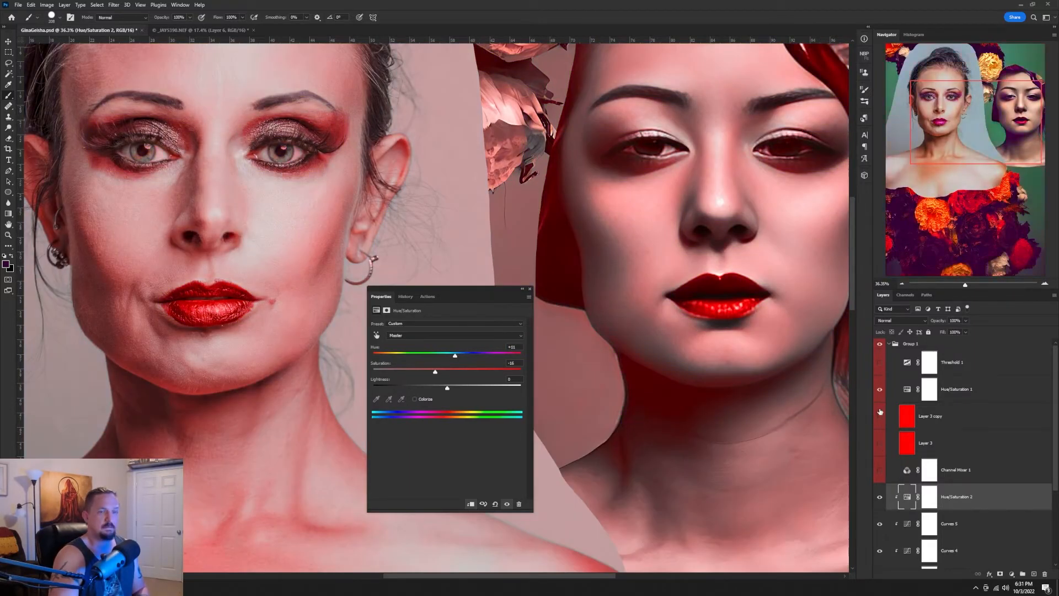
{"action": "left_click", "coordinate": [880, 363]}
{"action": "left_click", "coordinate": [881, 391]}
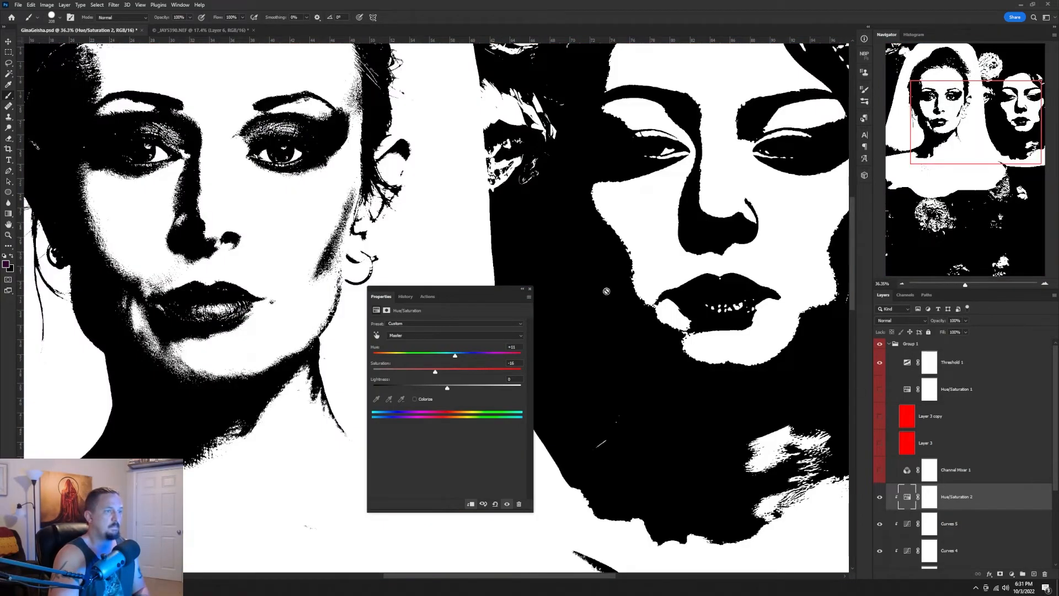
Add a Curves adjustment above Hue/Saturation 2, keeping both faces in view under the threshold check.
{"action": "left_click", "coordinate": [530, 288]}
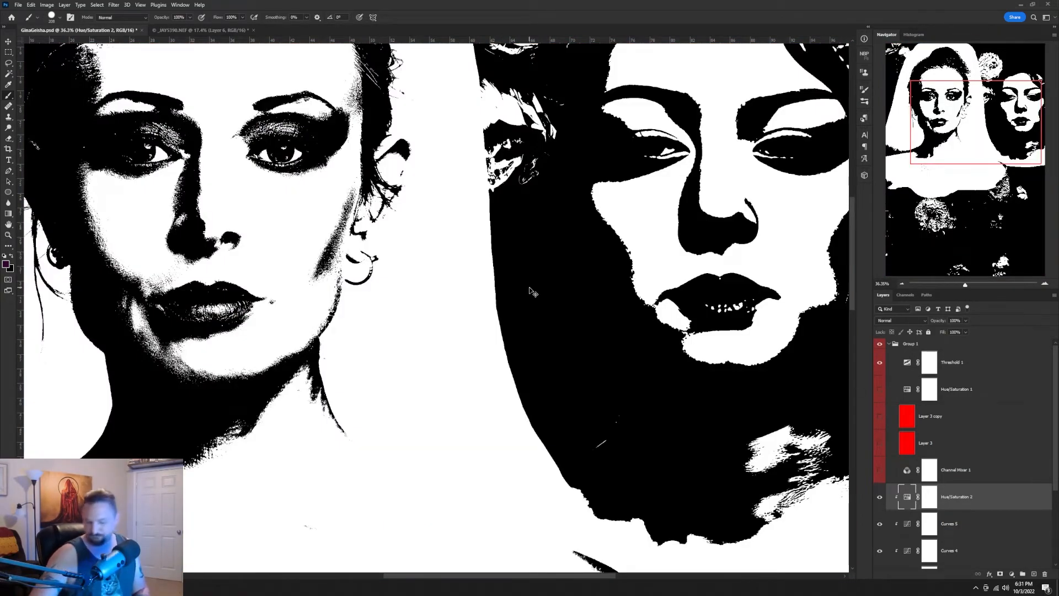
{"action": "key", "text": "ctrl+minus"}
{"action": "key", "text": "ctrl+minus"}
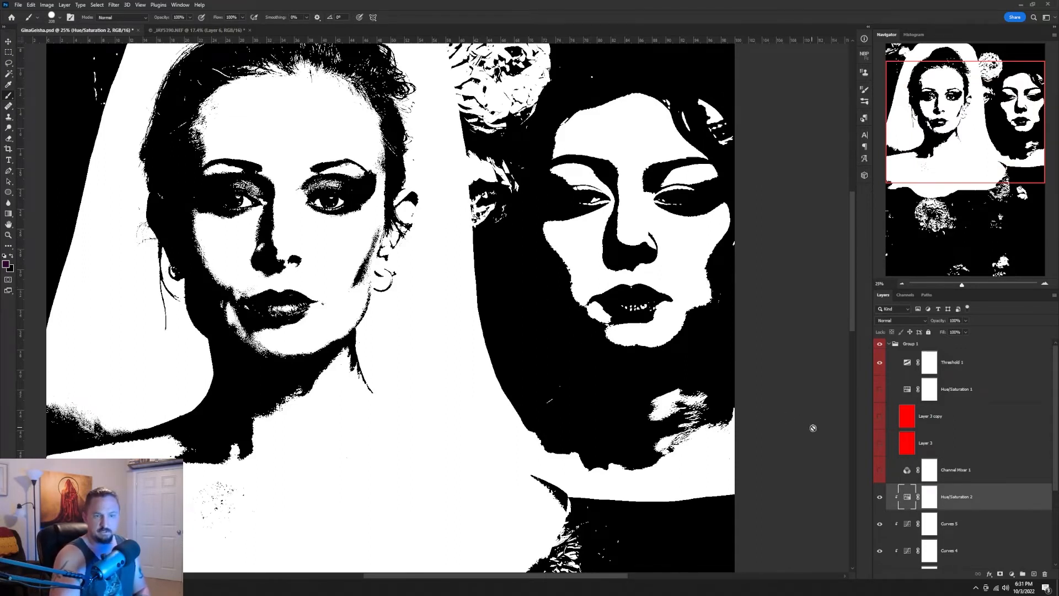
{"action": "left_click", "coordinate": [1013, 575]}
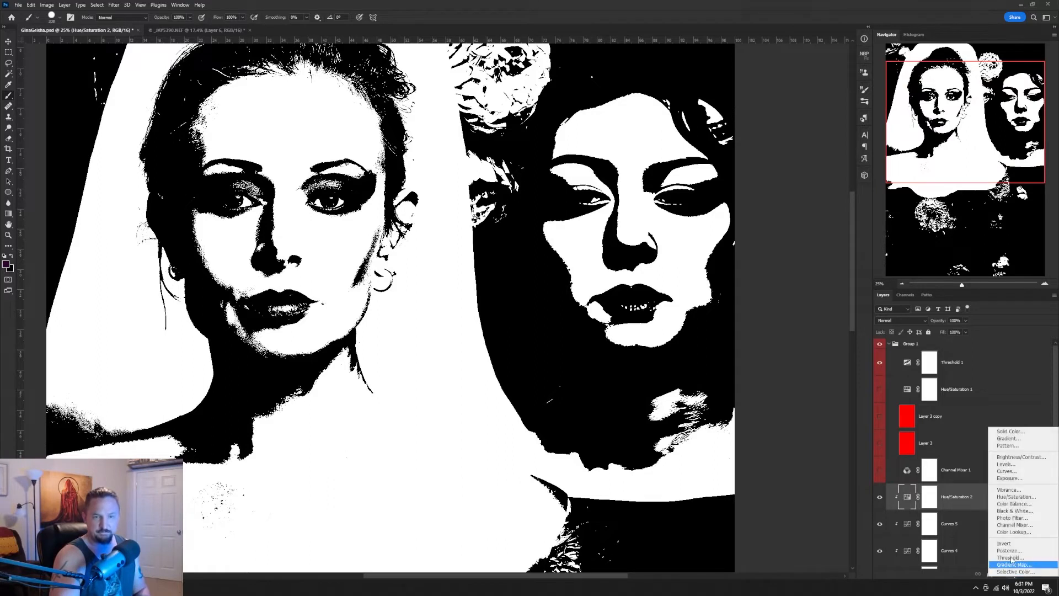
{"action": "left_click", "coordinate": [1013, 473]}
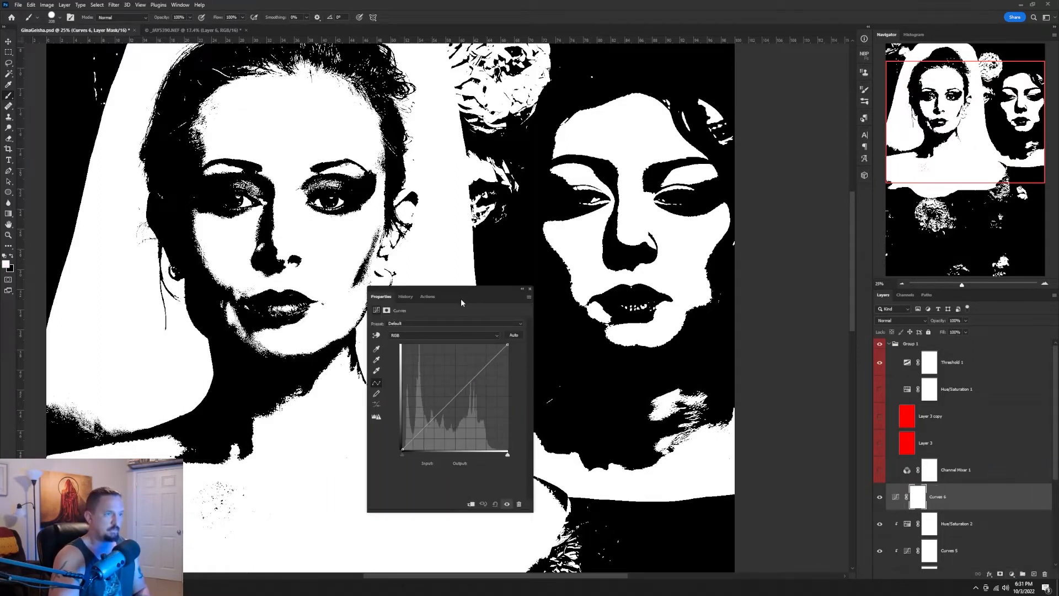
{"action": "left_click_drag", "start_coordinate": [462, 300], "coordinate": [540, 341]}
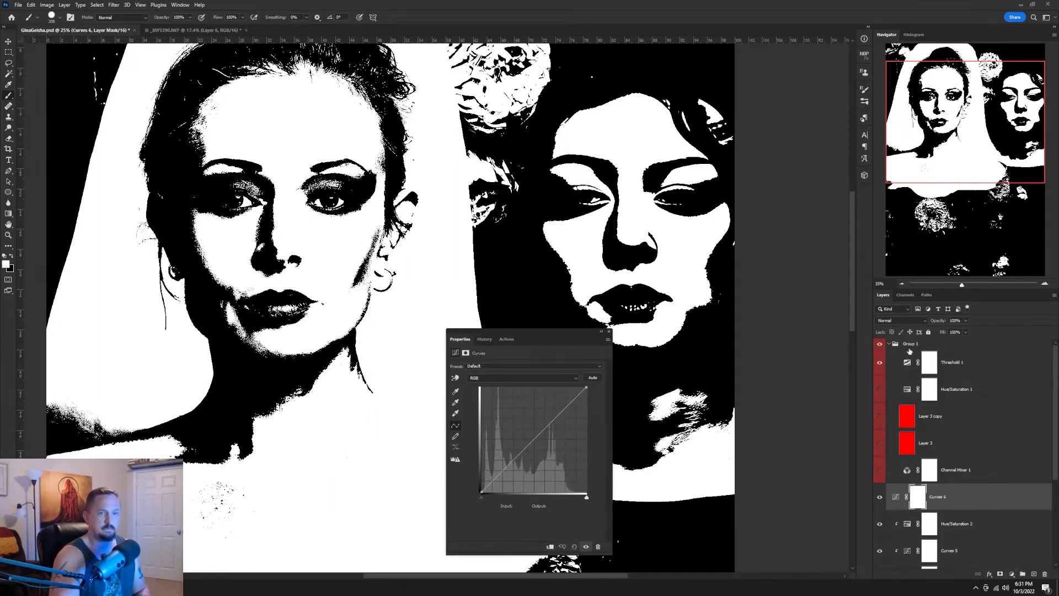
Raise the Threshold 1 level to about 160 to reveal the brighter light shapes on both faces.
{"action": "left_click", "coordinate": [907, 364]}
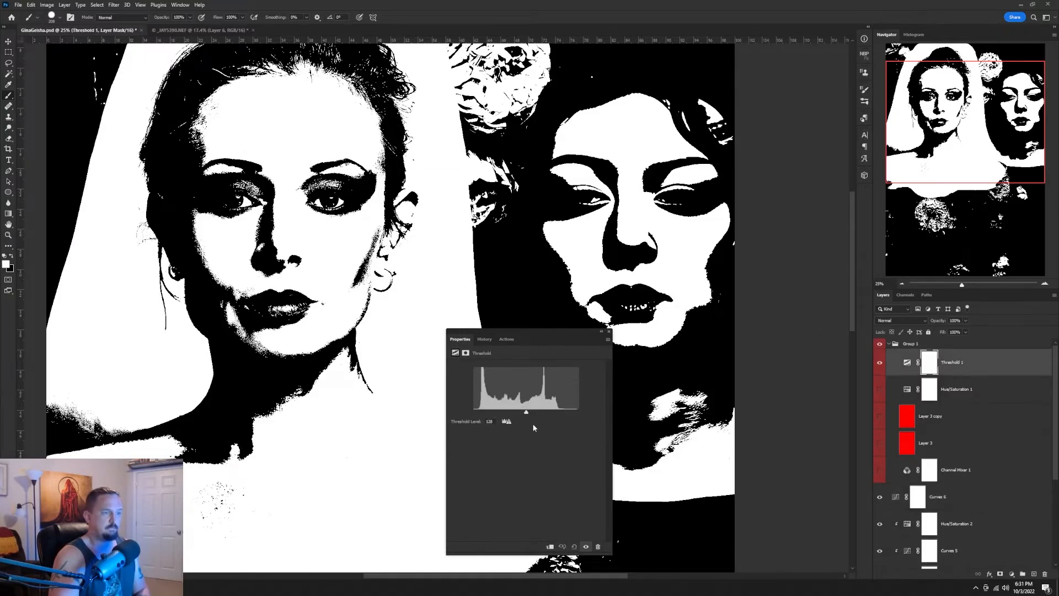
{"action": "left_click_drag", "start_coordinate": [527, 415], "coordinate": [540, 418]}
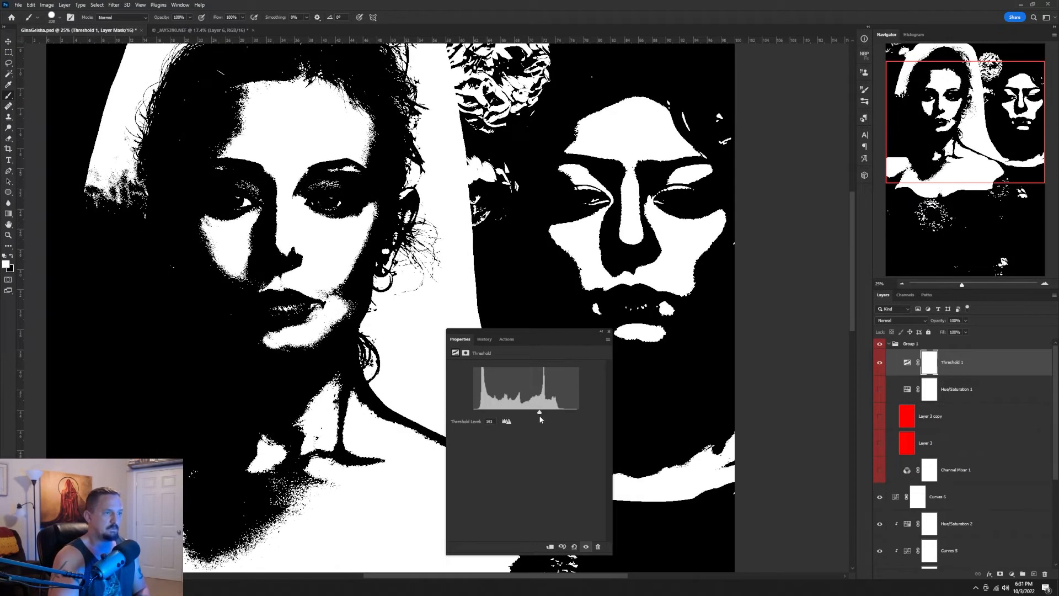
{"action": "left_click", "coordinate": [610, 333]}
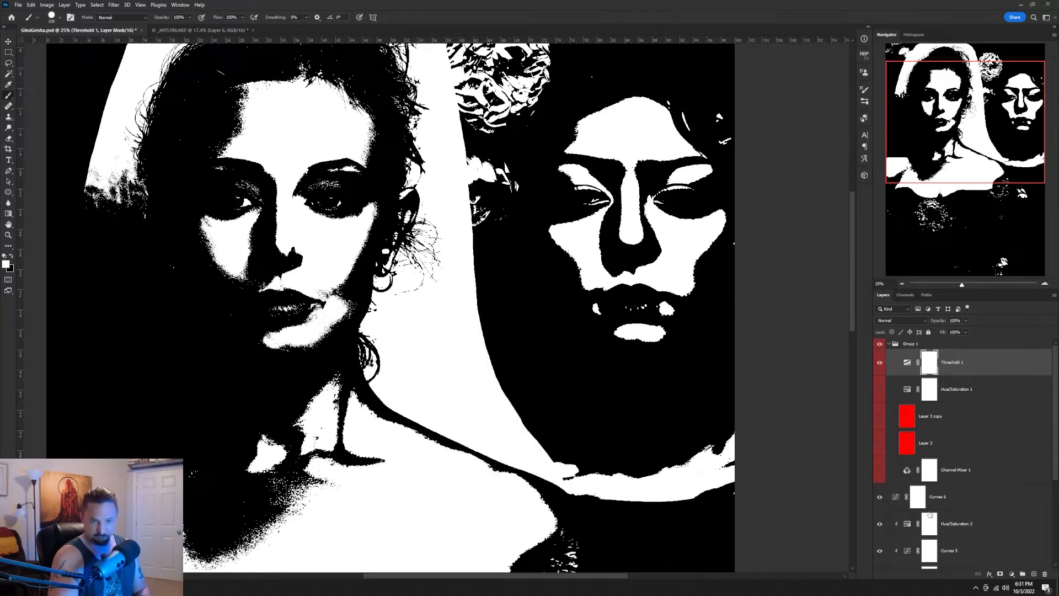
Clip Curves 6 to the layer below and lift its RGB curve at input 113 to output 159.
{"action": "left_click", "coordinate": [901, 499]}
{"action": "double_click", "coordinate": [896, 497]}
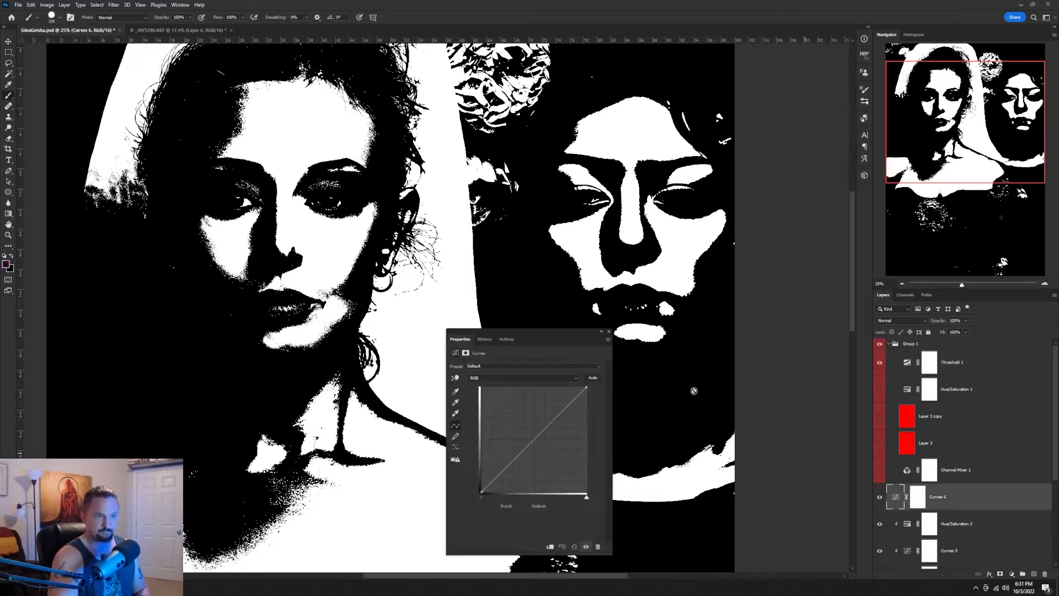
{"action": "left_click", "coordinate": [550, 547]}
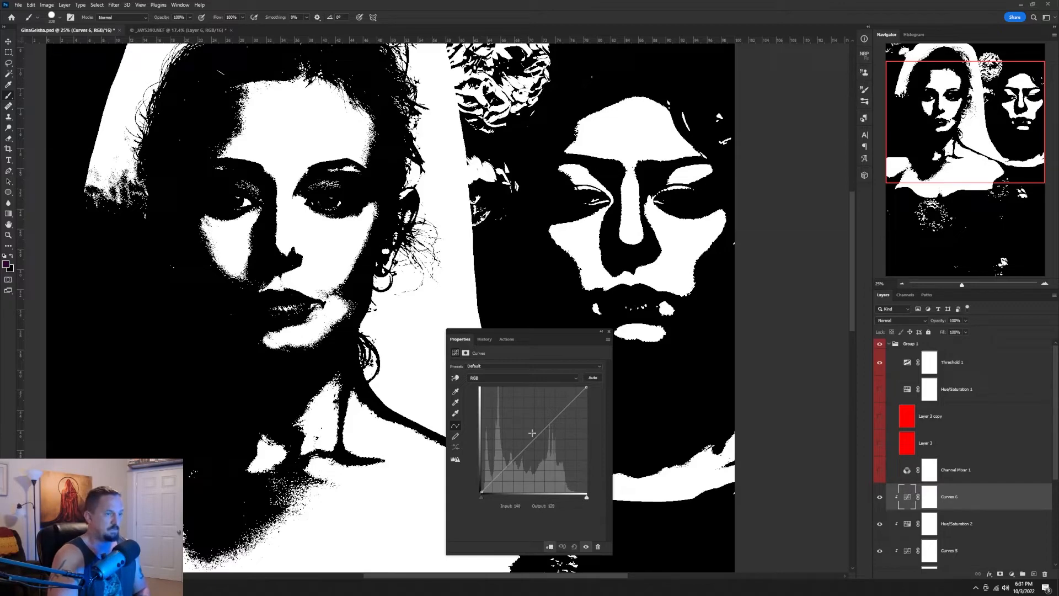
{"action": "left_click_drag", "start_coordinate": [536, 437], "coordinate": [526, 427]}
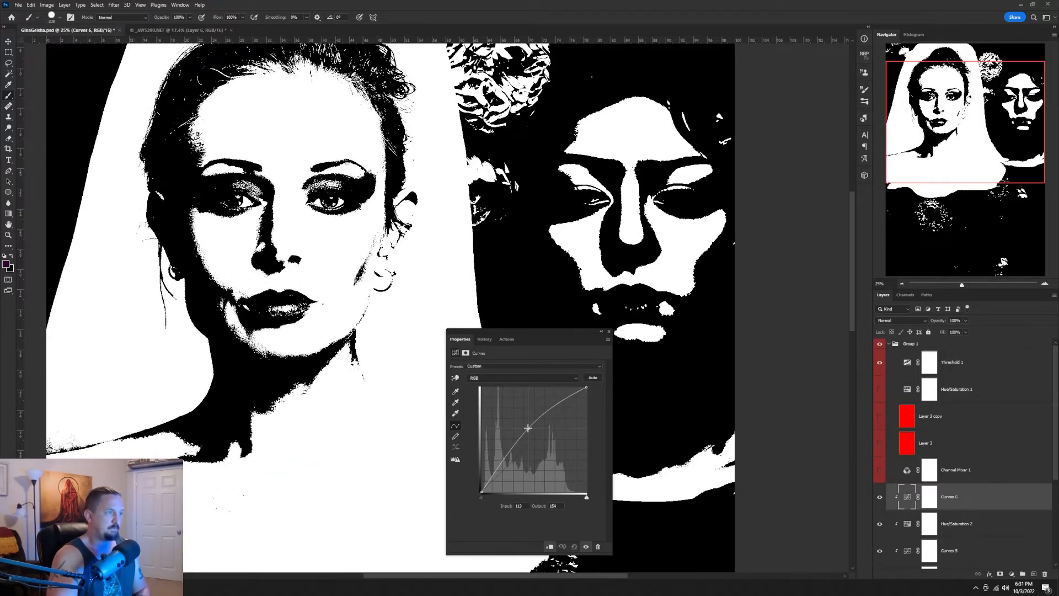
{"action": "left_click", "coordinate": [609, 331]}
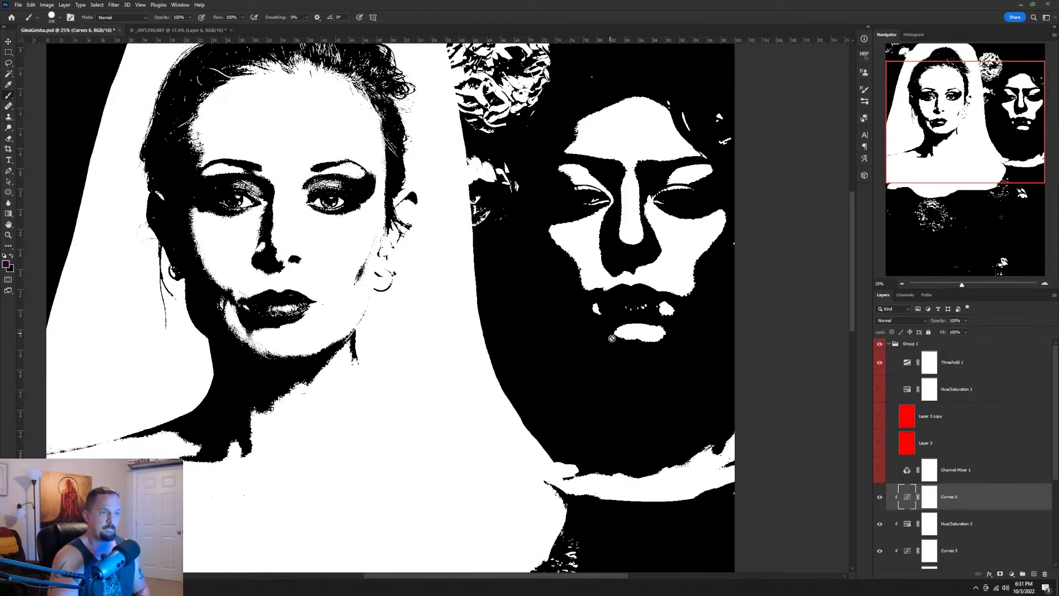
Invert the Curves 6 mask and paint white at 5% flow over the model's shadow-side cheek, jaw and forehead.
{"action": "left_click", "coordinate": [928, 499]}
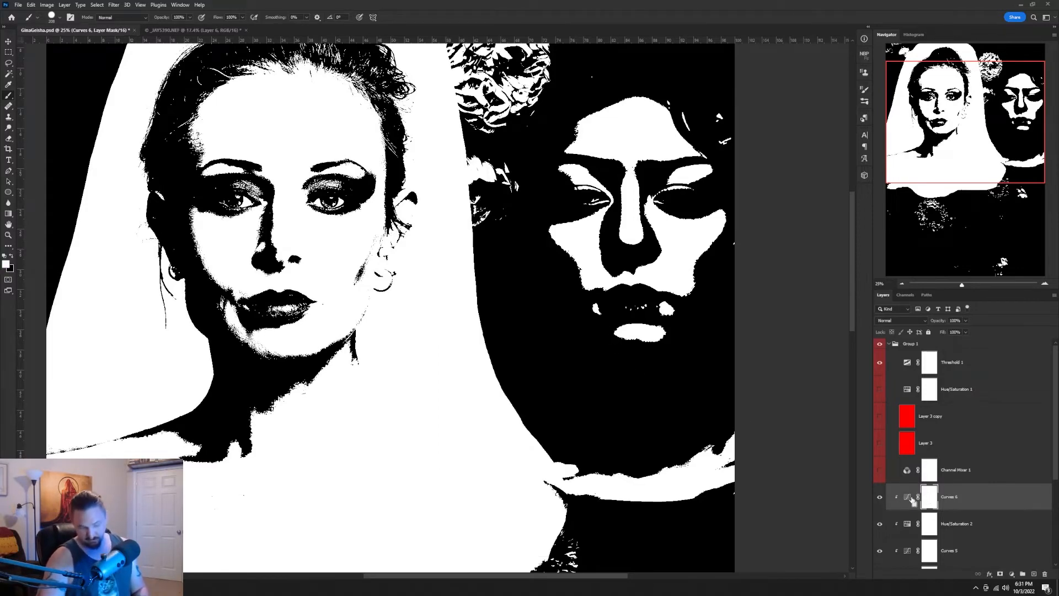
{"action": "key", "text": "ctrl+i"}
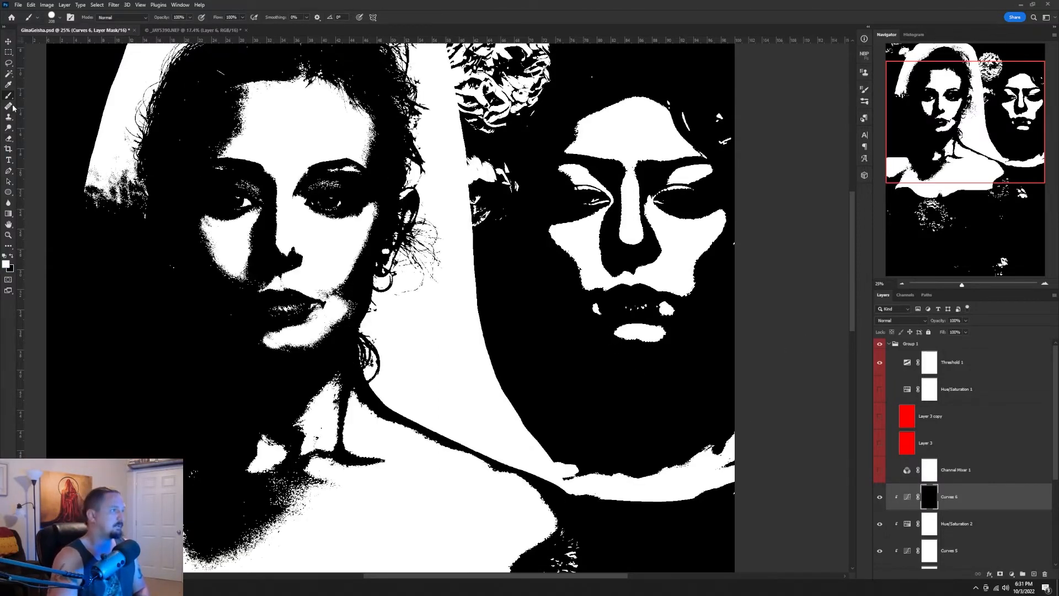
{"action": "mouse_move", "coordinate": [321, 200]}
{"action": "left_mouse_down"}
{"action": "mouse_move", "coordinate": [337, 204]}
{"action": "mouse_move", "coordinate": [339, 16]}
{"action": "left_mouse_up"}
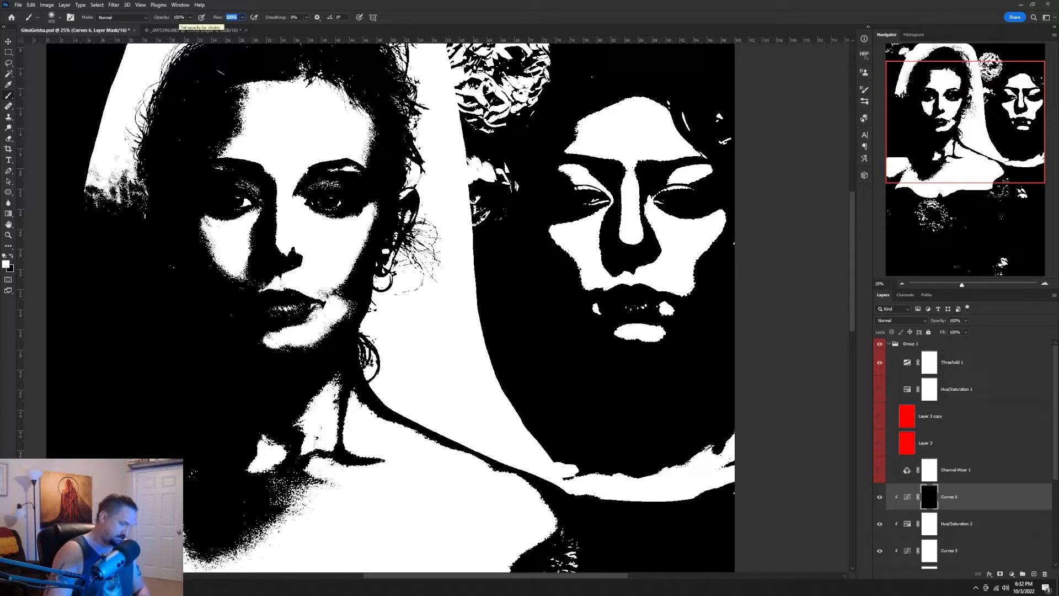
{"action": "type", "text": "05"}
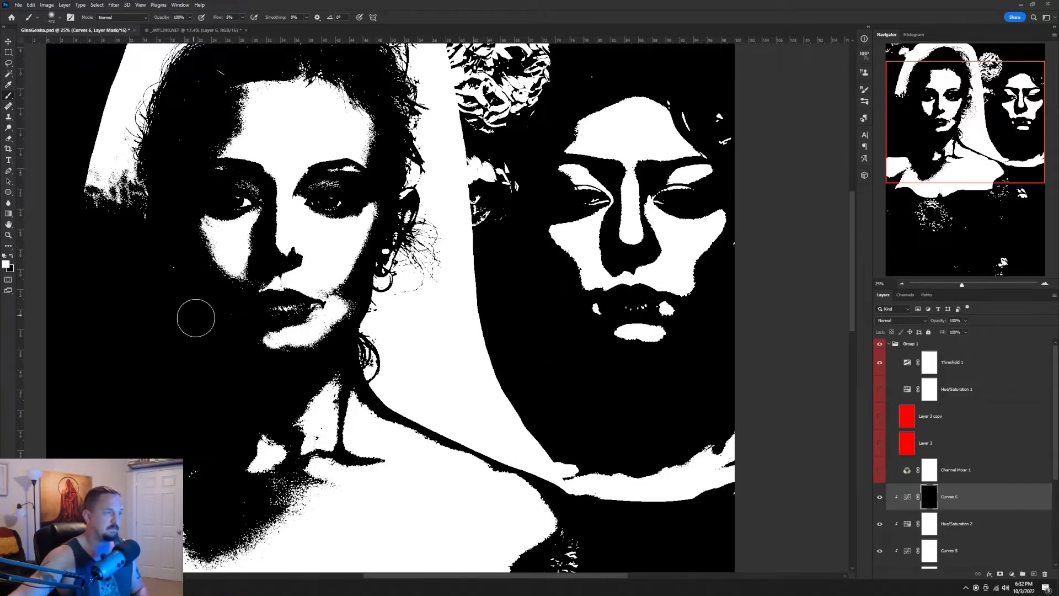
{"action": "mouse_move", "coordinate": [256, 327]}
{"action": "left_mouse_down"}
{"action": "mouse_move", "coordinate": [229, 314]}
{"action": "mouse_move", "coordinate": [281, 247]}
{"action": "mouse_move", "coordinate": [224, 314]}
{"action": "mouse_move", "coordinate": [216, 237]}
{"action": "mouse_move", "coordinate": [191, 231]}
{"action": "left_mouse_up"}
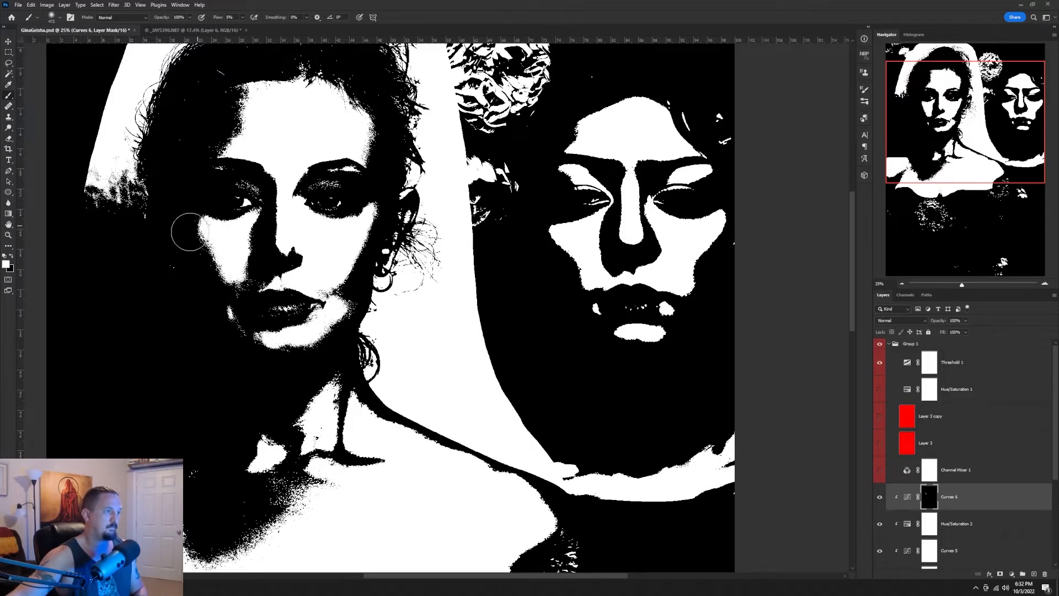
{"action": "left_click_drag", "start_coordinate": [265, 115], "coordinate": [245, 129]}
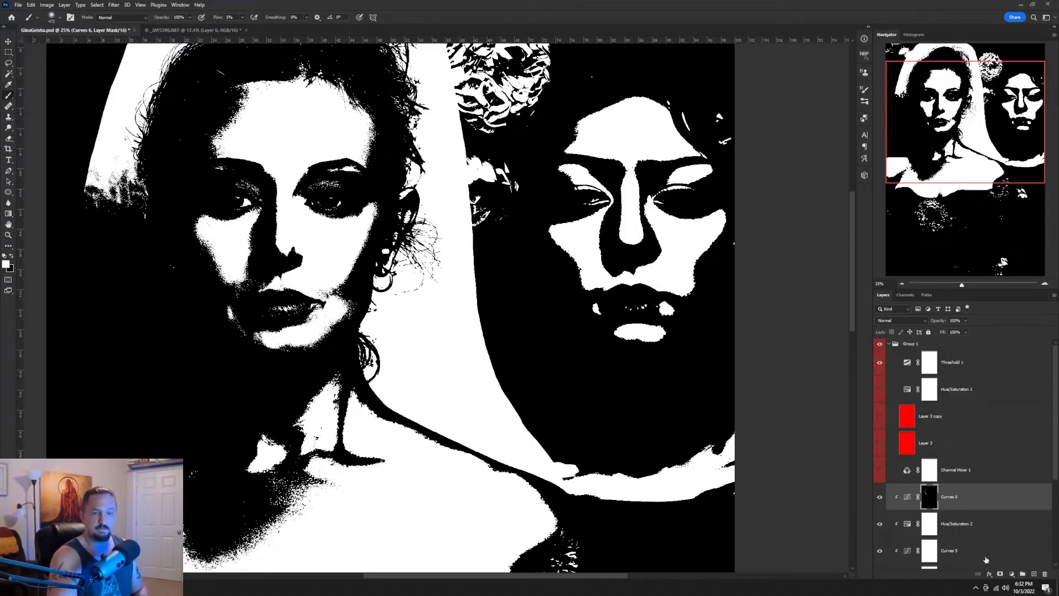
Add a clipped Curves adjustment above Curves 6 and lower its RGB curve at input 148 to output 104.
{"action": "left_click", "coordinate": [1013, 577]}
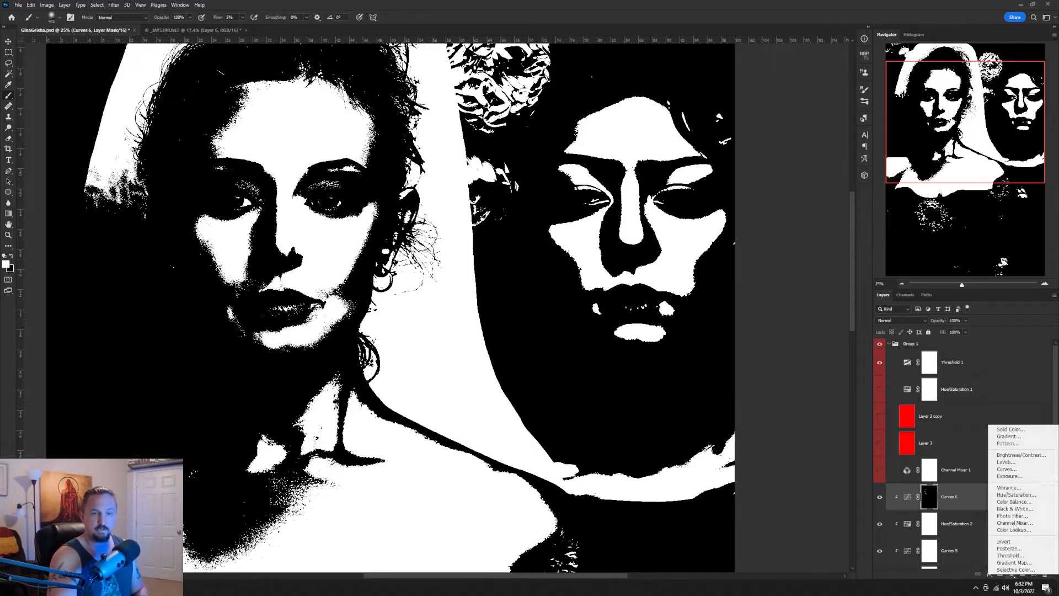
{"action": "left_click", "coordinate": [1015, 474]}
{"action": "left_click_drag", "start_coordinate": [536, 443], "coordinate": [544, 449]}
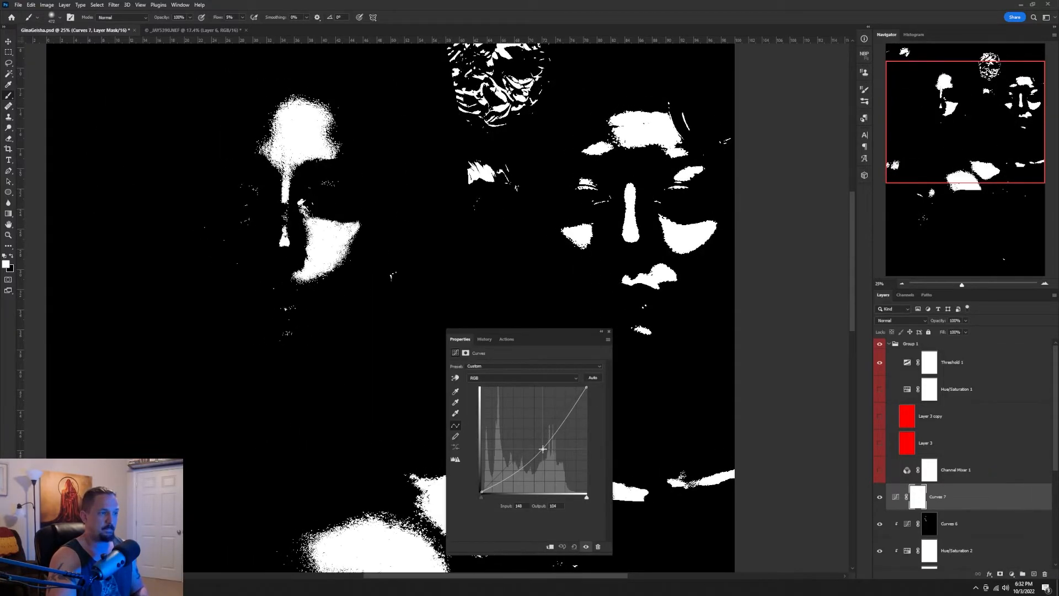
{"action": "left_click", "coordinate": [550, 547]}
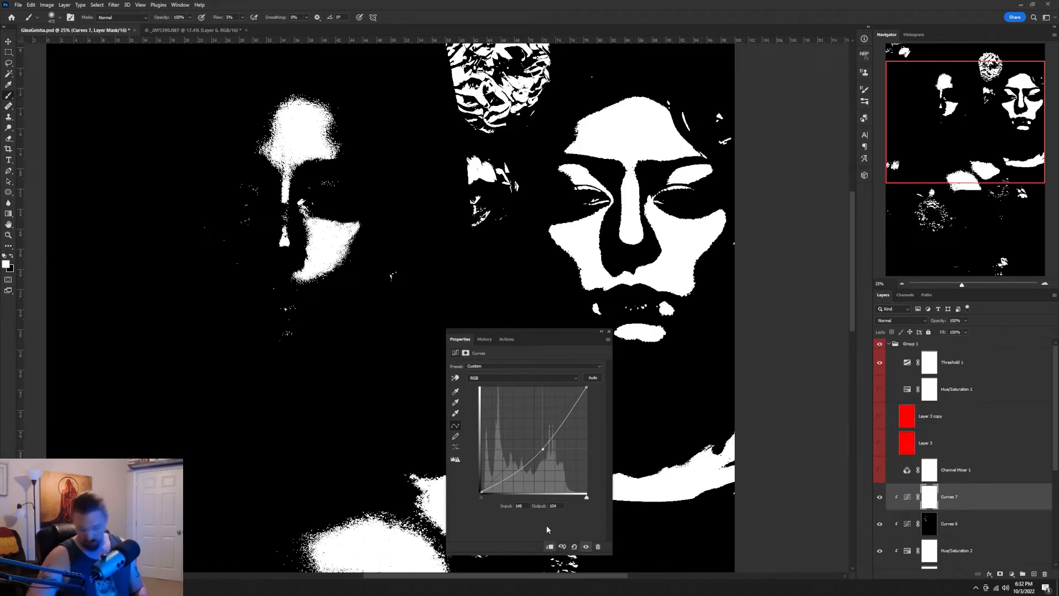
Invert the Curves 7 mask and paint white over the bright area beside the model's mouth to darken it.
{"action": "key", "text": "ctrl+i"}
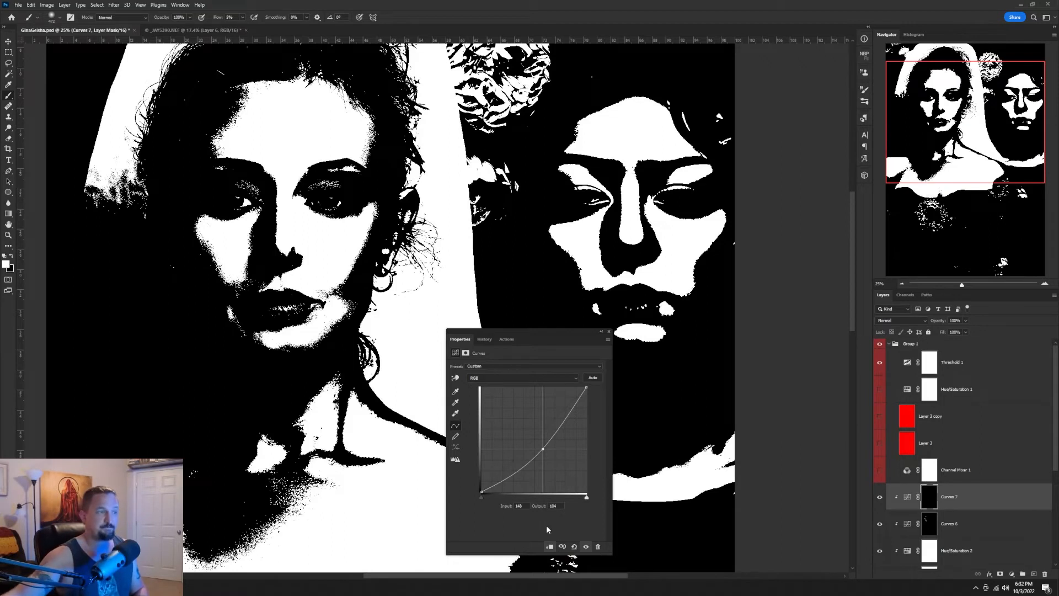
{"action": "mouse_move", "coordinate": [348, 312]}
{"action": "left_mouse_down"}
{"action": "mouse_move", "coordinate": [318, 326]}
{"action": "mouse_move", "coordinate": [324, 336]}
{"action": "mouse_move", "coordinate": [338, 291]}
{"action": "left_mouse_up"}
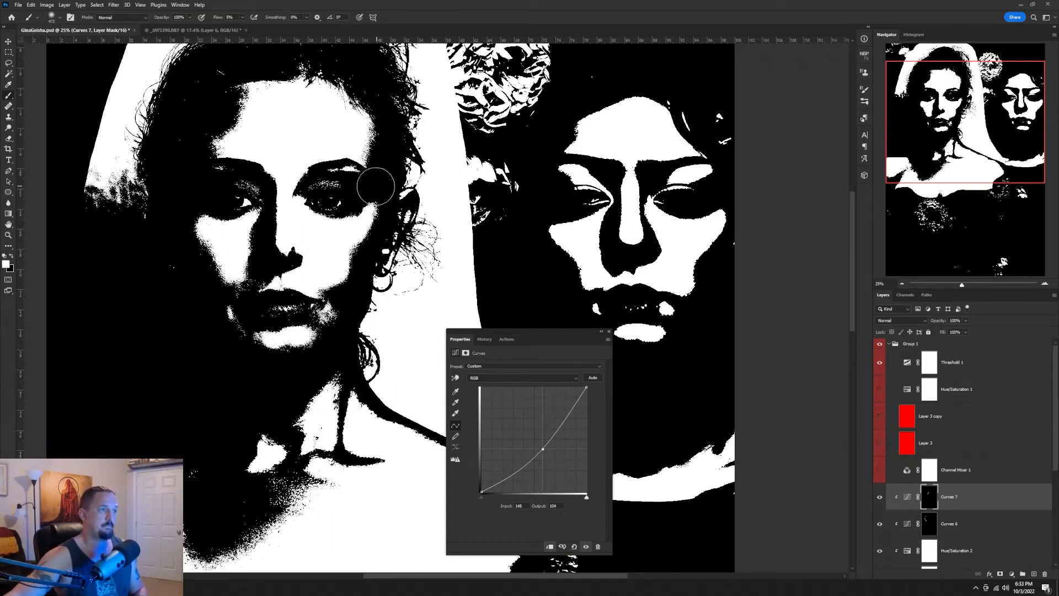
Hide Group 1 and paint the Curves 7 mask between the brows and around the nose tip of the model in front.
{"action": "left_click", "coordinate": [610, 332]}
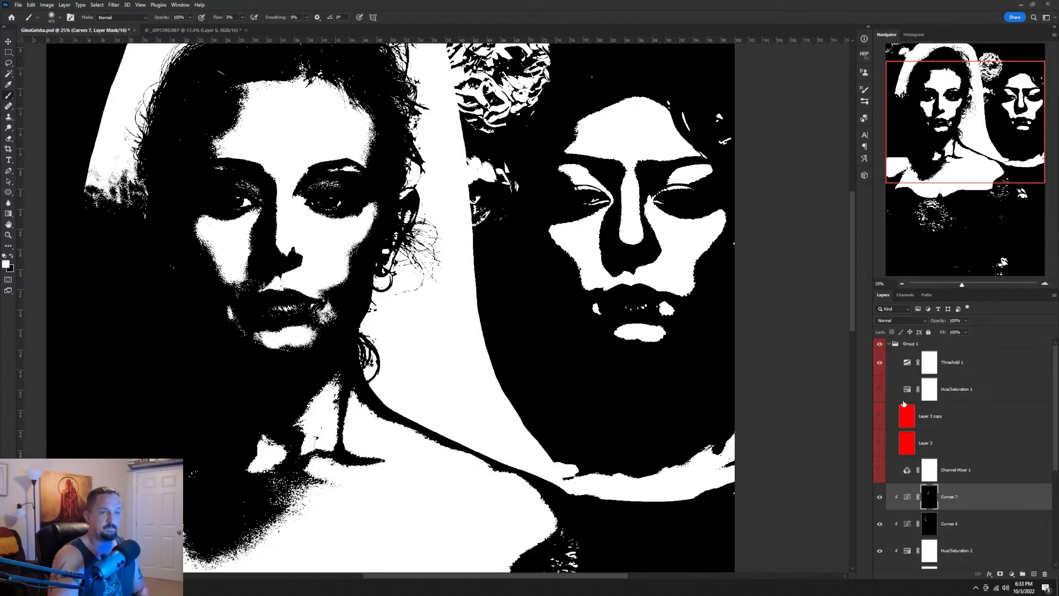
{"action": "left_click", "coordinate": [881, 344]}
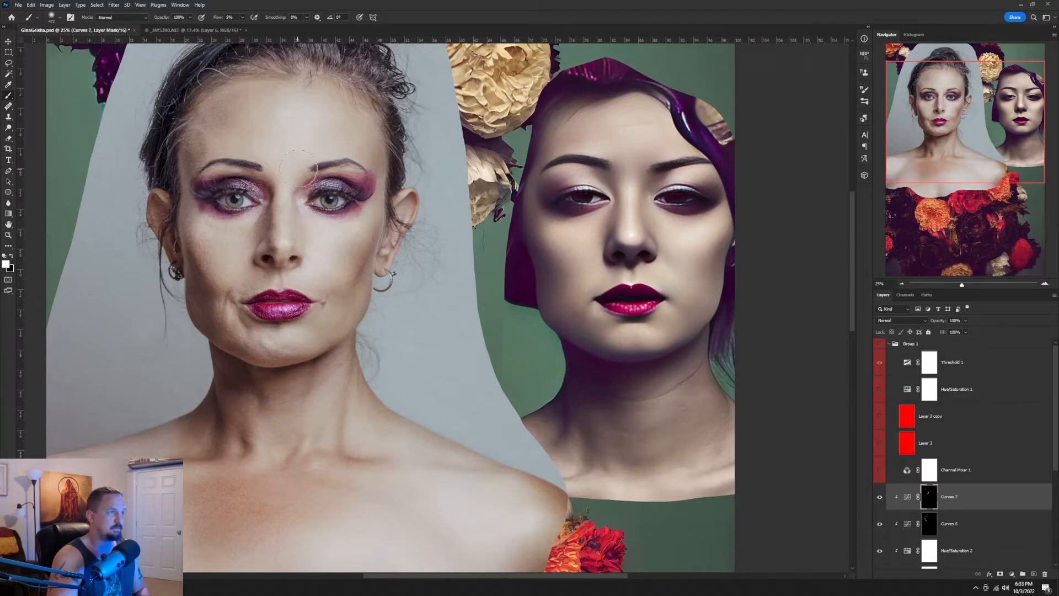
{"action": "left_click_drag", "start_coordinate": [289, 176], "coordinate": [299, 189]}
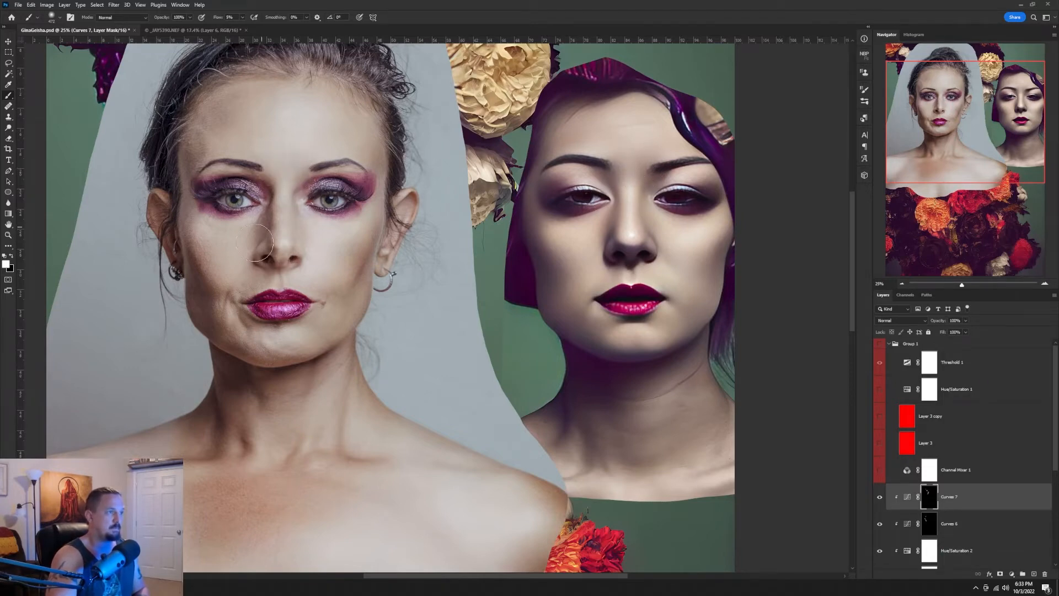
{"action": "left_click_drag", "start_coordinate": [301, 264], "coordinate": [273, 264]}
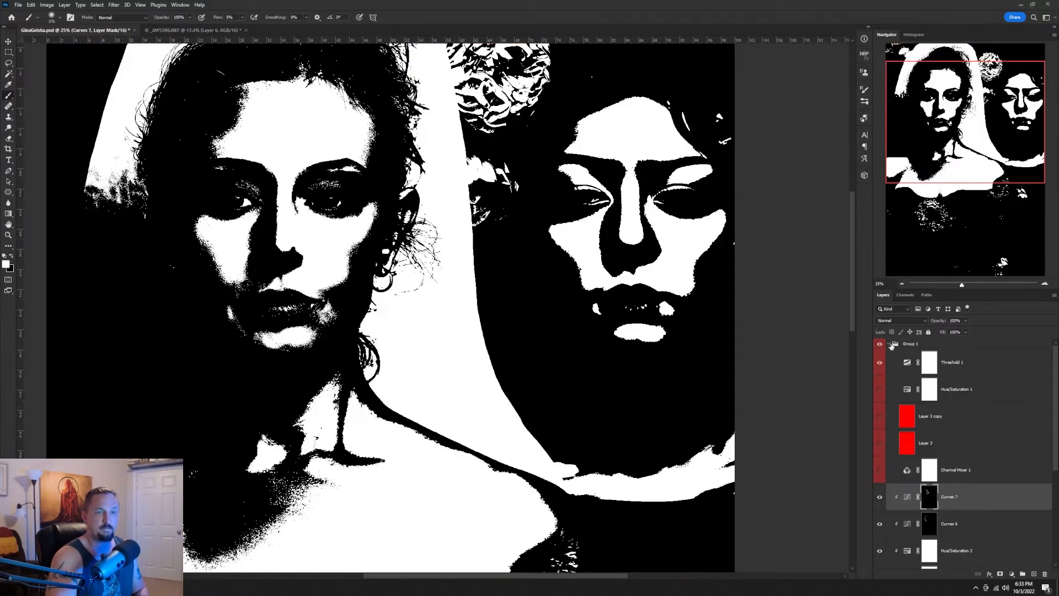
Collapse the Group 1 check layers and delete the whole group.
{"action": "left_click", "coordinate": [879, 344]}
{"action": "left_click", "coordinate": [889, 344]}
{"action": "left_click", "coordinate": [878, 344]}
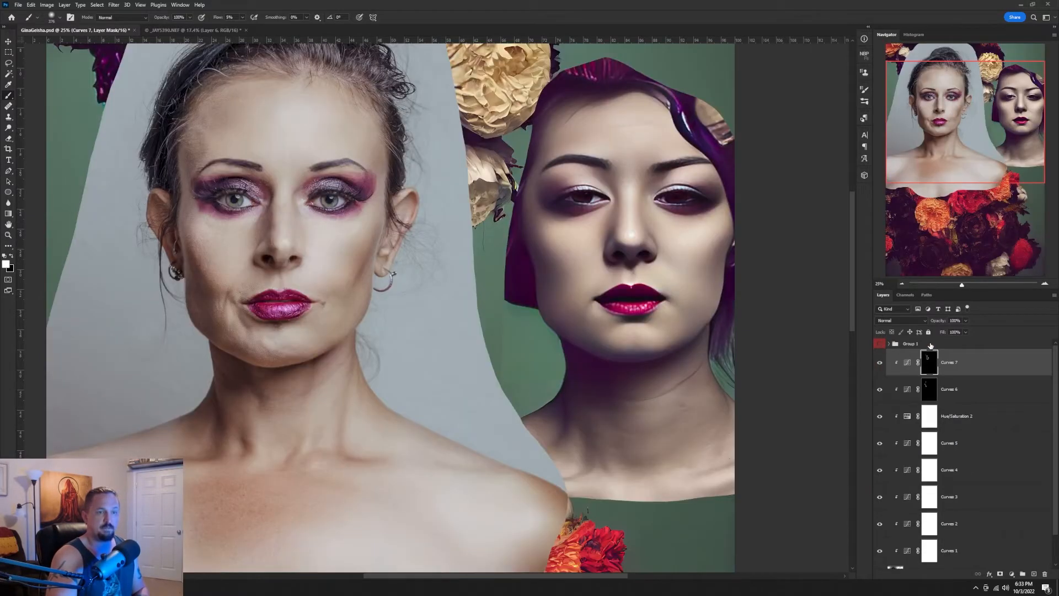
{"action": "left_click", "coordinate": [948, 347]}
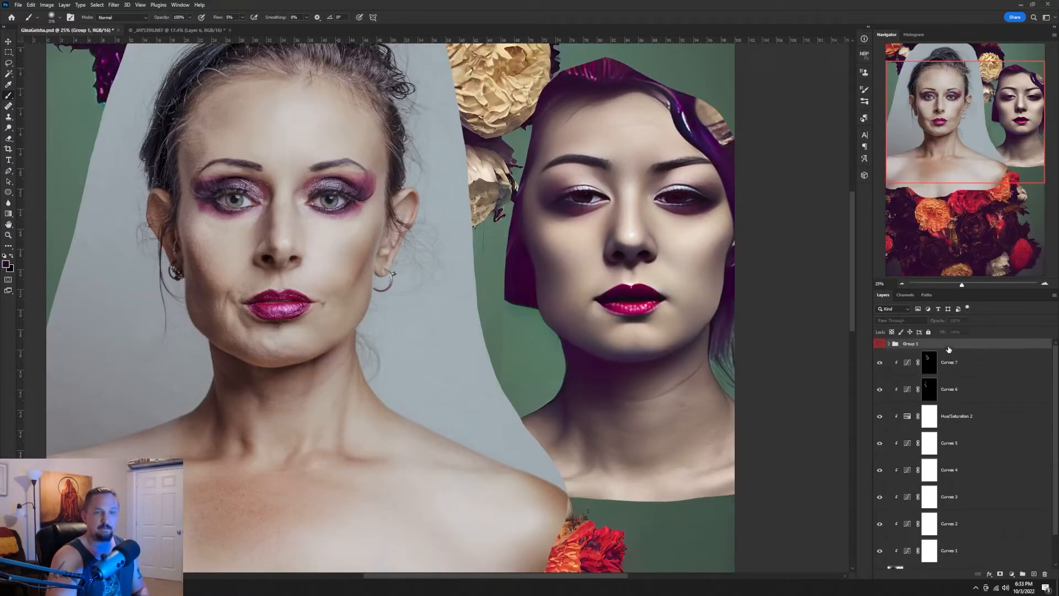
{"action": "left_click_drag", "start_coordinate": [949, 349], "coordinate": [1044, 573]}
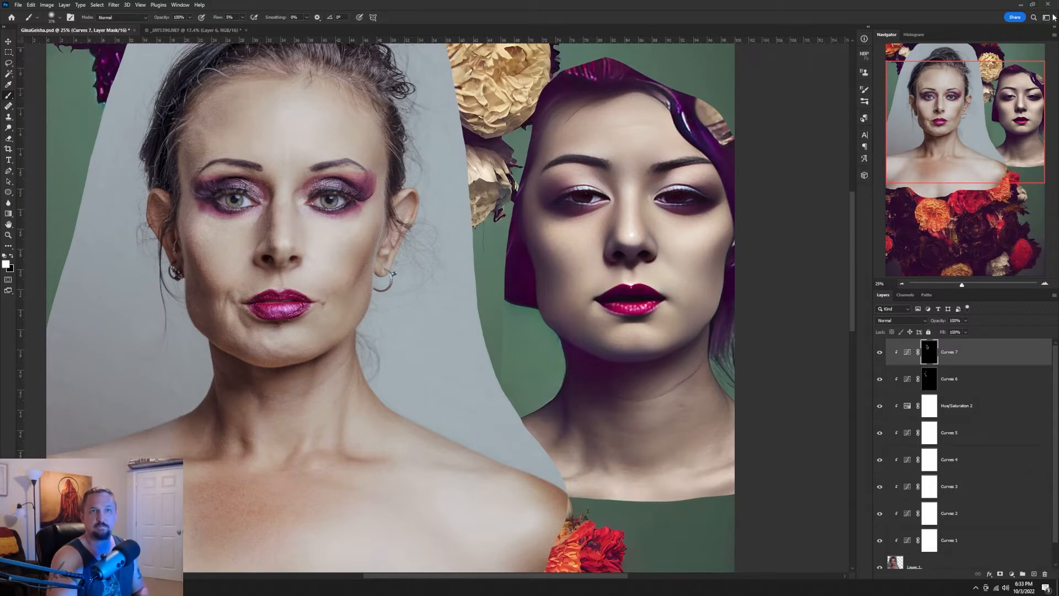
Restore the workspace's panel layout and run the Help layers action to add a Helpers group of check layers.
{"action": "left_click", "coordinate": [1054, 17]}
{"action": "left_click", "coordinate": [1026, 71]}
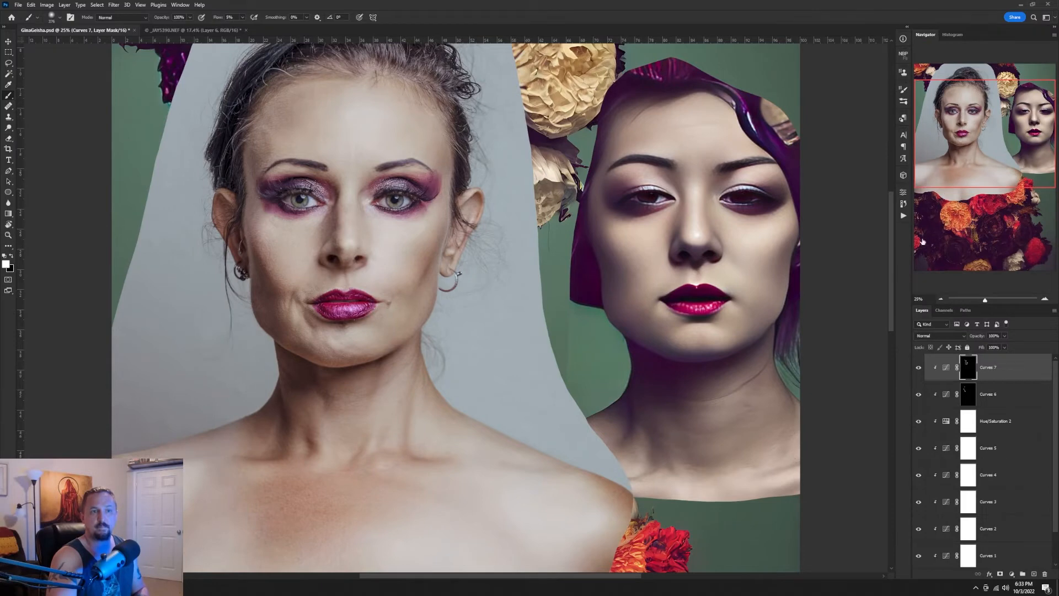
{"action": "left_click", "coordinate": [903, 215]}
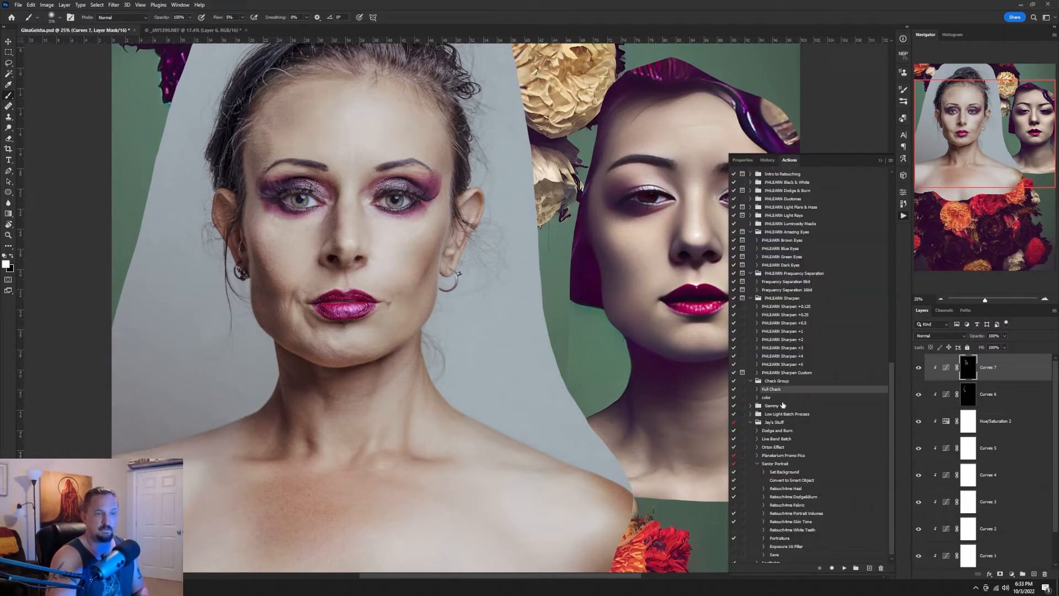
{"action": "left_click", "coordinate": [778, 406]}
{"action": "left_click", "coordinate": [751, 406]}
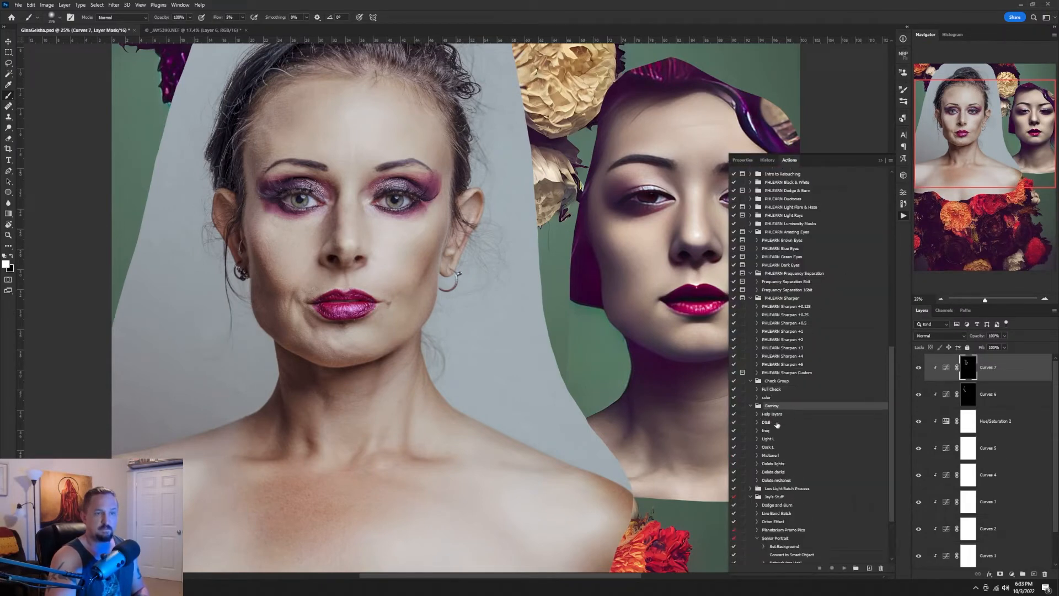
{"action": "left_click", "coordinate": [776, 415]}
{"action": "left_click", "coordinate": [844, 568]}
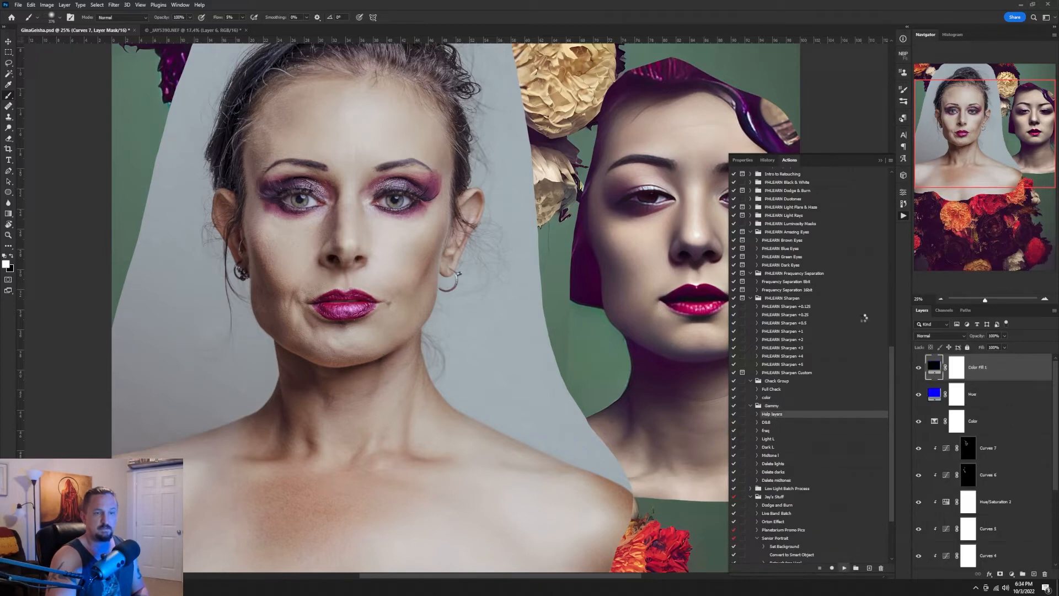
{"action": "left_click", "coordinate": [881, 161]}
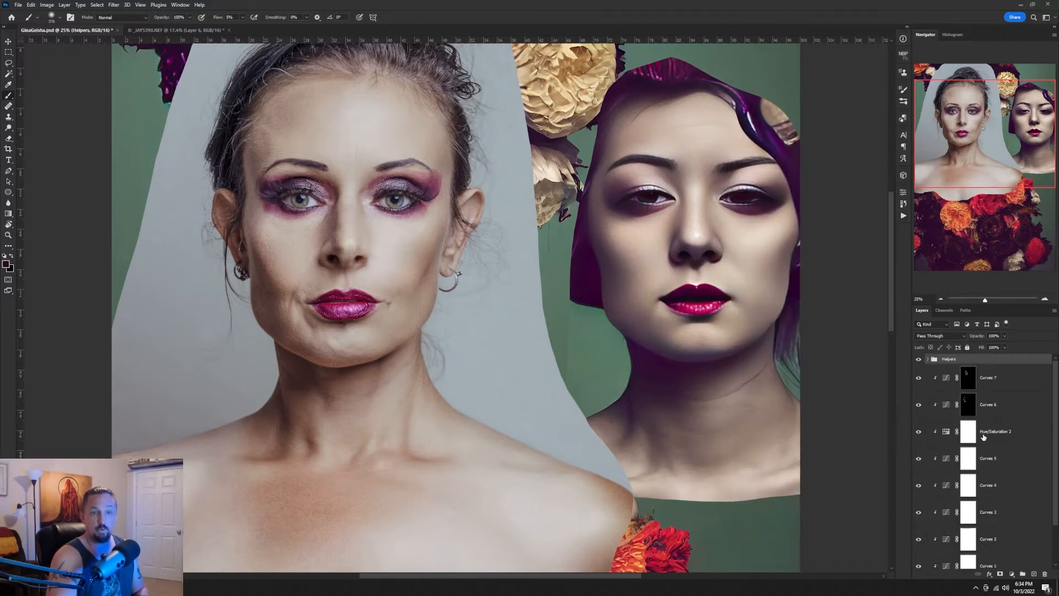
Expand the Helpers group and show its Color check layer.
{"action": "left_click", "coordinate": [929, 359]}
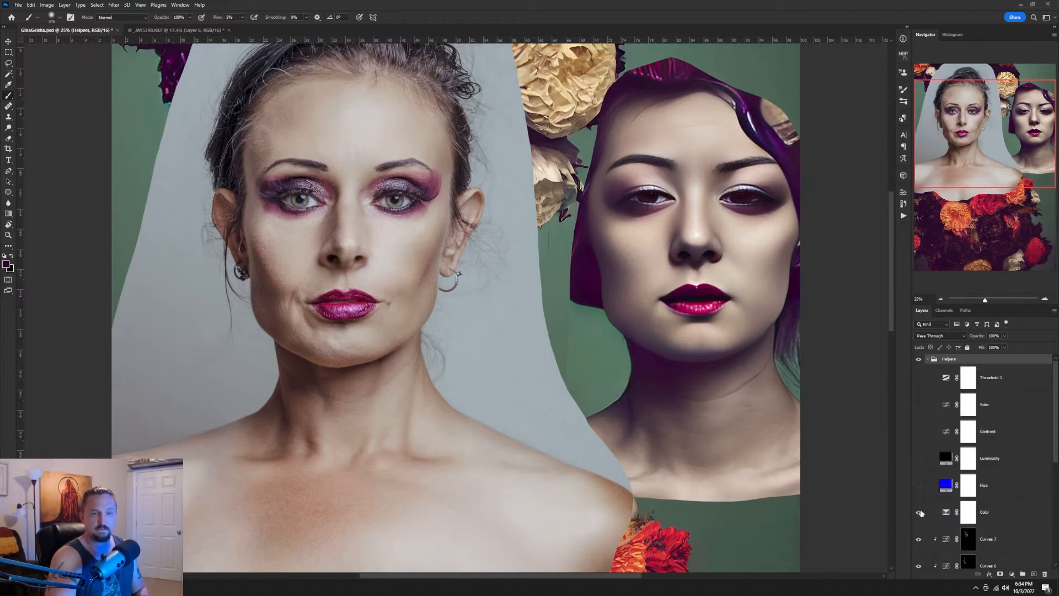
{"action": "left_click", "coordinate": [919, 512]}
{"action": "left_click", "coordinate": [1002, 517]}
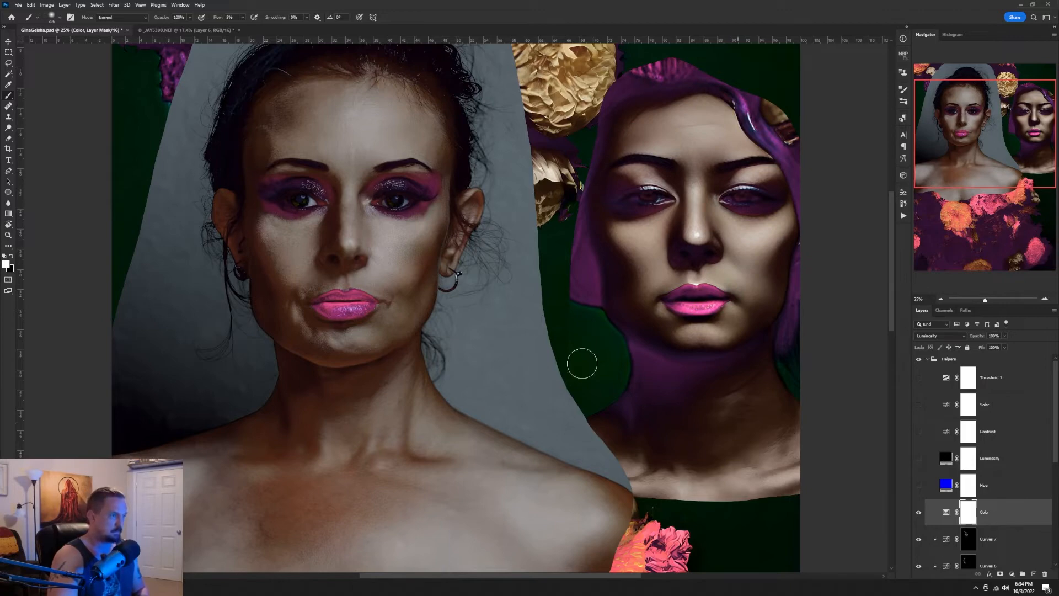
Add a Color Balance adjustment directly above Curves 7 and set its tone to Shadows.
{"action": "scroll", "coordinate": [1011, 542], "scroll_direction": "down", "scroll_amount": 3}
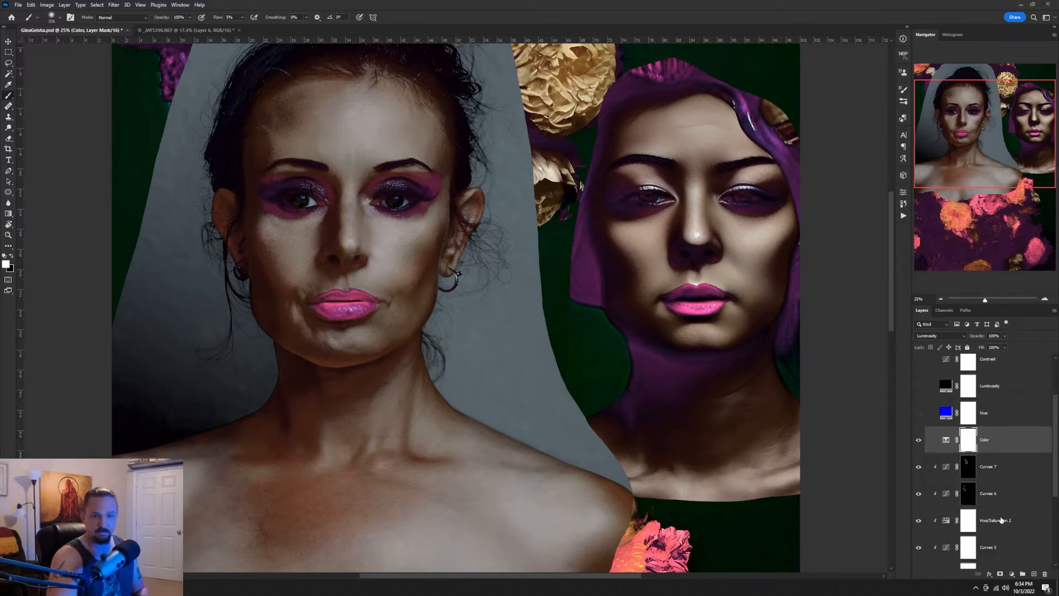
{"action": "left_click", "coordinate": [1012, 471]}
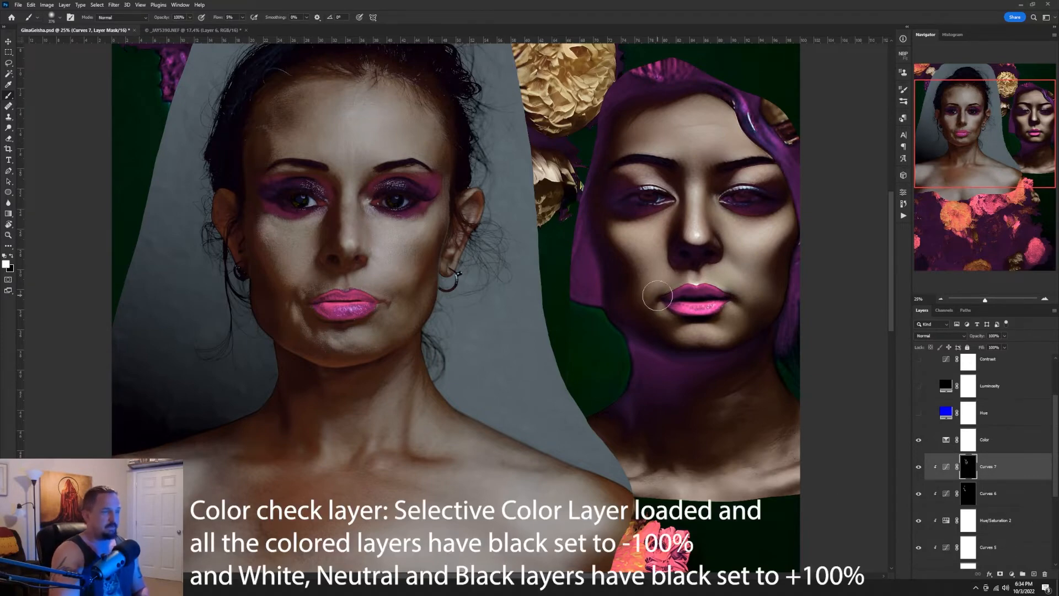
{"action": "left_click", "coordinate": [1012, 575]}
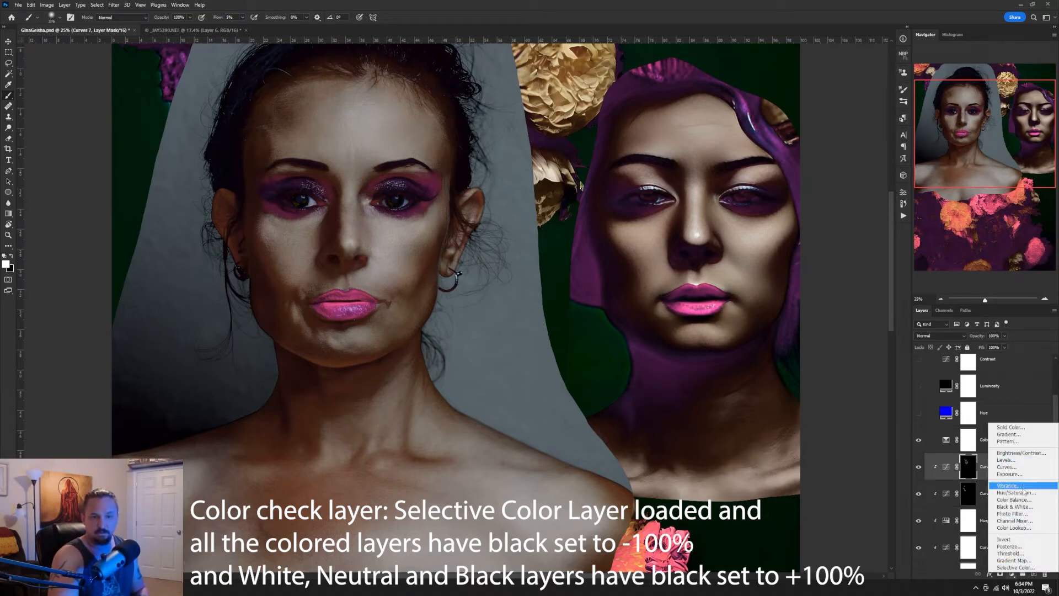
{"action": "left_click", "coordinate": [1014, 499]}
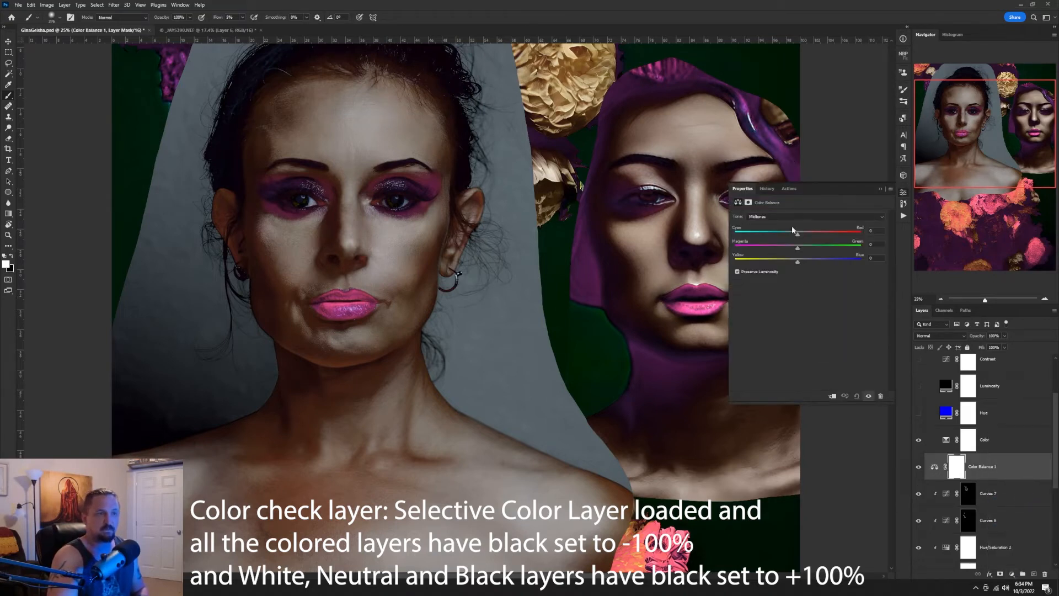
{"action": "left_click", "coordinate": [779, 218]}
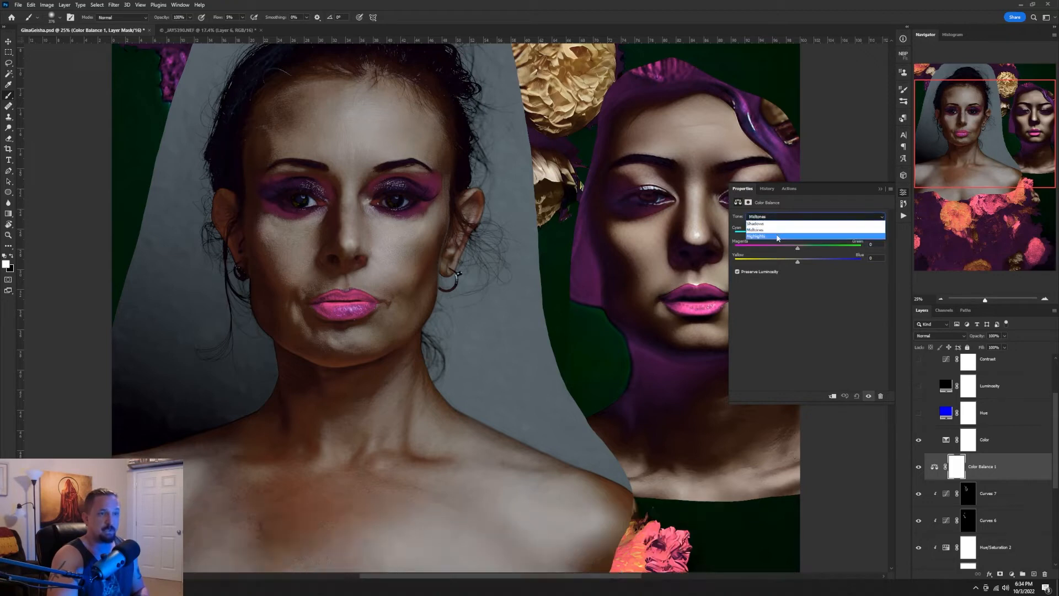
{"action": "left_click", "coordinate": [776, 224]}
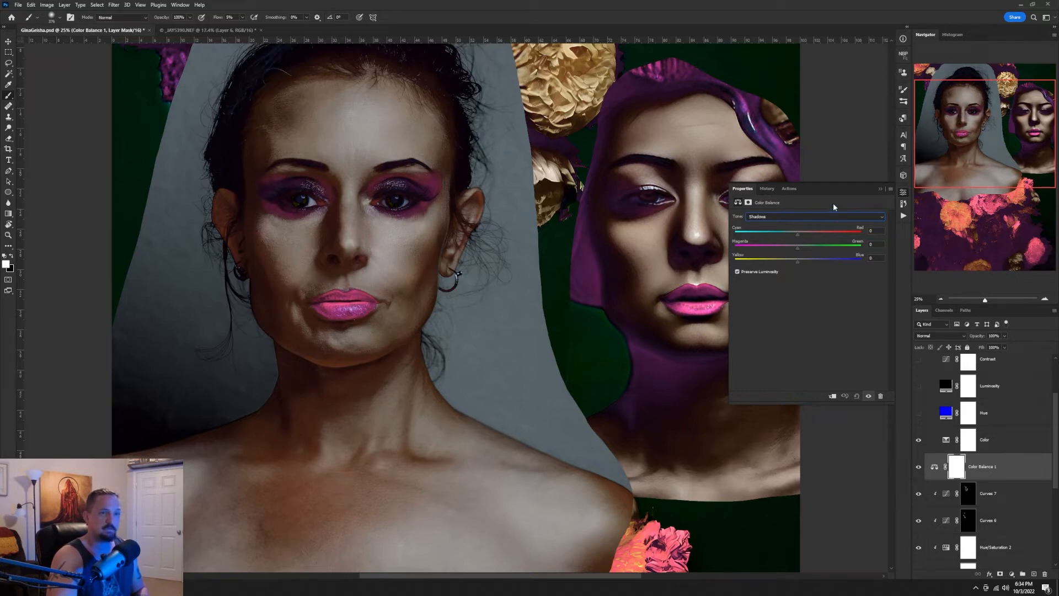
Clip the Color Balance adjustment to the layers below and set its Shadows to red +3, green +1 and blue +11.
{"action": "left_click_drag", "start_coordinate": [819, 188], "coordinate": [497, 354]}
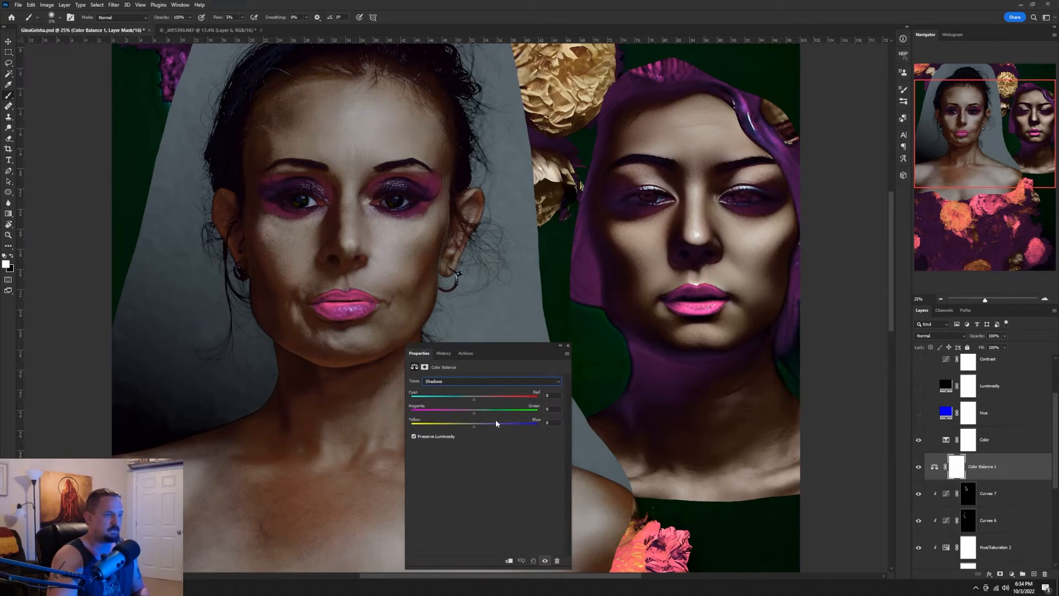
{"action": "left_click_drag", "start_coordinate": [471, 430], "coordinate": [468, 430]}
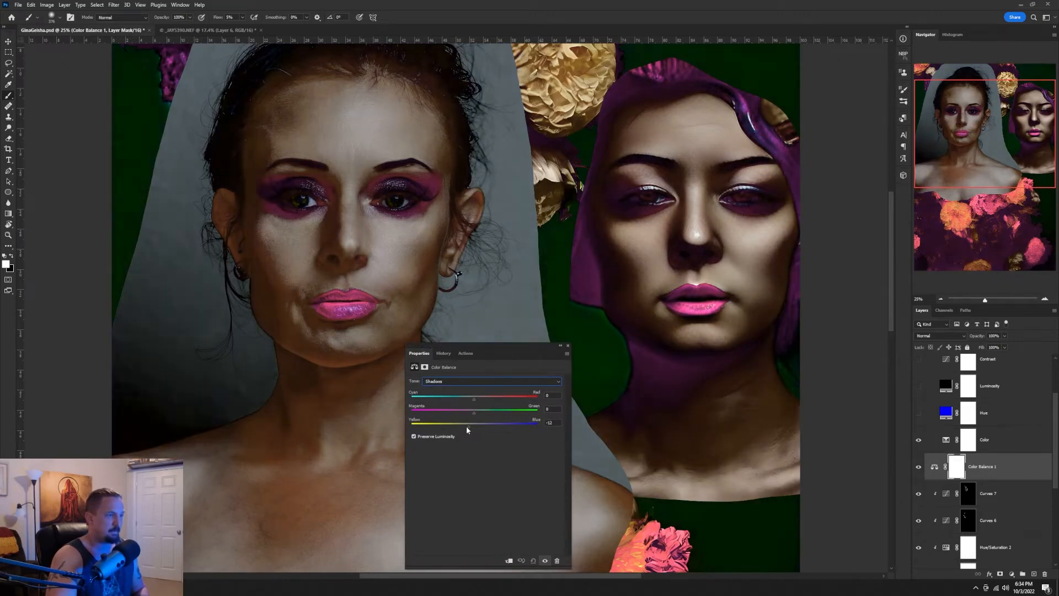
{"action": "left_click", "coordinate": [508, 560]}
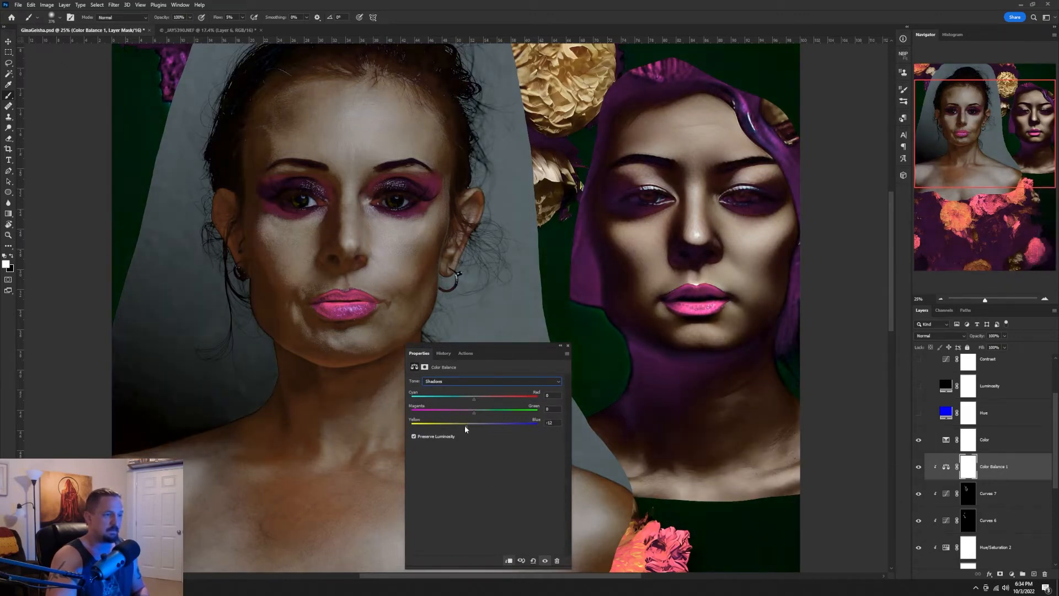
{"action": "left_click_drag", "start_coordinate": [467, 430], "coordinate": [485, 429]}
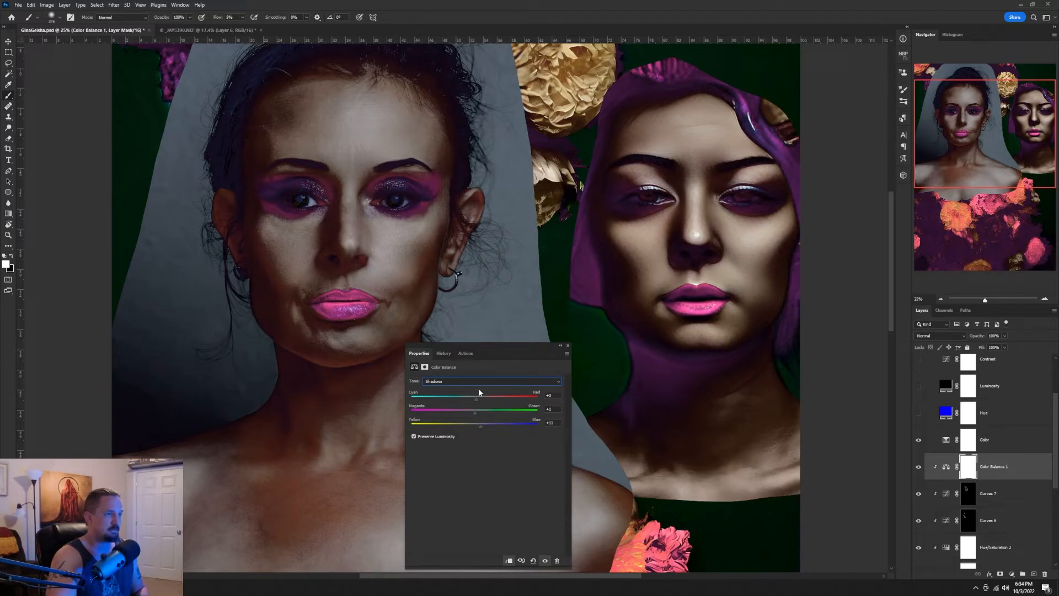
Switch the Color Balance tone to Highlights and shift it slightly toward red, green and blue.
{"action": "left_click", "coordinate": [477, 381]}
{"action": "left_click", "coordinate": [475, 397]}
{"action": "key", "text": "Down"}
{"action": "left_click_drag", "start_coordinate": [474, 399], "coordinate": [476, 425]}
Hide the Color check layer and Color Balance 1, and show the Hue check layer.
{"action": "left_click", "coordinate": [919, 440]}
{"action": "left_click", "coordinate": [919, 467]}
{"action": "left_click", "coordinate": [919, 440]}
{"action": "left_click", "coordinate": [919, 440]}
{"action": "left_click", "coordinate": [919, 413]}
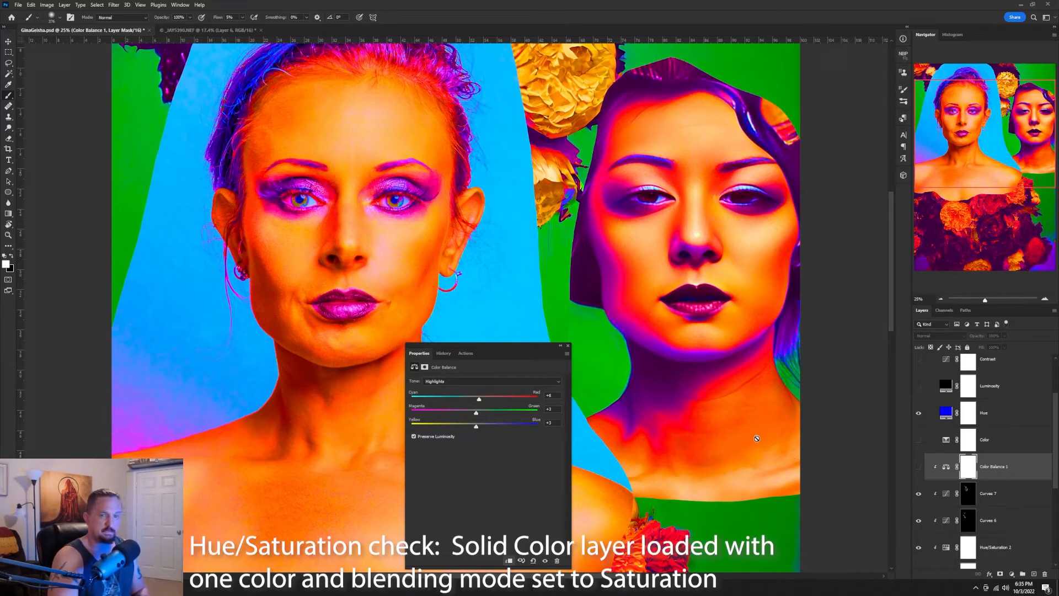
Add a Hue/Saturation adjustment above Curves 7 with saturation +1, lightness -6 and a hue shift turning the front model's skin magenta.
{"action": "left_click", "coordinate": [1016, 493]}
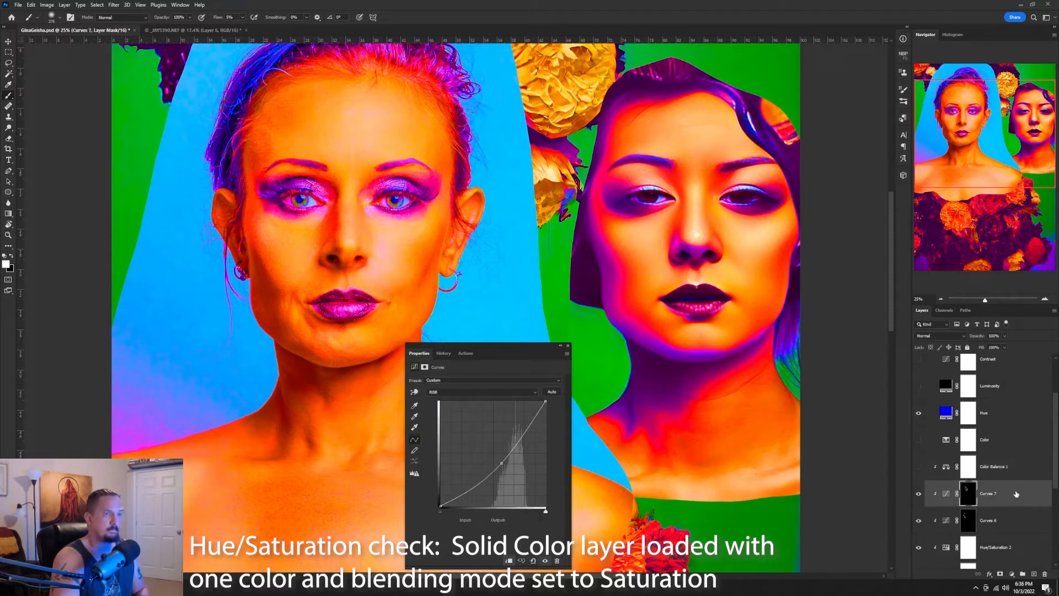
{"action": "left_click", "coordinate": [1015, 577]}
{"action": "left_click", "coordinate": [1020, 497]}
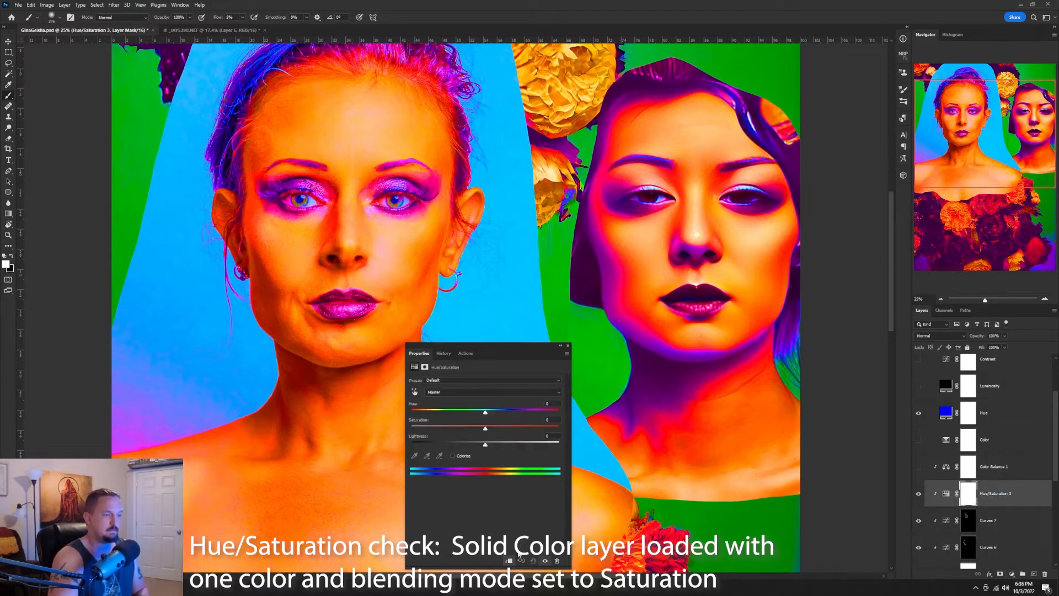
{"action": "mouse_move", "coordinate": [485, 429]}
{"action": "left_mouse_down"}
{"action": "mouse_move", "coordinate": [520, 430]}
{"action": "mouse_move", "coordinate": [487, 429]}
{"action": "left_mouse_up"}
{"action": "left_click_drag", "start_coordinate": [485, 445], "coordinate": [432, 411]}
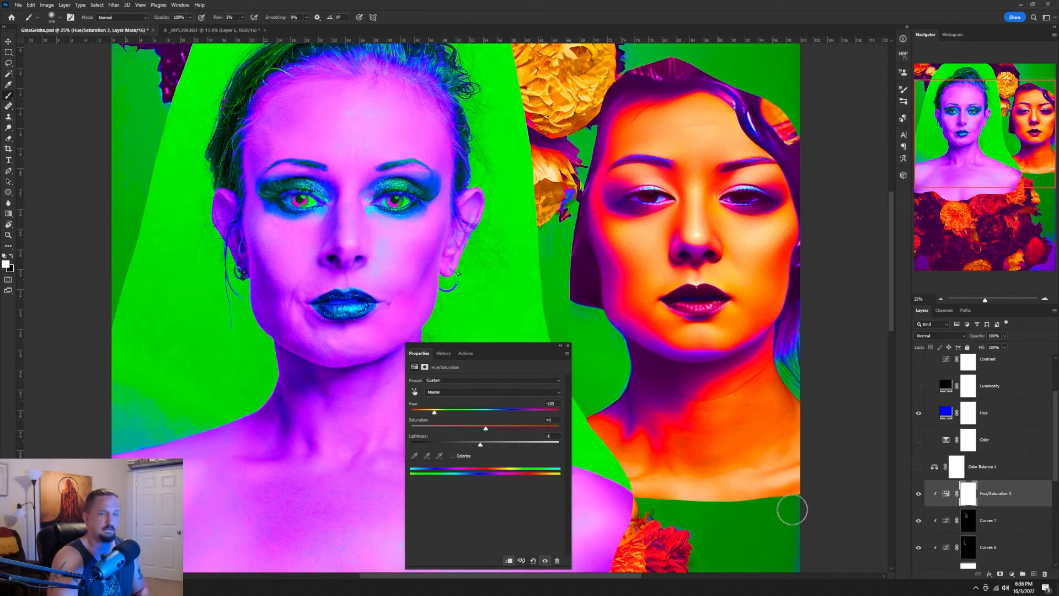
Invert the Hue/Saturation 3 mask, paint the effect onto the front model's cheek and jaw, and compare without the Hue check layer.
{"action": "left_click", "coordinate": [969, 494]}
{"action": "key", "text": "ctrl+i"}
{"action": "left_click_drag", "start_coordinate": [208, 331], "coordinate": [237, 329]}
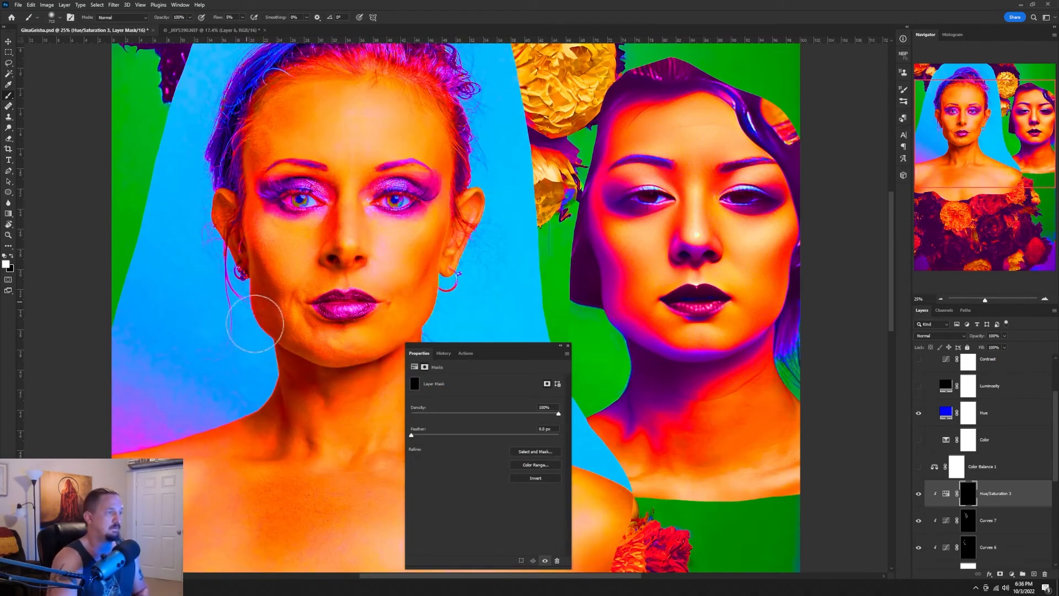
{"action": "left_click_drag", "start_coordinate": [322, 364], "coordinate": [316, 360]}
{"action": "mouse_move", "coordinate": [316, 356]}
{"action": "left_mouse_down"}
{"action": "mouse_move", "coordinate": [249, 288]}
{"action": "mouse_move", "coordinate": [325, 355]}
{"action": "mouse_move", "coordinate": [248, 236]}
{"action": "mouse_move", "coordinate": [334, 366]}
{"action": "mouse_move", "coordinate": [238, 193]}
{"action": "mouse_move", "coordinate": [253, 215]}
{"action": "mouse_move", "coordinate": [250, 170]}
{"action": "mouse_move", "coordinate": [317, 358]}
{"action": "left_mouse_up"}
{"action": "left_click", "coordinate": [919, 412]}
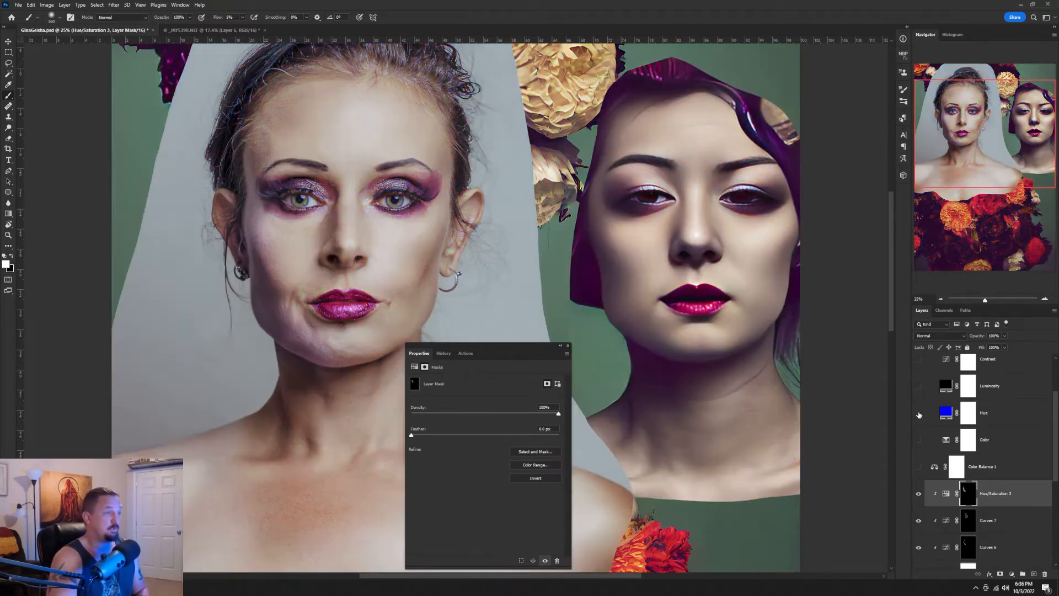
{"action": "left_click", "coordinate": [918, 412]}
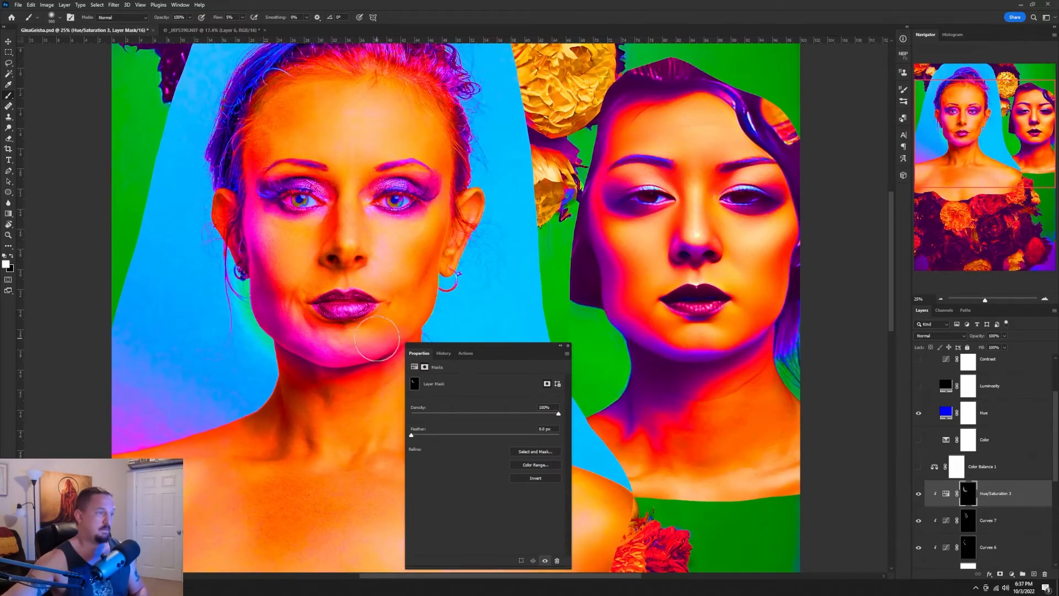
Paint the hue shift onto the front model's neck and split the layer's white Blend If slider to soften its effect.
{"action": "mouse_move", "coordinate": [295, 404]}
{"action": "left_mouse_down"}
{"action": "mouse_move", "coordinate": [270, 420]}
{"action": "mouse_move", "coordinate": [302, 417]}
{"action": "mouse_move", "coordinate": [300, 425]}
{"action": "mouse_move", "coordinate": [336, 393]}
{"action": "mouse_move", "coordinate": [300, 431]}
{"action": "mouse_move", "coordinate": [368, 378]}
{"action": "mouse_move", "coordinate": [269, 434]}
{"action": "left_mouse_up"}
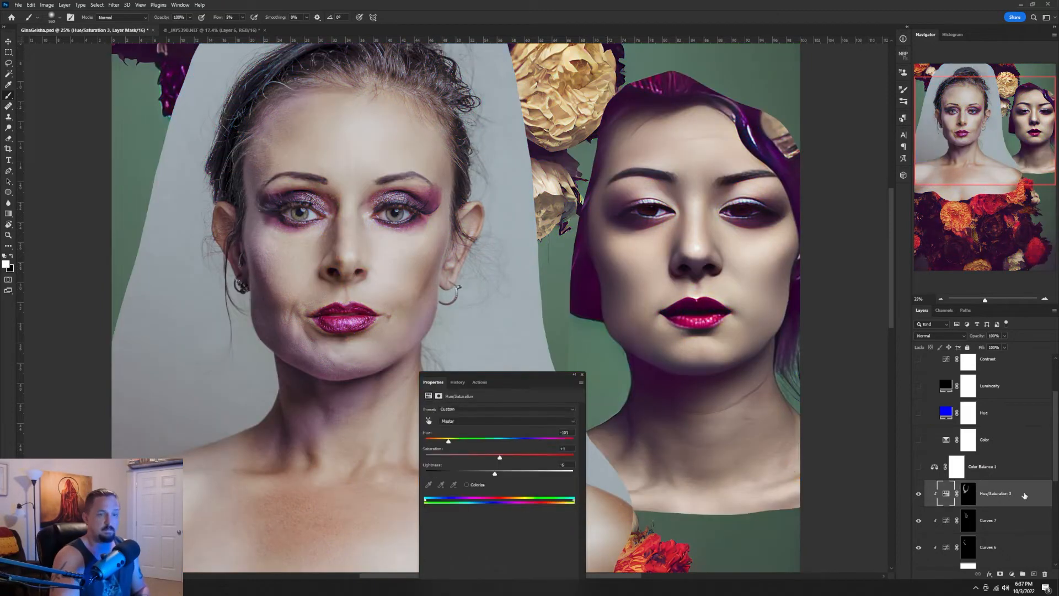
{"action": "double_click", "coordinate": [1025, 494]}
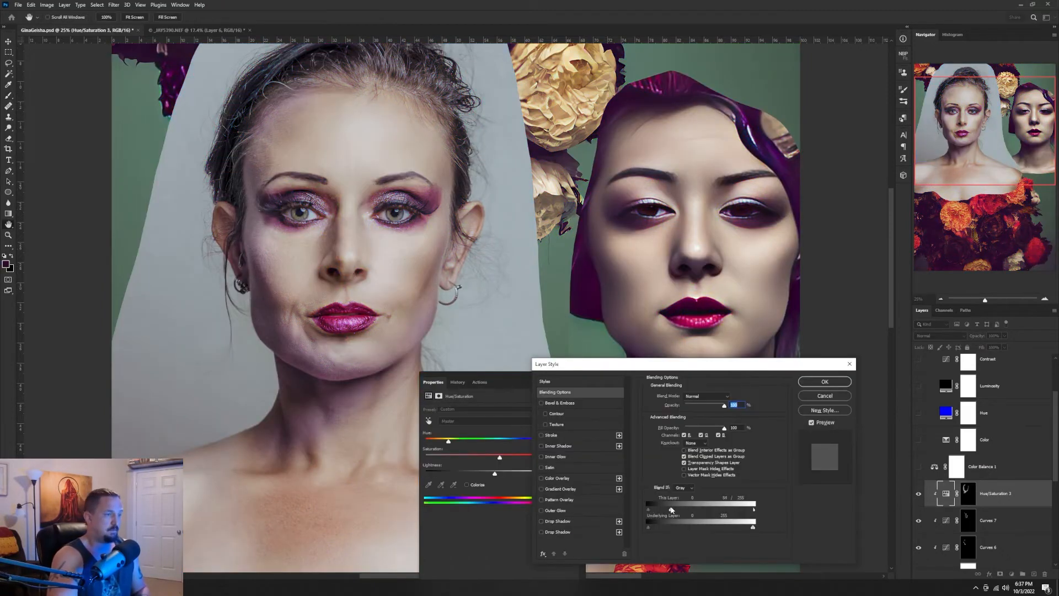
{"action": "key", "text": "Return"}
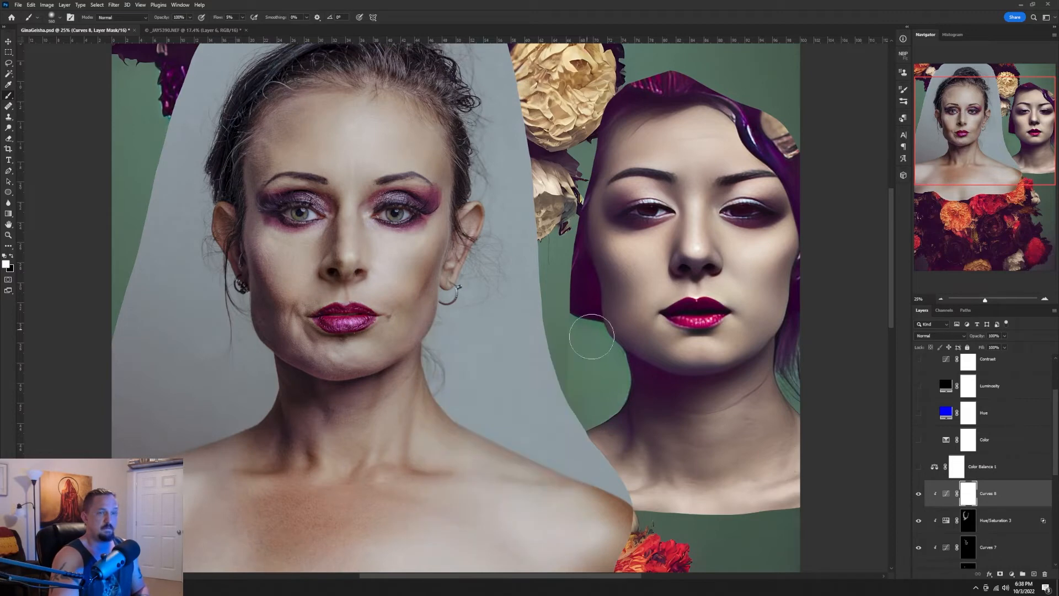
Show the Luminosity check layer briefly to compare the two faces, and hide it again.
{"action": "left_click", "coordinate": [919, 386]}
{"action": "left_click", "coordinate": [918, 386]}
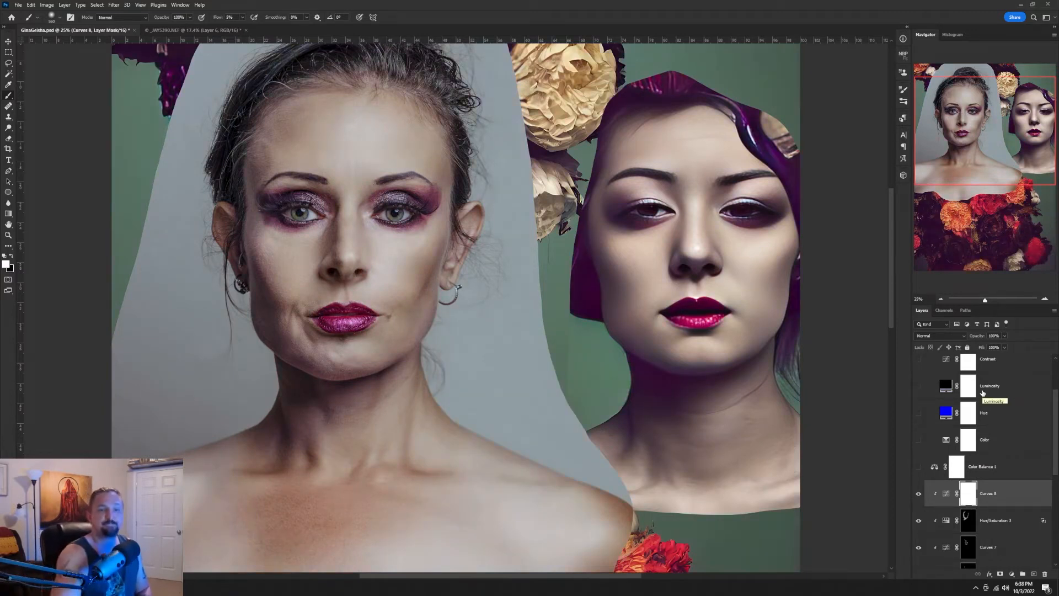
{"action": "scroll", "coordinate": [982, 392], "scroll_direction": "up", "scroll_amount": 3}
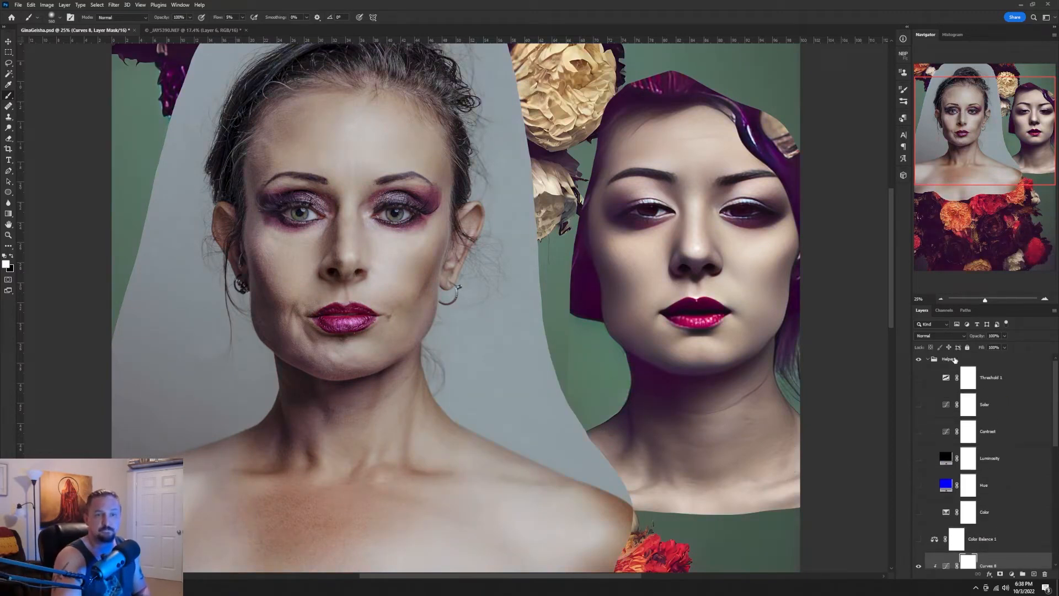
{"action": "left_click_drag", "start_coordinate": [955, 359], "coordinate": [1041, 569]}
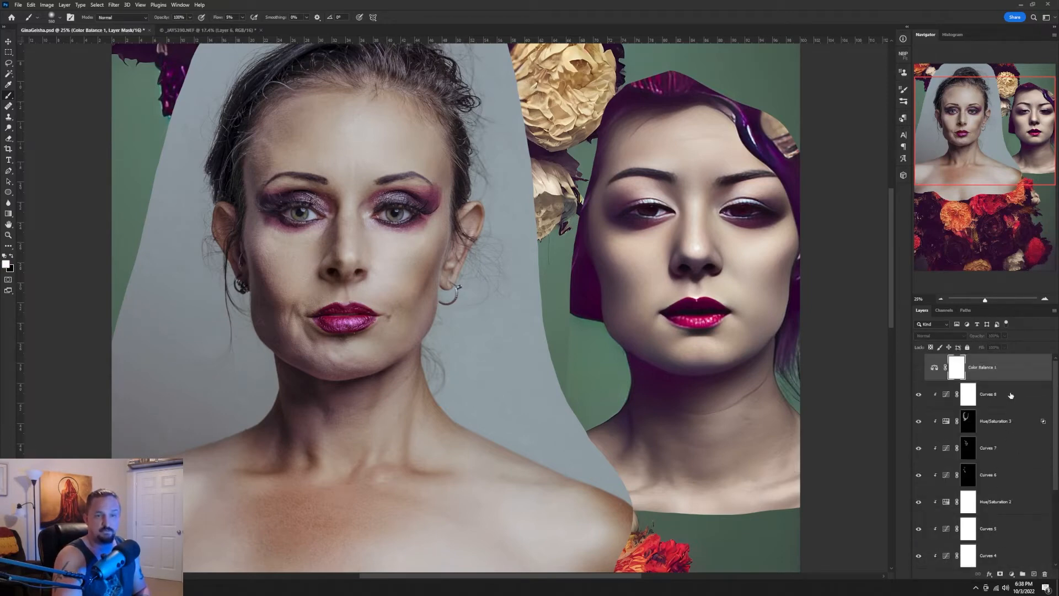
{"action": "left_click", "coordinate": [987, 378], "text": "alt"}
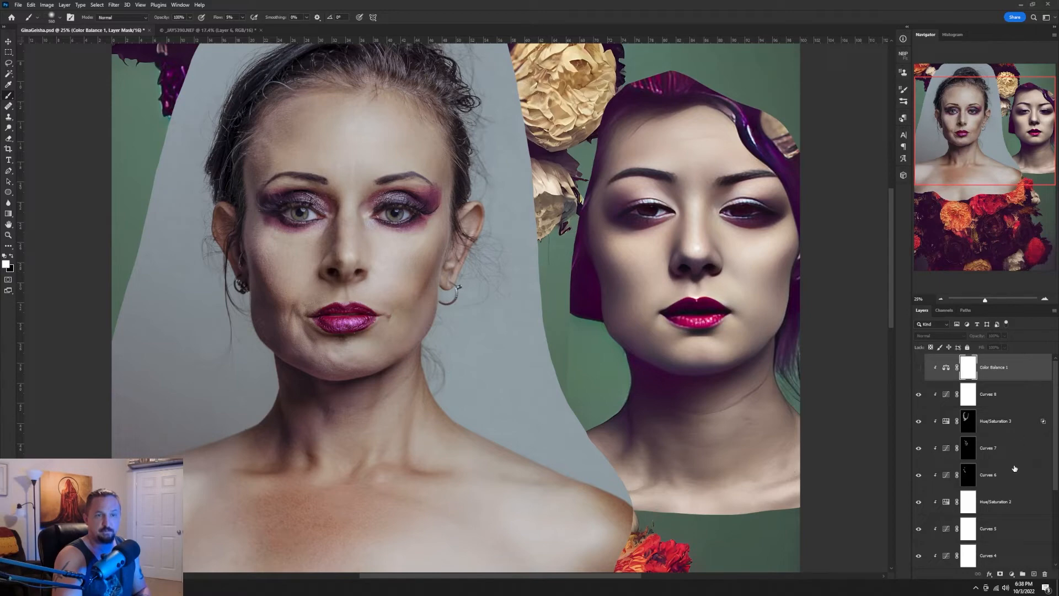
{"action": "double_click", "coordinate": [1024, 373]}
{"action": "left_click", "coordinate": [827, 399]}
{"action": "key", "text": "ctrl+z"}
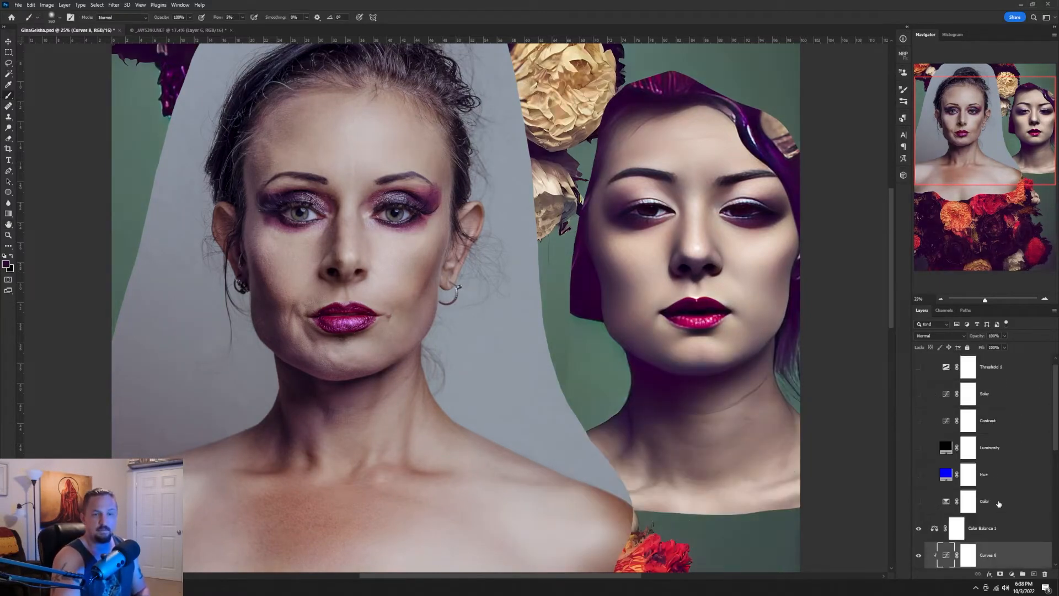
Clip the Color Balance 1 adjustment to the layers below it and delete the Helpers group of check layers.
{"action": "left_click", "coordinate": [1000, 539], "text": "alt"}
{"action": "scroll", "coordinate": [1009, 431], "scroll_direction": "down", "scroll_amount": 5}
{"action": "left_click", "coordinate": [968, 367]}
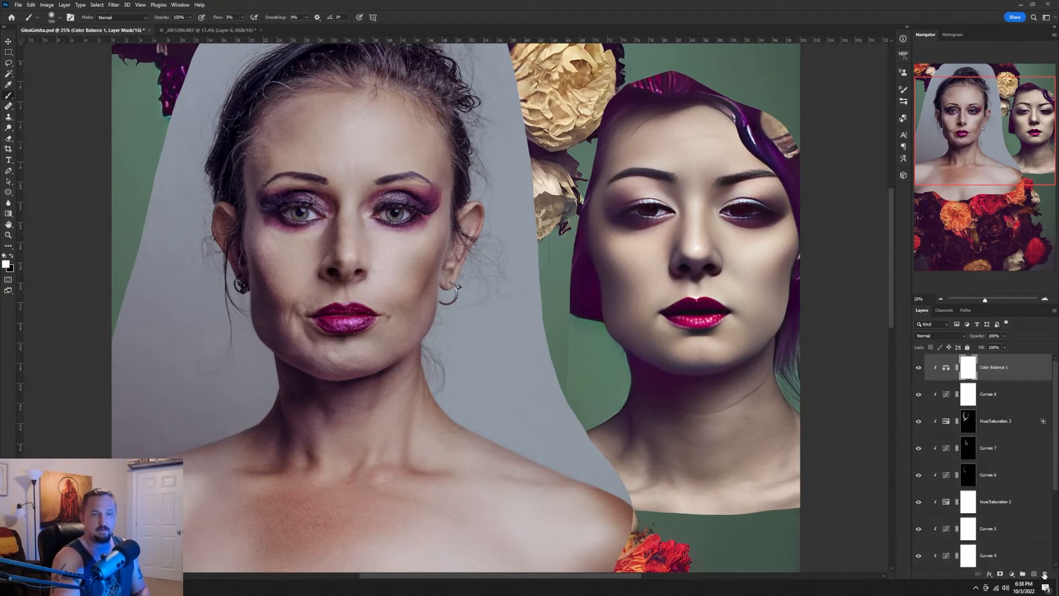
Group Layer 1 with all of its clipped adjustments through Color Balance 1, and name the group after the front model.
{"action": "key", "text": "ctrl+0"}
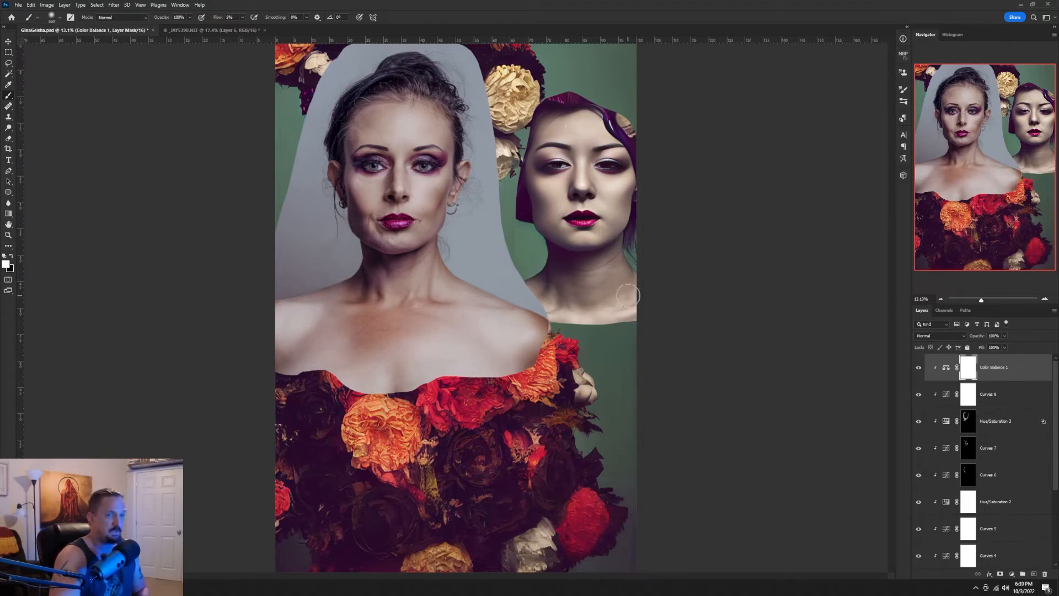
{"action": "scroll", "coordinate": [1023, 453], "scroll_direction": "down", "scroll_amount": 4}
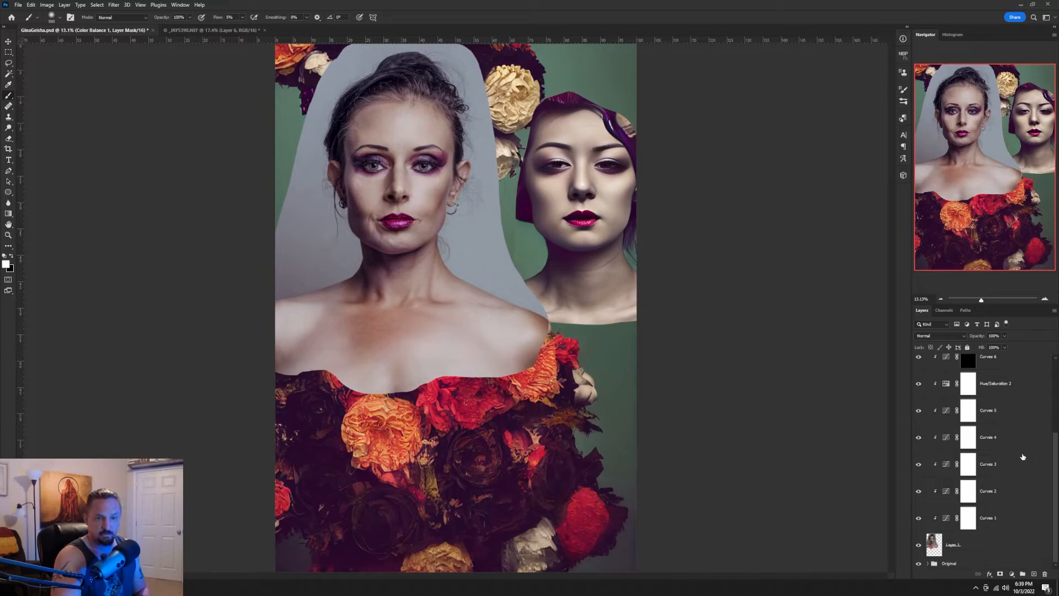
{"action": "left_click", "coordinate": [996, 549], "text": "shift"}
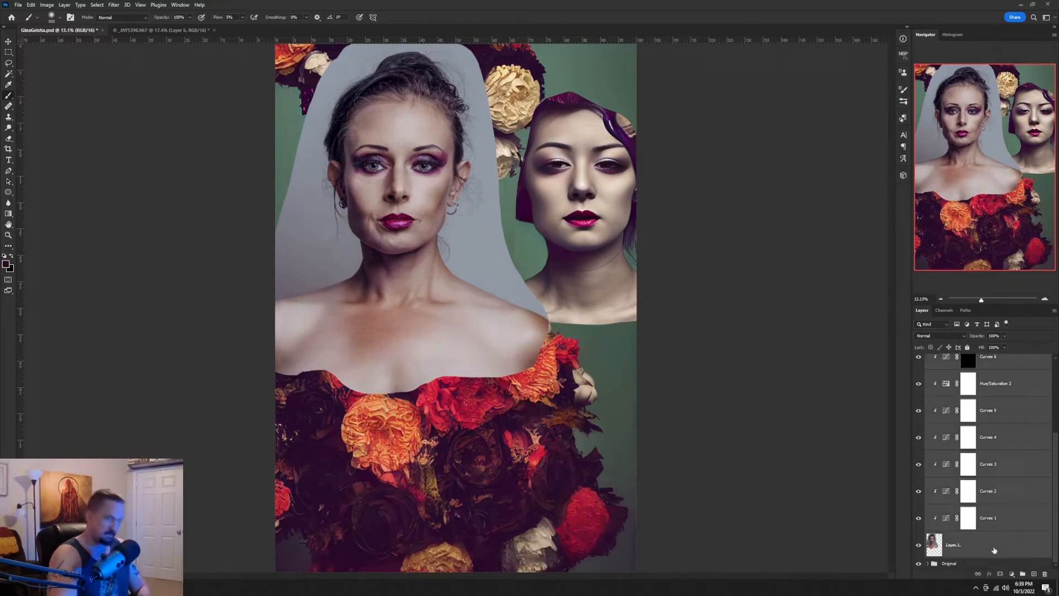
{"action": "key", "text": "ctrl+g"}
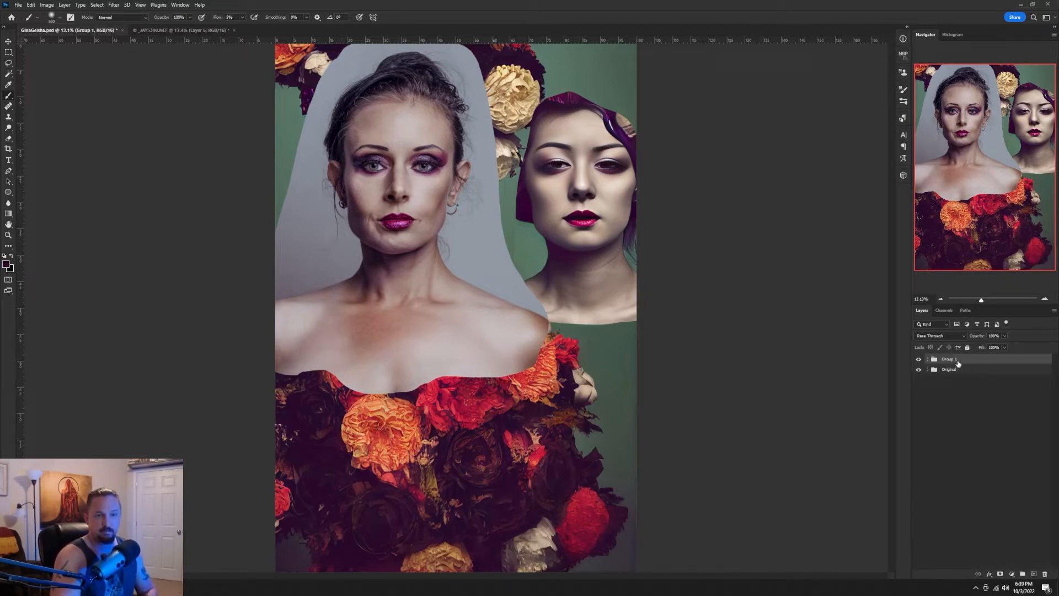
{"action": "double_click", "coordinate": [958, 363]}
{"action": "type", "text": "Gina"}
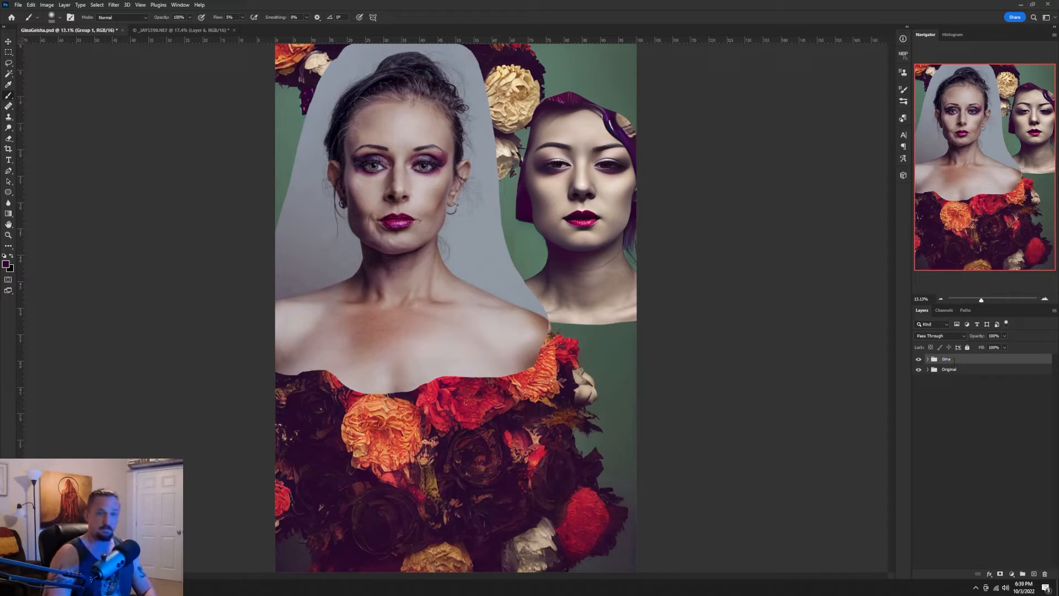
{"action": "key", "text": "Return"}
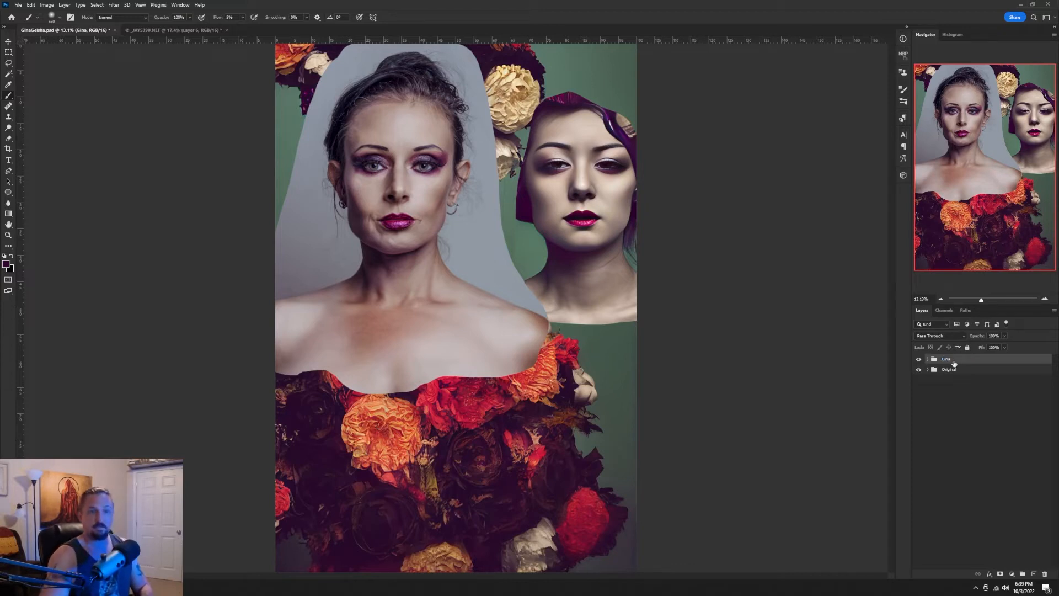
Add a black mask to the new group and softly paint in the front model's eyes, nose, forehead and cheek.
{"action": "left_click", "coordinate": [1000, 575], "text": "alt"}
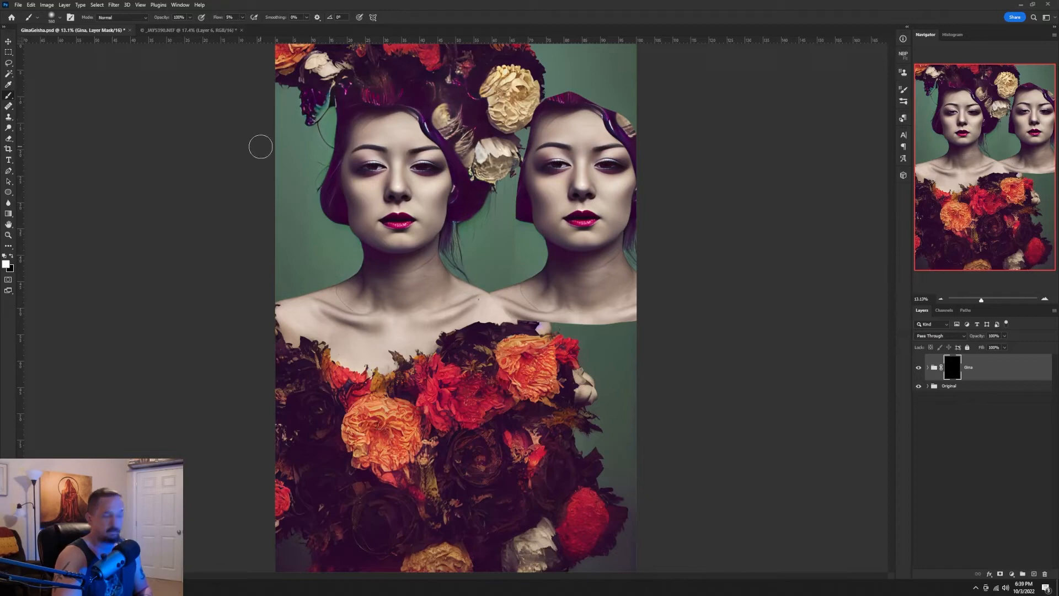
{"action": "left_click_drag", "start_coordinate": [354, 133], "coordinate": [376, 136]}
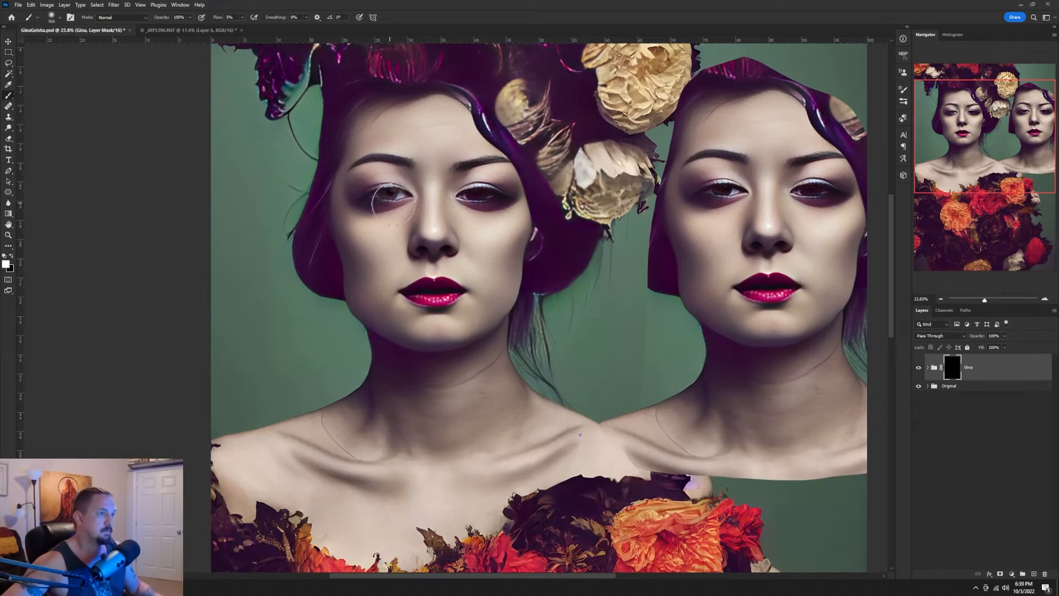
{"action": "mouse_move", "coordinate": [403, 199]}
{"action": "left_mouse_down"}
{"action": "mouse_move", "coordinate": [382, 191]}
{"action": "mouse_move", "coordinate": [371, 203]}
{"action": "mouse_move", "coordinate": [387, 193]}
{"action": "mouse_move", "coordinate": [376, 190]}
{"action": "mouse_move", "coordinate": [362, 203]}
{"action": "mouse_move", "coordinate": [374, 193]}
{"action": "mouse_move", "coordinate": [363, 193]}
{"action": "mouse_move", "coordinate": [408, 186]}
{"action": "mouse_move", "coordinate": [380, 190]}
{"action": "mouse_move", "coordinate": [411, 166]}
{"action": "mouse_move", "coordinate": [388, 171]}
{"action": "mouse_move", "coordinate": [401, 174]}
{"action": "mouse_move", "coordinate": [400, 158]}
{"action": "mouse_move", "coordinate": [391, 170]}
{"action": "mouse_move", "coordinate": [403, 172]}
{"action": "mouse_move", "coordinate": [391, 159]}
{"action": "mouse_move", "coordinate": [372, 179]}
{"action": "mouse_move", "coordinate": [386, 175]}
{"action": "mouse_move", "coordinate": [376, 163]}
{"action": "mouse_move", "coordinate": [349, 188]}
{"action": "mouse_move", "coordinate": [367, 178]}
{"action": "mouse_move", "coordinate": [360, 171]}
{"action": "mouse_move", "coordinate": [376, 187]}
{"action": "left_mouse_up"}
{"action": "mouse_move", "coordinate": [470, 186]}
{"action": "left_mouse_down"}
{"action": "mouse_move", "coordinate": [501, 181]}
{"action": "mouse_move", "coordinate": [491, 200]}
{"action": "mouse_move", "coordinate": [513, 192]}
{"action": "mouse_move", "coordinate": [494, 195]}
{"action": "mouse_move", "coordinate": [505, 194]}
{"action": "mouse_move", "coordinate": [497, 169]}
{"action": "mouse_move", "coordinate": [483, 165]}
{"action": "mouse_move", "coordinate": [486, 177]}
{"action": "mouse_move", "coordinate": [486, 159]}
{"action": "mouse_move", "coordinate": [472, 165]}
{"action": "mouse_move", "coordinate": [495, 176]}
{"action": "mouse_move", "coordinate": [490, 165]}
{"action": "mouse_move", "coordinate": [468, 173]}
{"action": "left_mouse_up"}
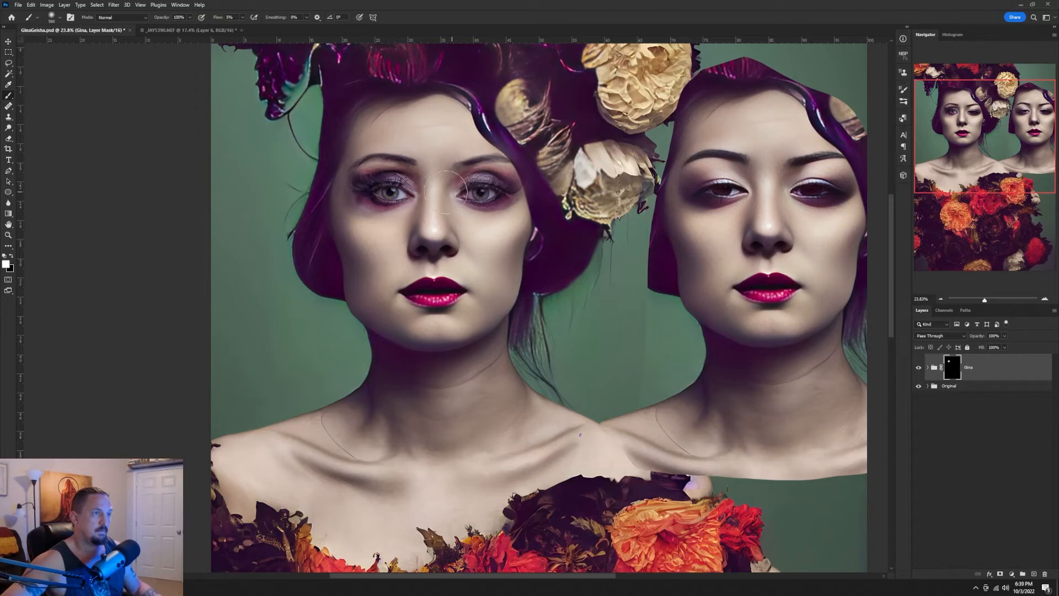
{"action": "mouse_move", "coordinate": [425, 215]}
{"action": "left_mouse_down"}
{"action": "mouse_move", "coordinate": [422, 243]}
{"action": "mouse_move", "coordinate": [458, 240]}
{"action": "mouse_move", "coordinate": [444, 185]}
{"action": "left_mouse_up"}
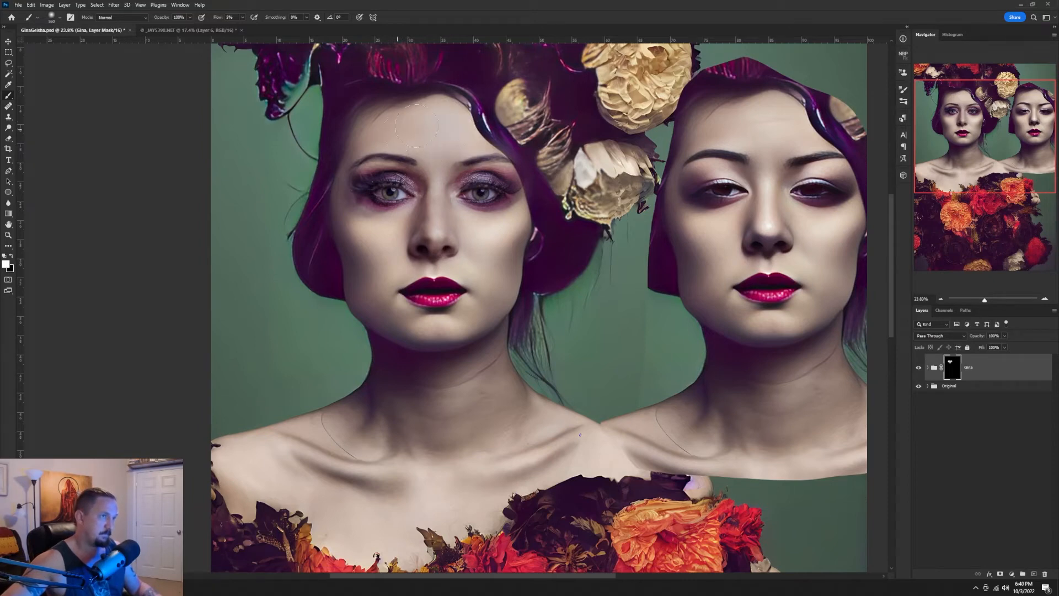
{"action": "mouse_move", "coordinate": [373, 127]}
{"action": "left_mouse_down"}
{"action": "mouse_move", "coordinate": [347, 218]}
{"action": "mouse_move", "coordinate": [384, 246]}
{"action": "left_mouse_up"}
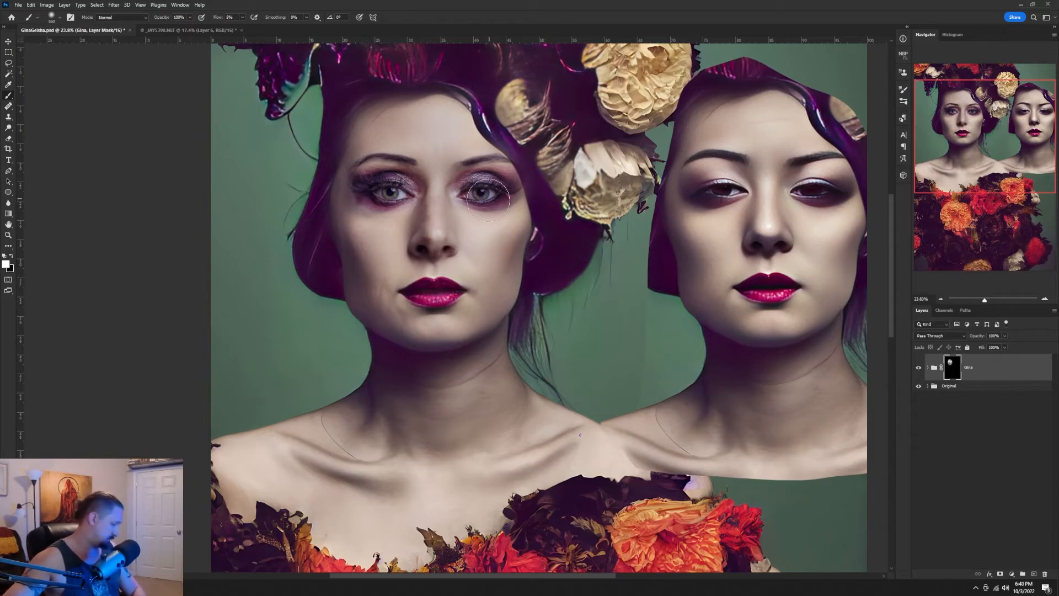
Raise the brush flow to 20% and reveal the front model's lips, cheeks, jaw, neck and shoulder through the mask.
{"action": "key", "text": "shift+2"}
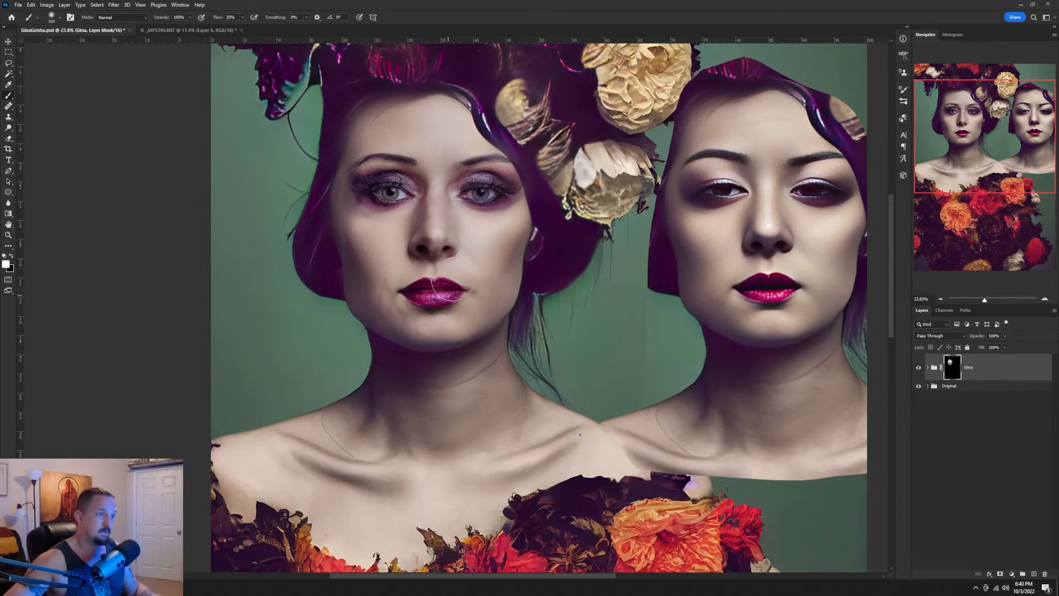
{"action": "mouse_move", "coordinate": [400, 301]}
{"action": "left_mouse_down"}
{"action": "mouse_move", "coordinate": [389, 262]}
{"action": "mouse_move", "coordinate": [399, 241]}
{"action": "mouse_move", "coordinate": [392, 215]}
{"action": "left_mouse_up"}
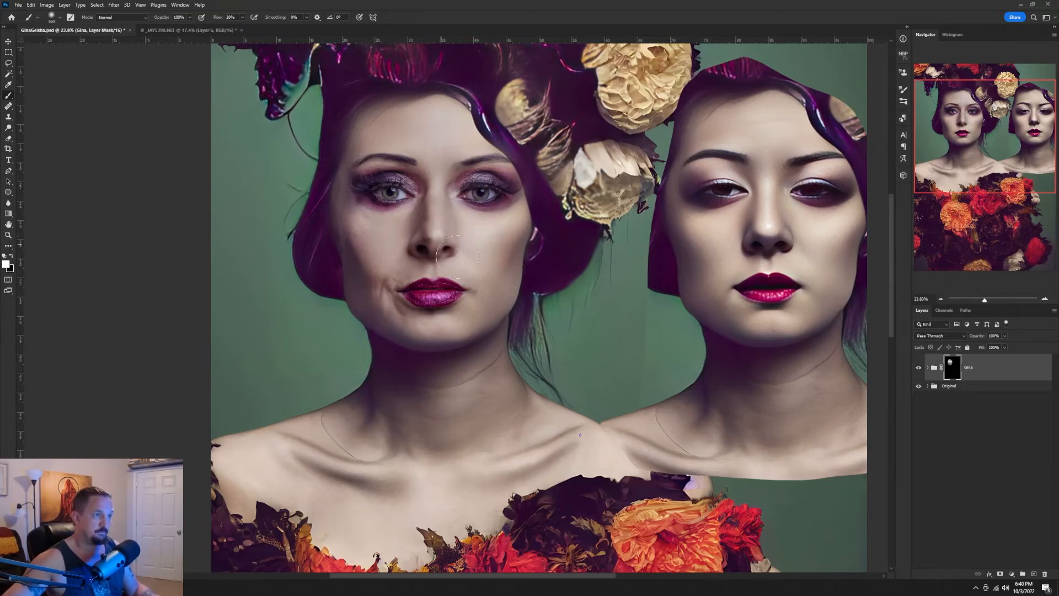
{"action": "mouse_move", "coordinate": [441, 243]}
{"action": "left_mouse_down"}
{"action": "mouse_move", "coordinate": [428, 247]}
{"action": "mouse_move", "coordinate": [421, 227]}
{"action": "left_mouse_up"}
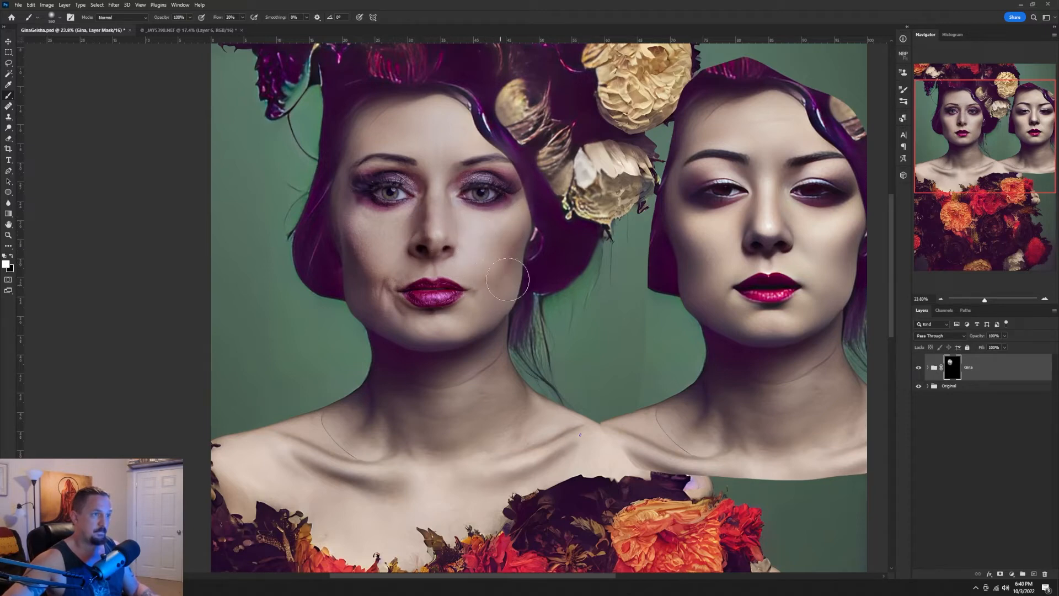
{"action": "mouse_move", "coordinate": [497, 301]}
{"action": "left_mouse_down"}
{"action": "mouse_move", "coordinate": [416, 334]}
{"action": "mouse_move", "coordinate": [375, 311]}
{"action": "mouse_move", "coordinate": [361, 287]}
{"action": "left_mouse_up"}
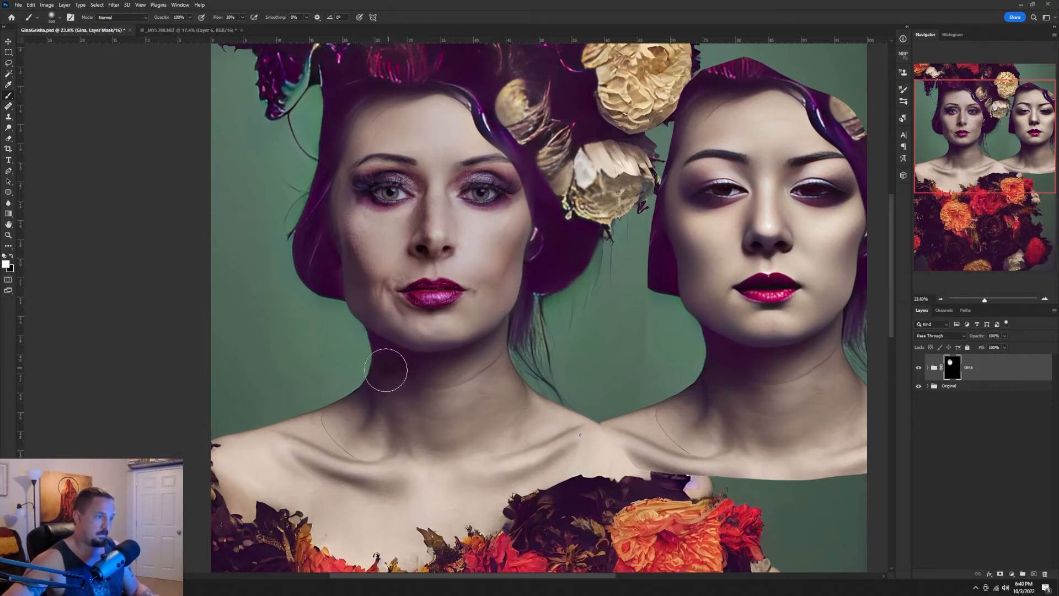
{"action": "mouse_move", "coordinate": [353, 414]}
{"action": "left_mouse_down"}
{"action": "mouse_move", "coordinate": [324, 436]}
{"action": "mouse_move", "coordinate": [240, 459]}
{"action": "left_mouse_up"}
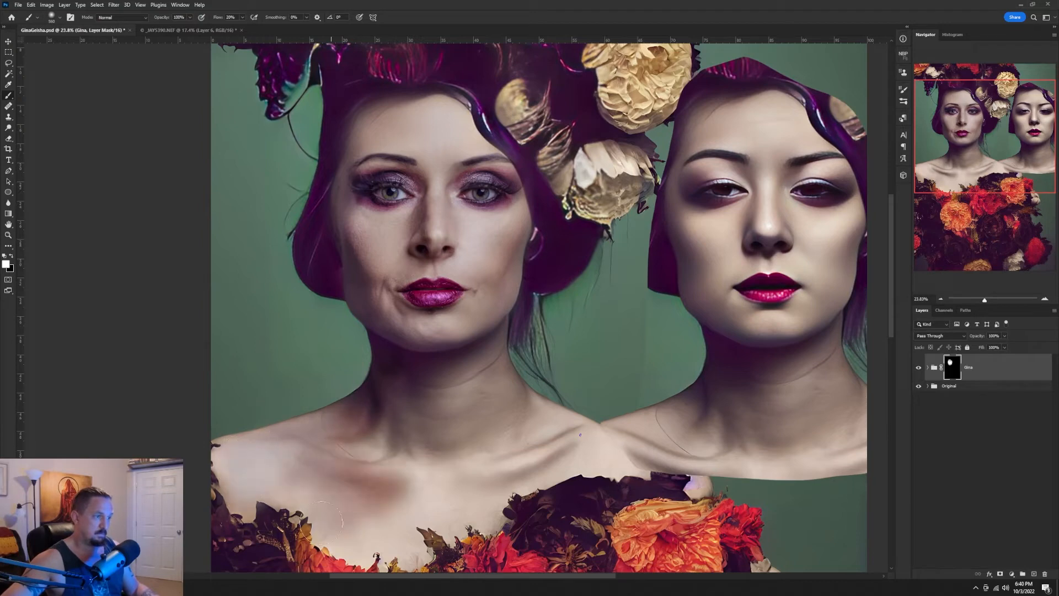
Lasso the lower shoulder of the copied portrait on Layer 2 in the Original group and clear it.
{"action": "left_click", "coordinate": [927, 386]}
{"action": "left_click", "coordinate": [938, 409]}
{"action": "key", "text": "l"}
{"action": "left_click_drag", "start_coordinate": [622, 341], "coordinate": [820, 556]}
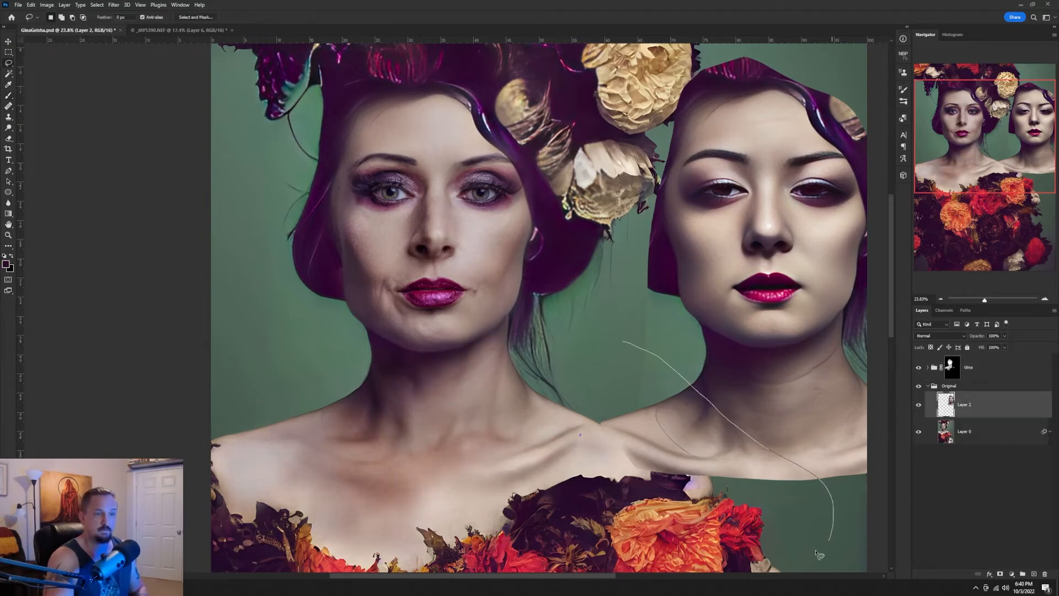
{"action": "key", "text": "shift+BackSpace"}
{"action": "left_click", "coordinate": [628, 215]}
{"action": "left_click", "coordinate": [30, 4]}
{"action": "left_click", "coordinate": [38, 103]}
Paint white on the front model's group mask to reveal her other shoulder, chest and side of the neck.
{"action": "left_click", "coordinate": [952, 367]}
{"action": "key", "text": "b"}
{"action": "mouse_move", "coordinate": [711, 511]}
{"action": "left_mouse_down"}
{"action": "mouse_move", "coordinate": [629, 456]}
{"action": "mouse_move", "coordinate": [538, 452]}
{"action": "left_mouse_up"}
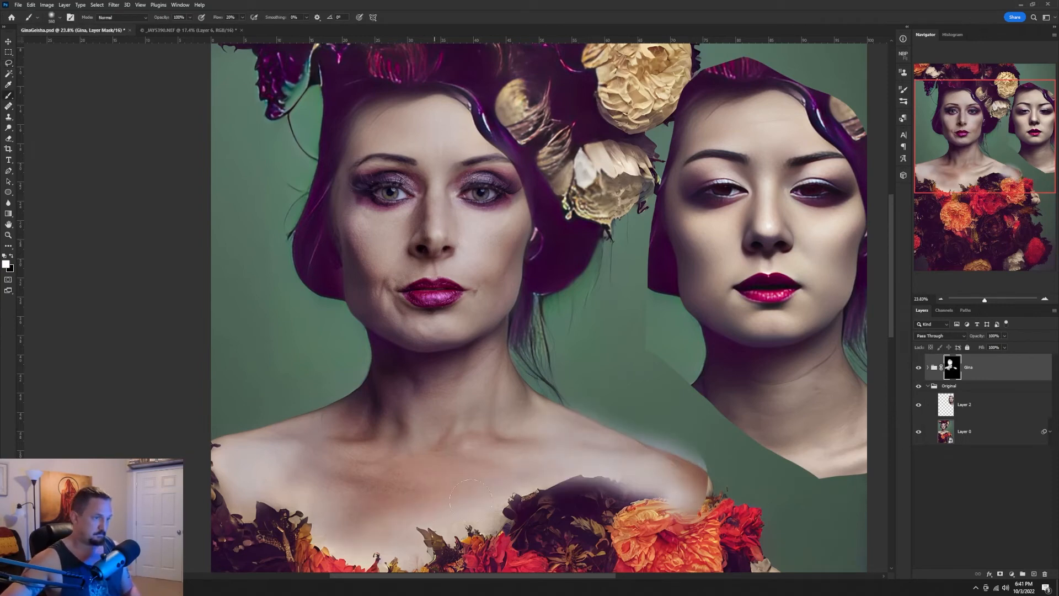
{"action": "left_click_drag", "start_coordinate": [471, 501], "coordinate": [469, 508]}
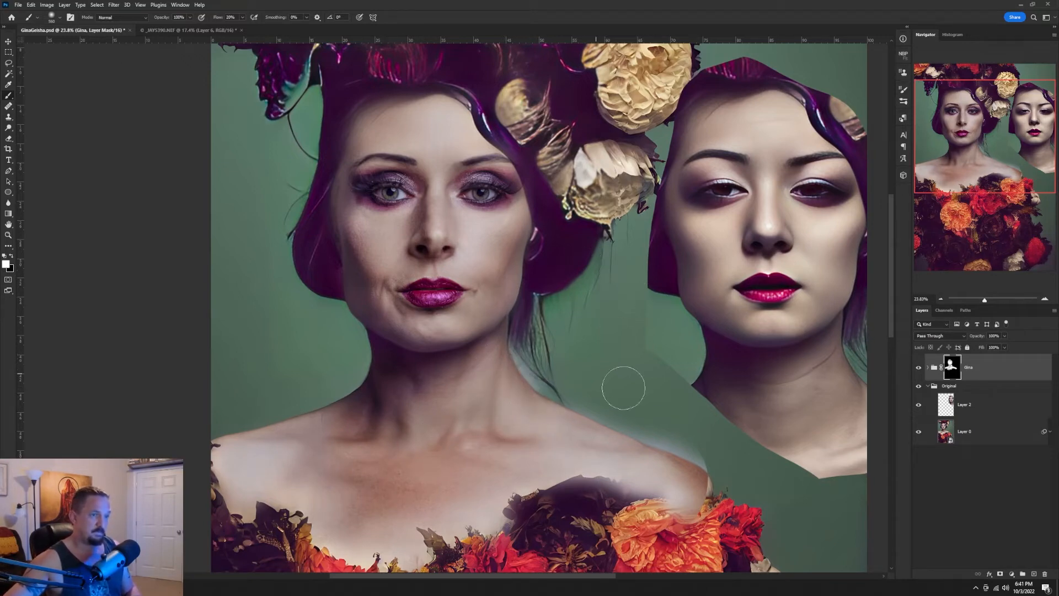
{"action": "mouse_move", "coordinate": [518, 345]}
{"action": "left_mouse_down"}
{"action": "mouse_move", "coordinate": [524, 319]}
{"action": "mouse_move", "coordinate": [550, 359]}
{"action": "left_mouse_up"}
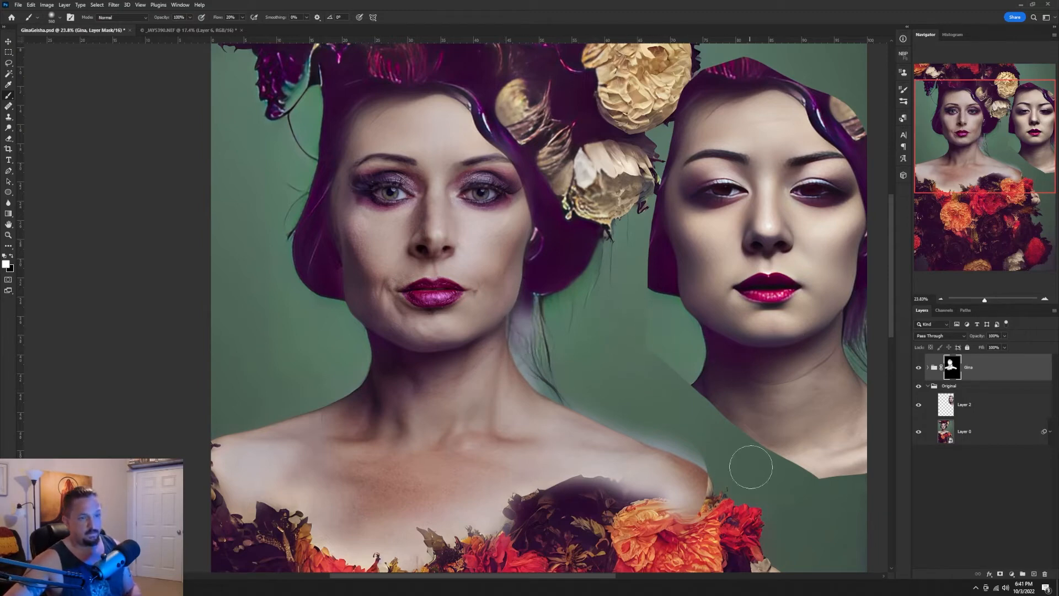
Paint black on the group mask over the shoulder edge and flowers, and fade the chest and neck with a larger brush at 10% flow.
{"action": "key", "text": "x"}
{"action": "mouse_move", "coordinate": [711, 494]}
{"action": "left_mouse_down"}
{"action": "mouse_move", "coordinate": [687, 501]}
{"action": "mouse_move", "coordinate": [709, 488]}
{"action": "mouse_move", "coordinate": [651, 442]}
{"action": "left_mouse_up"}
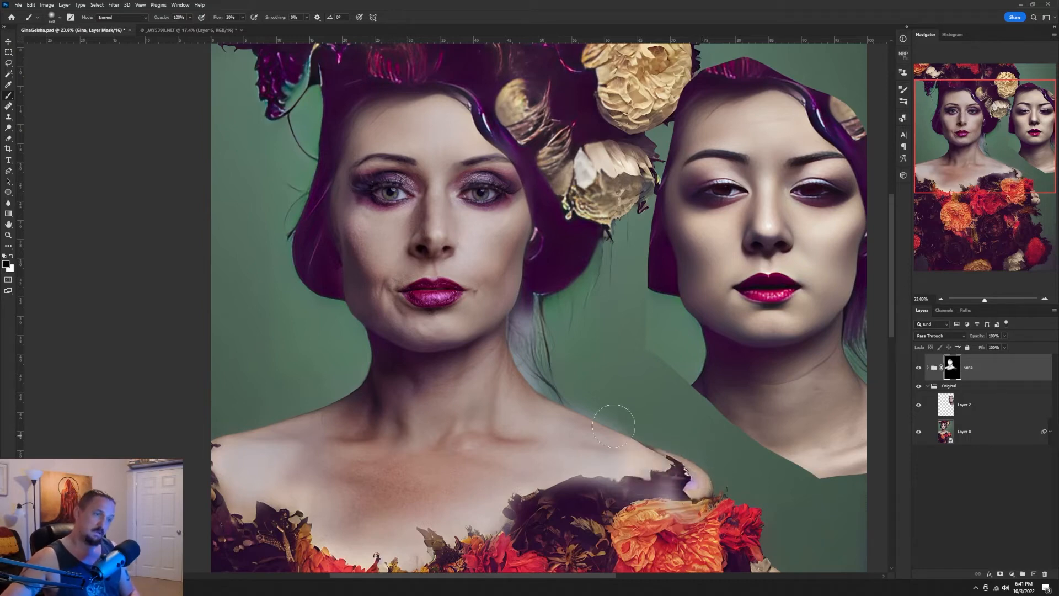
{"action": "right_click", "coordinate": [268, 456], "text": "alt"}
{"action": "key", "text": "shift+1"}
{"action": "mouse_move", "coordinate": [357, 479]}
{"action": "left_mouse_down"}
{"action": "mouse_move", "coordinate": [345, 491]}
{"action": "mouse_move", "coordinate": [382, 437]}
{"action": "mouse_move", "coordinate": [474, 458]}
{"action": "mouse_move", "coordinate": [633, 456]}
{"action": "mouse_move", "coordinate": [528, 343]}
{"action": "mouse_move", "coordinate": [696, 439]}
{"action": "mouse_move", "coordinate": [553, 310]}
{"action": "left_mouse_up"}
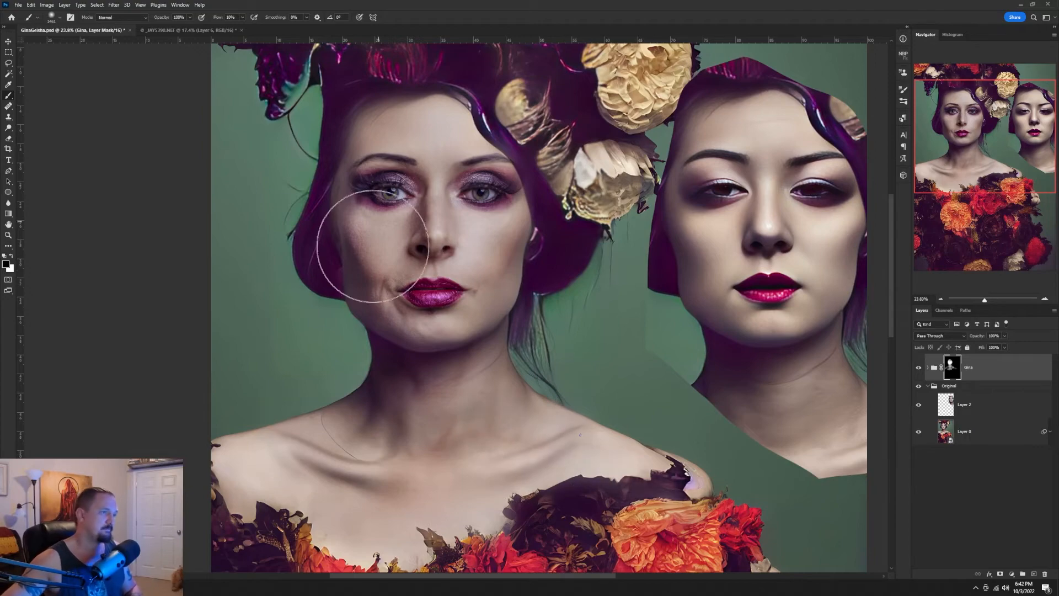
Examine the blended face up close, compare the full image with and without the copied portrait, and collapse the Original group.
{"action": "scroll", "coordinate": [365, 274], "scroll_direction": "up", "scroll_amount": 3}
{"action": "mouse_move", "coordinate": [362, 243]}
{"action": "left_mouse_down"}
{"action": "mouse_move", "coordinate": [305, 282]}
{"action": "mouse_move", "coordinate": [309, 315]}
{"action": "left_mouse_up"}
{"action": "left_click_drag", "start_coordinate": [278, 202], "coordinate": [324, 341]}
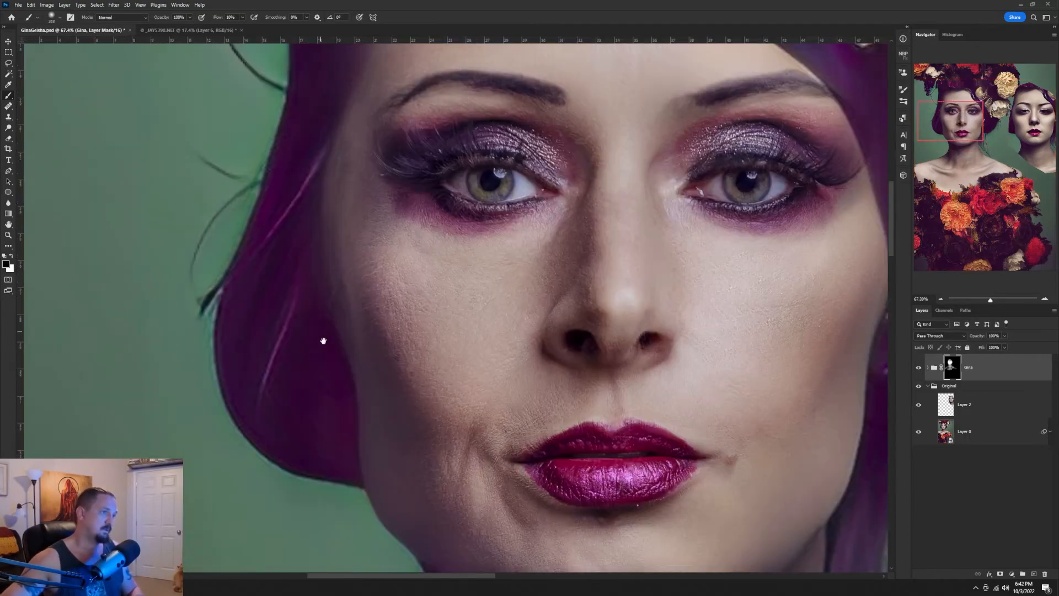
{"action": "left_click_drag", "start_coordinate": [555, 386], "coordinate": [288, 270]}
{"action": "left_click_drag", "start_coordinate": [523, 252], "coordinate": [597, 355]}
{"action": "scroll", "coordinate": [598, 354], "scroll_direction": "down", "scroll_amount": 2}
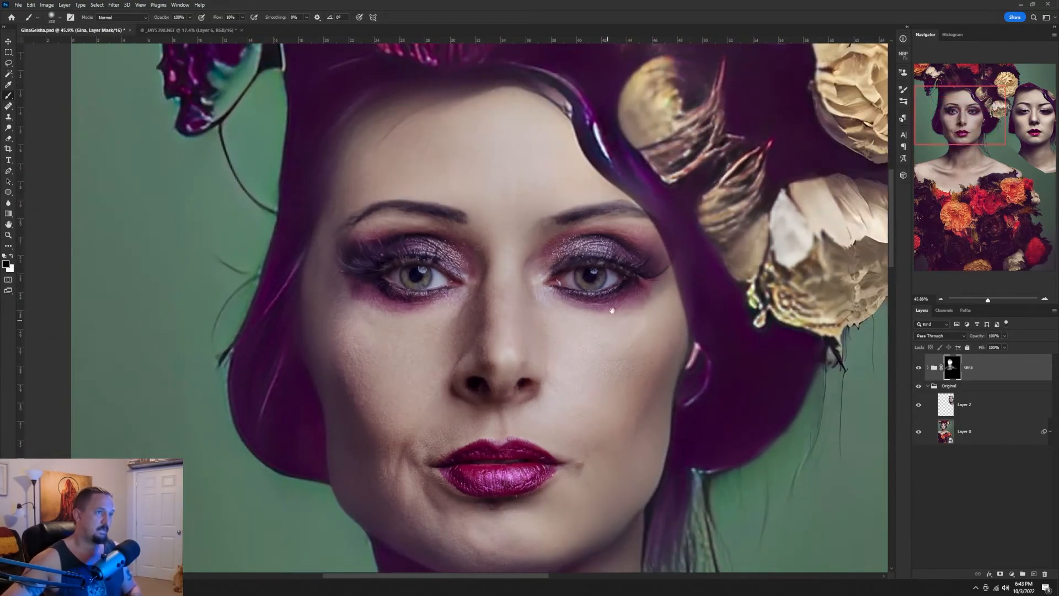
{"action": "key", "text": "ctrl+0"}
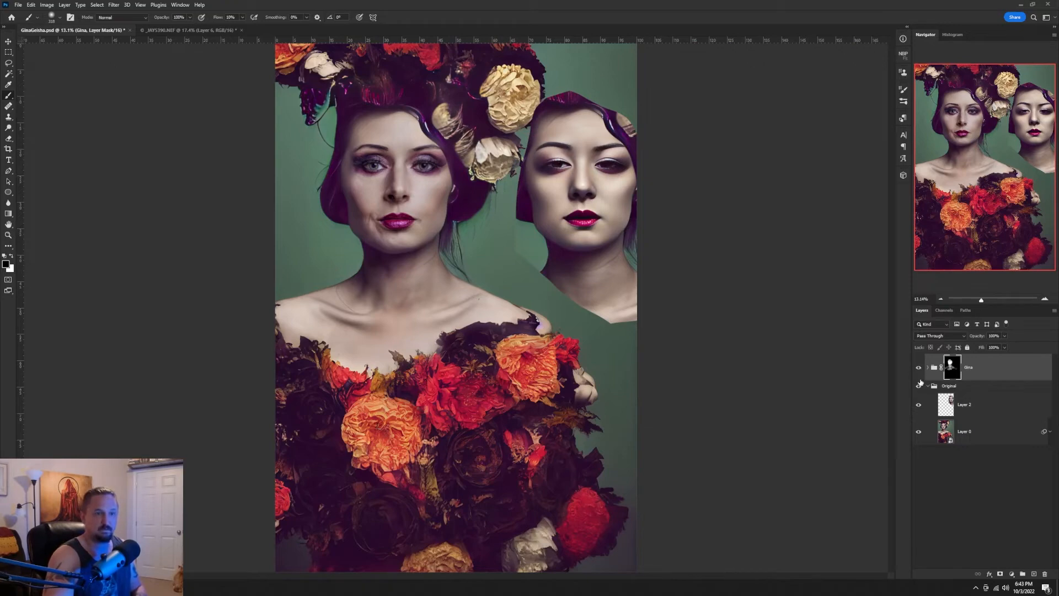
{"action": "left_click", "coordinate": [918, 406]}
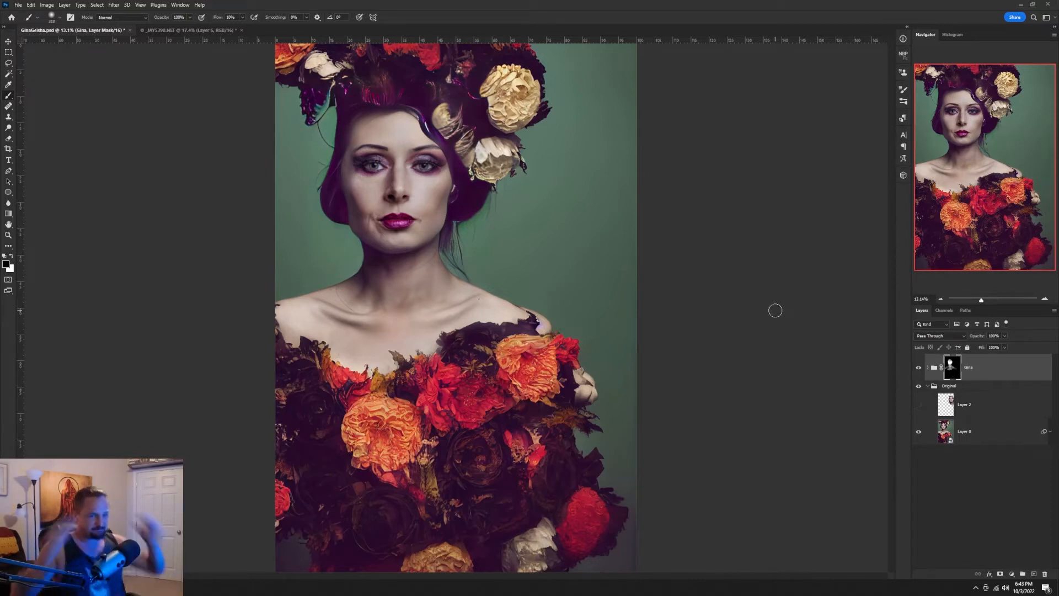
{"action": "left_click", "coordinate": [919, 406]}
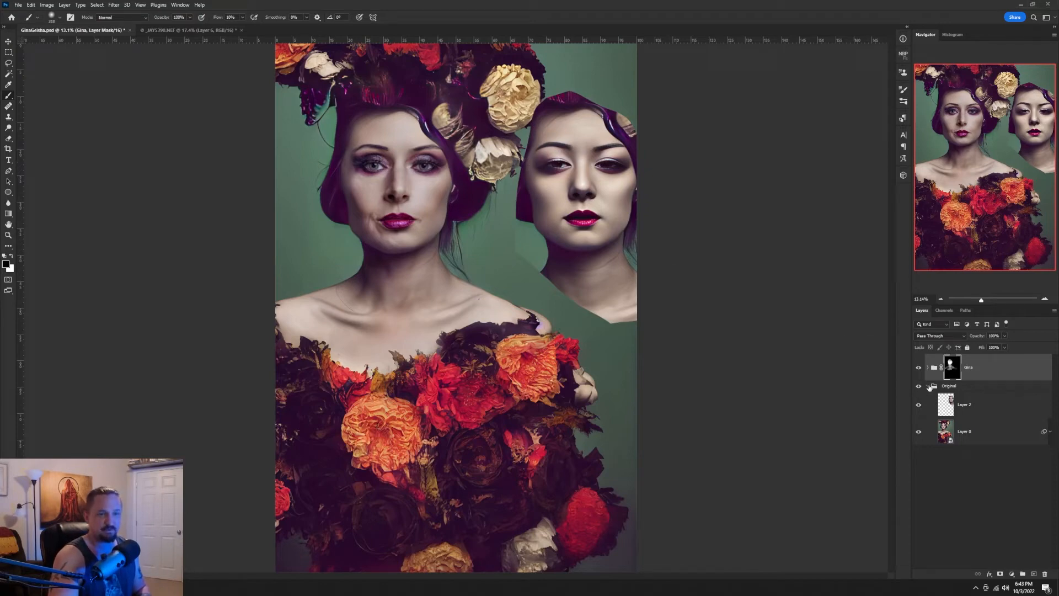
{"action": "left_click", "coordinate": [928, 386]}
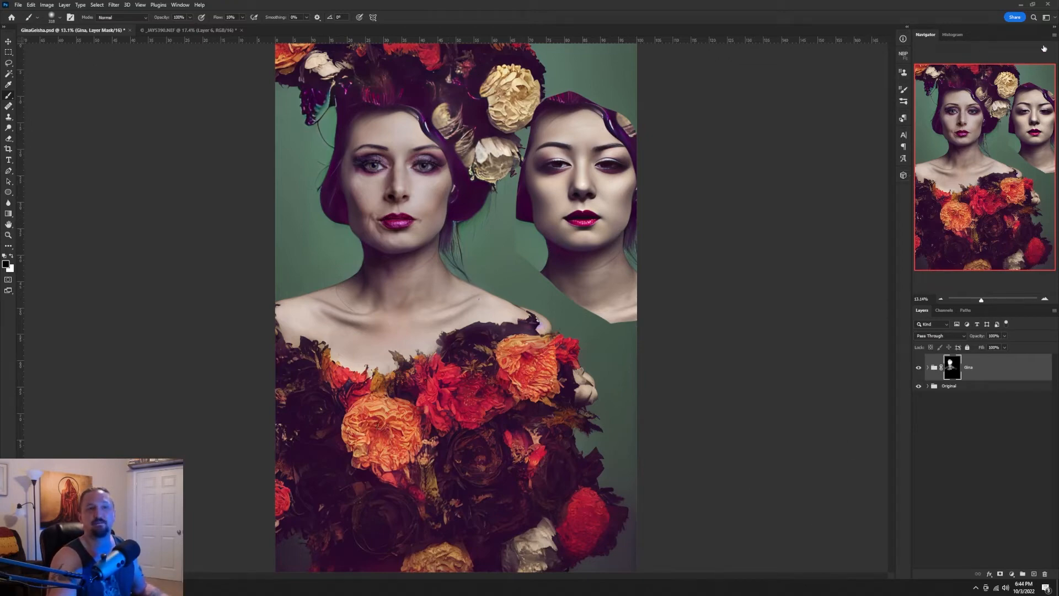
Reset the current custom workspace and show the list of recorded Actions.
{"action": "left_click", "coordinate": [1052, 22]}
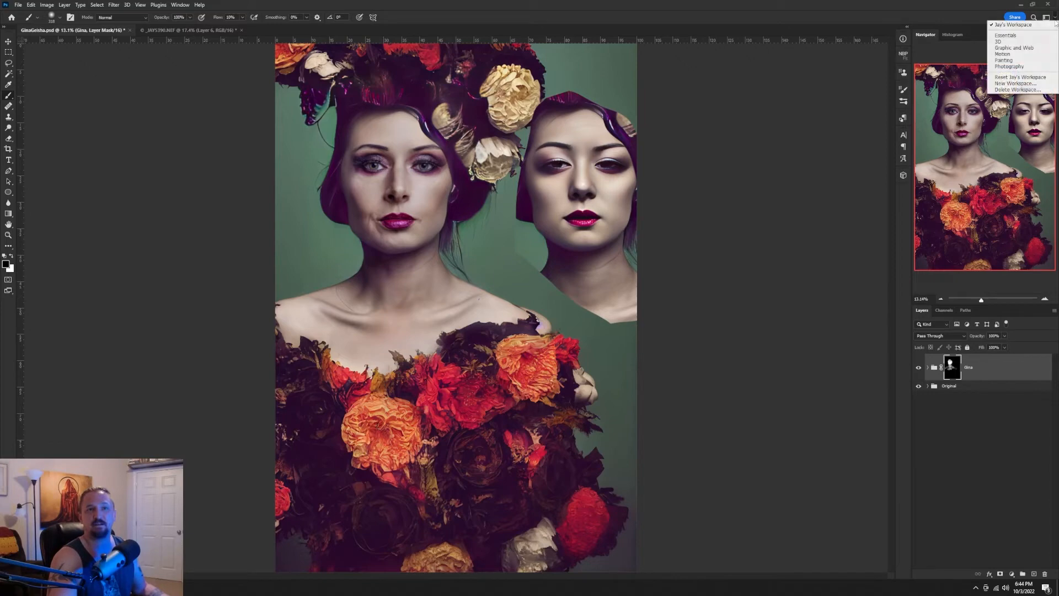
{"action": "left_click", "coordinate": [1032, 78]}
{"action": "left_click", "coordinate": [903, 217]}
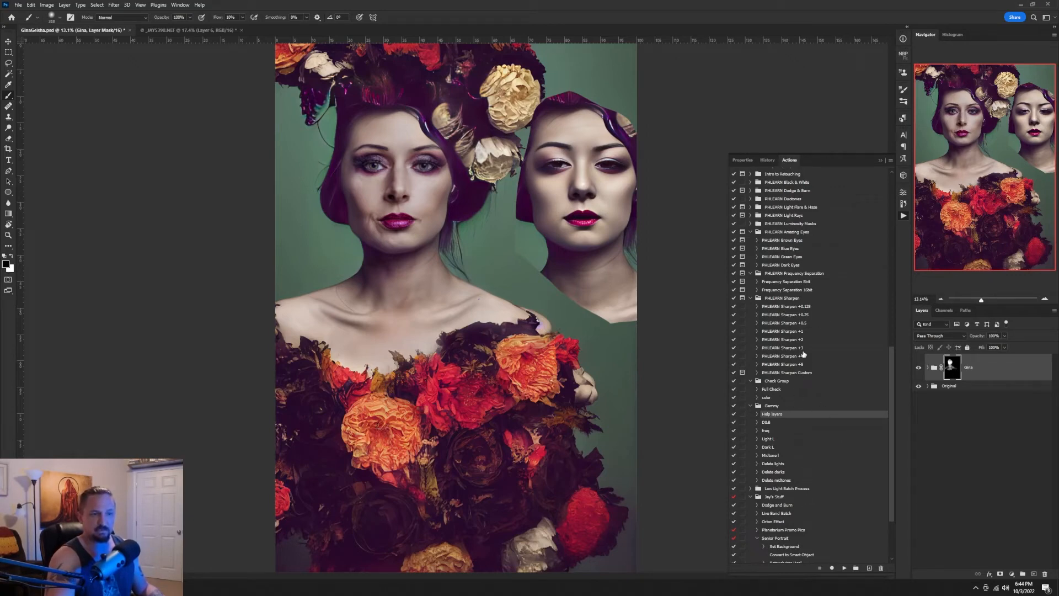
Run the PHLEARN Frequency Separation 16bit action, lowering the Gaussian Blur radius while checking the skin texture in the preview.
{"action": "left_click", "coordinate": [803, 291]}
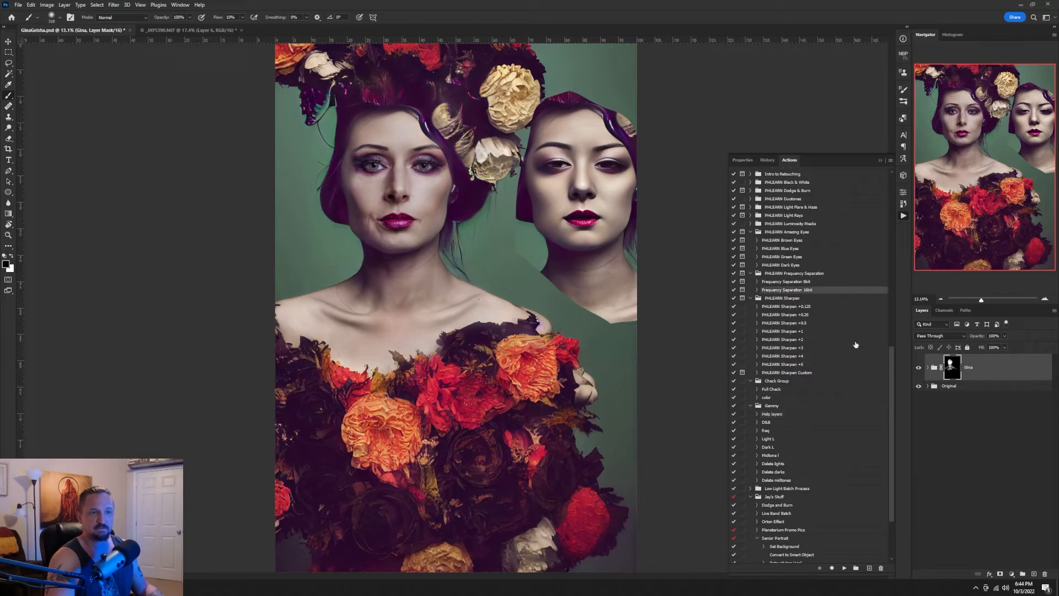
{"action": "left_click", "coordinate": [845, 568]}
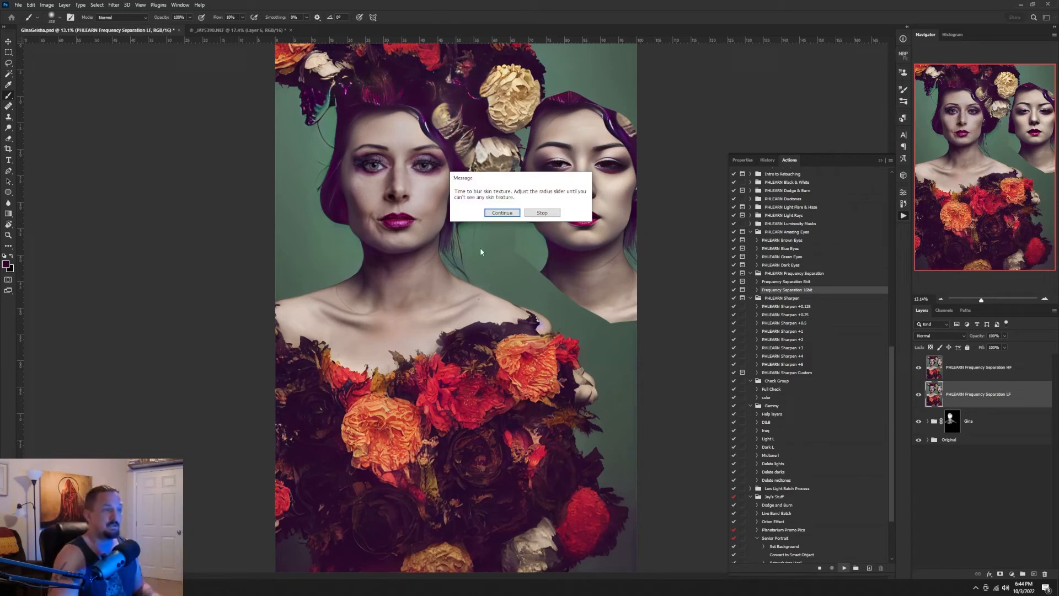
{"action": "left_click", "coordinate": [502, 213]}
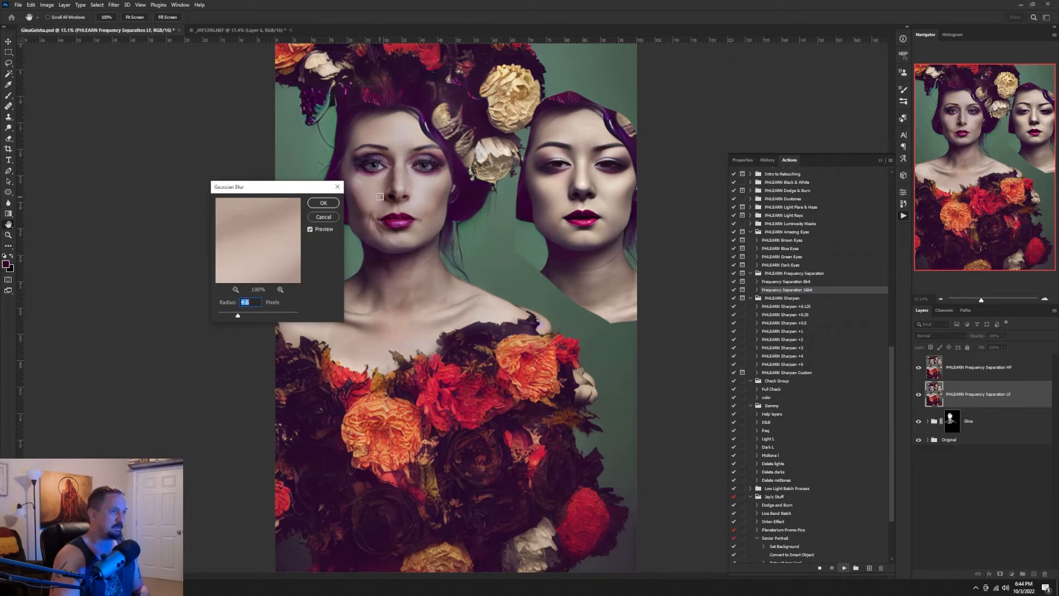
{"action": "left_click_drag", "start_coordinate": [259, 228], "coordinate": [411, 439]}
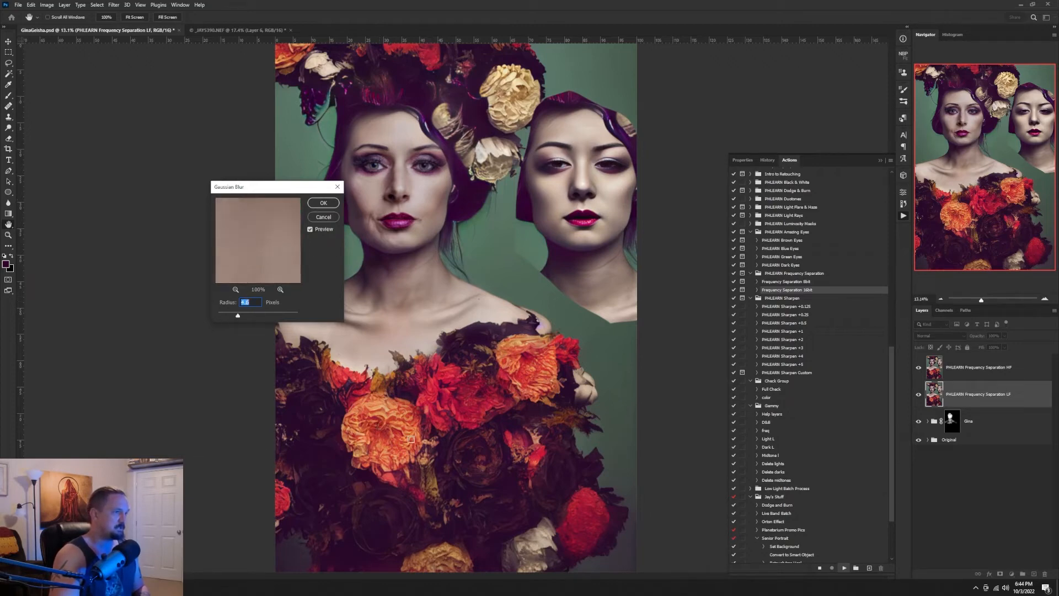
{"action": "left_click_drag", "start_coordinate": [280, 258], "coordinate": [440, 503]}
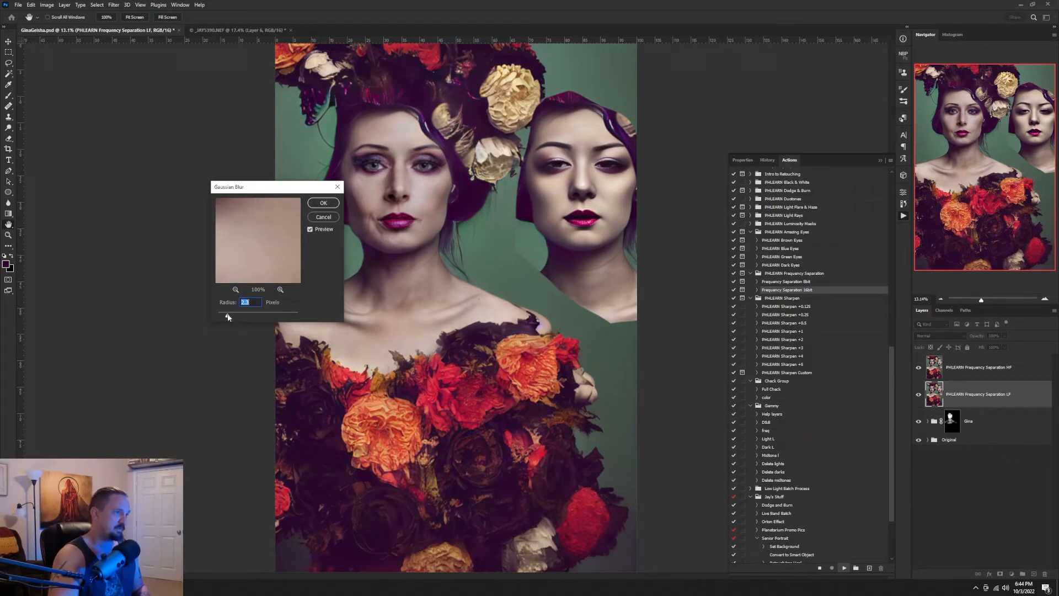
{"action": "left_click", "coordinate": [322, 203]}
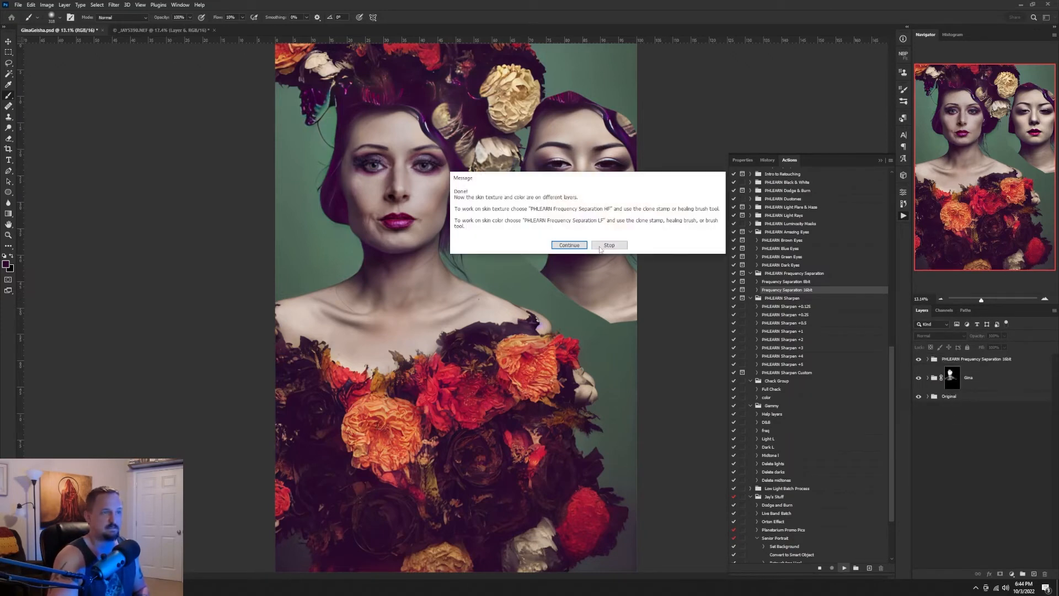
{"action": "left_click", "coordinate": [568, 245]}
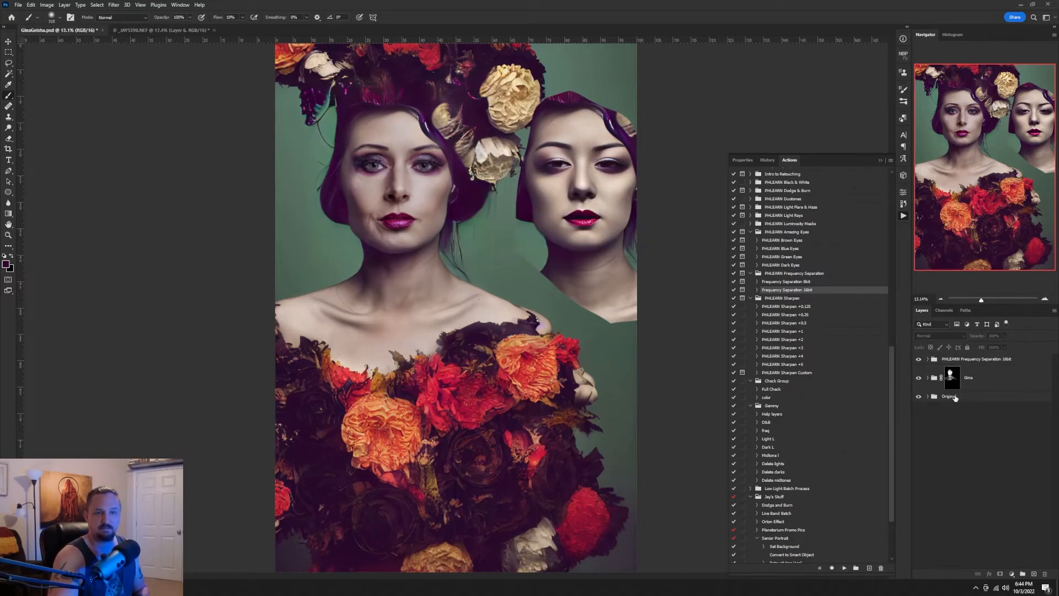
Add an empty layer between the HF and LF frequency separation layers, and set the brush flow to 5%.
{"action": "left_click", "coordinate": [1034, 574]}
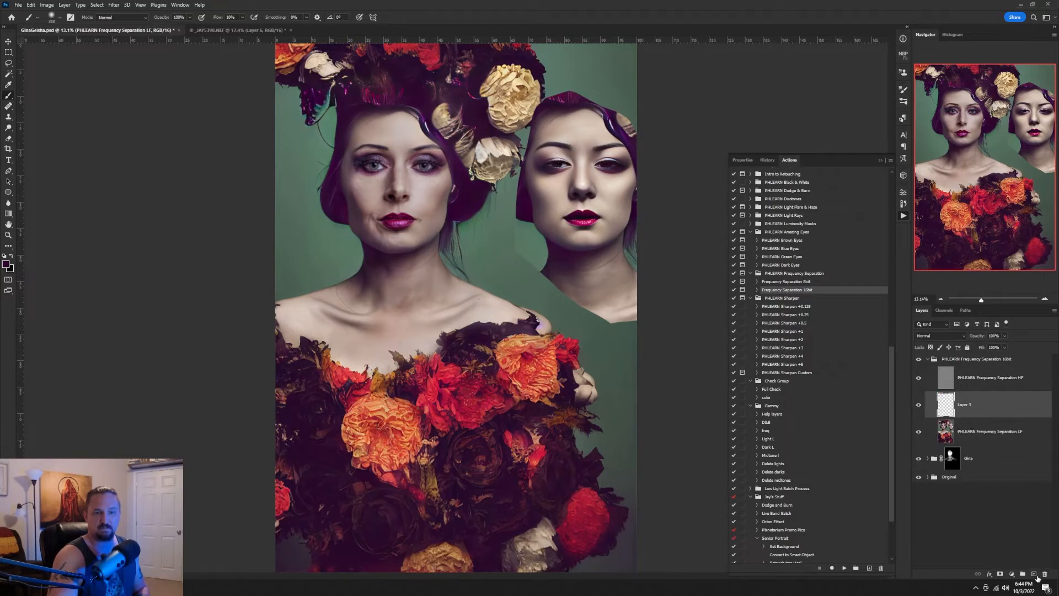
{"action": "left_click_drag", "start_coordinate": [394, 184], "coordinate": [907, 168]}
{"action": "left_click", "coordinate": [882, 161]}
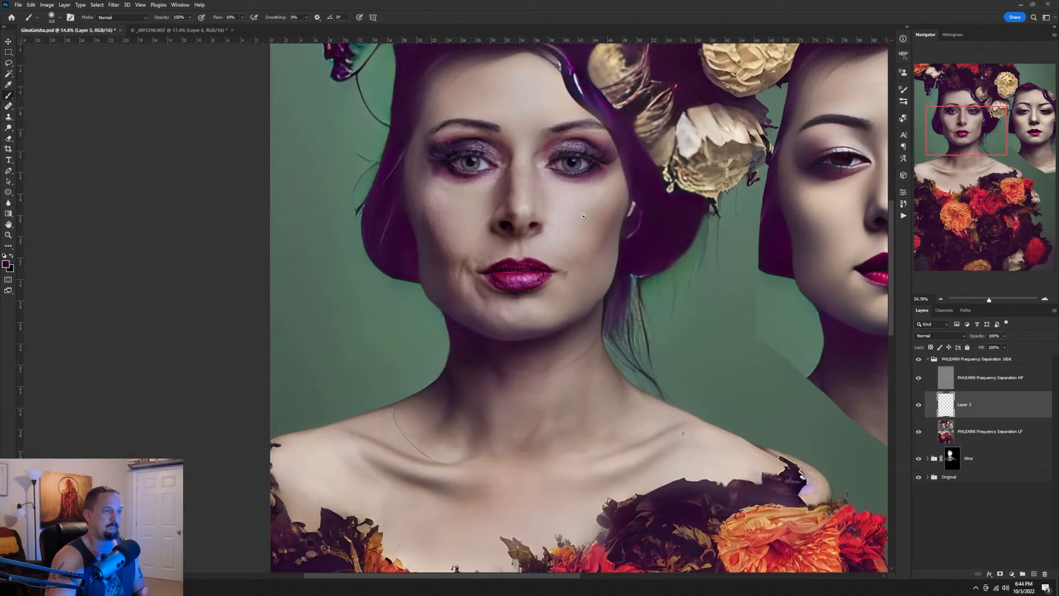
{"action": "scroll", "coordinate": [618, 220], "scroll_direction": "down", "scroll_amount": 3}
{"action": "mouse_move", "coordinate": [642, 226]}
{"action": "left_mouse_down"}
{"action": "mouse_move", "coordinate": [491, 277]}
{"action": "mouse_move", "coordinate": [435, 270]}
{"action": "mouse_move", "coordinate": [440, 294]}
{"action": "left_mouse_up"}
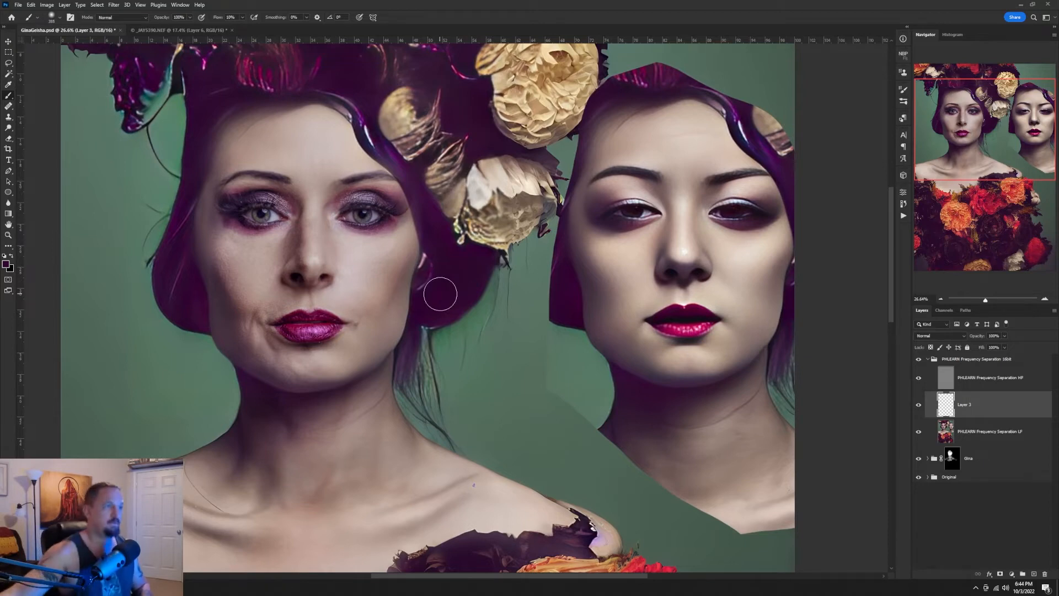
{"action": "key", "text": "shift+0"}
{"action": "key", "text": "shift+5"}
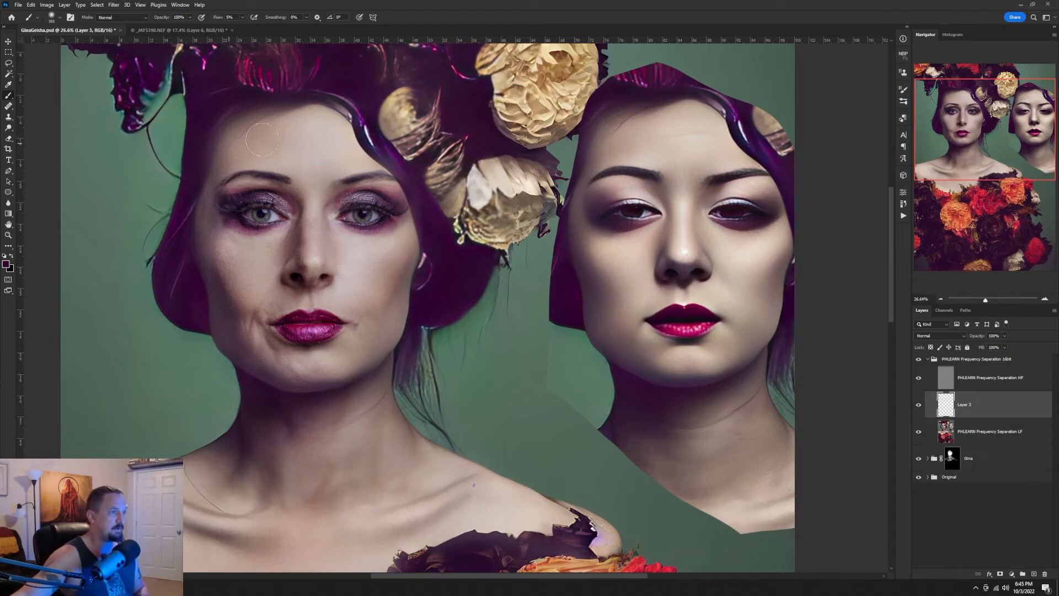
Sample nearby skin tones and paint them softly over the front model's face, evening the cheek and mouth crease opposite the visible ear.
{"action": "left_click", "coordinate": [755, 253], "text": "alt"}
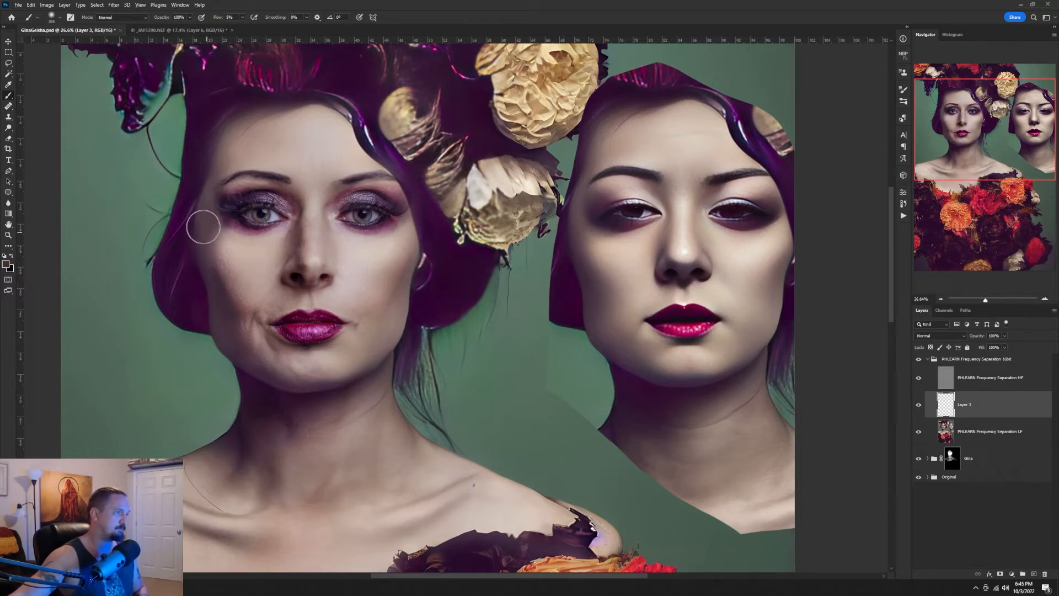
{"action": "left_click", "coordinate": [229, 294], "text": "alt"}
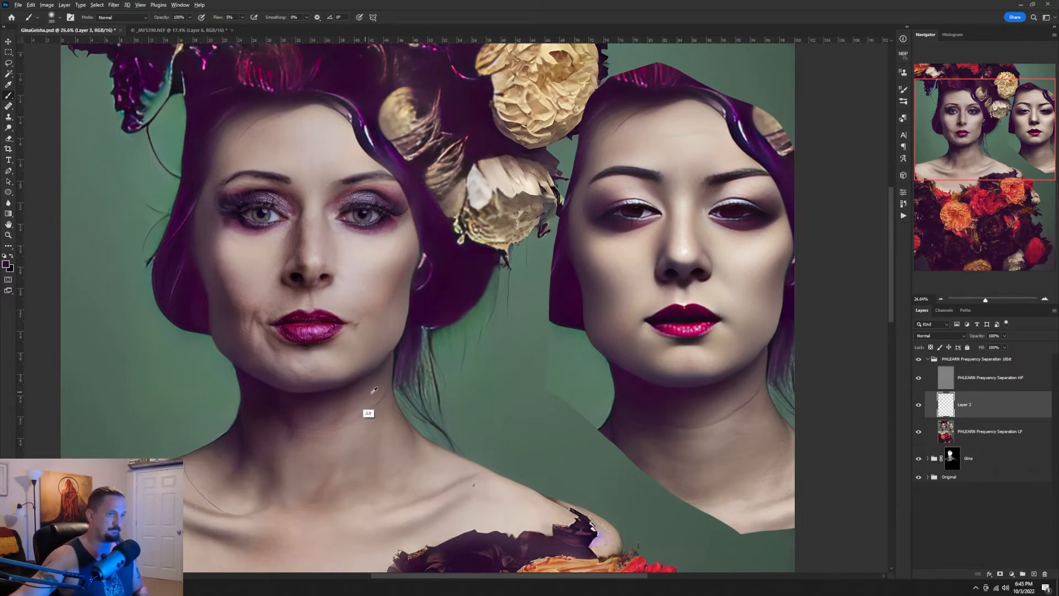
{"action": "scroll", "coordinate": [338, 375], "scroll_direction": "up", "scroll_amount": 3}
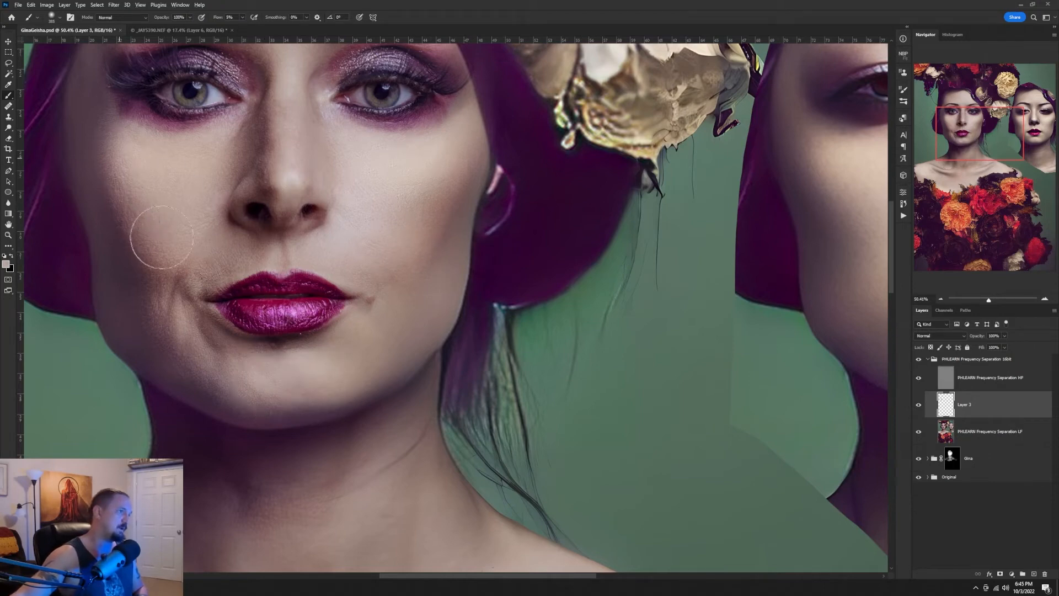
{"action": "left_click", "coordinate": [174, 183], "text": "alt"}
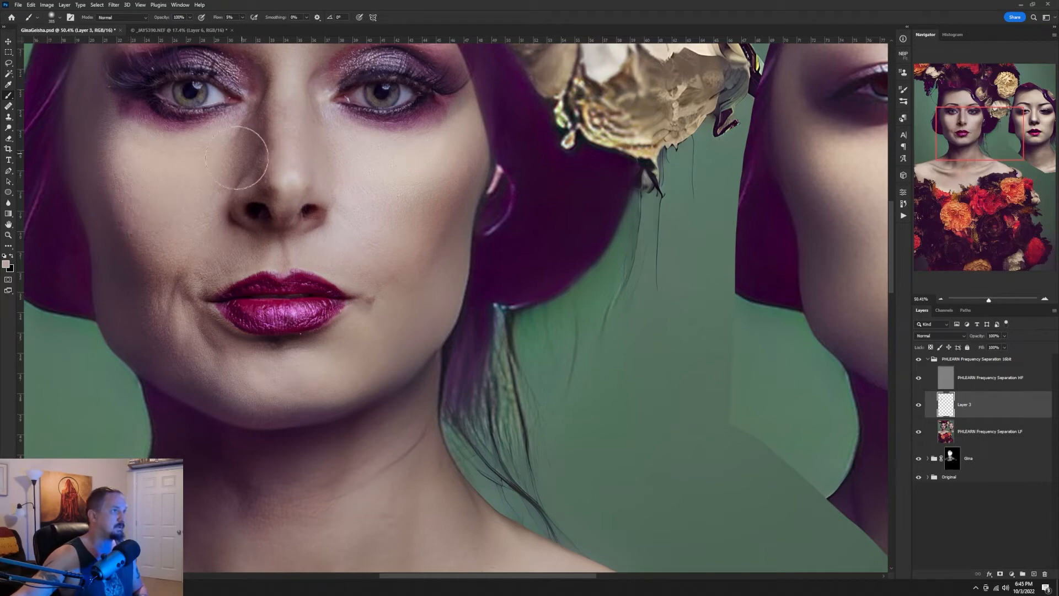
{"action": "left_click", "coordinate": [101, 161], "text": "alt"}
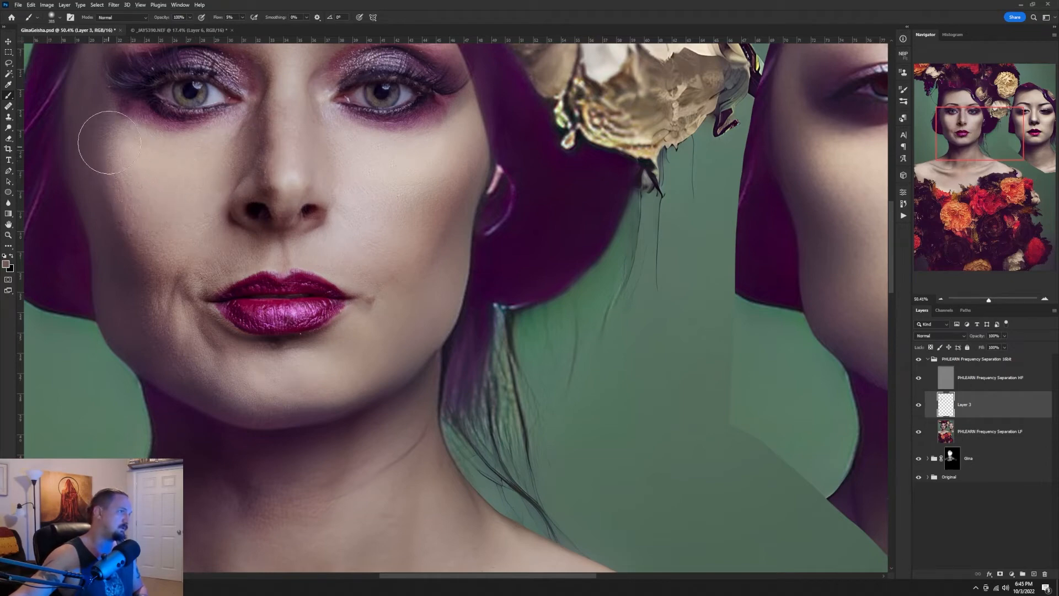
{"action": "mouse_move", "coordinate": [108, 142]}
{"action": "left_mouse_down"}
{"action": "mouse_move", "coordinate": [123, 220]}
{"action": "mouse_move", "coordinate": [152, 264]}
{"action": "mouse_move", "coordinate": [128, 135]}
{"action": "mouse_move", "coordinate": [135, 220]}
{"action": "mouse_move", "coordinate": [160, 266]}
{"action": "mouse_move", "coordinate": [129, 141]}
{"action": "mouse_move", "coordinate": [116, 136]}
{"action": "mouse_move", "coordinate": [149, 247]}
{"action": "mouse_move", "coordinate": [118, 151]}
{"action": "mouse_move", "coordinate": [110, 182]}
{"action": "mouse_move", "coordinate": [137, 255]}
{"action": "mouse_move", "coordinate": [106, 132]}
{"action": "mouse_move", "coordinate": [143, 268]}
{"action": "left_mouse_up"}
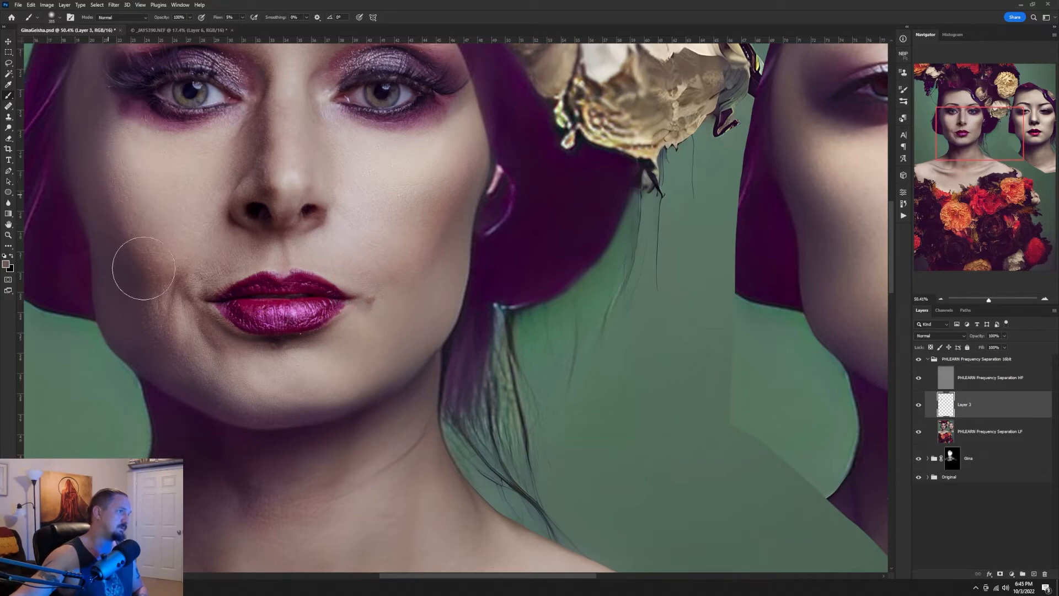
{"action": "left_click", "coordinate": [184, 316], "text": "alt"}
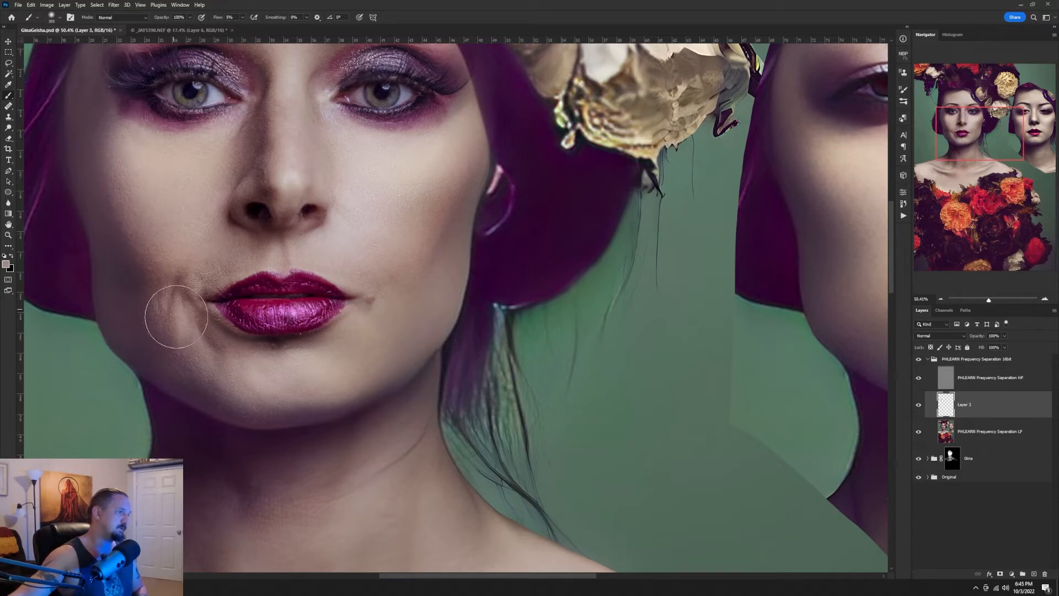
{"action": "left_click_drag", "start_coordinate": [176, 317], "coordinate": [169, 275]}
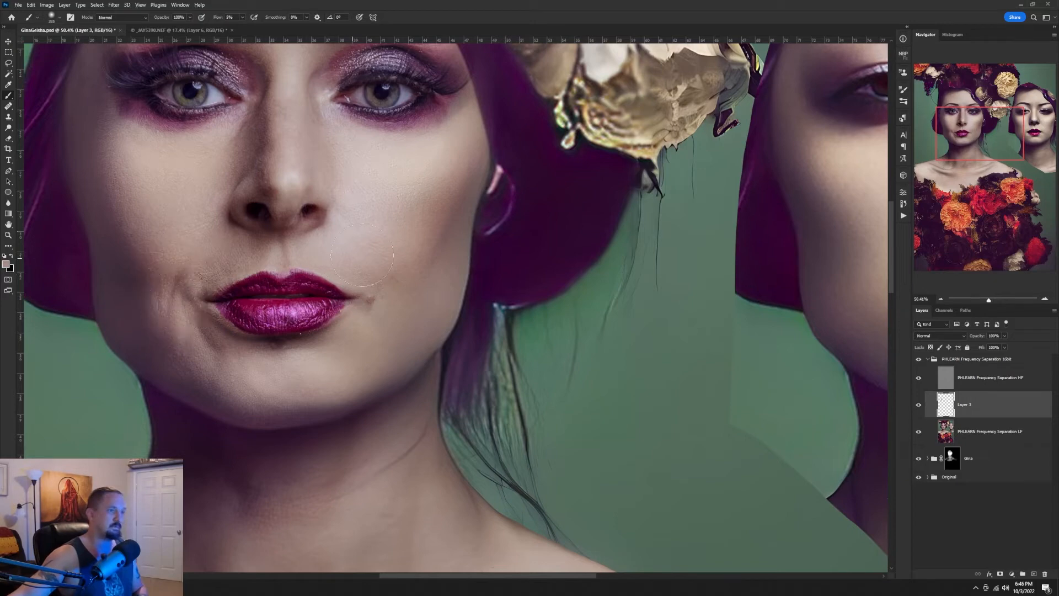
Sample the skin tone and brush it over the front model's cheek beside the visible ear, down to the jaw.
{"action": "left_click", "coordinate": [433, 222], "text": "alt"}
{"action": "mouse_move", "coordinate": [458, 178]}
{"action": "left_mouse_down"}
{"action": "mouse_move", "coordinate": [417, 211]}
{"action": "mouse_move", "coordinate": [448, 187]}
{"action": "mouse_move", "coordinate": [435, 184]}
{"action": "mouse_move", "coordinate": [414, 246]}
{"action": "mouse_move", "coordinate": [414, 215]}
{"action": "mouse_move", "coordinate": [455, 233]}
{"action": "left_mouse_up"}
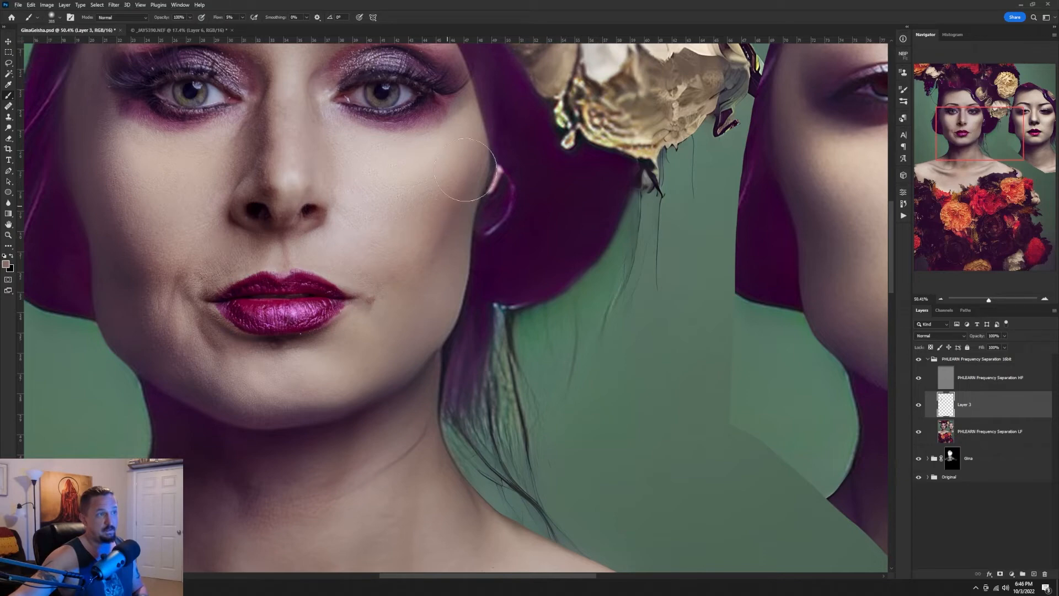
{"action": "left_click_drag", "start_coordinate": [465, 170], "coordinate": [462, 160]}
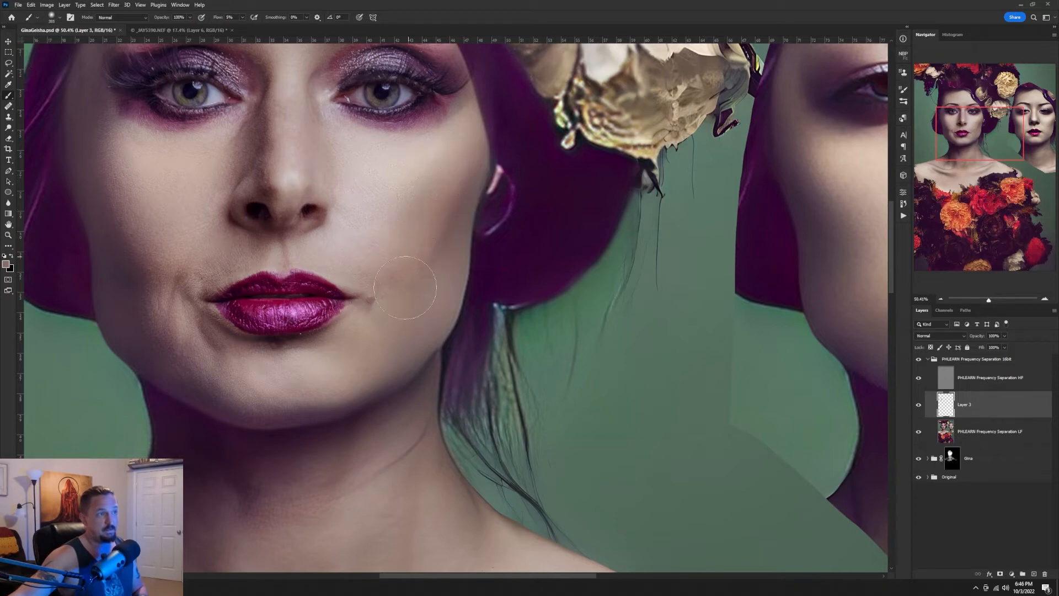
{"action": "mouse_move", "coordinate": [405, 287]}
{"action": "left_mouse_down"}
{"action": "mouse_move", "coordinate": [400, 318]}
{"action": "mouse_move", "coordinate": [462, 165]}
{"action": "mouse_move", "coordinate": [450, 194]}
{"action": "mouse_move", "coordinate": [455, 140]}
{"action": "mouse_move", "coordinate": [416, 212]}
{"action": "mouse_move", "coordinate": [501, 198]}
{"action": "mouse_move", "coordinate": [434, 281]}
{"action": "mouse_move", "coordinate": [426, 271]}
{"action": "mouse_move", "coordinate": [490, 266]}
{"action": "mouse_move", "coordinate": [463, 332]}
{"action": "mouse_move", "coordinate": [543, 279]}
{"action": "mouse_move", "coordinate": [440, 334]}
{"action": "left_mouse_up"}
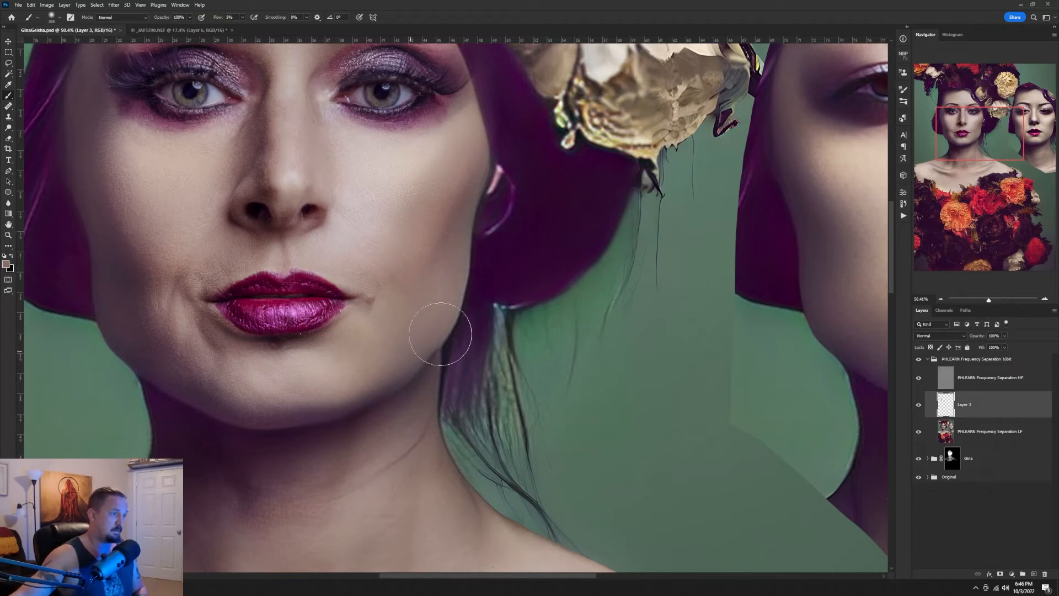
Sample skin tones around the front model's chin and blend them over the chin and along the jawline.
{"action": "key", "text": "alt"}
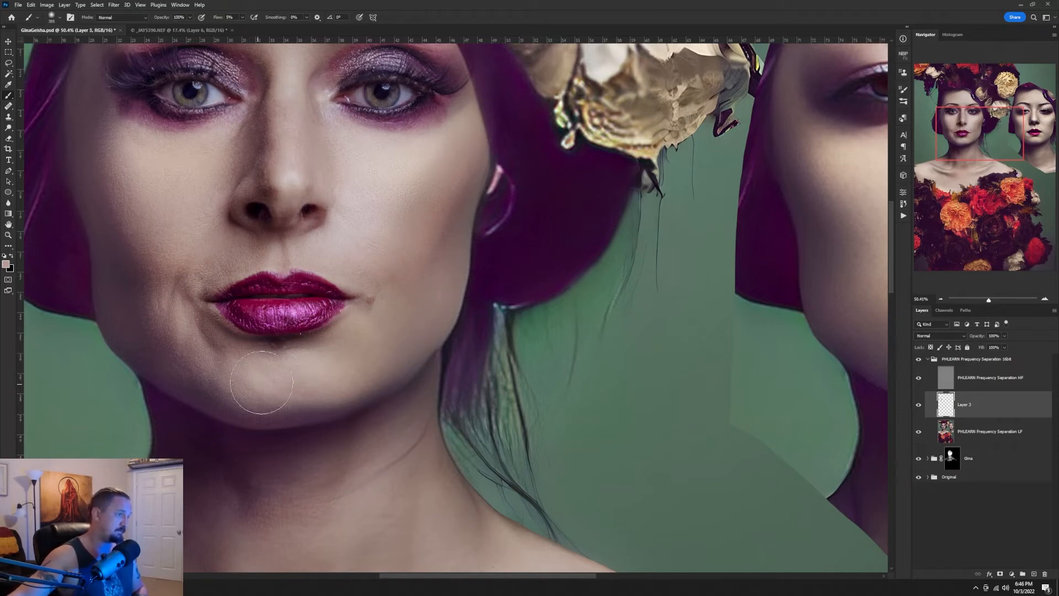
{"action": "mouse_move", "coordinate": [261, 382]}
{"action": "left_mouse_down"}
{"action": "mouse_move", "coordinate": [248, 389]}
{"action": "mouse_move", "coordinate": [318, 395]}
{"action": "mouse_move", "coordinate": [287, 381]}
{"action": "left_mouse_up"}
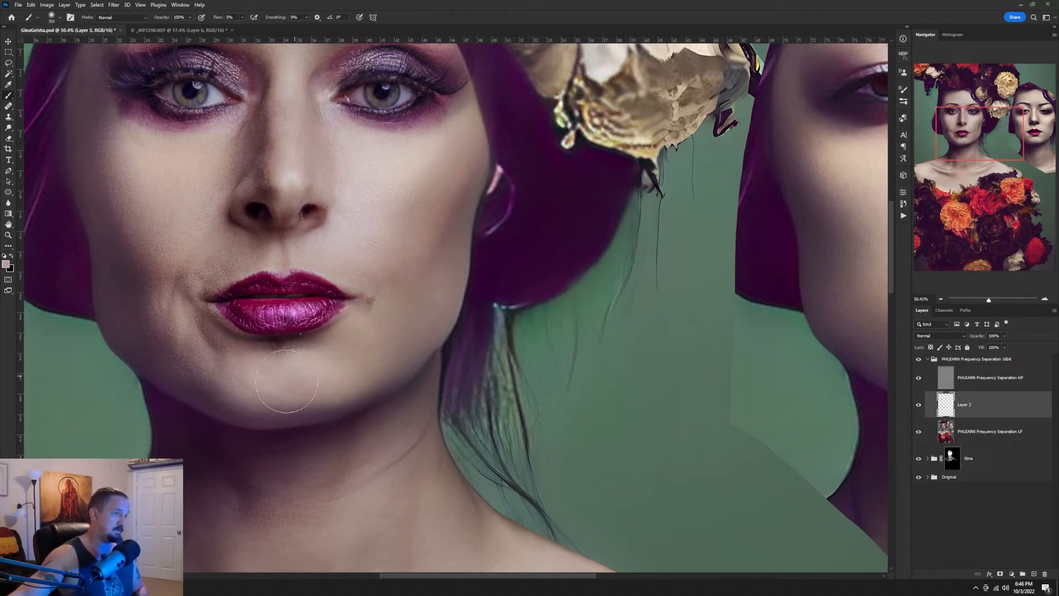
{"action": "left_click", "coordinate": [325, 386], "text": "alt"}
{"action": "mouse_move", "coordinate": [352, 338]}
{"action": "left_mouse_down"}
{"action": "mouse_move", "coordinate": [340, 336]}
{"action": "mouse_move", "coordinate": [371, 339]}
{"action": "mouse_move", "coordinate": [371, 326]}
{"action": "mouse_move", "coordinate": [402, 315]}
{"action": "mouse_move", "coordinate": [374, 354]}
{"action": "mouse_move", "coordinate": [450, 303]}
{"action": "left_mouse_up"}
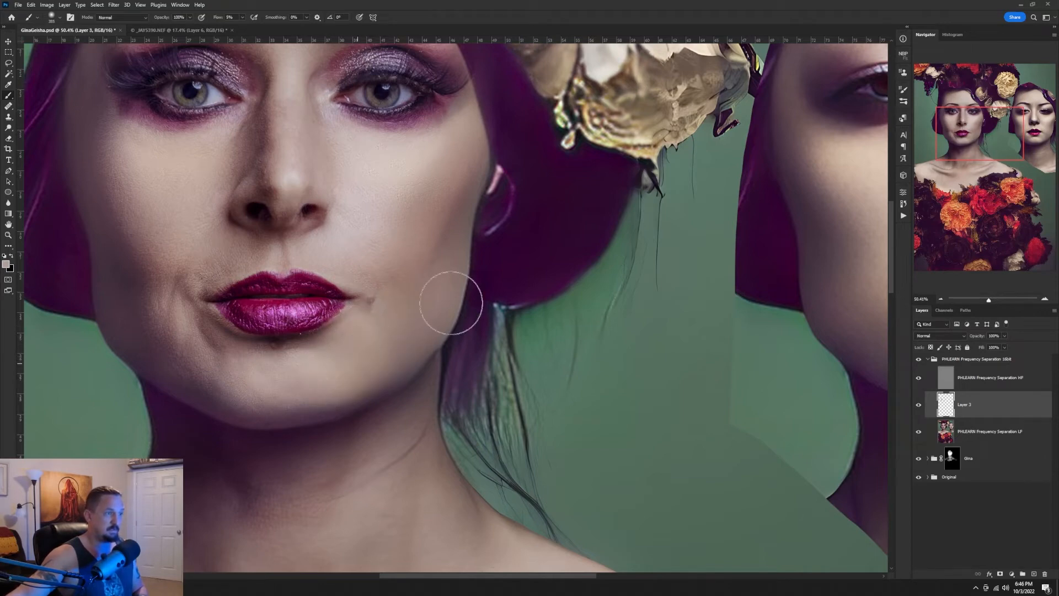
{"action": "left_click", "coordinate": [330, 399], "text": "alt"}
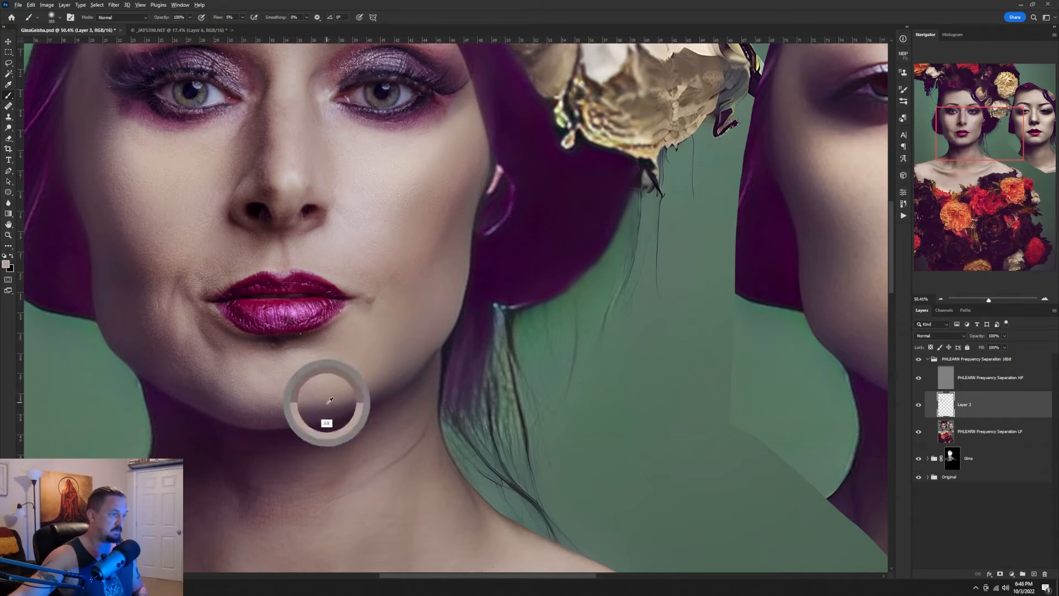
{"action": "mouse_move", "coordinate": [330, 399]}
{"action": "left_mouse_down"}
{"action": "mouse_move", "coordinate": [286, 401]}
{"action": "mouse_move", "coordinate": [344, 393]}
{"action": "mouse_move", "coordinate": [321, 385]}
{"action": "mouse_move", "coordinate": [281, 403]}
{"action": "mouse_move", "coordinate": [383, 378]}
{"action": "mouse_move", "coordinate": [271, 401]}
{"action": "mouse_move", "coordinate": [390, 379]}
{"action": "mouse_move", "coordinate": [318, 399]}
{"action": "mouse_move", "coordinate": [230, 389]}
{"action": "mouse_move", "coordinate": [314, 396]}
{"action": "mouse_move", "coordinate": [412, 357]}
{"action": "mouse_move", "coordinate": [372, 381]}
{"action": "mouse_move", "coordinate": [253, 399]}
{"action": "mouse_move", "coordinate": [344, 398]}
{"action": "mouse_move", "coordinate": [263, 399]}
{"action": "mouse_move", "coordinate": [378, 384]}
{"action": "mouse_move", "coordinate": [283, 401]}
{"action": "mouse_move", "coordinate": [221, 380]}
{"action": "left_mouse_up"}
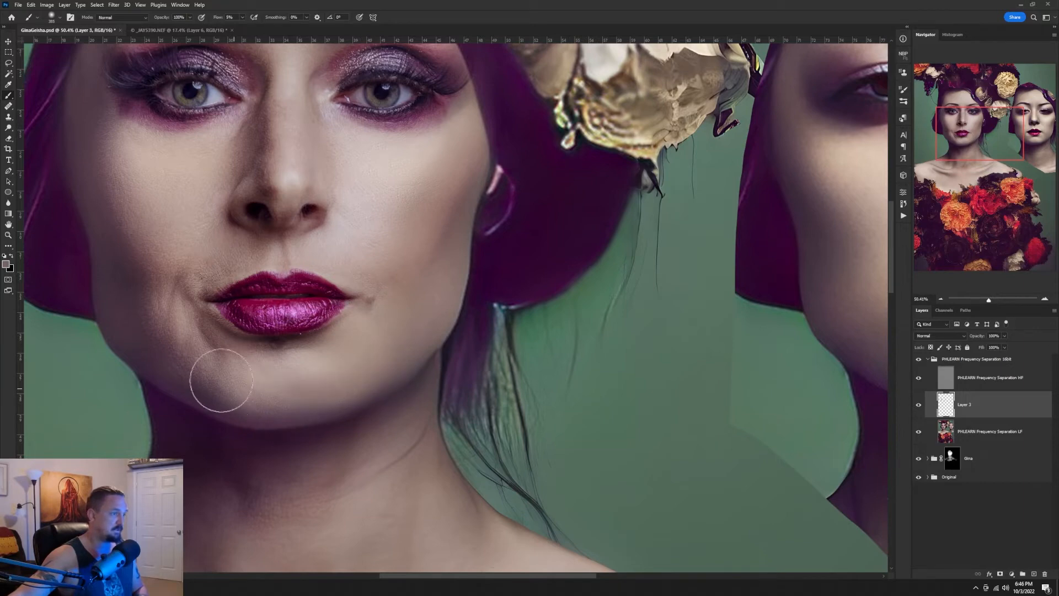
Sample skin tones with a smaller brush and smooth the side and bridge of the front model's nose up to the inner eye.
{"action": "left_click_drag", "start_coordinate": [269, 346], "coordinate": [331, 437]}
{"action": "left_click_drag", "start_coordinate": [333, 292], "coordinate": [334, 393]}
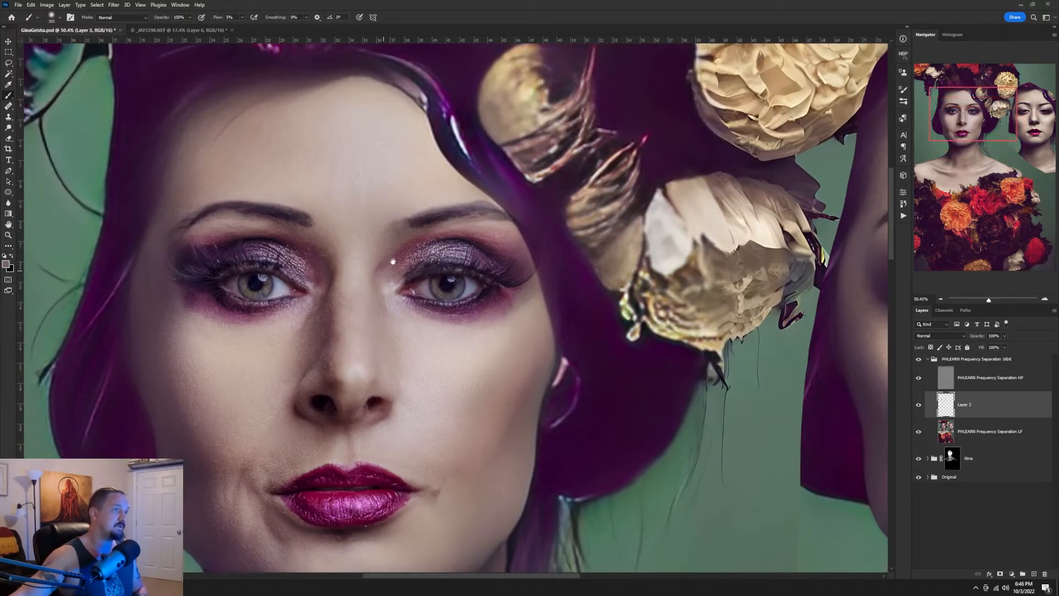
{"action": "scroll", "coordinate": [423, 226], "scroll_direction": "down", "scroll_amount": 3}
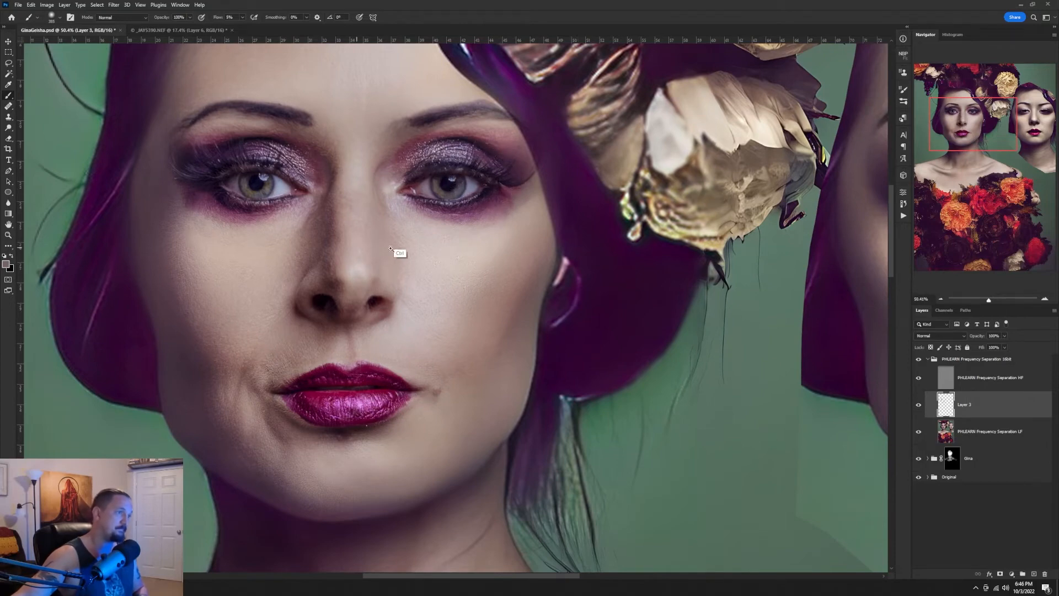
{"action": "left_click", "coordinate": [367, 248], "text": "ctrl"}
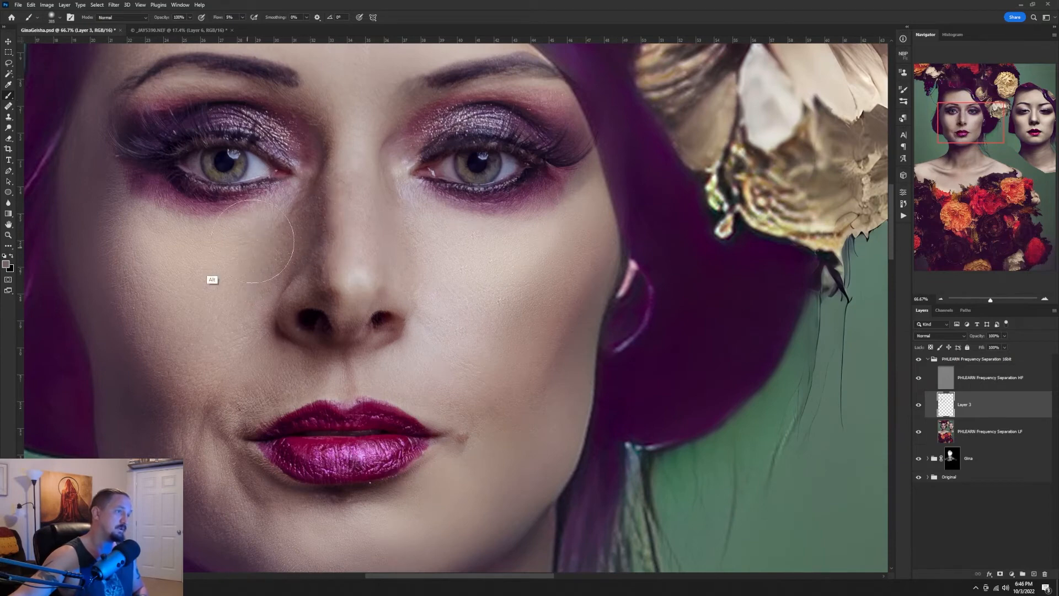
{"action": "left_click", "coordinate": [329, 293], "text": "alt"}
{"action": "key", "text": "bracketleft"}
{"action": "left_click", "coordinate": [337, 285], "text": "alt"}
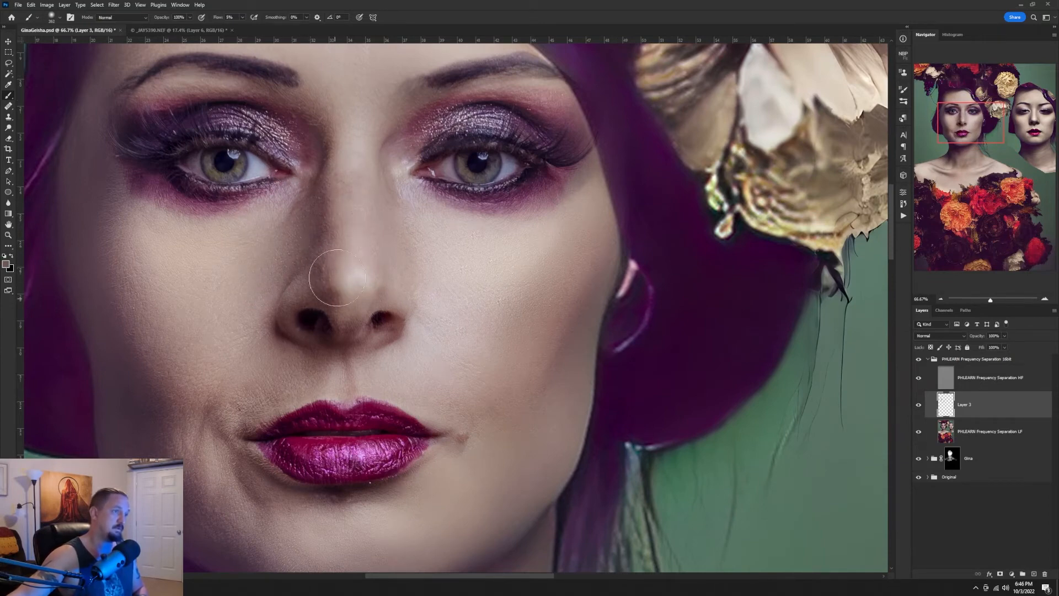
{"action": "left_click_drag", "start_coordinate": [337, 277], "coordinate": [336, 202]}
{"action": "left_click", "coordinate": [411, 164], "text": "alt"}
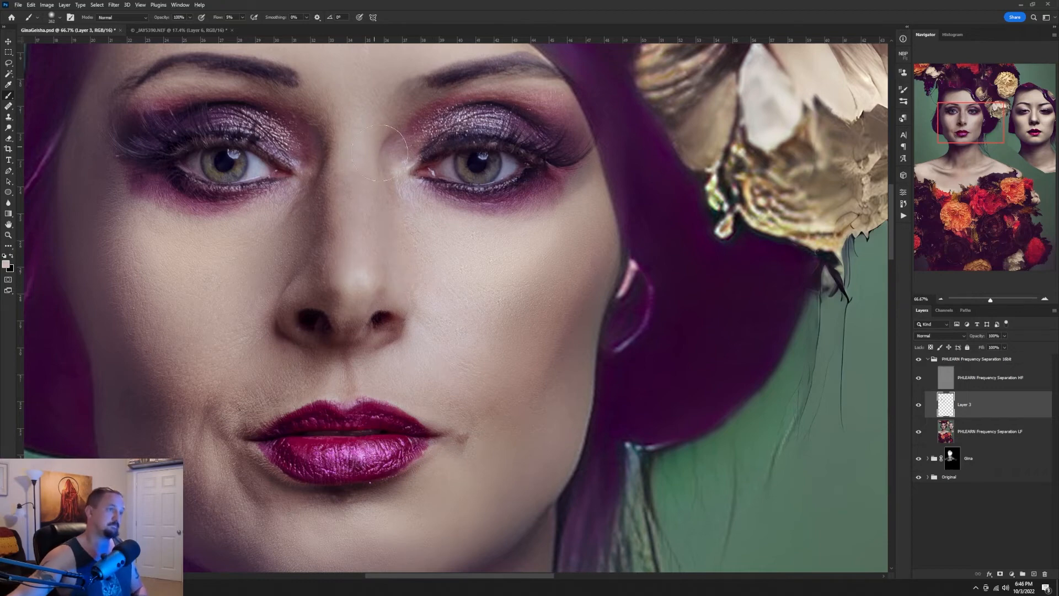
Collapse the frequency separation group and place it inside a new group.
{"action": "key", "text": "ctrl+0"}
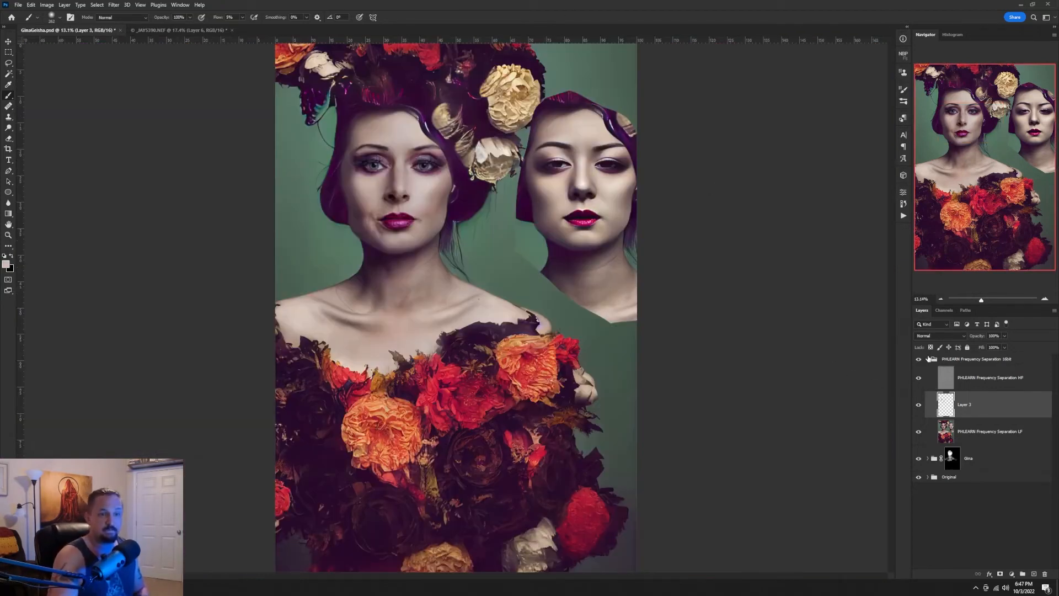
{"action": "left_click", "coordinate": [929, 359]}
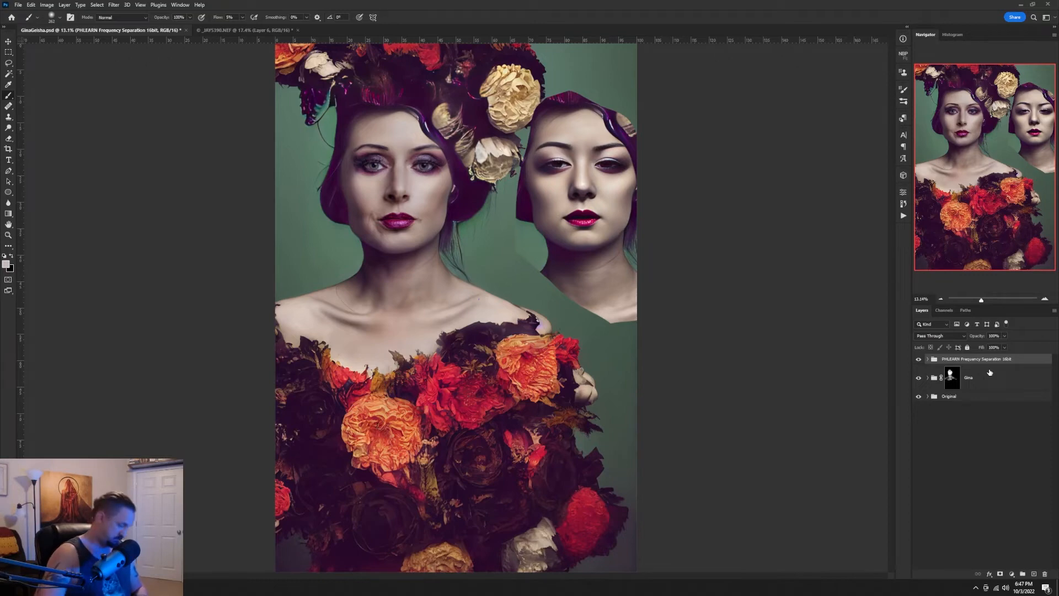
{"action": "key", "text": "ctrl+g"}
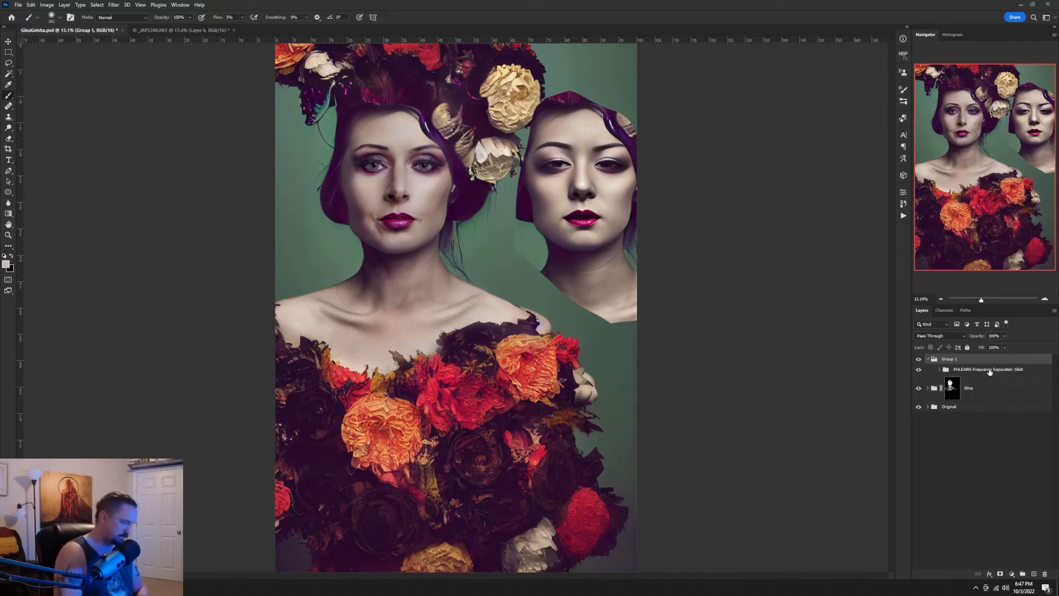
Undo the grouping so the frequency separation group stands on its own again.
{"action": "key", "text": "ctrl+a"}
{"action": "key", "text": "ctrl+z"}
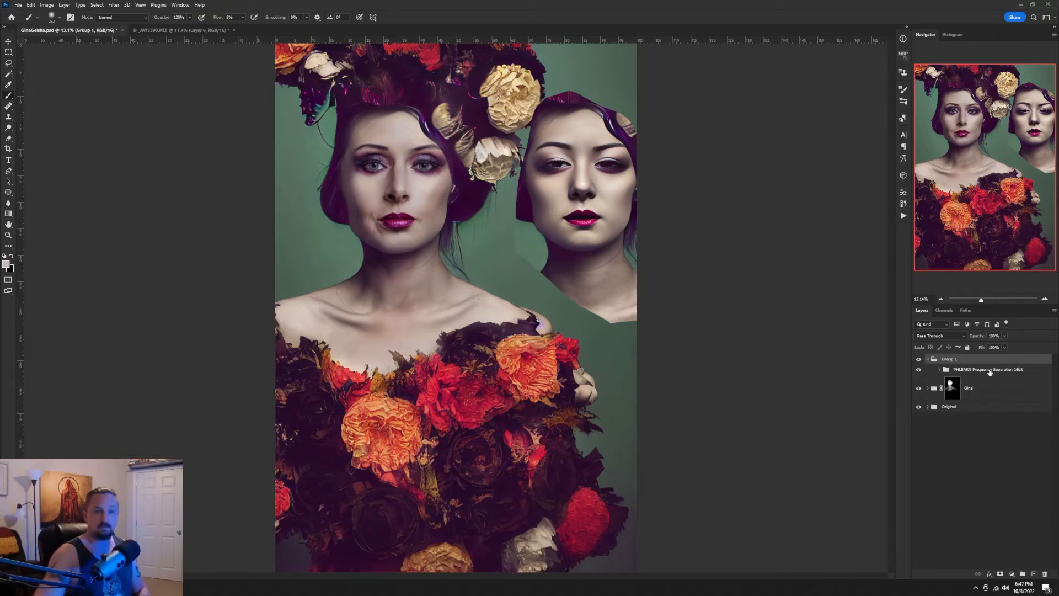
{"action": "key", "text": "ctrl+z"}
Add a white layer mask to the frequency separation group and paint black over the near side of the duplicate face.
{"action": "left_click", "coordinate": [973, 362]}
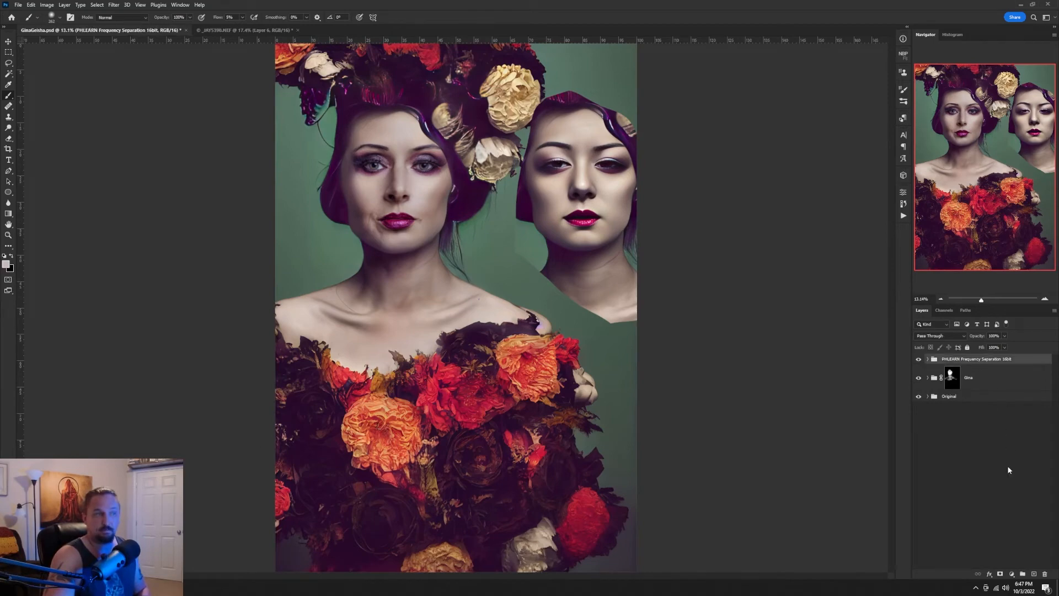
{"action": "left_click", "coordinate": [1000, 574]}
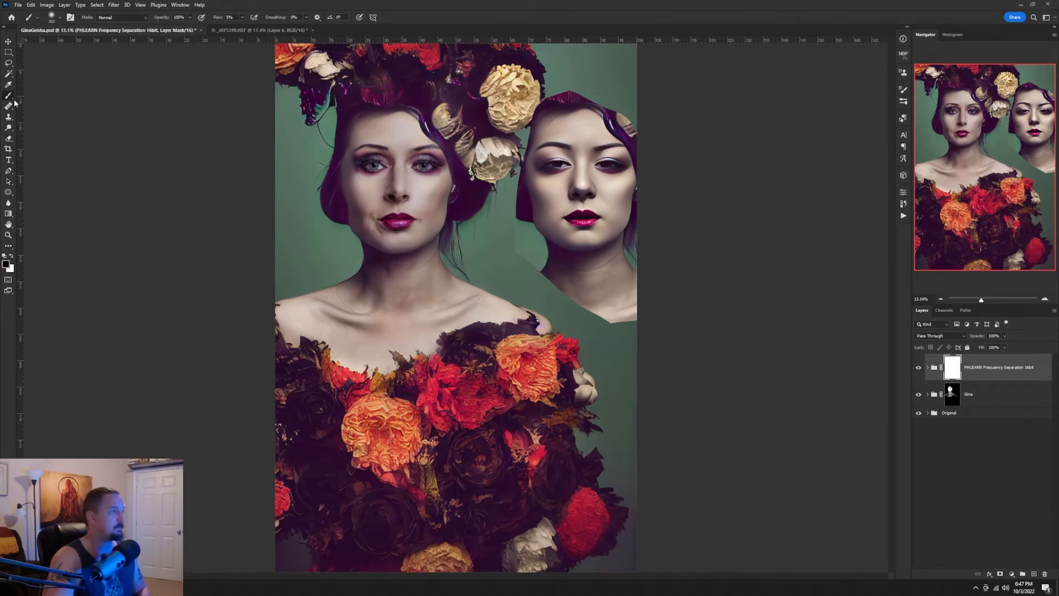
{"action": "left_click_drag", "start_coordinate": [450, 151], "coordinate": [465, 260]}
{"action": "left_click_drag", "start_coordinate": [442, 434], "coordinate": [441, 434]}
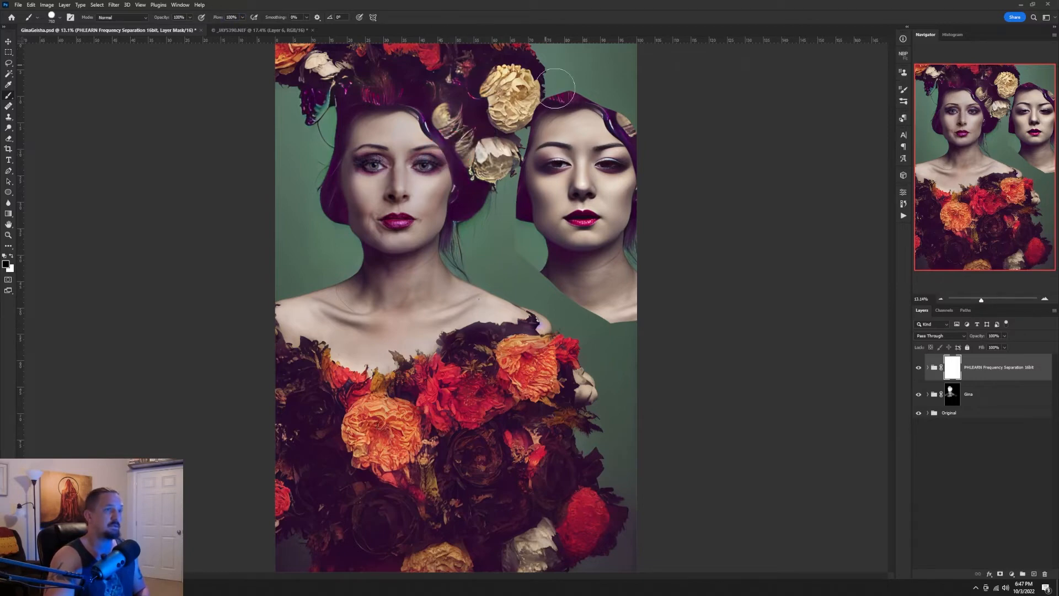
{"action": "mouse_move", "coordinate": [557, 88]}
{"action": "left_mouse_down"}
{"action": "mouse_move", "coordinate": [528, 181]}
{"action": "mouse_move", "coordinate": [556, 219]}
{"action": "left_mouse_up"}
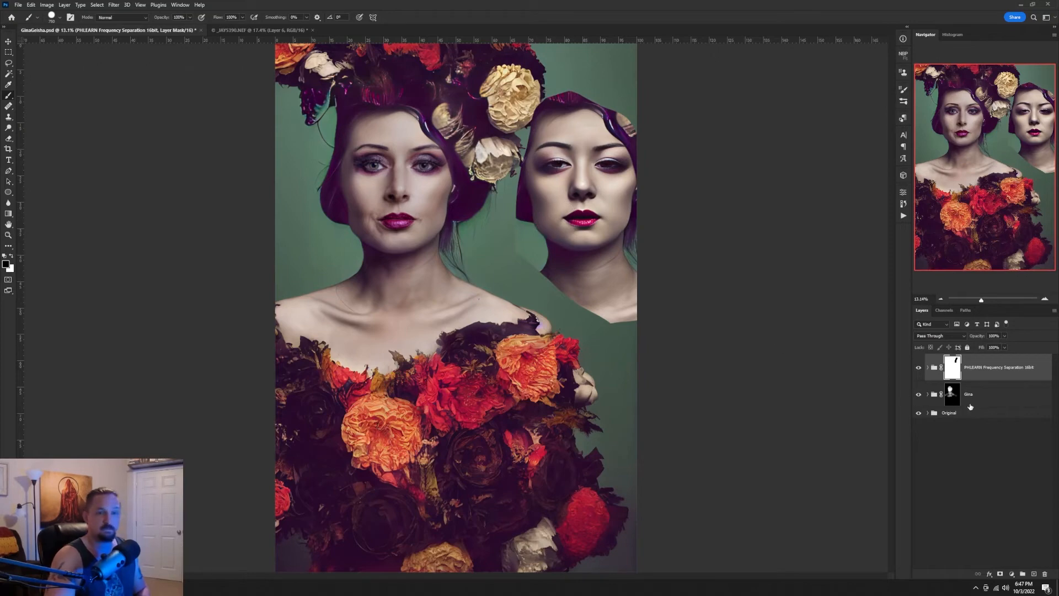
Hide Layer 2 in the Original group, collapse the group, and paint the remaining duplicate face out of the frequency separation mask.
{"action": "left_click", "coordinate": [918, 413]}
{"action": "left_click", "coordinate": [928, 414]}
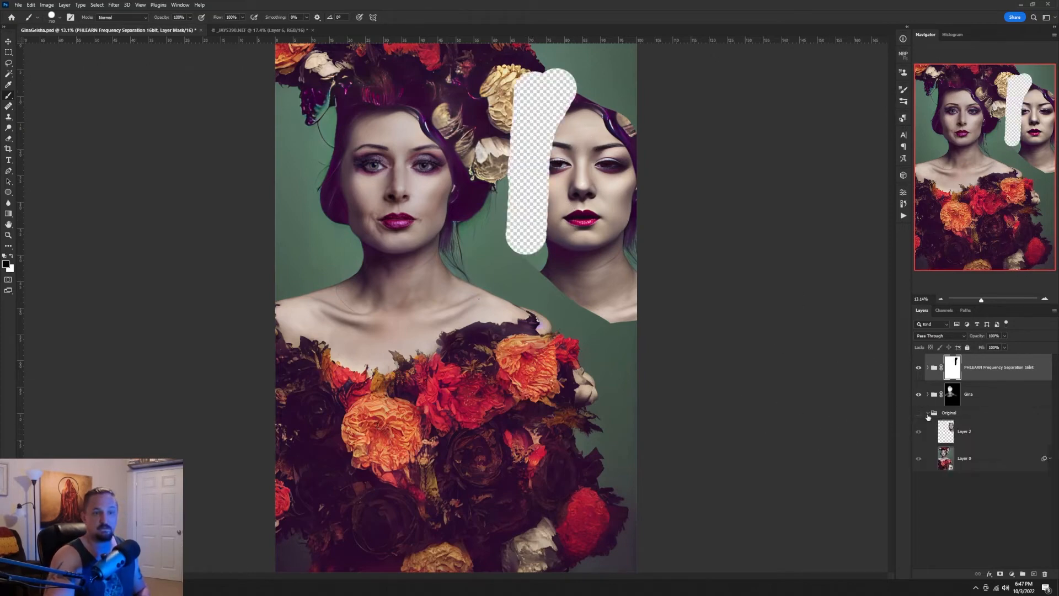
{"action": "left_click", "coordinate": [919, 414]}
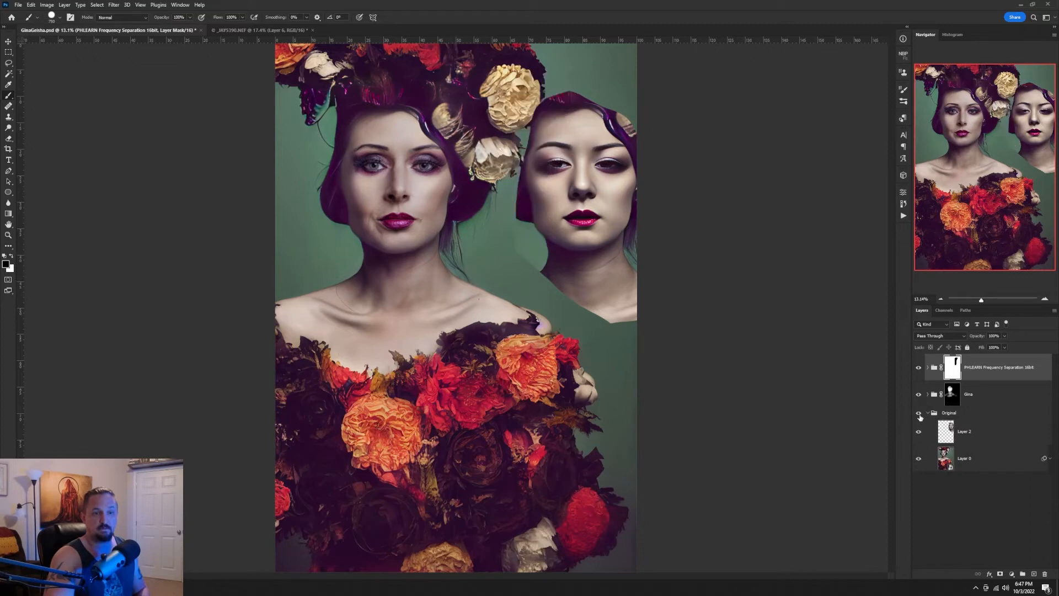
{"action": "left_click", "coordinate": [919, 432]}
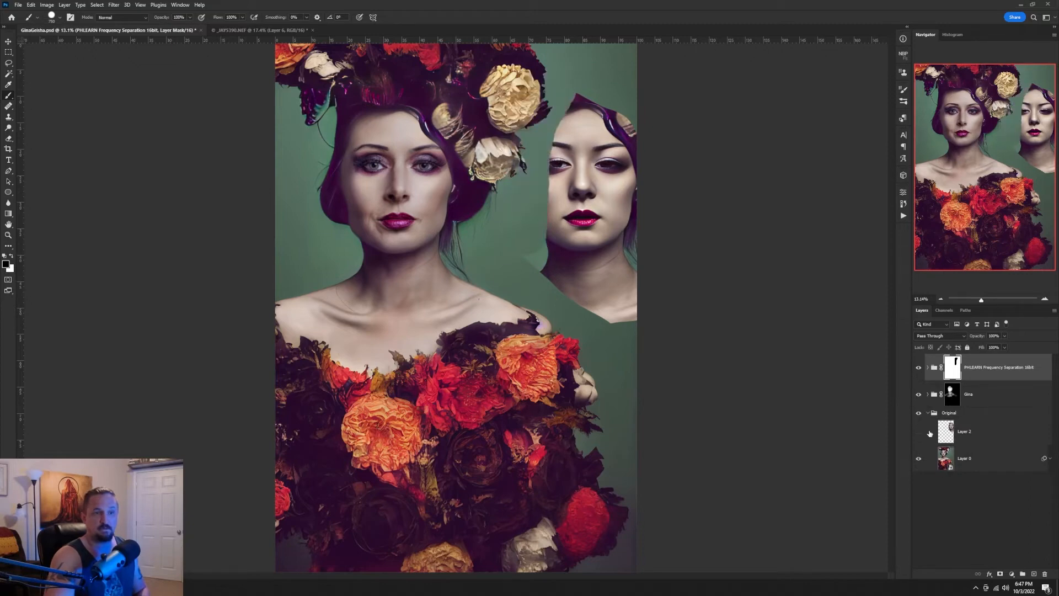
{"action": "left_click", "coordinate": [928, 413]}
{"action": "left_click", "coordinate": [927, 414]}
{"action": "left_click", "coordinate": [929, 414]}
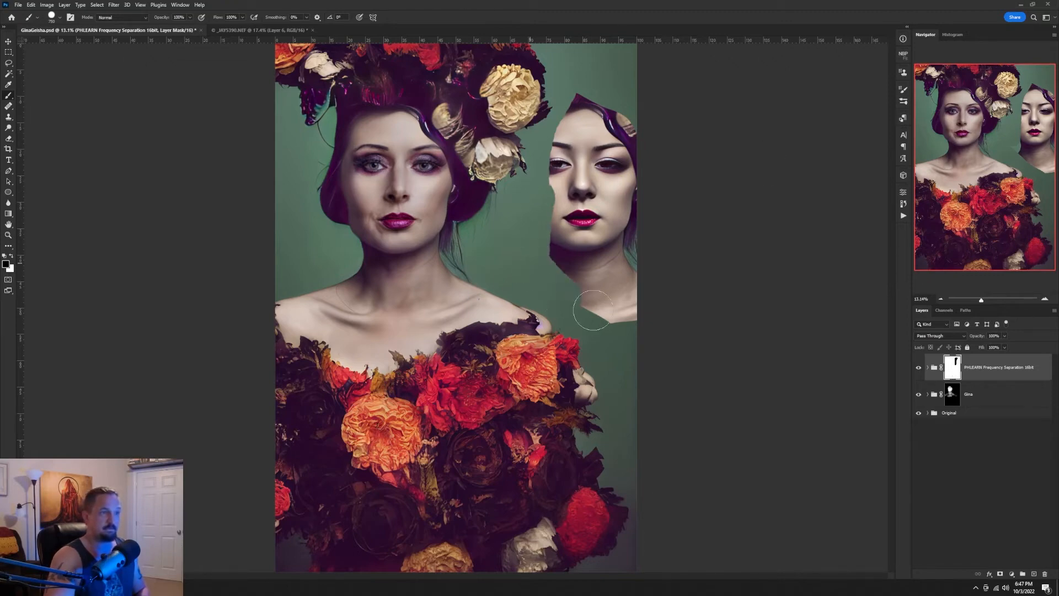
{"action": "mouse_move", "coordinate": [593, 310]}
{"action": "left_mouse_down"}
{"action": "mouse_move", "coordinate": [641, 190]}
{"action": "mouse_move", "coordinate": [638, 105]}
{"action": "mouse_move", "coordinate": [594, 90]}
{"action": "mouse_move", "coordinate": [564, 129]}
{"action": "mouse_move", "coordinate": [550, 268]}
{"action": "mouse_move", "coordinate": [615, 288]}
{"action": "mouse_move", "coordinate": [619, 100]}
{"action": "mouse_move", "coordinate": [580, 177]}
{"action": "mouse_move", "coordinate": [572, 250]}
{"action": "mouse_move", "coordinate": [585, 254]}
{"action": "mouse_move", "coordinate": [603, 200]}
{"action": "left_mouse_up"}
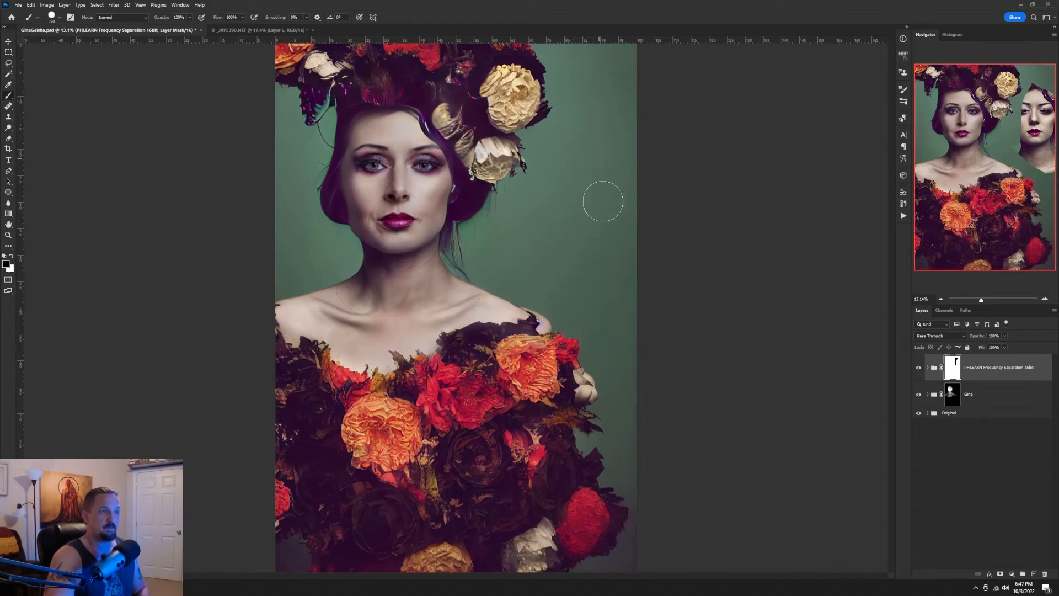
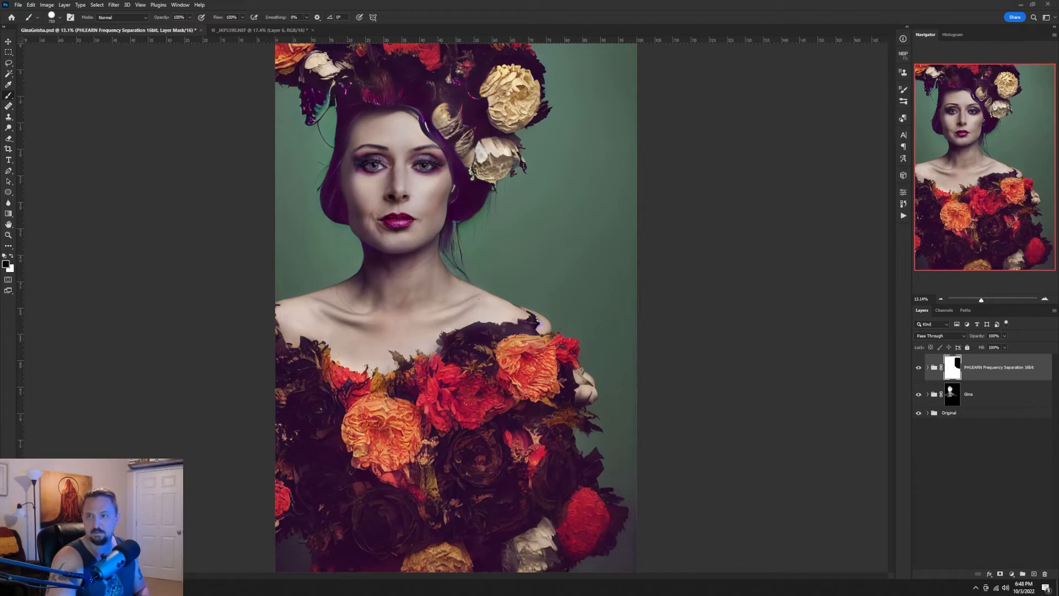
Place the original FlowerGeisha image over the composite, toggle its visibility for a before-and-after comparison, and delete it.
{"action": "left_click_drag", "start_coordinate": [998, 341], "coordinate": [421, 386]}
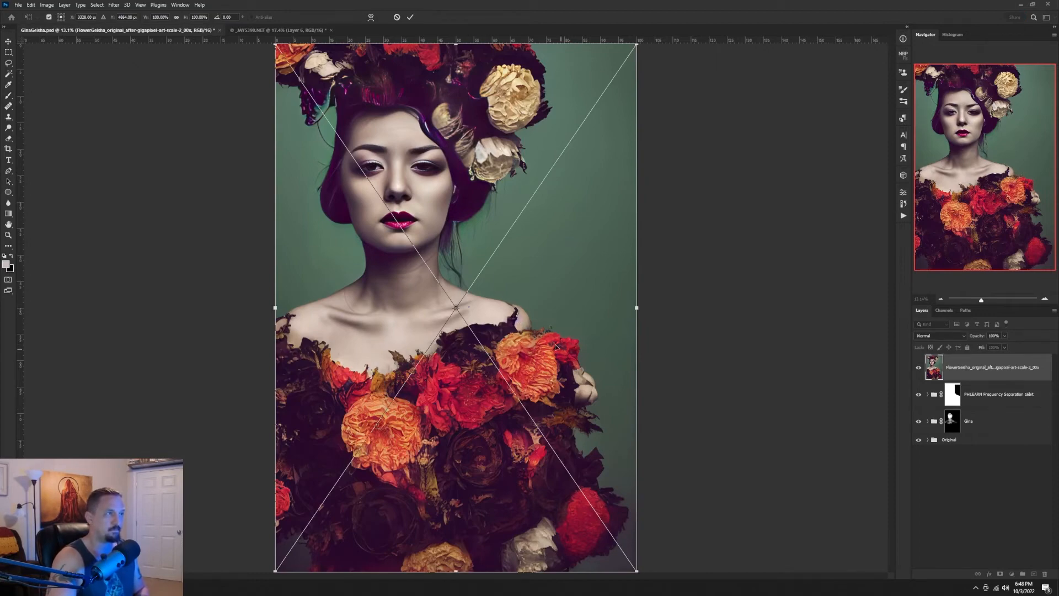
{"action": "left_click", "coordinate": [411, 17]}
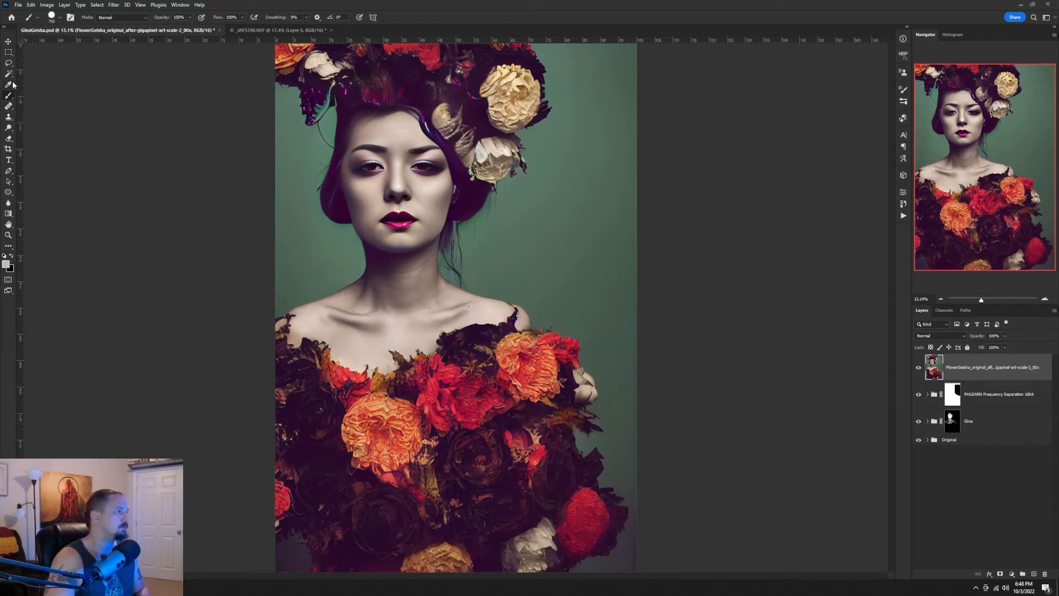
{"action": "left_click", "coordinate": [919, 367]}
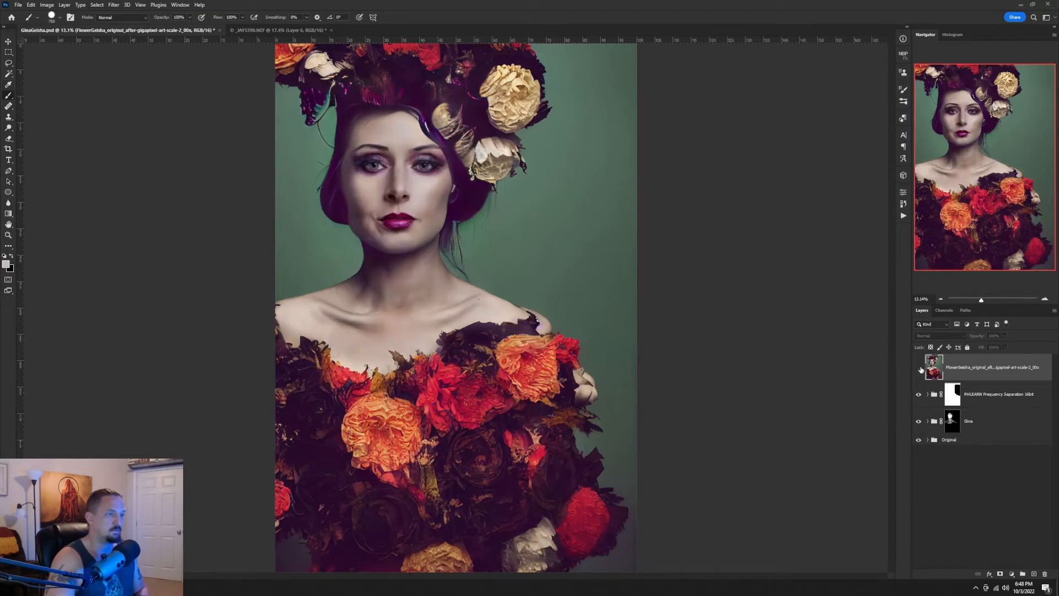
{"action": "left_click_drag", "start_coordinate": [982, 373], "coordinate": [1044, 574]}
Put the masked frequency separation group into a new group named "Freq Sep" and collapse it.
{"action": "key", "text": "ctrl+g"}
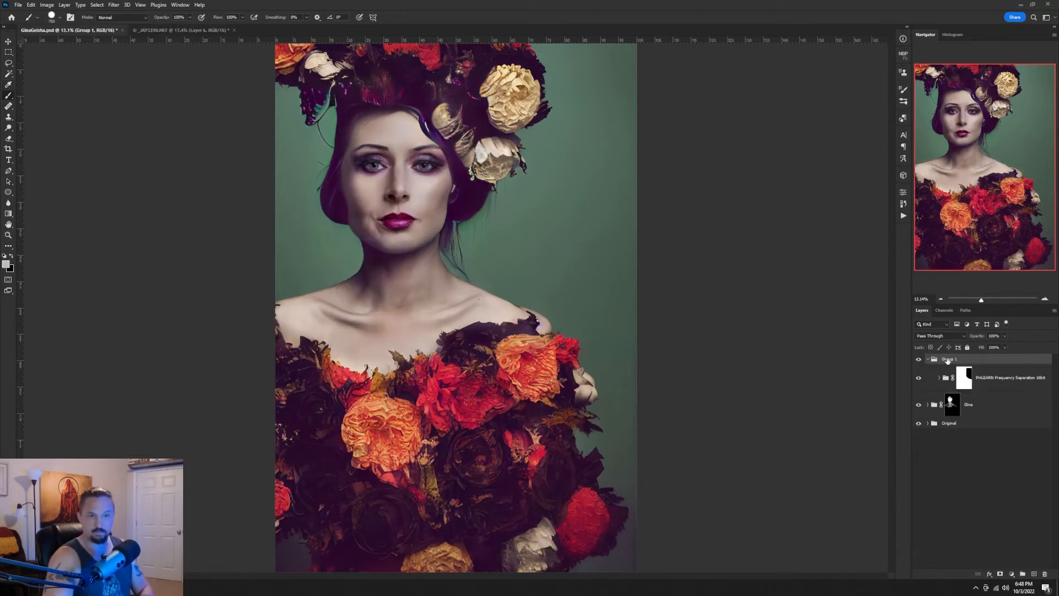
{"action": "double_click", "coordinate": [947, 358]}
{"action": "type", "text": "Freq Sep"}
{"action": "key", "text": "Return"}
{"action": "left_click", "coordinate": [928, 358]}
Put the masked model group below Freq Sep into a new group named "Color Match".
{"action": "left_click", "coordinate": [995, 380]}
{"action": "key", "text": "ctrl+g"}
{"action": "double_click", "coordinate": [951, 369]}
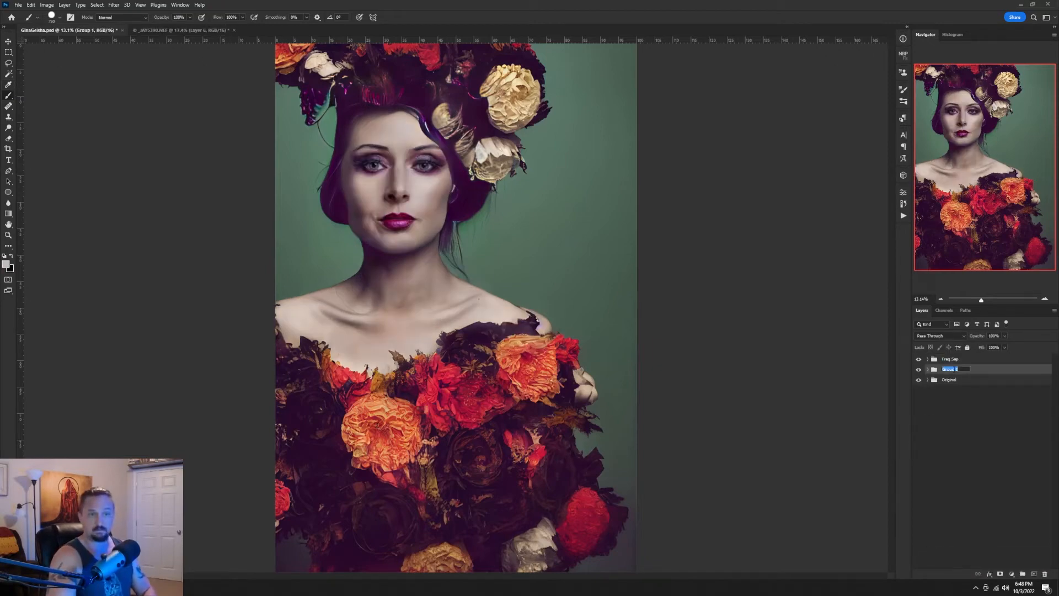
{"action": "type", "text": "Color Match"}
{"action": "key", "text": "Return"}
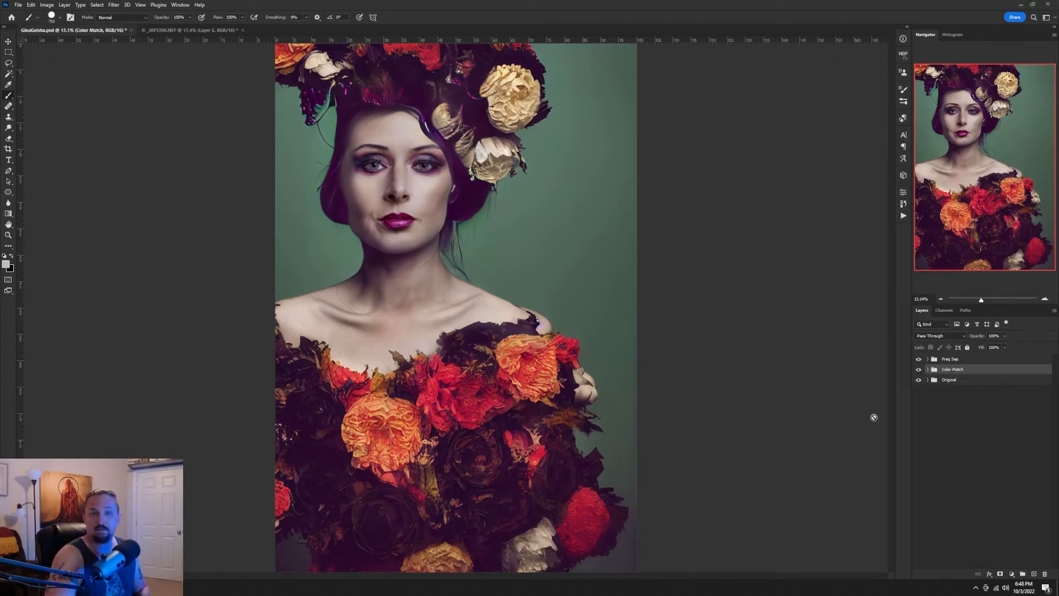
Stamp all visible layers onto a new layer above Freq Sep and convert it to a smart object.
{"action": "left_click", "coordinate": [997, 361]}
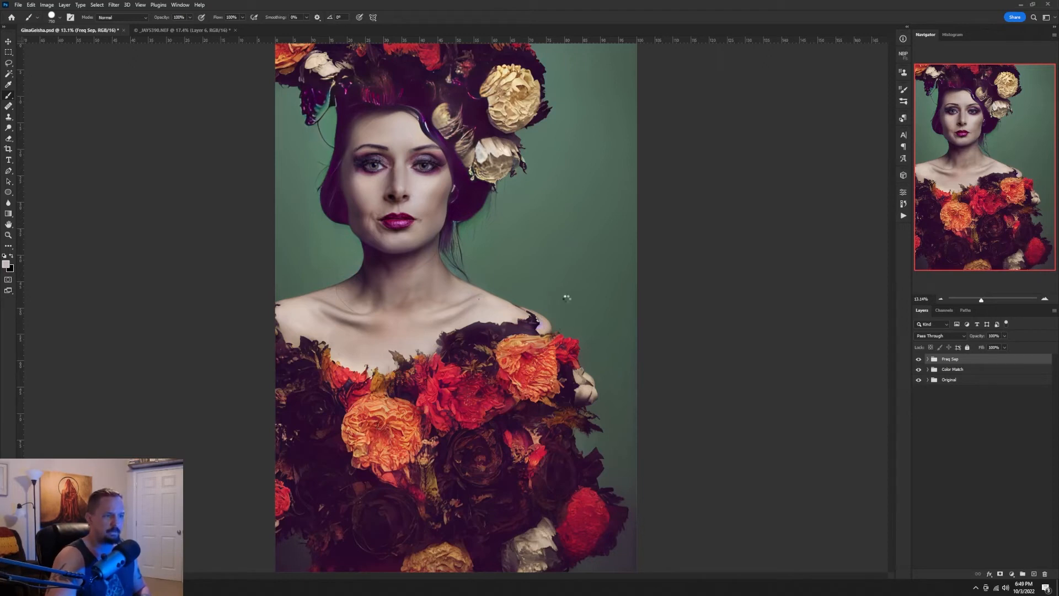
{"action": "key", "text": "ctrl+shift+alt+n"}
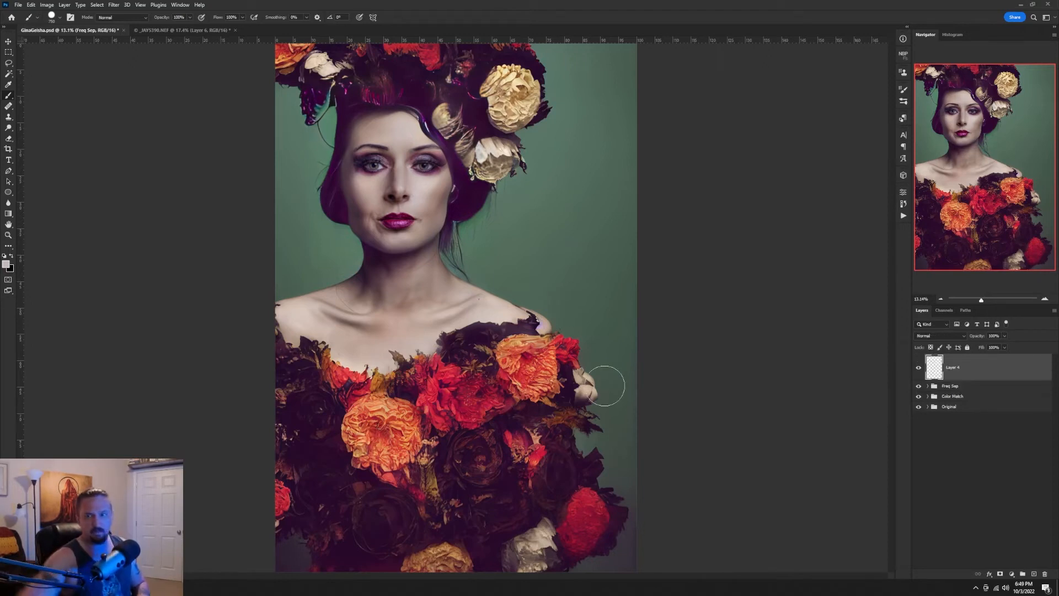
{"action": "key", "text": "ctrl+shift+alt+e"}
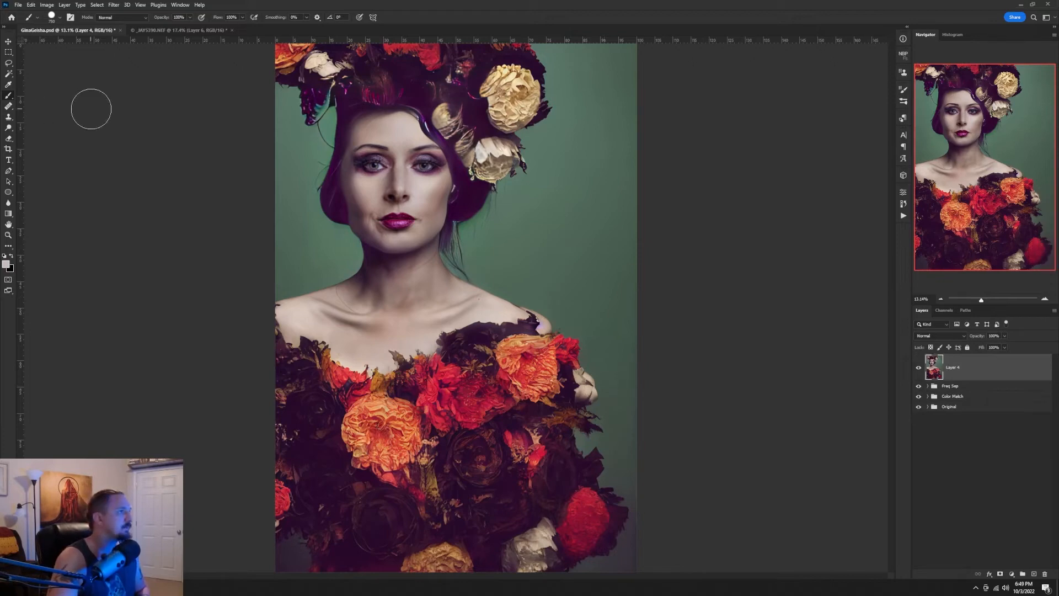
{"action": "right_click", "coordinate": [996, 372]}
{"action": "left_click", "coordinate": [980, 132]}
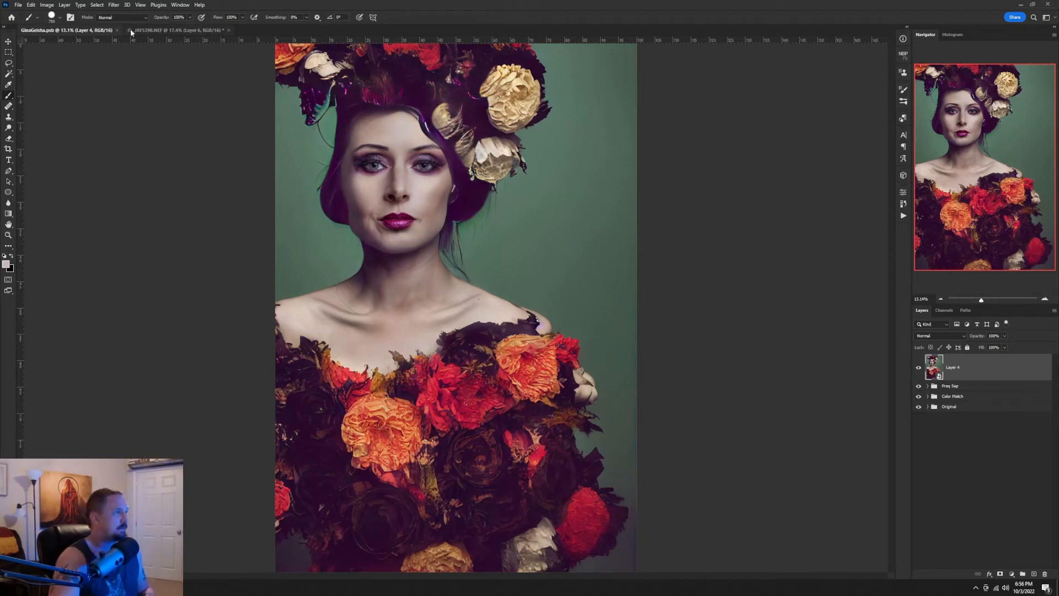
Open Liquify on the stamped layer, nudge the outer shoulder with the 1200 brush, and turn off the backdrop display.
{"action": "left_click", "coordinate": [114, 5]}
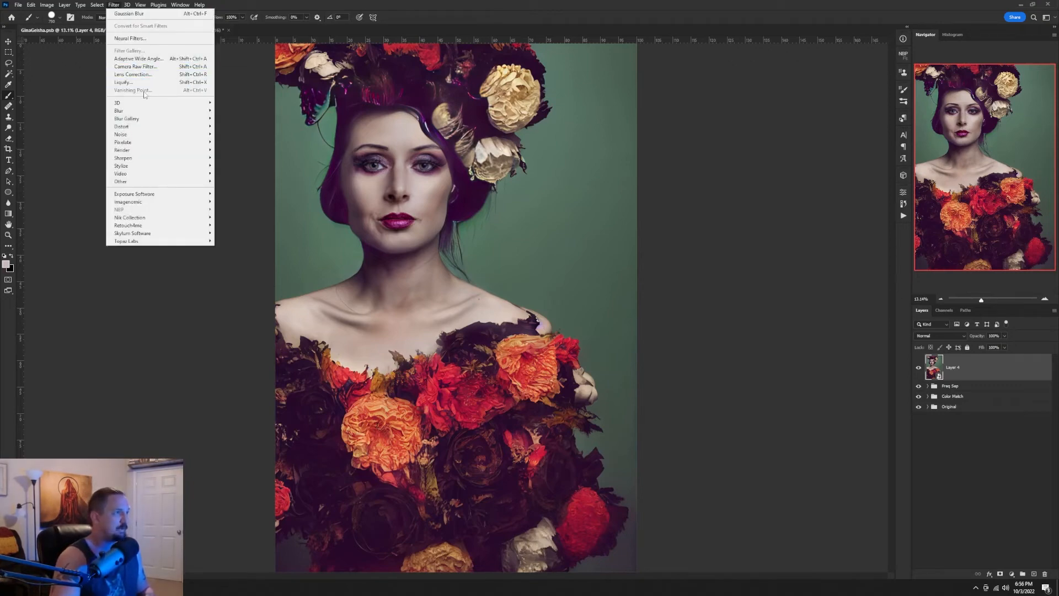
{"action": "left_click", "coordinate": [147, 83]}
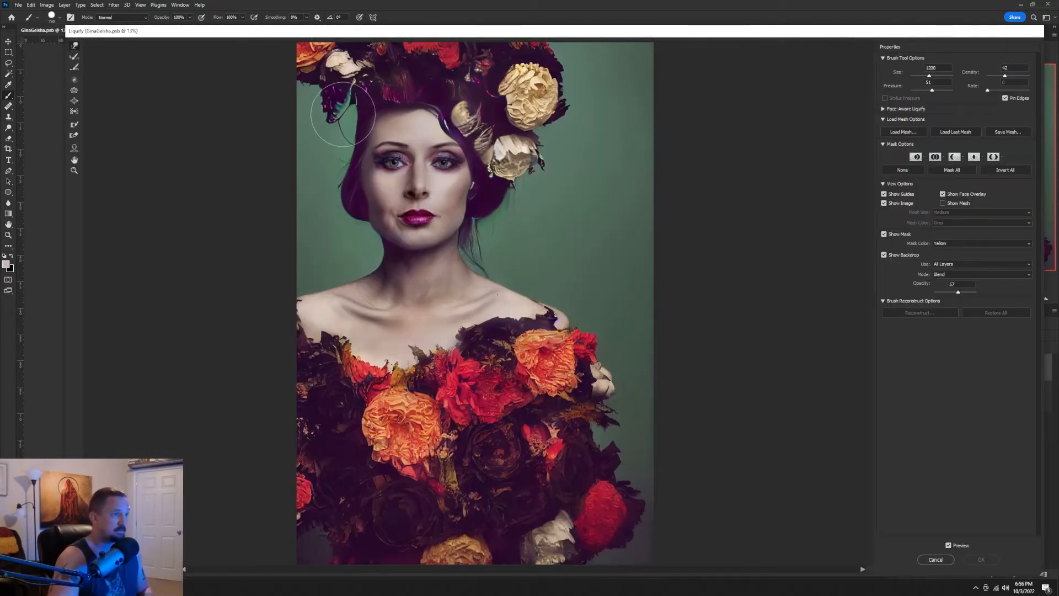
{"action": "left_click", "coordinate": [565, 333]}
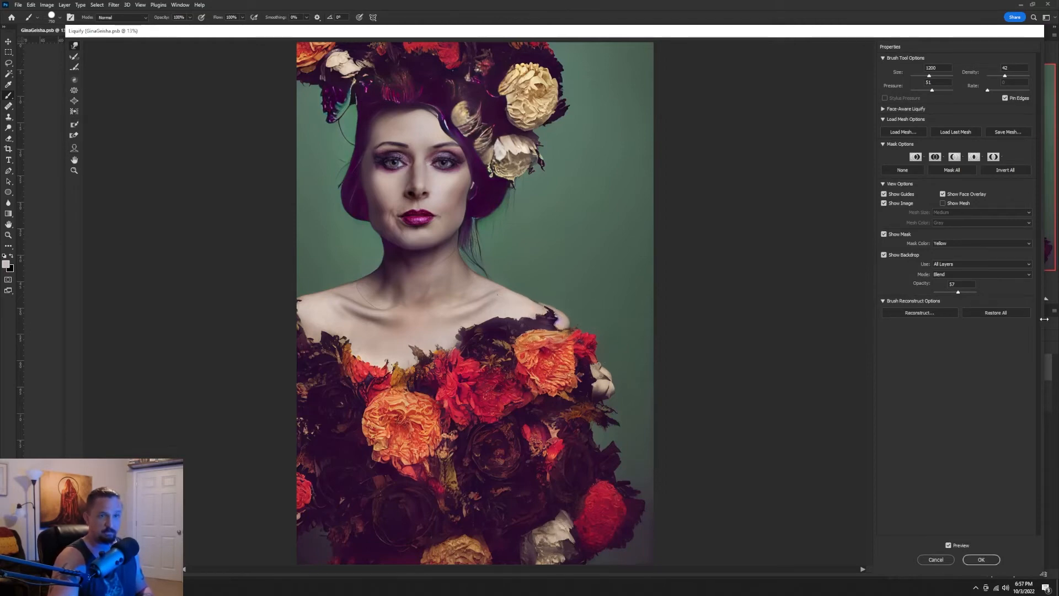
{"action": "left_click", "coordinate": [884, 255]}
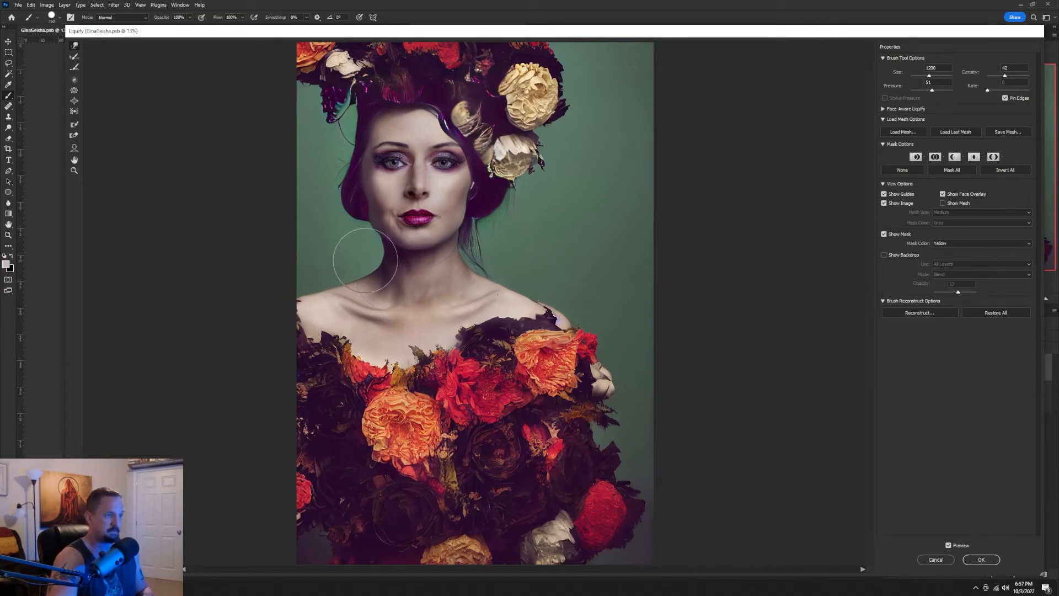
Enlarge the Liquify brush to 1500 and push the hair outward at the sides of the head for a fuller shape.
{"action": "key", "text": "bracketright"}
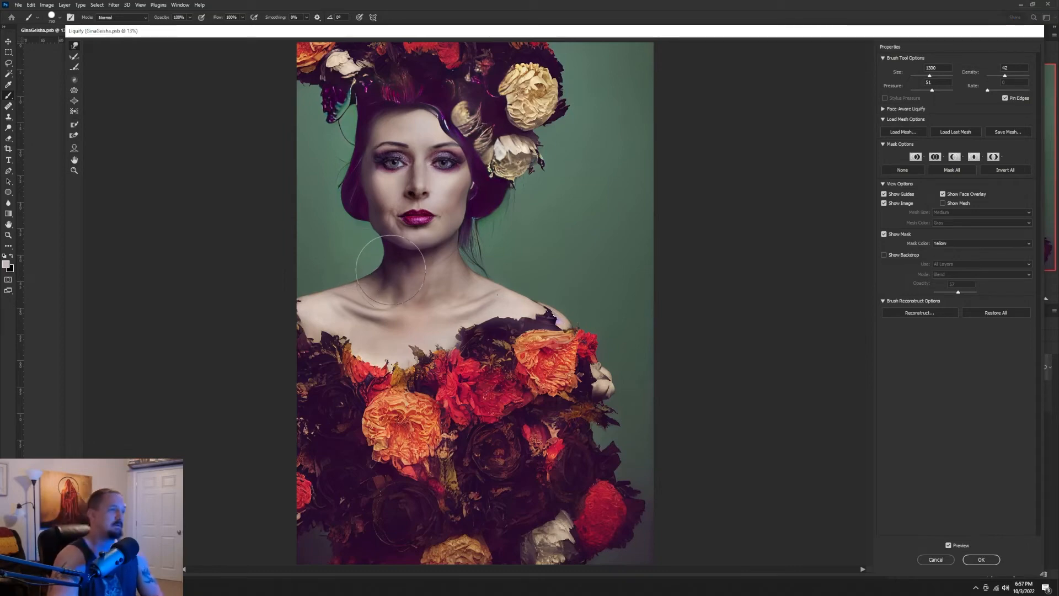
{"action": "key", "text": "bracketright"}
{"action": "key", "text": "bracketright"}
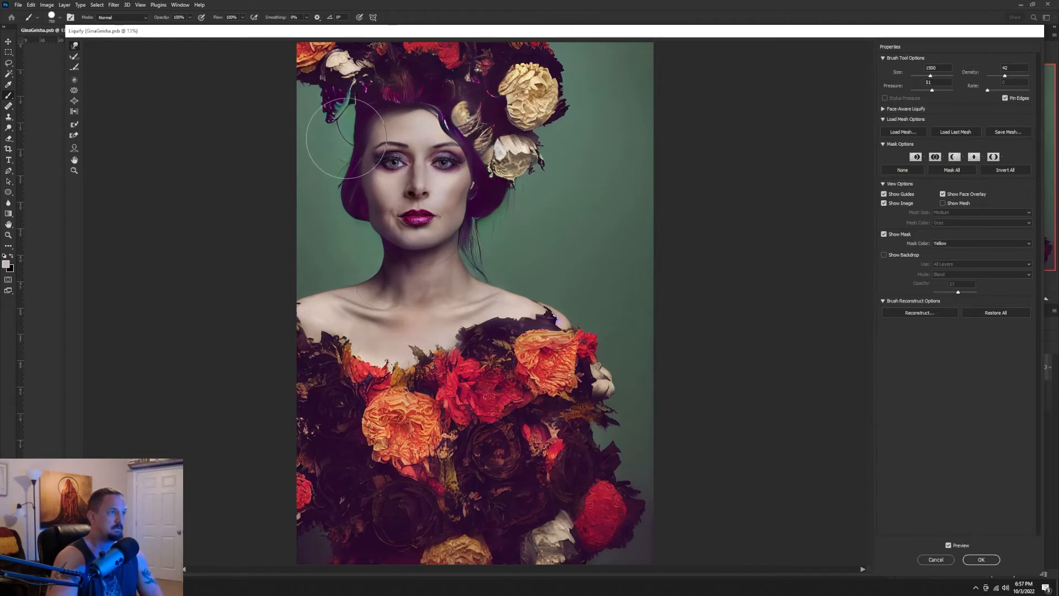
{"action": "mouse_move", "coordinate": [347, 138]}
{"action": "left_mouse_down"}
{"action": "mouse_move", "coordinate": [339, 106]}
{"action": "mouse_move", "coordinate": [345, 111]}
{"action": "left_mouse_up"}
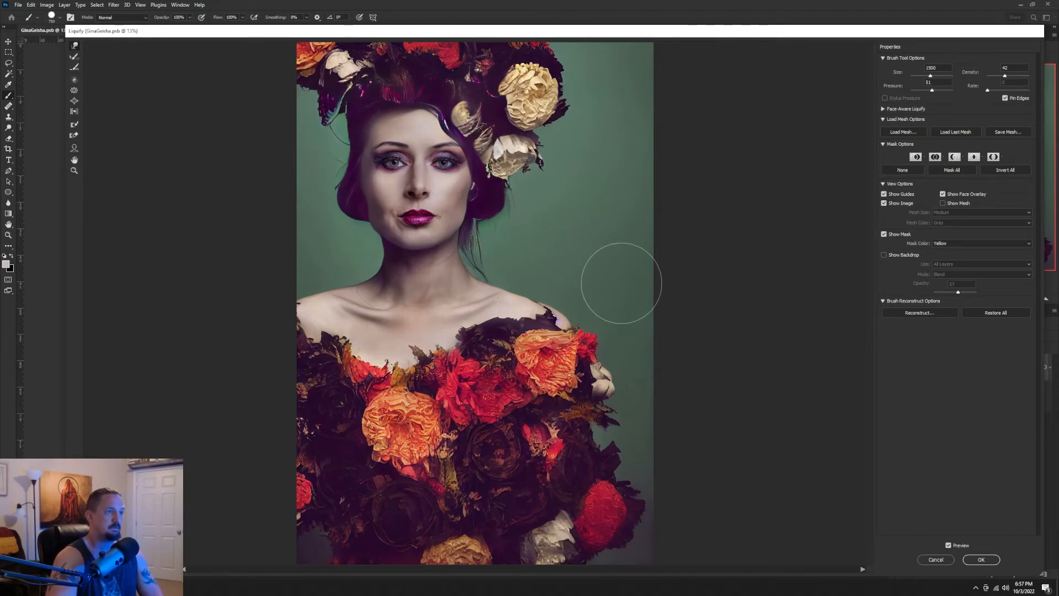
Reduce the Liquify brush to 500, reshape the upper contour of the shoulder beside the orange flower, and apply the filter.
{"action": "key", "text": "bracketleft"}
{"action": "key", "text": "bracketleft"}
{"action": "key", "text": "bracketleft"}
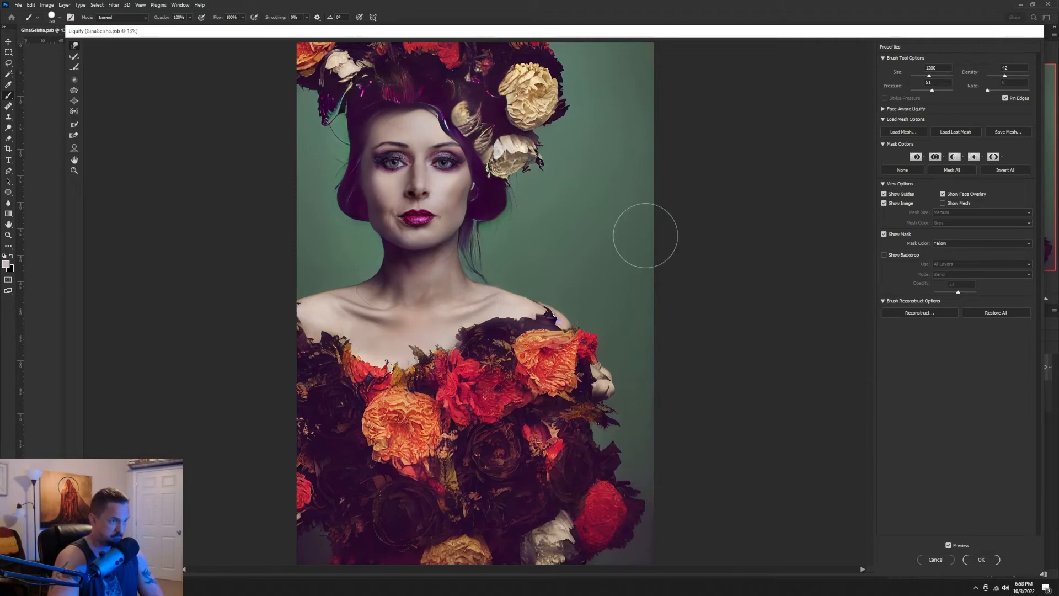
{"action": "scroll", "coordinate": [575, 288], "scroll_direction": "up", "scroll_amount": 4}
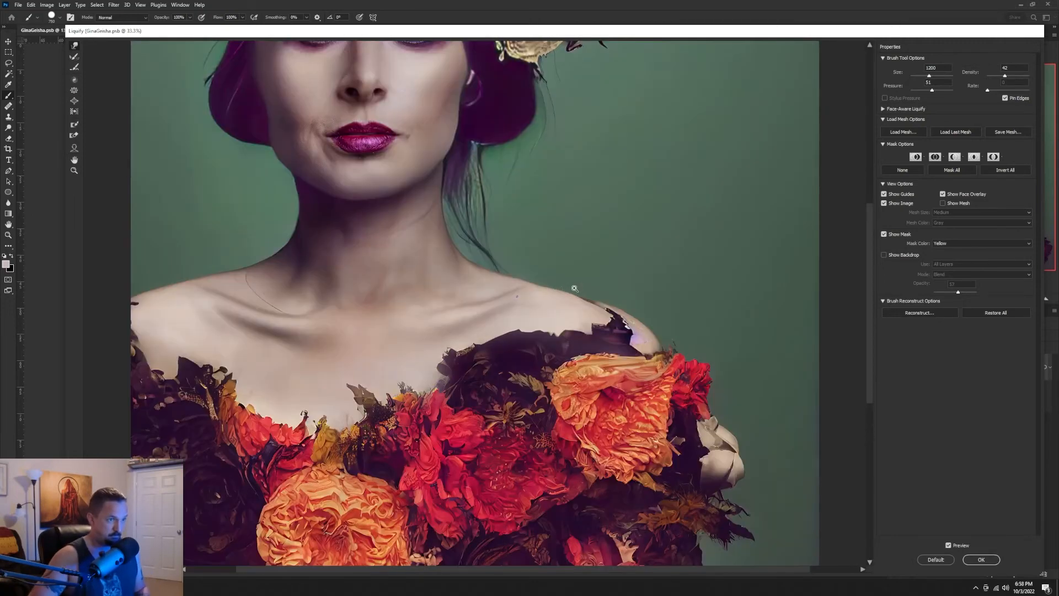
{"action": "scroll", "coordinate": [574, 288], "scroll_direction": "up", "scroll_amount": 1}
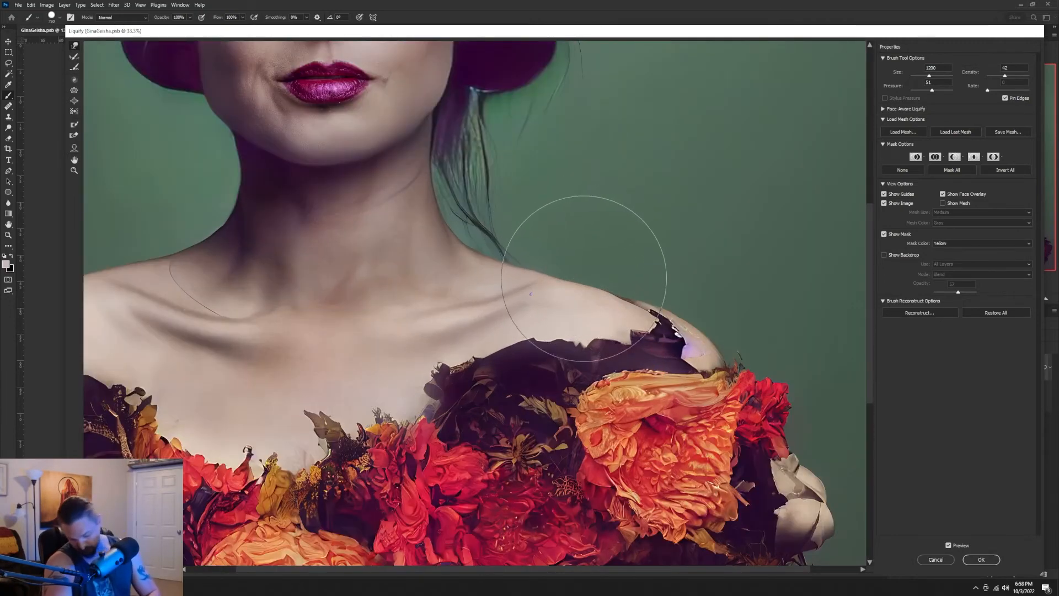
{"action": "key", "text": "bracketleft"}
{"action": "key", "text": "bracketleft"}
{"action": "key", "text": "bracketleft"}
{"action": "key", "text": "bracketleft"}
{"action": "key", "text": "bracketleft"}
{"action": "key", "text": "bracketleft"}
{"action": "key", "text": "bracketleft"}
{"action": "key", "text": "bracketleft"}
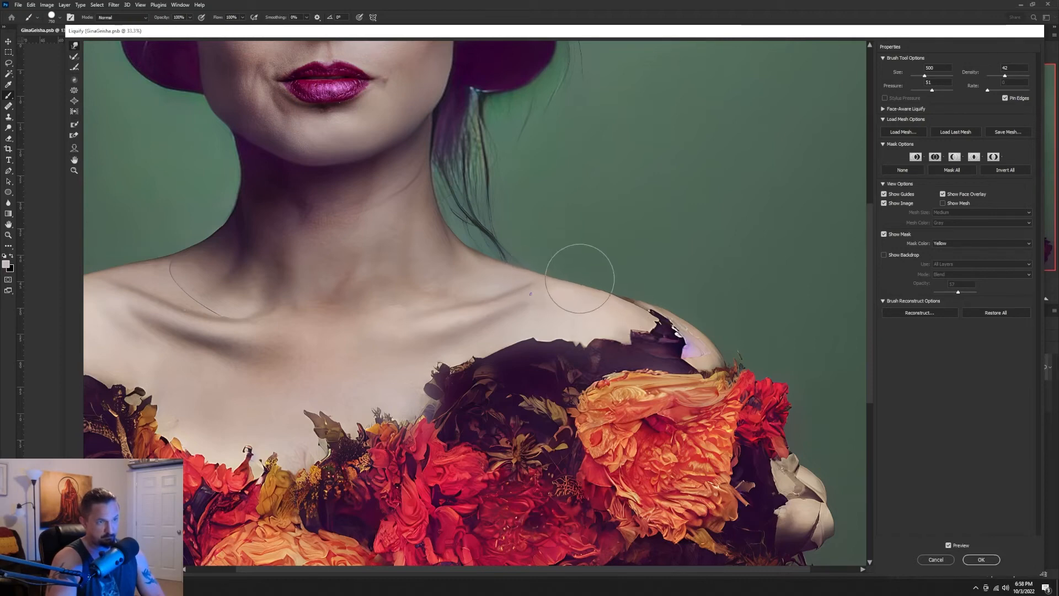
{"action": "left_click_drag", "start_coordinate": [579, 279], "coordinate": [646, 270]}
{"action": "left_click", "coordinate": [981, 560]}
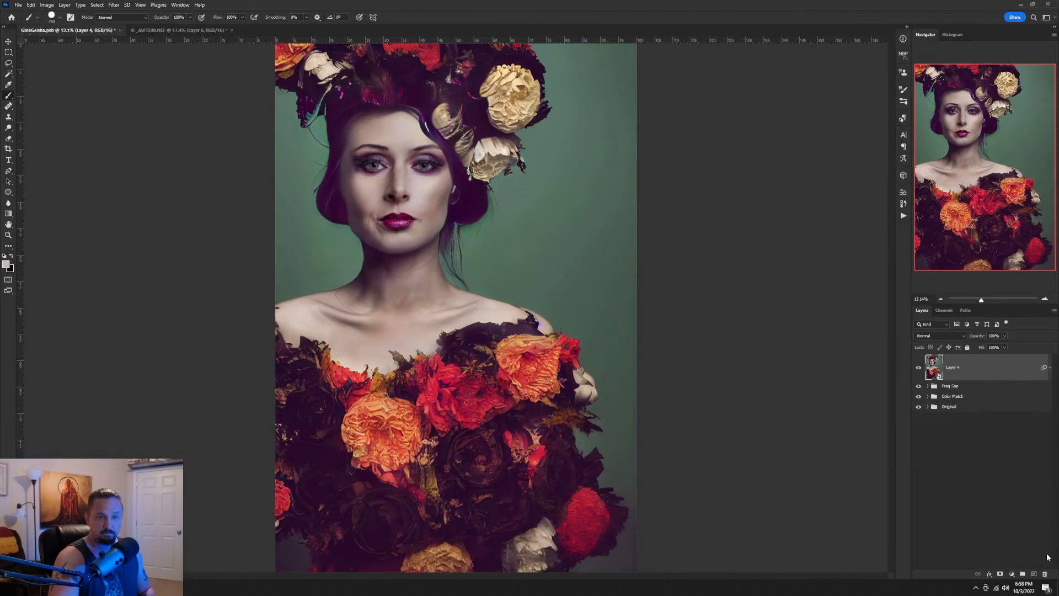
Add a new layer for Clone Stamp retouching along the shoulder and gather the retouch layers in a group named "adjustments".
{"action": "left_click", "coordinate": [1034, 573]}
{"action": "left_click", "coordinate": [8, 106]}
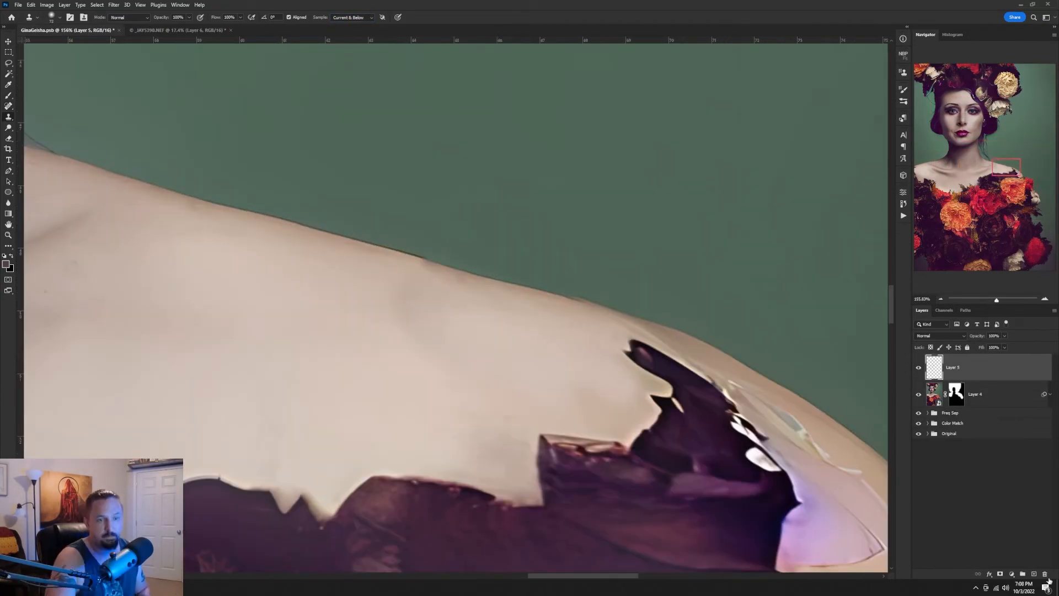
{"action": "key", "text": "ctrl+j"}
{"action": "key", "text": "ctrl+t"}
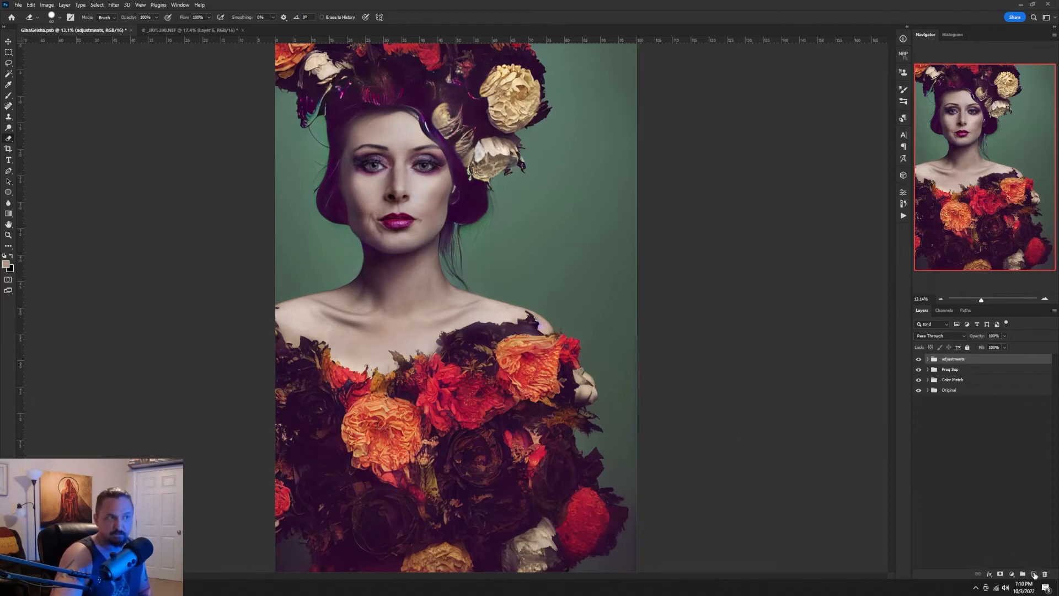
Run the PHLEARN Green Eyes action above the adjustments group, accept its High Pass filter, and swap the painting colour for its mask.
{"action": "left_click", "coordinate": [903, 217]}
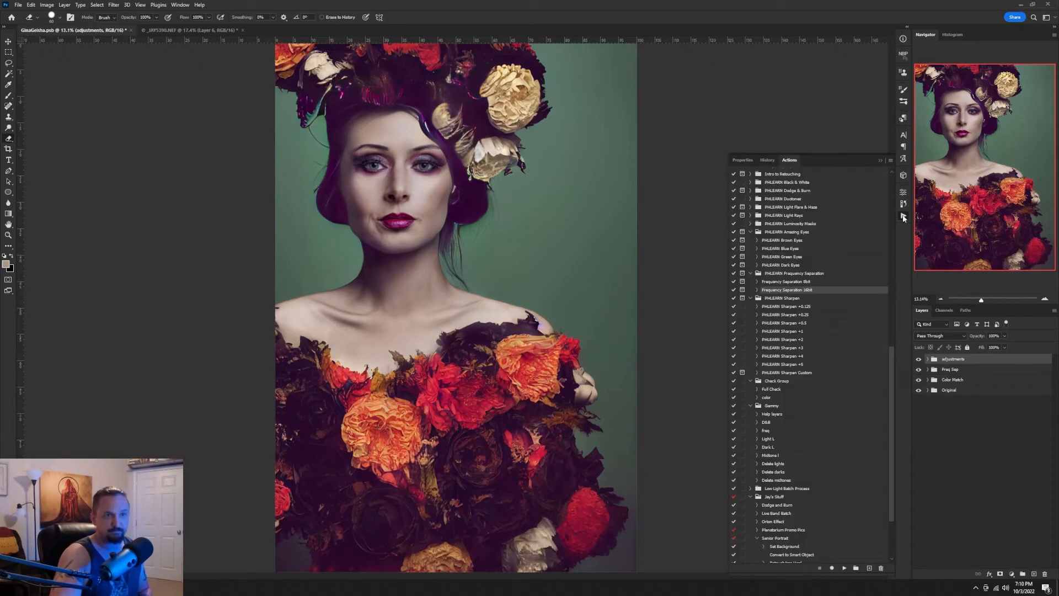
{"action": "left_click", "coordinate": [792, 258]}
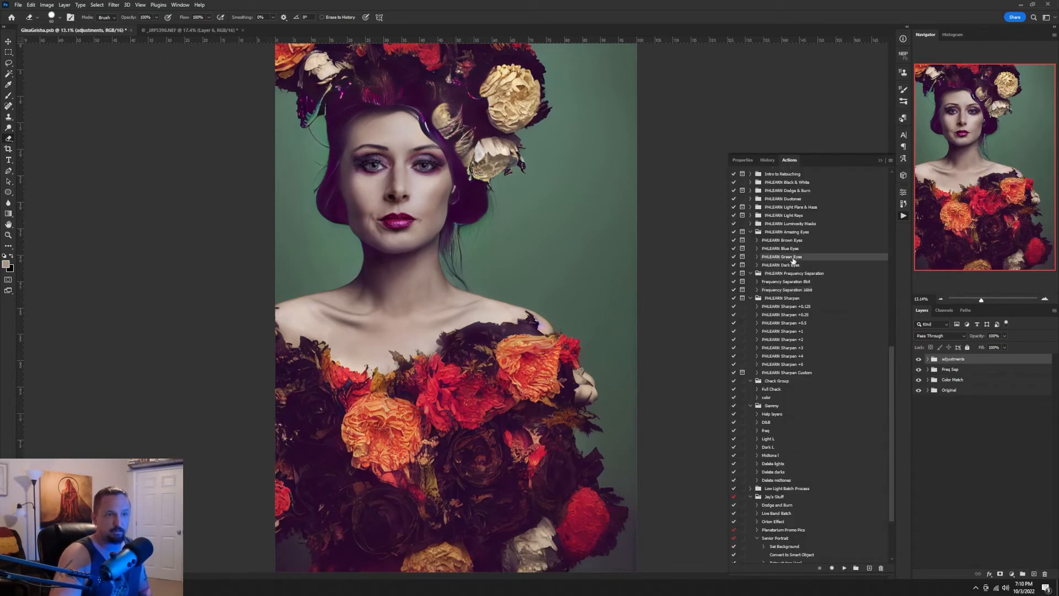
{"action": "left_click", "coordinate": [844, 568]}
{"action": "left_click", "coordinate": [533, 243]}
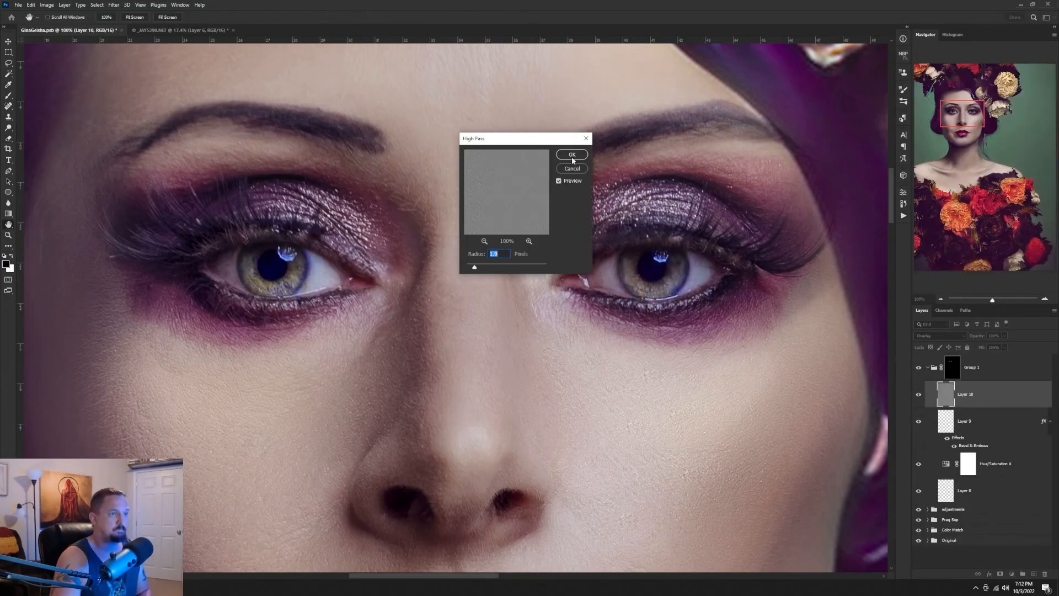
{"action": "left_click", "coordinate": [572, 156]}
{"action": "right_click", "coordinate": [526, 304]}
{"action": "scroll", "coordinate": [757, 445], "scroll_direction": "down", "scroll_amount": 5}
{"action": "double_click", "coordinate": [763, 443]}
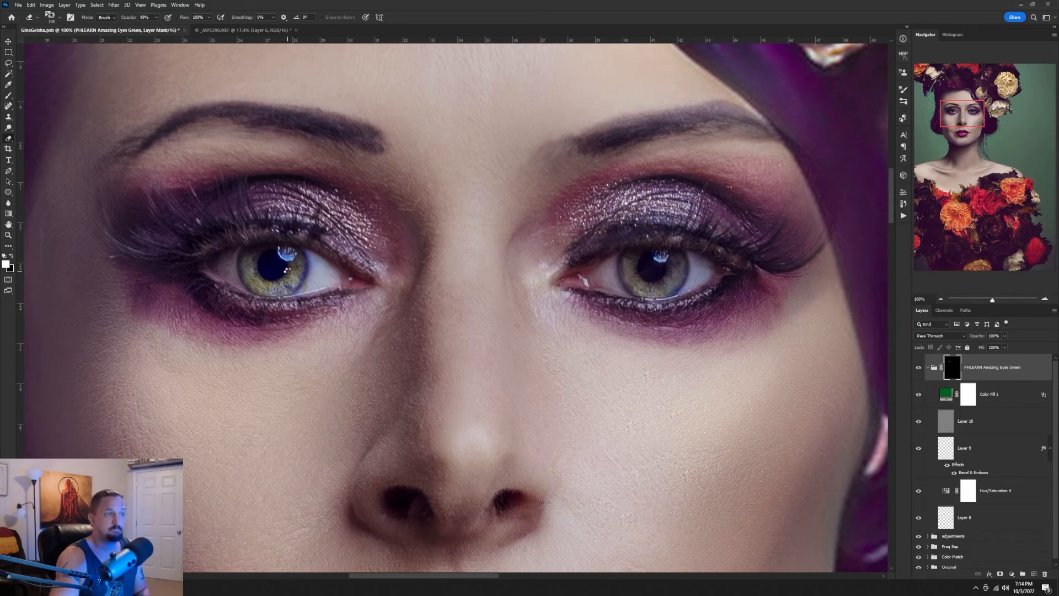
{"action": "key", "text": "x"}
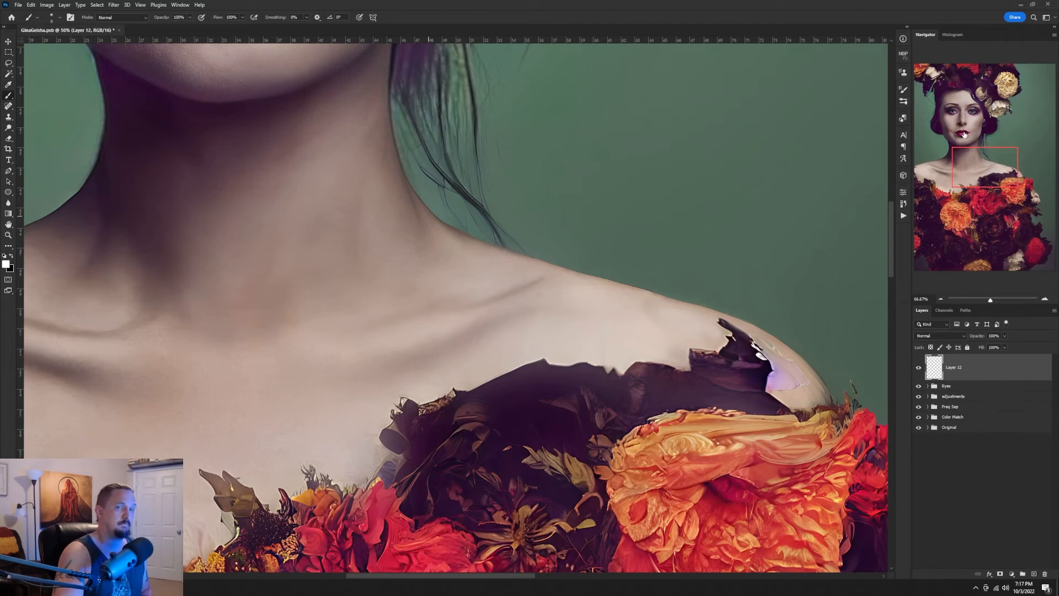
Paint soft white highlights on Layer 12 across the lower lip and along the edge of the upper lip.
{"action": "left_click", "coordinate": [963, 134]}
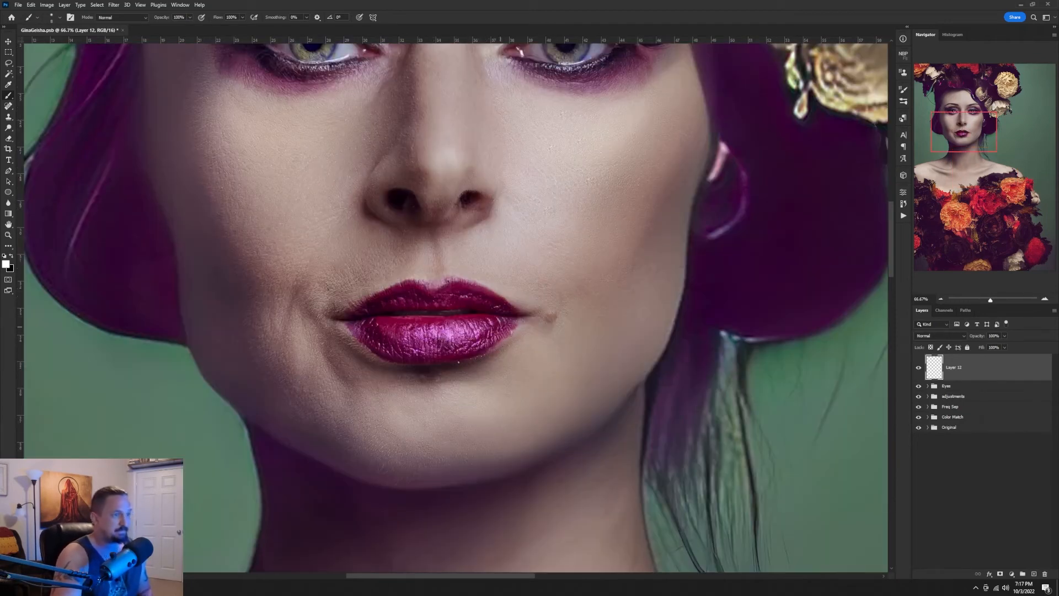
{"action": "right_click", "coordinate": [480, 330], "text": "alt"}
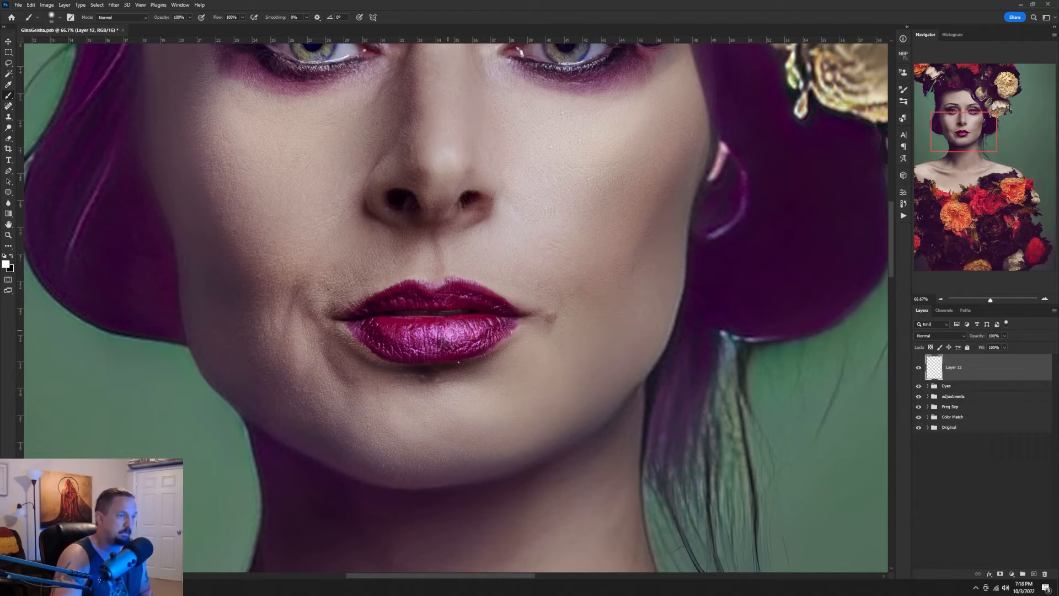
{"action": "left_click", "coordinate": [450, 335]}
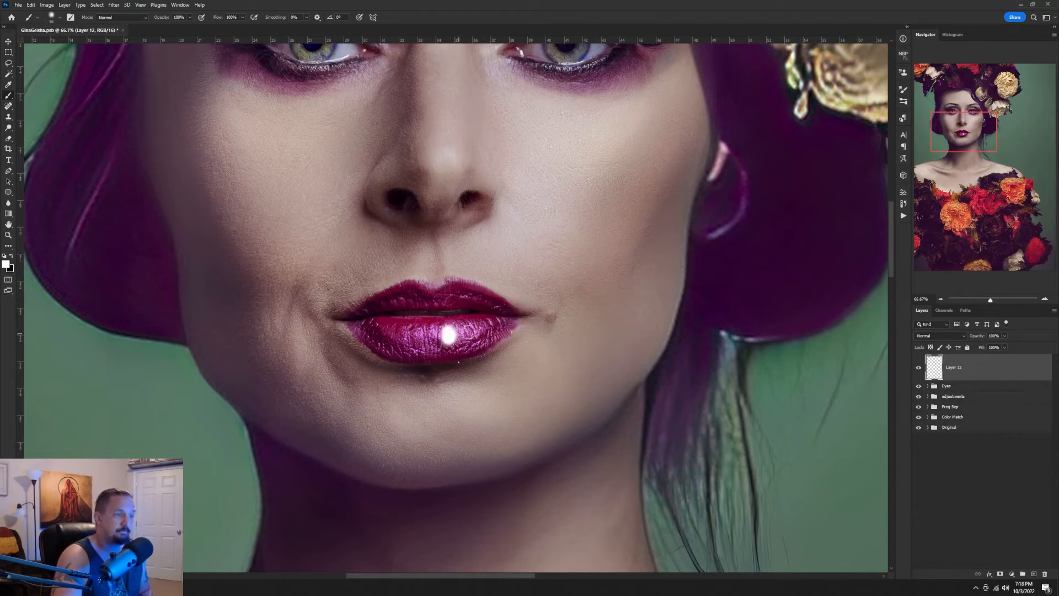
{"action": "left_click", "coordinate": [483, 330], "text": "shift"}
{"action": "mouse_move", "coordinate": [418, 333]}
{"action": "left_mouse_down"}
{"action": "mouse_move", "coordinate": [450, 333]}
{"action": "mouse_move", "coordinate": [420, 338]}
{"action": "mouse_move", "coordinate": [448, 343]}
{"action": "mouse_move", "coordinate": [508, 324]}
{"action": "left_mouse_up"}
{"action": "mouse_move", "coordinate": [450, 298]}
{"action": "left_mouse_down"}
{"action": "mouse_move", "coordinate": [469, 298]}
{"action": "mouse_move", "coordinate": [408, 297]}
{"action": "mouse_move", "coordinate": [427, 281]}
{"action": "left_mouse_up"}
{"action": "right_click", "coordinate": [407, 294], "text": "alt"}
{"action": "right_click", "coordinate": [397, 290], "text": "alt"}
{"action": "left_click_drag", "start_coordinate": [442, 281], "coordinate": [487, 288]}
Split the underlying-layer Blend If range on the lip highlight layer and lower its opacity to 80%.
{"action": "double_click", "coordinate": [993, 367]}
{"action": "mouse_move", "coordinate": [651, 526]}
{"action": "left_mouse_down"}
{"action": "mouse_move", "coordinate": [717, 526]}
{"action": "mouse_move", "coordinate": [701, 526]}
{"action": "left_mouse_up"}
{"action": "left_click", "coordinate": [825, 381]}
{"action": "left_click_drag", "start_coordinate": [974, 337], "coordinate": [963, 337]}
Erase the highlight spill above the upper lip and put the layer in a collapsed group named "Lips".
{"action": "key", "text": "e"}
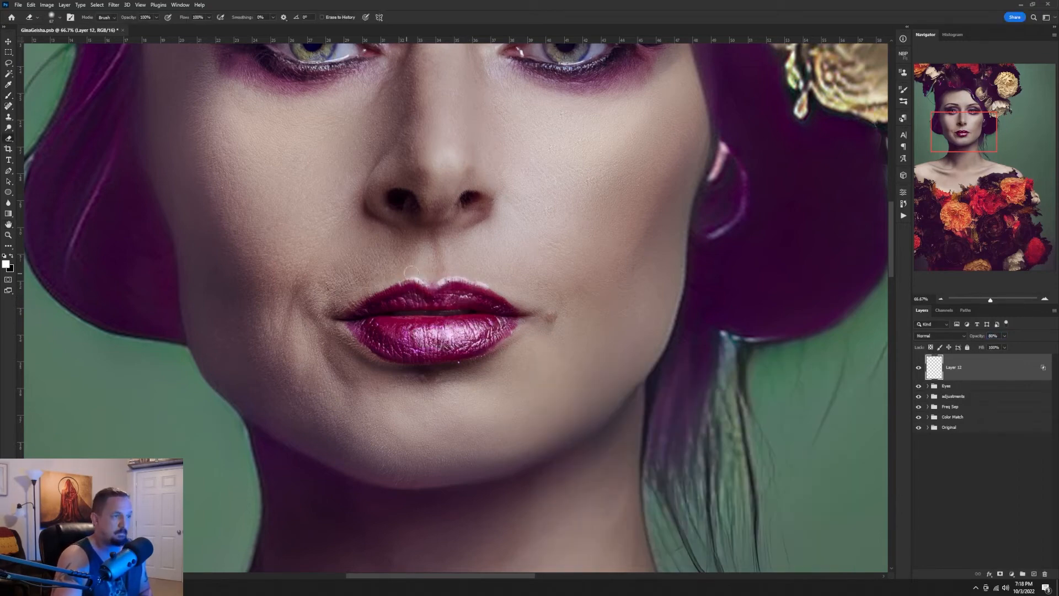
{"action": "left_click_drag", "start_coordinate": [411, 276], "coordinate": [483, 280]}
{"action": "key", "text": "ctrl+0"}
{"action": "key", "text": "ctrl+g"}
{"action": "double_click", "coordinate": [947, 359]}
{"action": "type", "text": "Lips"}
{"action": "key", "text": "Return"}
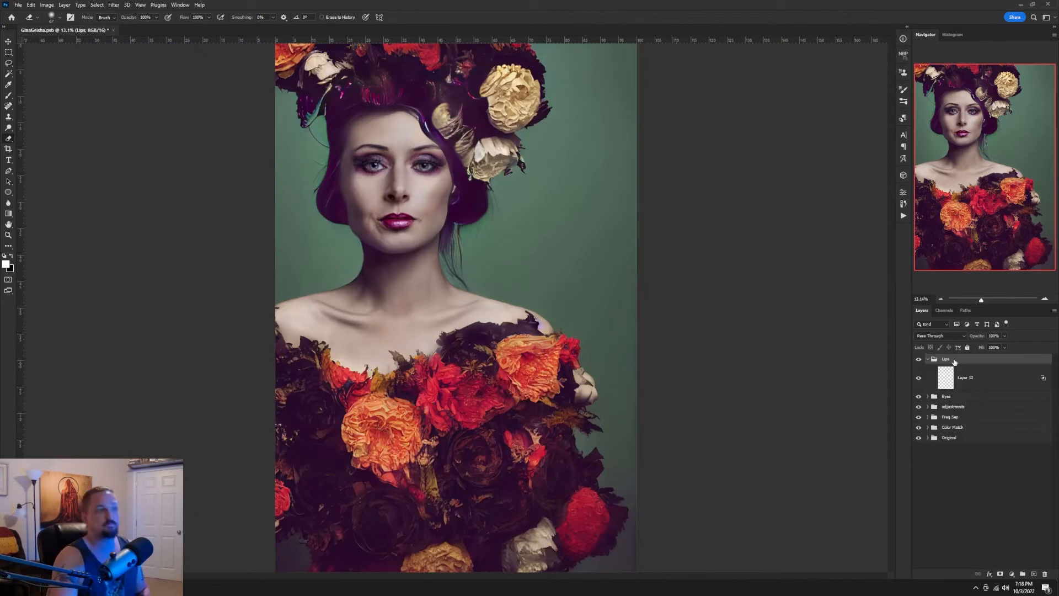
{"action": "left_click", "coordinate": [927, 359]}
Run the Dodge and Burn action from Jay's Stuff above the Lips group and expand the group it creates.
{"action": "left_click", "coordinate": [903, 216]}
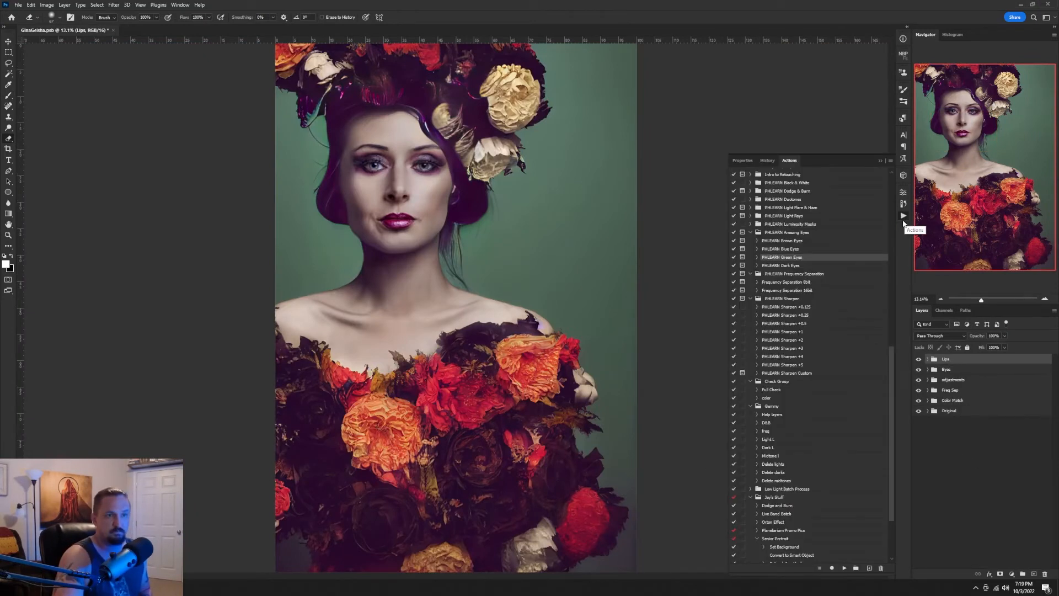
{"action": "scroll", "coordinate": [811, 441], "scroll_direction": "down", "scroll_amount": 5}
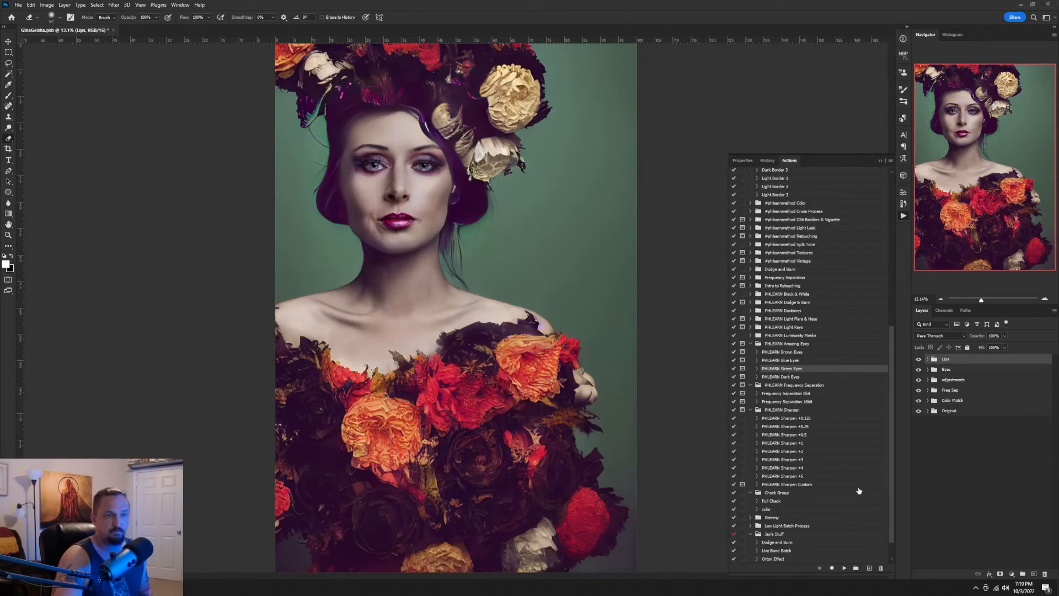
{"action": "left_click", "coordinate": [843, 569]}
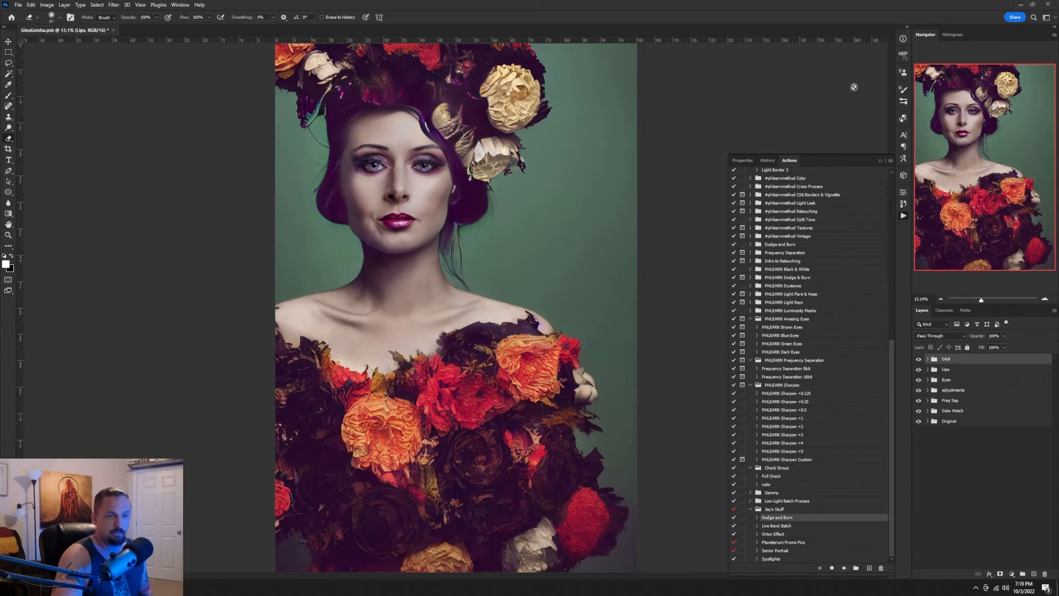
{"action": "left_click", "coordinate": [881, 161]}
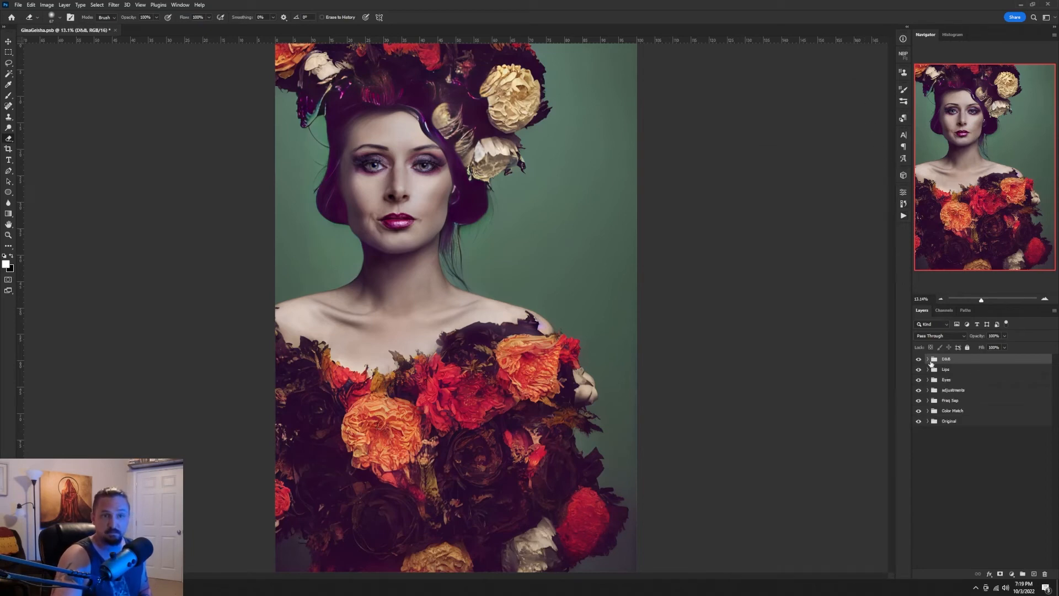
{"action": "left_click", "coordinate": [928, 359]}
Paint white highlights on the Dodge mask with a soft 20% flow brush and split the underlying-layer black Blend If slider to 77.
{"action": "left_click", "coordinate": [1021, 412]}
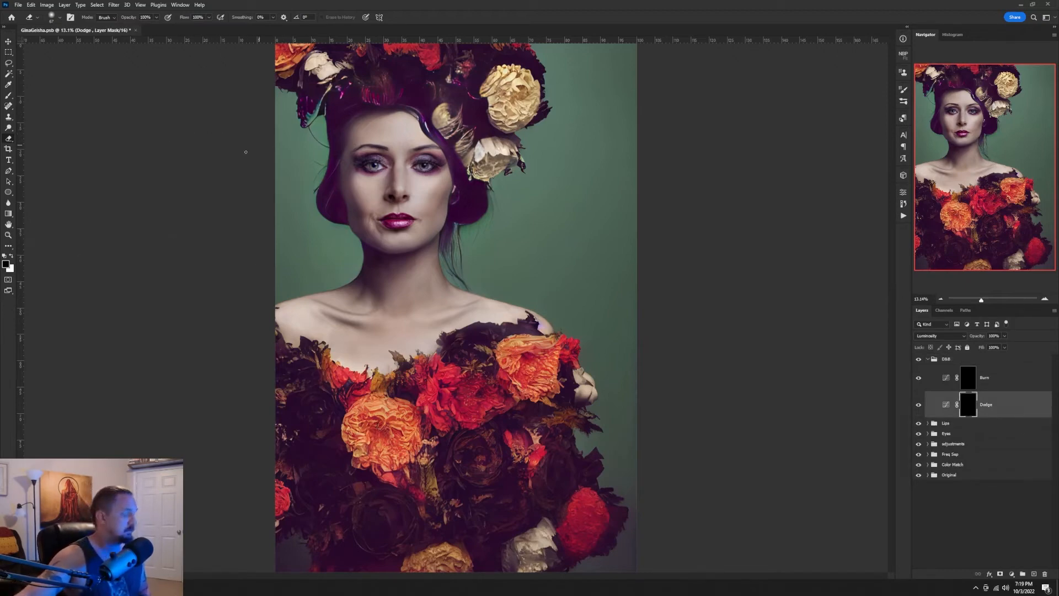
{"action": "key", "text": "b"}
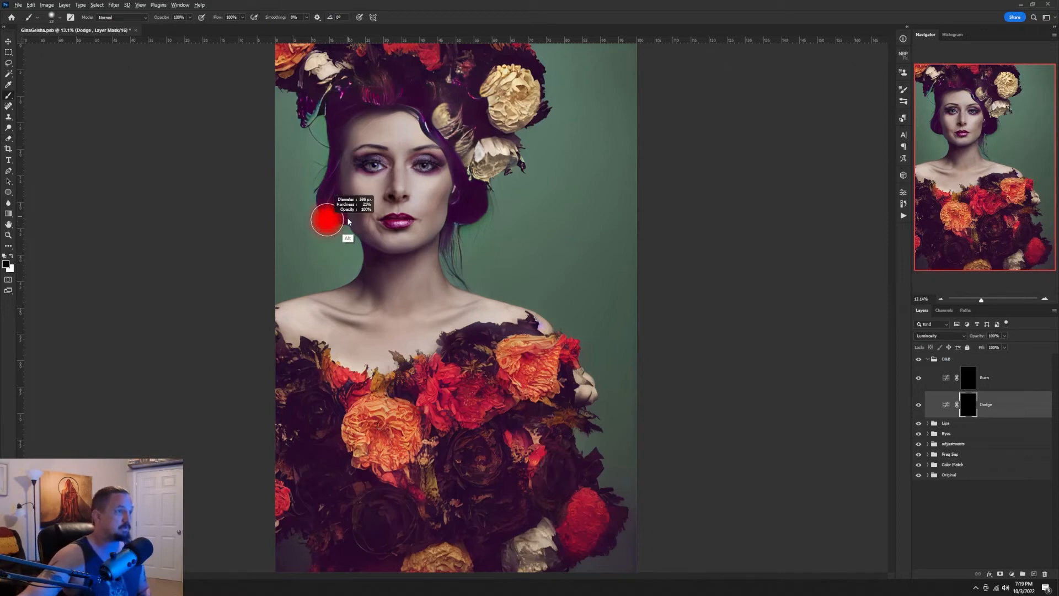
{"action": "left_click_drag", "start_coordinate": [349, 140], "coordinate": [352, 141]}
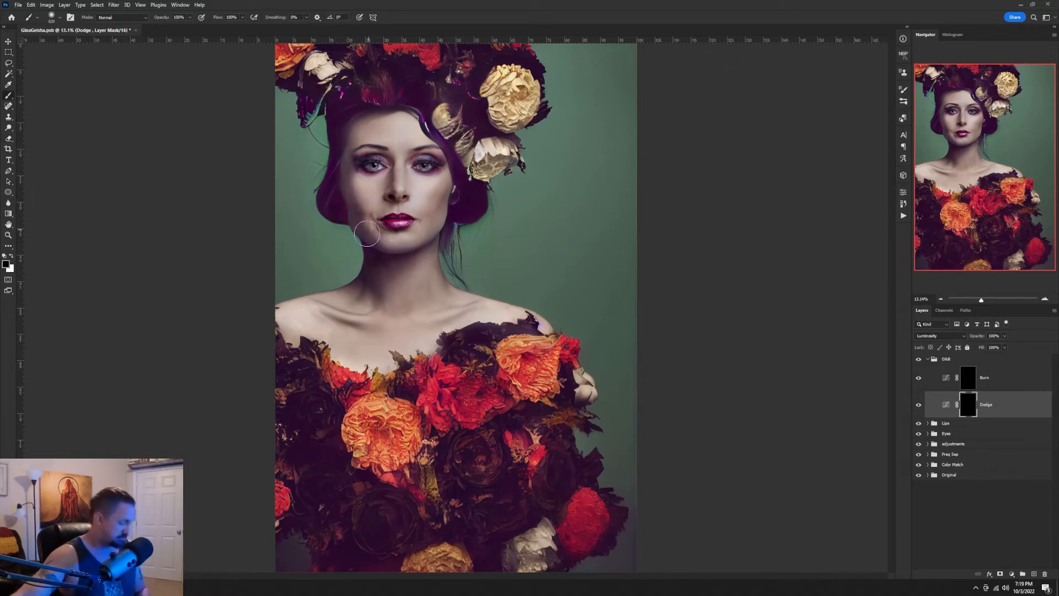
{"action": "key", "text": "shift+2"}
{"action": "left_click_drag", "start_coordinate": [436, 216], "coordinate": [450, 214]}
{"action": "key", "text": "ctrl+plus"}
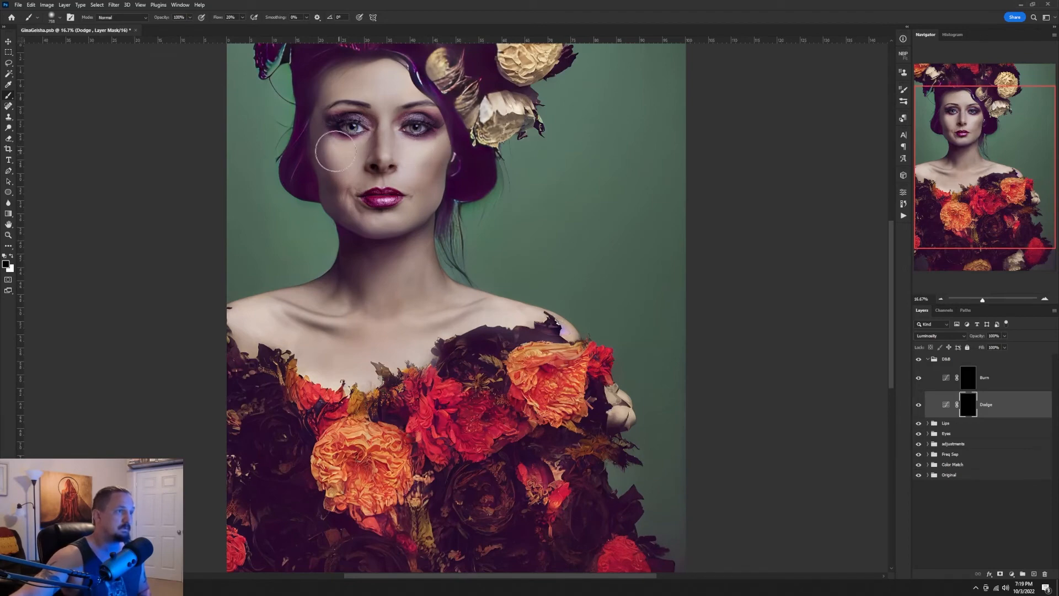
{"action": "key", "text": "ctrl+plus"}
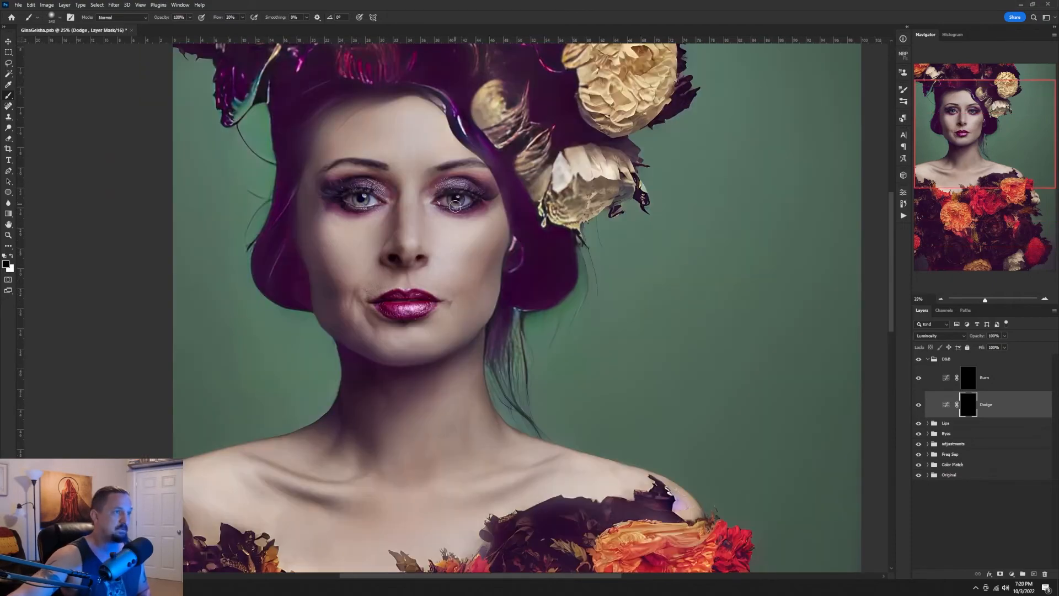
{"action": "key", "text": "x"}
{"action": "right_click", "coordinate": [472, 250], "text": "alt"}
{"action": "left_click", "coordinate": [470, 249]}
{"action": "left_click_drag", "start_coordinate": [331, 223], "coordinate": [356, 255]}
{"action": "left_click_drag", "start_coordinate": [396, 350], "coordinate": [436, 137]}
{"action": "left_click_drag", "start_coordinate": [287, 251], "coordinate": [368, 272]}
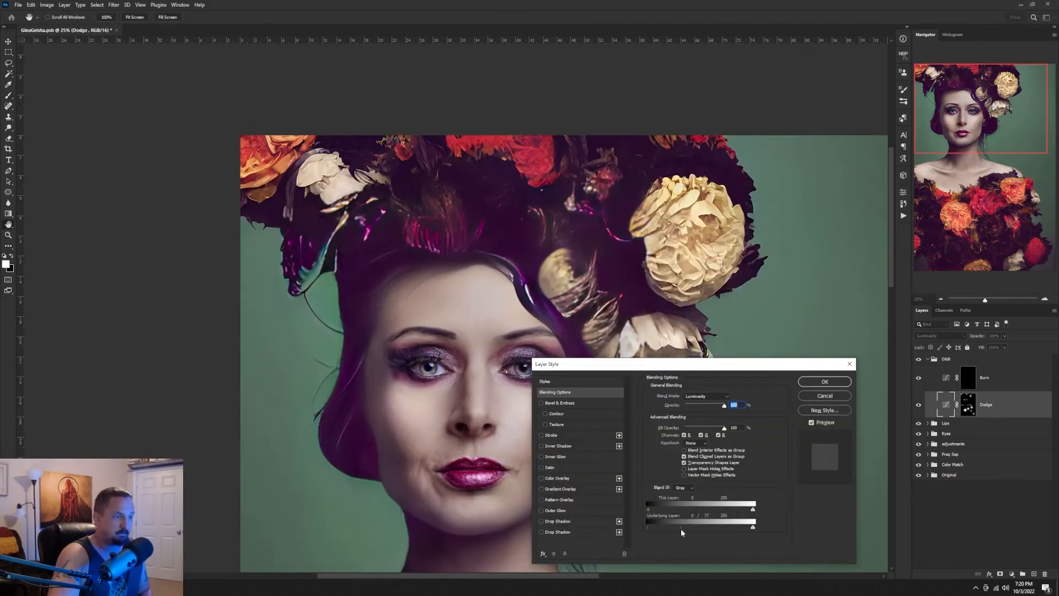
{"action": "key", "text": "Return"}
Paint white on the Burn mask to deepen shadows along the sides of the face, the neck and the collarbones.
{"action": "left_click", "coordinate": [969, 386]}
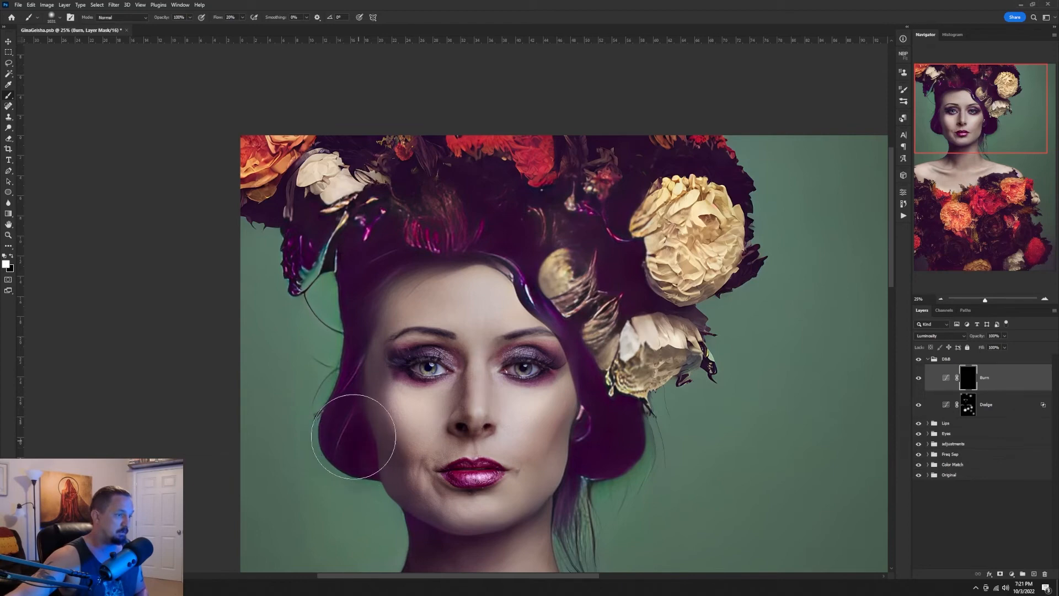
{"action": "mouse_move", "coordinate": [353, 436]}
{"action": "left_mouse_down"}
{"action": "mouse_move", "coordinate": [352, 401]}
{"action": "mouse_move", "coordinate": [367, 421]}
{"action": "mouse_move", "coordinate": [366, 308]}
{"action": "mouse_move", "coordinate": [375, 436]}
{"action": "left_mouse_up"}
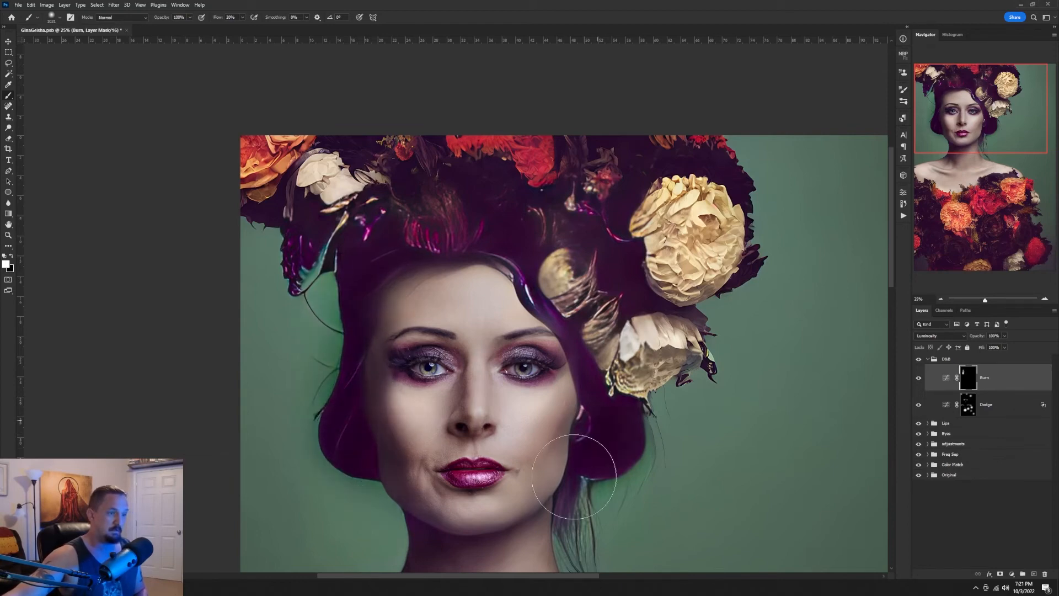
{"action": "left_click_drag", "start_coordinate": [574, 478], "coordinate": [568, 311]}
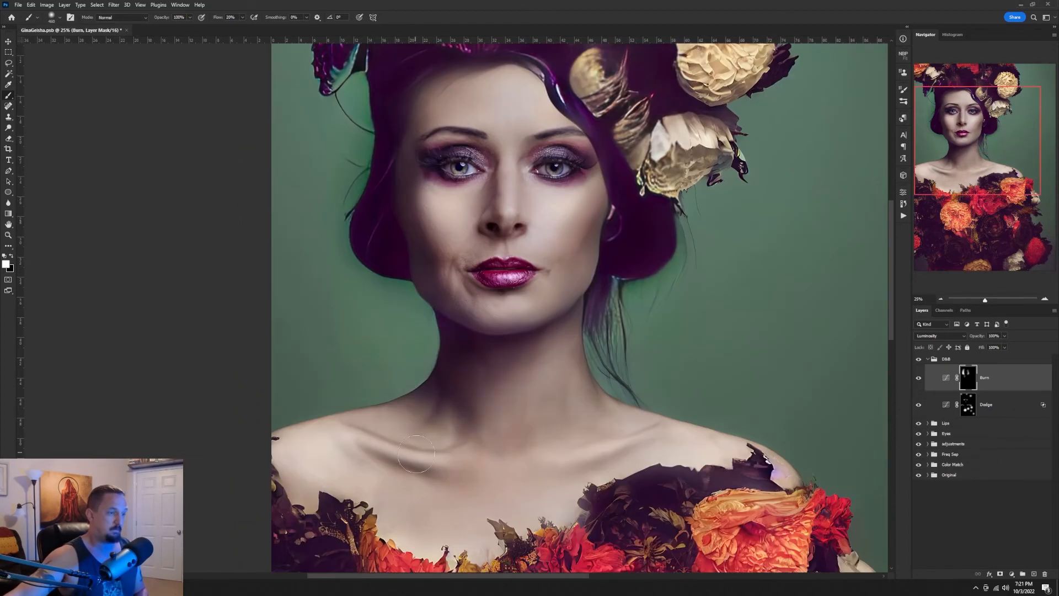
{"action": "left_click_drag", "start_coordinate": [426, 463], "coordinate": [372, 448]}
{"action": "left_click_drag", "start_coordinate": [574, 468], "coordinate": [658, 442]}
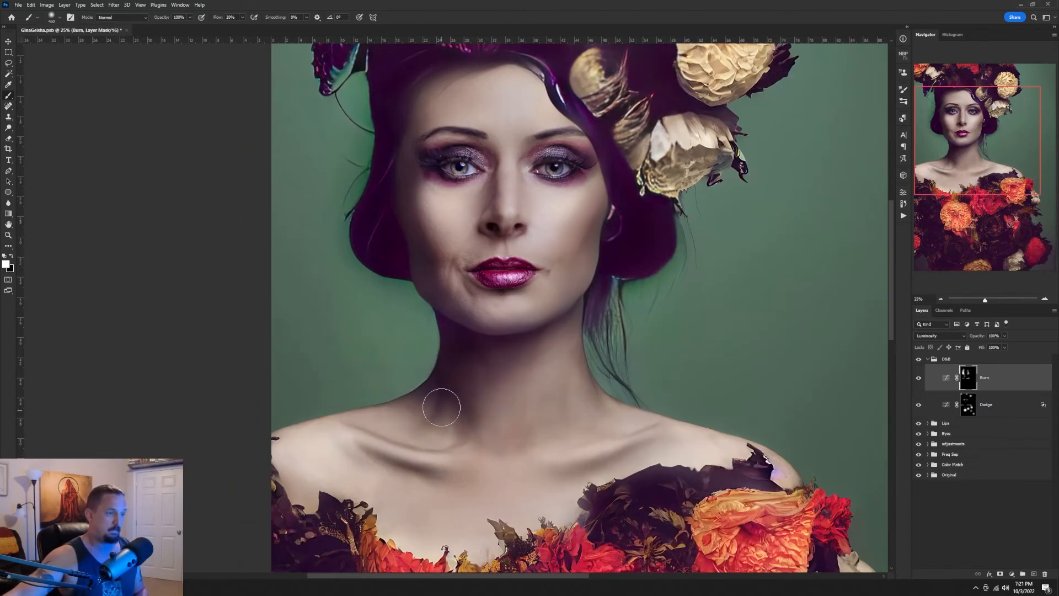
{"action": "left_click_drag", "start_coordinate": [491, 434], "coordinate": [539, 92]}
{"action": "left_click_drag", "start_coordinate": [412, 382], "coordinate": [442, 383]}
Darken the dress flowers on the Burn mask with a larger brush, working over the lower edge and shoulder area.
{"action": "left_click_drag", "start_coordinate": [503, 537], "coordinate": [417, 389]}
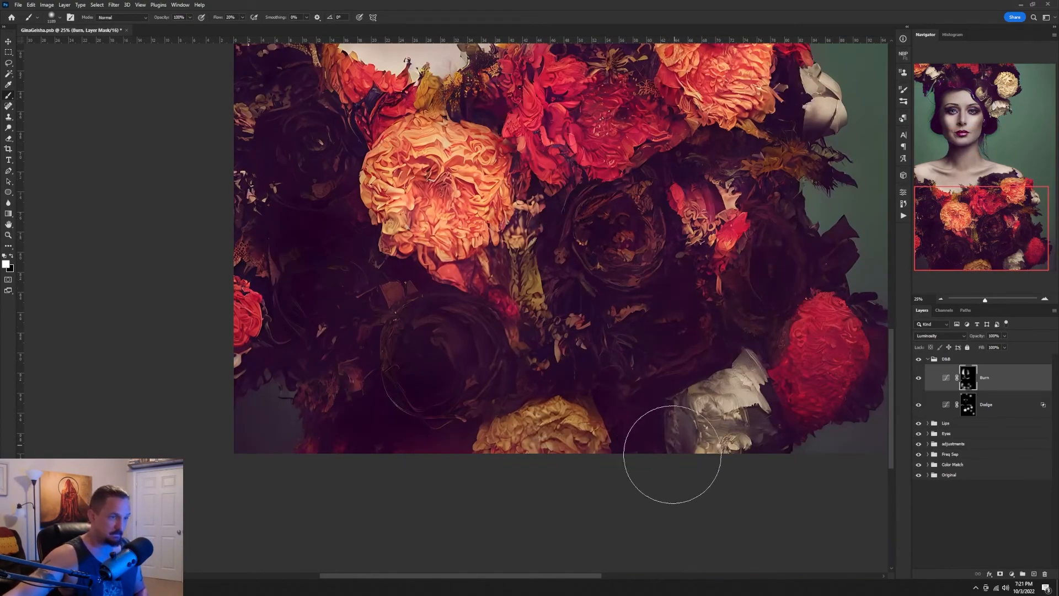
{"action": "left_click_drag", "start_coordinate": [593, 288], "coordinate": [560, 487]}
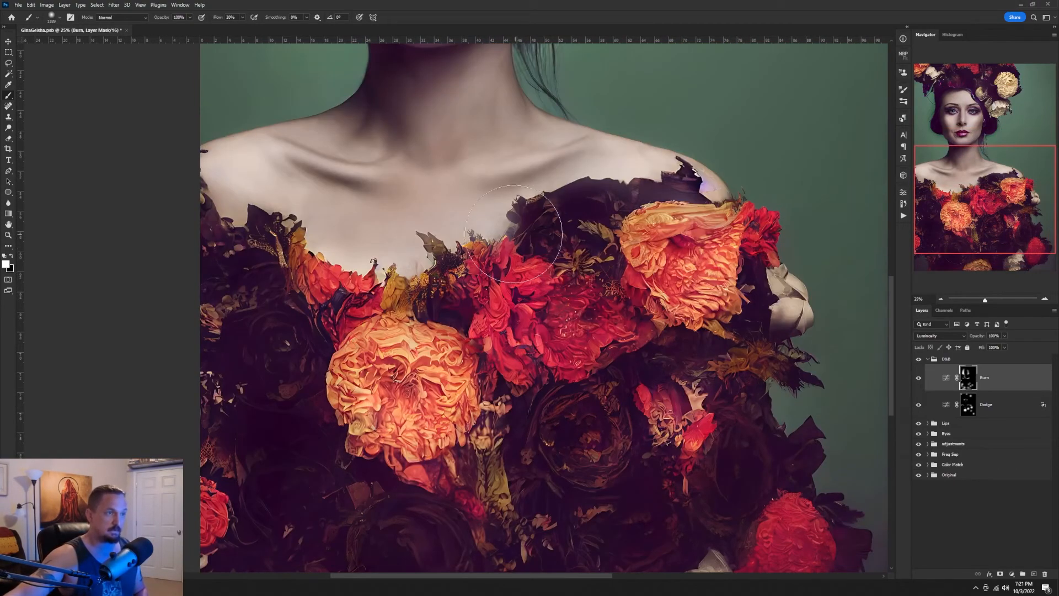
{"action": "left_click_drag", "start_coordinate": [684, 190], "coordinate": [709, 378]}
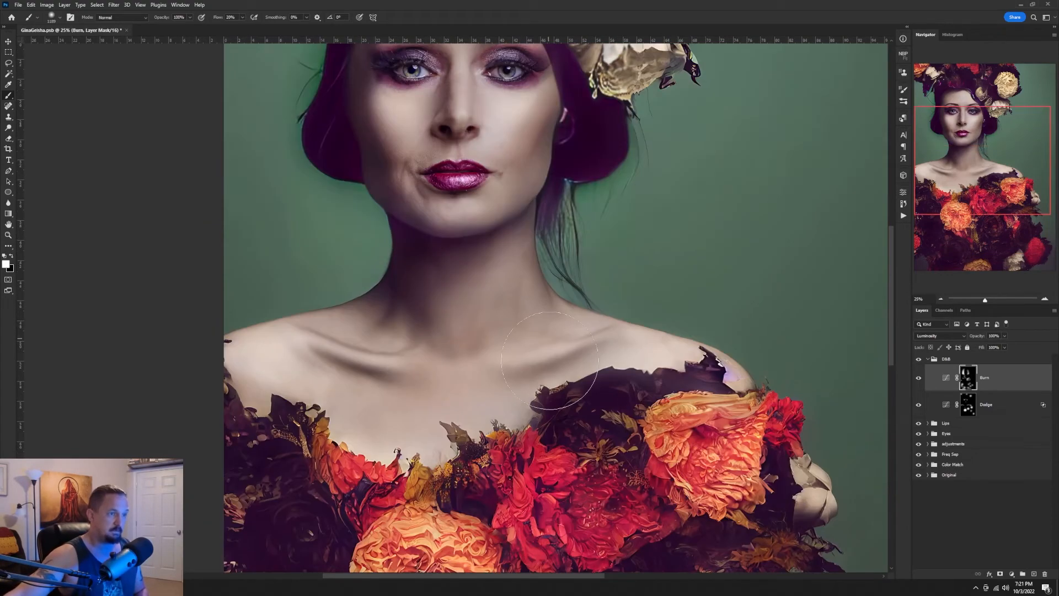
{"action": "mouse_move", "coordinate": [596, 260]}
{"action": "left_mouse_down"}
{"action": "mouse_move", "coordinate": [606, 365]}
{"action": "mouse_move", "coordinate": [633, 440]}
{"action": "left_mouse_up"}
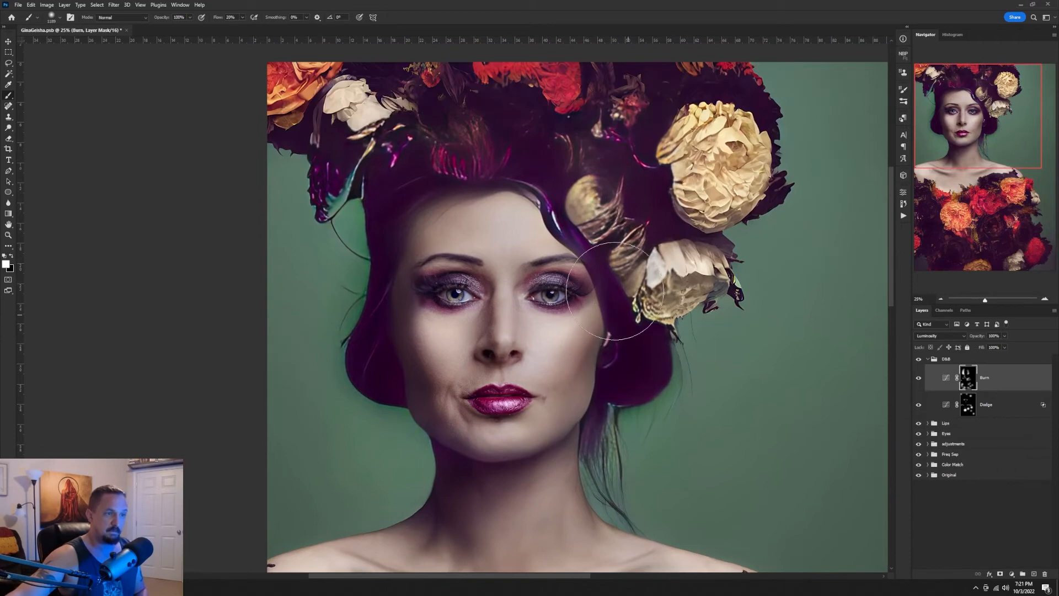
Burn the hair beside the face and the dark gaps around the headpiece flowers on the Burn mask.
{"action": "mouse_move", "coordinate": [612, 241]}
{"action": "left_mouse_down"}
{"action": "mouse_move", "coordinate": [578, 241]}
{"action": "mouse_move", "coordinate": [569, 223]}
{"action": "mouse_move", "coordinate": [606, 255]}
{"action": "left_mouse_up"}
{"action": "mouse_move", "coordinate": [689, 242]}
{"action": "left_mouse_down"}
{"action": "mouse_move", "coordinate": [716, 255]}
{"action": "mouse_move", "coordinate": [642, 222]}
{"action": "mouse_move", "coordinate": [664, 204]}
{"action": "left_mouse_up"}
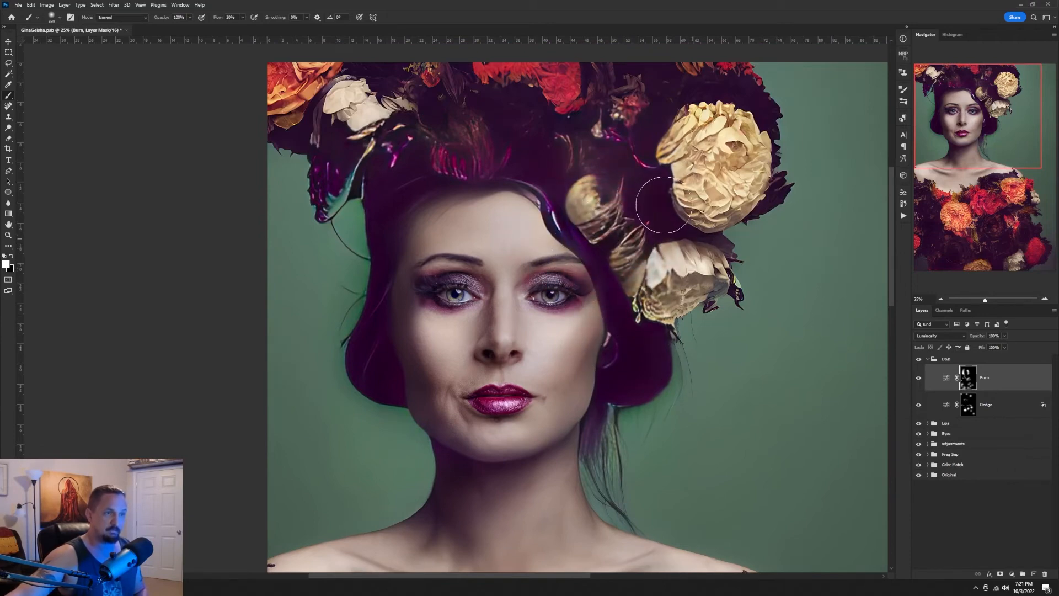
{"action": "mouse_move", "coordinate": [523, 178]}
{"action": "left_mouse_down"}
{"action": "mouse_move", "coordinate": [643, 309]}
{"action": "mouse_move", "coordinate": [647, 266]}
{"action": "left_mouse_up"}
{"action": "mouse_move", "coordinate": [548, 315]}
{"action": "left_mouse_down"}
{"action": "mouse_move", "coordinate": [510, 321]}
{"action": "mouse_move", "coordinate": [503, 379]}
{"action": "mouse_move", "coordinate": [507, 294]}
{"action": "mouse_move", "coordinate": [505, 400]}
{"action": "mouse_move", "coordinate": [482, 470]}
{"action": "mouse_move", "coordinate": [507, 506]}
{"action": "left_mouse_up"}
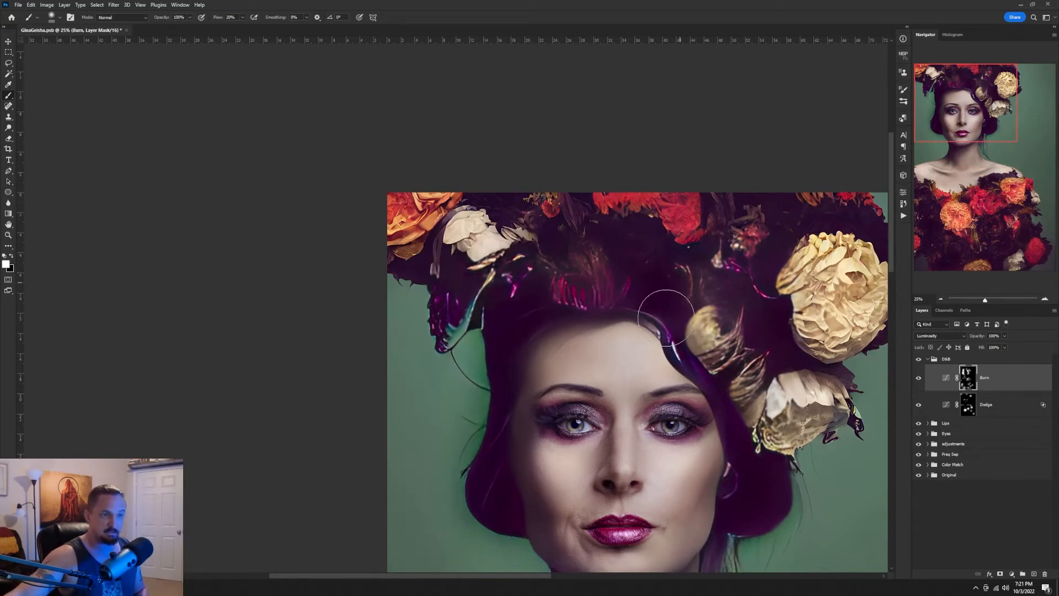
{"action": "scroll", "coordinate": [662, 386], "scroll_direction": "down", "scroll_amount": 3}
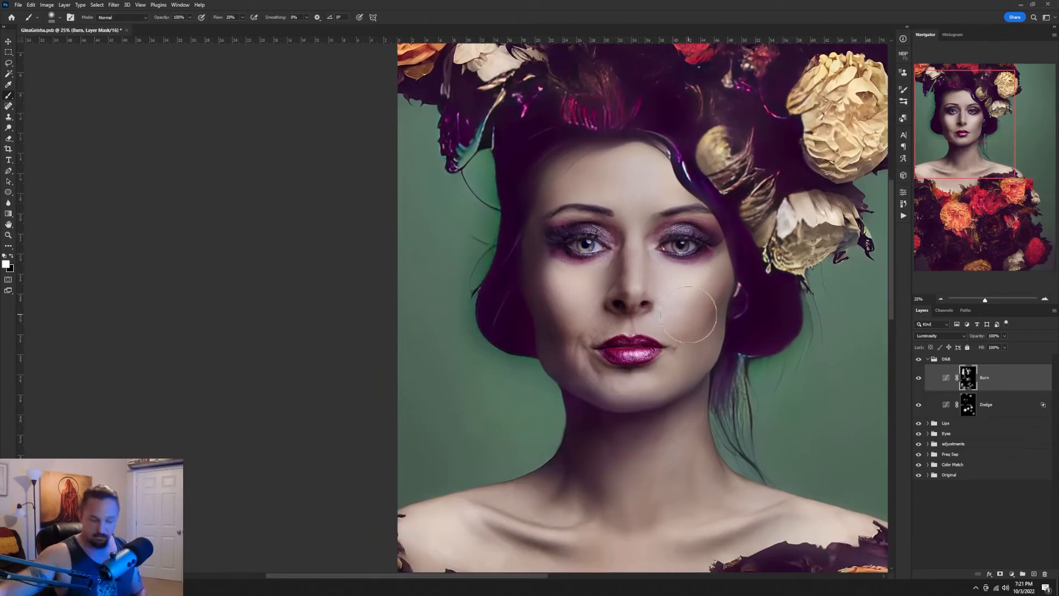
Split the white Blend If slider for the underlying layer on the Burn layer, moving one half far toward the shadows.
{"action": "double_click", "coordinate": [1014, 378]}
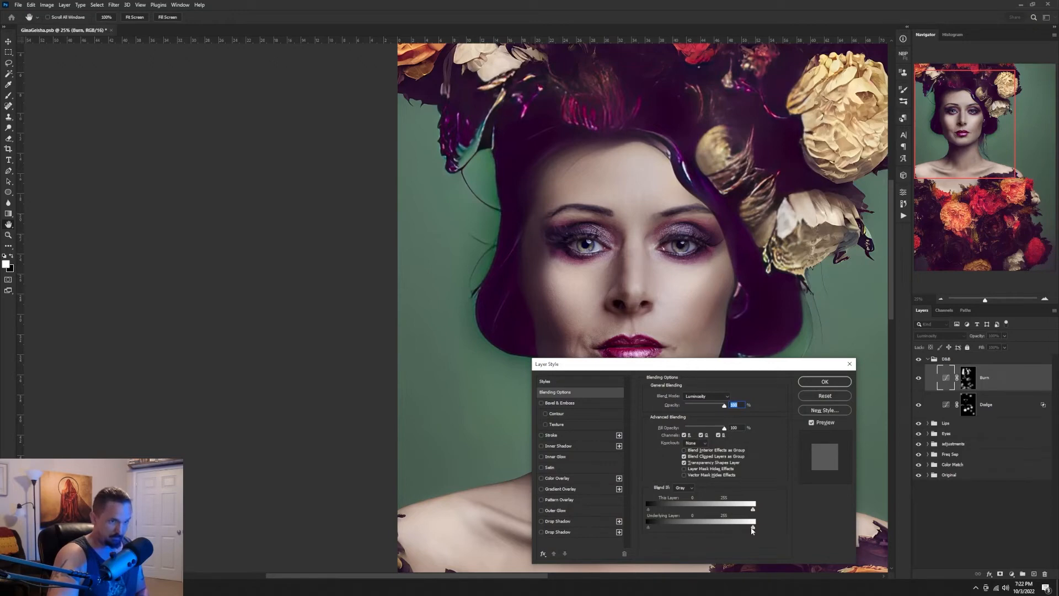
{"action": "left_click_drag", "start_coordinate": [752, 530], "coordinate": [685, 526]}
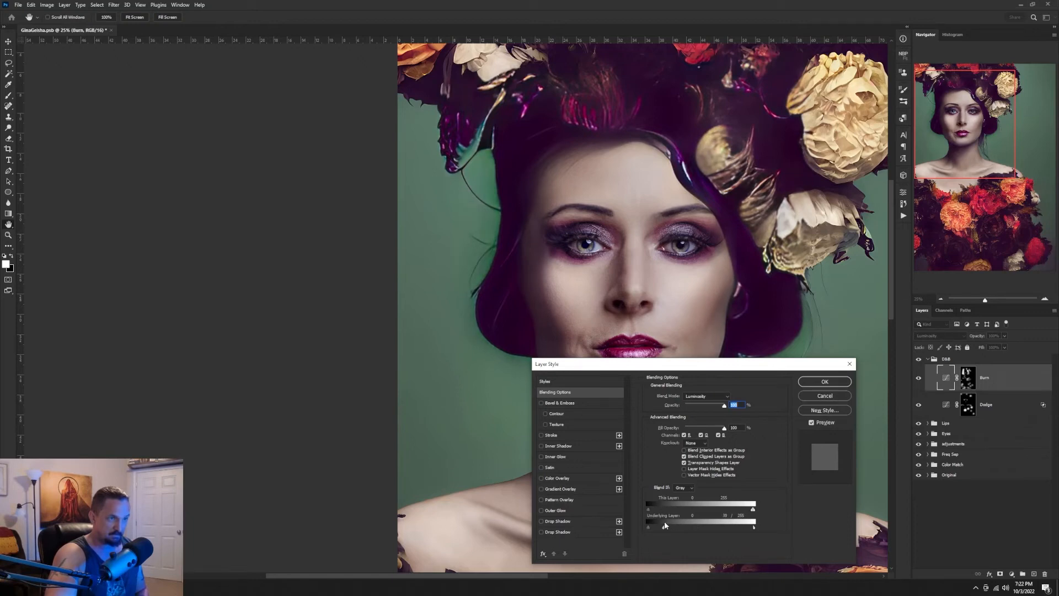
{"action": "left_click", "coordinate": [824, 383]}
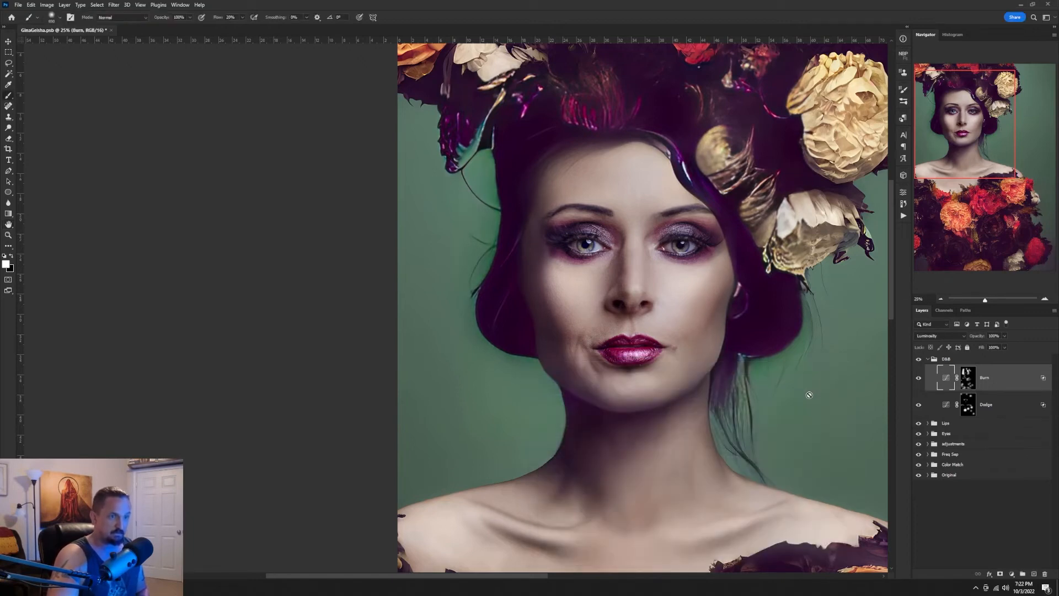
{"action": "key", "text": "ctrl+0"}
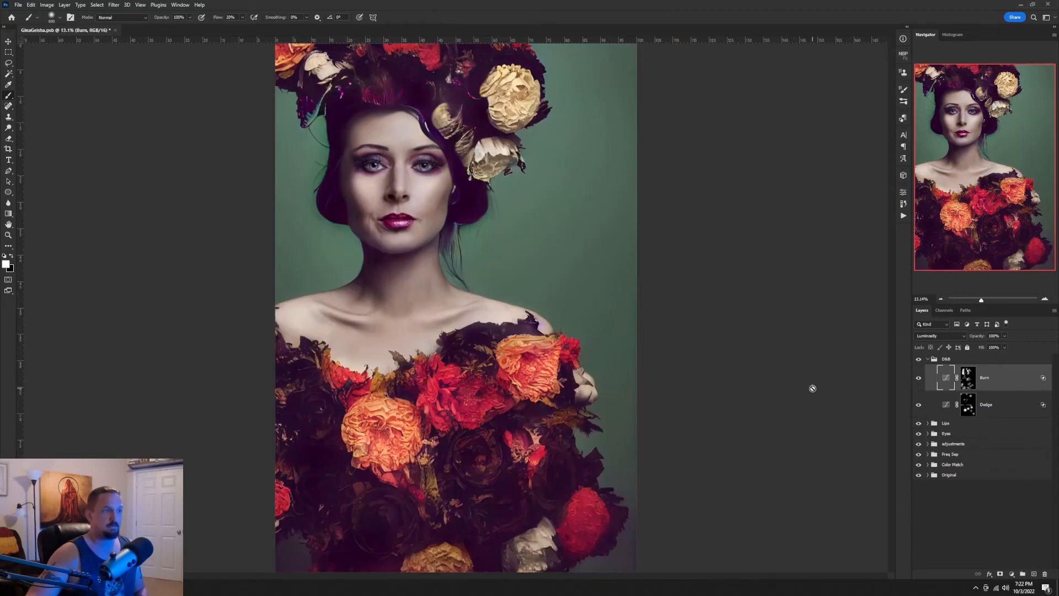
Collapse the D&B group and delete the stamped layer beneath the Exposure X6 layer.
{"action": "left_click", "coordinate": [928, 358]}
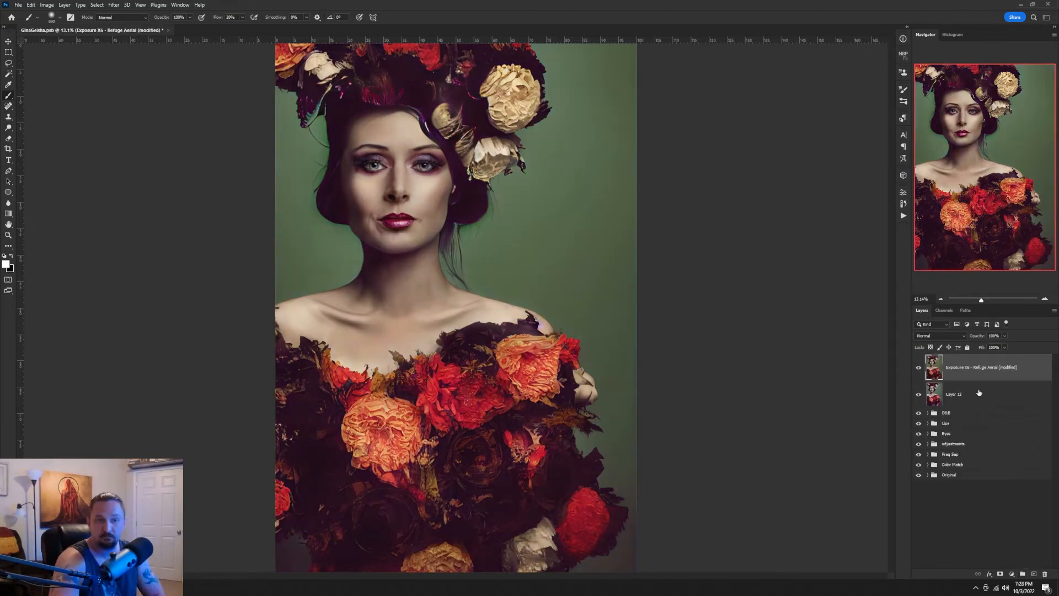
{"action": "left_click", "coordinate": [977, 395]}
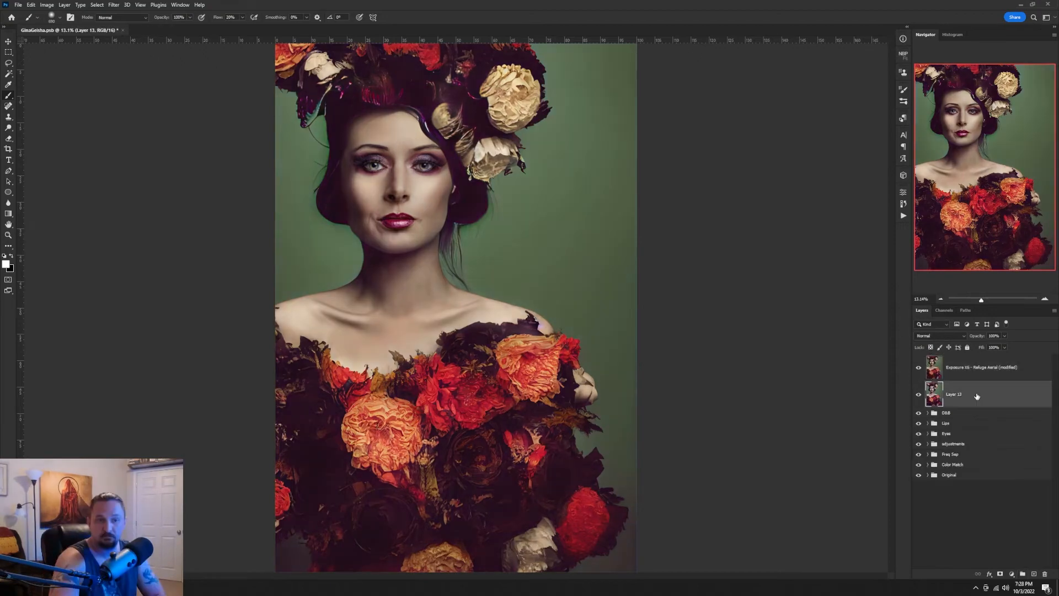
{"action": "left_click_drag", "start_coordinate": [971, 399], "coordinate": [1045, 573]}
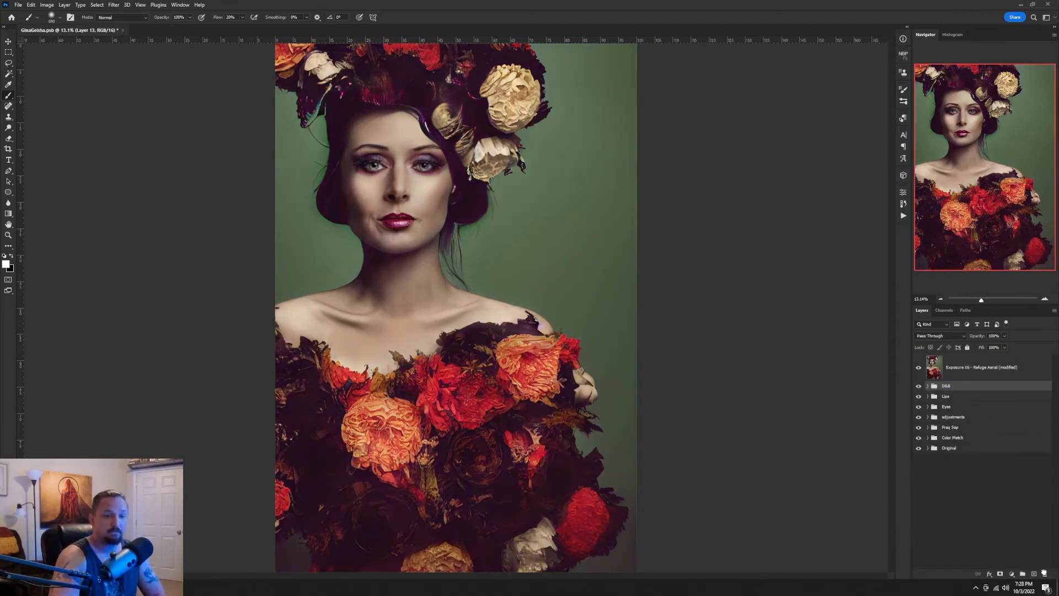
Put the Exposure X6 layer into its own group named X6 and collapse the group.
{"action": "left_click", "coordinate": [959, 368]}
{"action": "key", "text": "ctrl+g"}
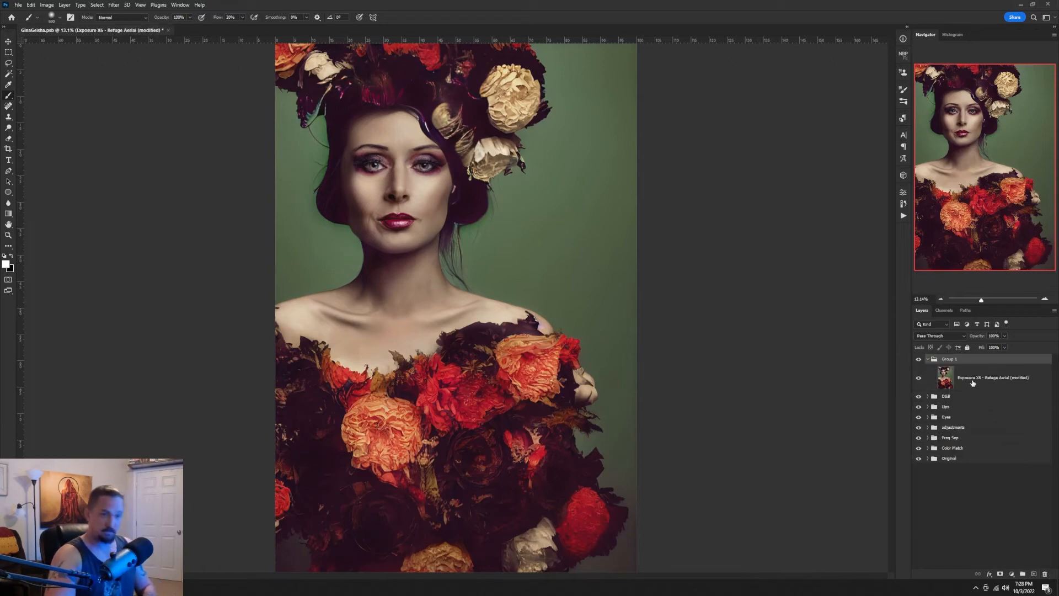
{"action": "double_click", "coordinate": [951, 360]}
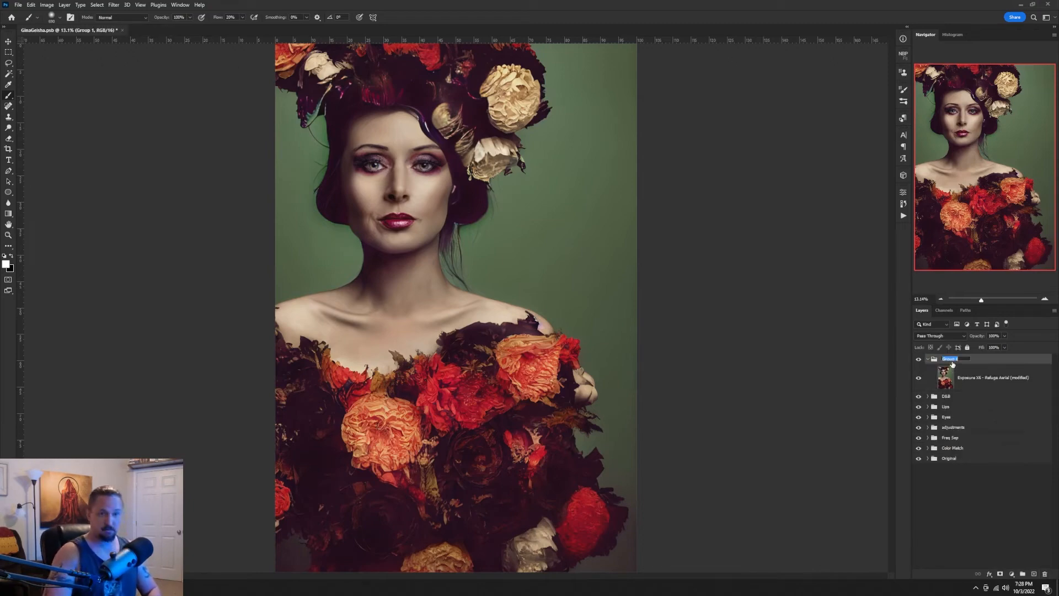
{"action": "type", "text": "X6"}
{"action": "key", "text": "Return"}
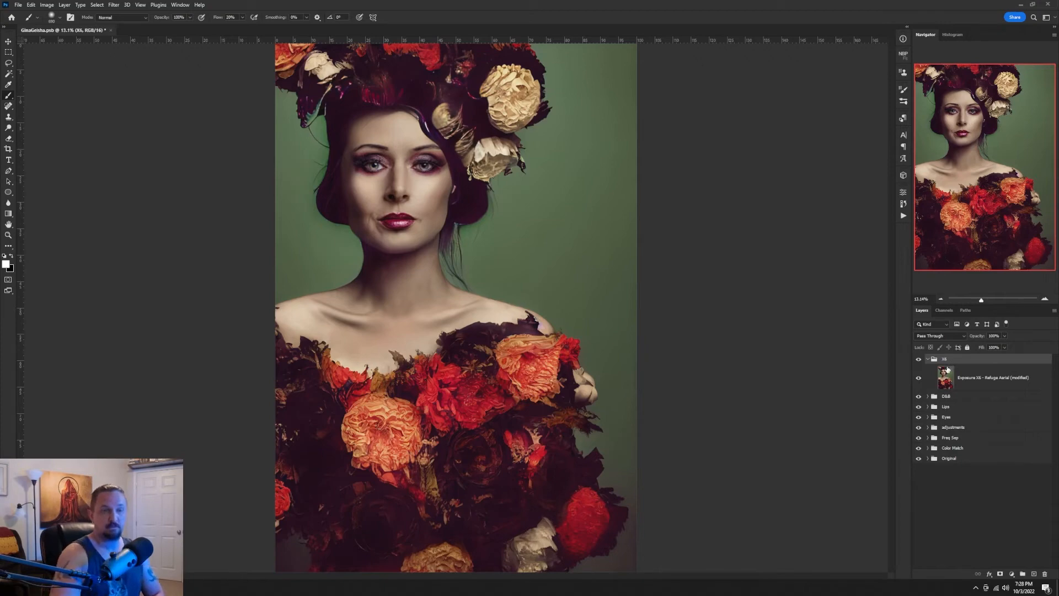
{"action": "left_click", "coordinate": [929, 360]}
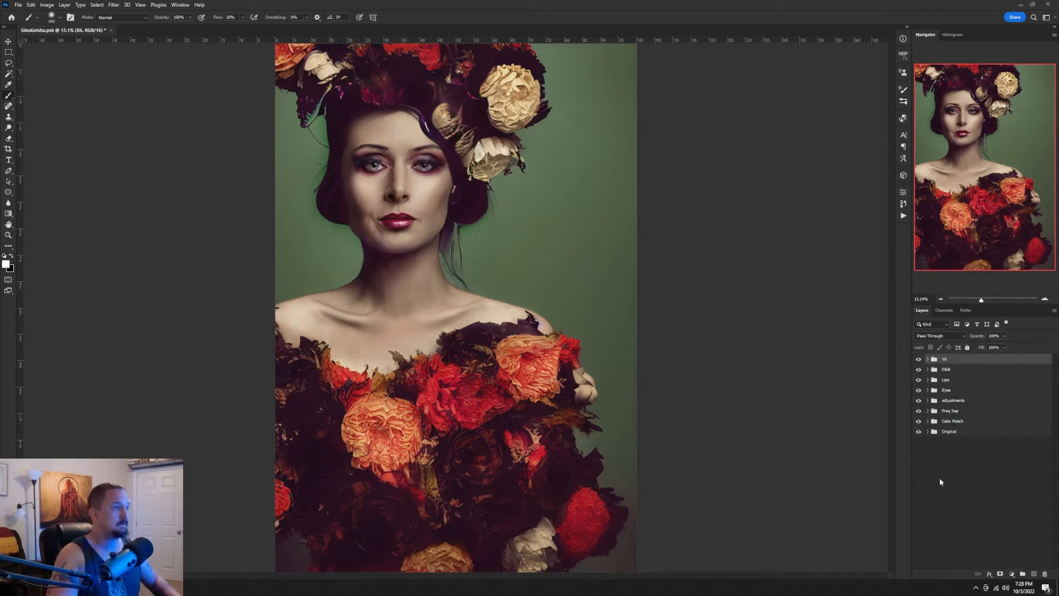
Compare the portrait with the X6 group hidden and shown, and reduce the group's opacity to 64%.
{"action": "left_click", "coordinate": [919, 359]}
{"action": "left_click", "coordinate": [919, 359]}
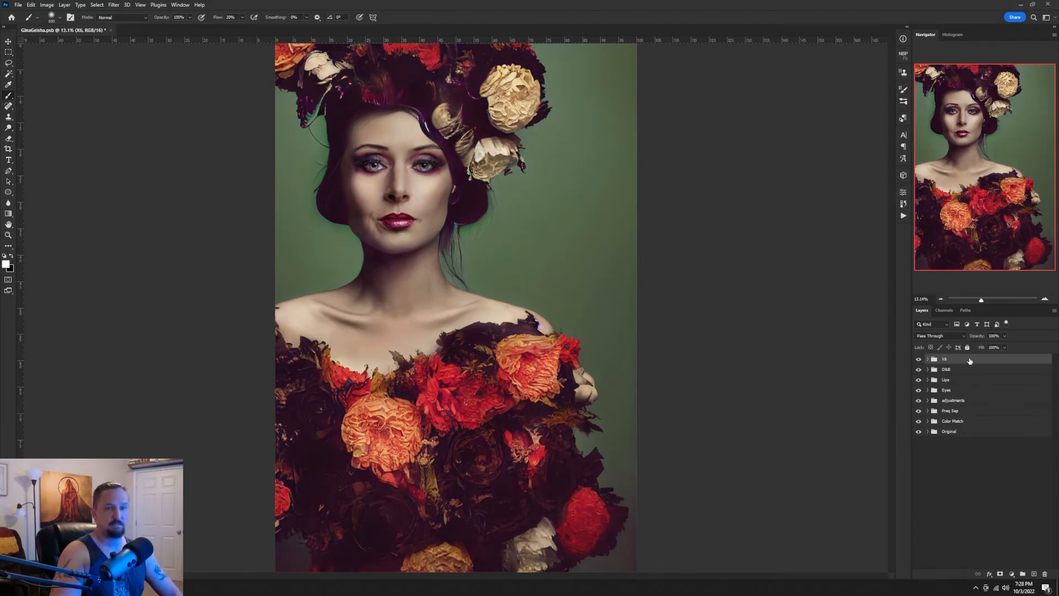
{"action": "left_click_drag", "start_coordinate": [977, 335], "coordinate": [973, 337]}
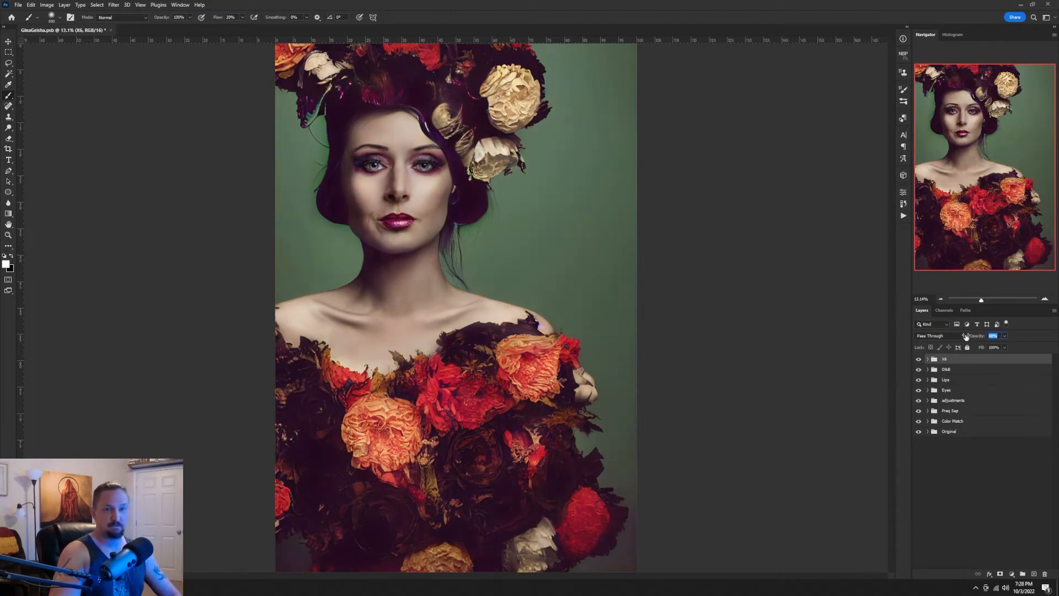
{"action": "left_click", "coordinate": [918, 359]}
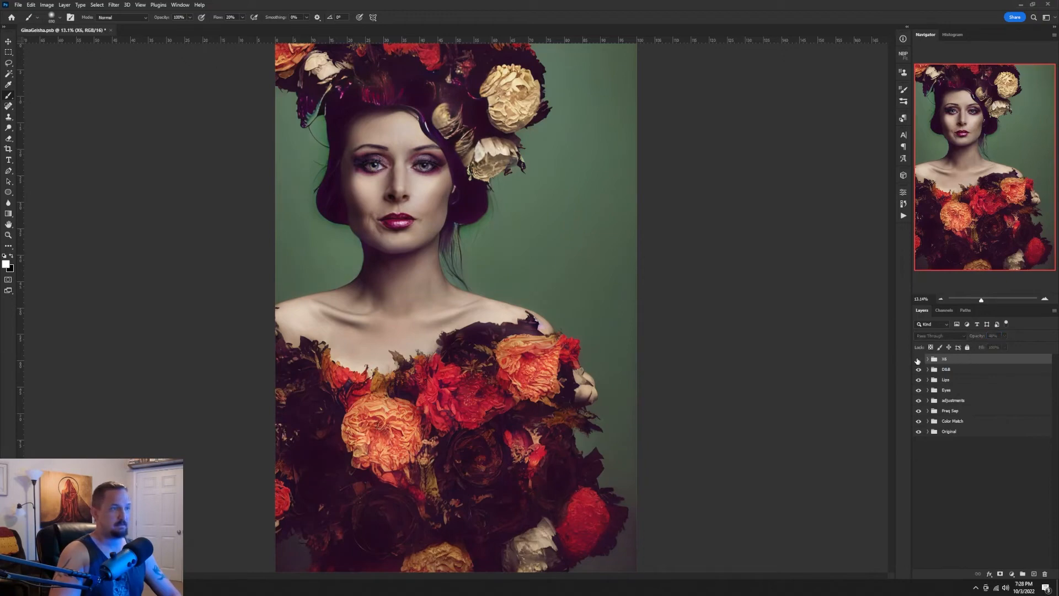
{"action": "left_click", "coordinate": [919, 360]}
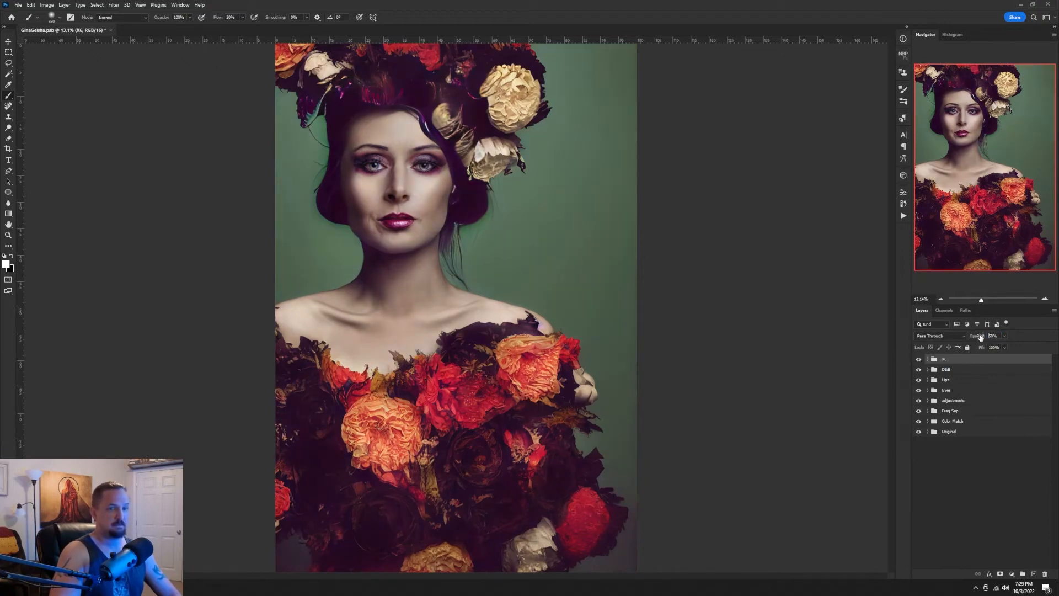
{"action": "left_click_drag", "start_coordinate": [981, 337], "coordinate": [988, 337]}
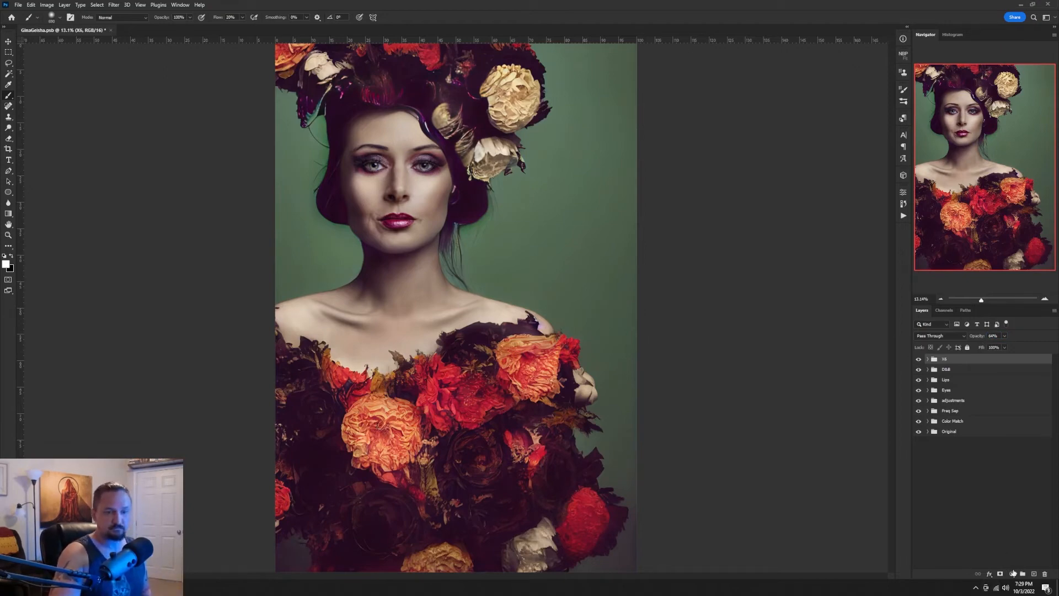
Play the Spotlights action from the Jay's Stuff set.
{"action": "left_click", "coordinate": [904, 217]}
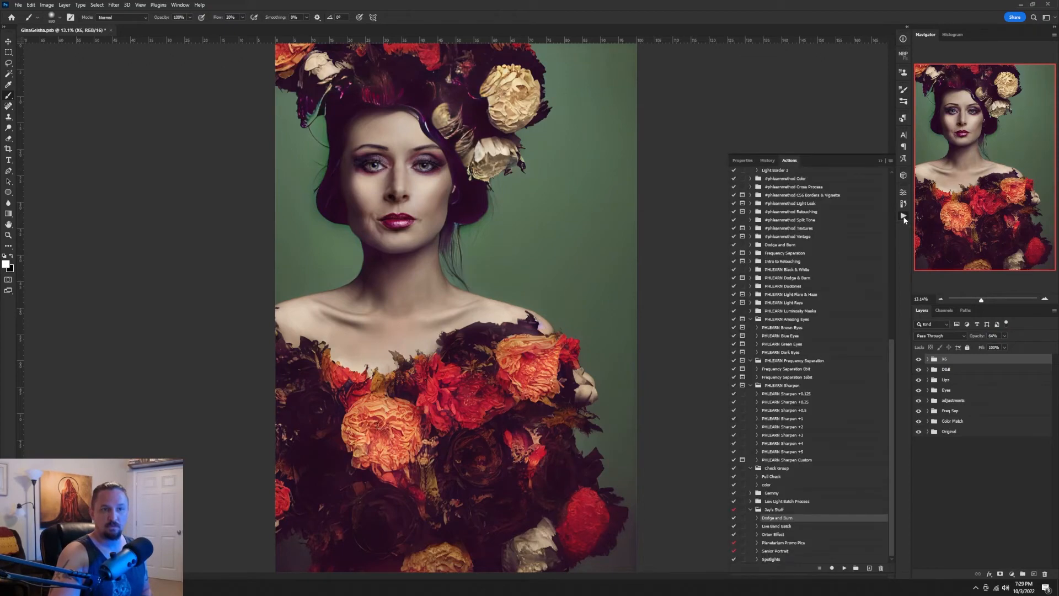
{"action": "left_click", "coordinate": [773, 560]}
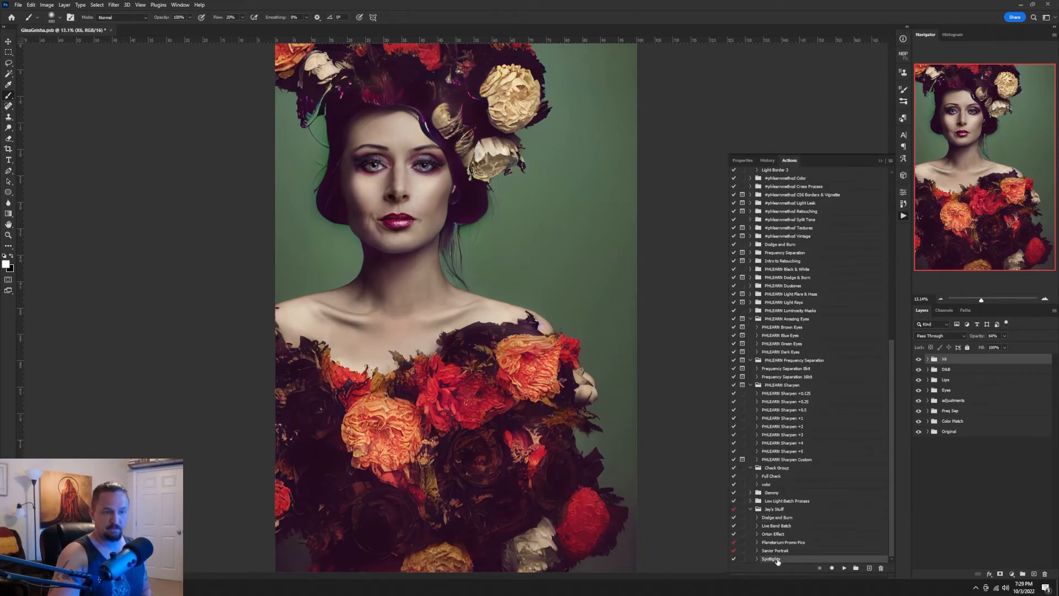
{"action": "left_click", "coordinate": [844, 569]}
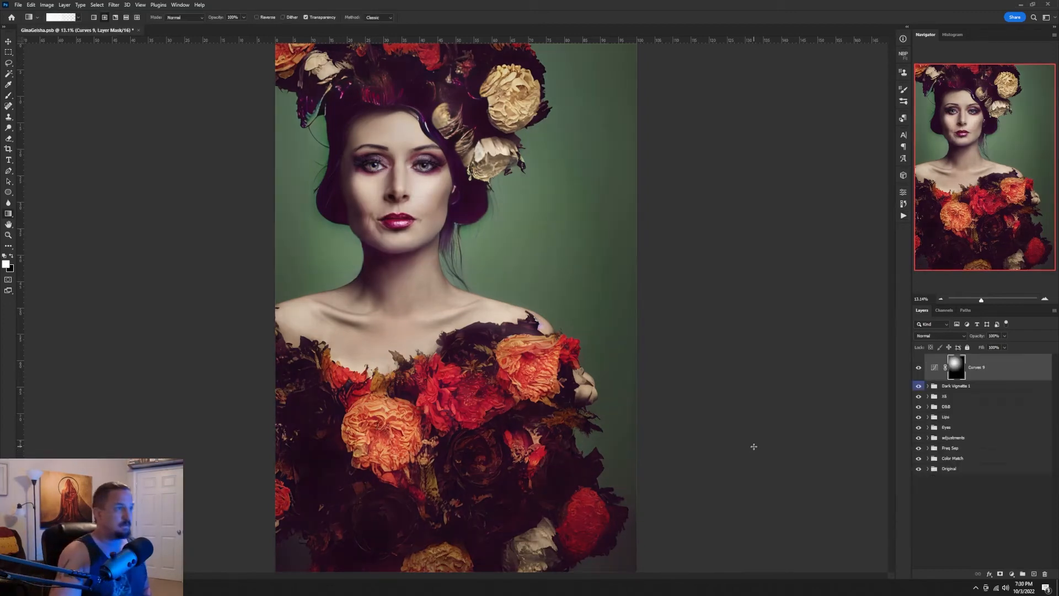
Replace the spotlight Curves layer above Dark Vignette 1 with a new Curves adjustment that lifts the midtones slightly.
{"action": "double_click", "coordinate": [934, 366]}
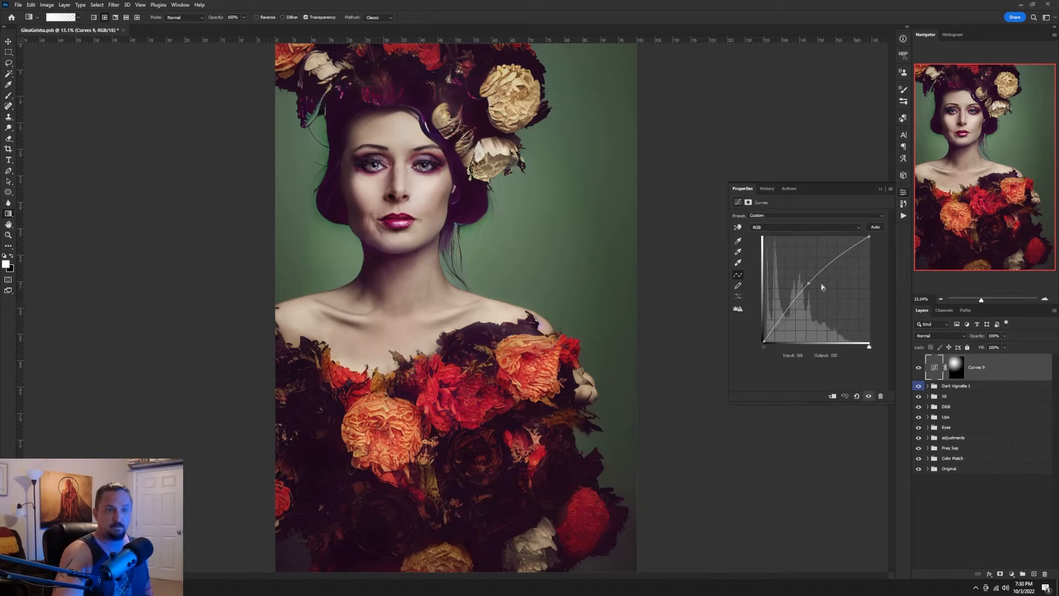
{"action": "left_click_drag", "start_coordinate": [999, 382], "coordinate": [1047, 574]}
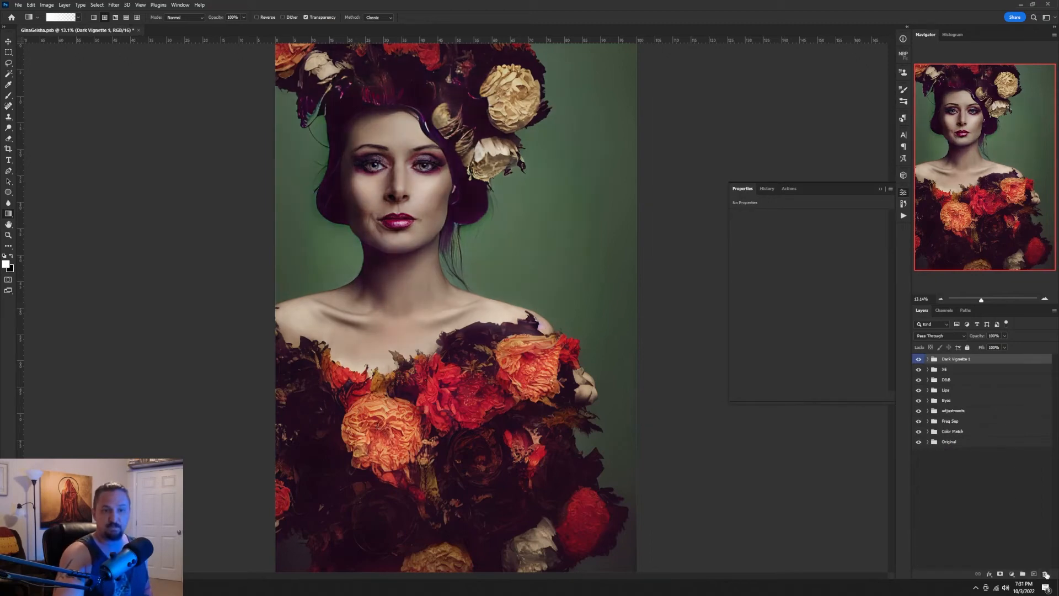
{"action": "left_click", "coordinate": [1011, 574]}
{"action": "left_click", "coordinate": [1009, 466]}
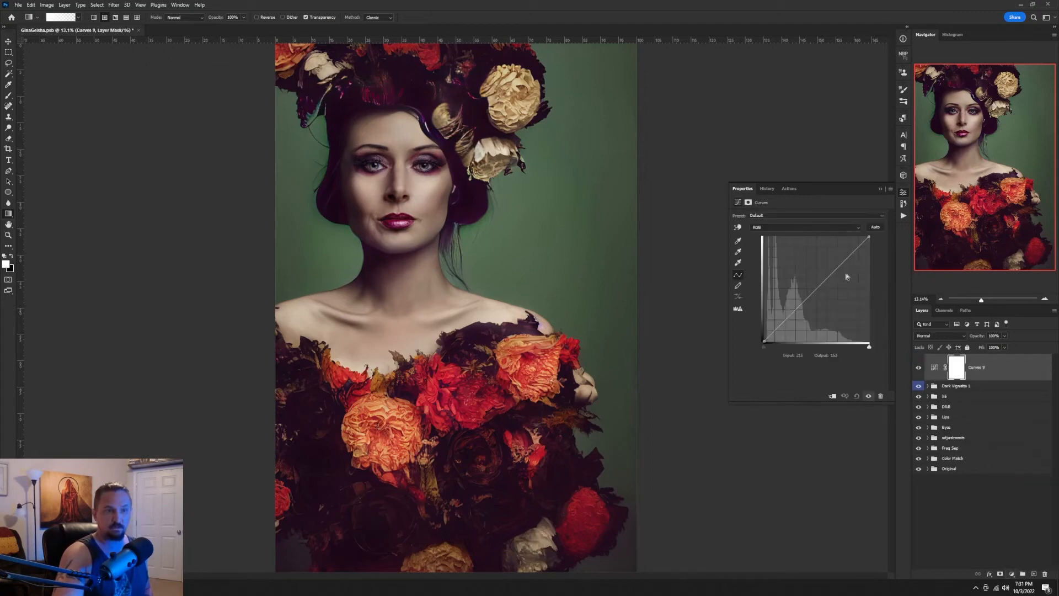
{"action": "left_click_drag", "start_coordinate": [820, 286], "coordinate": [815, 283]}
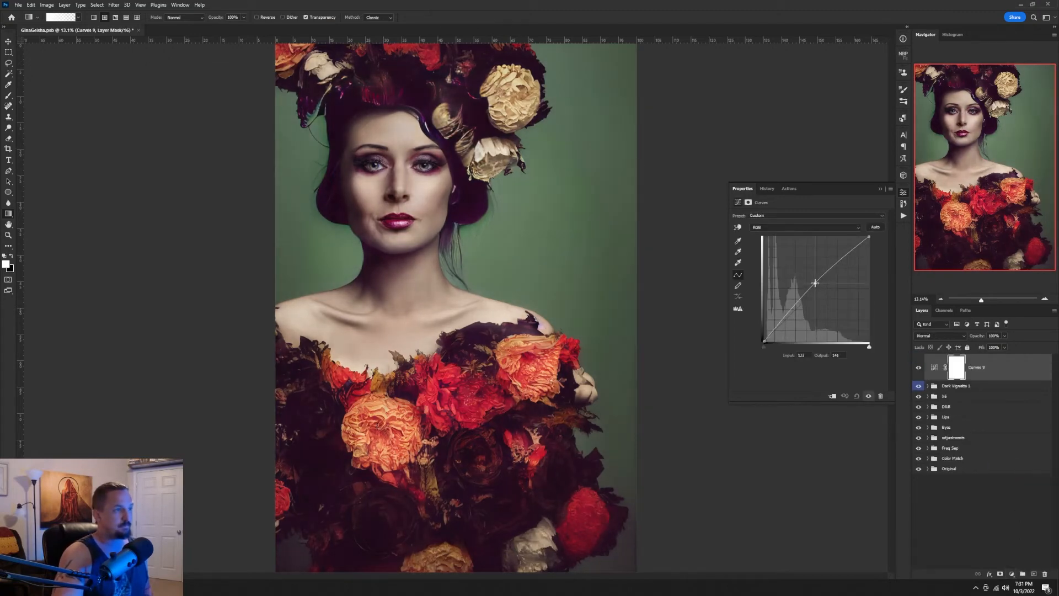
Invert the new Curves mask to black and draw a white radial gradient on it from the face down to the dress flowers.
{"action": "left_click", "coordinate": [882, 190]}
{"action": "key", "text": "ctrl+i"}
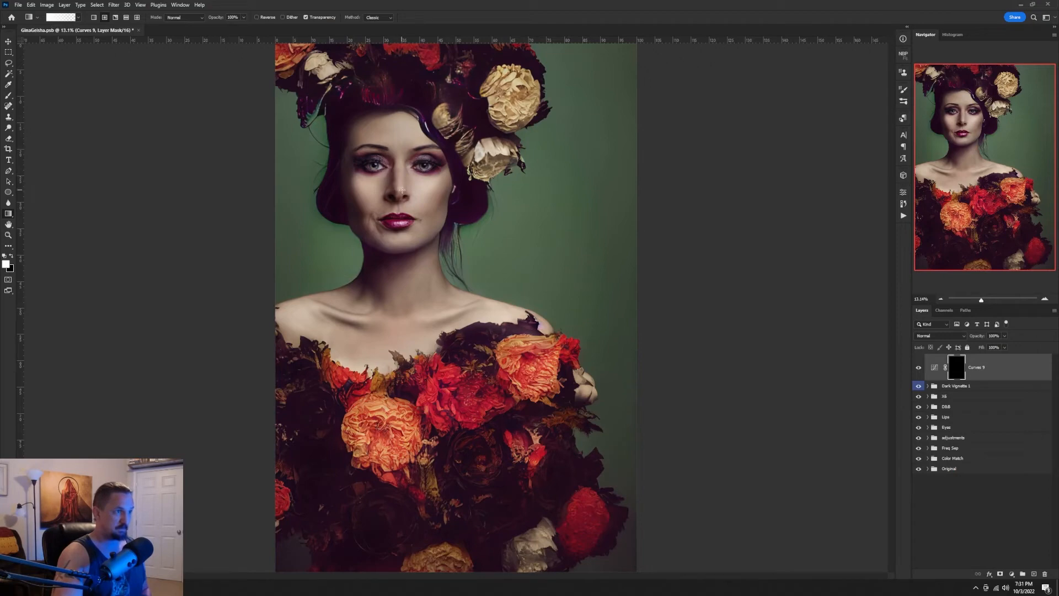
{"action": "left_click_drag", "start_coordinate": [402, 190], "coordinate": [400, 405]}
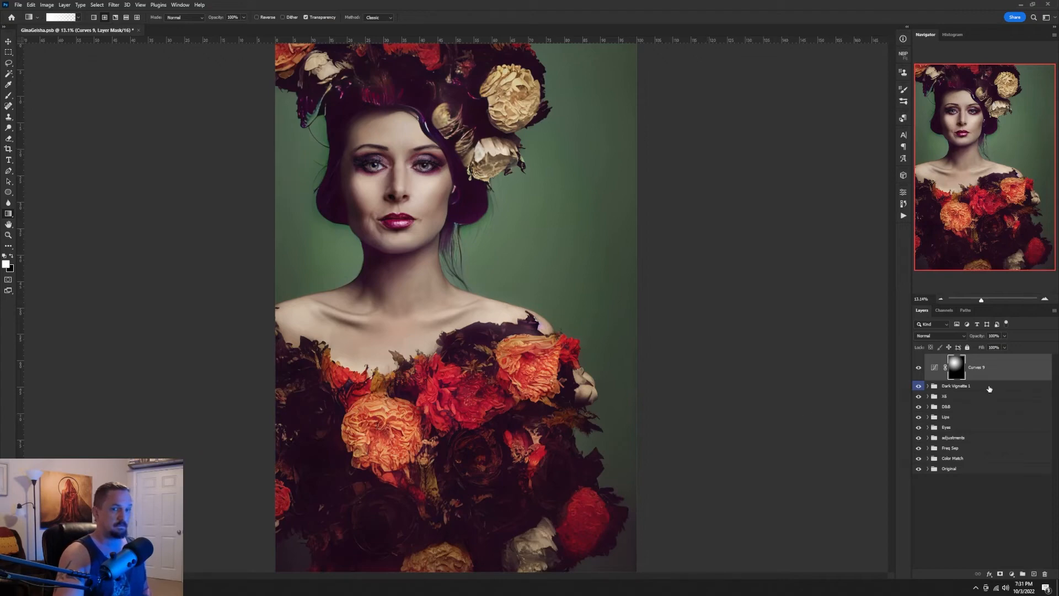
Group the spotlight Curves layer with Dark Vignette 1 and name the group Lights.
{"action": "left_click", "coordinate": [957, 386], "text": "shift"}
{"action": "key", "text": "ctrl+g"}
{"action": "double_click", "coordinate": [949, 359]}
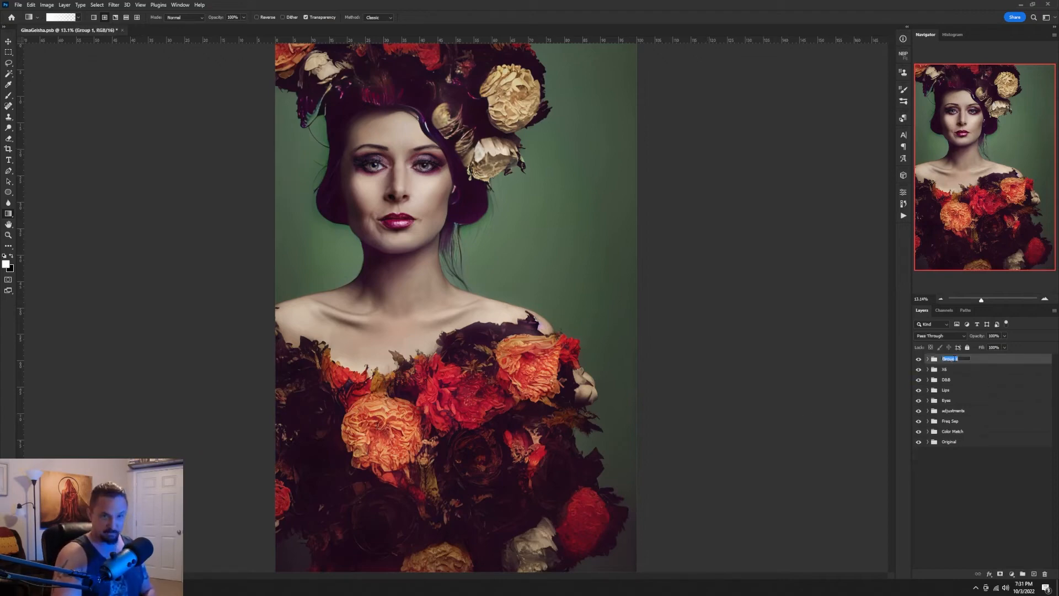
{"action": "type", "text": "Lights"}
{"action": "key", "text": "Return"}
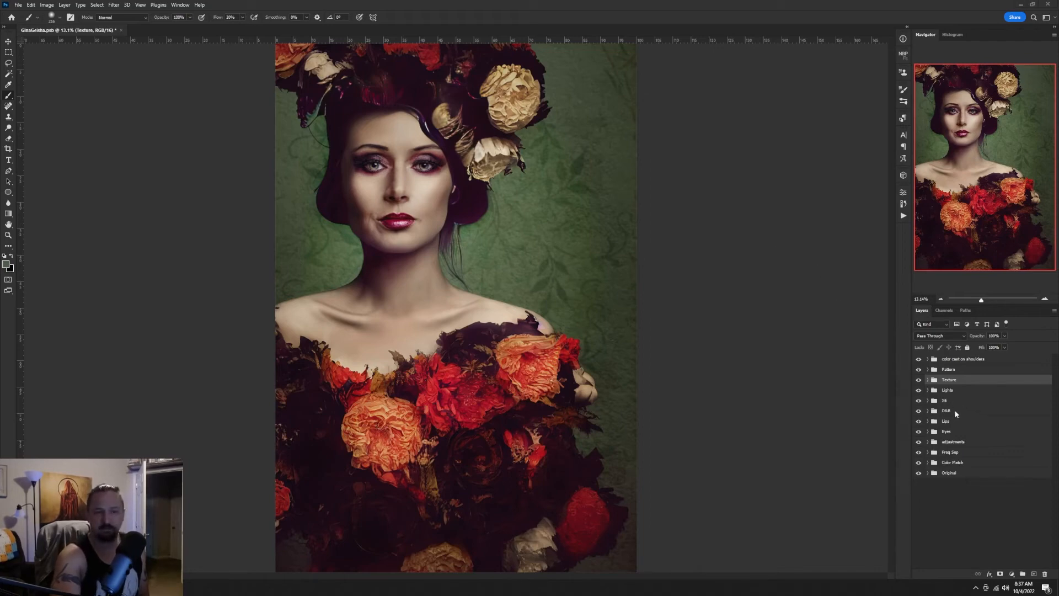
Review the contents of the Lights group, and hide the Pattern and color cast on shoulders groups.
{"action": "left_click", "coordinate": [929, 391]}
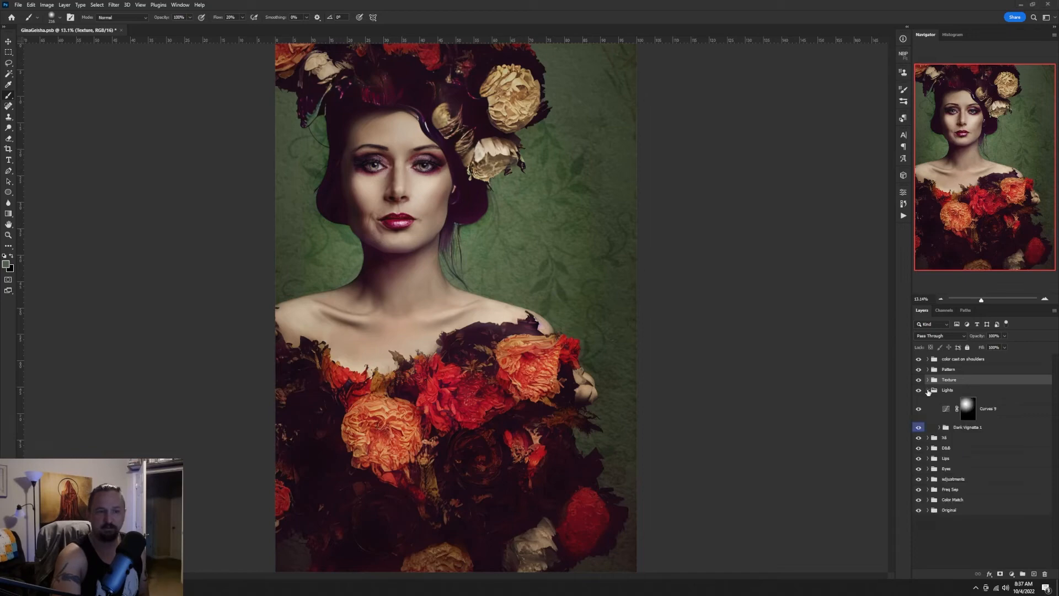
{"action": "left_click", "coordinate": [929, 390]}
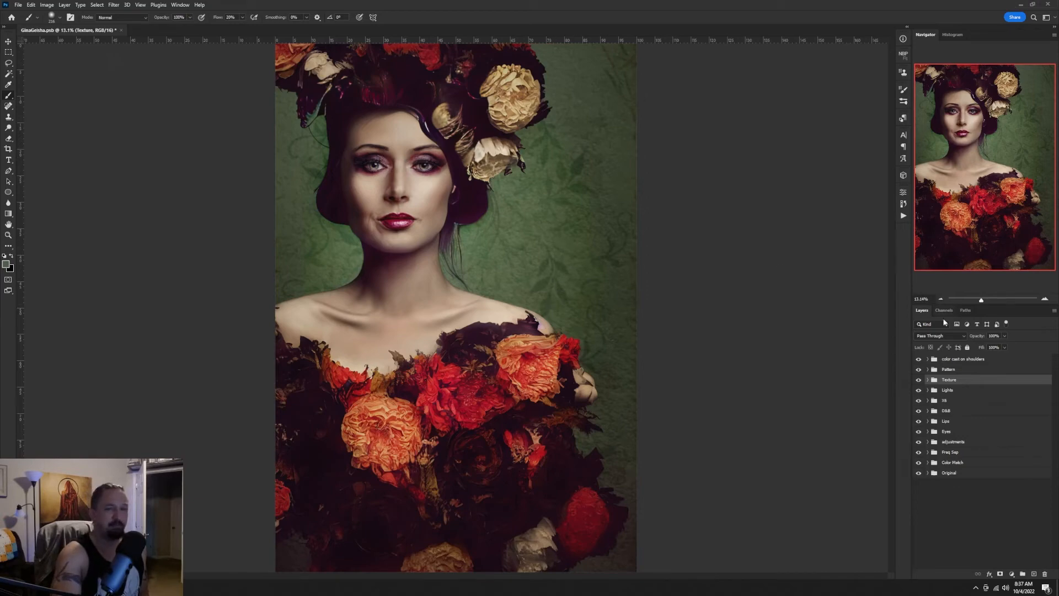
{"action": "left_click", "coordinate": [919, 370]}
{"action": "left_click", "coordinate": [919, 359]}
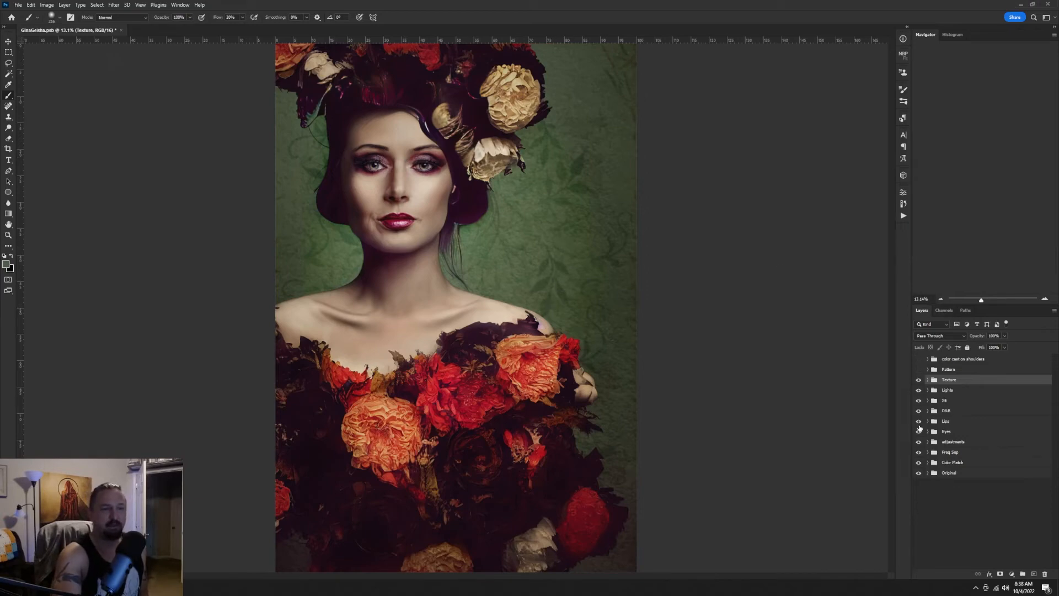
Inspect the layer mask of the shaden_home_texture_10 layer inside the Texture group.
{"action": "left_click", "coordinate": [928, 380]}
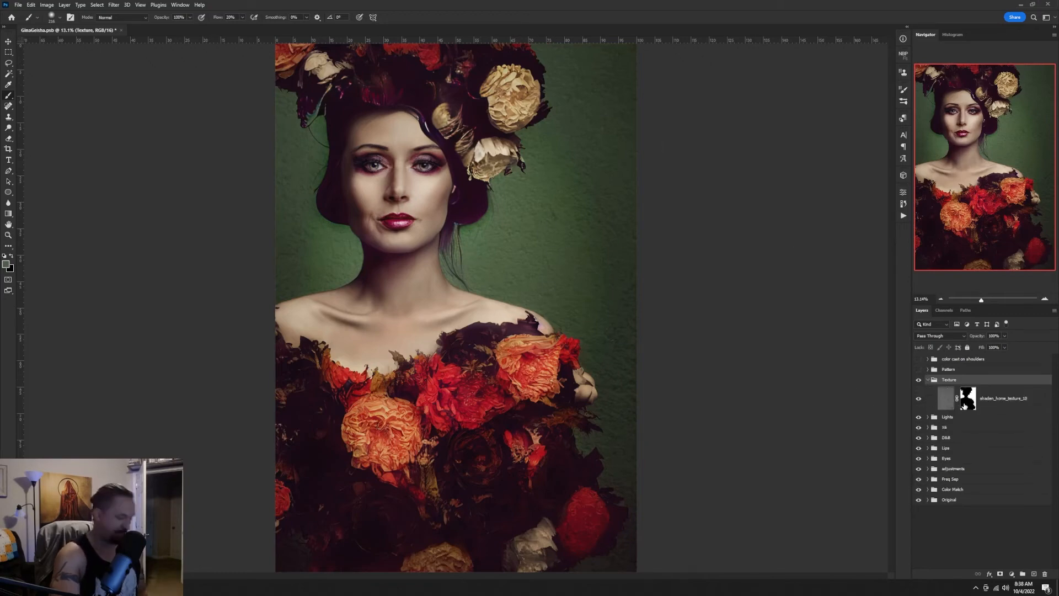
{"action": "left_click", "coordinate": [967, 403], "text": "alt"}
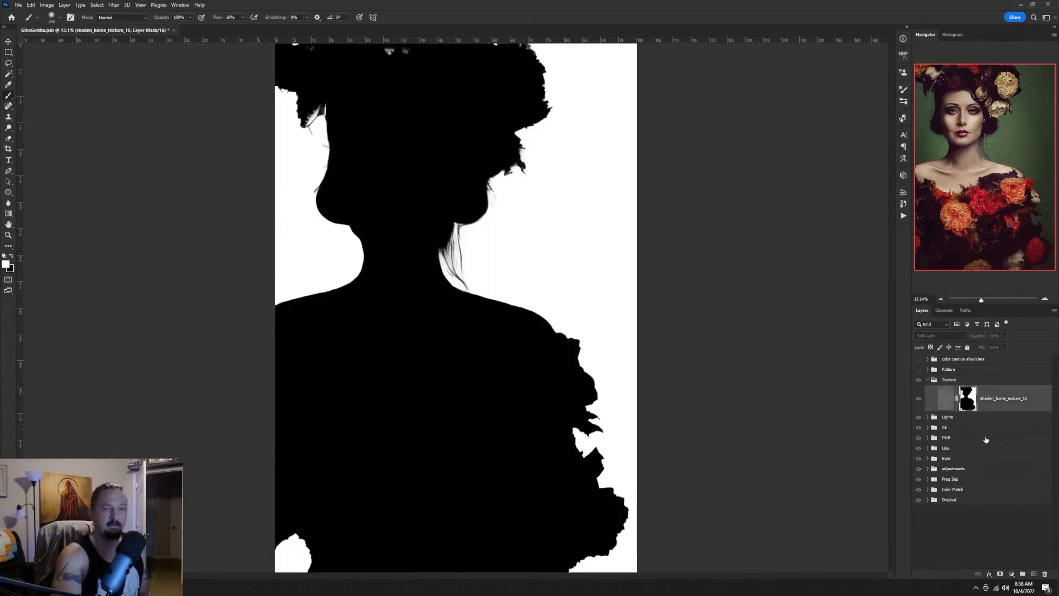
{"action": "left_click", "coordinate": [969, 405], "text": "alt"}
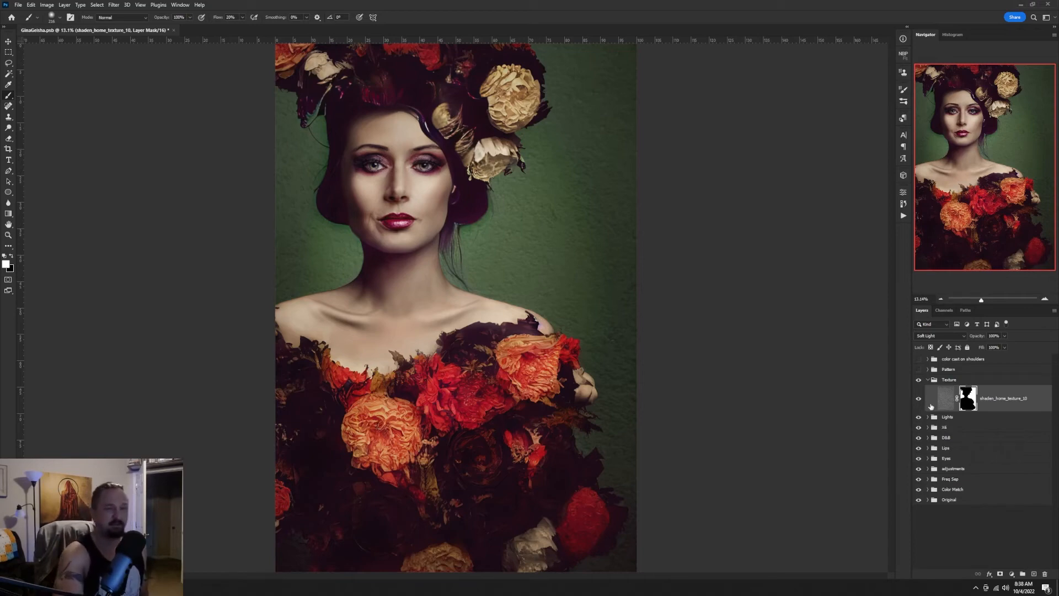
Compare the background with the Texture group hidden and shown, and make the Pattern group visible again.
{"action": "left_click", "coordinate": [919, 380]}
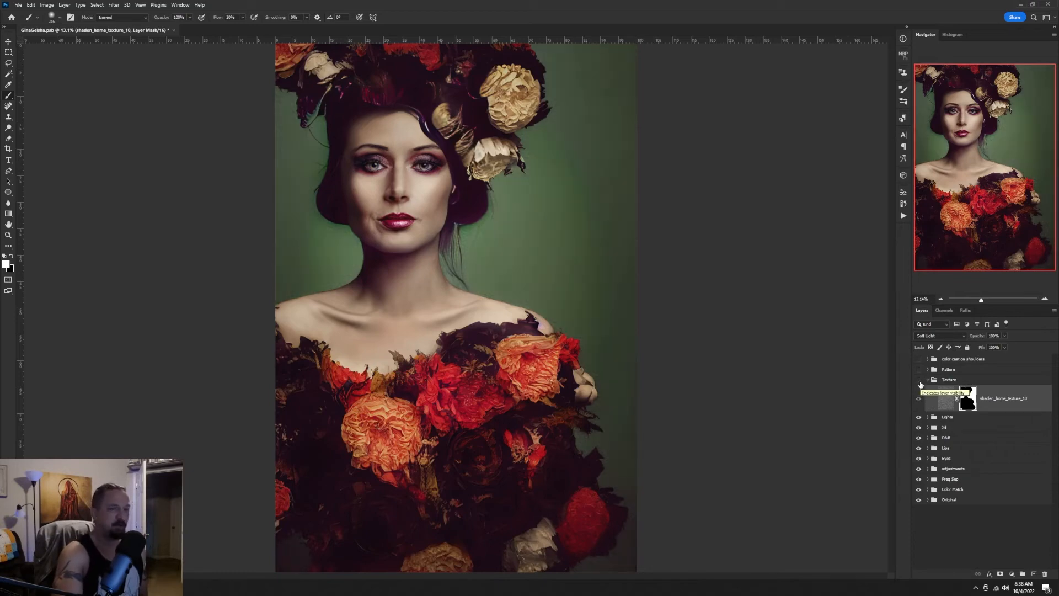
{"action": "left_click", "coordinate": [919, 380]}
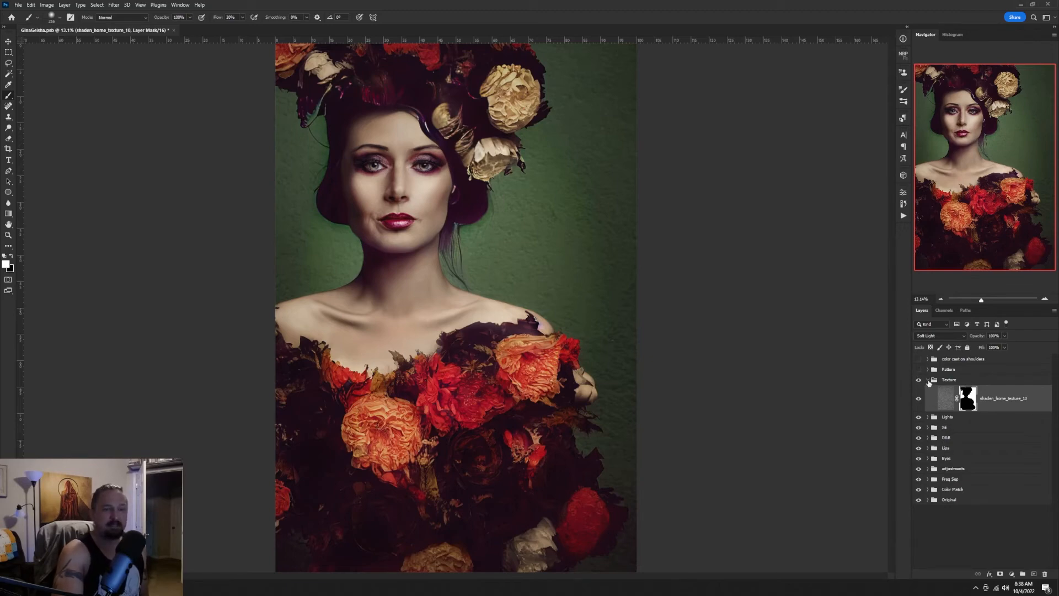
{"action": "left_click", "coordinate": [928, 380]}
{"action": "left_click", "coordinate": [919, 371]}
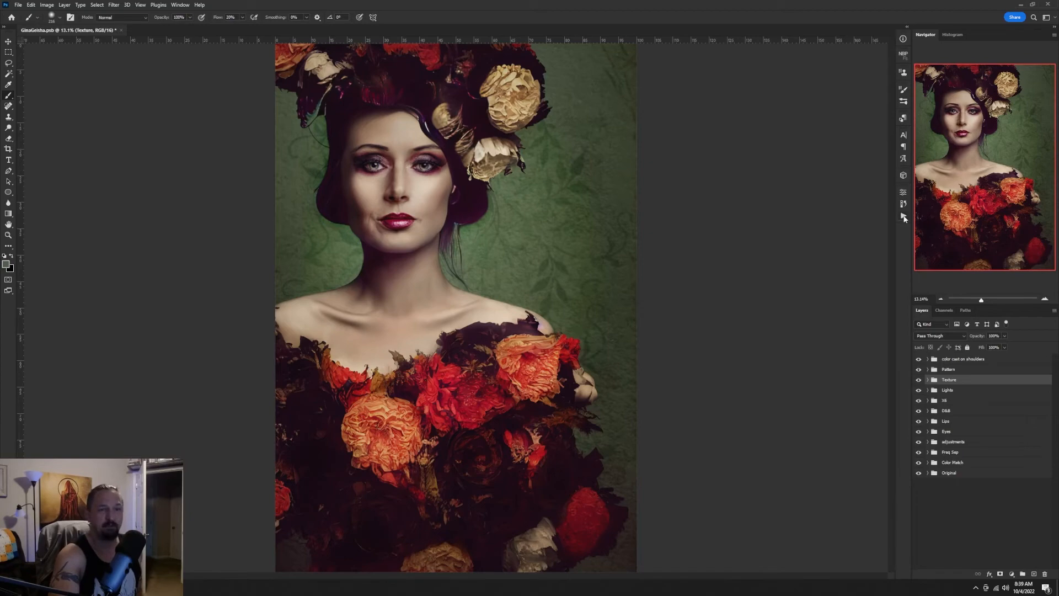
Stamp all visible layers into a new layer above the color cast on shoulders group.
{"action": "left_click", "coordinate": [960, 362]}
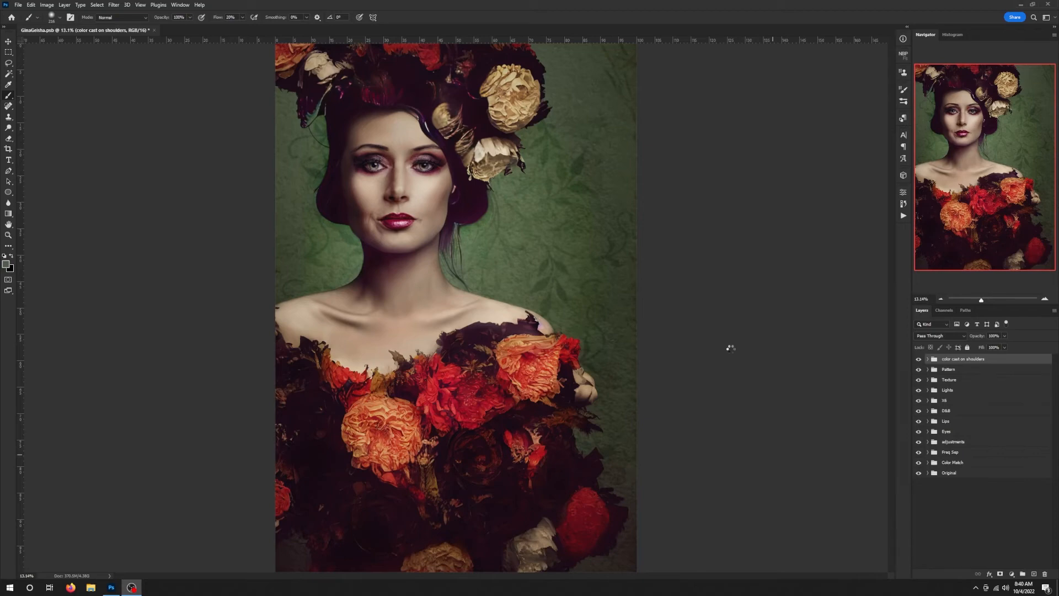
{"action": "key", "text": "ctrl+shift+alt+n"}
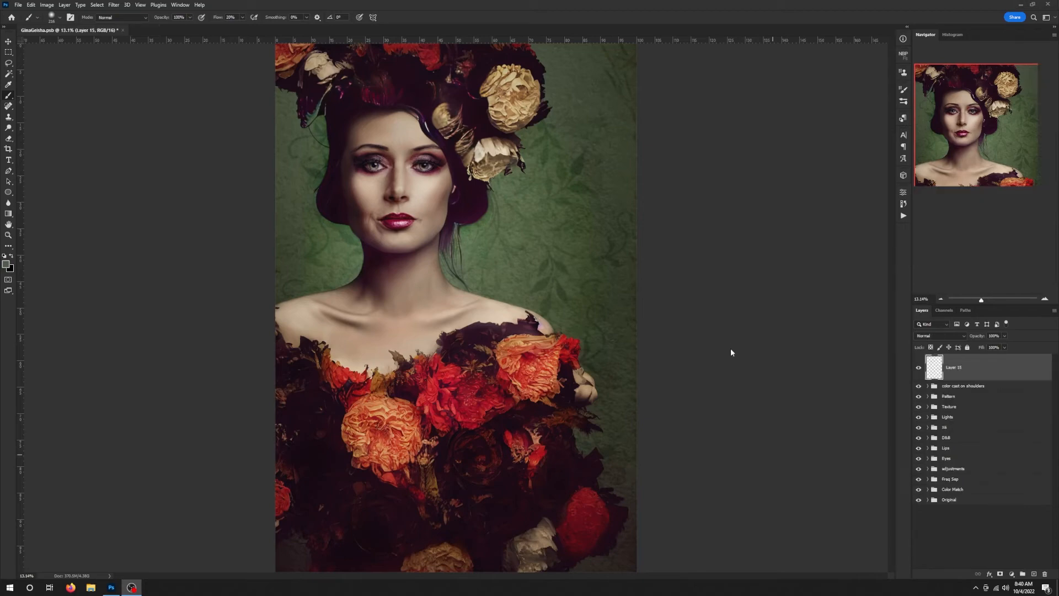
{"action": "key", "text": "ctrl+shift+alt+e"}
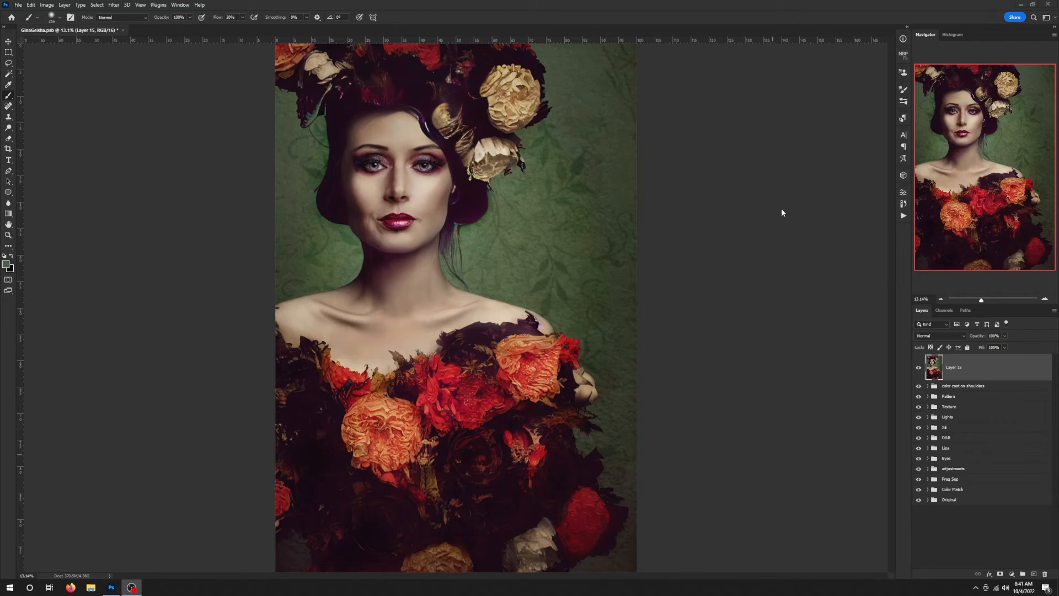
Duplicate the stamped Layer 15 into a new document and bring that document to the front.
{"action": "right_click", "coordinate": [1011, 368]}
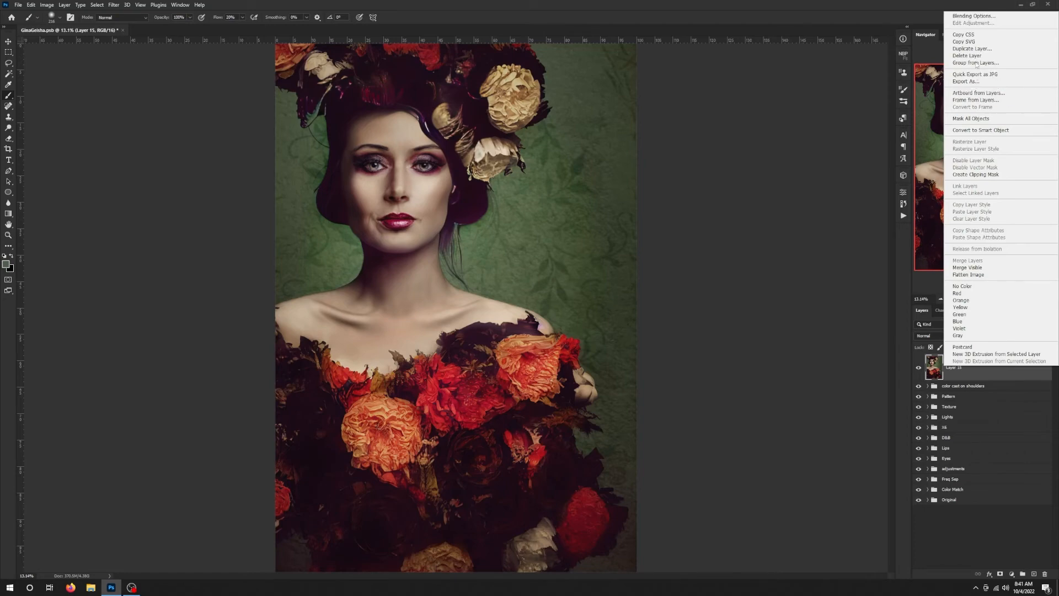
{"action": "left_click", "coordinate": [972, 49]}
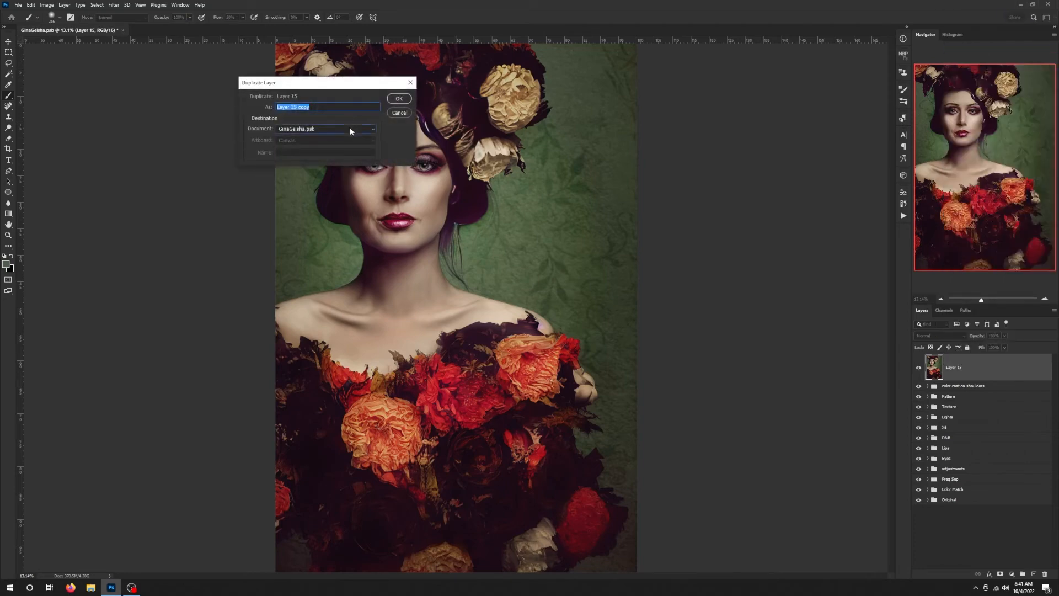
{"action": "left_click", "coordinate": [350, 130]}
{"action": "left_click", "coordinate": [342, 144]}
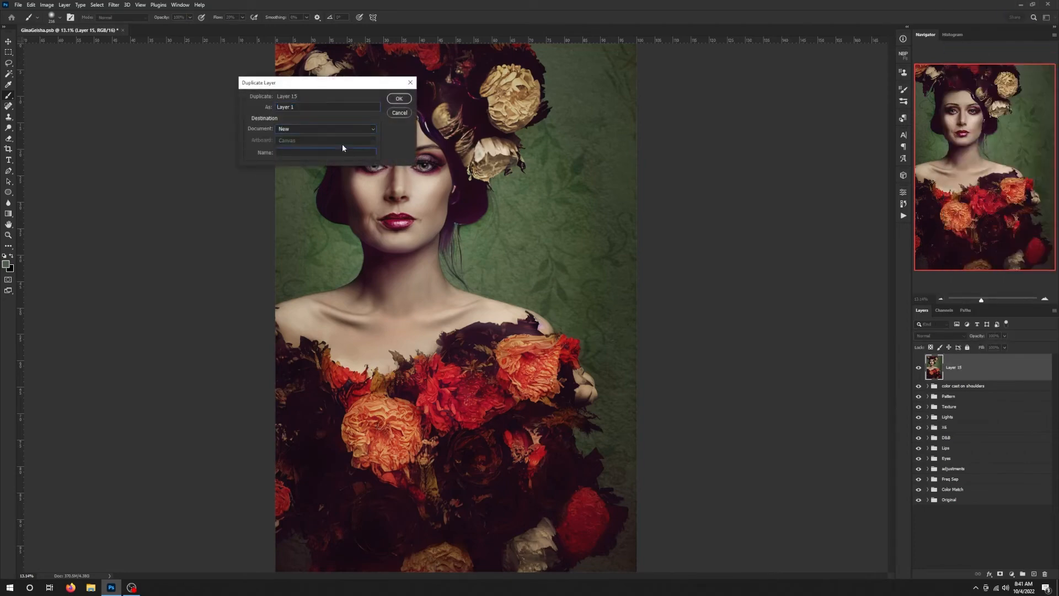
{"action": "left_click", "coordinate": [393, 99]}
{"action": "left_click", "coordinate": [174, 31]}
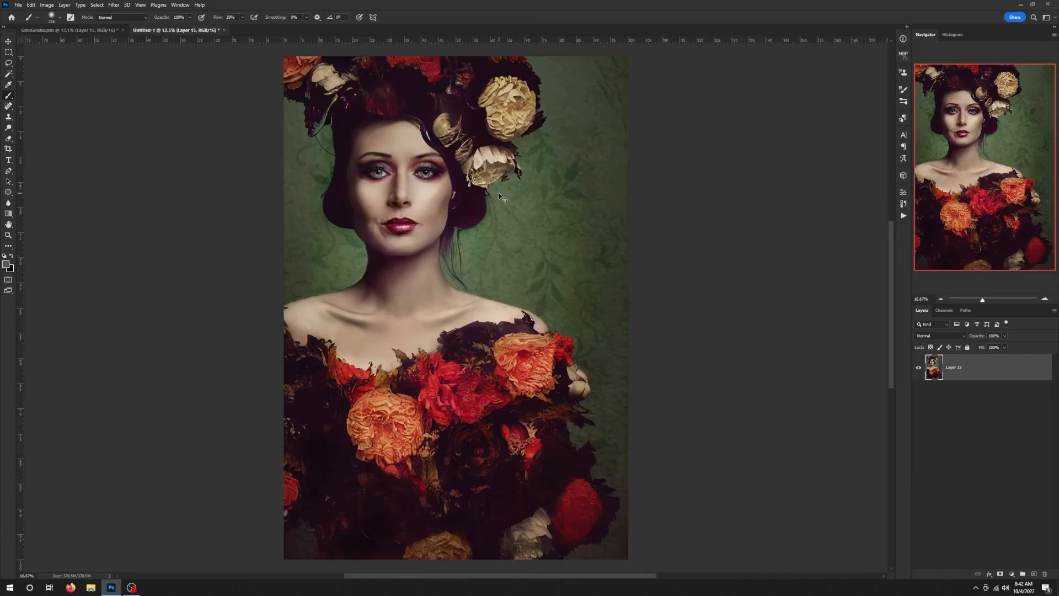
Examine the neck, hair strands and shoulder of the duplicated portrait at up to 100% magnification.
{"action": "key", "text": "ctrl+plus"}
{"action": "key", "text": "ctrl+plus"}
{"action": "key", "text": "ctrl+plus"}
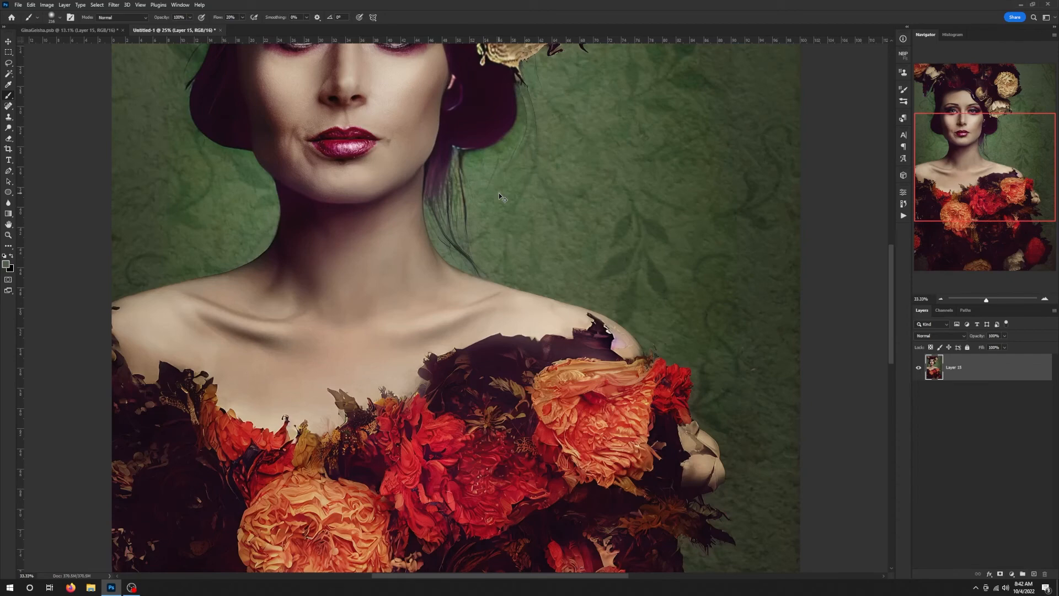
{"action": "key", "text": "ctrl+plus"}
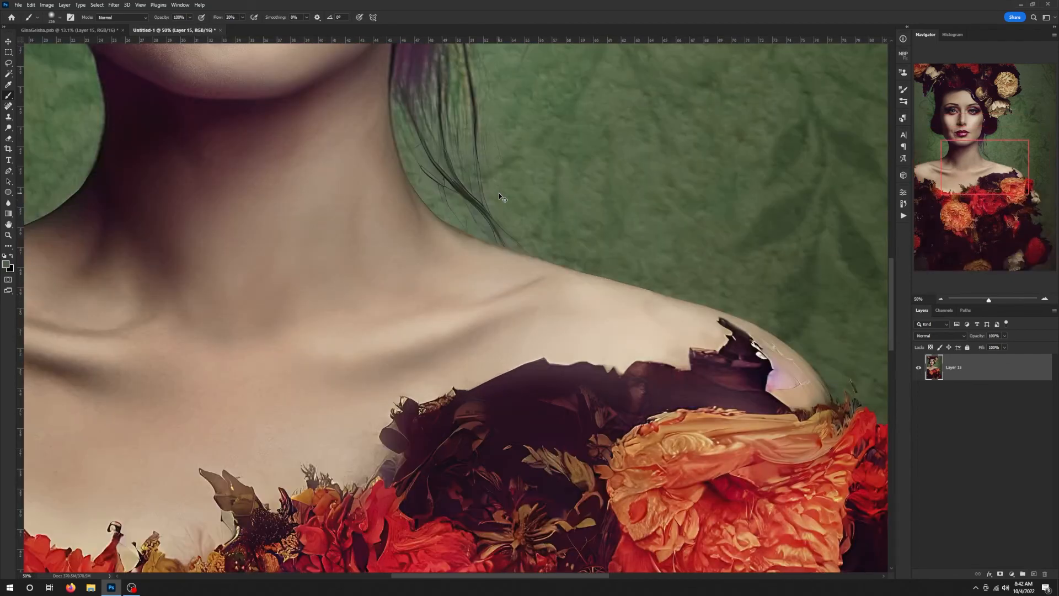
{"action": "key", "text": "ctrl+plus"}
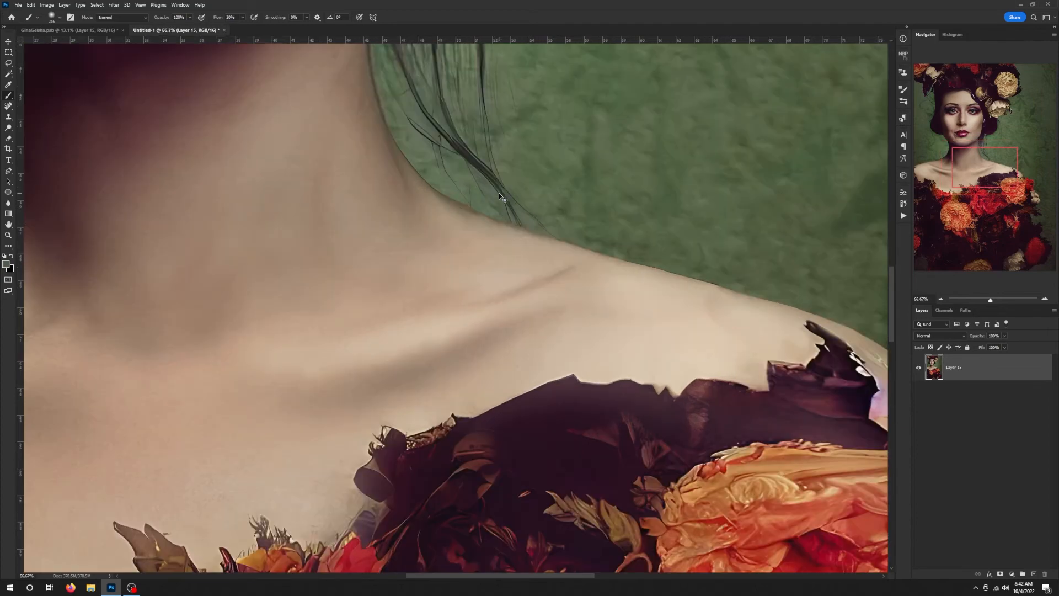
{"action": "key", "text": "ctrl+plus"}
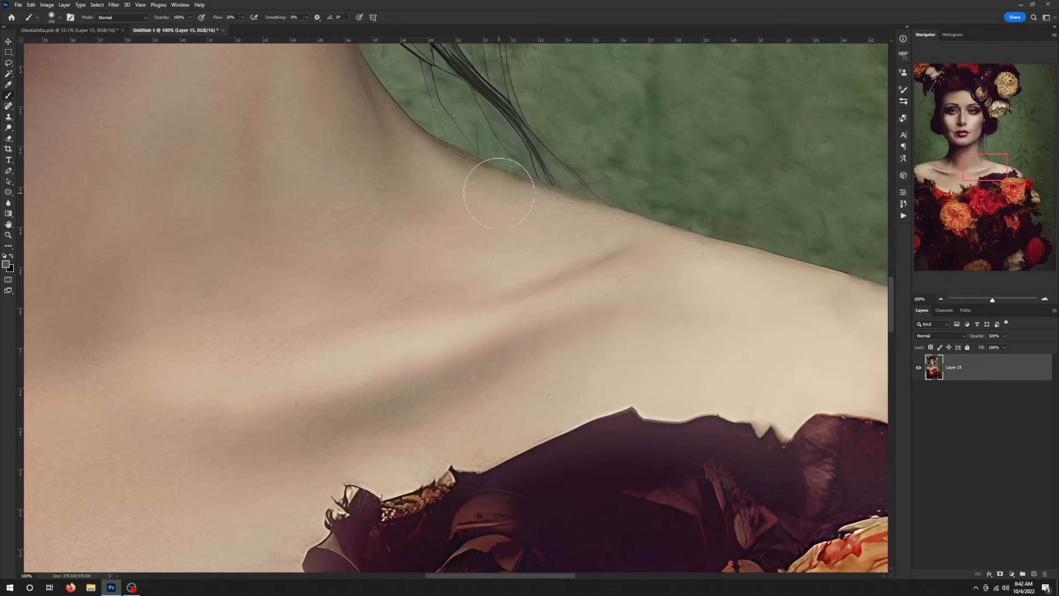
{"action": "key", "text": "ctrl+minus"}
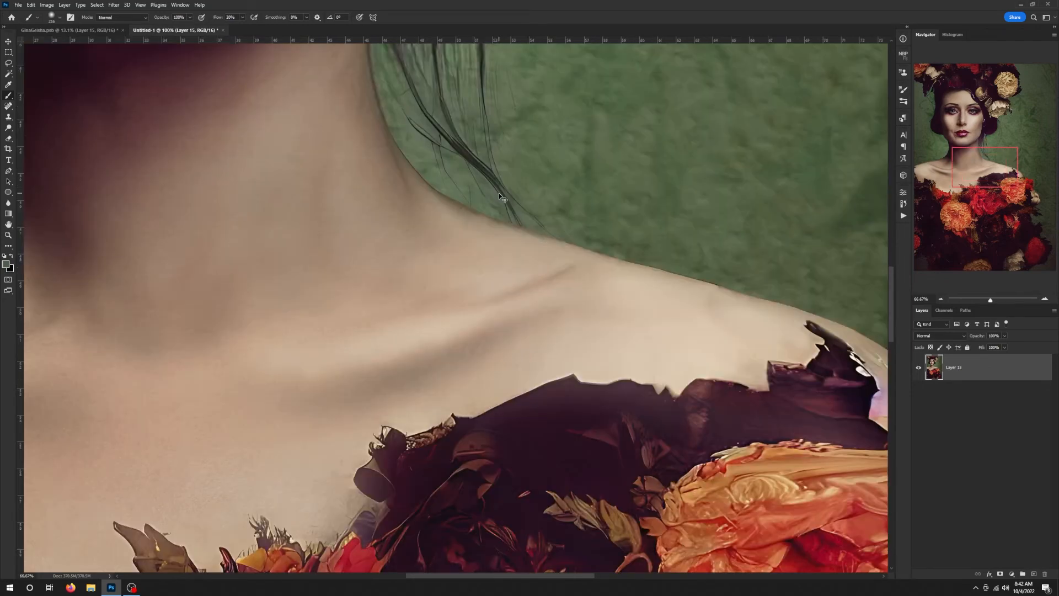
{"action": "key", "text": "ctrl+0"}
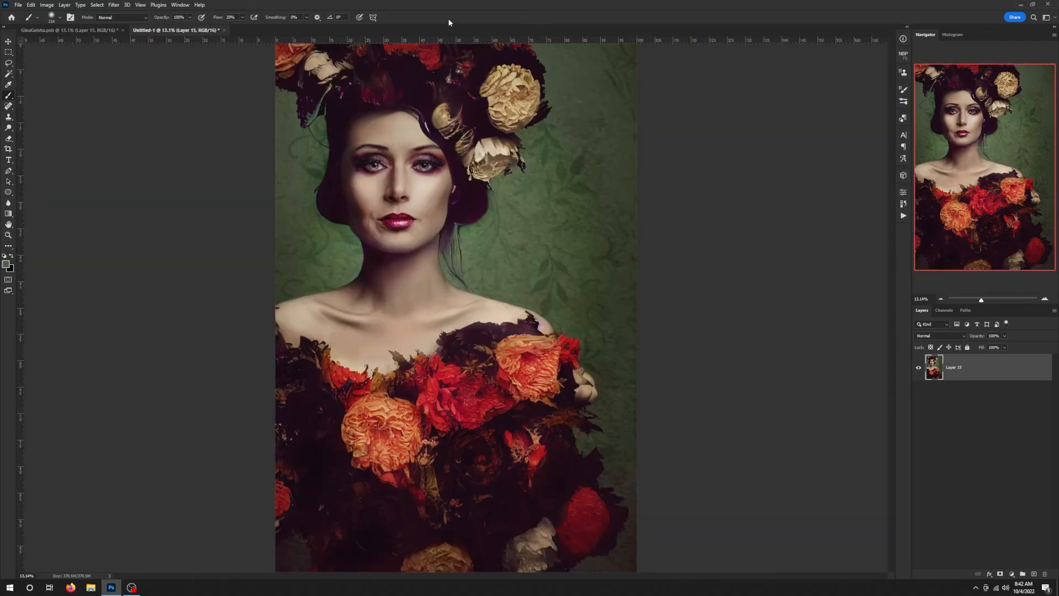
Resize the duplicated image to a height of 1300 pixels with proportions linked, and fit it in the window.
{"action": "left_click", "coordinate": [48, 6]}
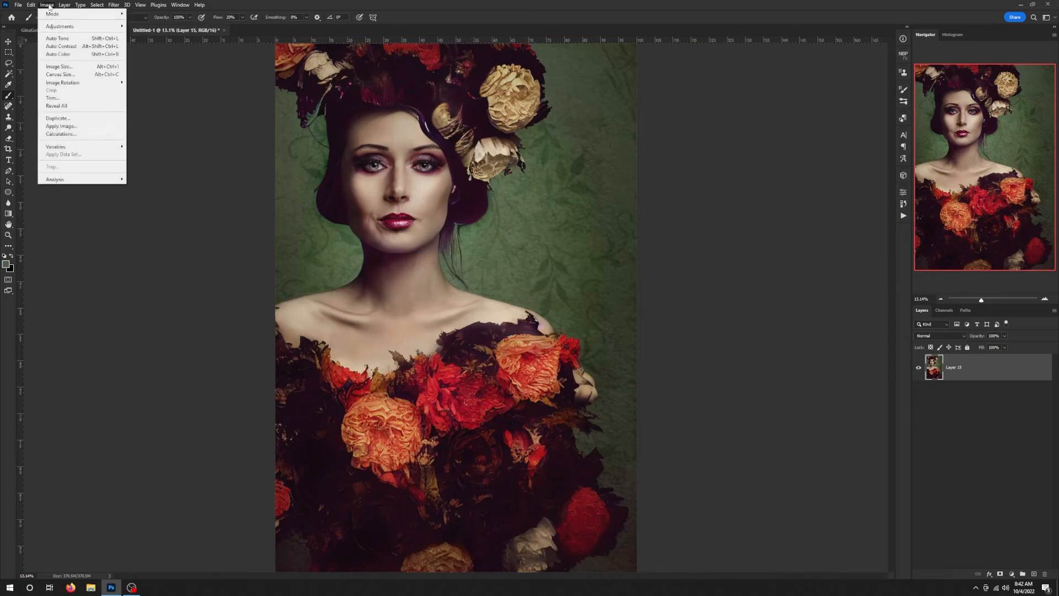
{"action": "left_click", "coordinate": [67, 67]}
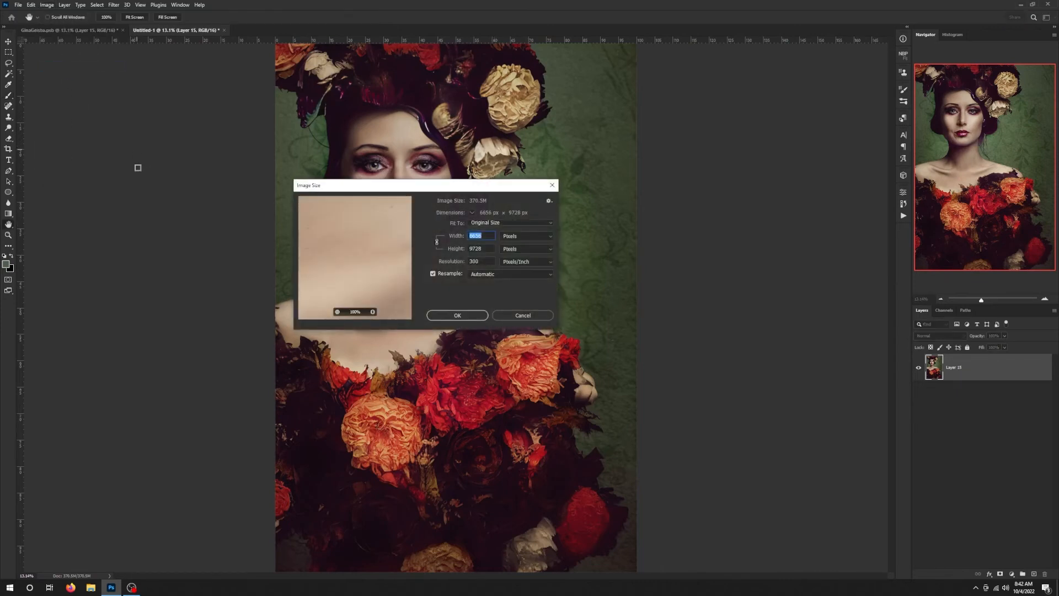
{"action": "key", "text": "Tab"}
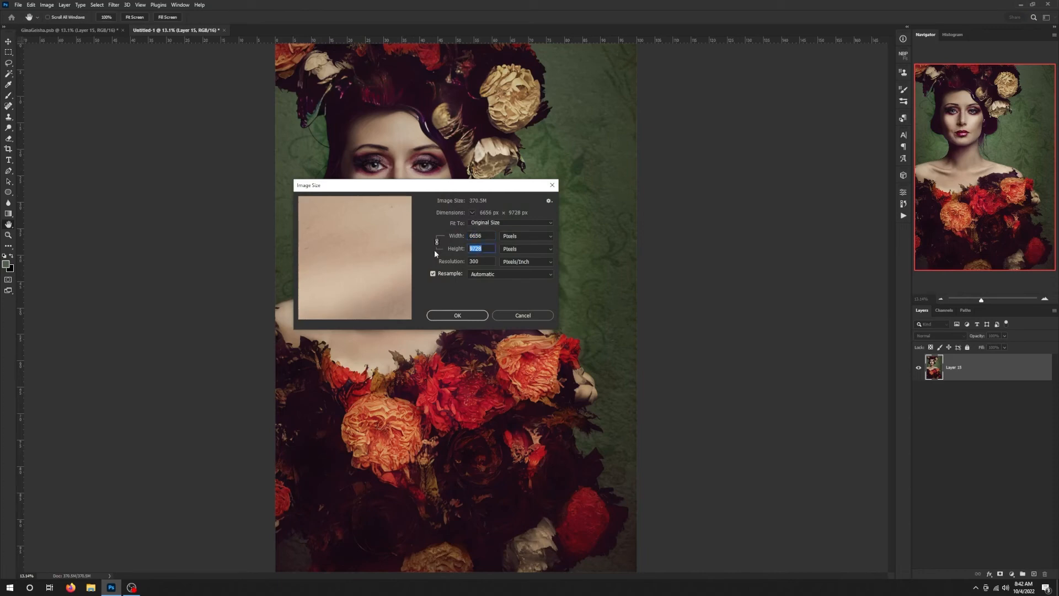
{"action": "type", "text": "1"}
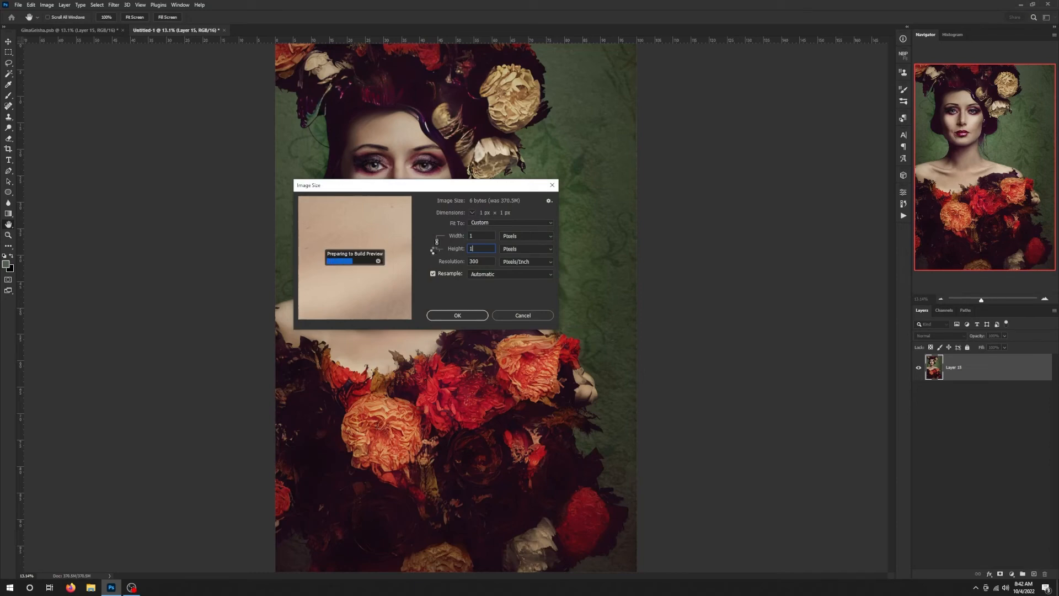
{"action": "type", "text": "300"}
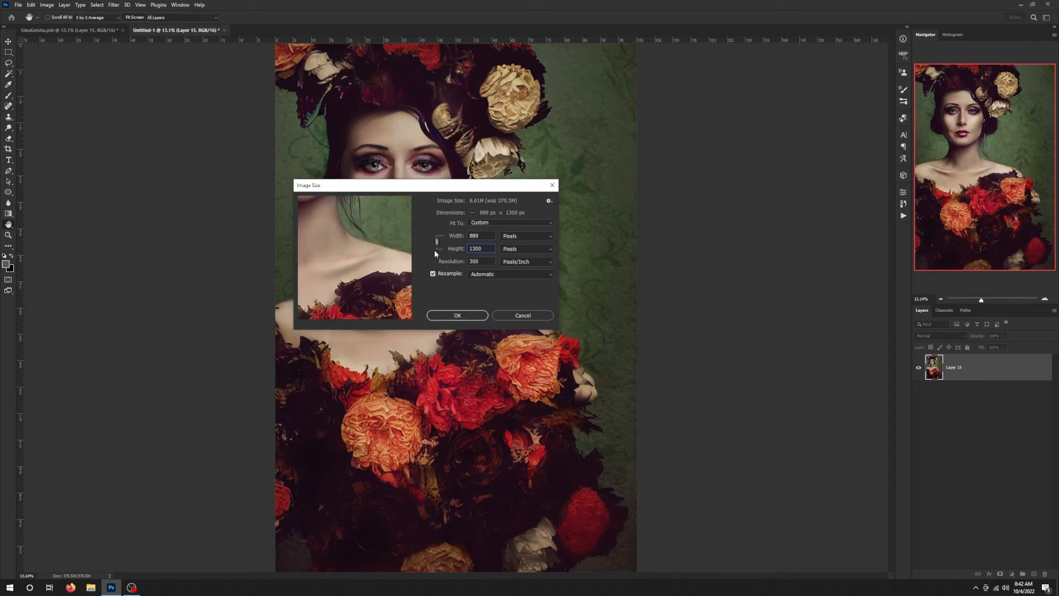
{"action": "key", "text": "Return"}
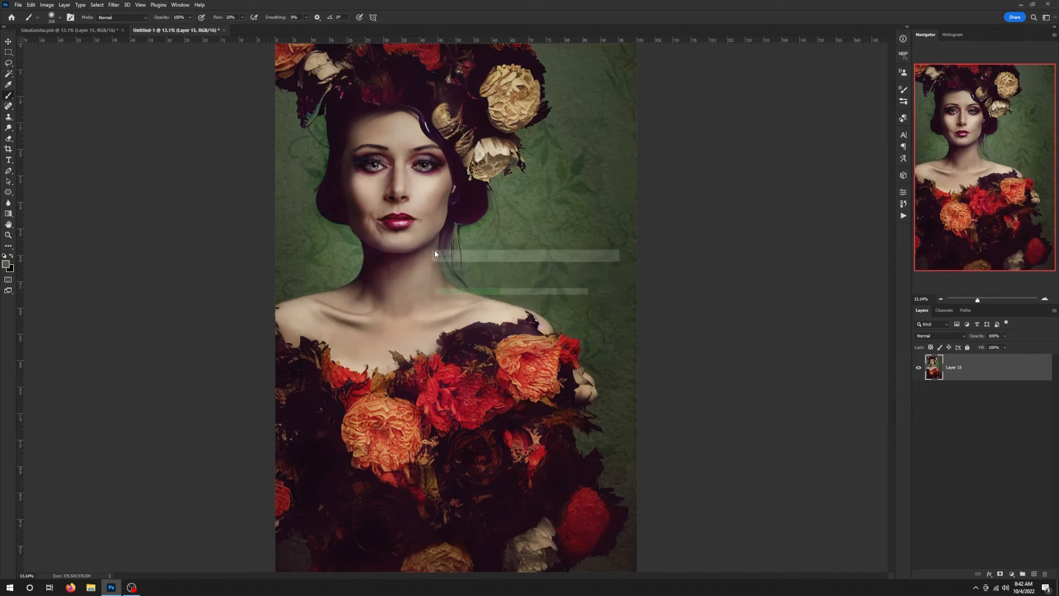
{"action": "key", "text": "ctrl+0"}
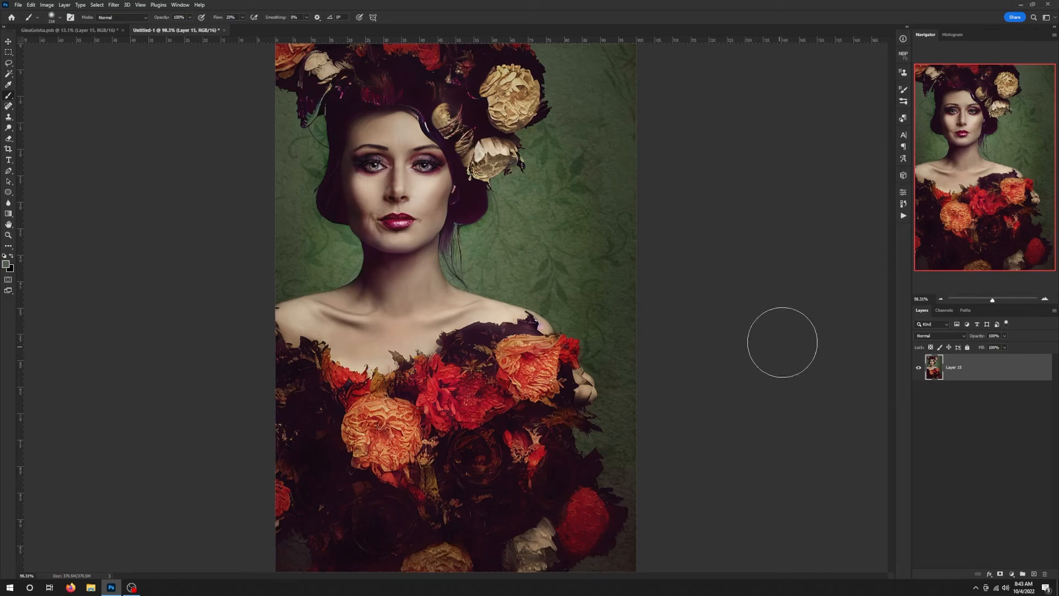
Run the PHLEARN Sharpen +0.5 action on the resized image.
{"action": "left_click", "coordinate": [903, 216]}
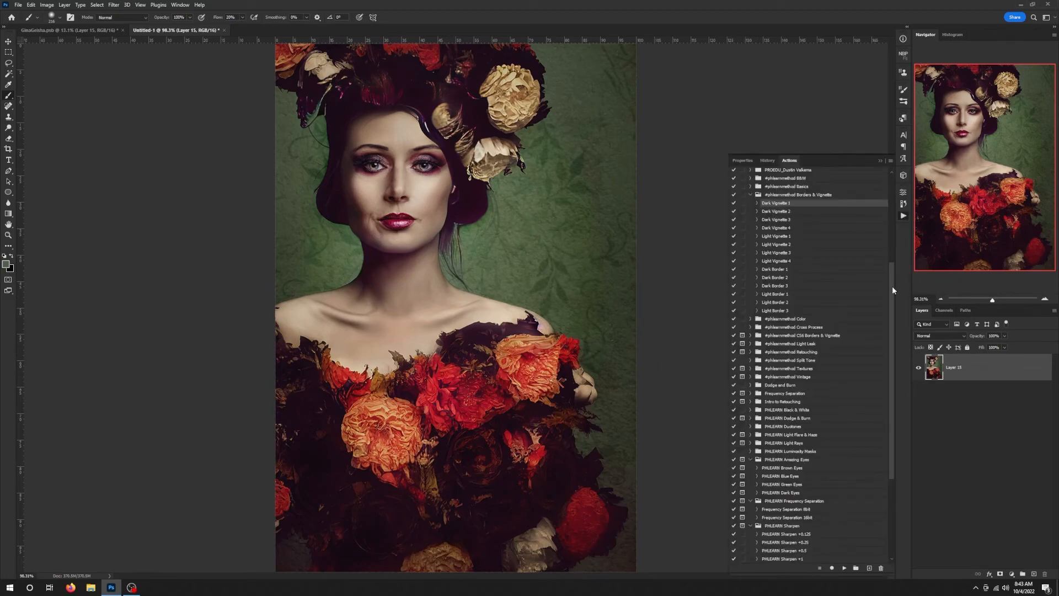
{"action": "left_click_drag", "start_coordinate": [892, 286], "coordinate": [888, 358]}
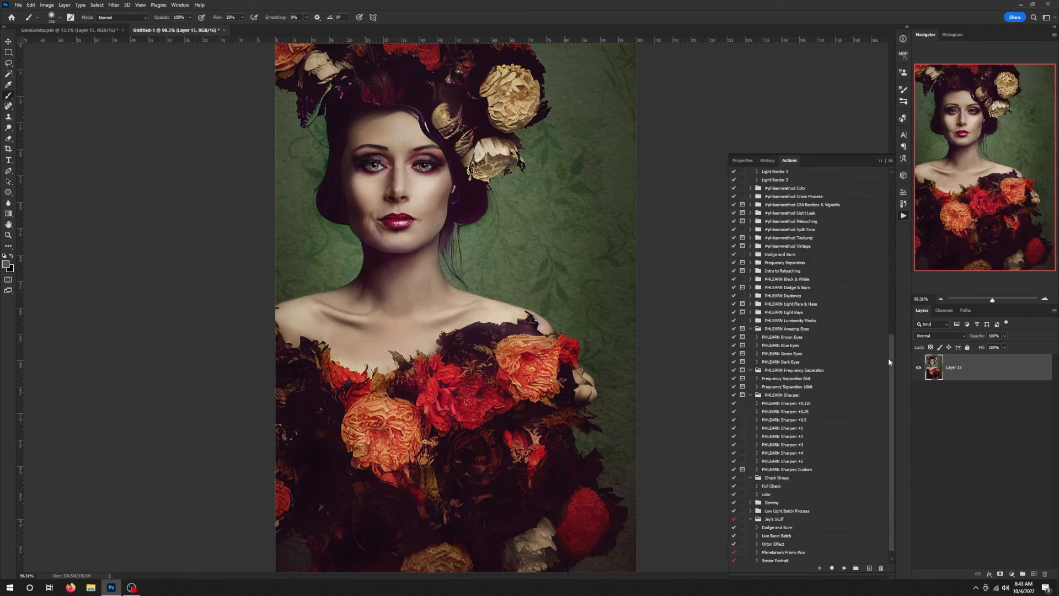
{"action": "left_click", "coordinate": [807, 421]}
{"action": "left_click", "coordinate": [843, 568]}
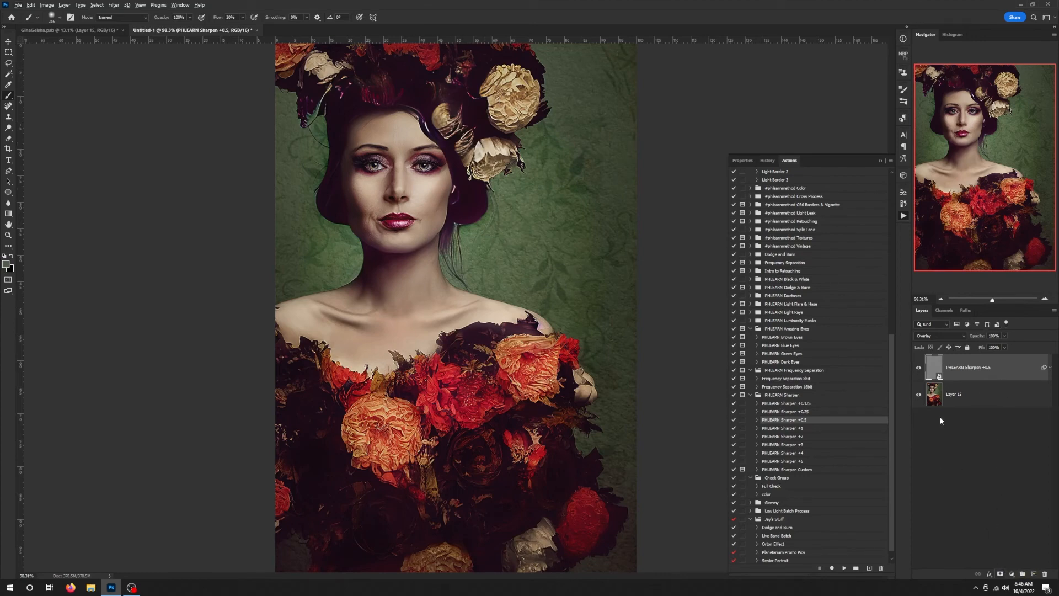
Add a black layer mask to the PHLEARN Sharpen +0.5 layer, and prepare a smaller brush with 50% flow.
{"action": "left_click", "coordinate": [1000, 575], "text": "alt"}
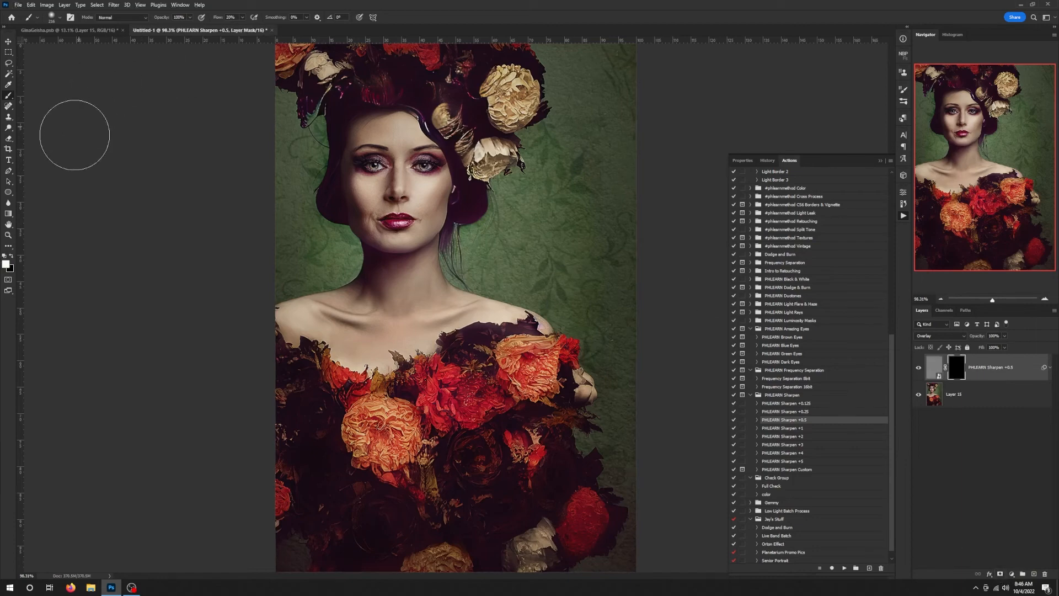
{"action": "right_click", "coordinate": [421, 182], "text": "alt"}
{"action": "left_click_drag", "start_coordinate": [421, 182], "coordinate": [395, 183]}
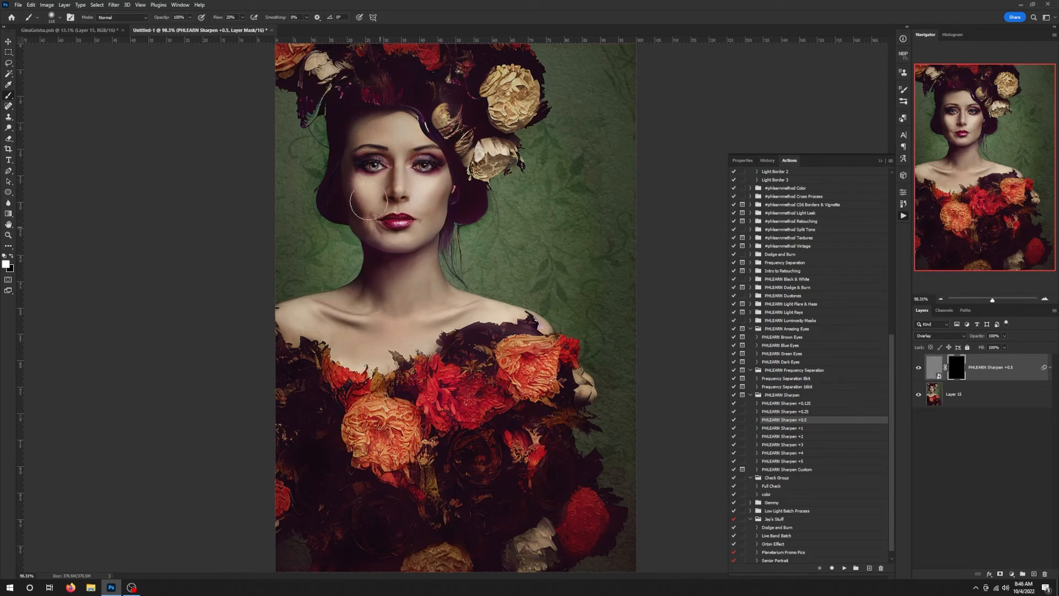
{"action": "left_click", "coordinate": [216, 18]}
{"action": "type", "text": "5"}
{"action": "left_click", "coordinate": [1001, 368]}
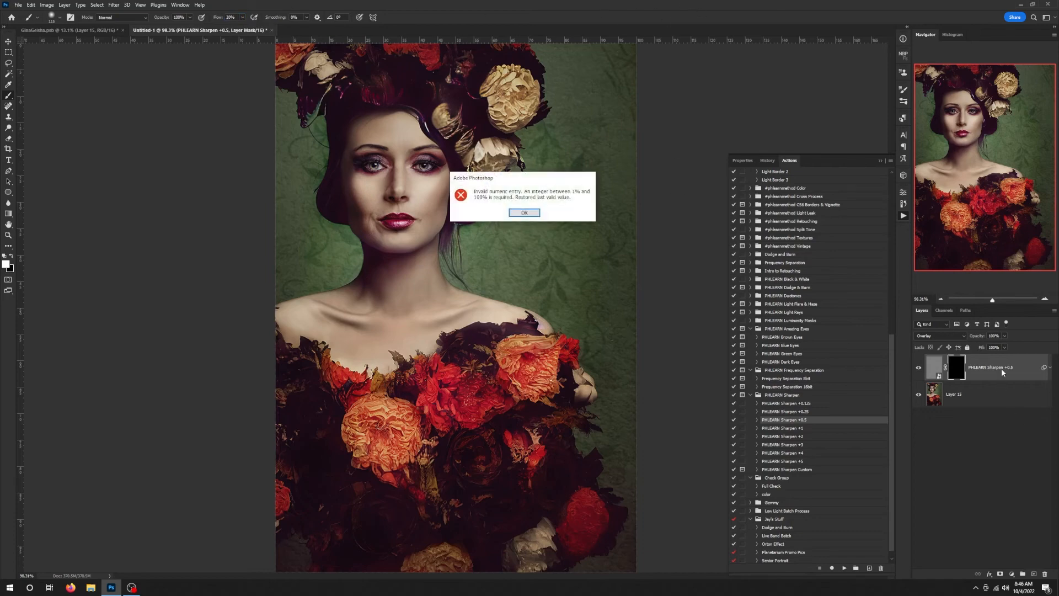
{"action": "left_click", "coordinate": [531, 214]}
{"action": "left_click", "coordinate": [522, 213]}
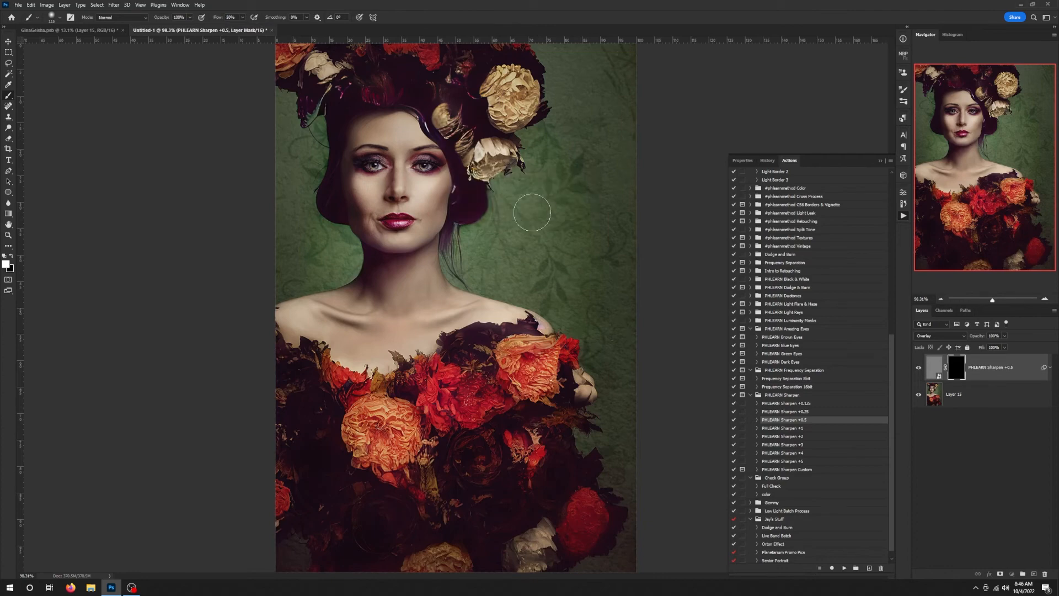
Paint white on the sharpening mask over the eyes, lips, hair flowers and dress flowers, adjusting the brush size as needed.
{"action": "right_click", "coordinate": [476, 177], "text": "alt"}
{"action": "mouse_move", "coordinate": [427, 167]}
{"action": "left_mouse_down"}
{"action": "mouse_move", "coordinate": [369, 166]}
{"action": "mouse_move", "coordinate": [379, 164]}
{"action": "left_mouse_up"}
{"action": "left_click_drag", "start_coordinate": [393, 223], "coordinate": [409, 222]}
{"action": "left_click_drag", "start_coordinate": [533, 125], "coordinate": [552, 125], "text": "alt"}
{"action": "mouse_move", "coordinate": [514, 92]}
{"action": "left_mouse_down"}
{"action": "mouse_move", "coordinate": [452, 136]}
{"action": "mouse_move", "coordinate": [488, 147]}
{"action": "left_mouse_up"}
{"action": "left_click_drag", "start_coordinate": [381, 416], "coordinate": [375, 442]}
{"action": "left_click_drag", "start_coordinate": [535, 374], "coordinate": [534, 361]}
{"action": "left_click_drag", "start_coordinate": [469, 403], "coordinate": [447, 398]}
{"action": "left_click_drag", "start_coordinate": [581, 427], "coordinate": [571, 414]}
Export the sharpened copy as a JPEG with Save for Web.
{"action": "left_click", "coordinate": [18, 5]}
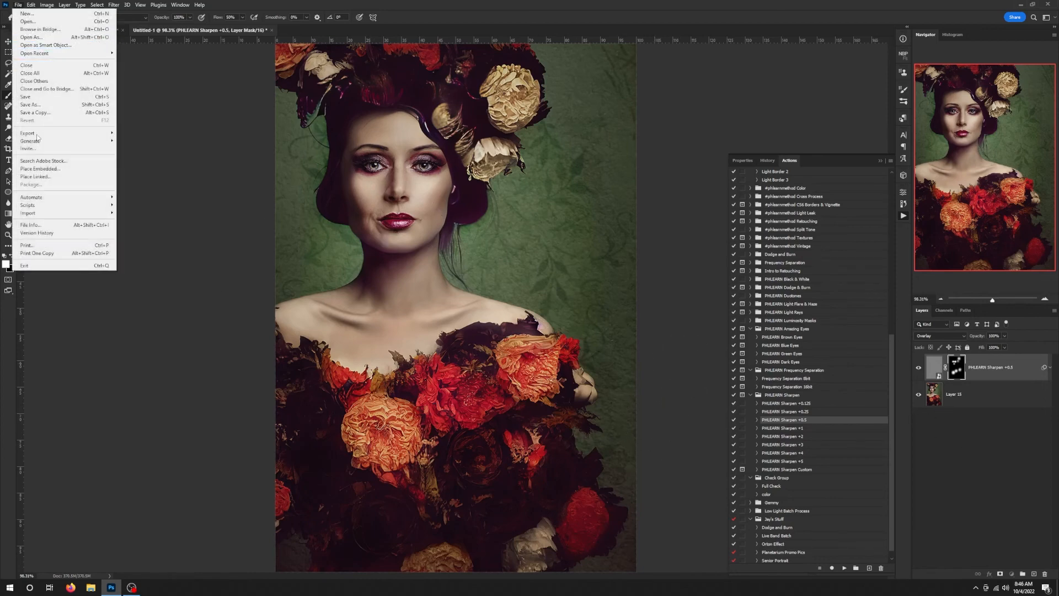
{"action": "mouse_move", "coordinate": [52, 134]}
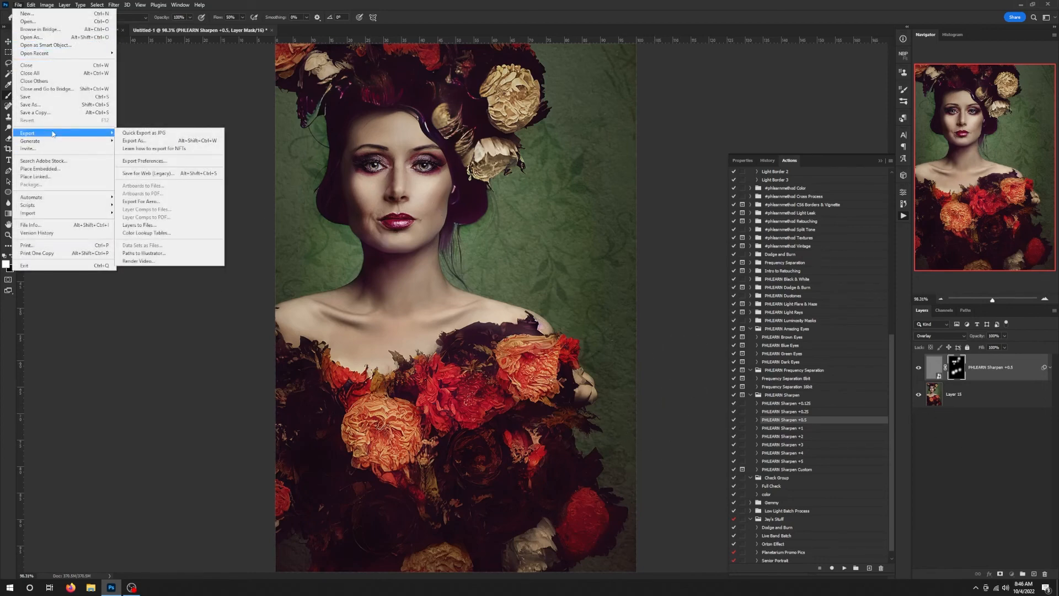
{"action": "left_click", "coordinate": [168, 174]}
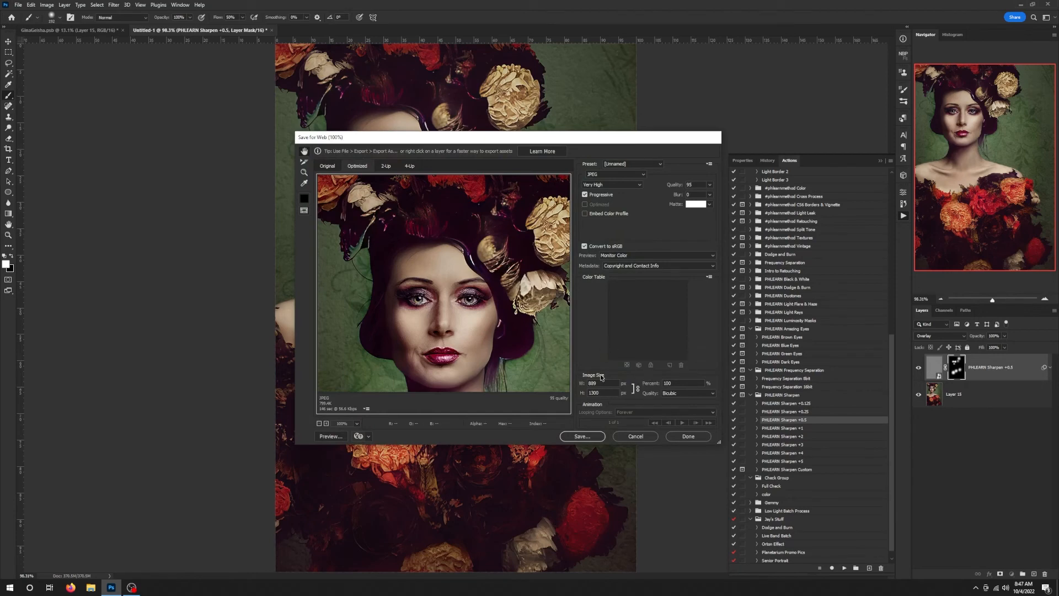
{"action": "left_click", "coordinate": [590, 439]}
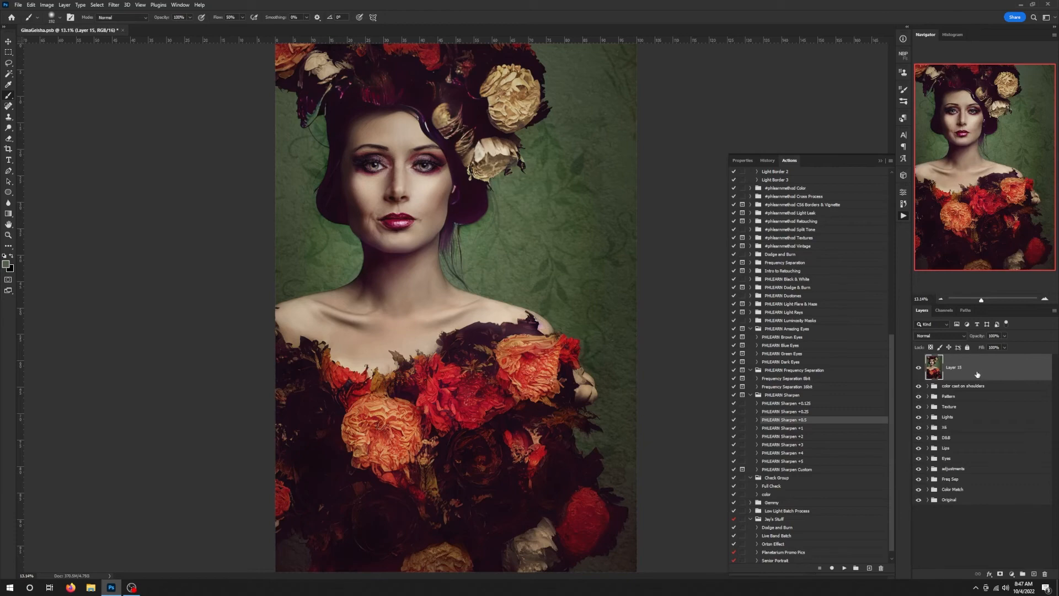
Delete the stamped Layer 15 from GinaGeisha.psb and run the PHLEARN Sharpen +1 action there.
{"action": "left_click_drag", "start_coordinate": [977, 375], "coordinate": [1044, 574]}
{"action": "left_click", "coordinate": [798, 429]}
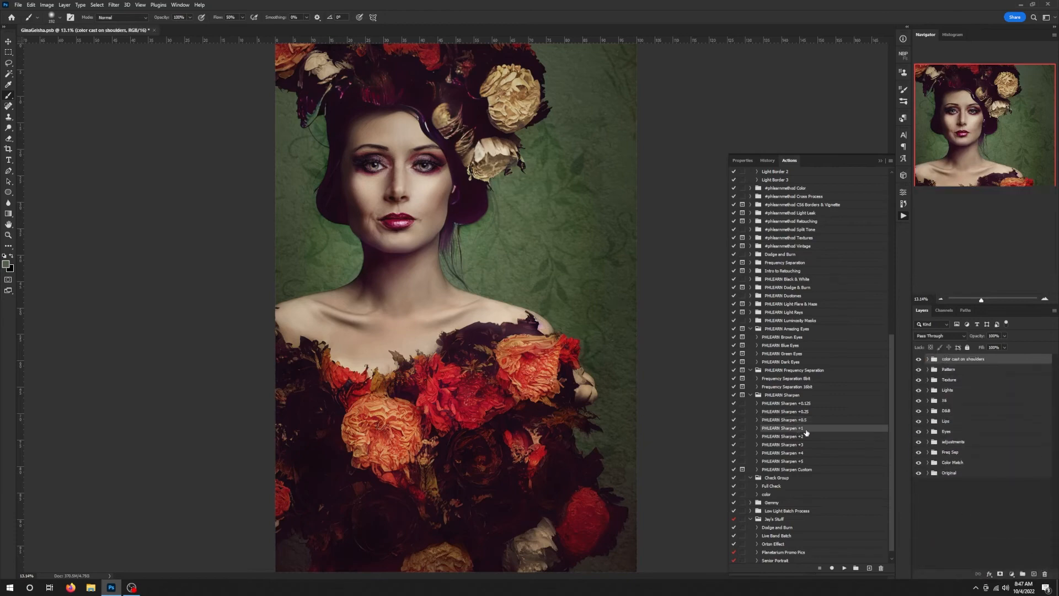
{"action": "left_click", "coordinate": [844, 568]}
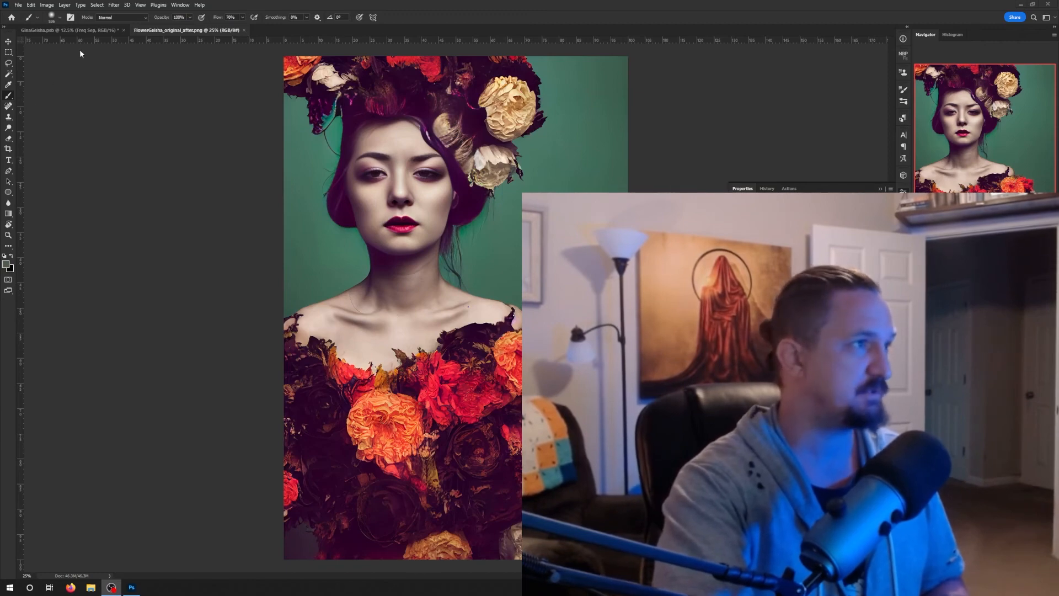
Close FlowerGeisha_original_after.png, and hide all groups from Sharpen down to Color Match in GinaGeisha.psb.
{"action": "left_click", "coordinate": [80, 31]}
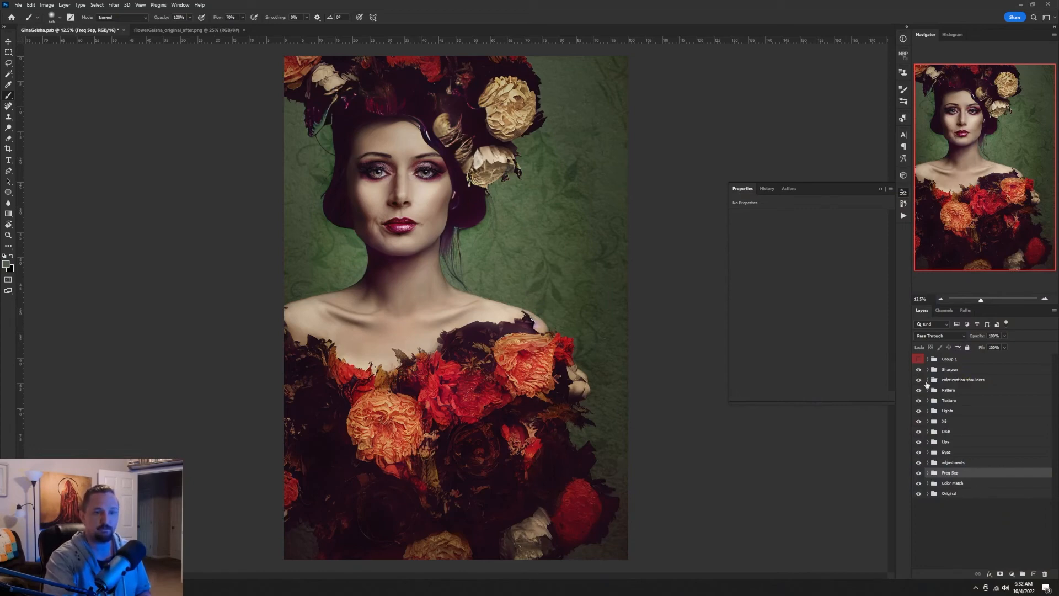
{"action": "left_click", "coordinate": [244, 31]}
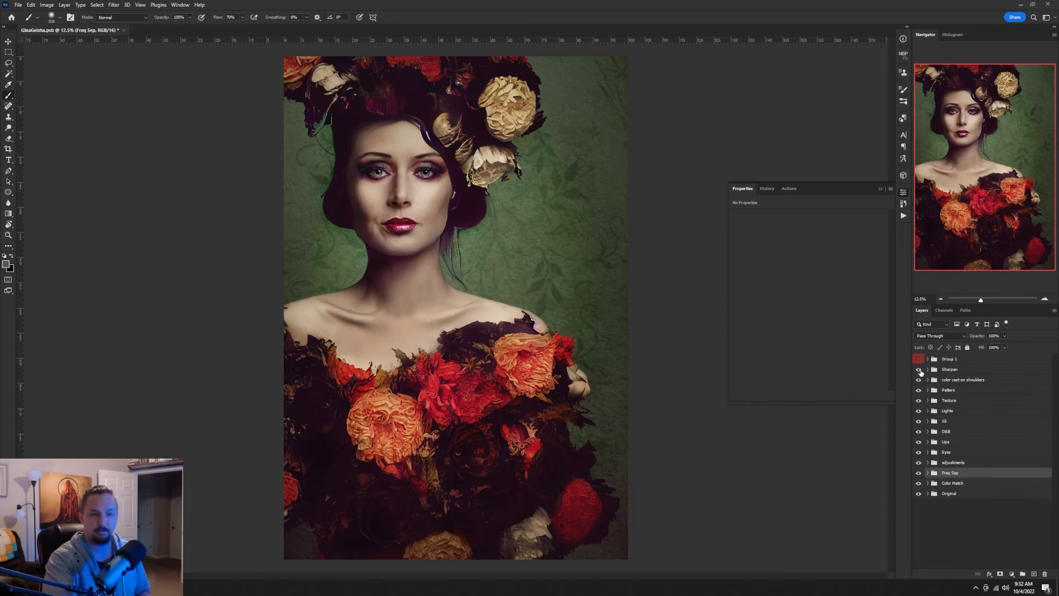
{"action": "left_click_drag", "start_coordinate": [919, 369], "coordinate": [918, 483]}
{"action": "left_click", "coordinate": [918, 483]}
{"action": "left_click", "coordinate": [919, 483]}
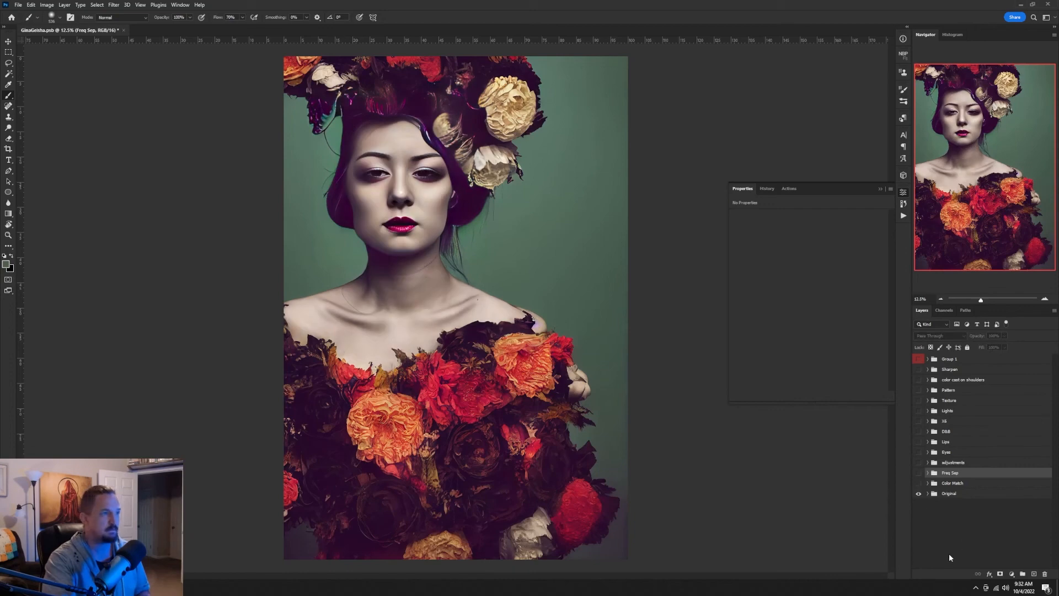
Expand the Original group and show the smart filters of Layer 0.
{"action": "left_click", "coordinate": [928, 494]}
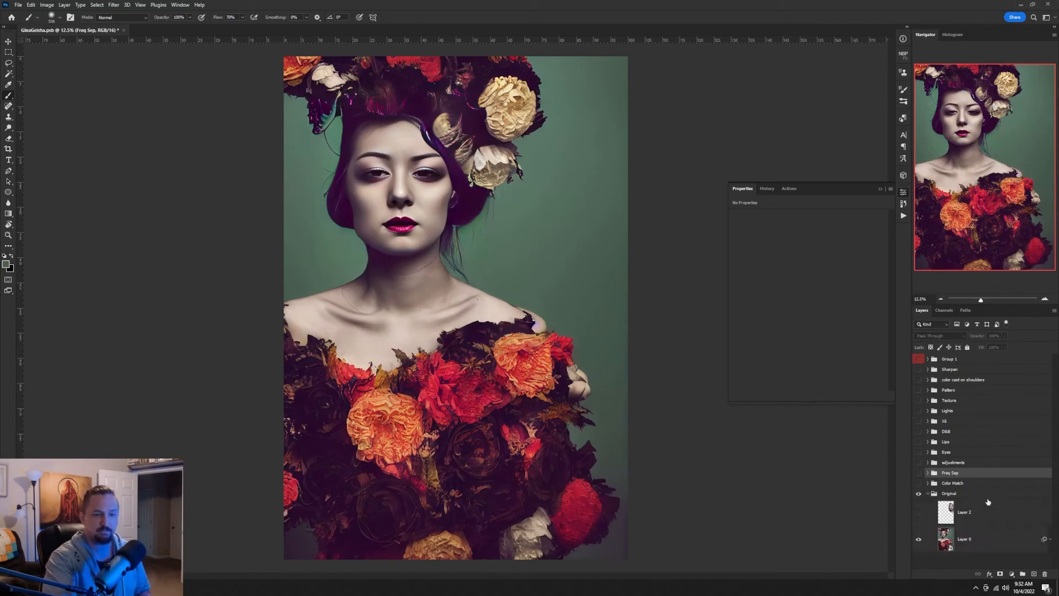
{"action": "left_click", "coordinate": [1049, 539]}
{"action": "scroll", "coordinate": [1020, 546], "scroll_direction": "down", "scroll_amount": 1}
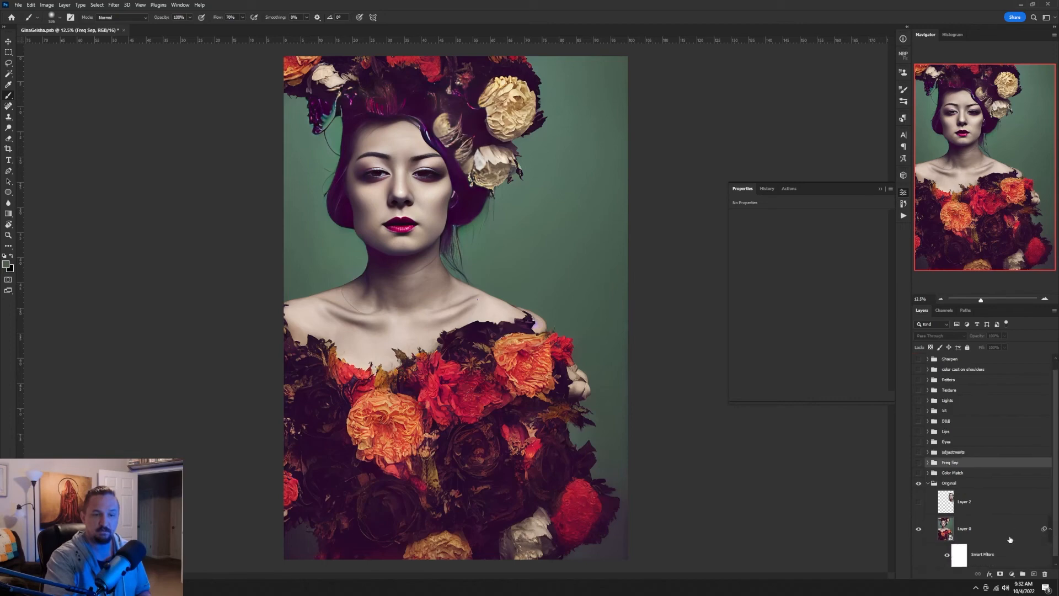
Expand the Color Match group and its nested masked group, and review the adjustment layers clipped to Layer 1.
{"action": "left_click", "coordinate": [948, 551]}
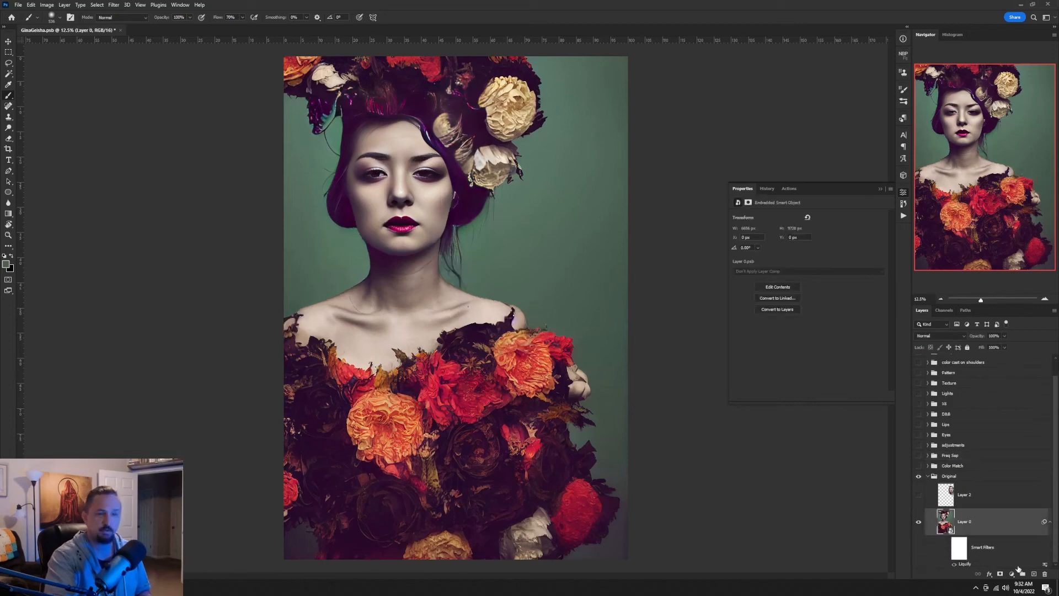
{"action": "left_click", "coordinate": [927, 466]}
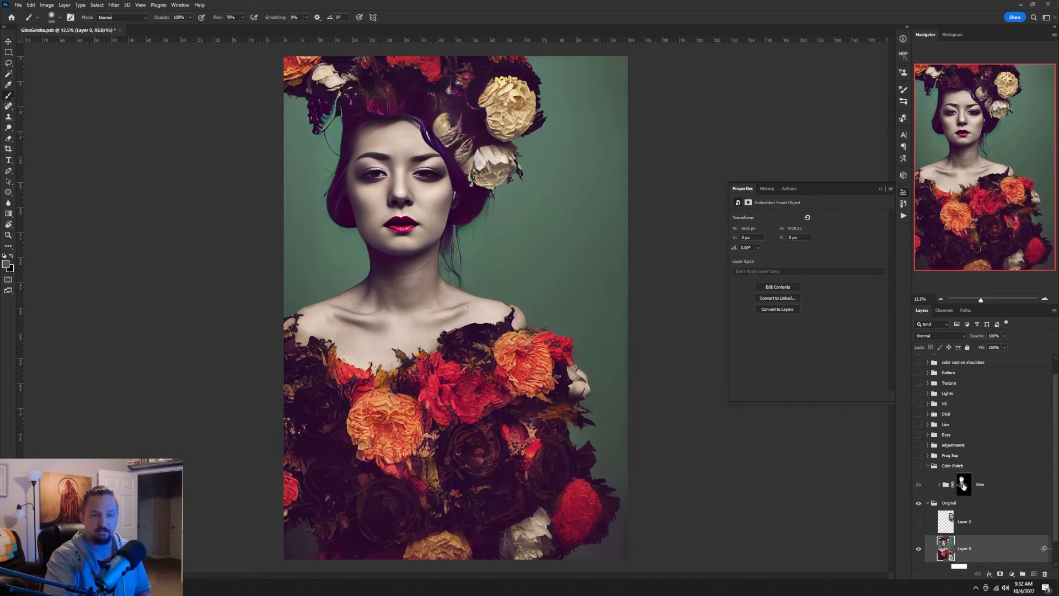
{"action": "left_click", "coordinate": [939, 485]}
{"action": "scroll", "coordinate": [987, 469], "scroll_direction": "down", "scroll_amount": 3}
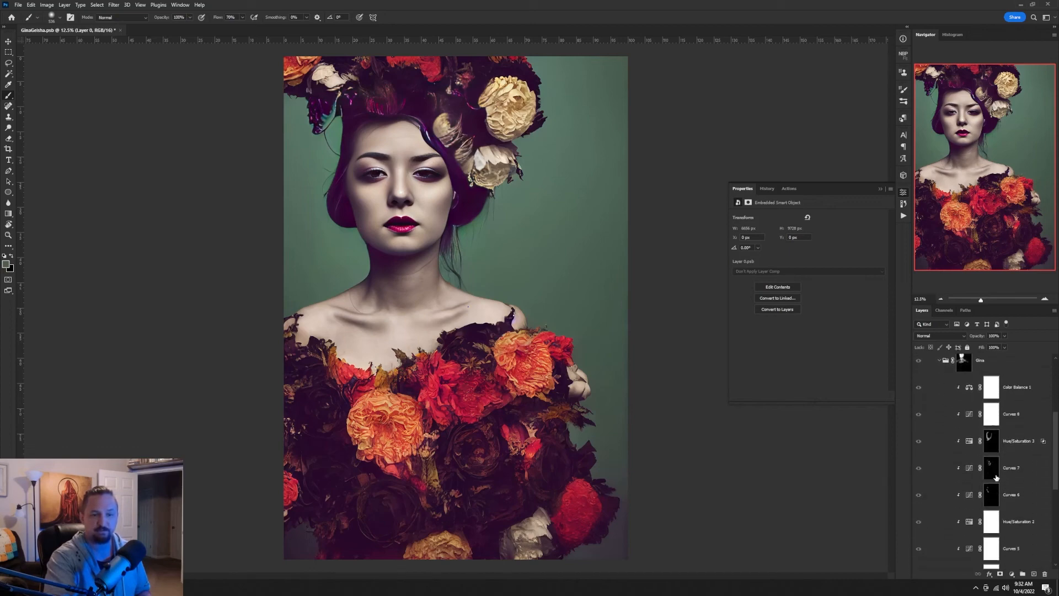
{"action": "scroll", "coordinate": [996, 478], "scroll_direction": "down", "scroll_amount": 2}
{"action": "scroll", "coordinate": [1057, 519], "scroll_direction": "down", "scroll_amount": 1}
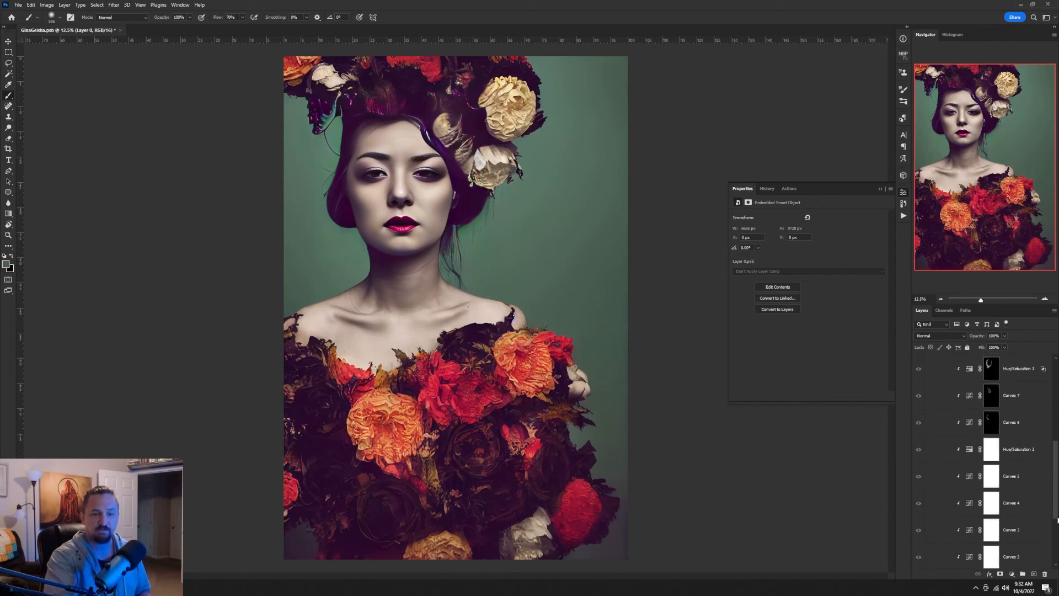
{"action": "scroll", "coordinate": [1057, 518], "scroll_direction": "down", "scroll_amount": 3}
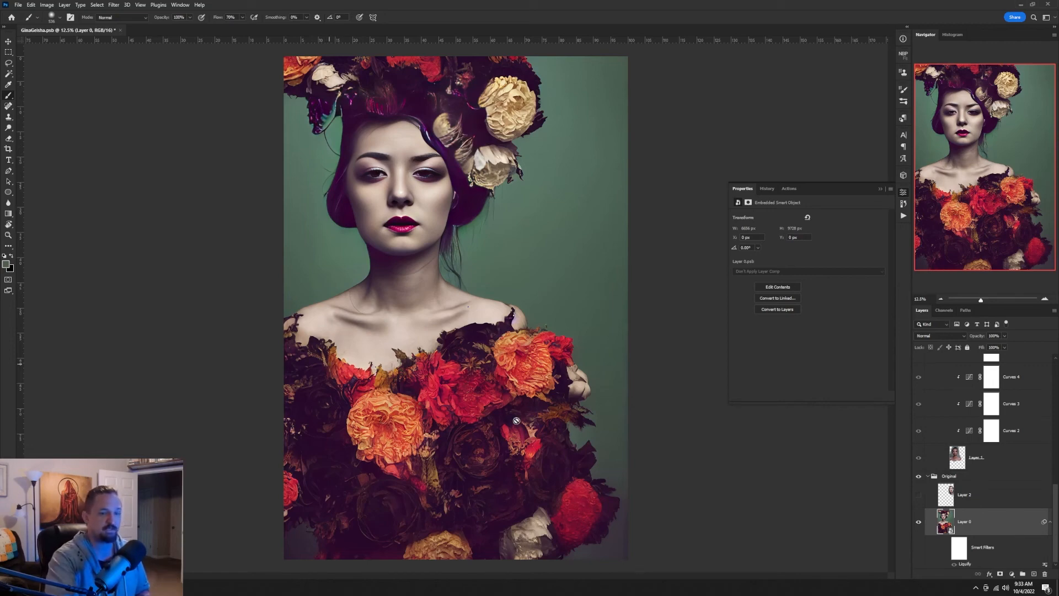
{"action": "scroll", "coordinate": [929, 427], "scroll_direction": "up", "scroll_amount": 10}
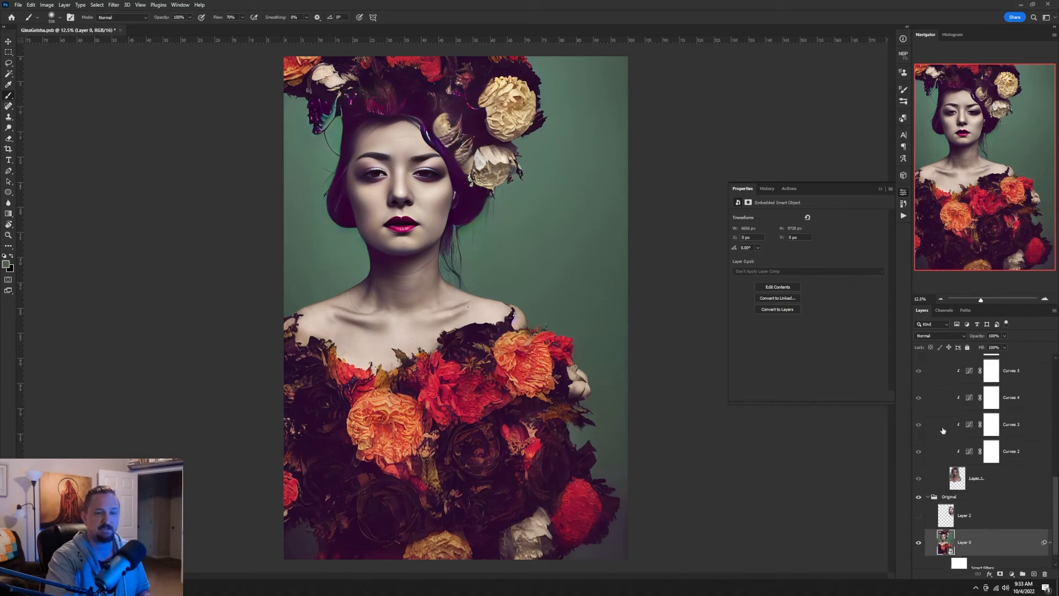
{"action": "scroll", "coordinate": [937, 432], "scroll_direction": "up", "scroll_amount": 4}
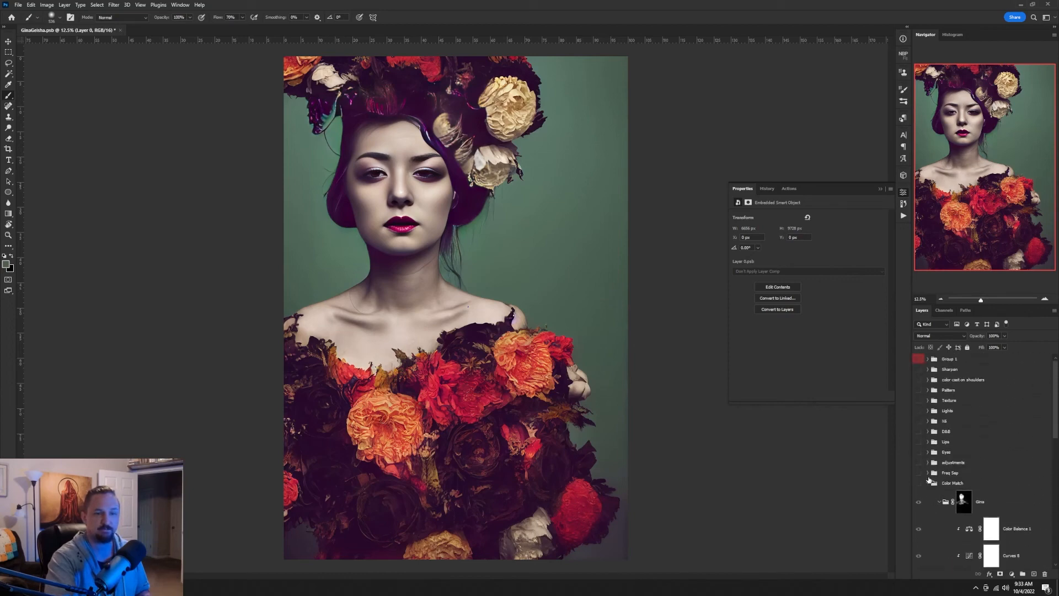
Show the Color Match group and hide its clipped adjustment layers from Color Balance 1 down to Curves 2.
{"action": "left_click", "coordinate": [920, 484]}
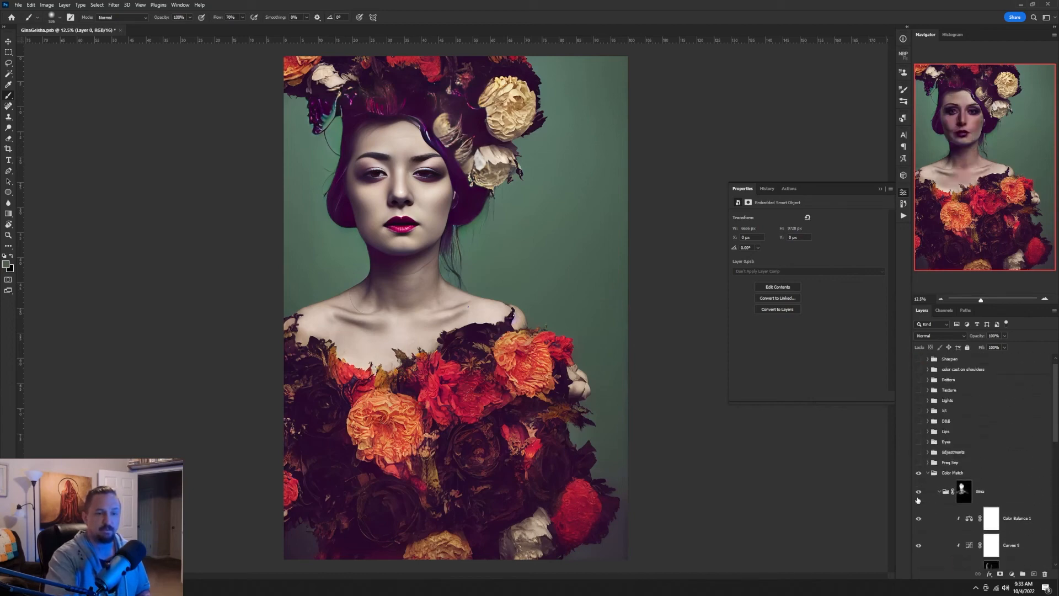
{"action": "scroll", "coordinate": [924, 469], "scroll_direction": "down", "scroll_amount": 6}
{"action": "scroll", "coordinate": [925, 458], "scroll_direction": "down", "scroll_amount": 3}
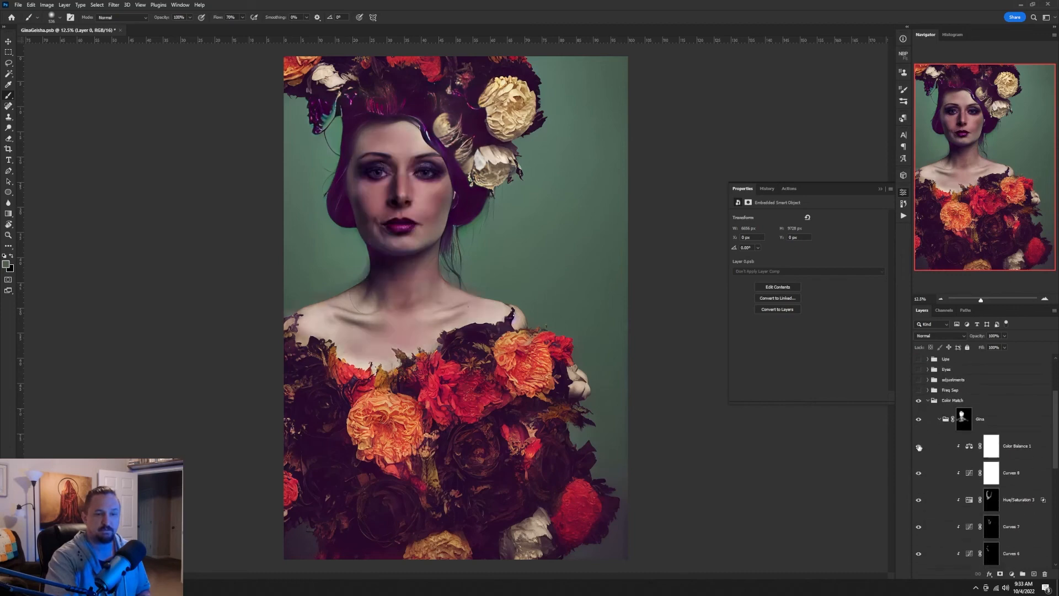
{"action": "left_click", "coordinate": [919, 448]}
{"action": "left_click", "coordinate": [919, 500]}
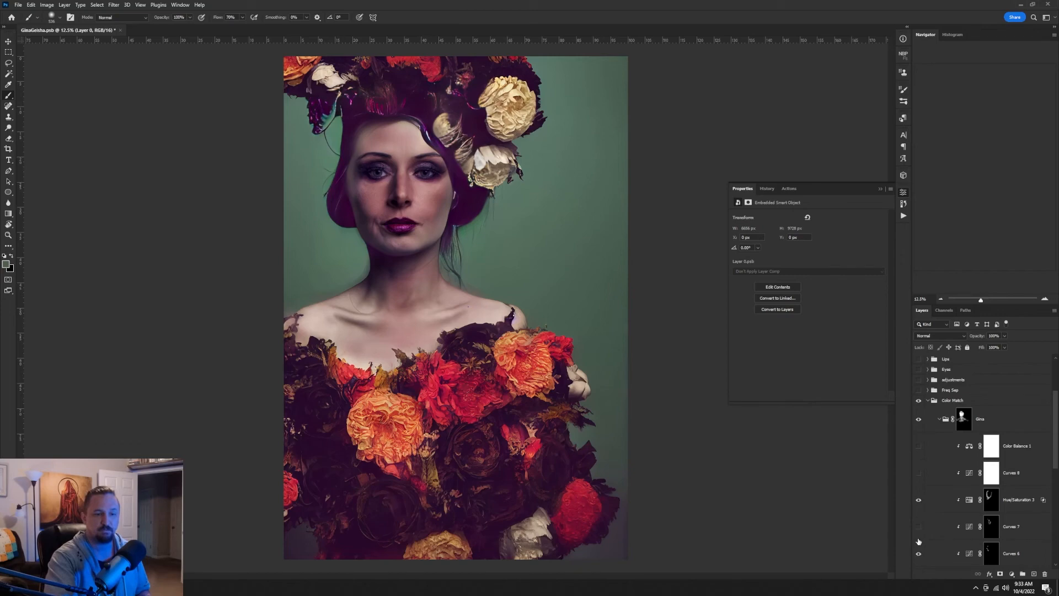
{"action": "scroll", "coordinate": [938, 502], "scroll_direction": "down", "scroll_amount": 10}
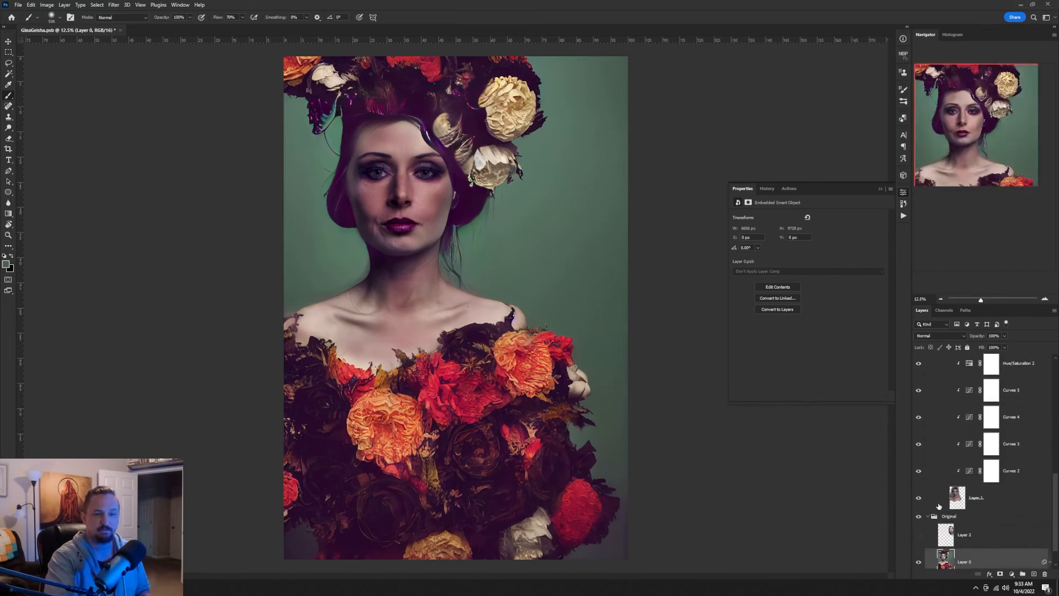
{"action": "scroll", "coordinate": [932, 469], "scroll_direction": "up", "scroll_amount": 3}
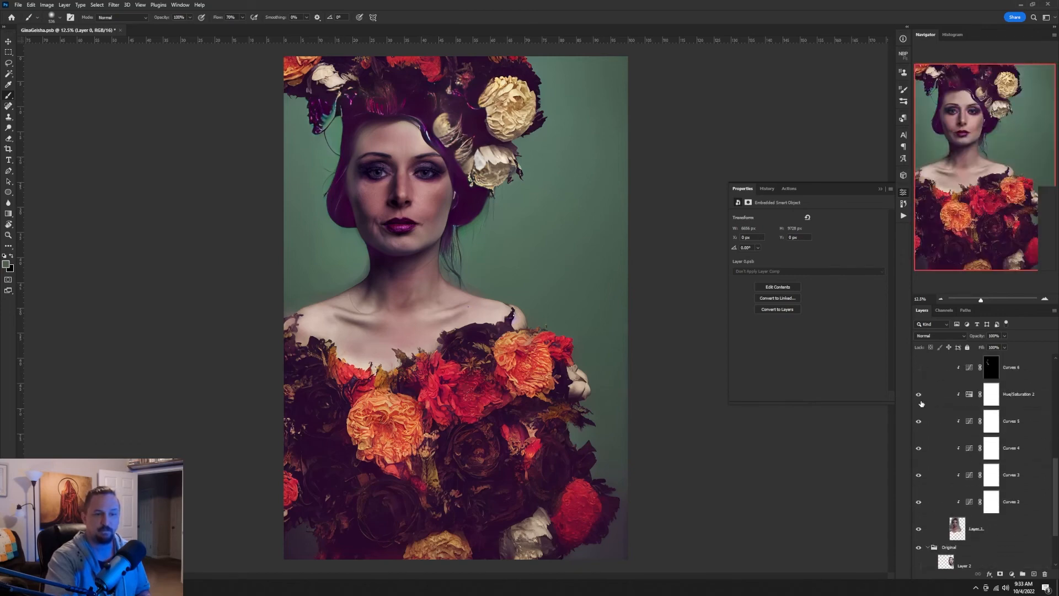
{"action": "left_click_drag", "start_coordinate": [919, 418], "coordinate": [919, 504]}
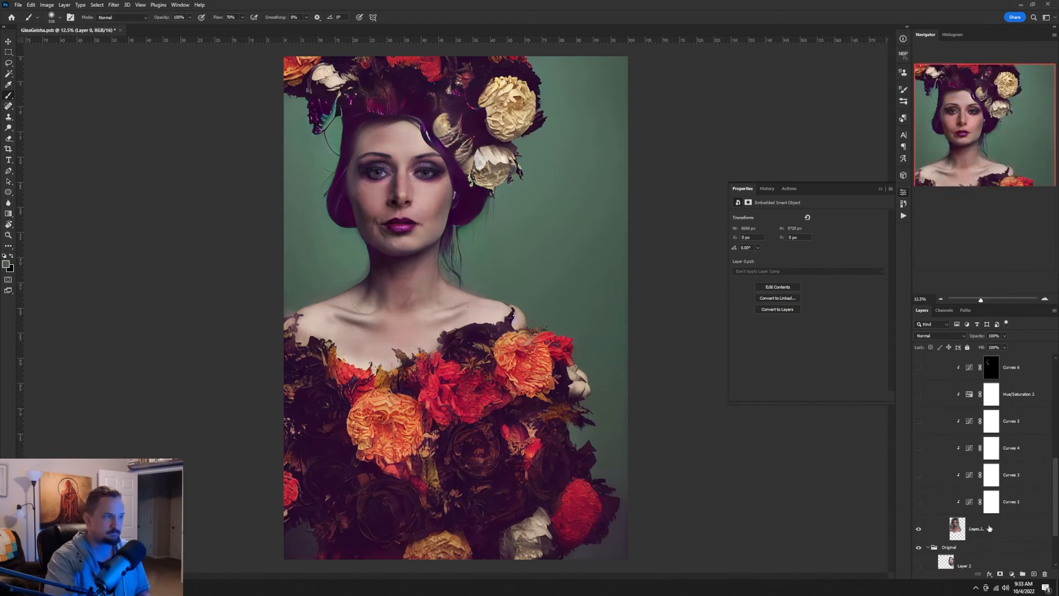
Disable the layer mask of the group nested in Color Match and show Layer 2 in the Original group.
{"action": "scroll", "coordinate": [1002, 527], "scroll_direction": "up", "scroll_amount": 4}
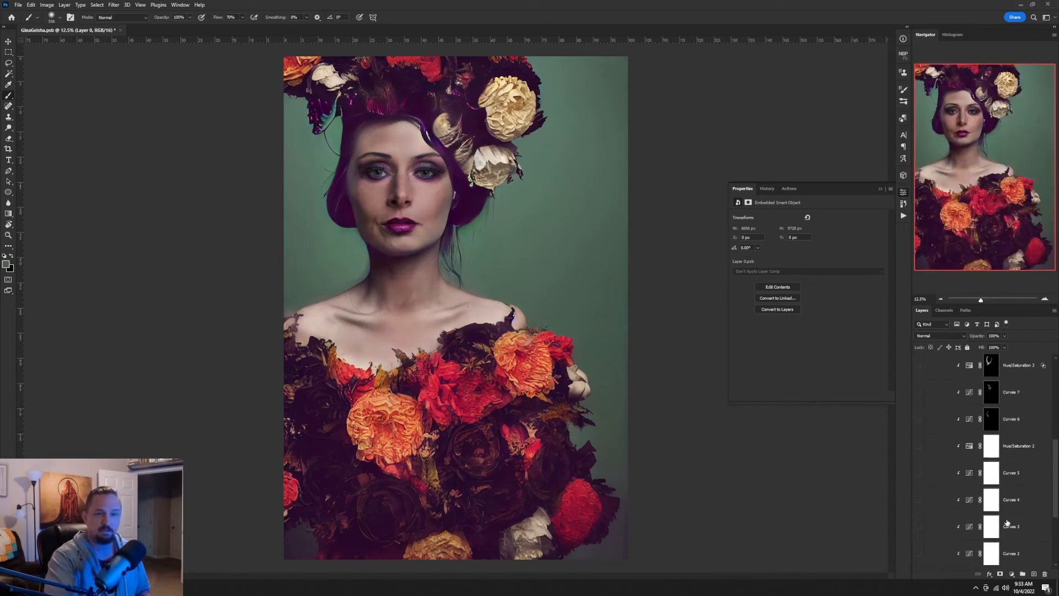
{"action": "scroll", "coordinate": [1007, 524], "scroll_direction": "up", "scroll_amount": 6}
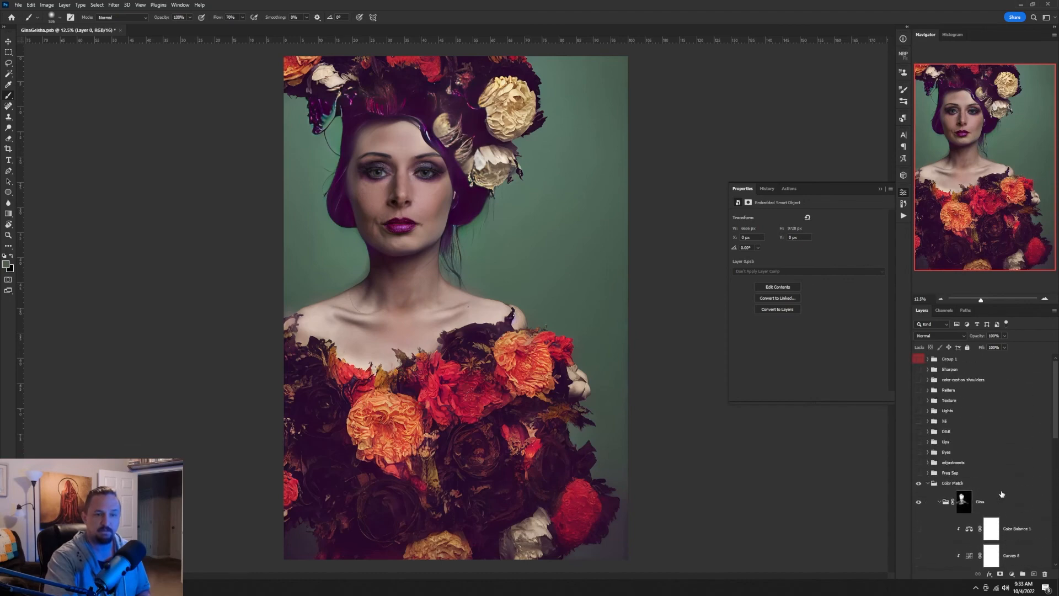
{"action": "left_click", "coordinate": [966, 502], "text": "shift"}
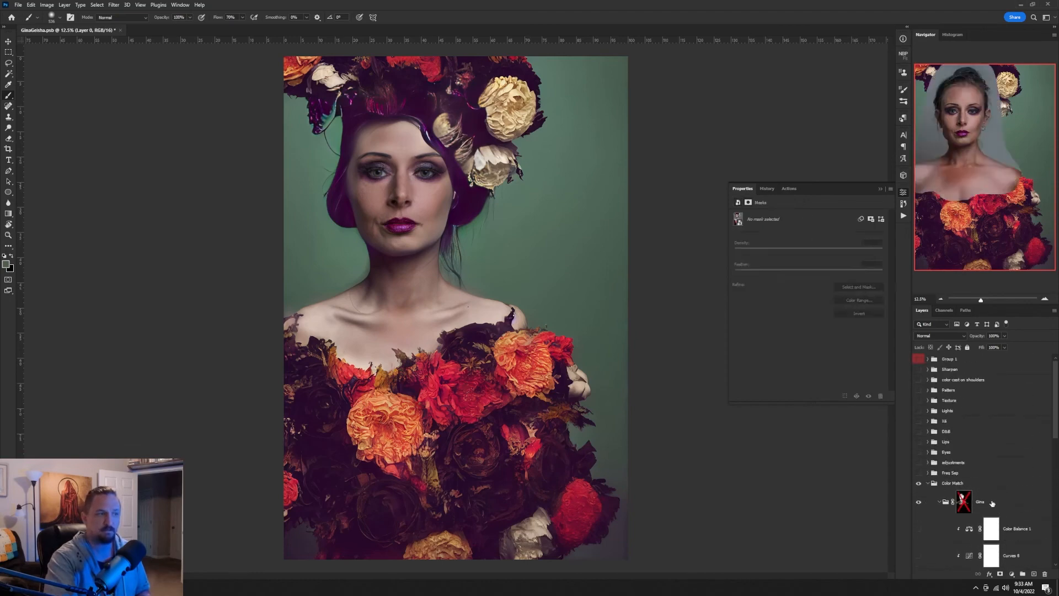
{"action": "scroll", "coordinate": [993, 501], "scroll_direction": "down", "scroll_amount": 15}
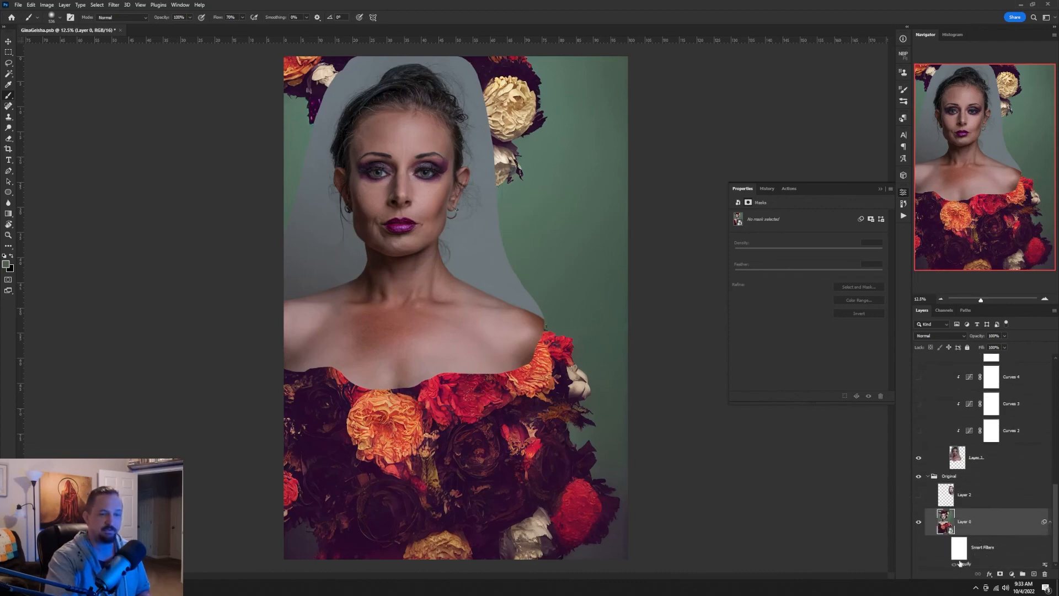
{"action": "left_click", "coordinate": [919, 496]}
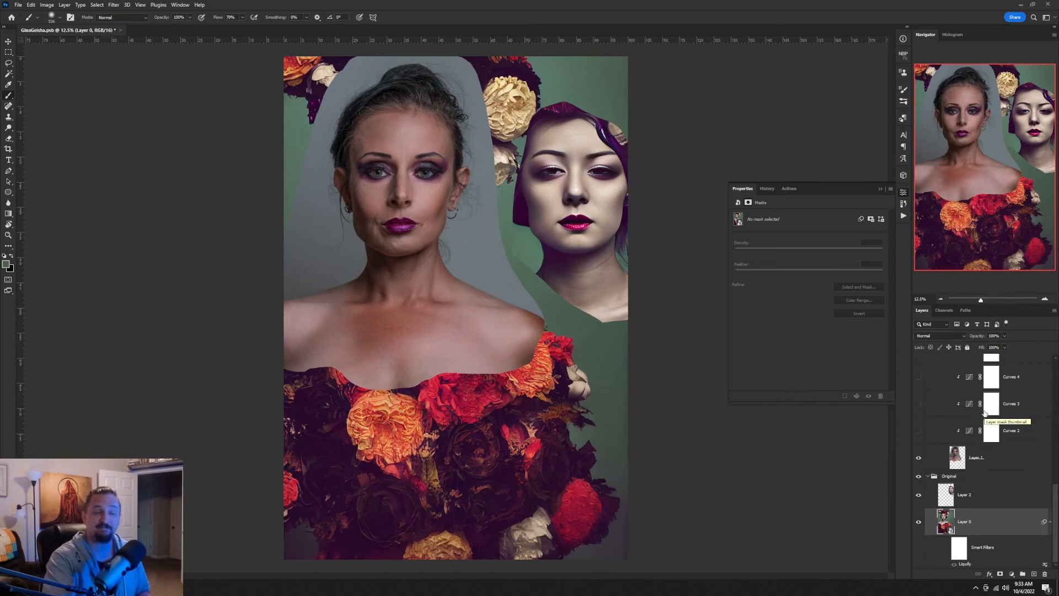
Select the Curves 2 adjustment layer above Layer 1 and make it visible.
{"action": "left_click", "coordinate": [1008, 461]}
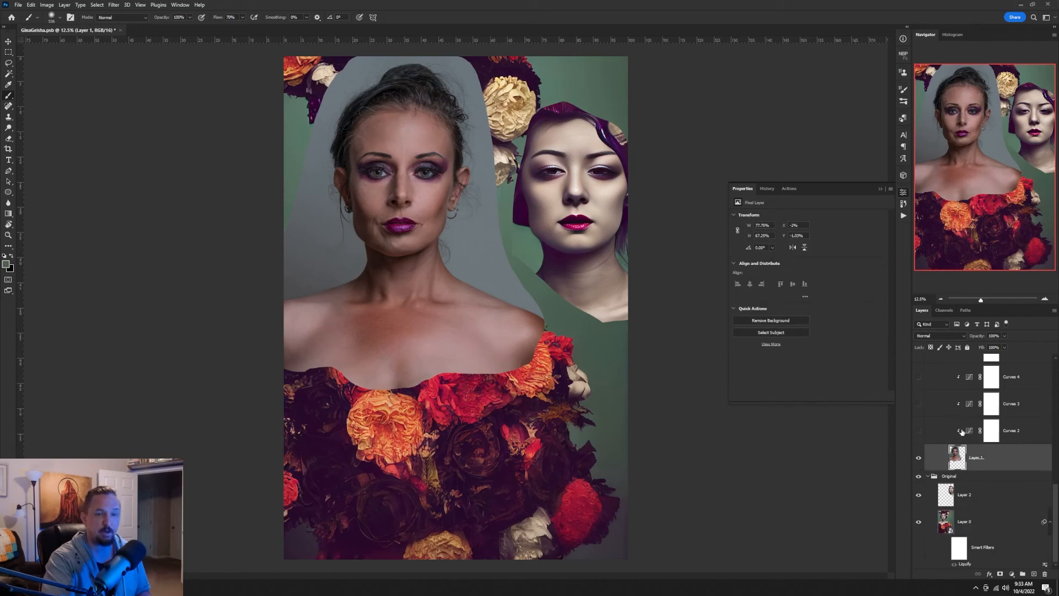
{"action": "left_click", "coordinate": [990, 432]}
{"action": "left_click", "coordinate": [918, 431]}
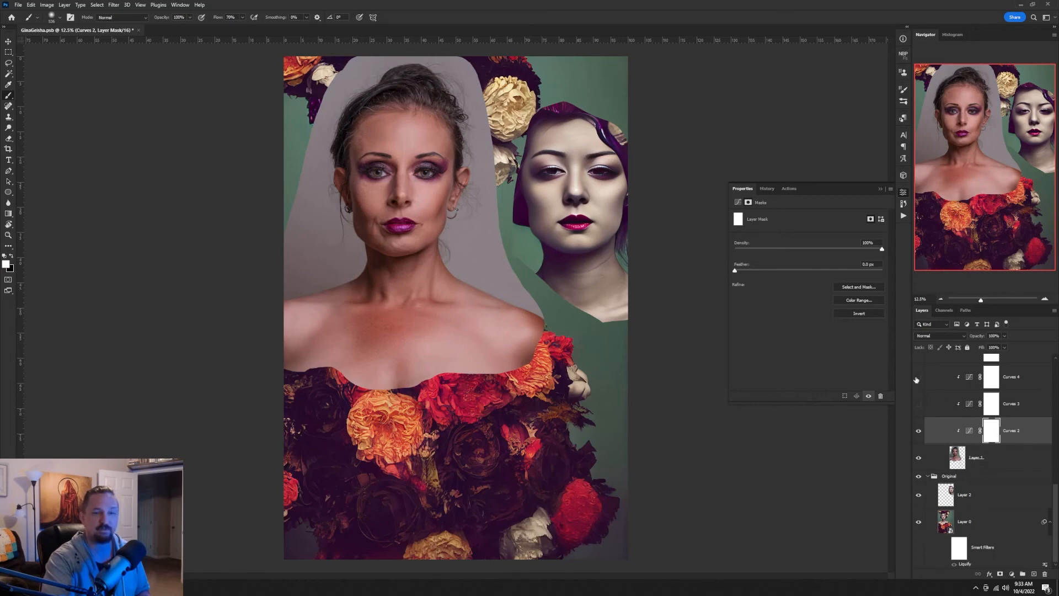
View only the Red channel alongside the Red curve of Curves 2, and activate the on-image adjustment tool.
{"action": "left_click", "coordinate": [944, 310]}
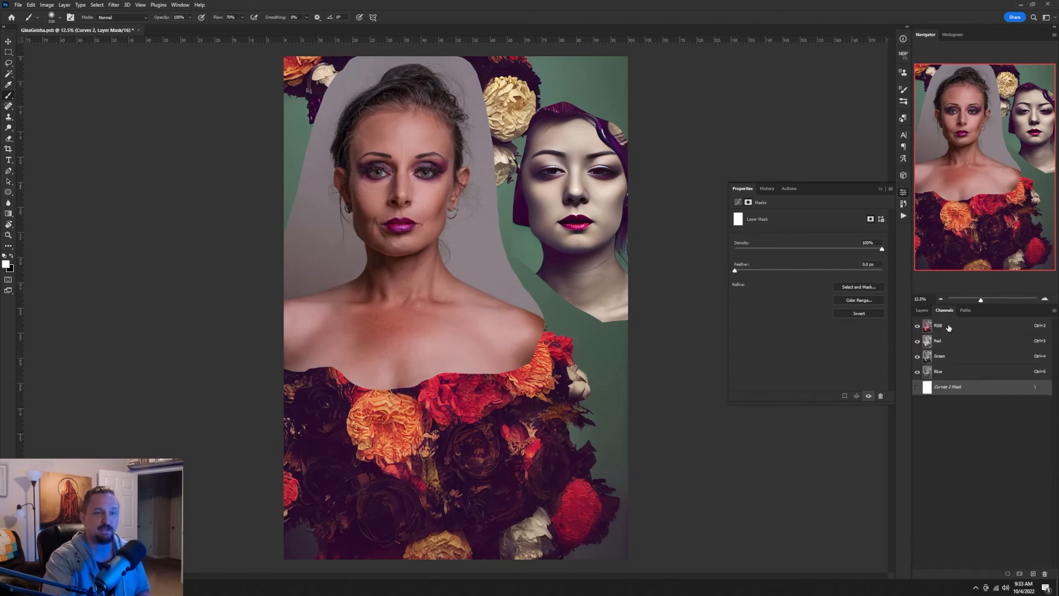
{"action": "left_click", "coordinate": [949, 327]}
{"action": "left_click", "coordinate": [951, 341]}
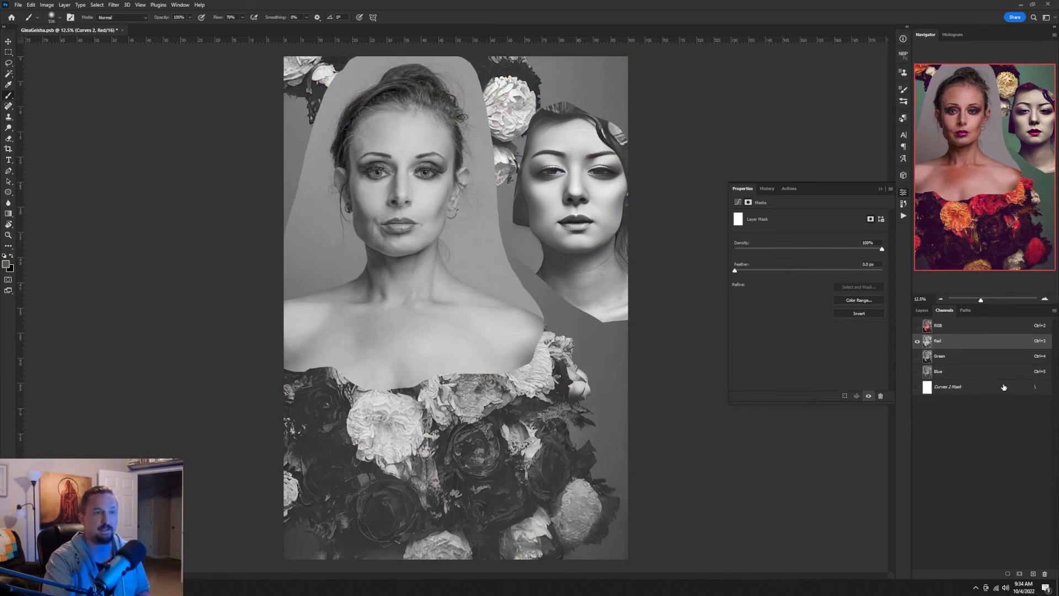
{"action": "left_click", "coordinate": [924, 310]}
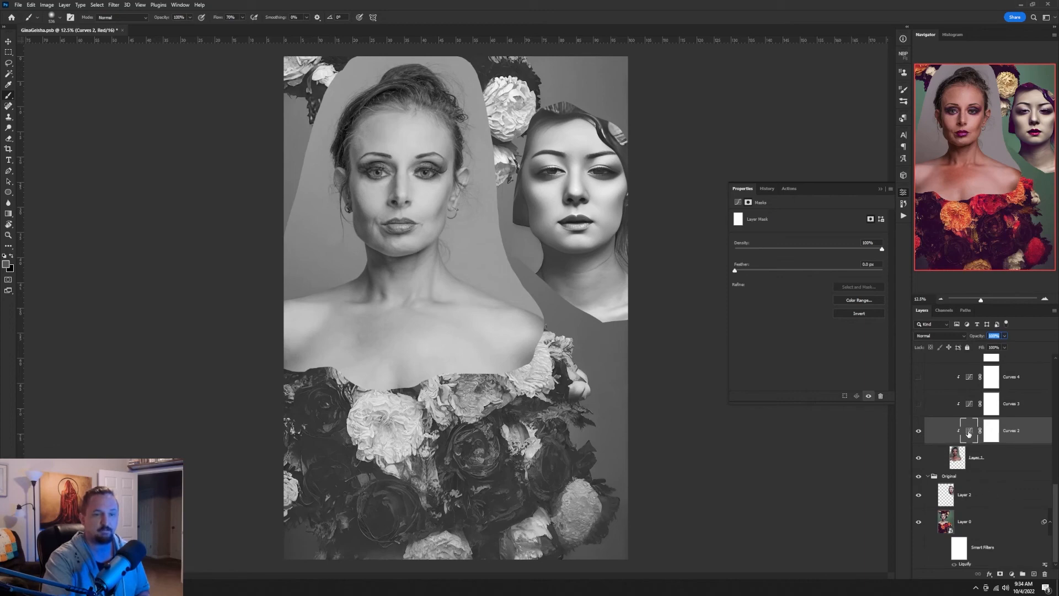
{"action": "left_click", "coordinate": [969, 432]}
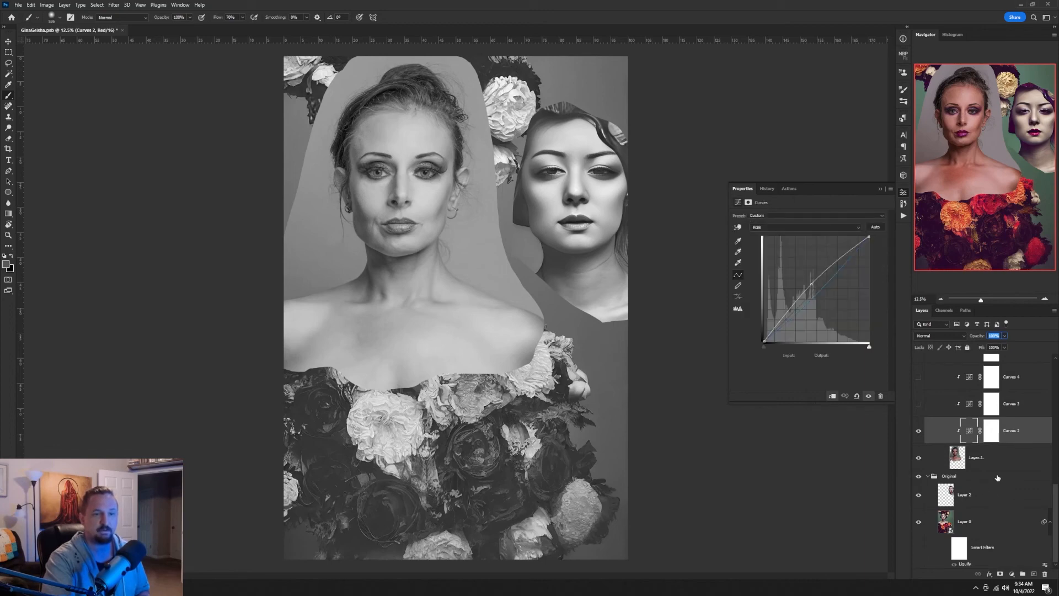
{"action": "left_click", "coordinate": [944, 310]}
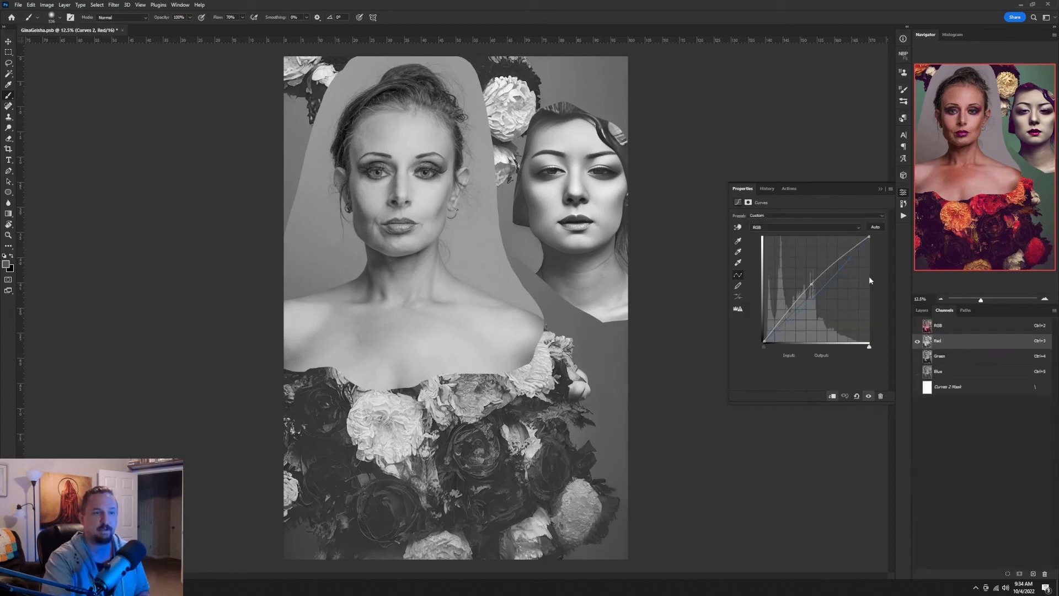
{"action": "left_click", "coordinate": [785, 229]}
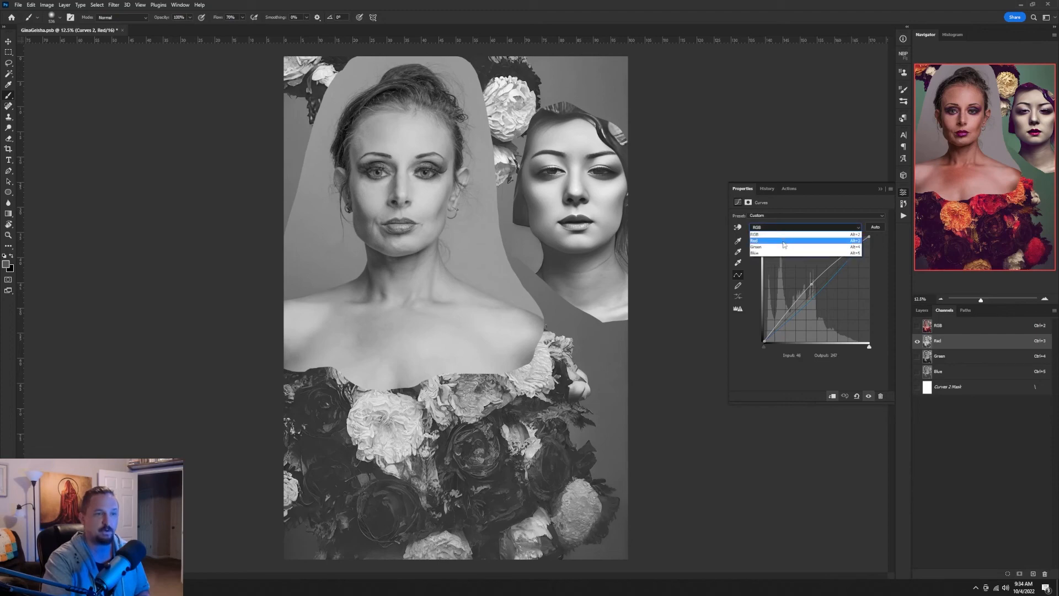
{"action": "left_click", "coordinate": [784, 241]}
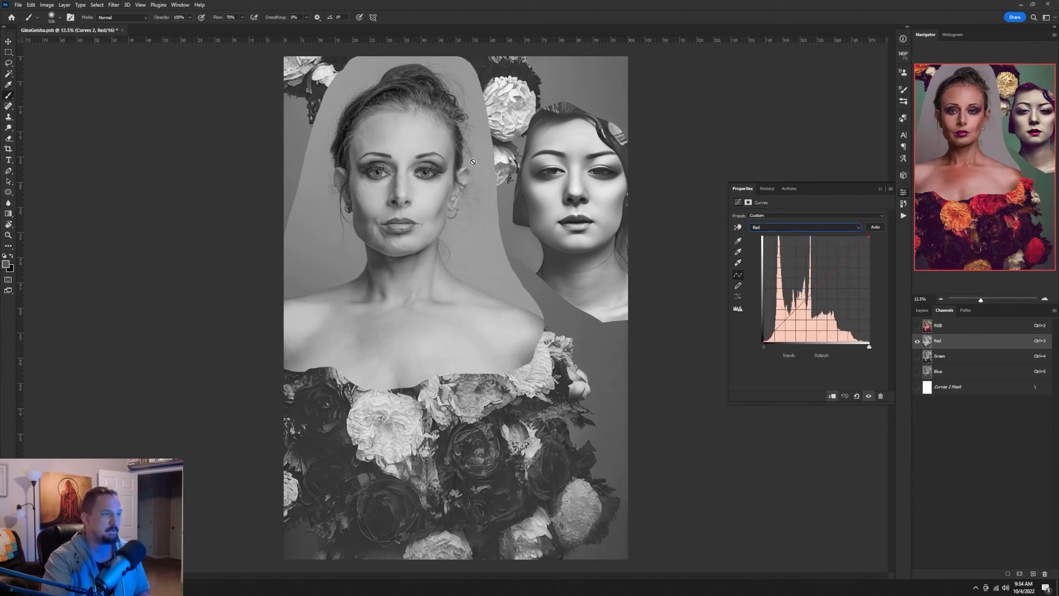
{"action": "left_click", "coordinate": [739, 228]}
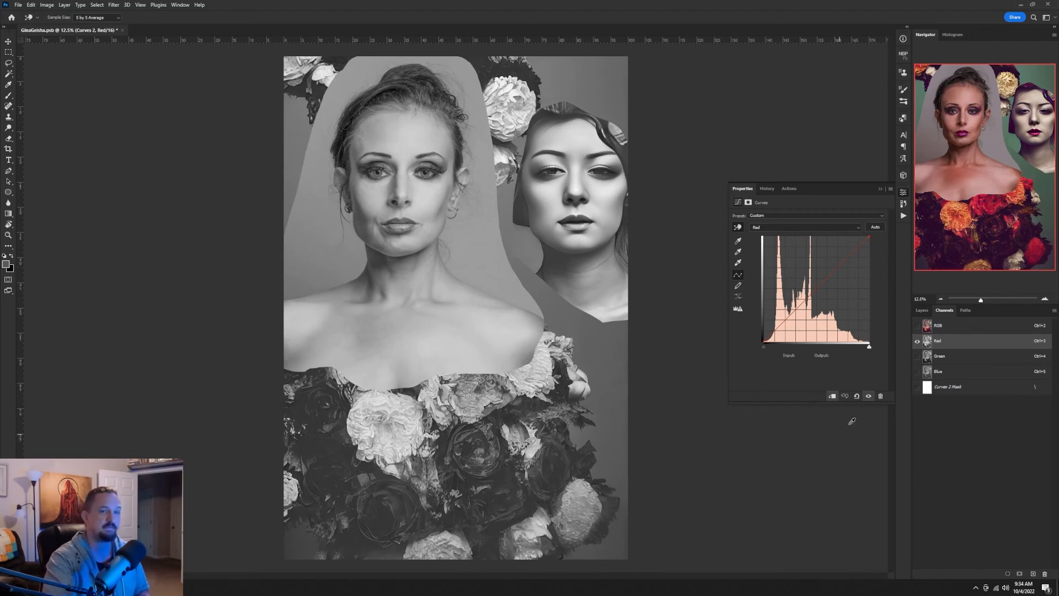
View the Green channel with the Green curve of Curves 2, and the Blue channel with its Blue curve.
{"action": "left_click", "coordinate": [944, 358]}
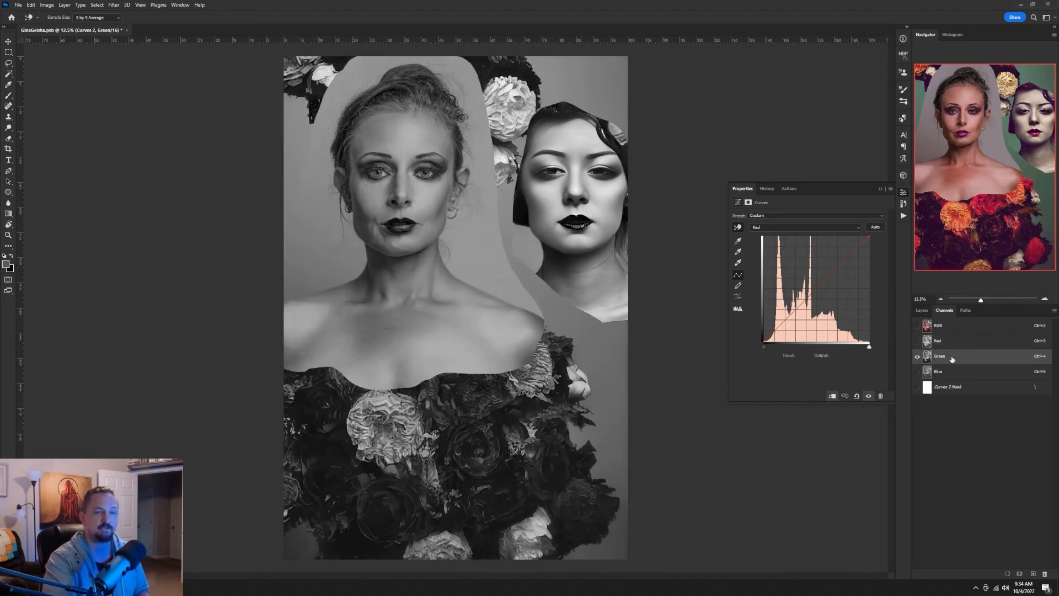
{"action": "left_click", "coordinate": [793, 227]}
{"action": "left_click", "coordinate": [788, 248]}
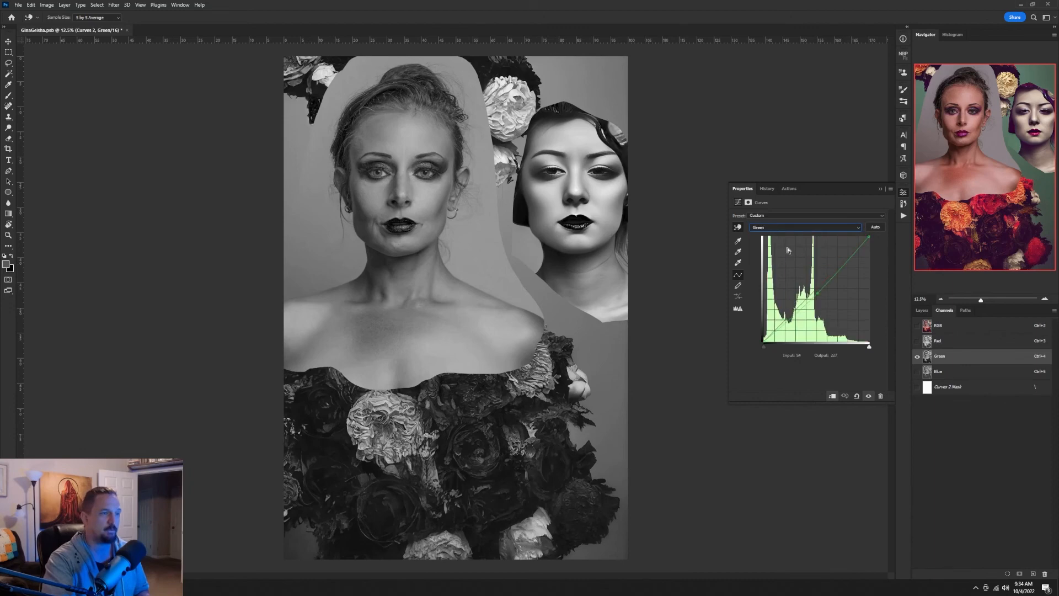
{"action": "left_click", "coordinate": [960, 371]}
{"action": "left_click", "coordinate": [813, 229]}
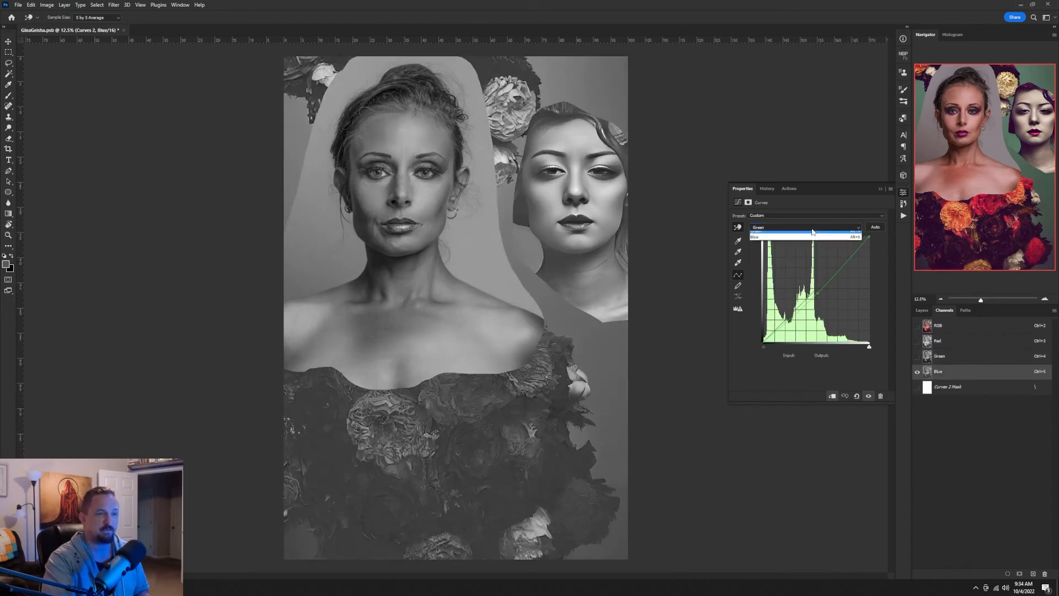
{"action": "left_click", "coordinate": [805, 253]}
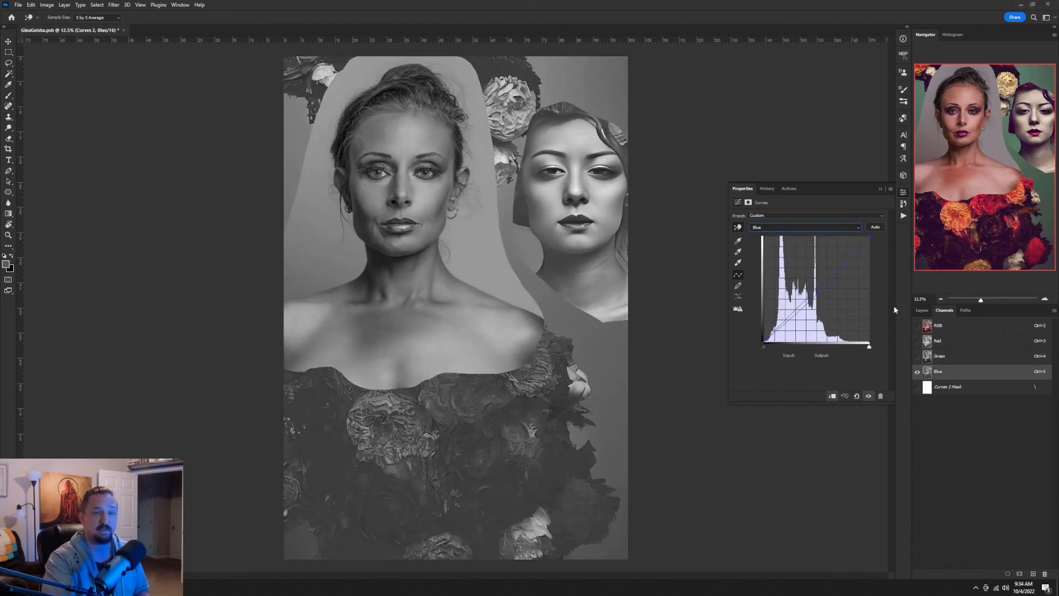
Show the Curves 3, Curves 4 and Curves 5 adjustment layers above Curves 2.
{"action": "left_click", "coordinate": [922, 310]}
{"action": "scroll", "coordinate": [991, 499], "scroll_direction": "up", "scroll_amount": 2}
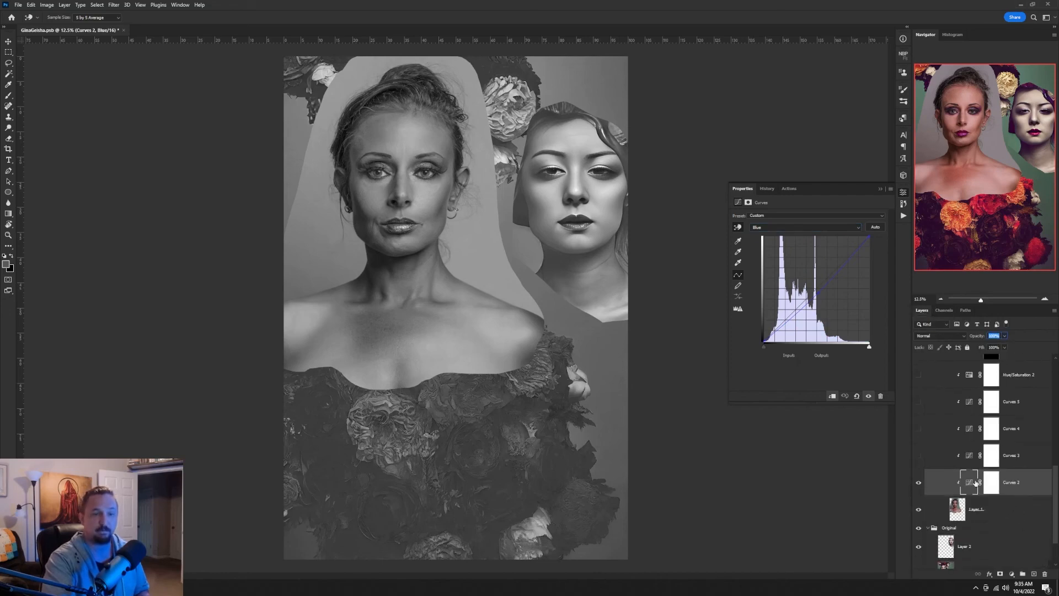
{"action": "left_click", "coordinate": [919, 456]}
{"action": "left_click", "coordinate": [919, 428]}
{"action": "left_click", "coordinate": [919, 402]}
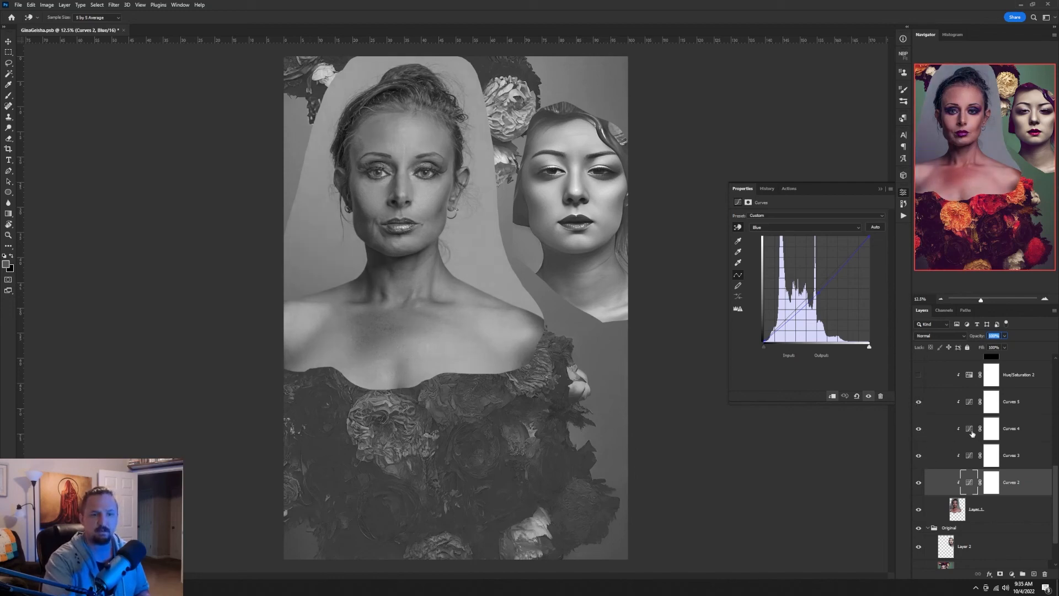
{"action": "scroll", "coordinate": [972, 433], "scroll_direction": "up", "scroll_amount": 2}
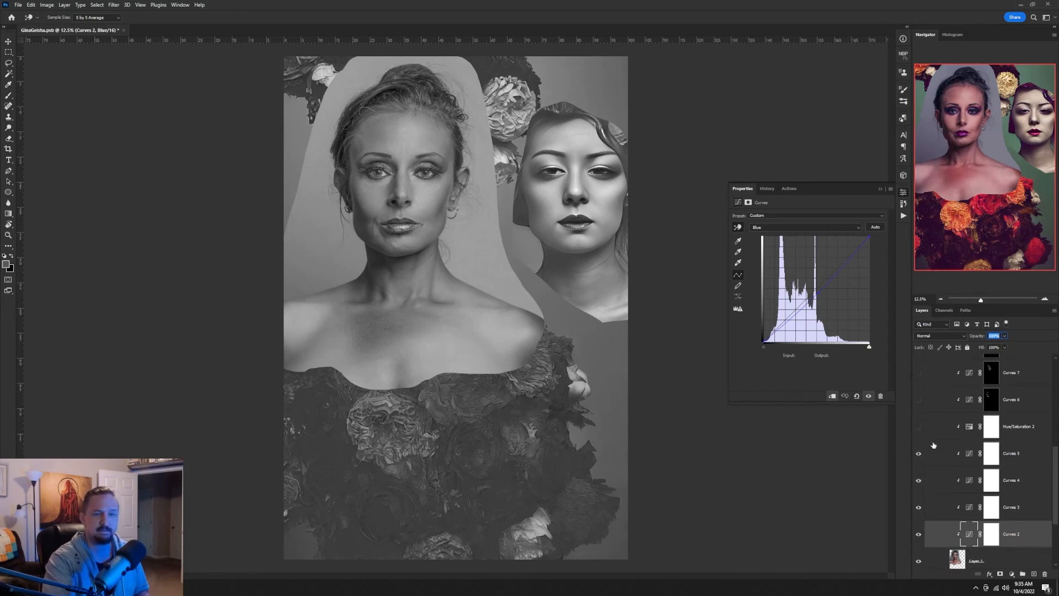
Restore the full RGB composite view and return to the layer stack.
{"action": "scroll", "coordinate": [1010, 428], "scroll_direction": "up", "scroll_amount": 5}
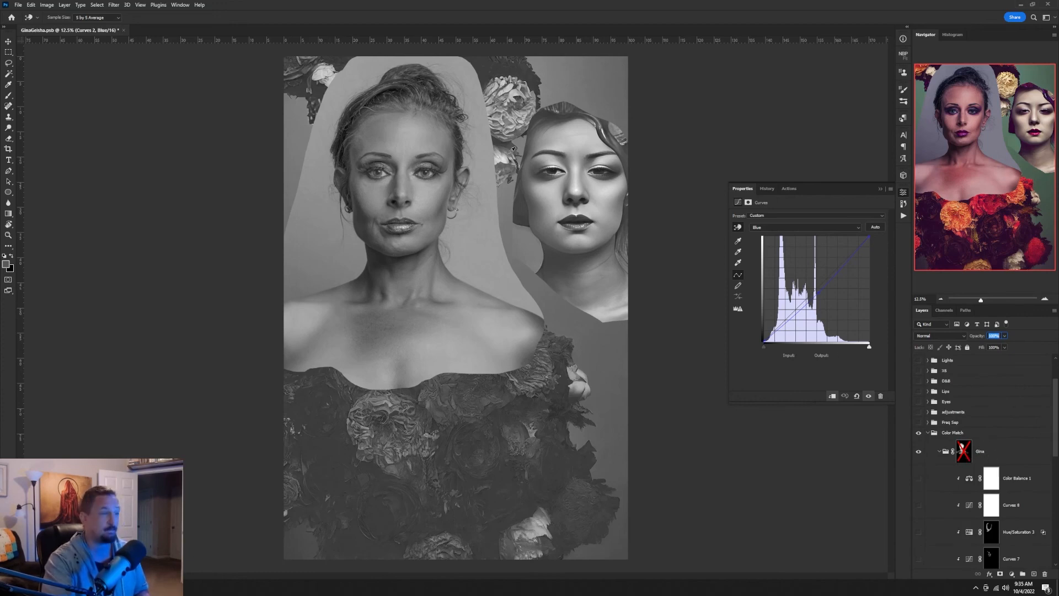
{"action": "scroll", "coordinate": [1011, 401], "scroll_direction": "down", "scroll_amount": 5}
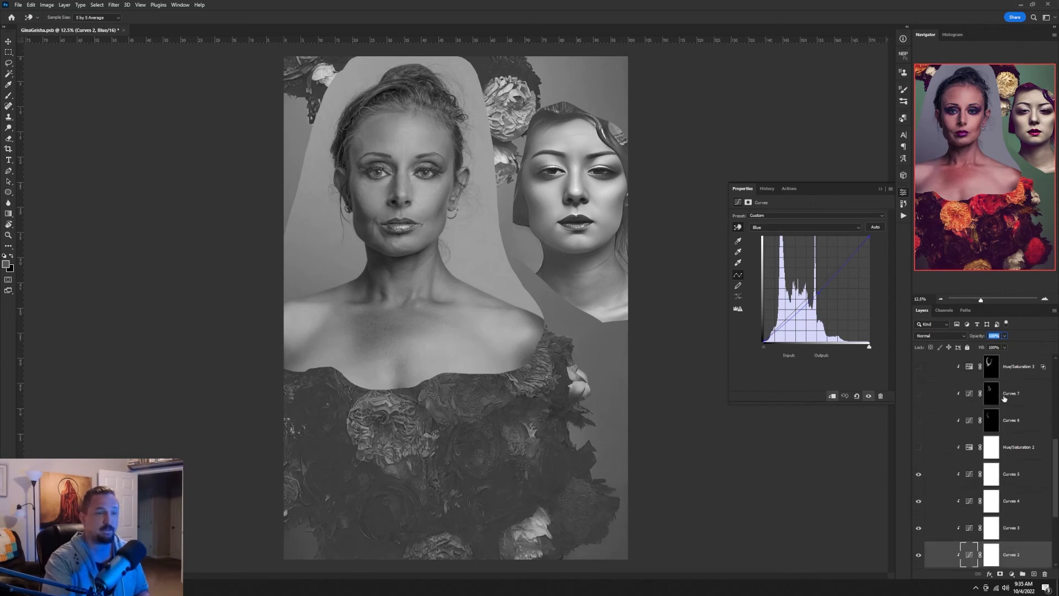
{"action": "scroll", "coordinate": [1004, 398], "scroll_direction": "up", "scroll_amount": 1}
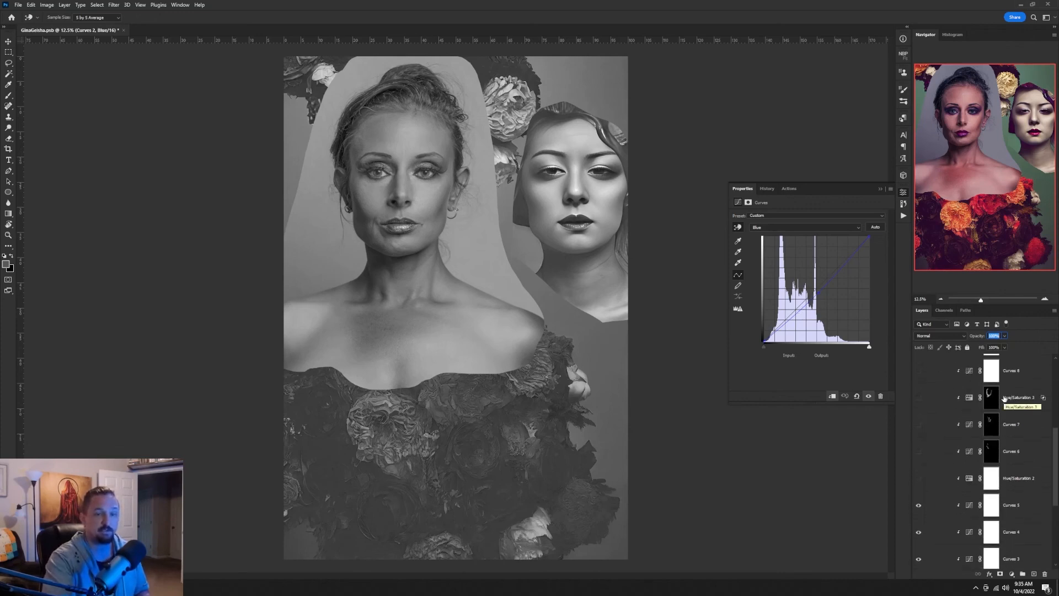
{"action": "scroll", "coordinate": [1004, 399], "scroll_direction": "up", "scroll_amount": 4}
{"action": "left_click", "coordinate": [942, 310]}
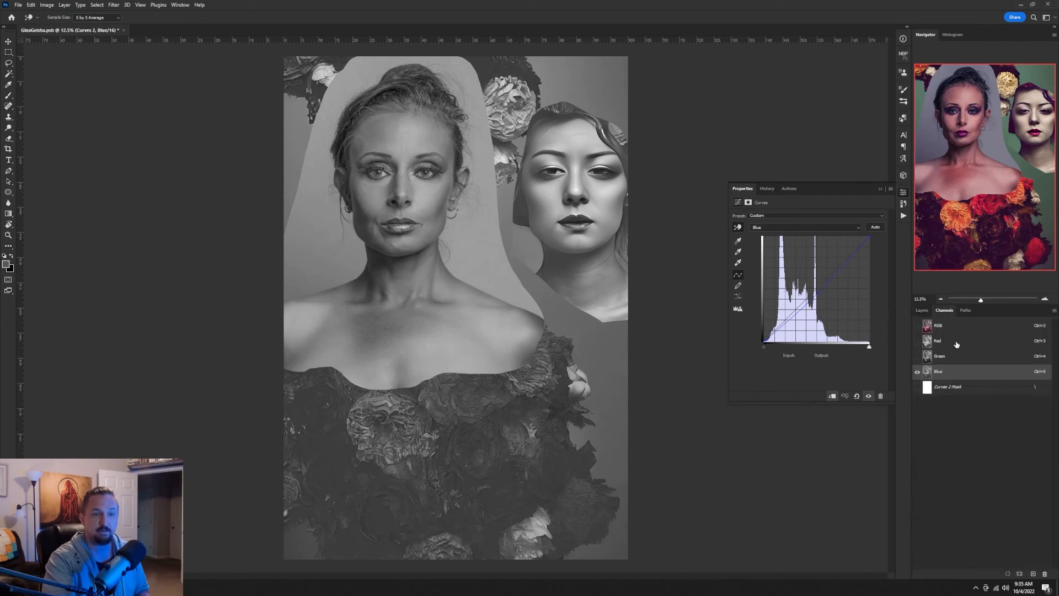
{"action": "left_click", "coordinate": [930, 326]}
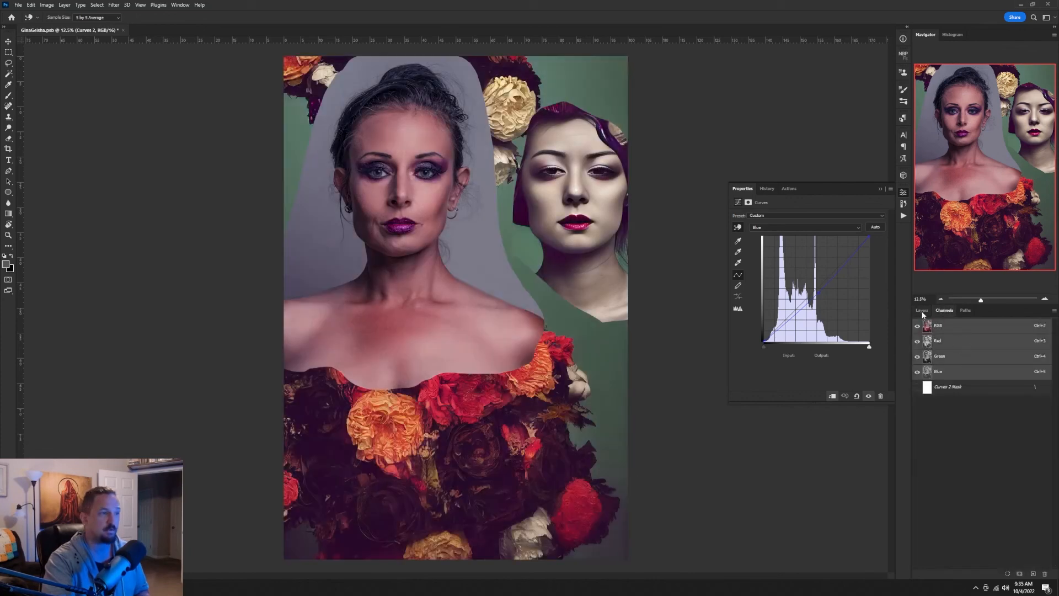
{"action": "left_click", "coordinate": [922, 311]}
Show and expand the Group 1 check layers, and view the image with Channel Mixer 1 enabled before hiding it again.
{"action": "scroll", "coordinate": [998, 452], "scroll_direction": "up", "scroll_amount": 5}
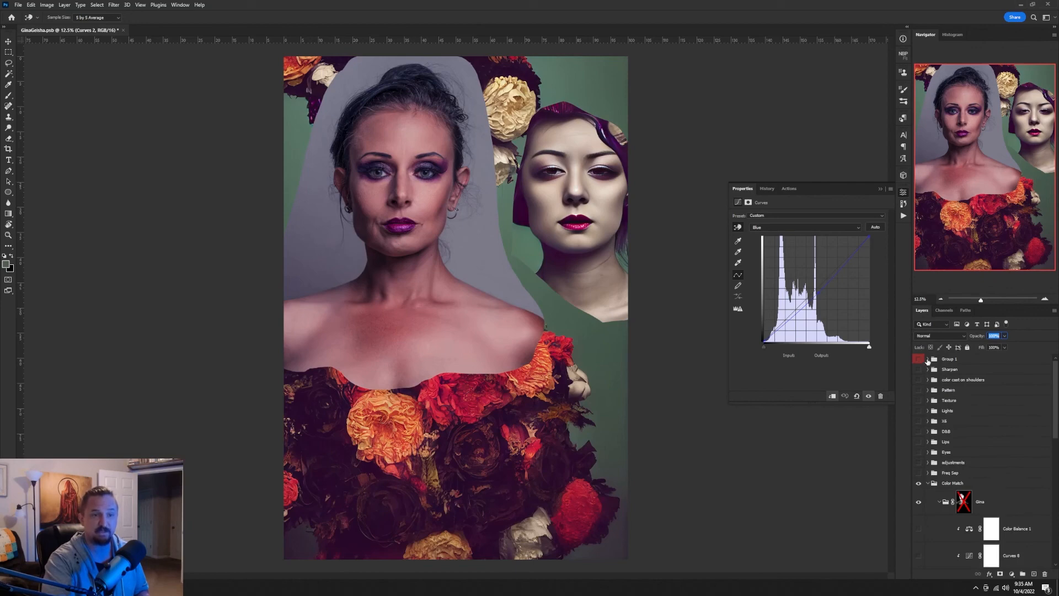
{"action": "key", "text": "b"}
{"action": "left_click", "coordinate": [927, 359]}
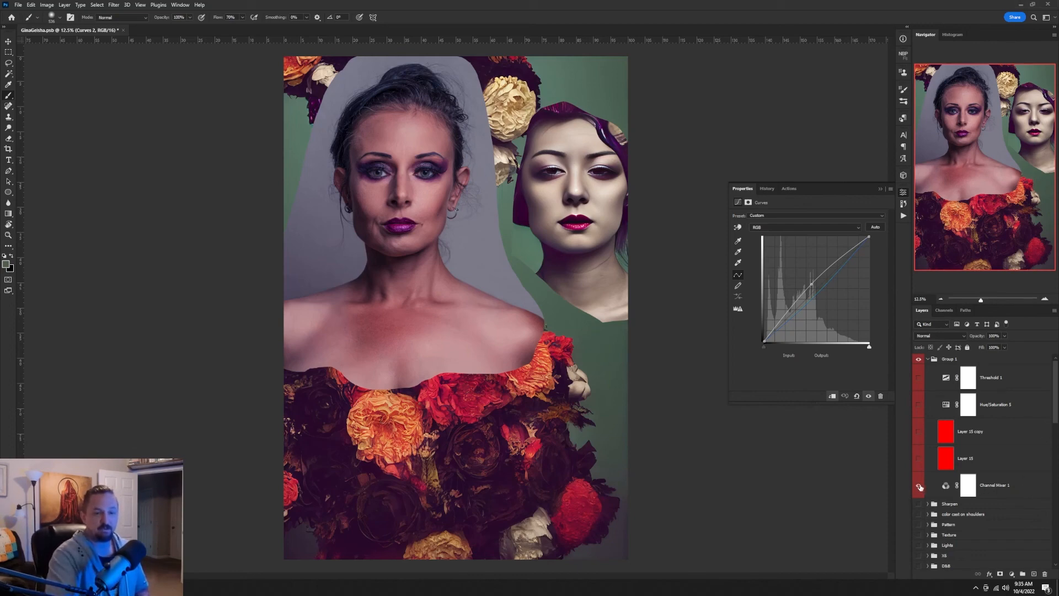
{"action": "left_click", "coordinate": [920, 486]}
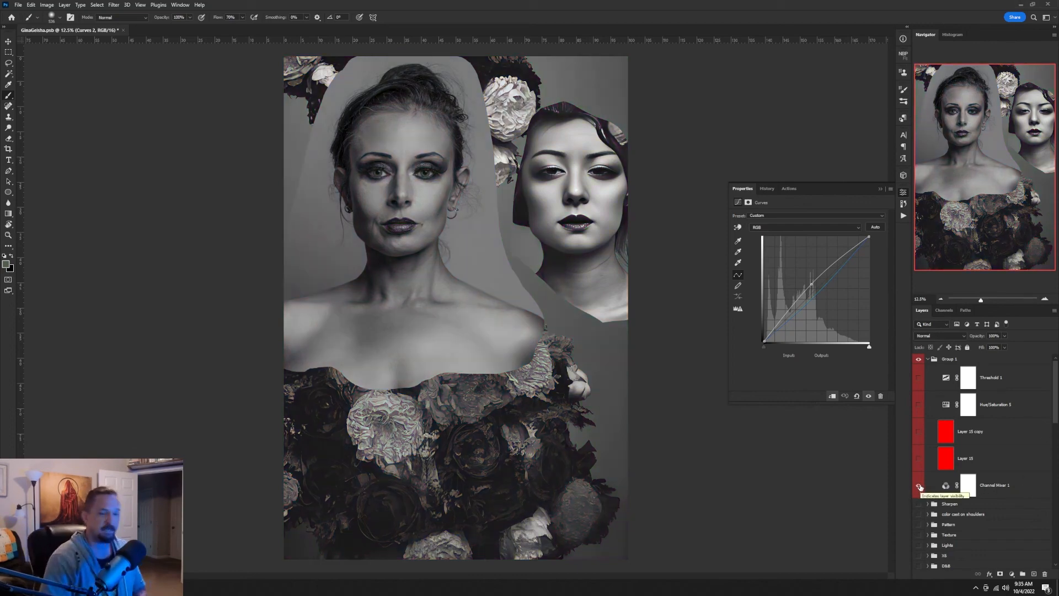
{"action": "left_click", "coordinate": [920, 487]}
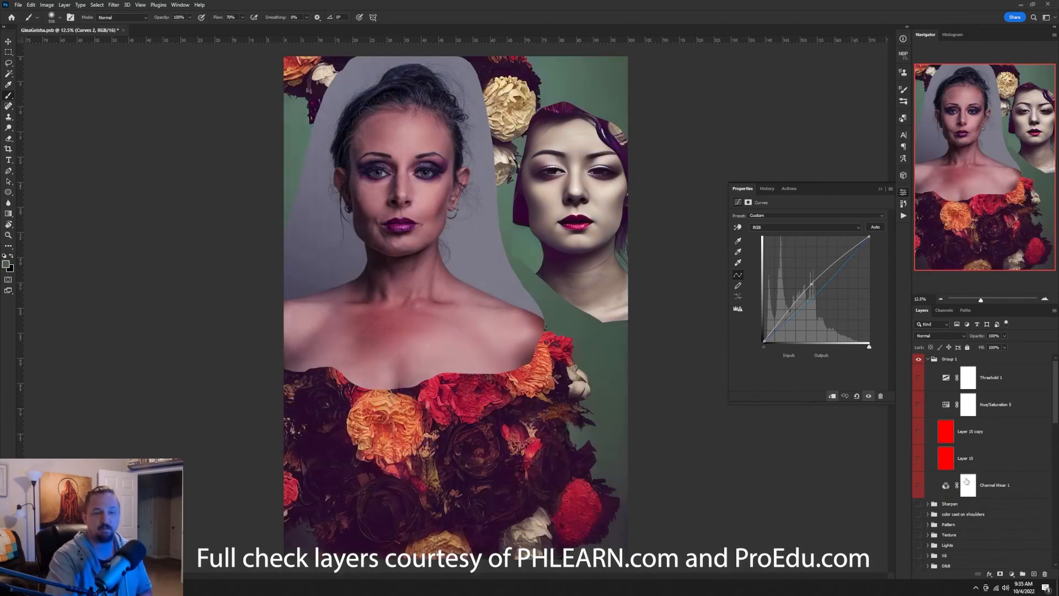
Select and show the red Layer 15 check layer in Hue blend mode, and show Hue/Saturation 2 in the Color Match group.
{"action": "left_click", "coordinate": [1008, 464]}
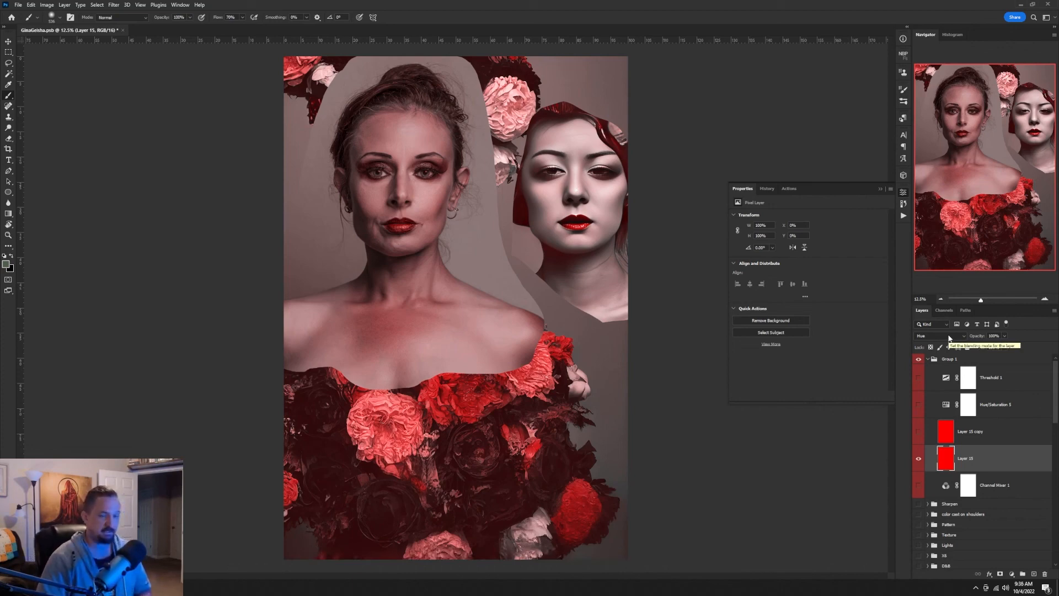
{"action": "scroll", "coordinate": [1012, 486], "scroll_direction": "down", "scroll_amount": 10}
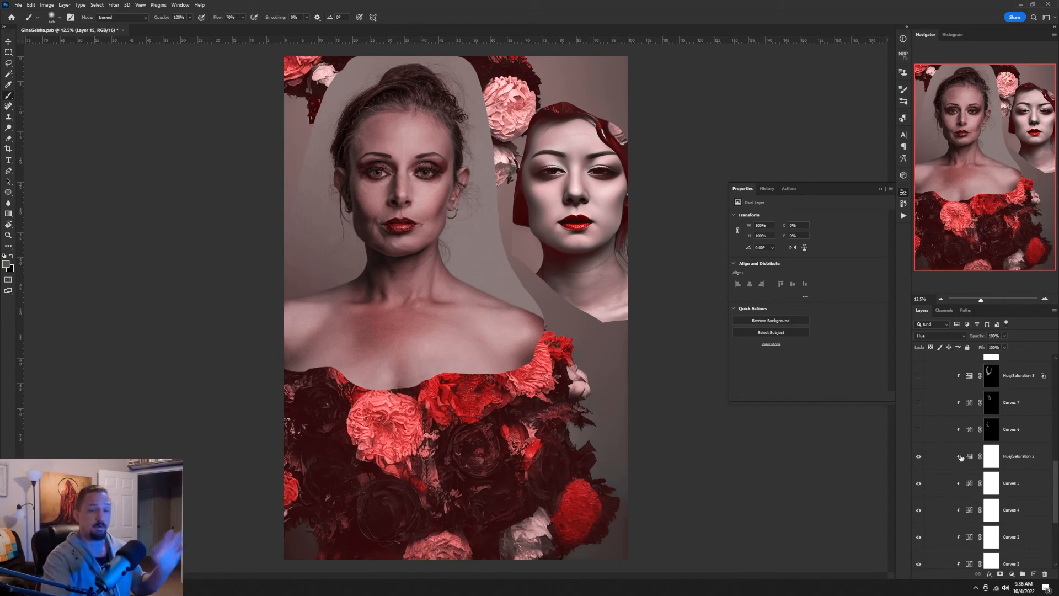
{"action": "scroll", "coordinate": [961, 457], "scroll_direction": "up", "scroll_amount": 3}
{"action": "scroll", "coordinate": [960, 457], "scroll_direction": "up", "scroll_amount": 5}
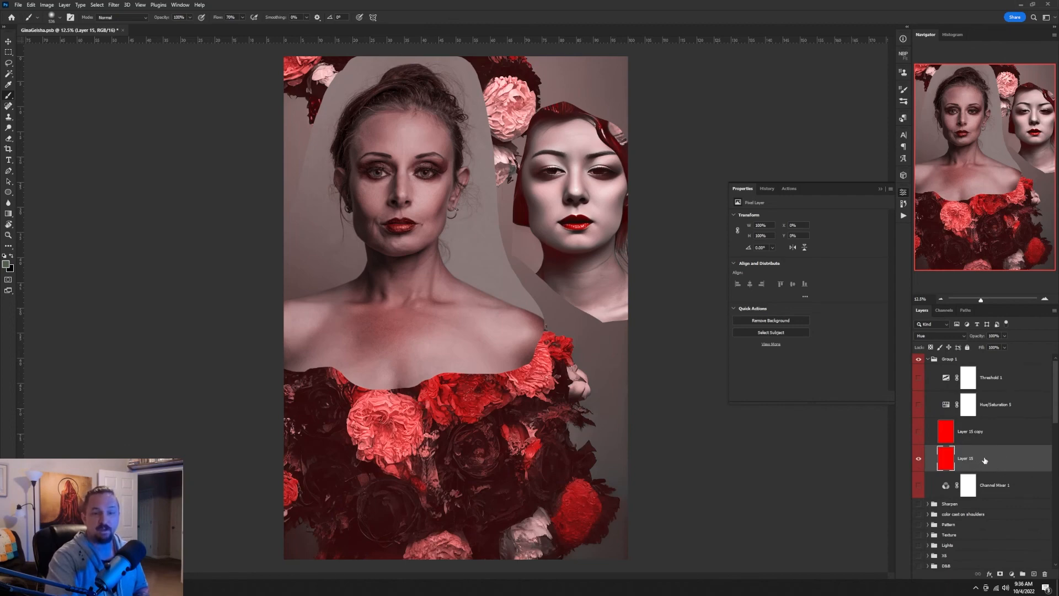
Show Layer 15 copy instead of Layer 15 as the check layer, and show Curves 6, Curves 7 and Hue/Saturation 3.
{"action": "left_click", "coordinate": [998, 434]}
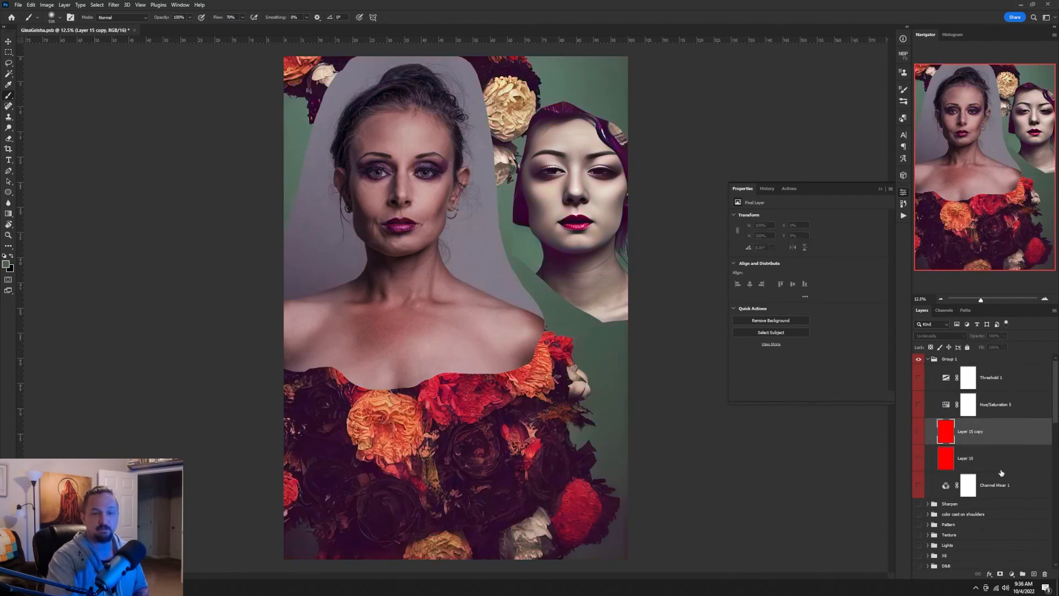
{"action": "left_click", "coordinate": [918, 432]}
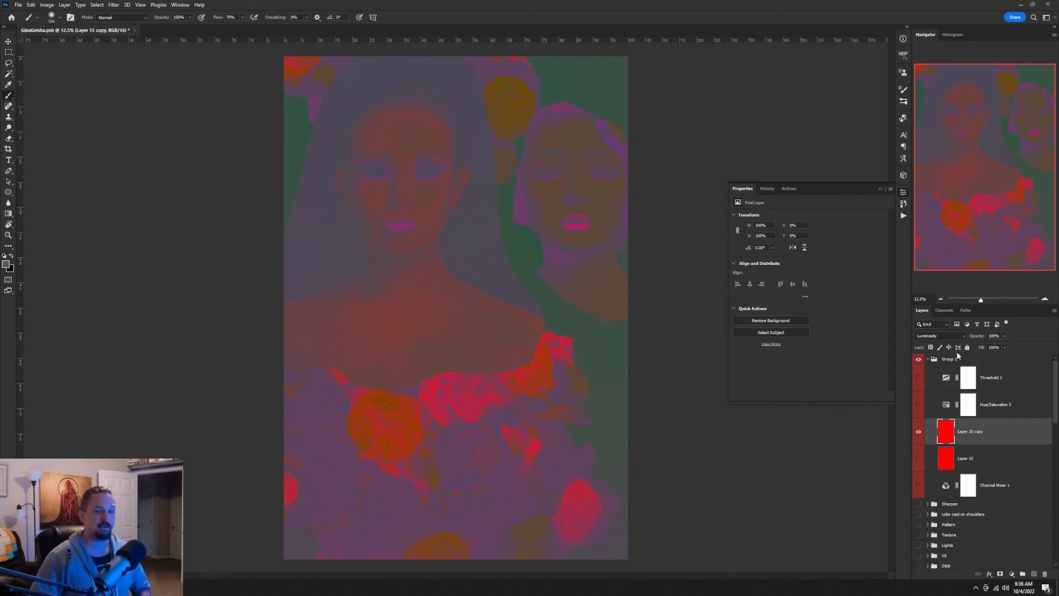
{"action": "scroll", "coordinate": [993, 441], "scroll_direction": "down", "scroll_amount": 5}
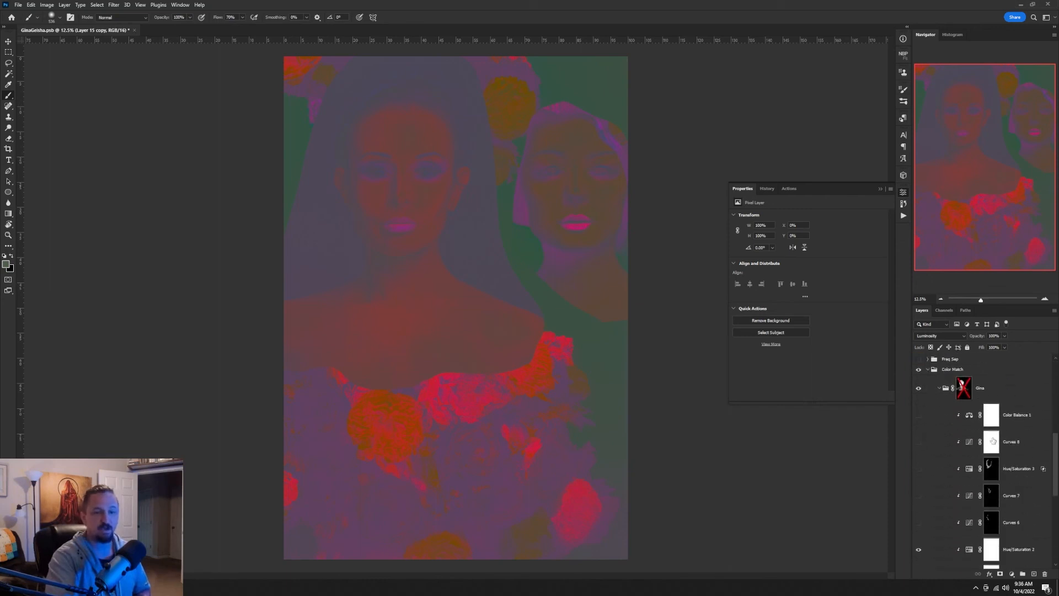
{"action": "scroll", "coordinate": [993, 442], "scroll_direction": "down", "scroll_amount": 1}
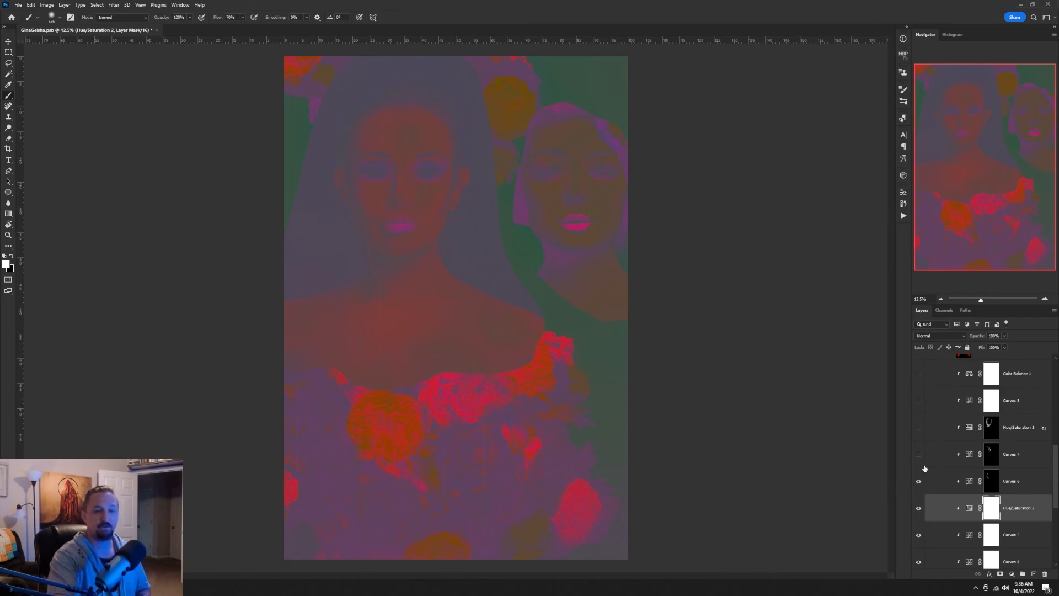
{"action": "left_click_drag", "start_coordinate": [919, 456], "coordinate": [921, 435]}
Select Layer 15 copy, check the saturation with Hue/Saturation 5 enabled, and hide both check layers.
{"action": "scroll", "coordinate": [920, 435], "scroll_direction": "up", "scroll_amount": 10}
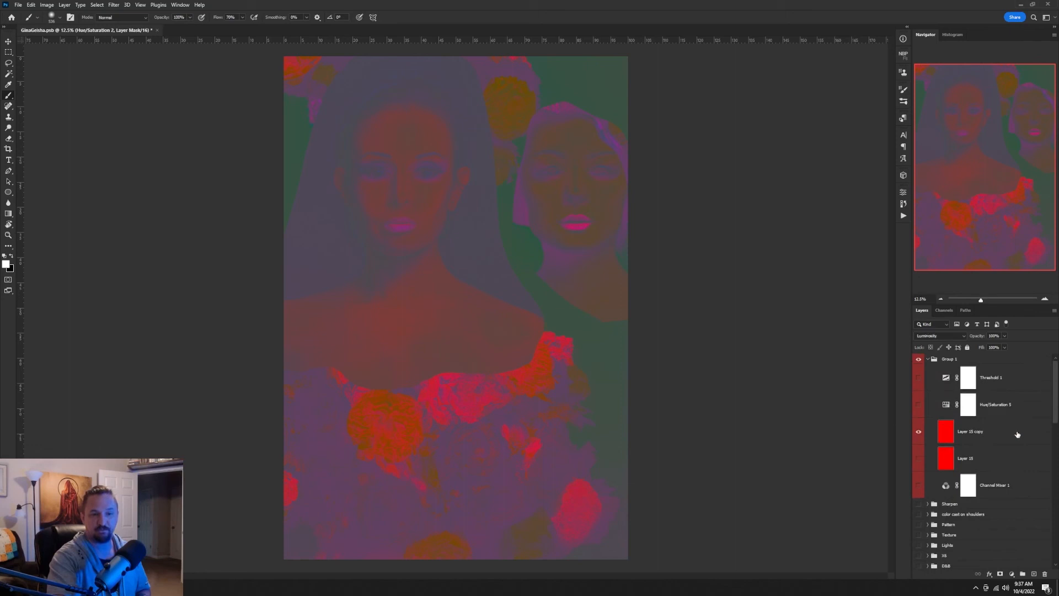
{"action": "left_click", "coordinate": [1018, 433]}
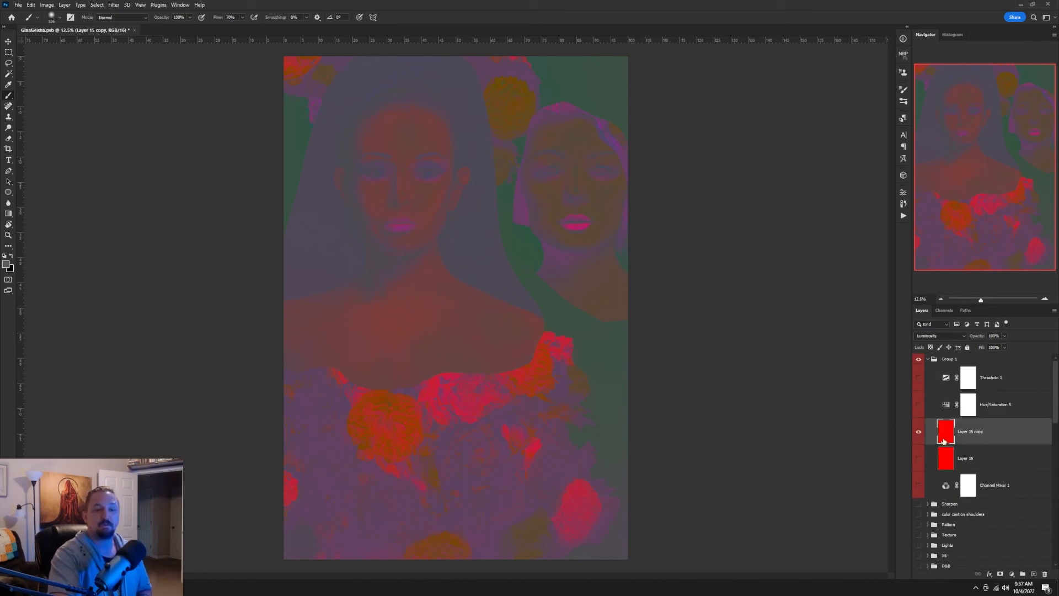
{"action": "left_click", "coordinate": [918, 406]}
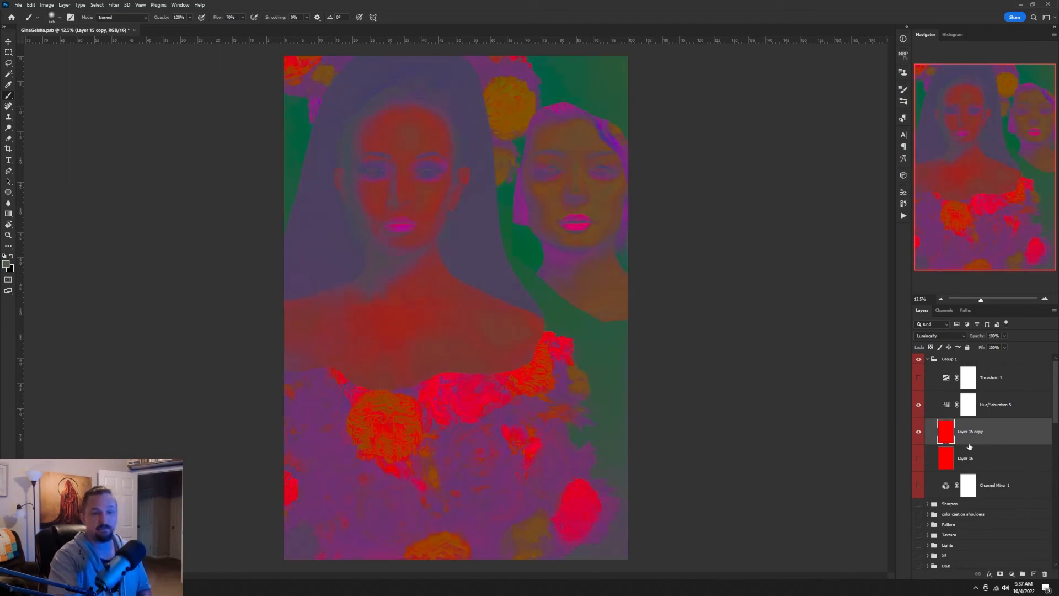
{"action": "left_click_drag", "start_coordinate": [919, 405], "coordinate": [920, 439]}
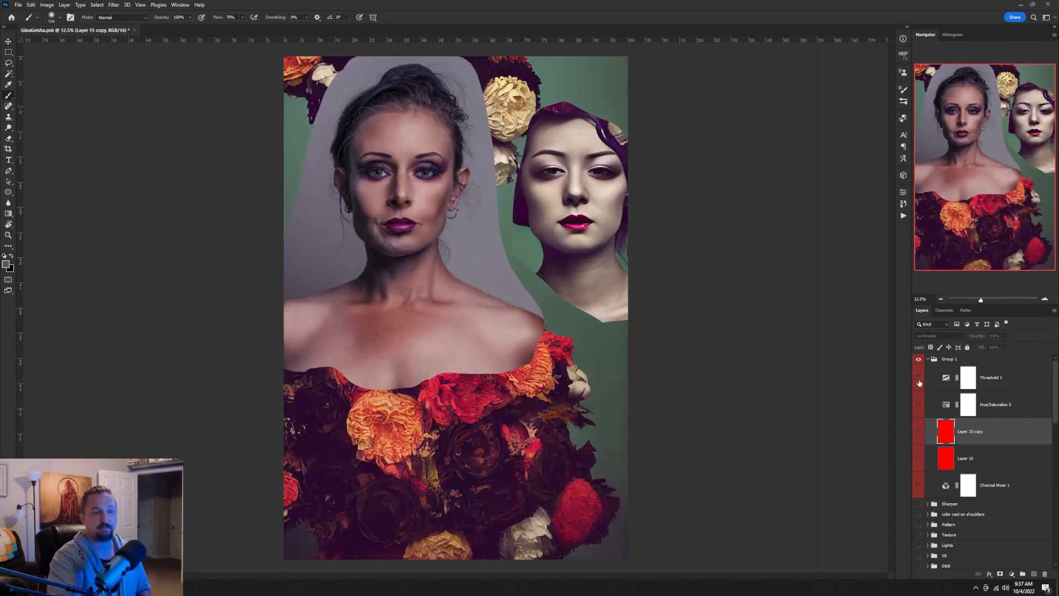
Show the Threshold 1 check layer, and show Curves 8 and Color Balance 1 in the Color Match group.
{"action": "left_click", "coordinate": [919, 379]}
{"action": "scroll", "coordinate": [1023, 521], "scroll_direction": "down", "scroll_amount": 5}
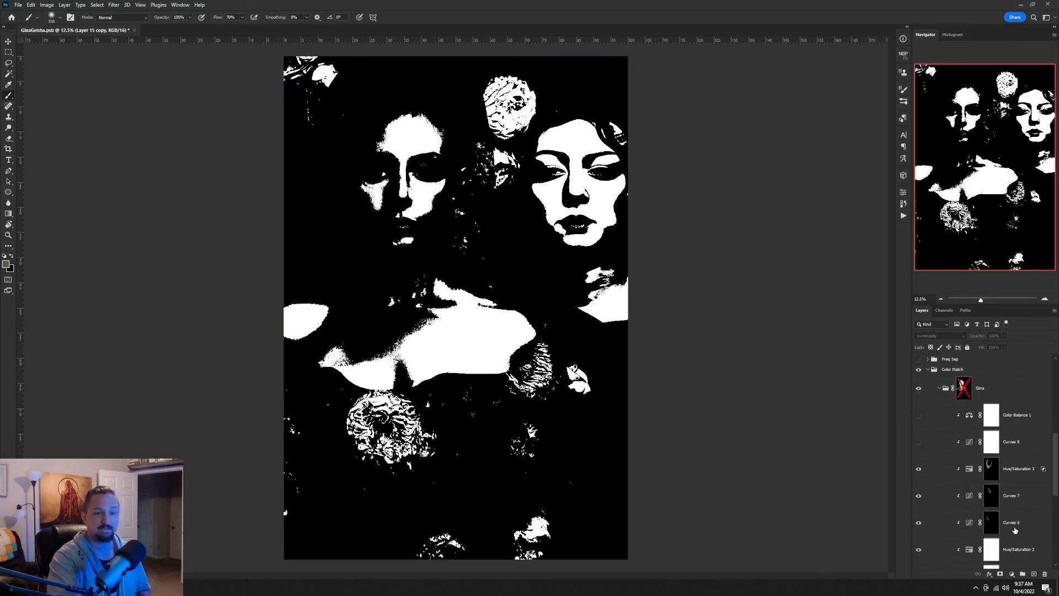
{"action": "left_click", "coordinate": [918, 442]}
{"action": "left_click", "coordinate": [919, 415]}
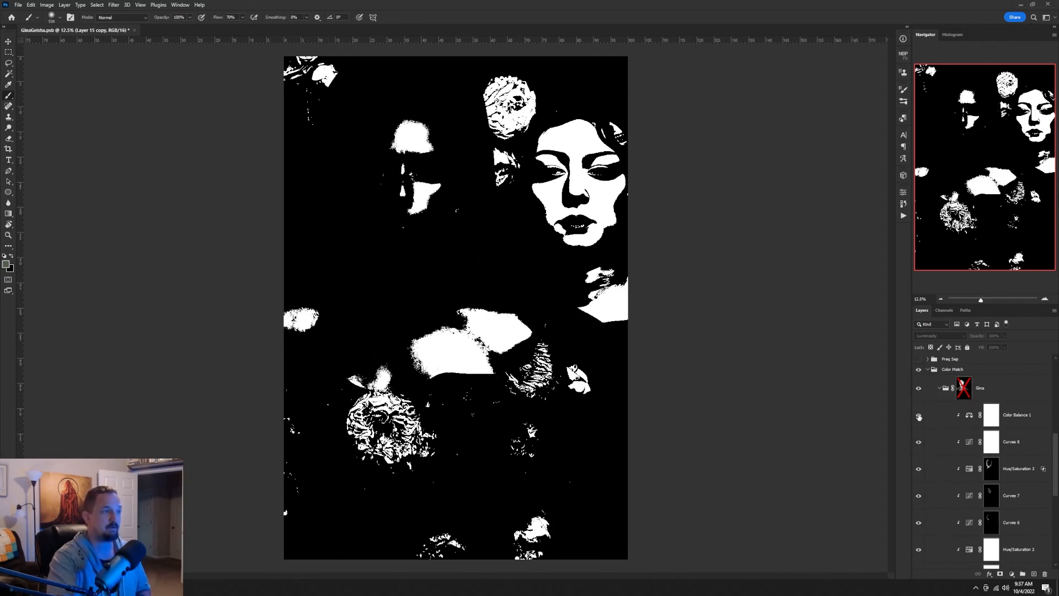
Re-enable the layer mask of the portrait group inside Color Match, and hide the Group 1 check layers.
{"action": "scroll", "coordinate": [993, 513], "scroll_direction": "up", "scroll_amount": 4}
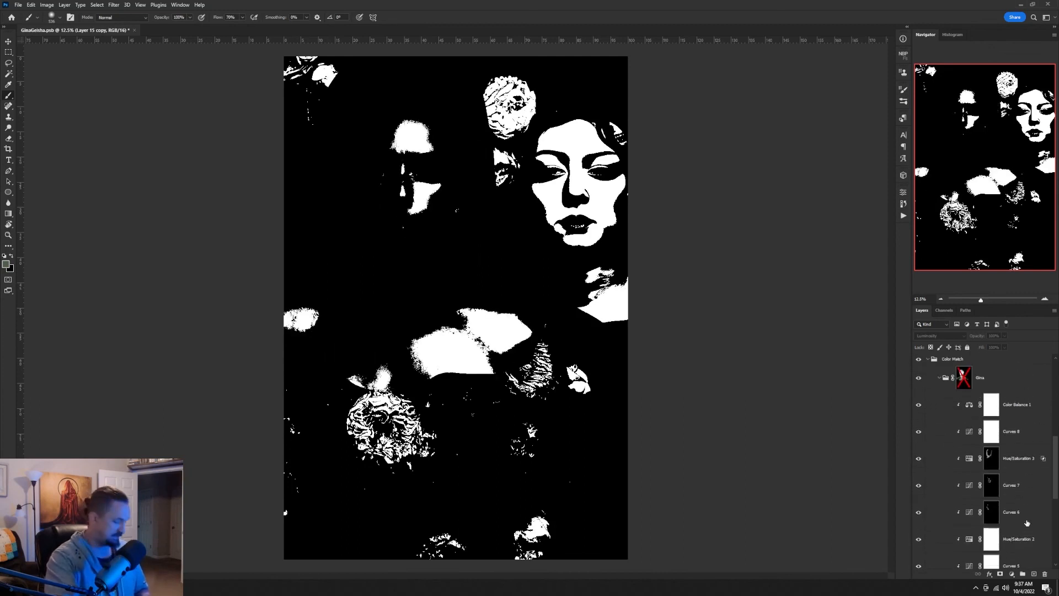
{"action": "left_click", "coordinate": [967, 500], "text": "shift"}
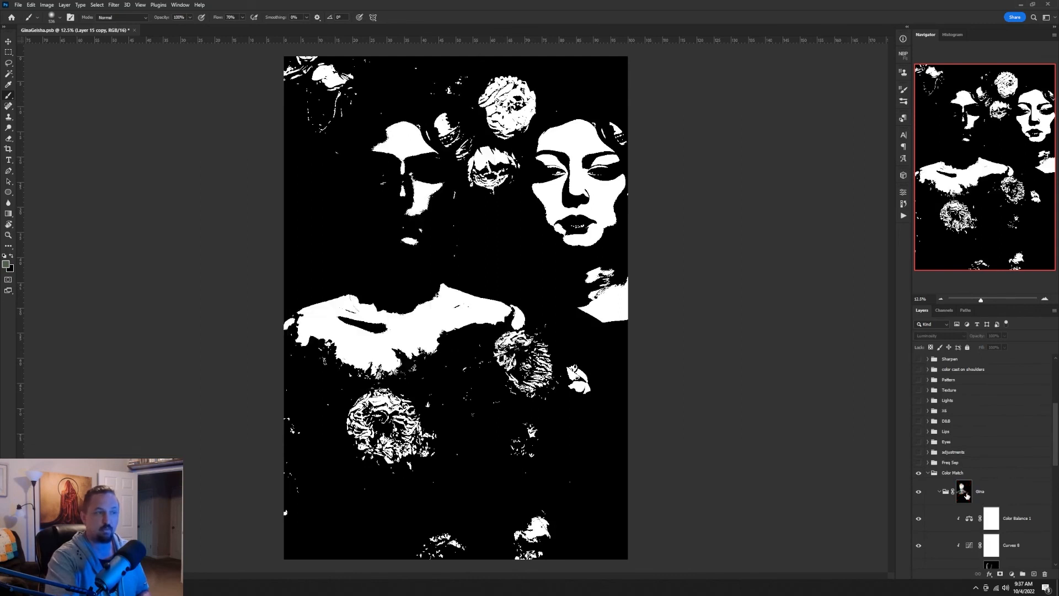
{"action": "scroll", "coordinate": [992, 511], "scroll_direction": "down", "scroll_amount": 2}
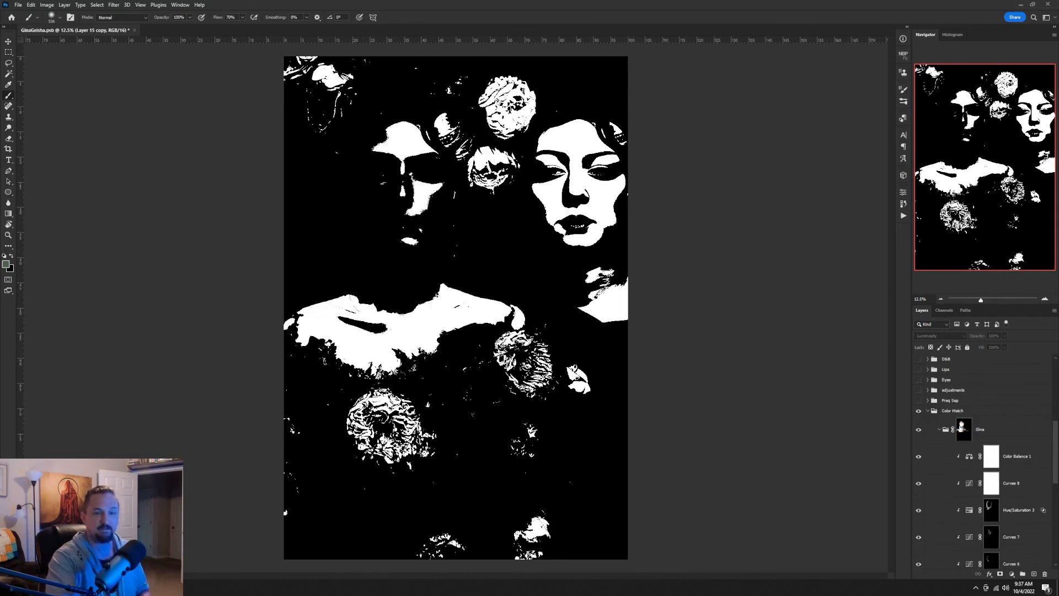
{"action": "scroll", "coordinate": [976, 453], "scroll_direction": "up", "scroll_amount": 7}
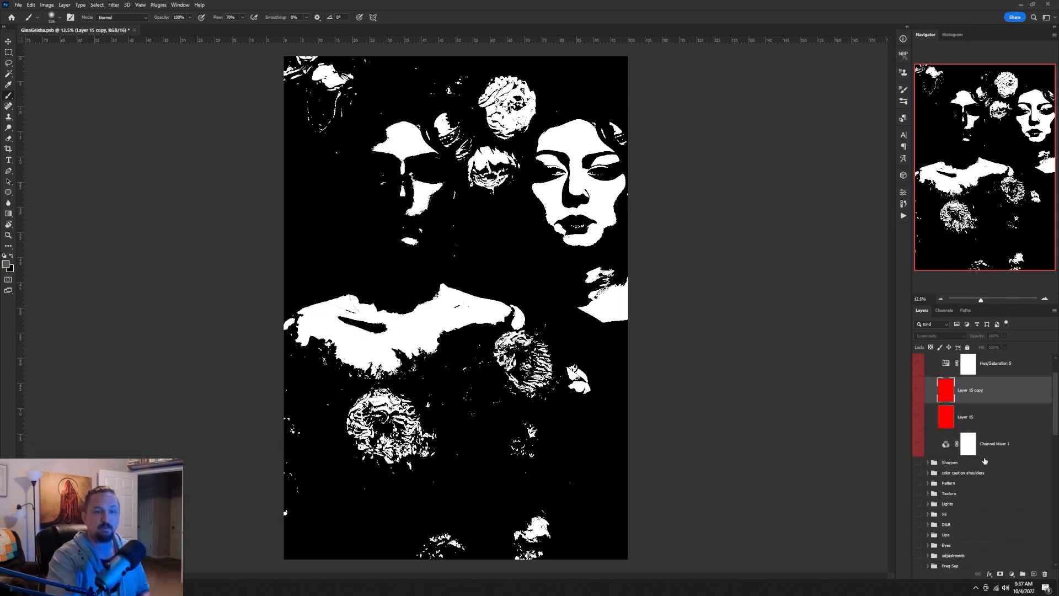
{"action": "left_click", "coordinate": [920, 361]}
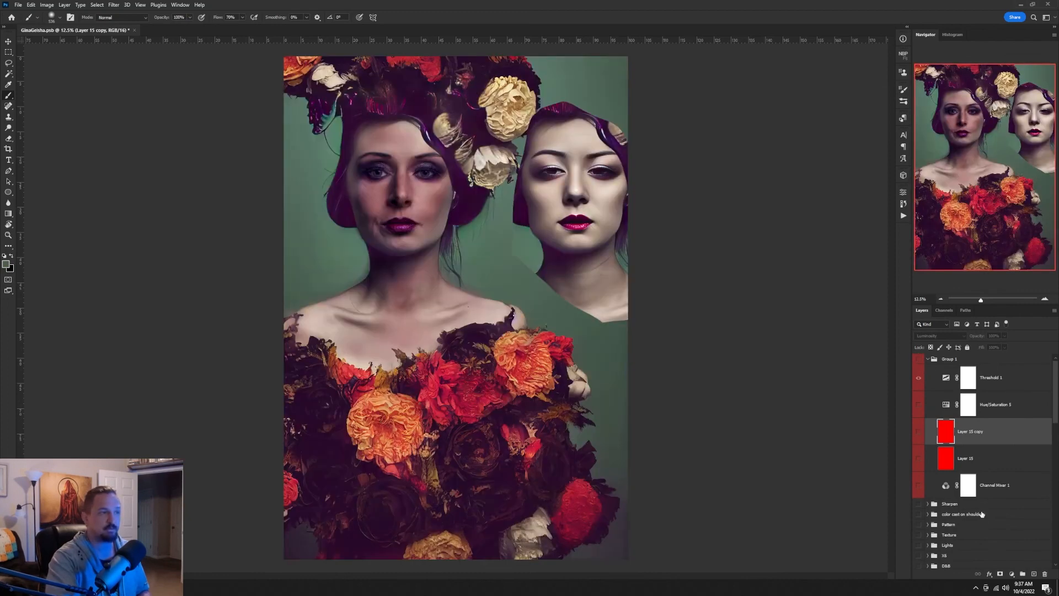
Collapse the Color Match group and compare the image with Layer 2 of the Original group hidden and shown.
{"action": "scroll", "coordinate": [1012, 520], "scroll_direction": "down", "scroll_amount": 3}
{"action": "scroll", "coordinate": [1011, 520], "scroll_direction": "down", "scroll_amount": 4}
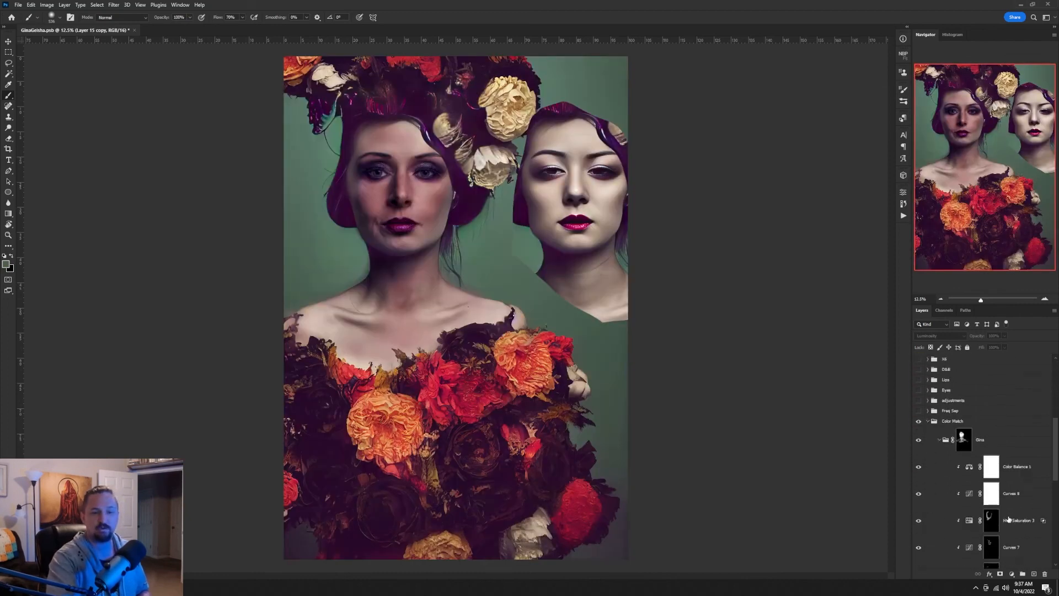
{"action": "left_click", "coordinate": [928, 422]}
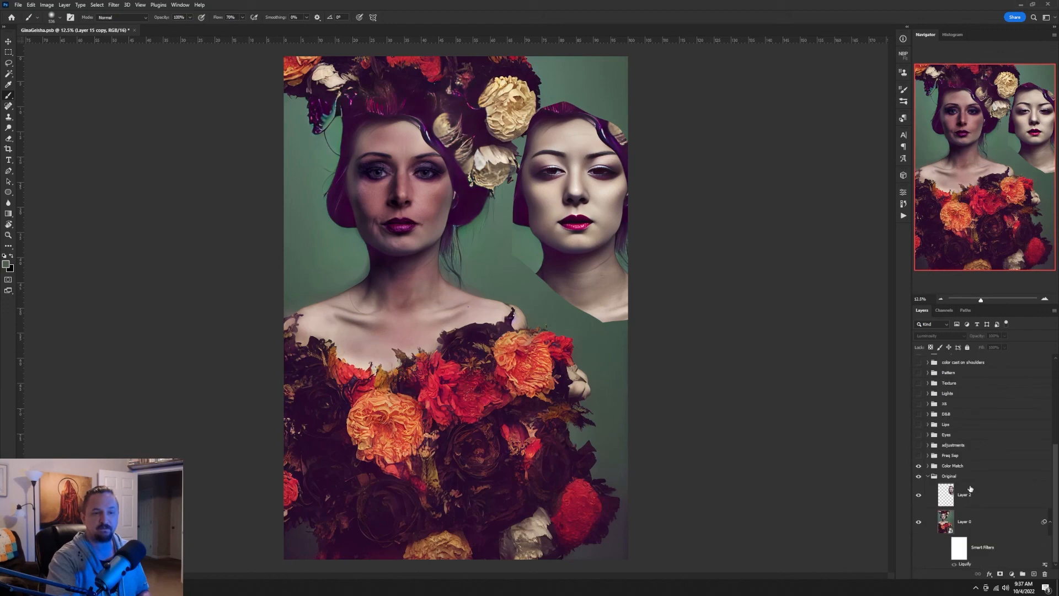
{"action": "left_click", "coordinate": [918, 495]}
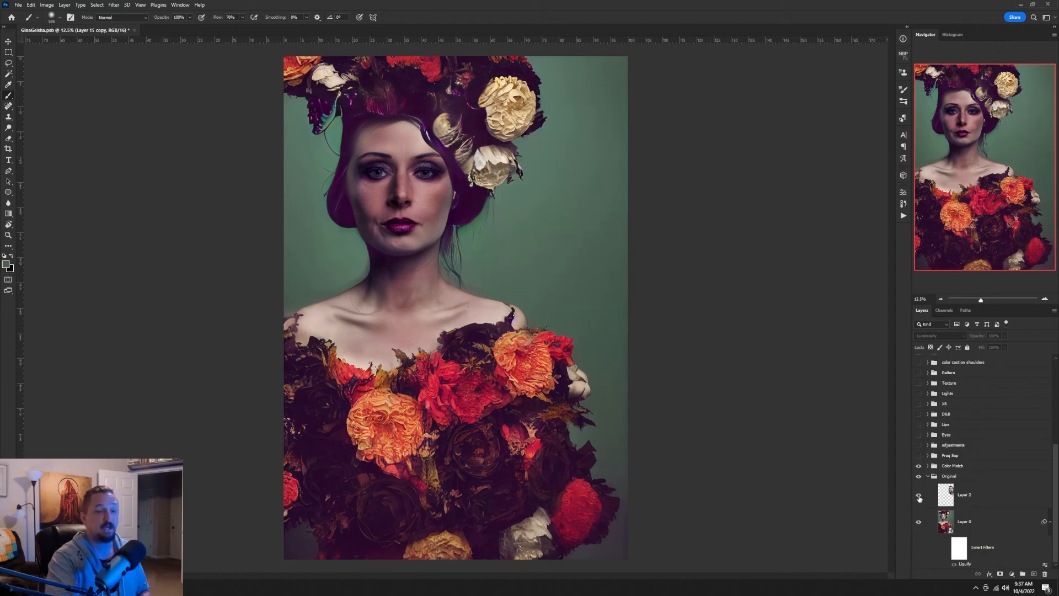
{"action": "left_click", "coordinate": [919, 495]}
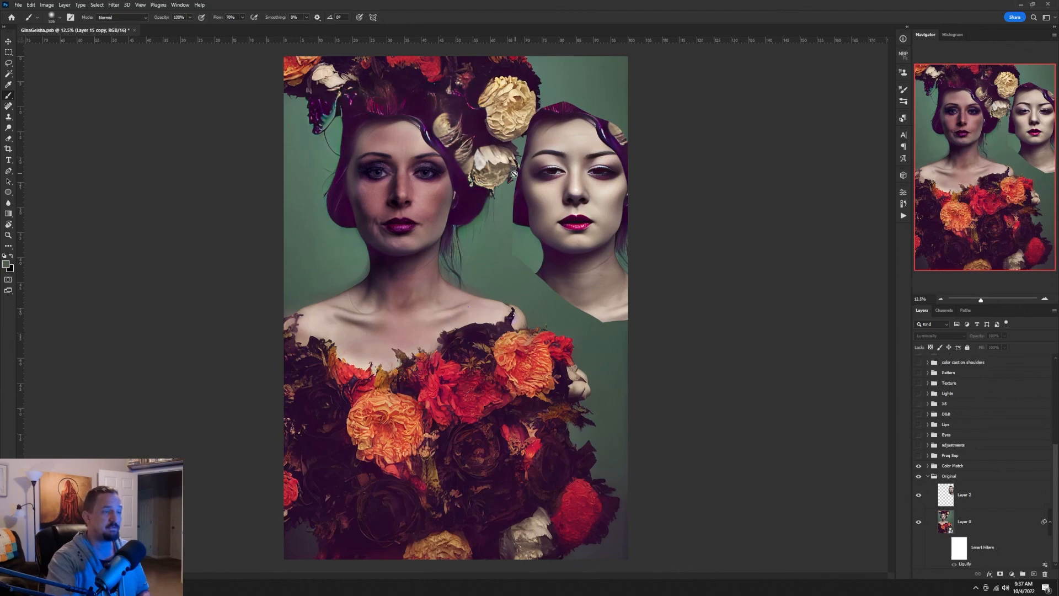
Show and select the Freq Sep group, and view the composite with Layer 2 hidden and shown again.
{"action": "left_click", "coordinate": [919, 456]}
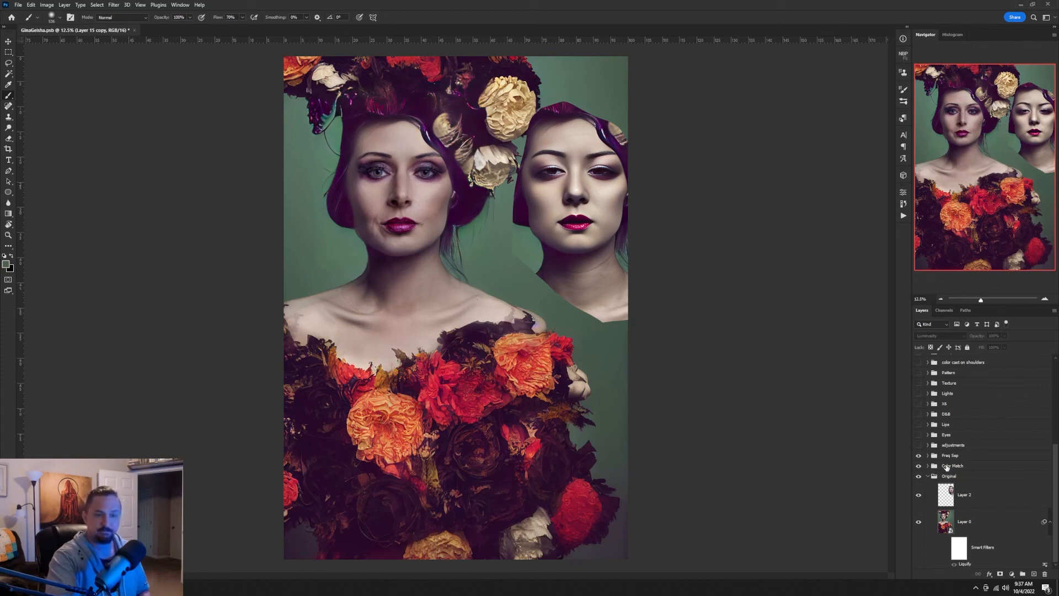
{"action": "left_click", "coordinate": [957, 459]}
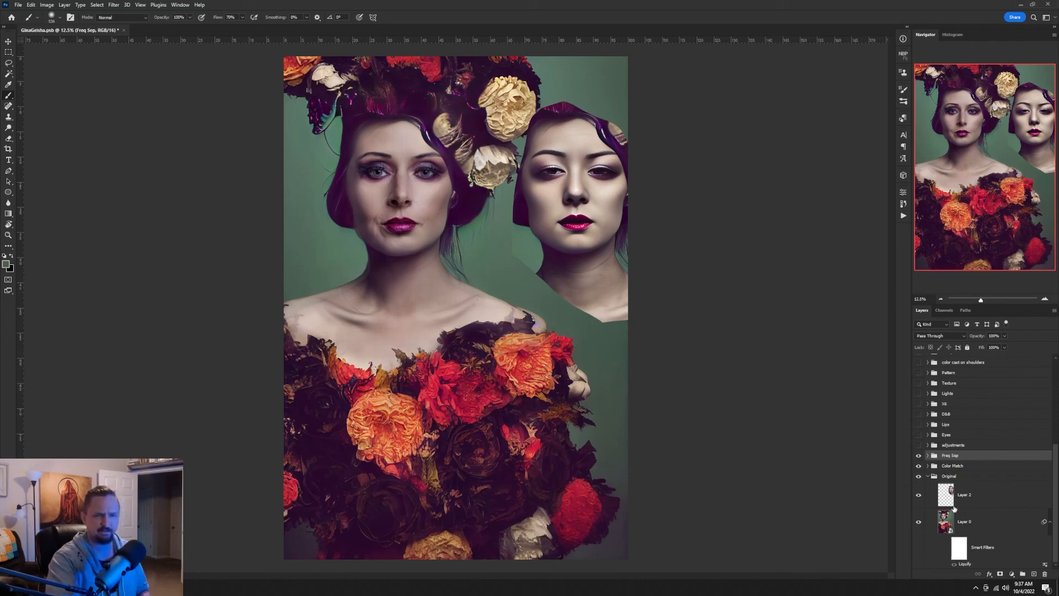
{"action": "left_click", "coordinate": [919, 495]}
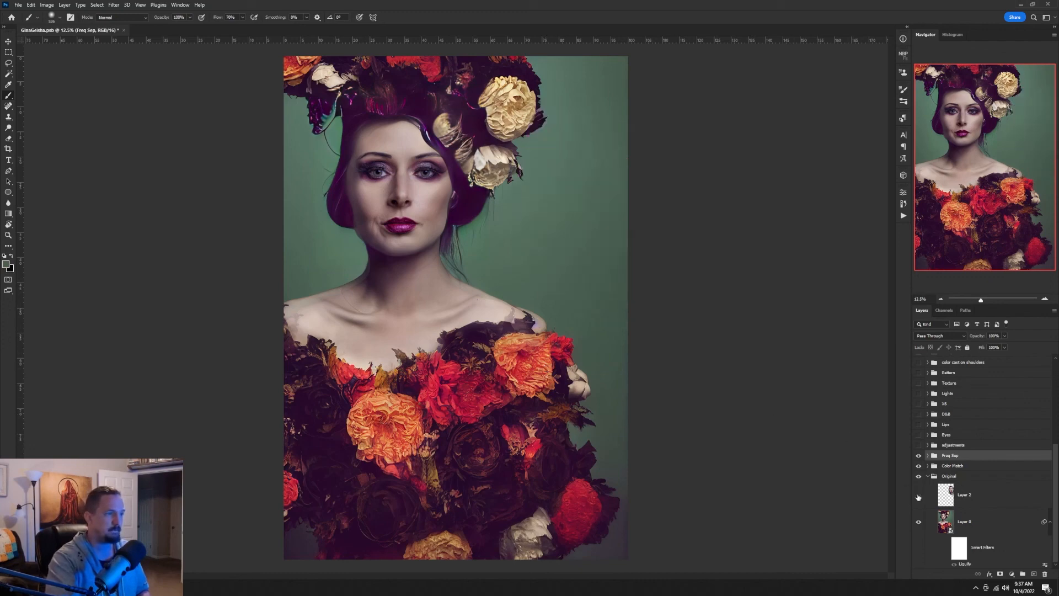
{"action": "left_click", "coordinate": [918, 496]}
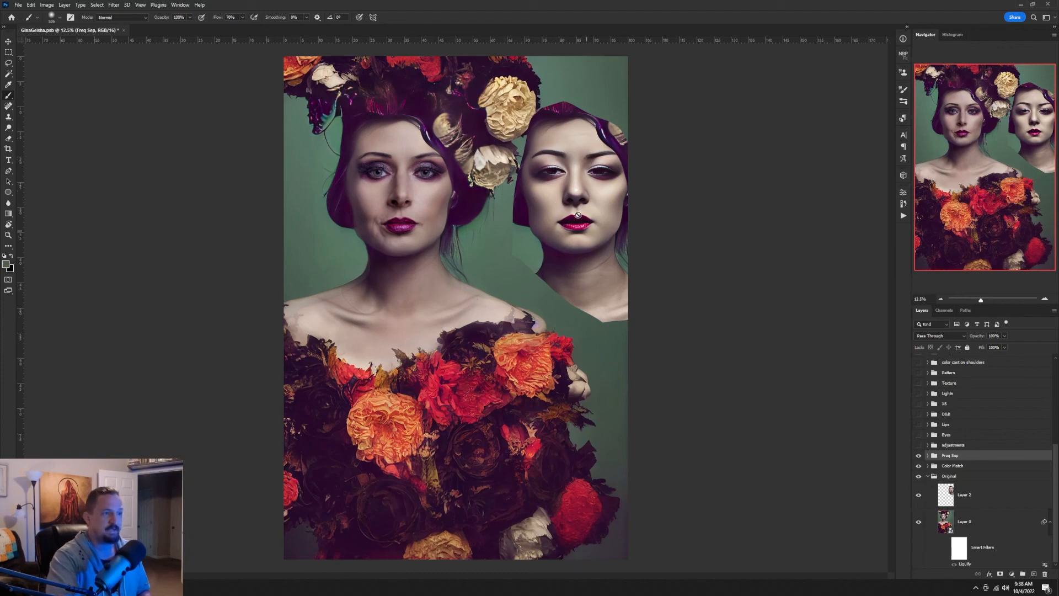
Collapse the Original group, show the adjustments group, and delete the Group 1 check layers.
{"action": "left_click", "coordinate": [928, 477]}
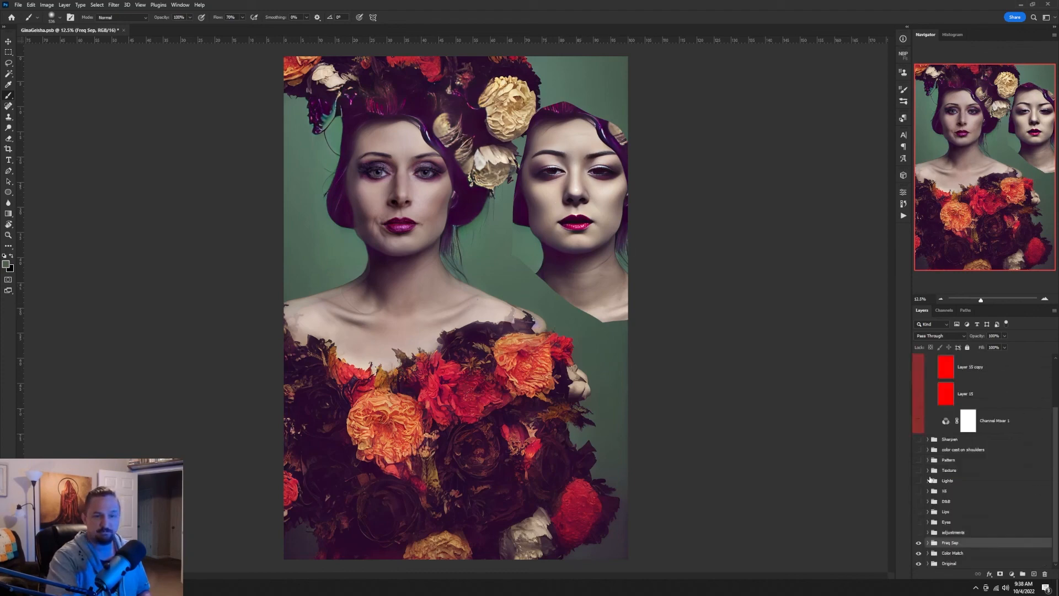
{"action": "left_click", "coordinate": [918, 532]}
{"action": "scroll", "coordinate": [978, 488], "scroll_direction": "up", "scroll_amount": 3}
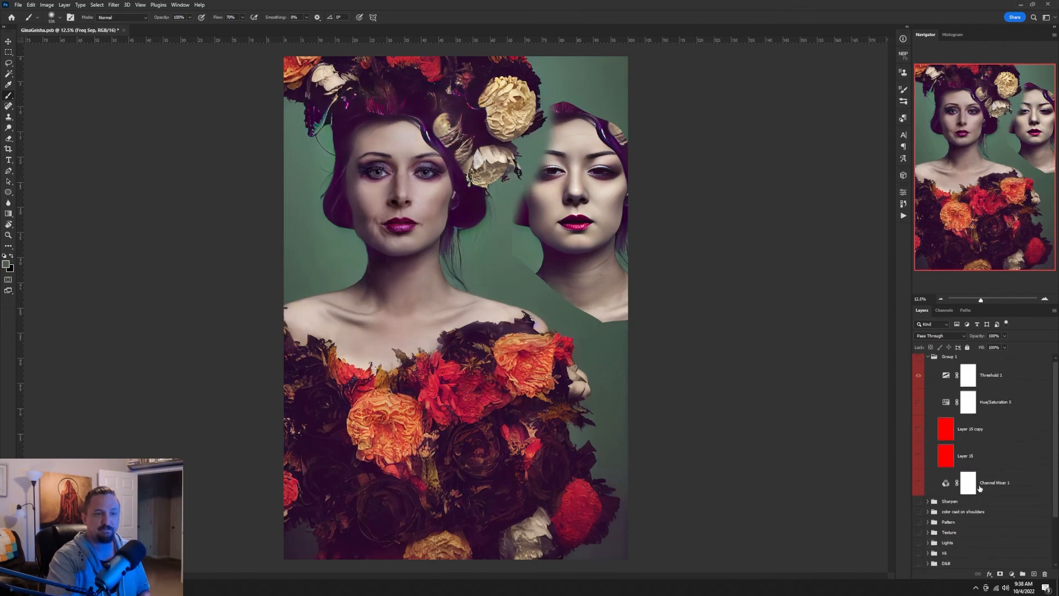
{"action": "left_click_drag", "start_coordinate": [966, 363], "coordinate": [1044, 574]}
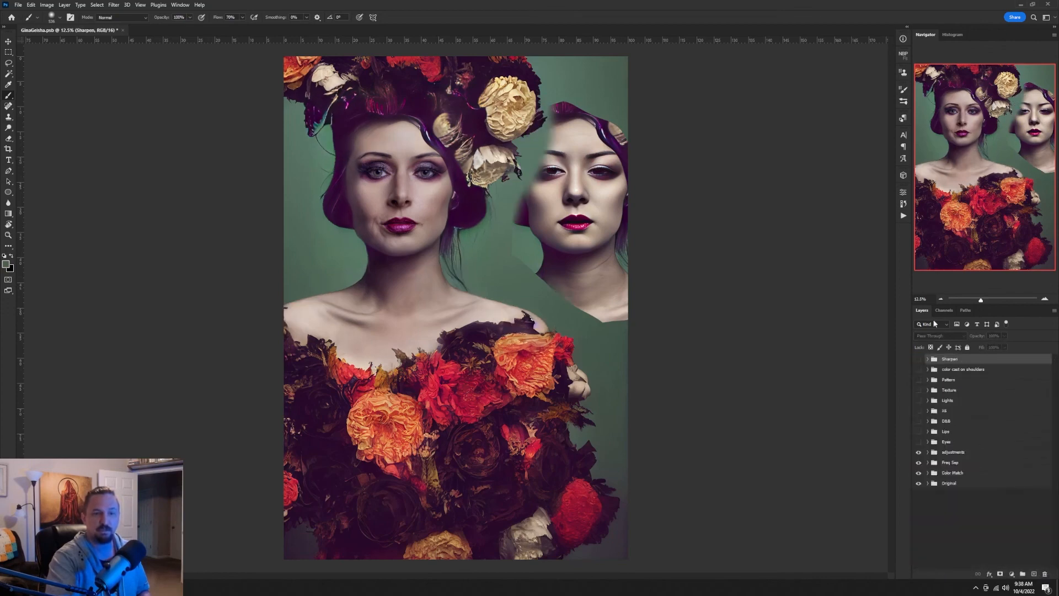
Run the recorded Help layers action to add a Helpers group of check layers above the Sharpen group.
{"action": "left_click", "coordinate": [903, 216]}
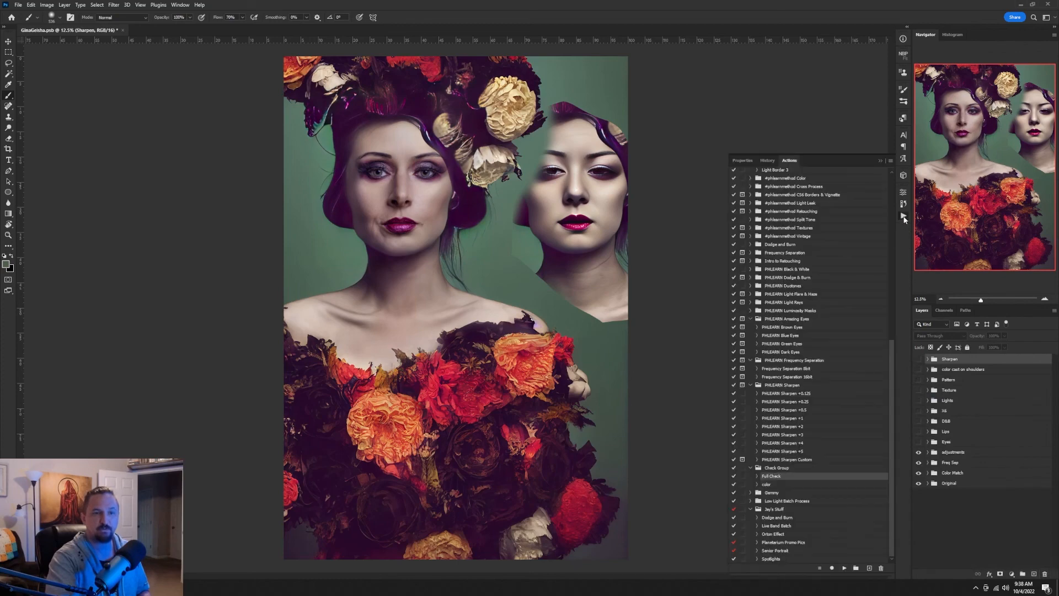
{"action": "left_click", "coordinate": [780, 494]}
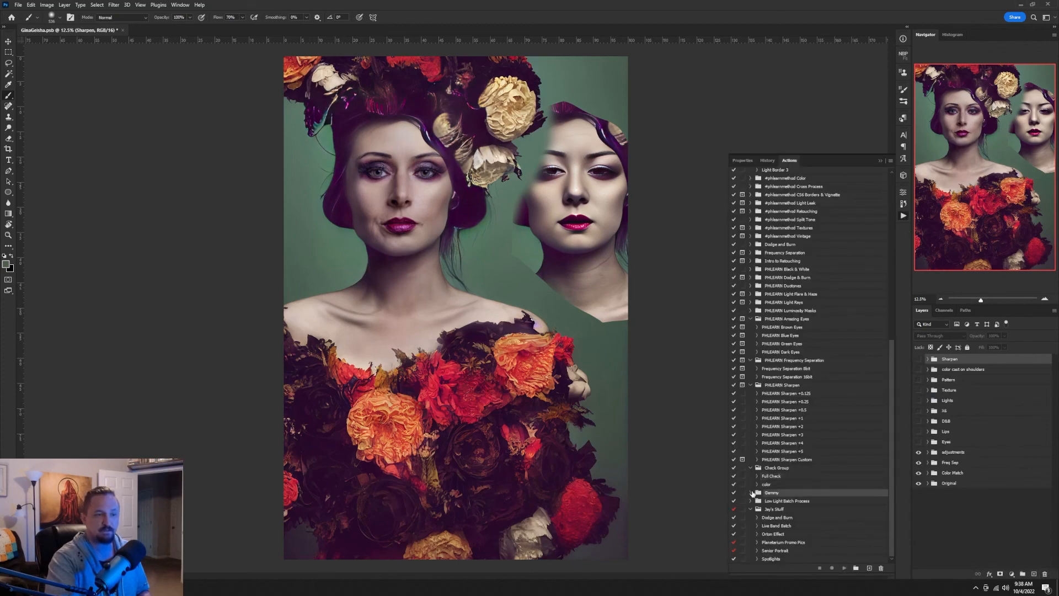
{"action": "left_click", "coordinate": [751, 493]}
{"action": "left_click", "coordinate": [773, 501]}
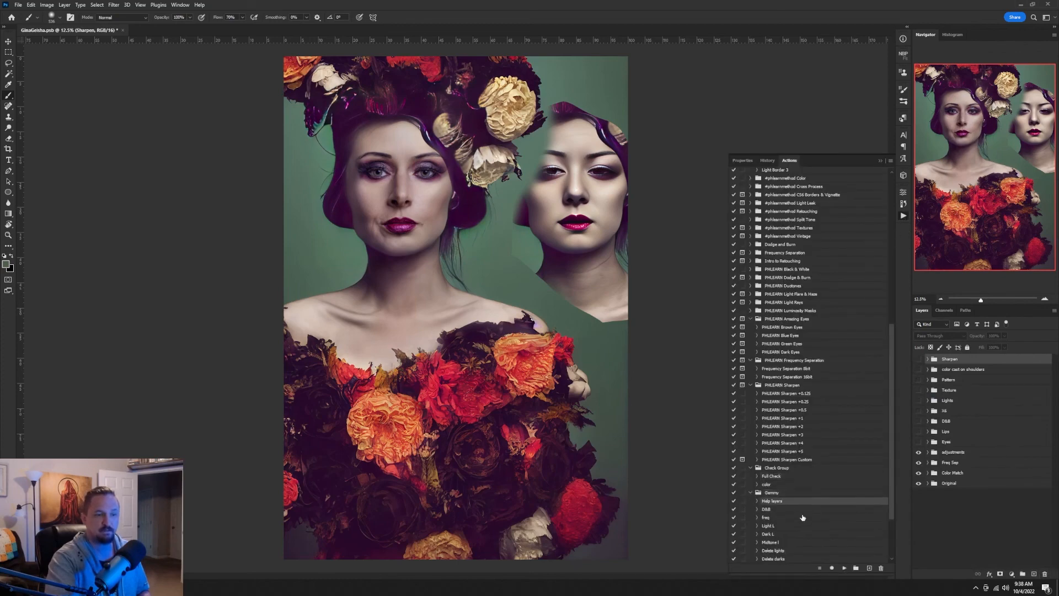
{"action": "left_click", "coordinate": [844, 569]}
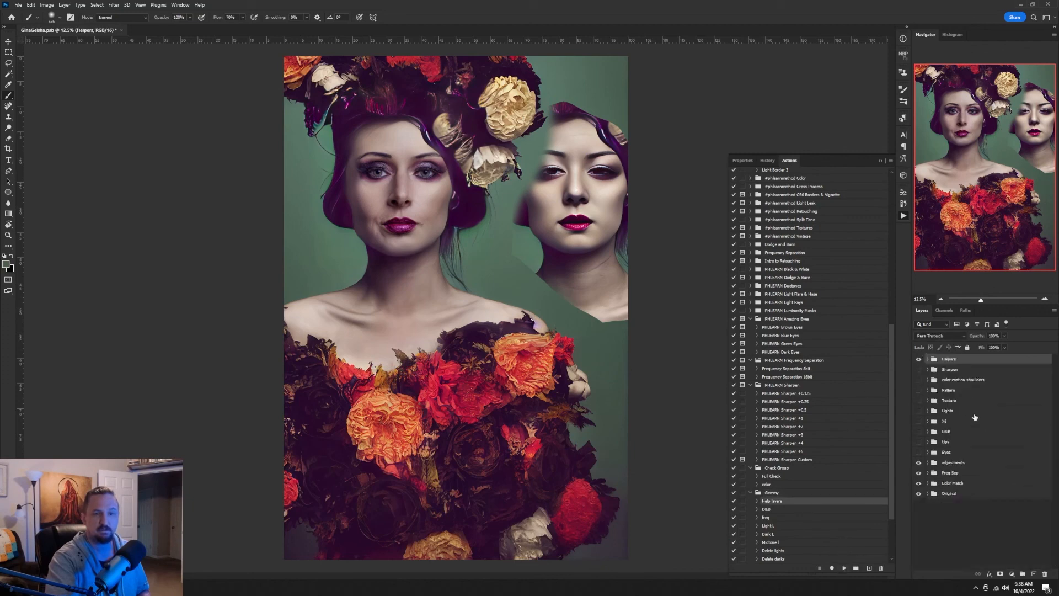
Expand the Helpers group, show its Color check layer, and view that layer's Selective Color settings.
{"action": "left_click", "coordinate": [928, 359]}
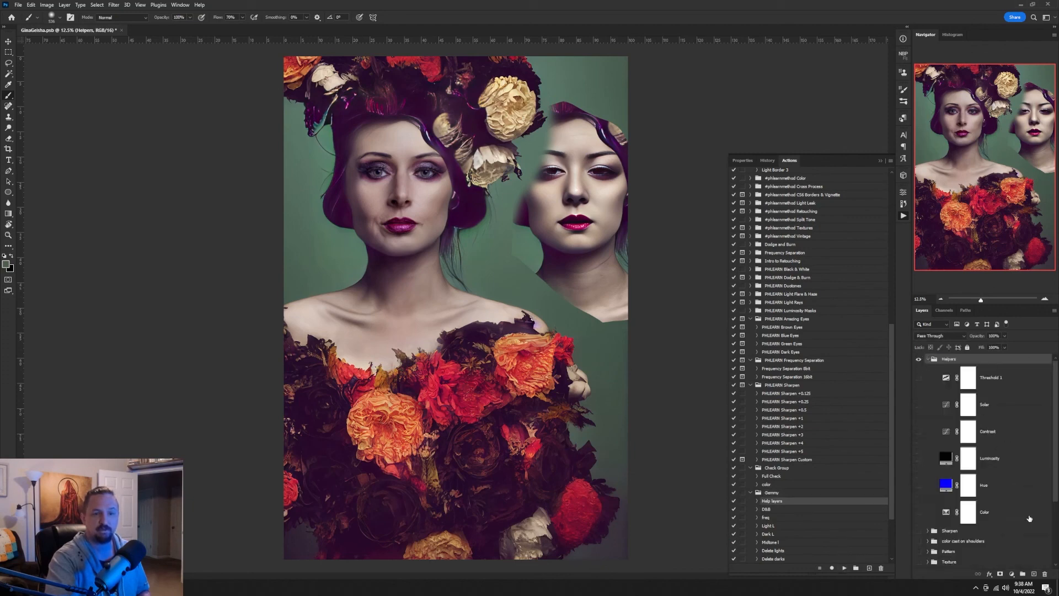
{"action": "left_click", "coordinate": [919, 512]}
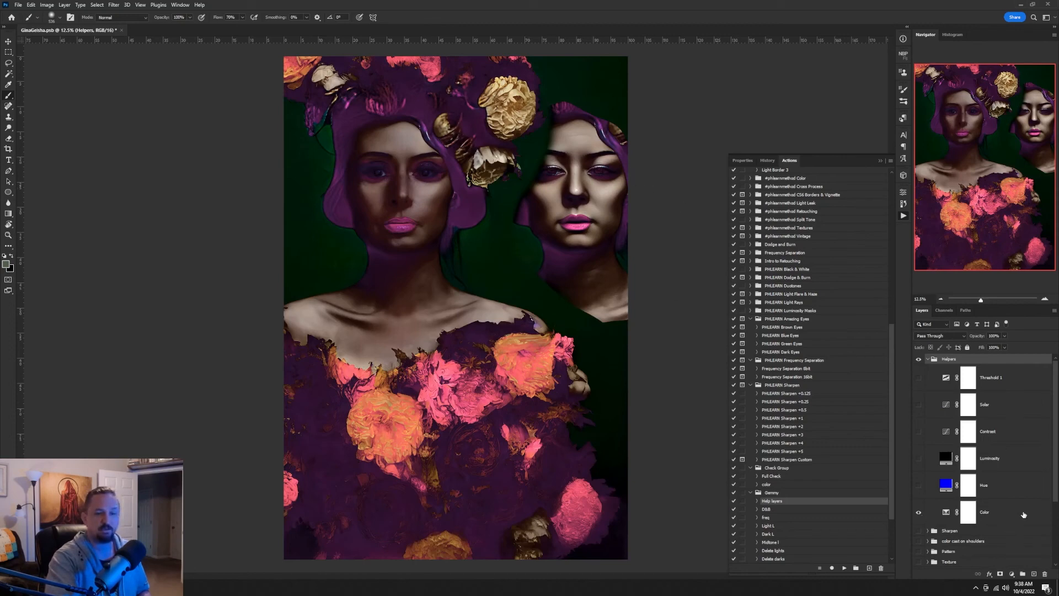
{"action": "left_click", "coordinate": [947, 513]}
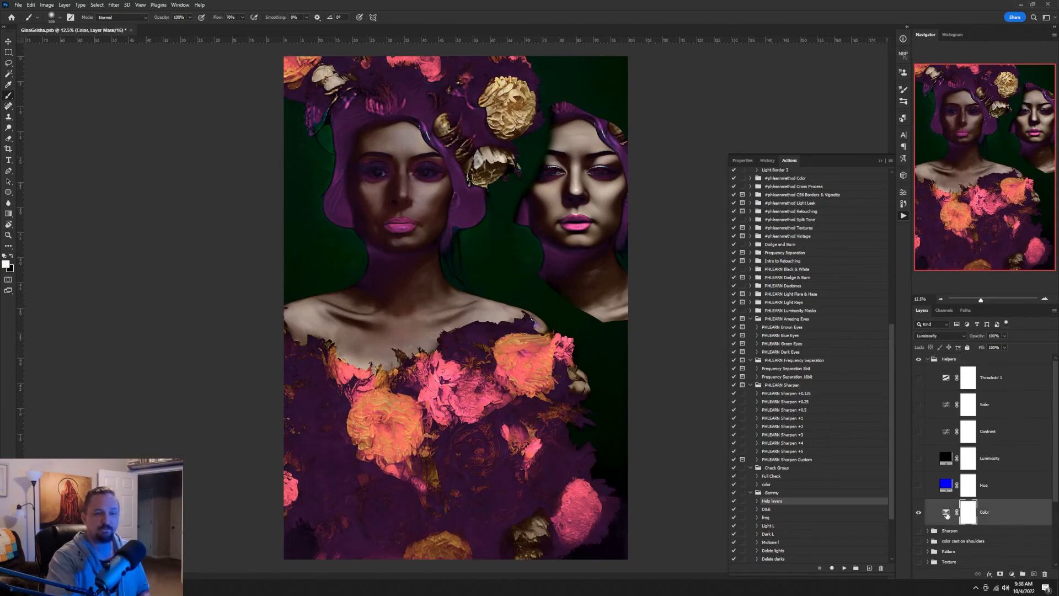
{"action": "double_click", "coordinate": [947, 513]}
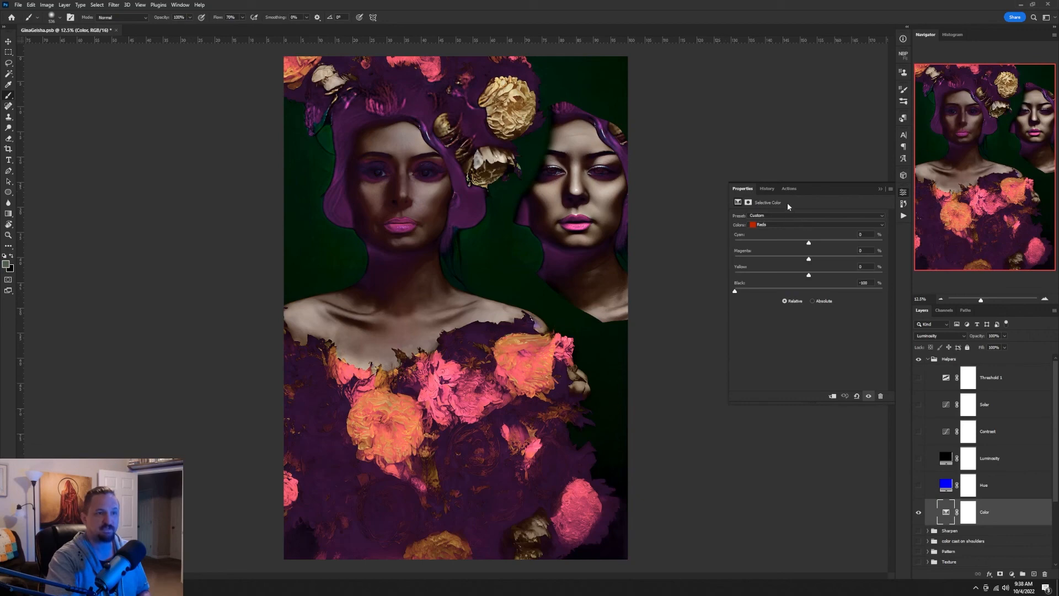
{"action": "left_click", "coordinate": [881, 189]}
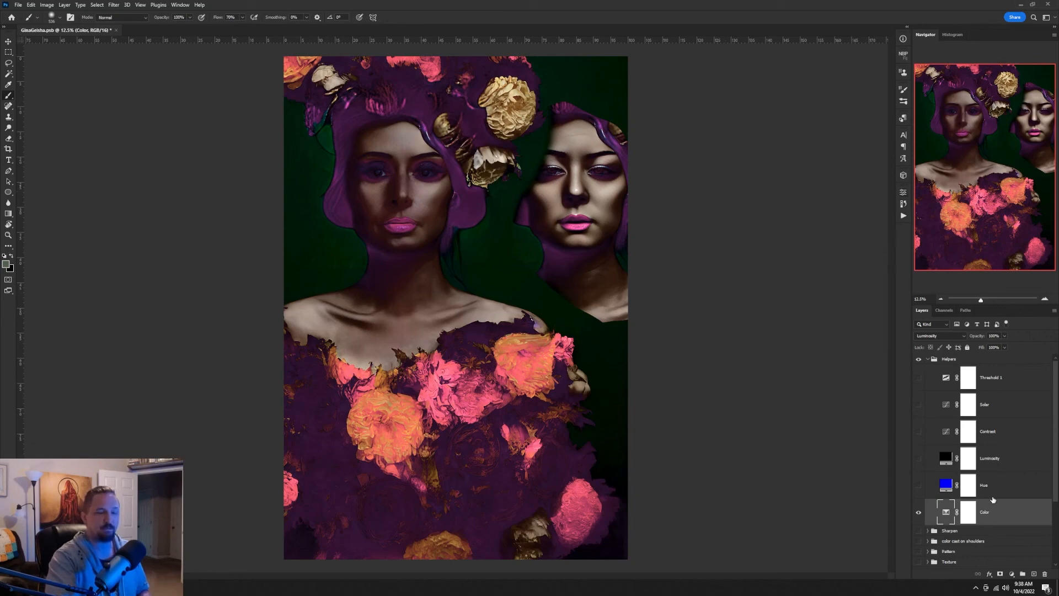
Hide the Color check layer, and preview the Hue, Luminosity and Contrast check layers one at a time.
{"action": "scroll", "coordinate": [995, 530], "scroll_direction": "down", "scroll_amount": 3}
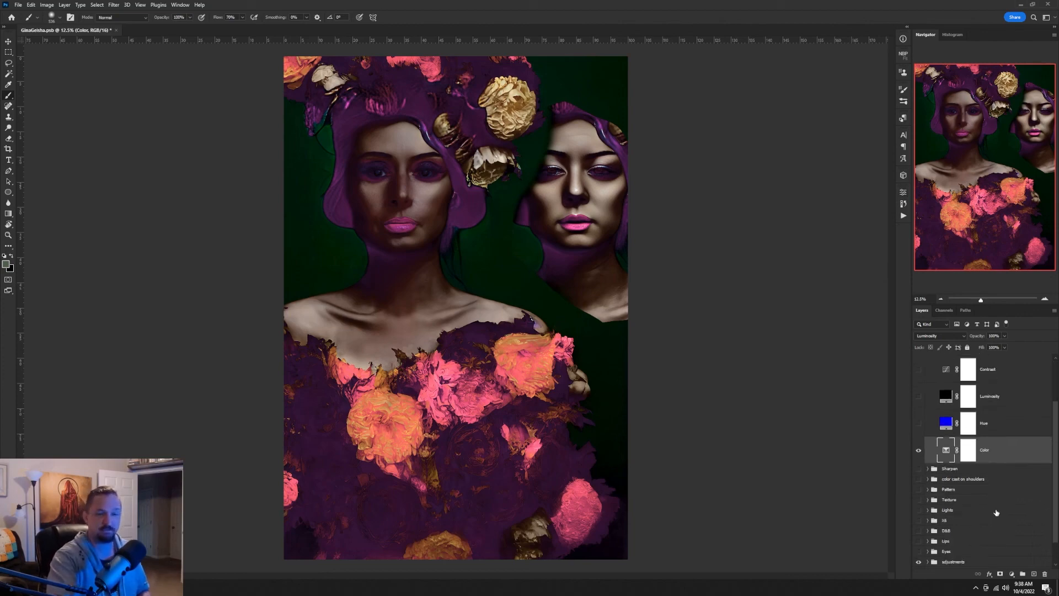
{"action": "left_click", "coordinate": [918, 449]}
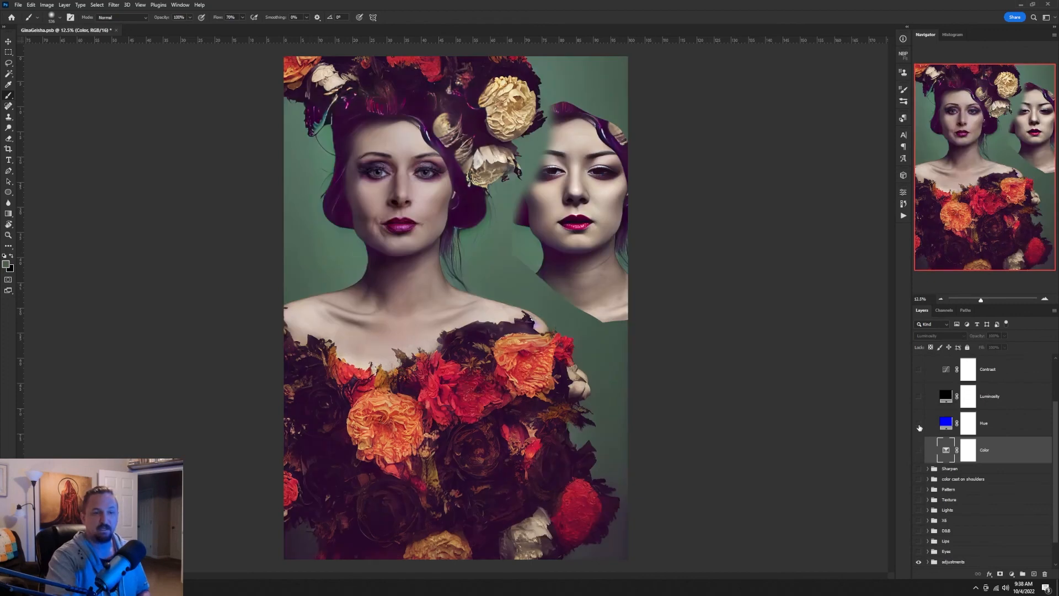
{"action": "left_click", "coordinate": [919, 424]}
{"action": "scroll", "coordinate": [925, 435], "scroll_direction": "up", "scroll_amount": 3}
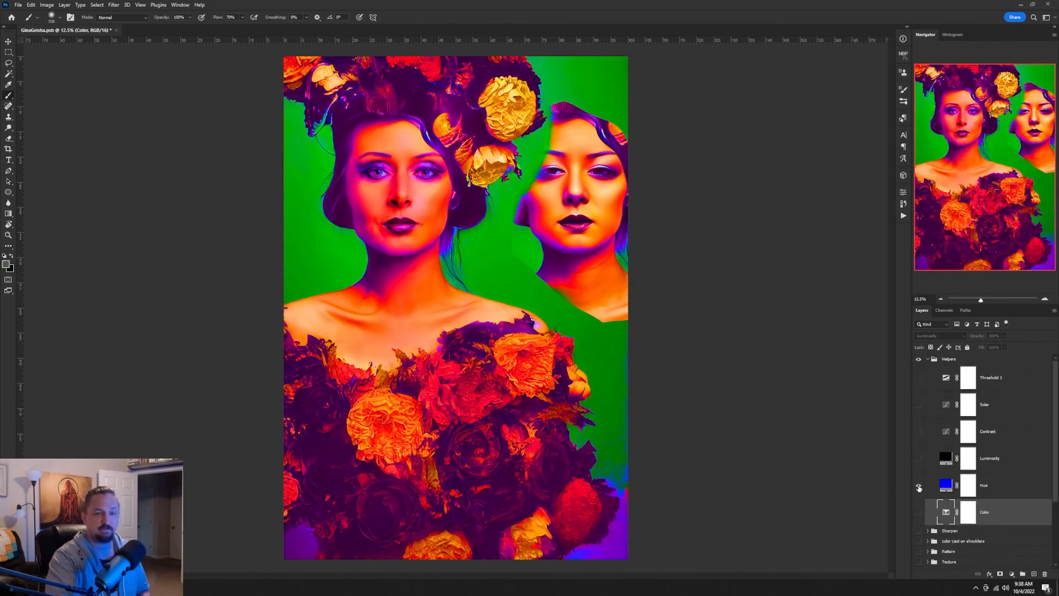
{"action": "left_click", "coordinate": [919, 484]}
{"action": "left_click", "coordinate": [919, 459]}
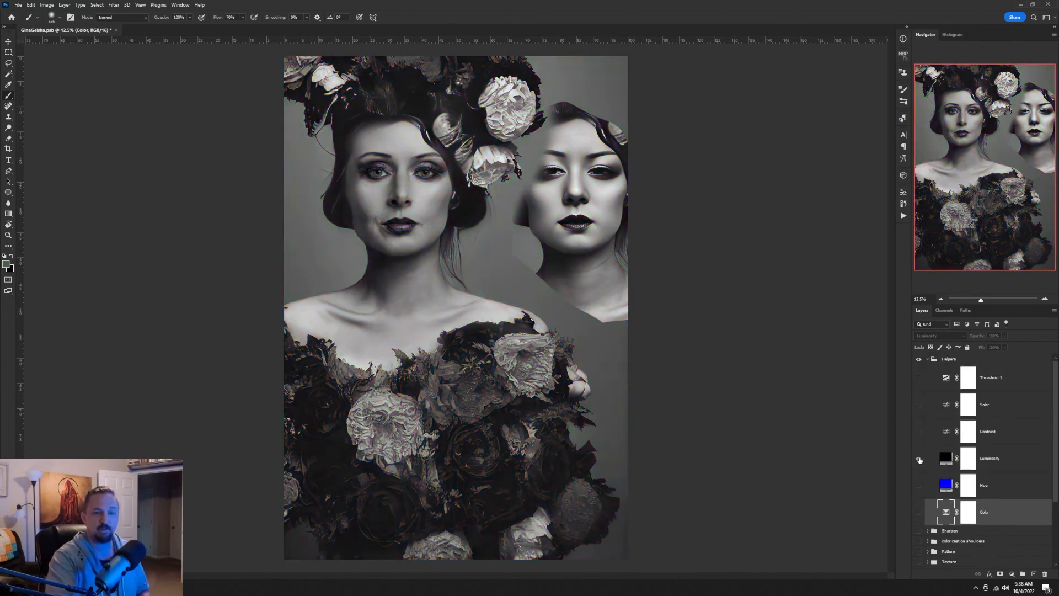
{"action": "left_click", "coordinate": [921, 459]}
{"action": "left_click", "coordinate": [919, 433]}
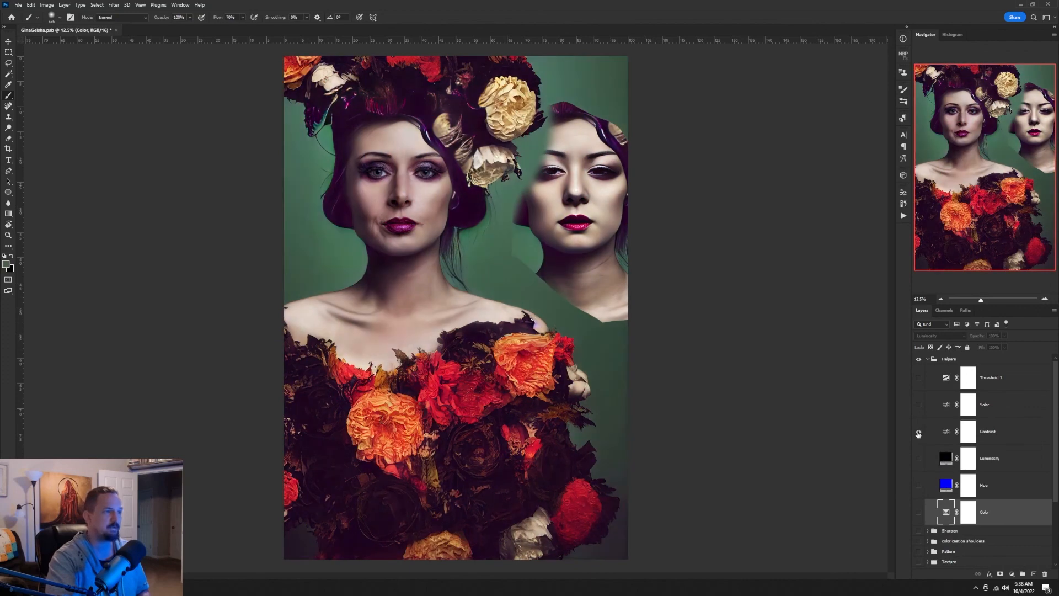
{"action": "left_click", "coordinate": [919, 432]}
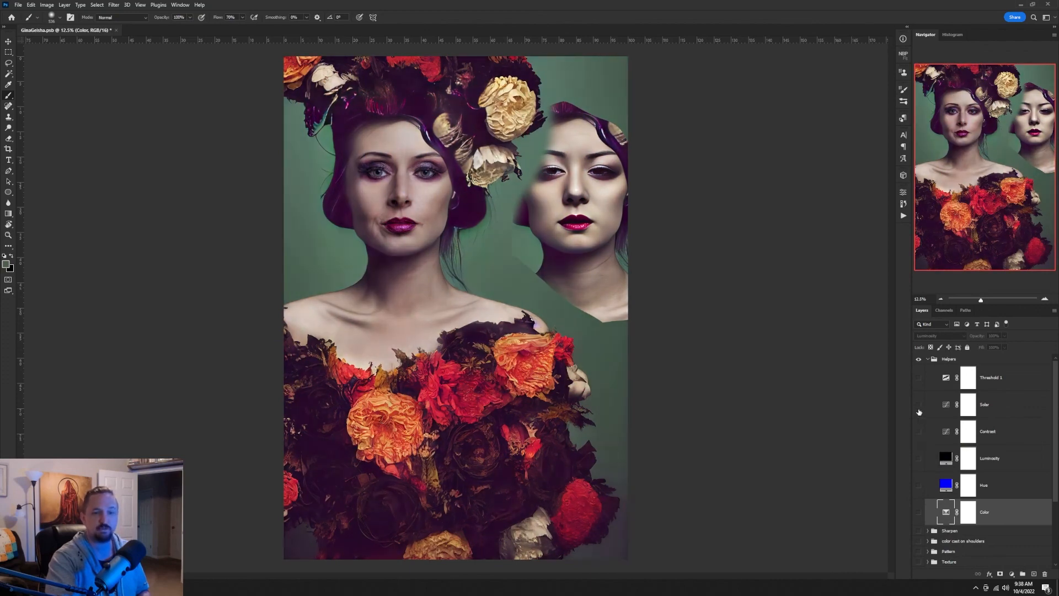
Delete the Helpers group, and hide Layer 2 inside the Original group.
{"action": "left_click", "coordinate": [929, 360]}
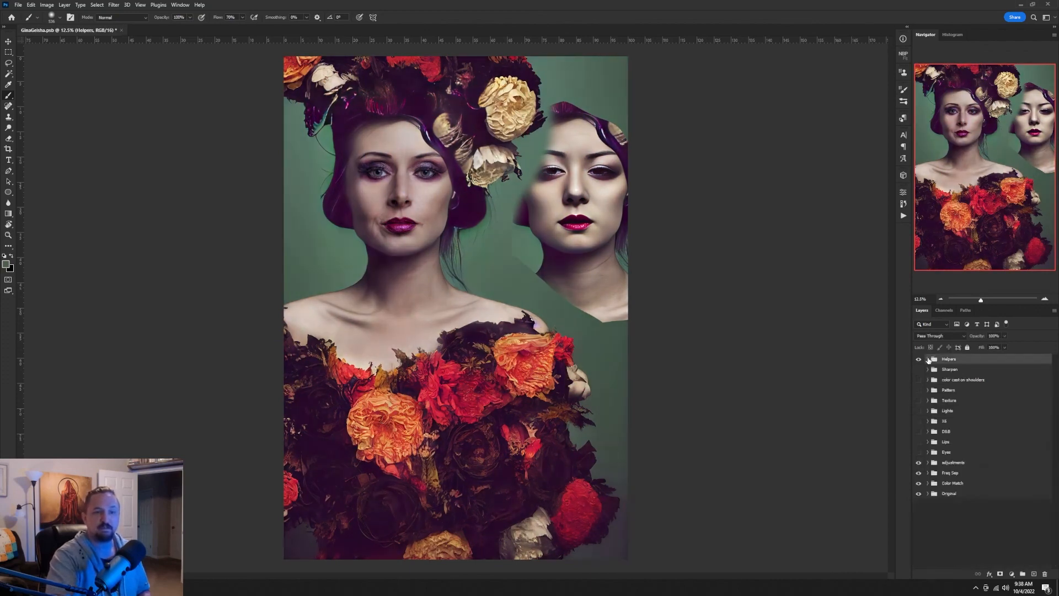
{"action": "left_click_drag", "start_coordinate": [973, 360], "coordinate": [1018, 494]}
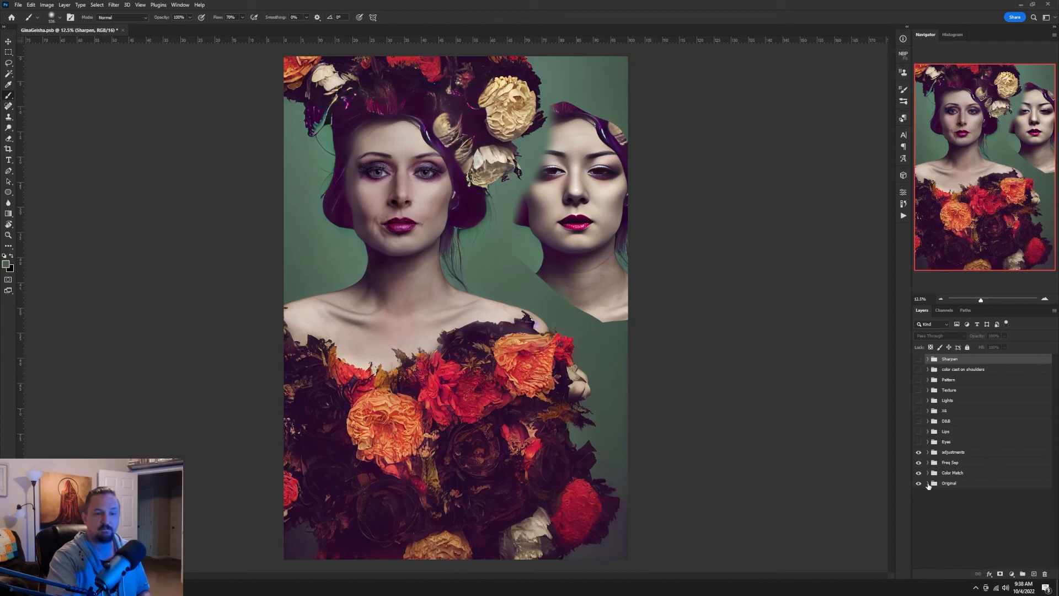
{"action": "left_click", "coordinate": [928, 483]}
{"action": "left_click", "coordinate": [920, 502]}
{"action": "left_click", "coordinate": [928, 483]}
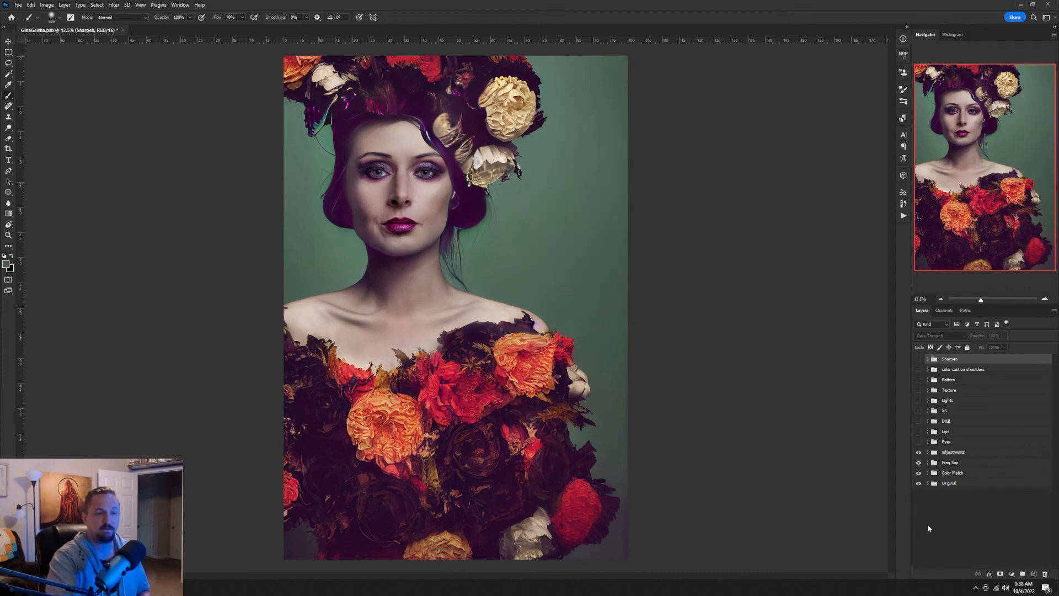
Show the Eyes, Lips, D&B and Lights groups, along with the group between D&B and Lights.
{"action": "left_click", "coordinate": [919, 432]}
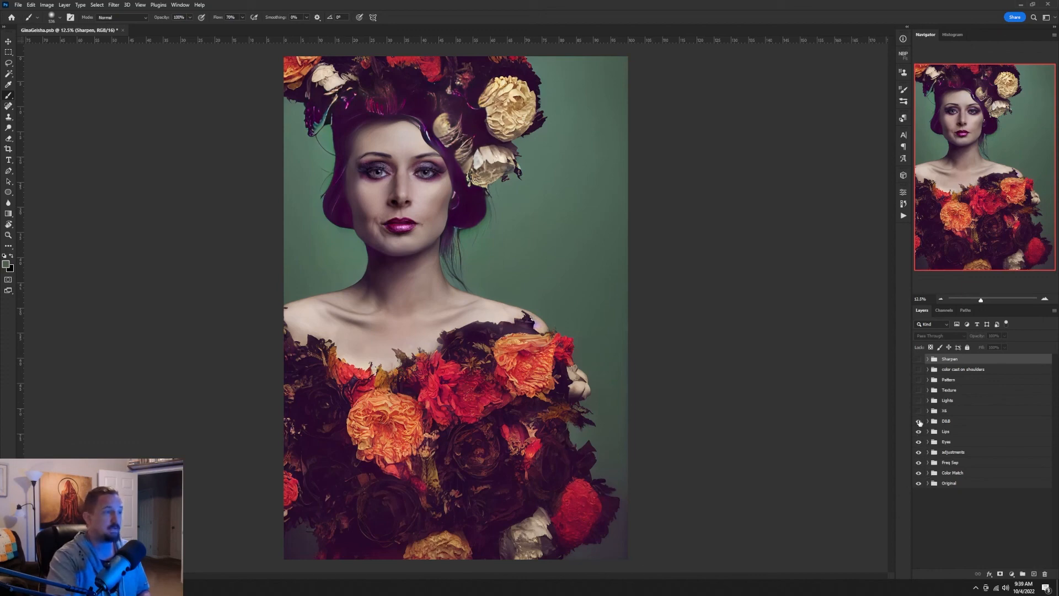
{"action": "left_click", "coordinate": [919, 422]}
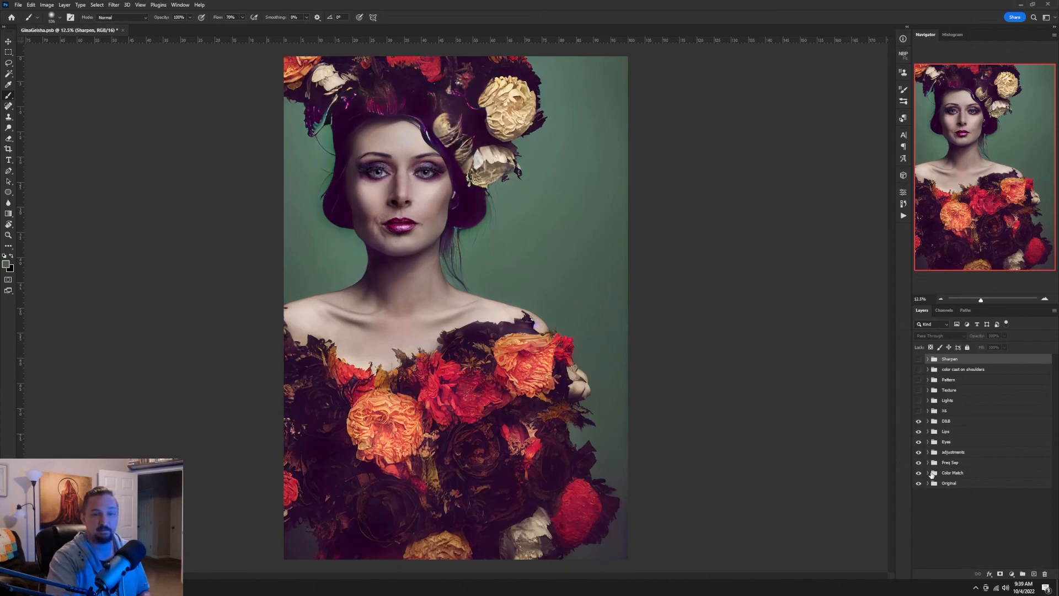
{"action": "left_click", "coordinate": [919, 411]}
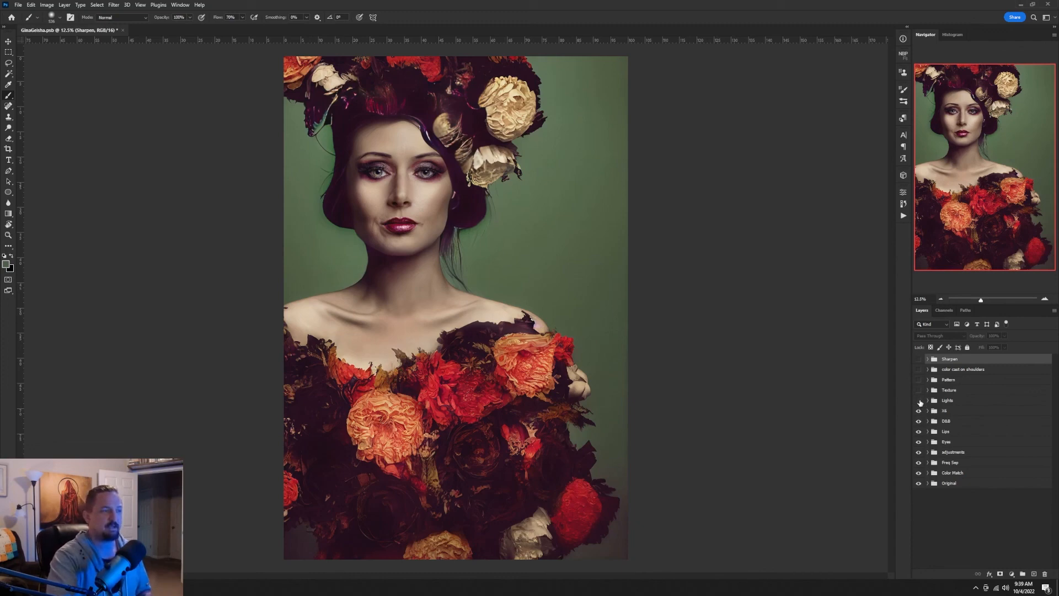
{"action": "left_click", "coordinate": [919, 400]}
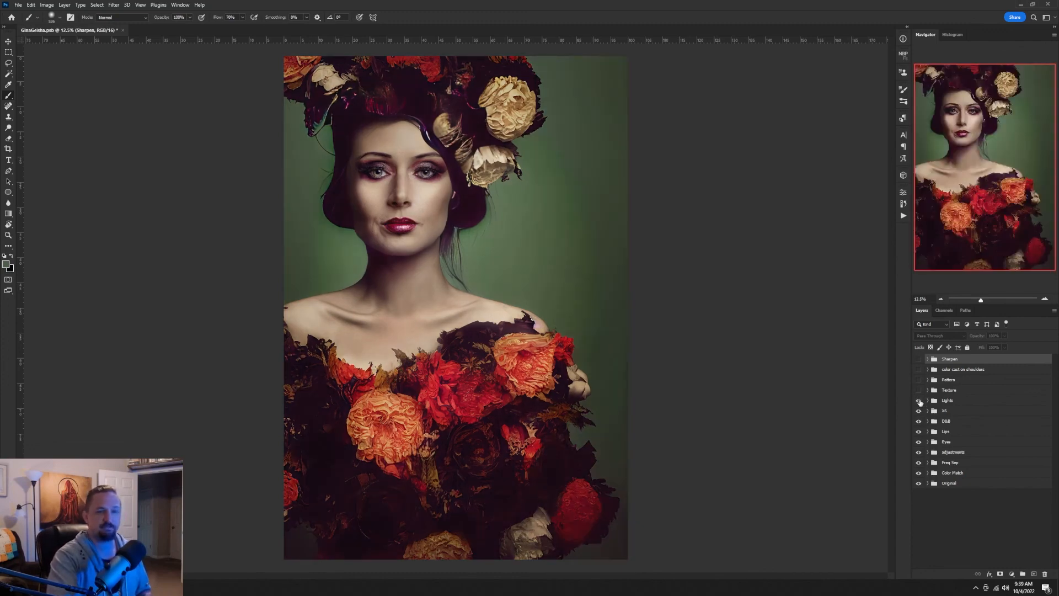
Show the Texture, Pattern, color cast on shoulders and Sharpen groups, and view the document's color channels.
{"action": "left_click", "coordinate": [918, 391]}
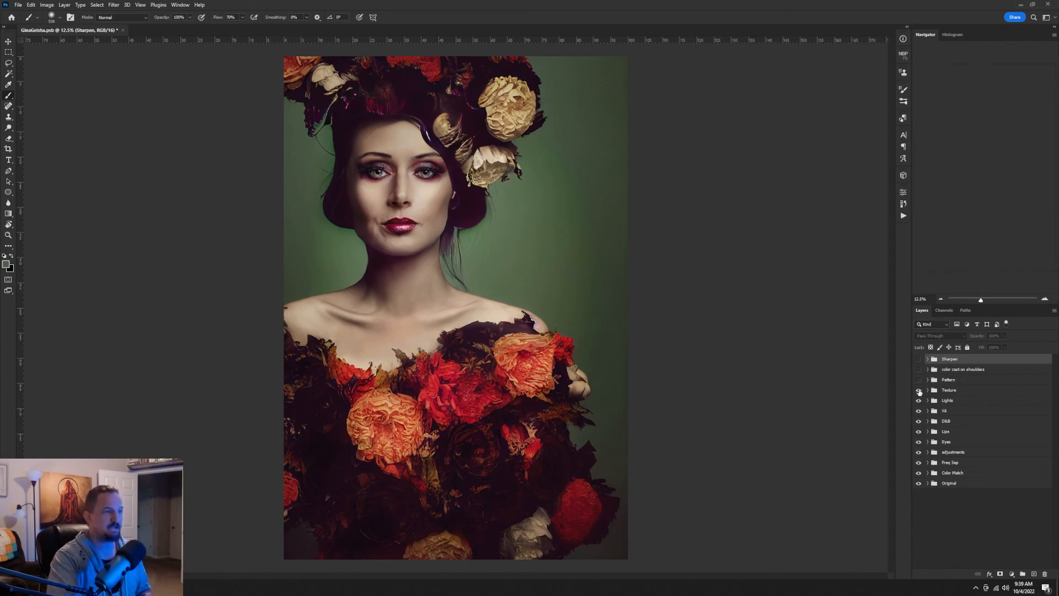
{"action": "left_click", "coordinate": [919, 381]}
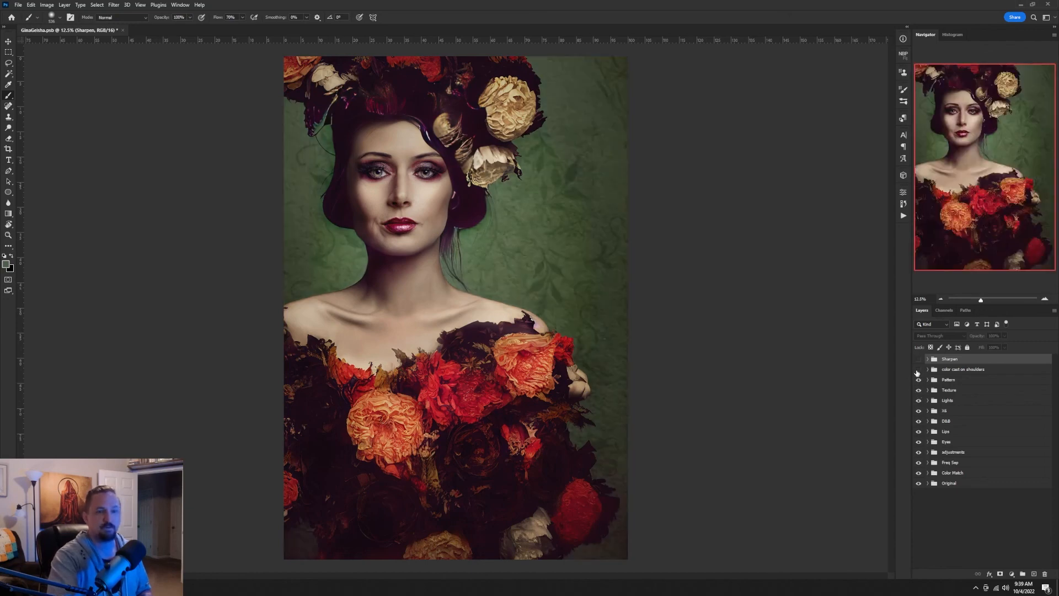
{"action": "left_click", "coordinate": [919, 371]}
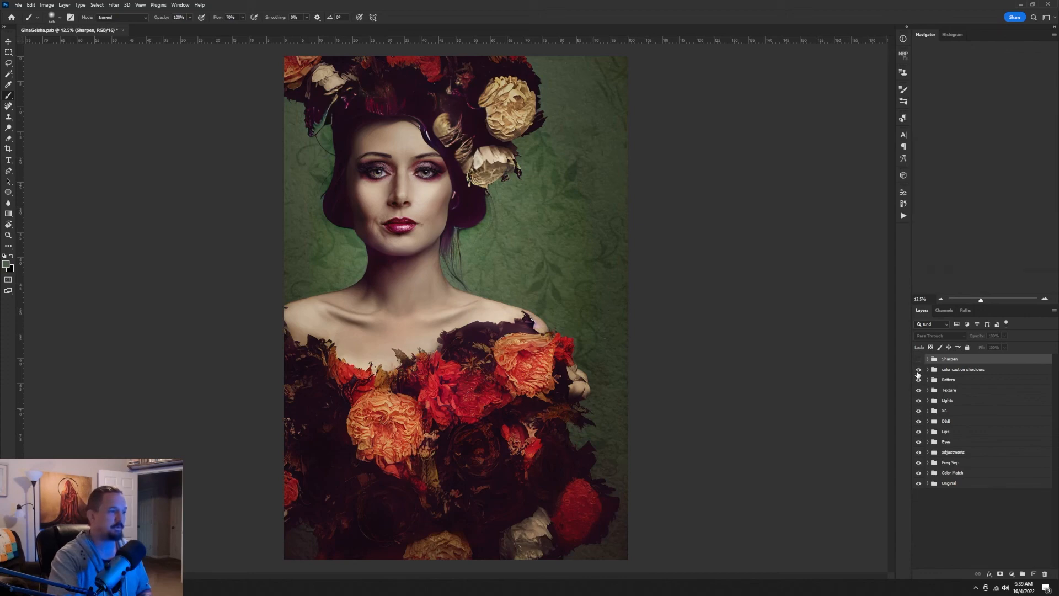
{"action": "left_click", "coordinate": [918, 359]}
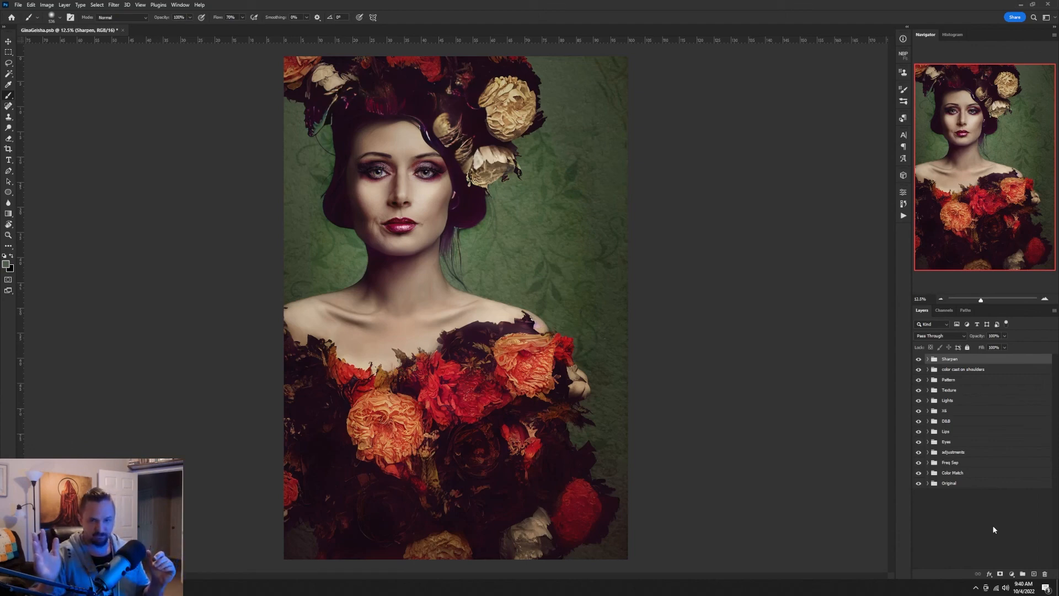
{"action": "left_click", "coordinate": [944, 310]}
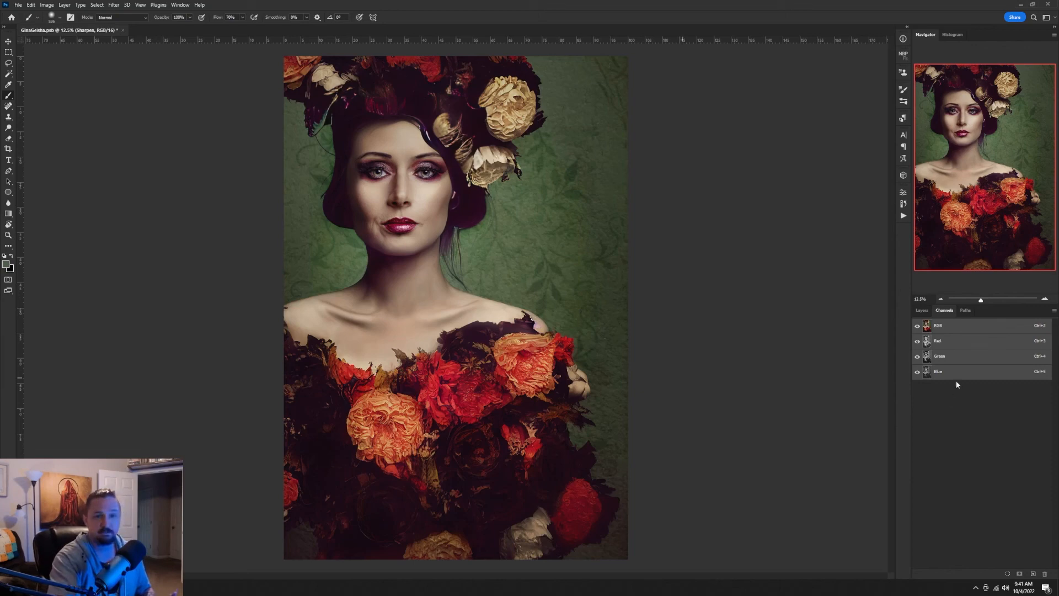
{"action": "left_click", "coordinate": [922, 310]}
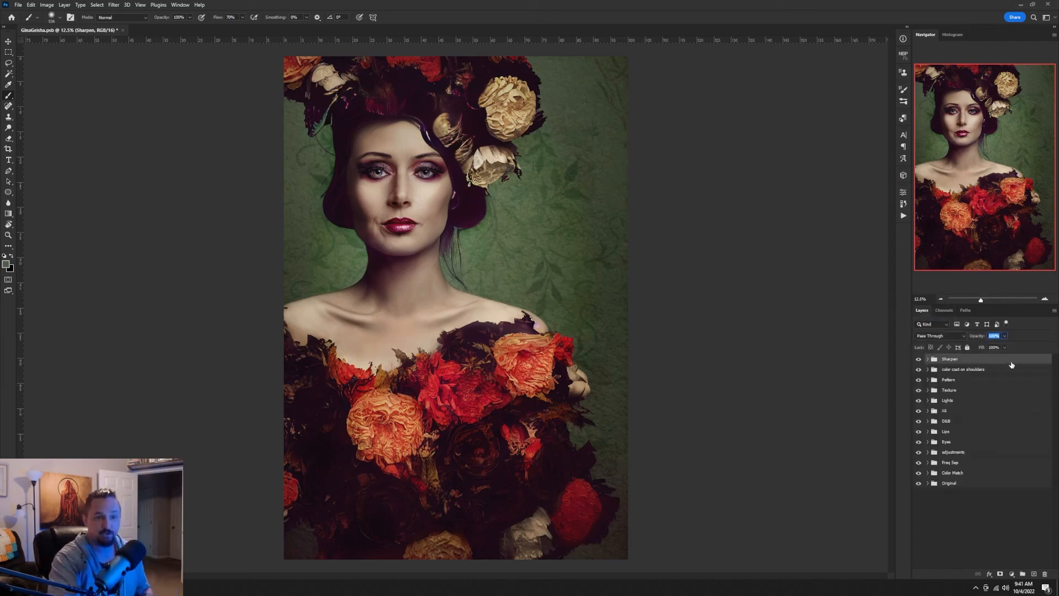